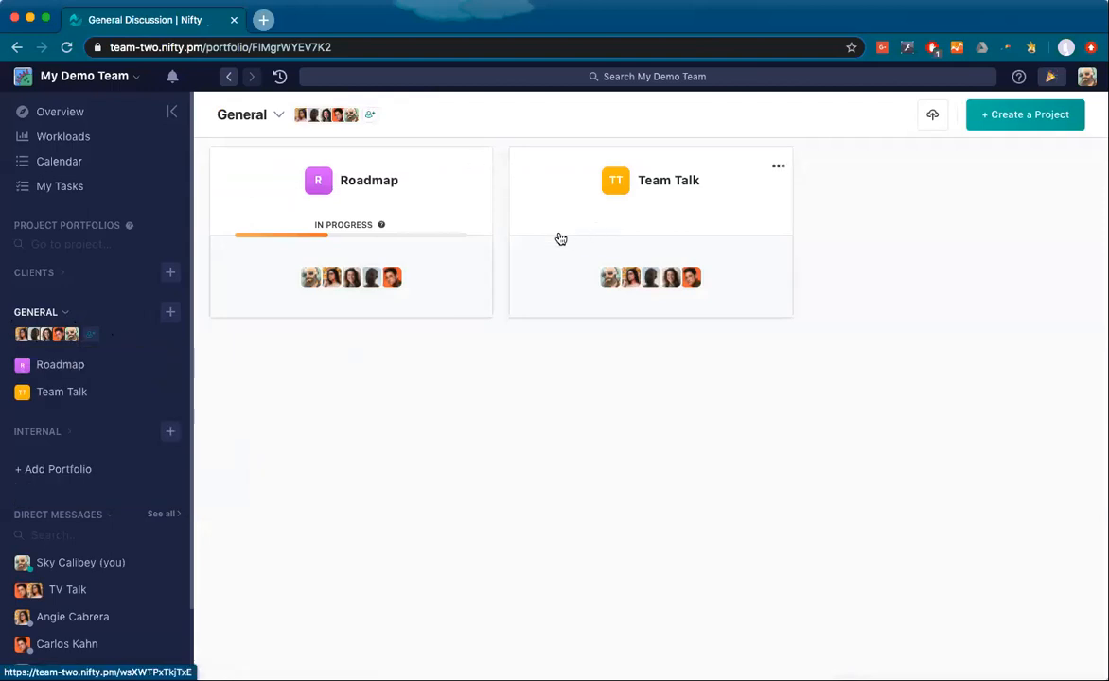
Expand the CLIENTS and INTERNAL portfolio headers in the sidebar to reveal their projects
{"action": "left_click", "coordinate": [60, 275]}
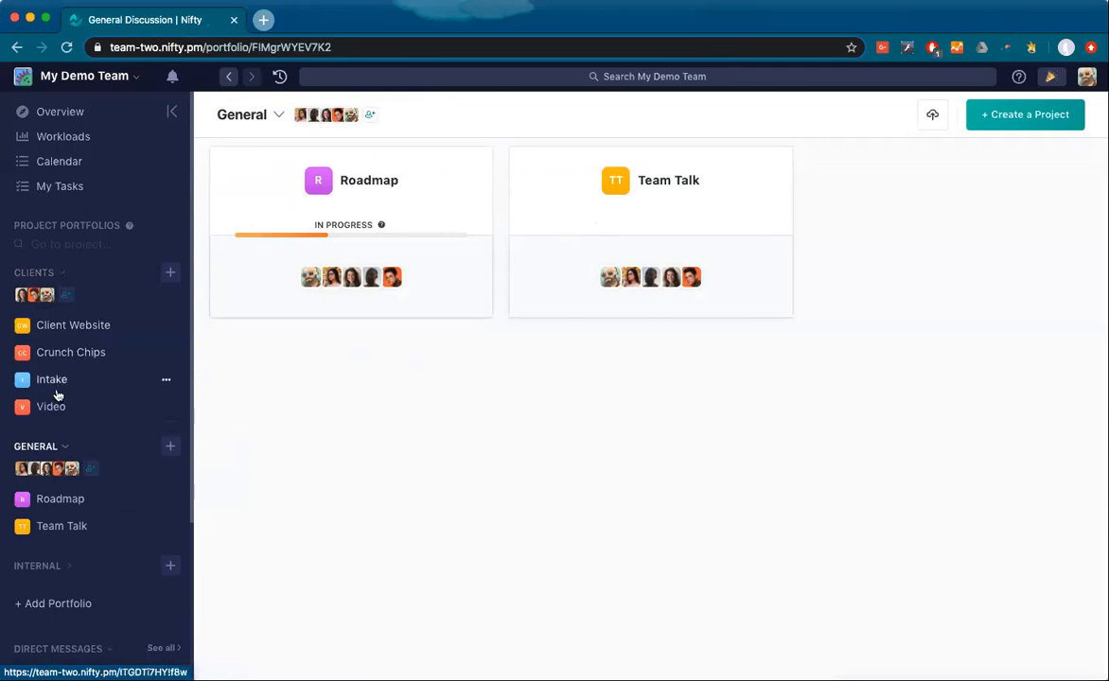
{"action": "scroll", "coordinate": [58, 474], "scroll_direction": "down", "scroll_amount": 1}
{"action": "left_click", "coordinate": [67, 556]}
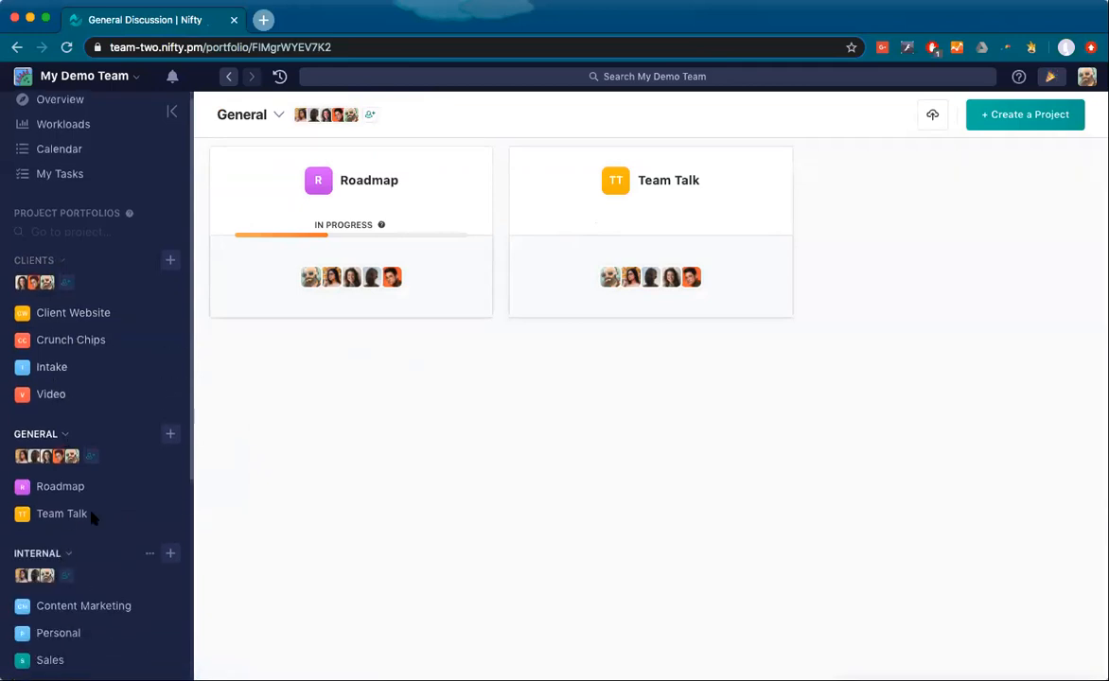
{"action": "scroll", "coordinate": [95, 497], "scroll_direction": "down", "scroll_amount": 2}
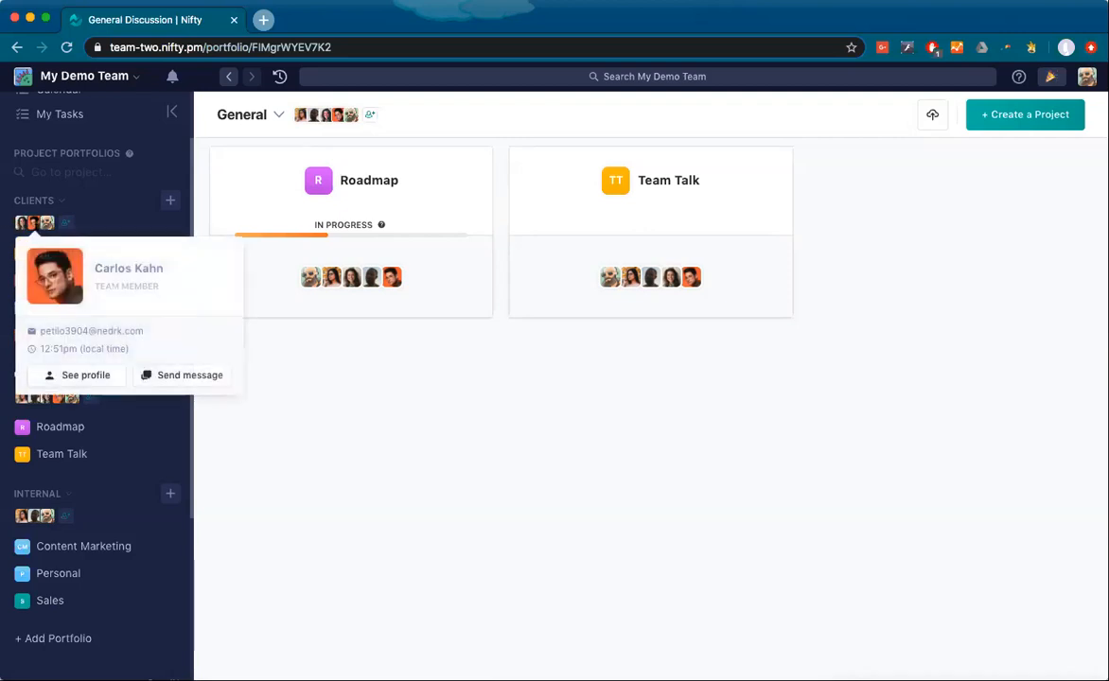
{"action": "mouse_move", "coordinate": [48, 224]}
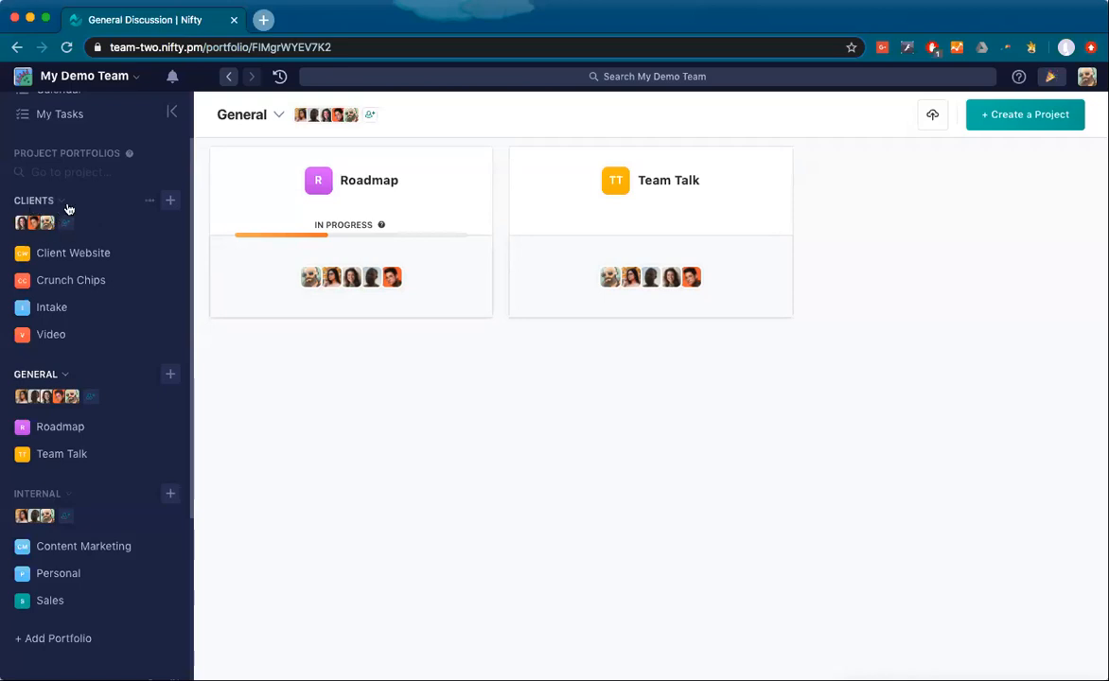
Open the Client Website project and show its Tasks board
{"action": "left_click", "coordinate": [90, 254]}
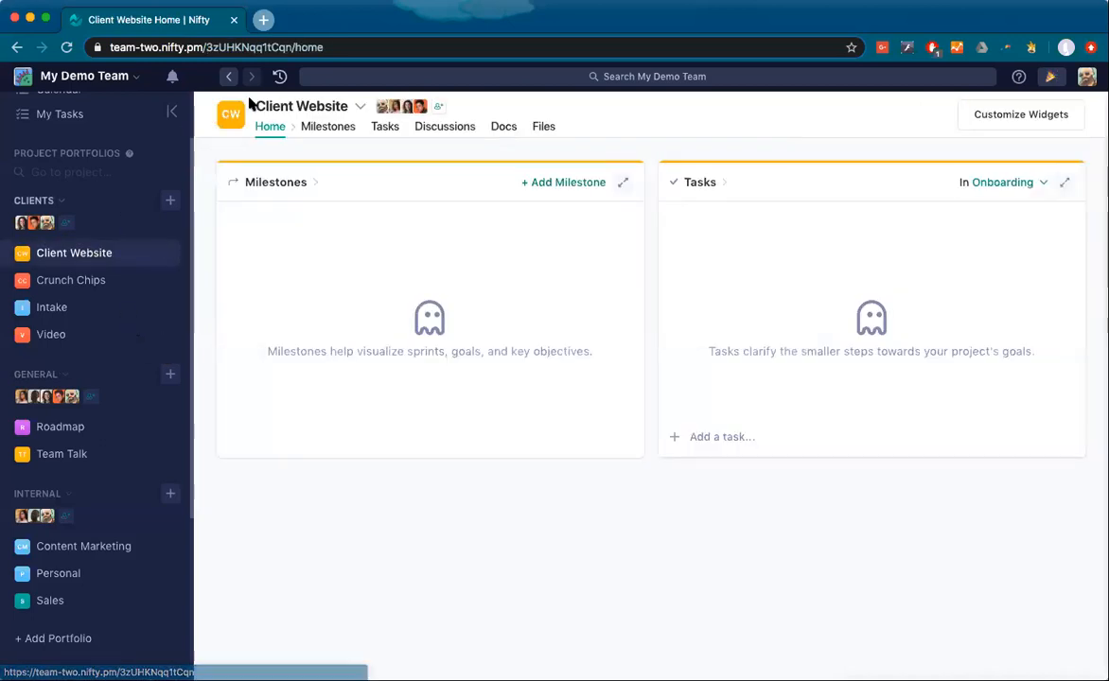
{"action": "left_click", "coordinate": [384, 128]}
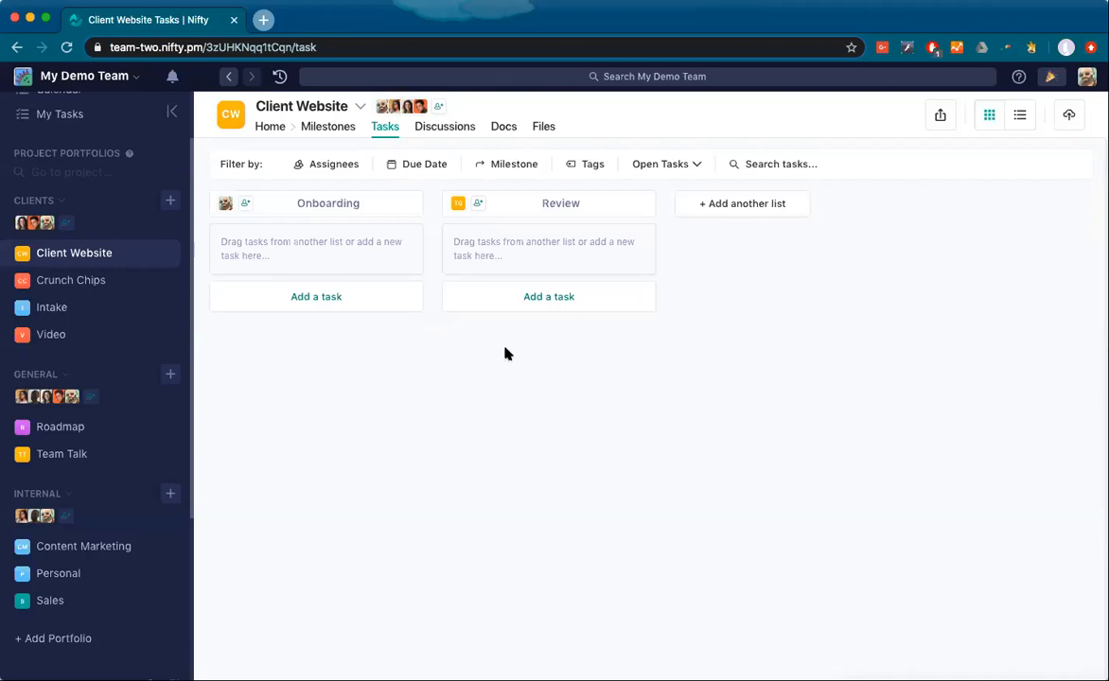
Rename the Onboarding list to 'To do' and unassign its member
{"action": "left_click", "coordinate": [404, 209]}
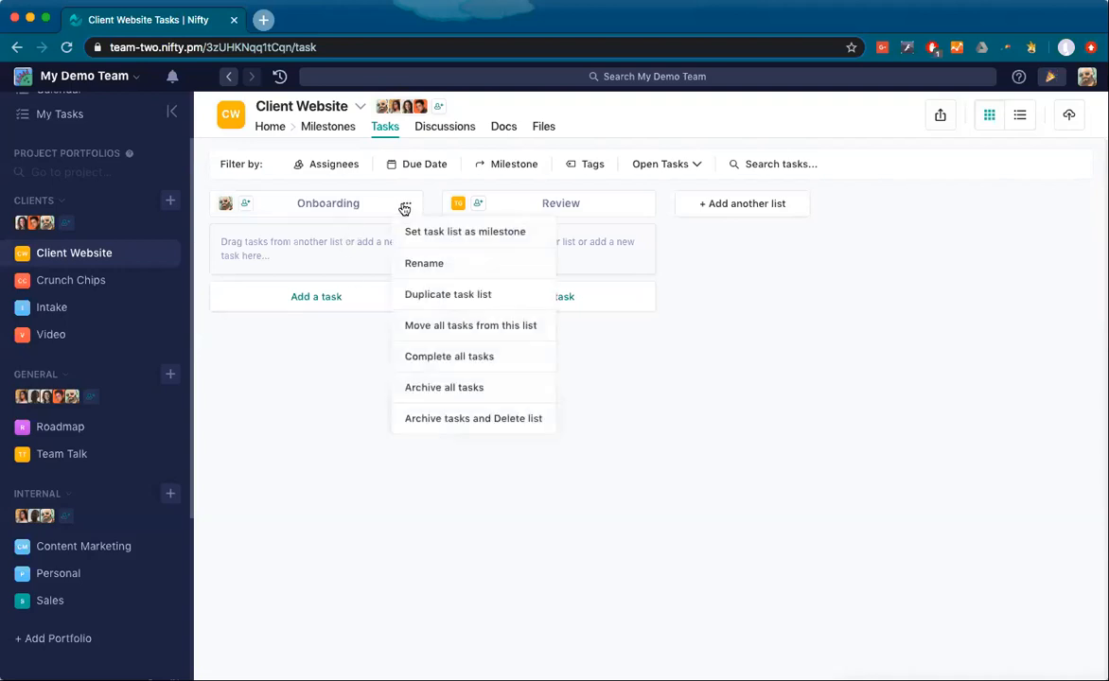
{"action": "left_click", "coordinate": [422, 263]}
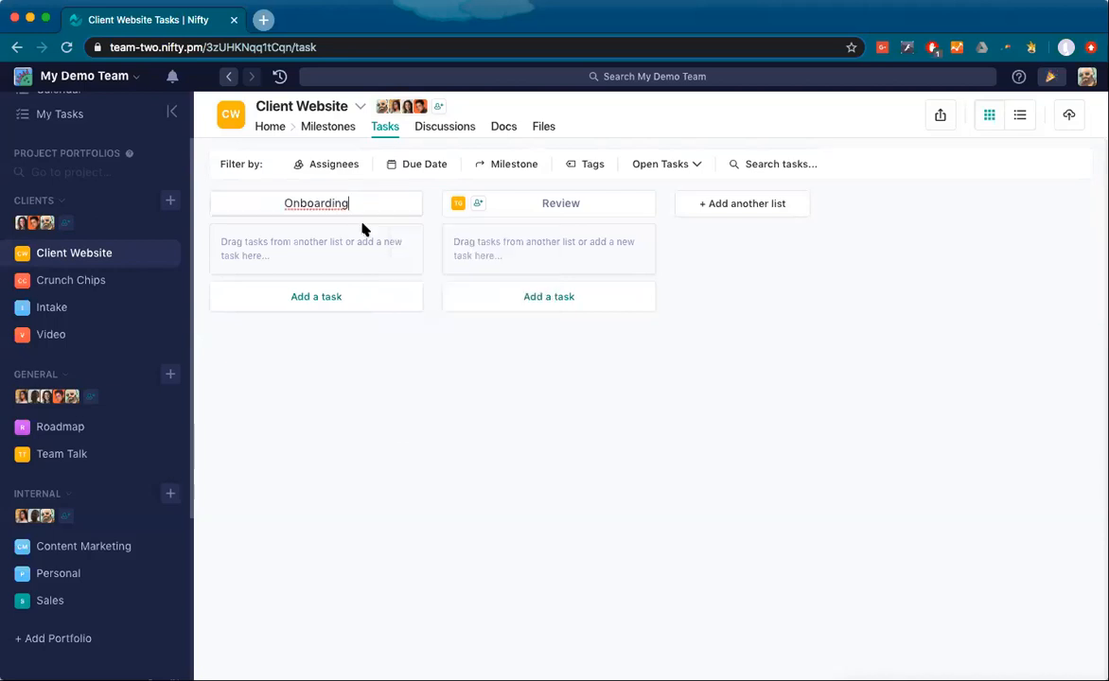
{"action": "double_click", "coordinate": [328, 203]}
{"action": "type", "text": "Tod"}
{"action": "key", "text": "BackSpace"}
{"action": "type", "text": "do"}
{"action": "key", "text": "Return"}
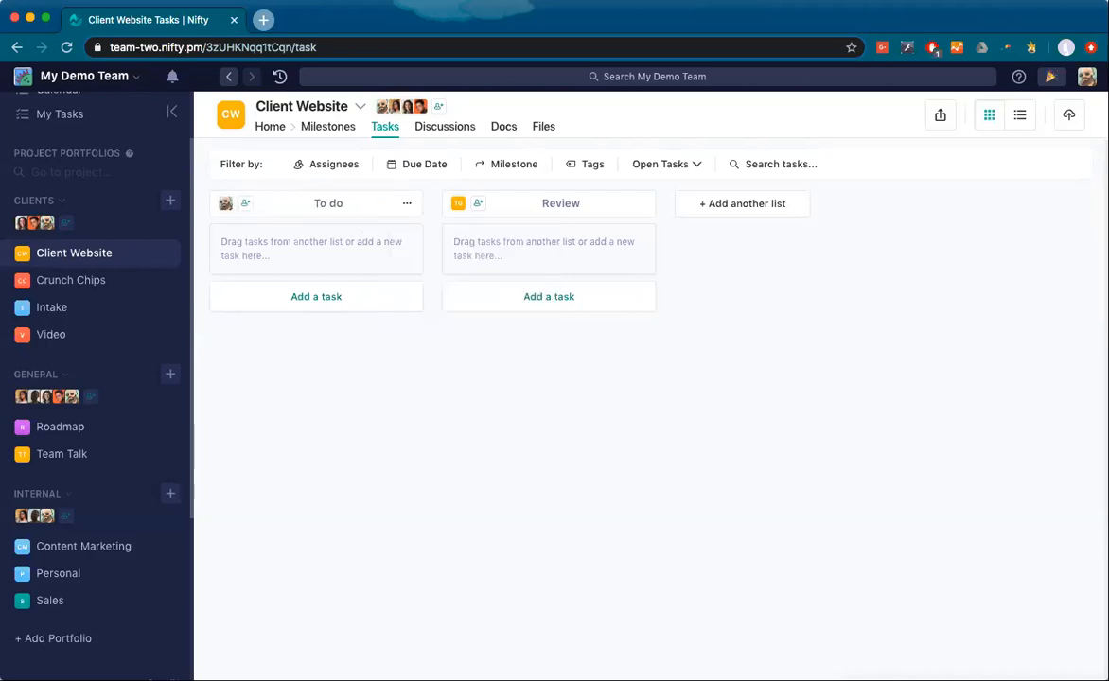
{"action": "mouse_move", "coordinate": [228, 203]}
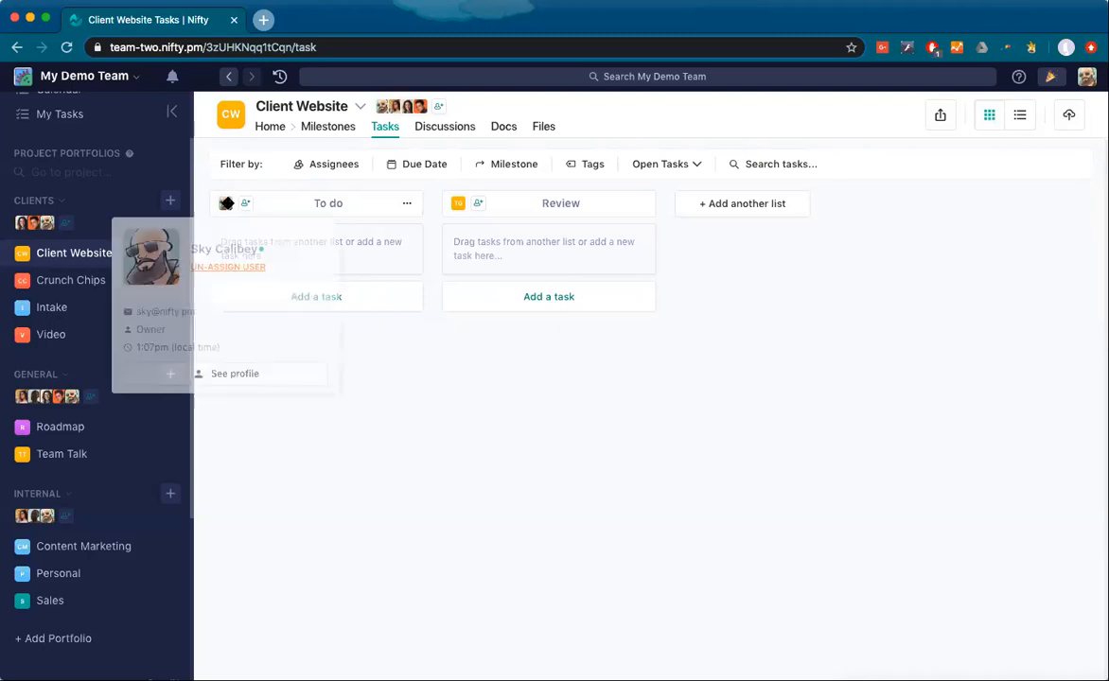
{"action": "left_click", "coordinate": [225, 267]}
Add an 'In Progress' list and place it between To do and Review
{"action": "left_click", "coordinate": [742, 207]}
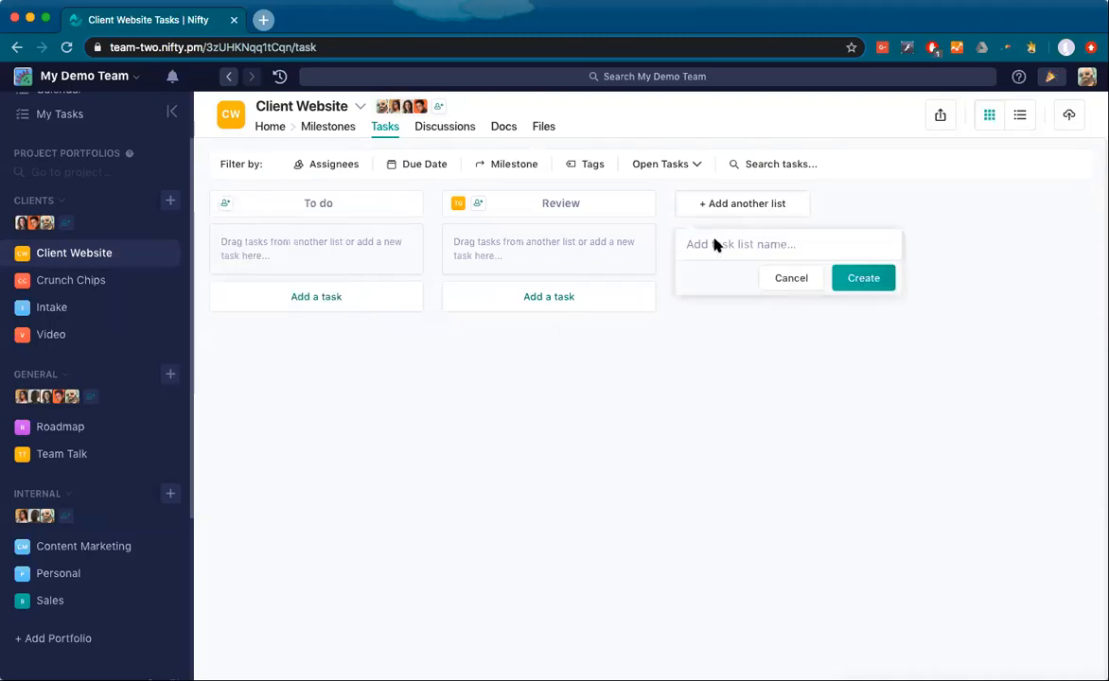
{"action": "type", "text": "In Progress"}
{"action": "left_click", "coordinate": [869, 286]}
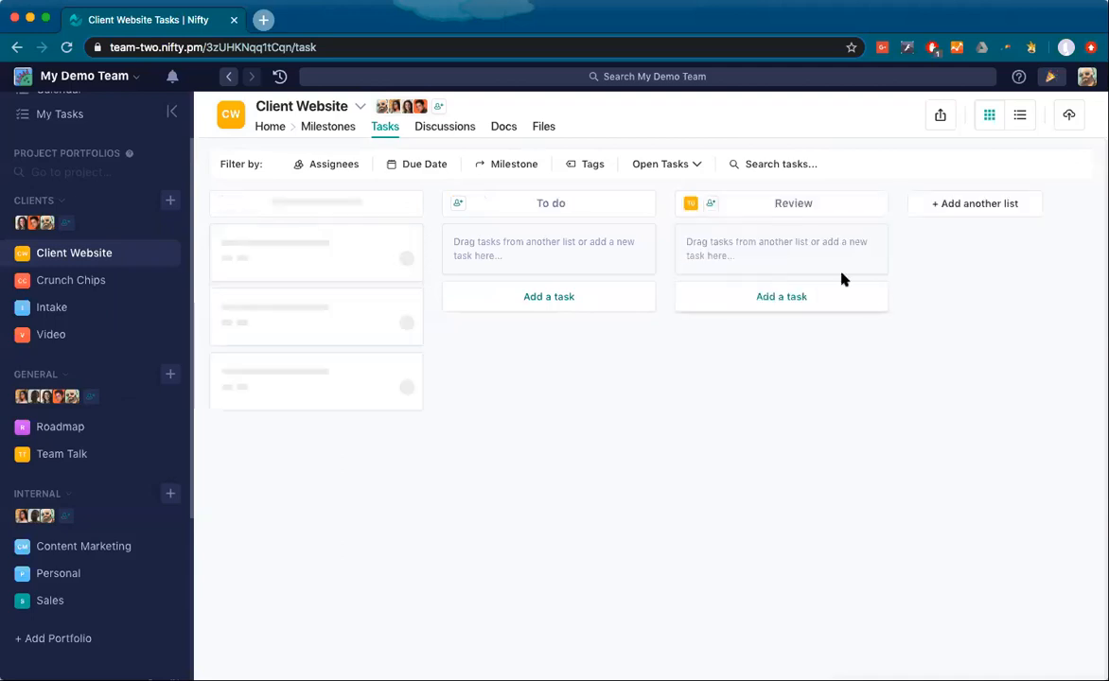
{"action": "left_click_drag", "start_coordinate": [783, 210], "coordinate": [534, 213]}
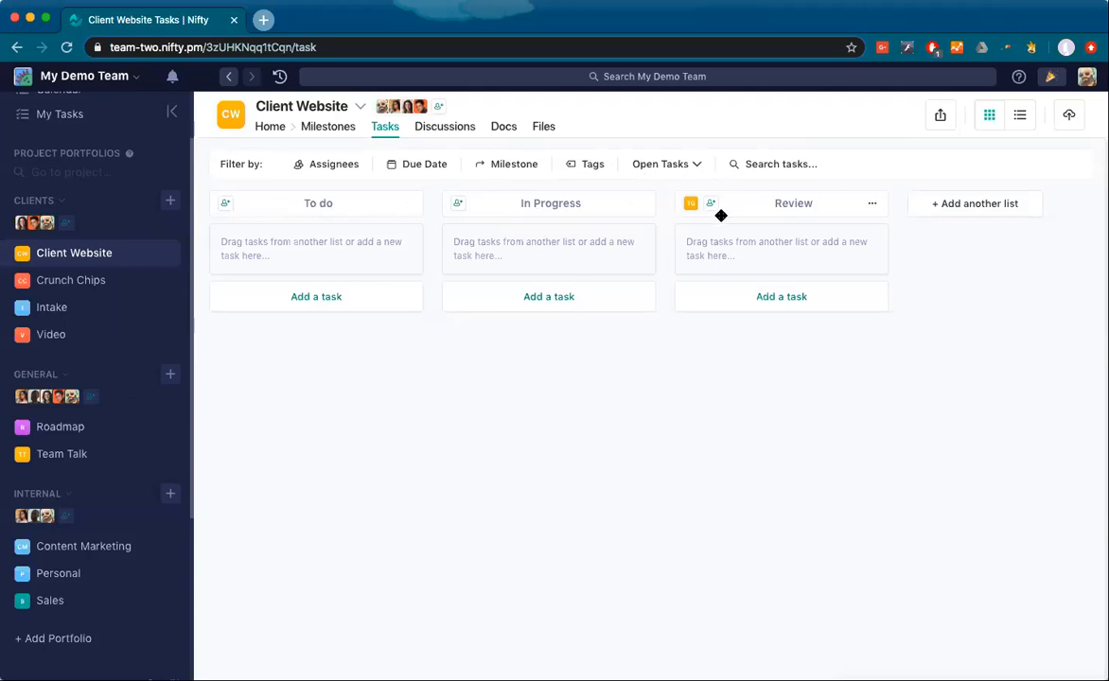
{"action": "left_click", "coordinate": [693, 205]}
{"action": "left_click", "coordinate": [690, 203]}
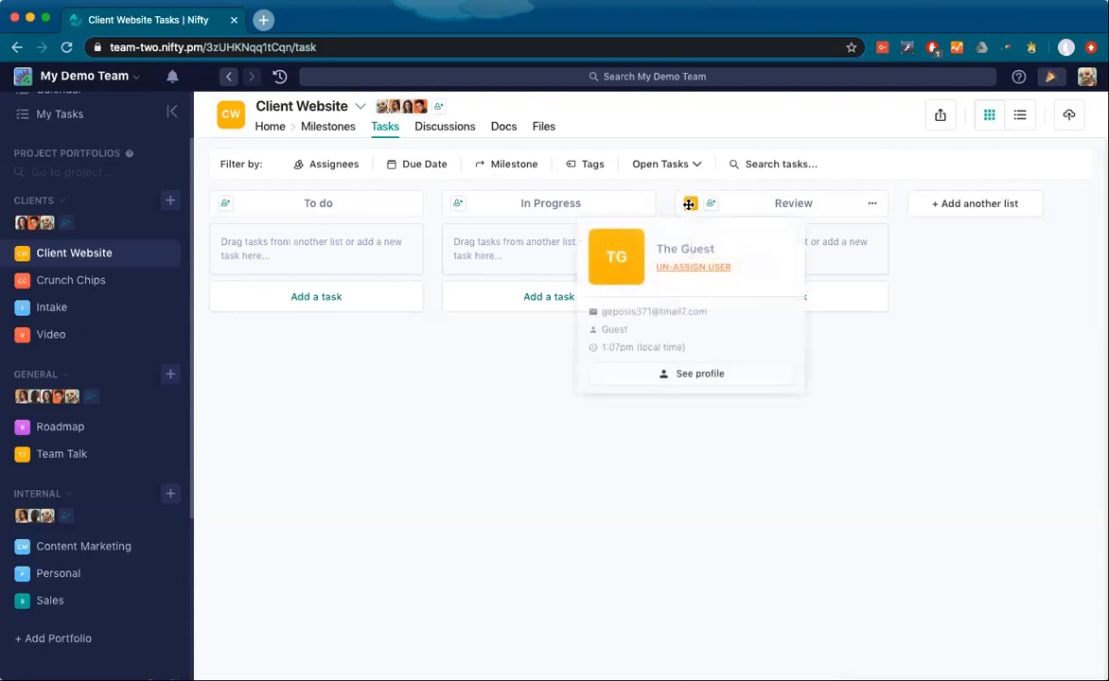
{"action": "left_click", "coordinate": [438, 112]}
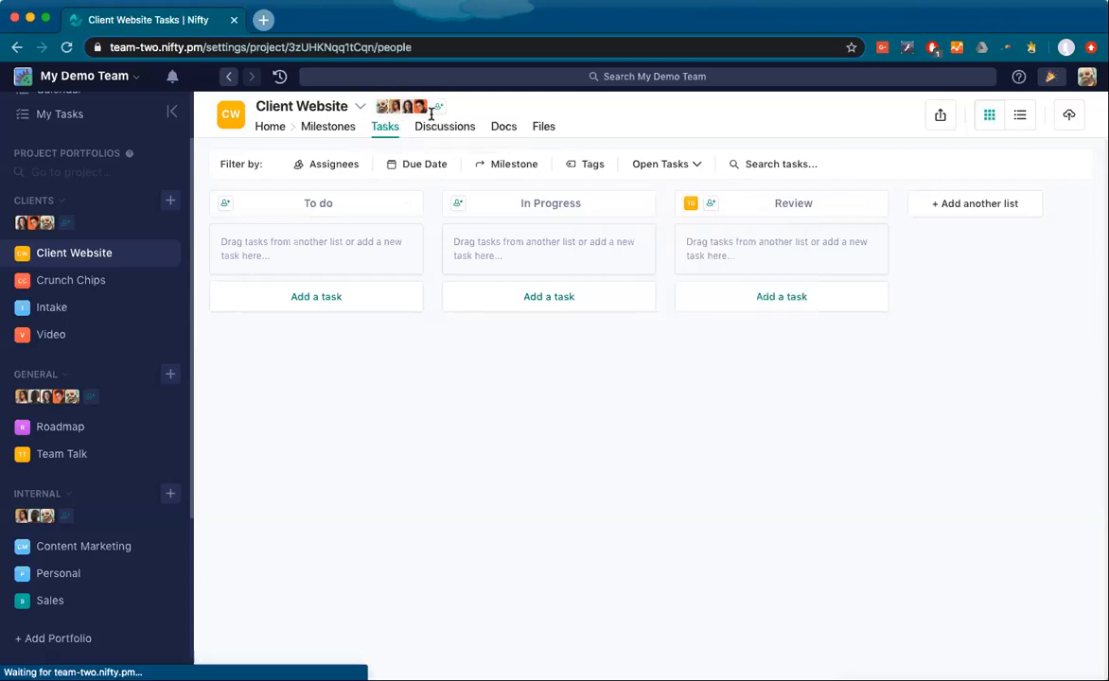
{"action": "scroll", "coordinate": [485, 424], "scroll_direction": "down", "scroll_amount": 3}
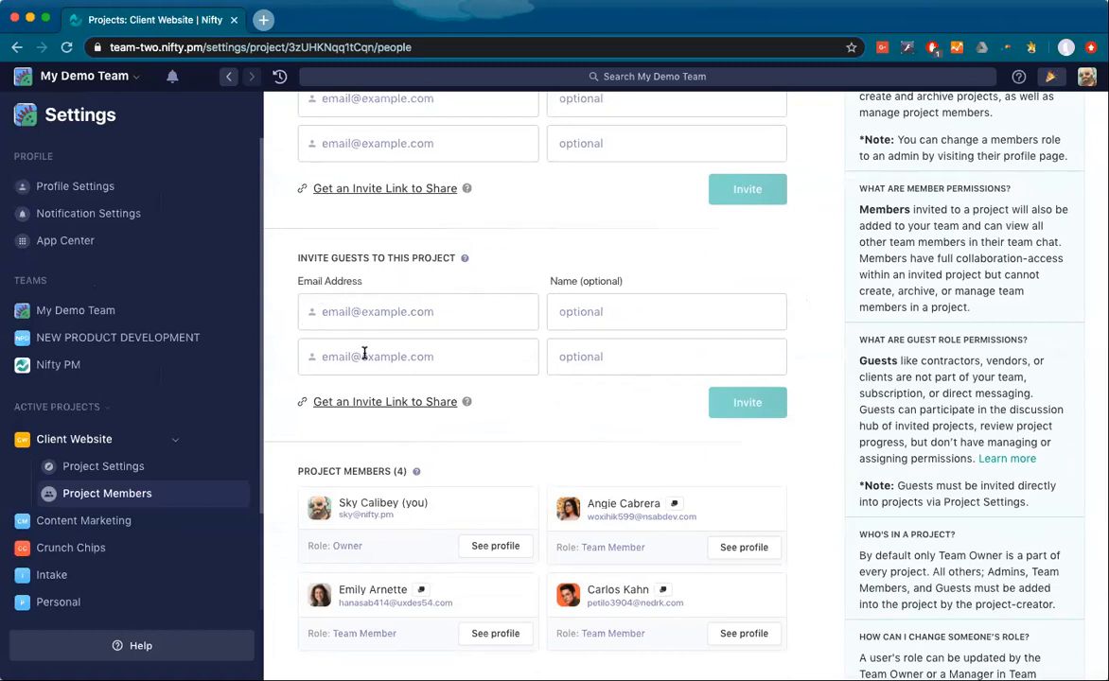
{"action": "scroll", "coordinate": [369, 350], "scroll_direction": "up", "scroll_amount": 3}
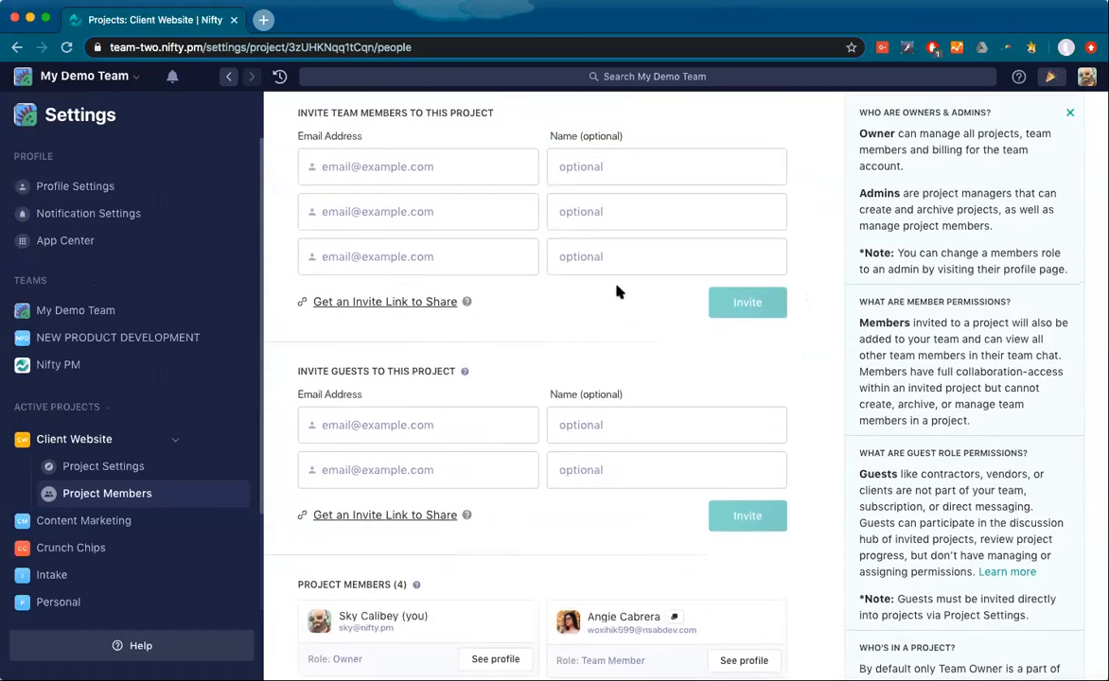
{"action": "scroll", "coordinate": [559, 317], "scroll_direction": "up", "scroll_amount": 2}
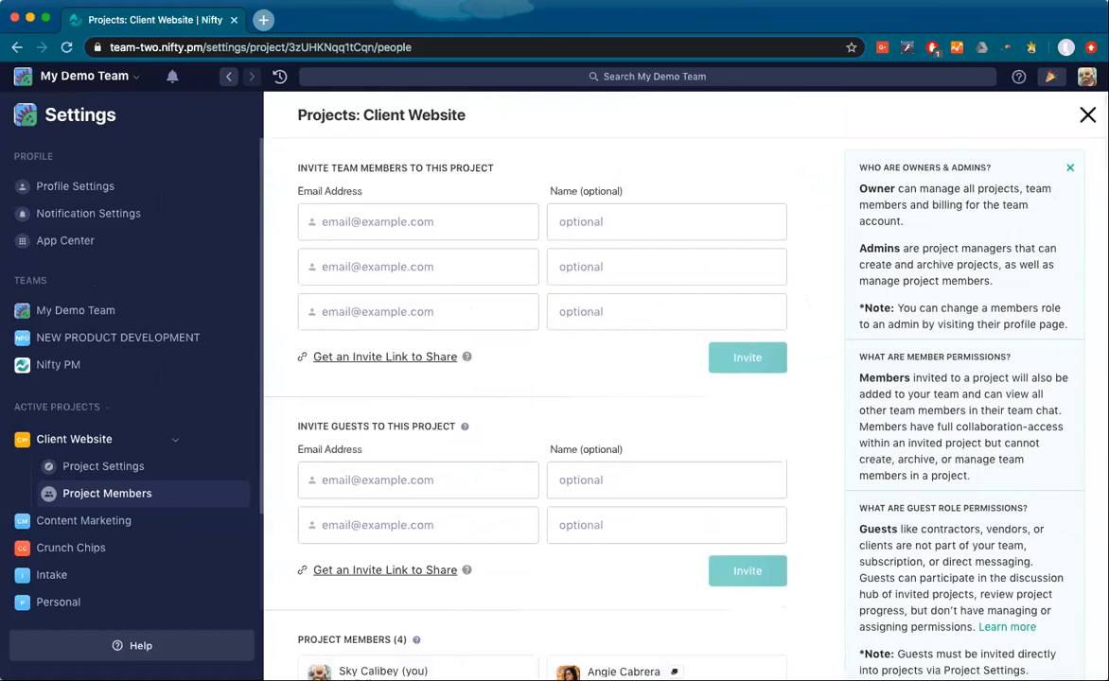
{"action": "left_click", "coordinate": [1089, 115]}
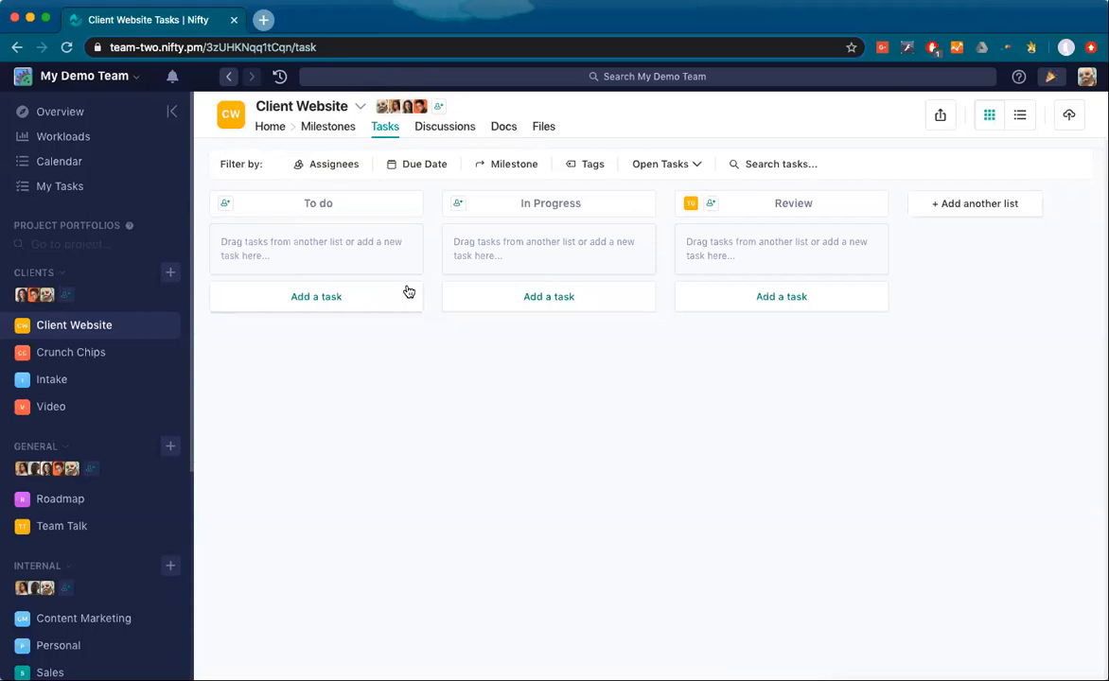
On the Milestones timeline, create an Onboarding milestone ending July 3
{"action": "left_click", "coordinate": [323, 129]}
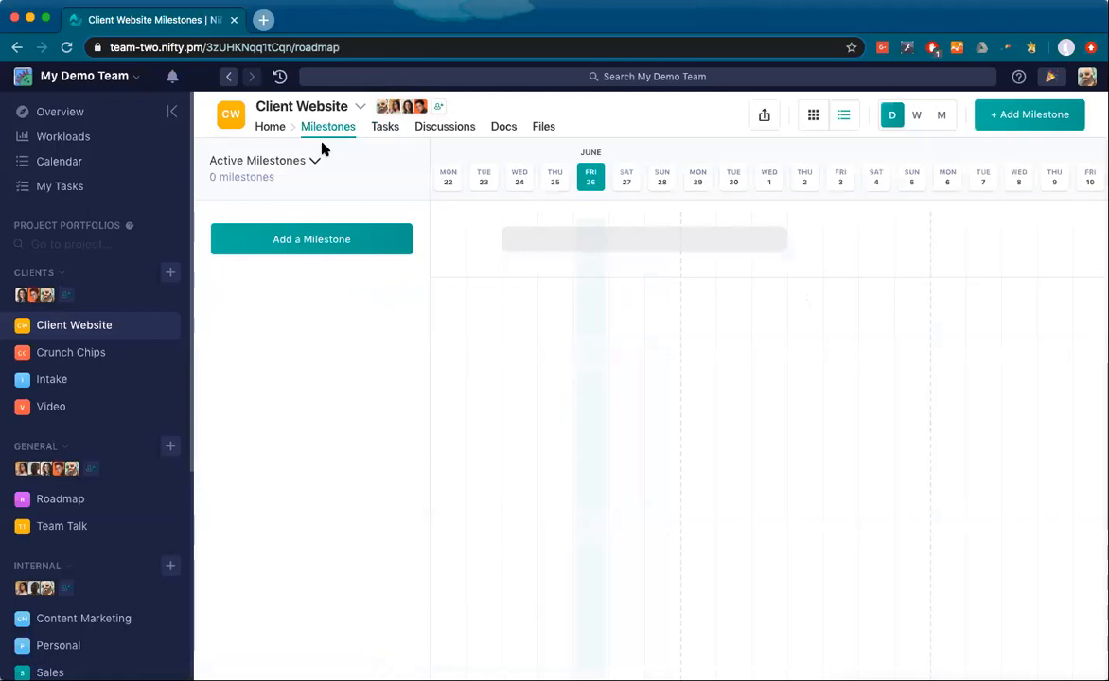
{"action": "left_click", "coordinate": [171, 111]}
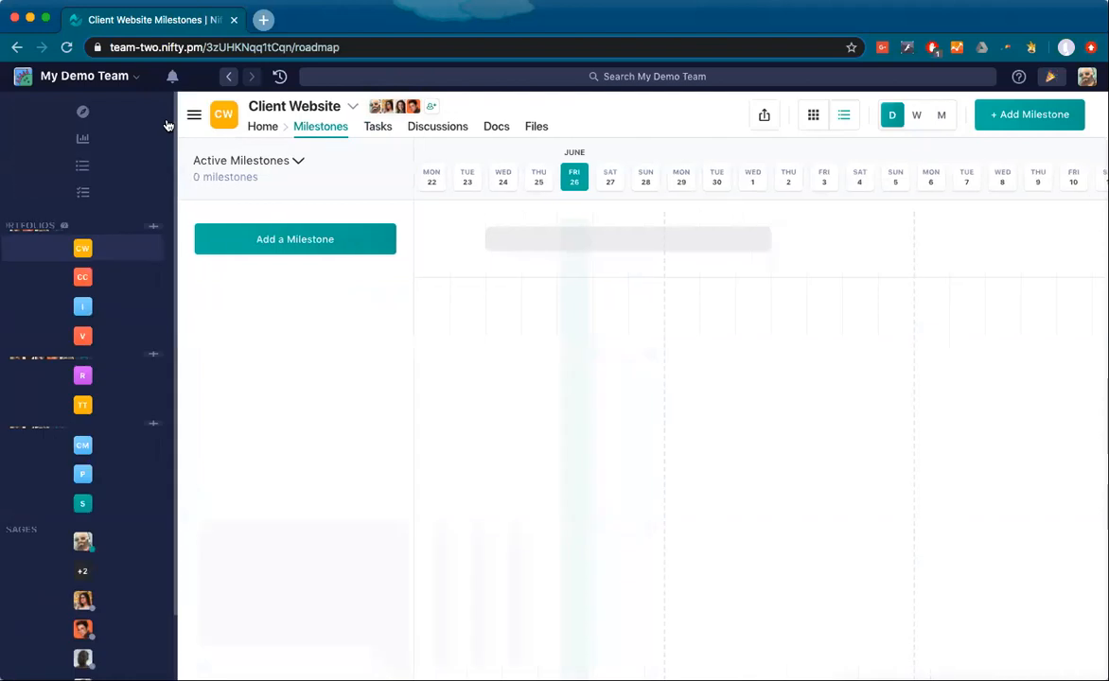
{"action": "left_click", "coordinate": [986, 117]}
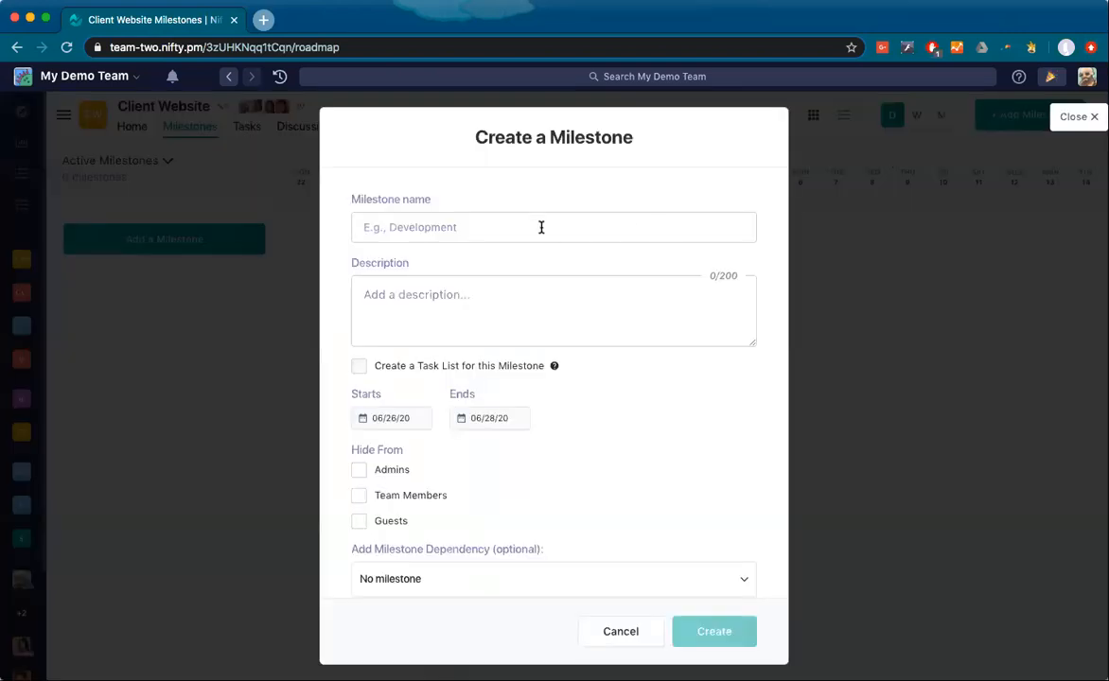
{"action": "left_click", "coordinate": [521, 223]}
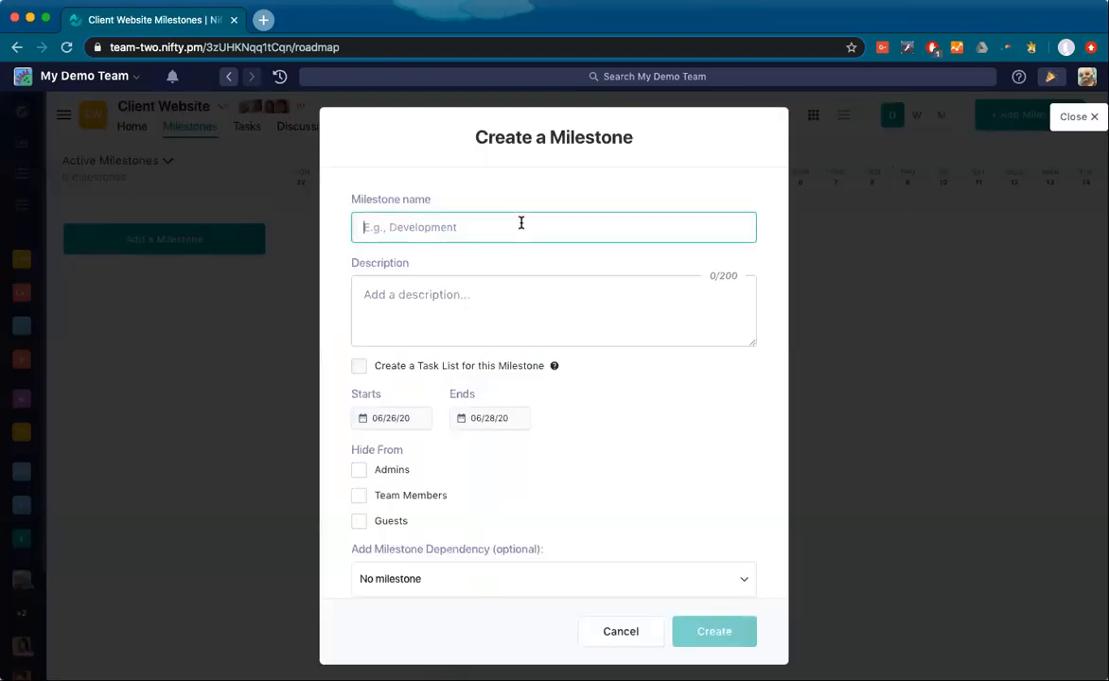
{"action": "type", "text": "Onboarding"}
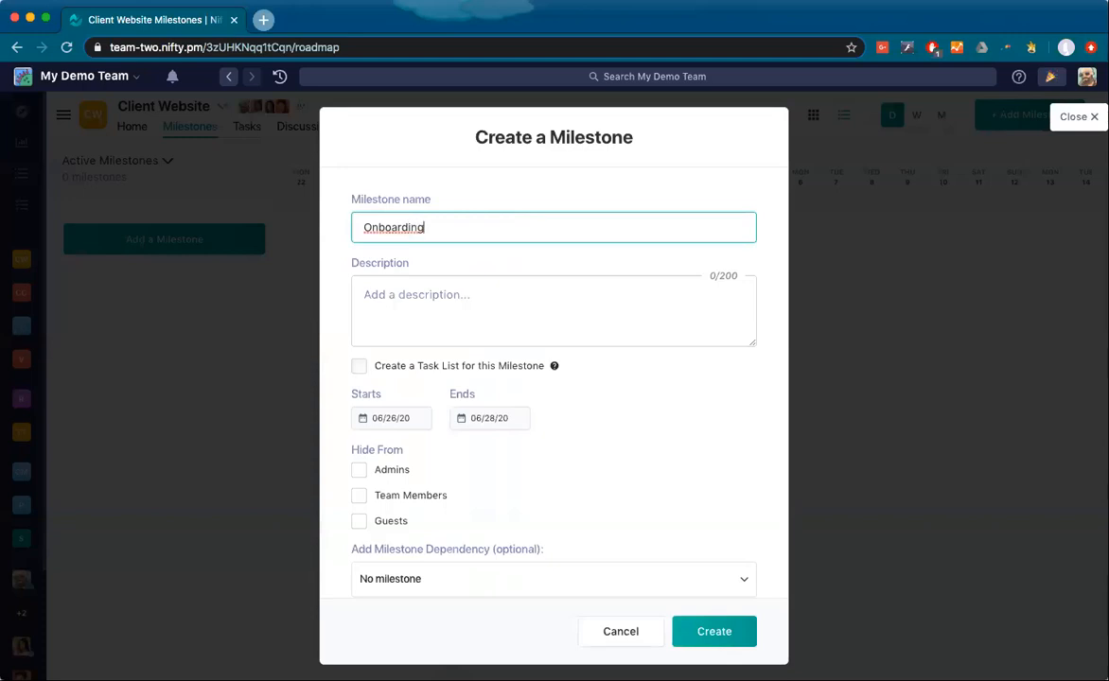
{"action": "left_click", "coordinate": [482, 425]}
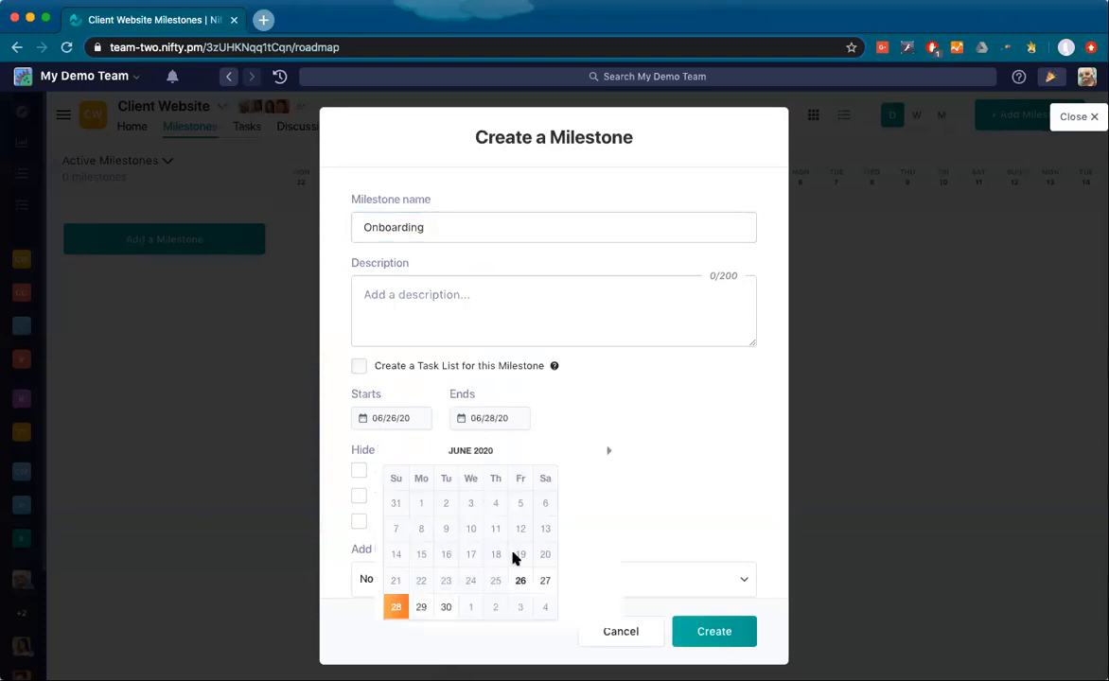
{"action": "left_click", "coordinate": [609, 451]}
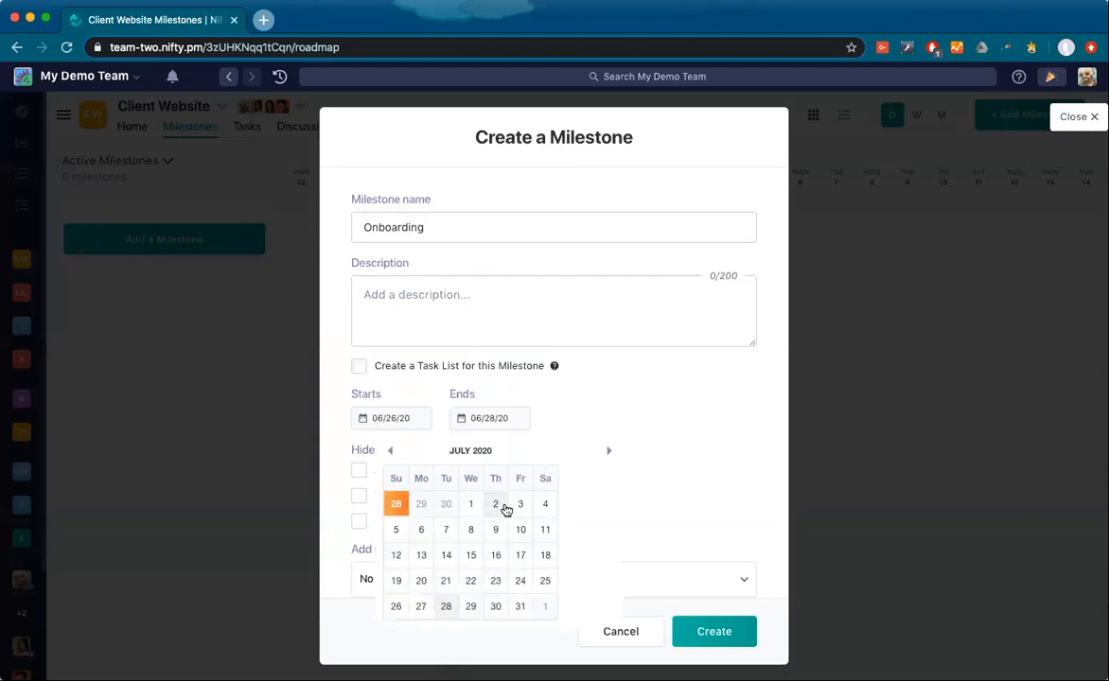
{"action": "left_click", "coordinate": [524, 504]}
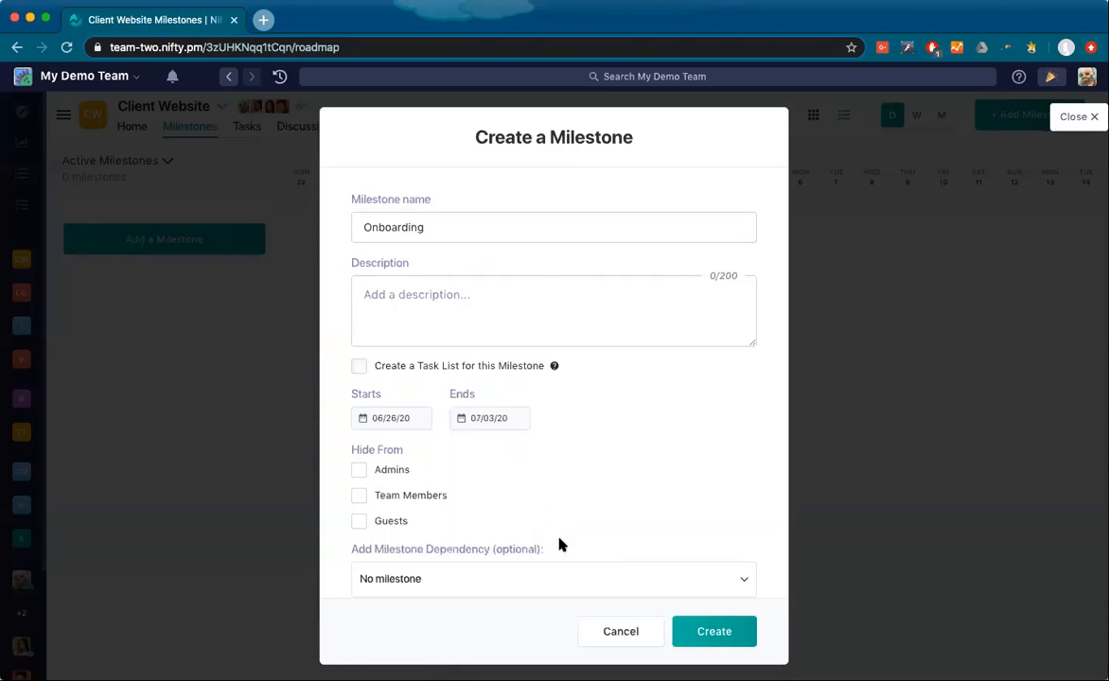
{"action": "left_click", "coordinate": [739, 632]}
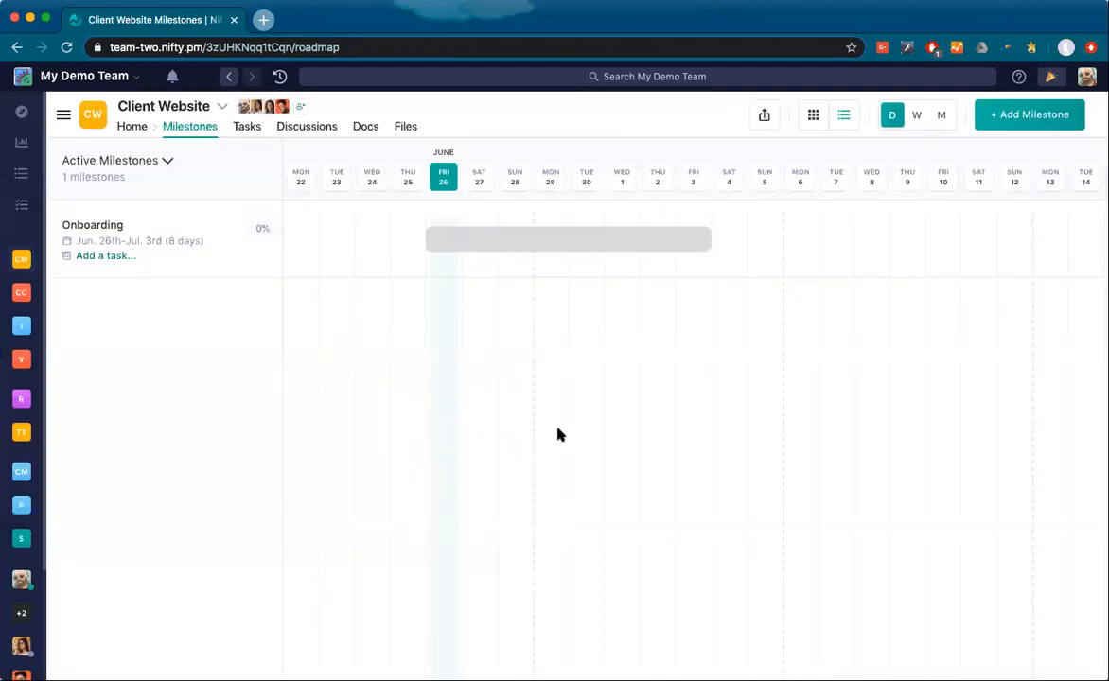
Add a UX Design milestone and move it to early July
{"action": "left_click", "coordinate": [1005, 125]}
{"action": "left_click", "coordinate": [457, 225]}
{"action": "type", "text": "UX"}
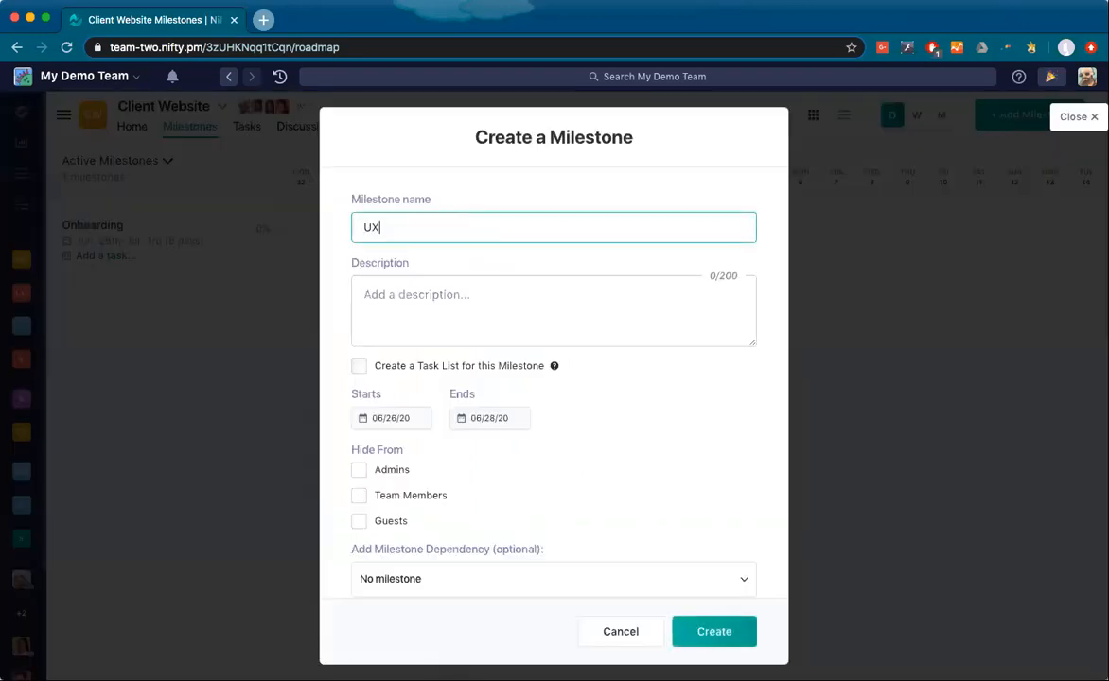
{"action": "type", "text": " Design"}
{"action": "left_click", "coordinate": [715, 633]}
{"action": "left_click_drag", "start_coordinate": [515, 327], "coordinate": [940, 315]}
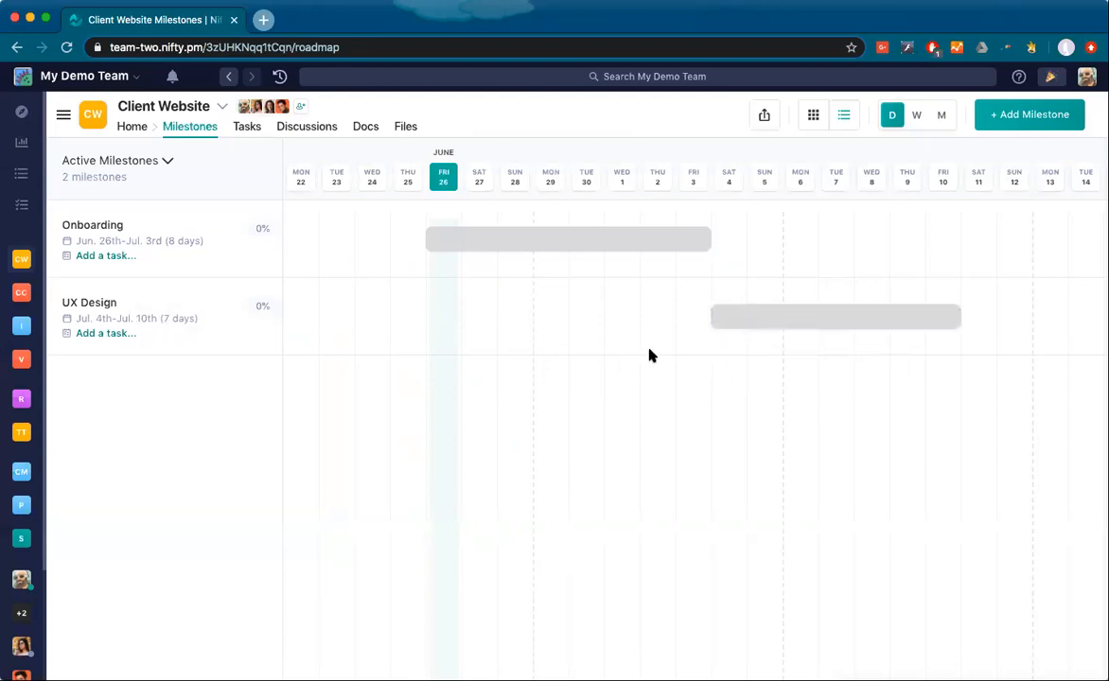
Show the timeline by weeks and add UI Design and Development milestones
{"action": "left_click", "coordinate": [916, 117]}
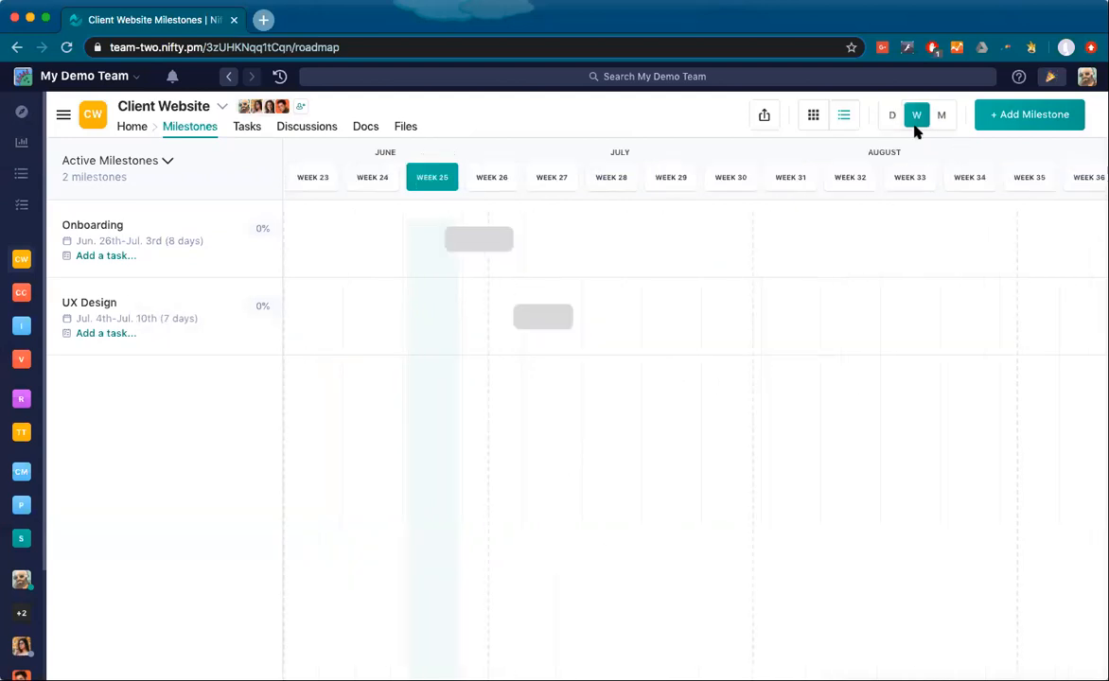
{"action": "left_click", "coordinate": [1005, 117]}
{"action": "left_click", "coordinate": [465, 219]}
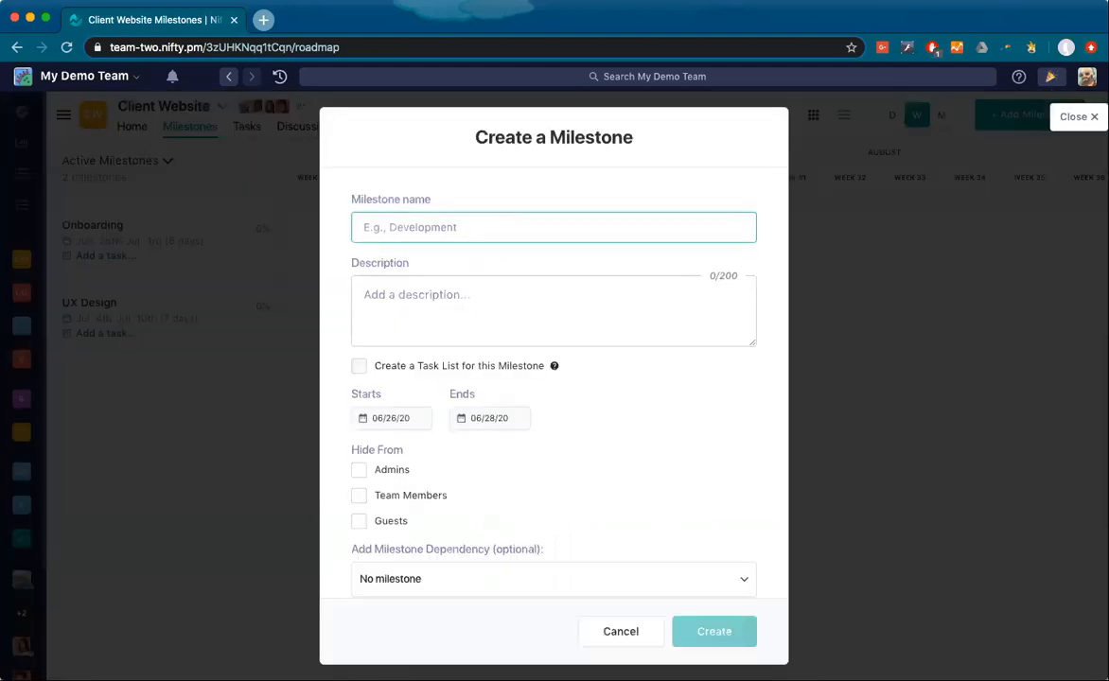
{"action": "type", "text": "UI Design"}
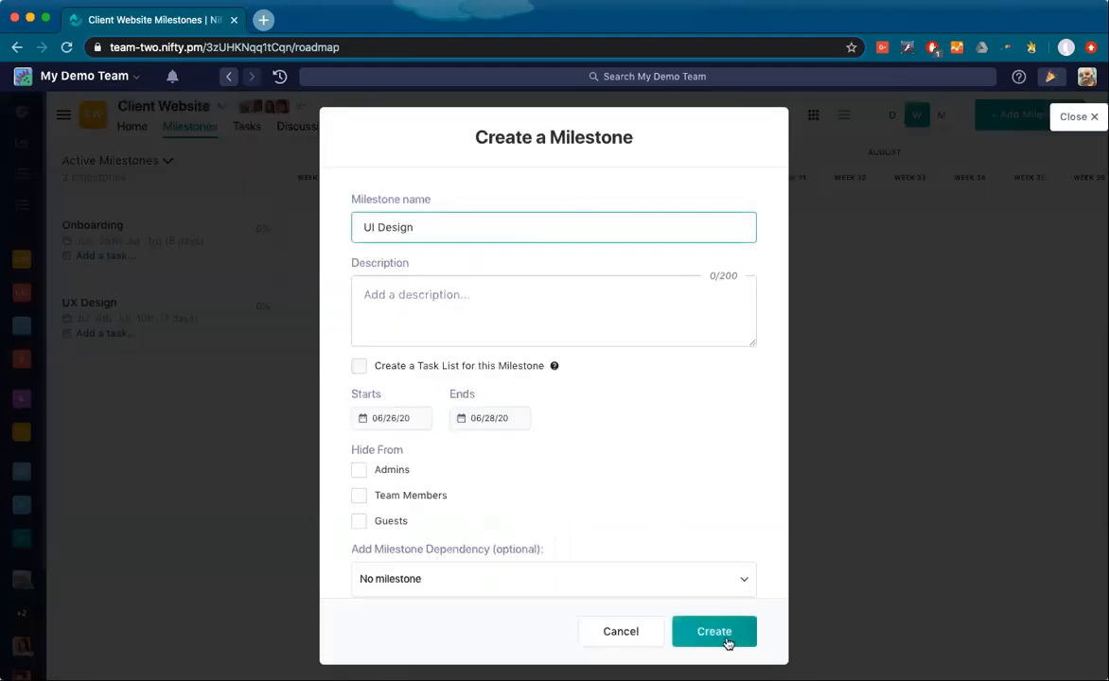
{"action": "left_click", "coordinate": [727, 642]}
{"action": "left_click", "coordinate": [1006, 114]}
{"action": "left_click", "coordinate": [562, 224]}
{"action": "type", "text": "Development"}
{"action": "left_click", "coordinate": [717, 635]}
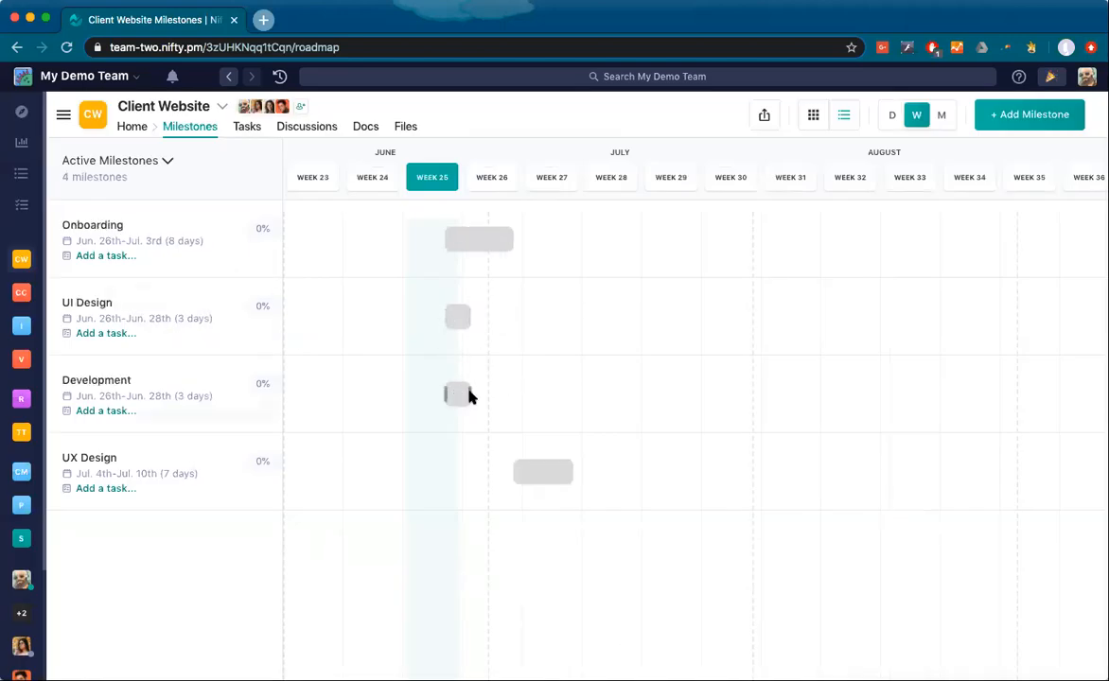
Reschedule milestone bars: UX Design Jul 4–12, UI Design Jul 13–23, Development Jul 24–Aug 2
{"action": "left_click_drag", "start_coordinate": [470, 391], "coordinate": [743, 414]}
{"action": "left_click_drag", "start_coordinate": [466, 323], "coordinate": [594, 318]}
{"action": "left_click_drag", "start_coordinate": [605, 388], "coordinate": [666, 392]}
{"action": "left_click_drag", "start_coordinate": [730, 473], "coordinate": [683, 470]}
{"action": "left_click_drag", "start_coordinate": [756, 470], "coordinate": [773, 471]}
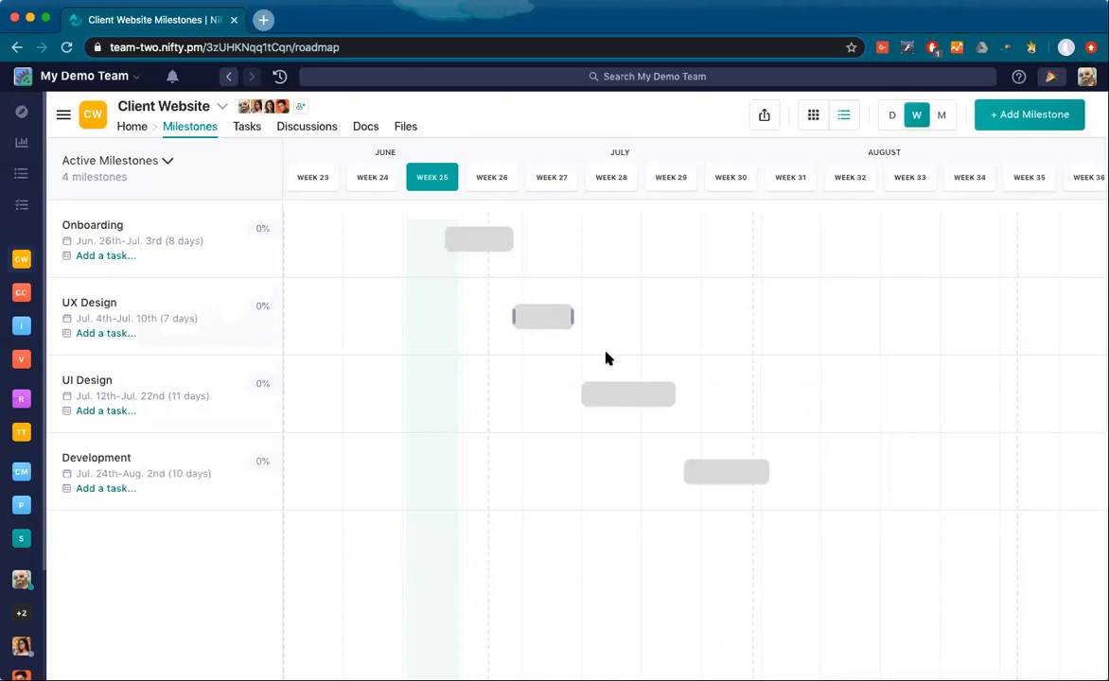
{"action": "mouse_move", "coordinate": [631, 395]}
{"action": "left_click_drag", "start_coordinate": [632, 395], "coordinate": [640, 395]}
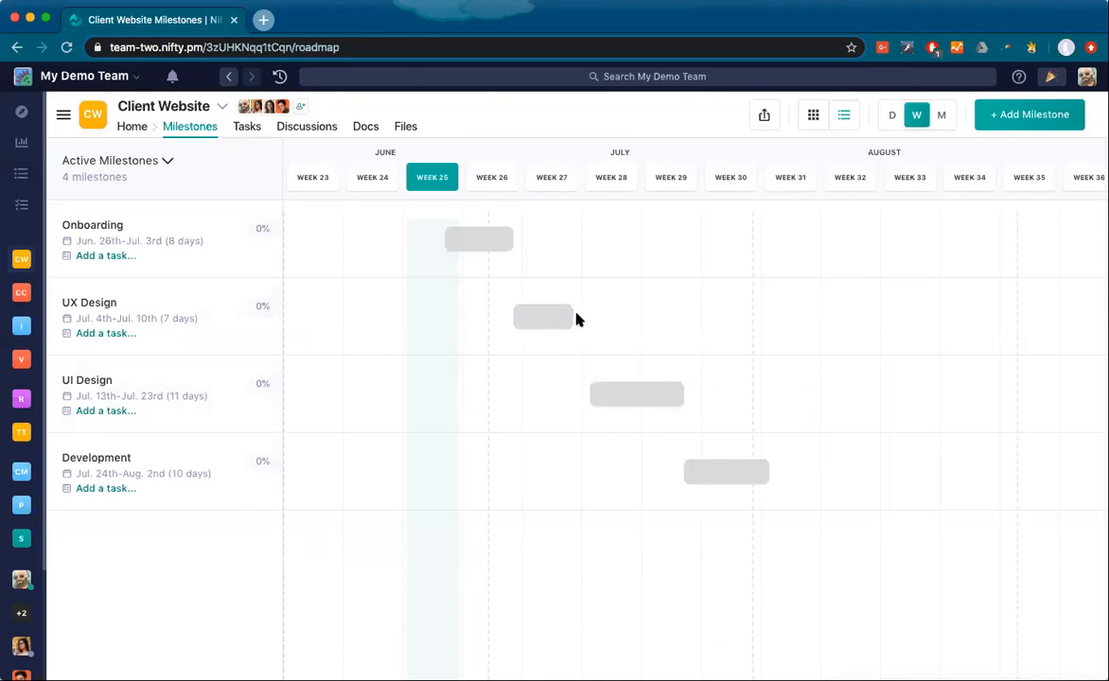
{"action": "left_click_drag", "start_coordinate": [572, 315], "coordinate": [589, 315]}
{"action": "scroll", "coordinate": [443, 250], "scroll_direction": "right", "scroll_amount": 3}
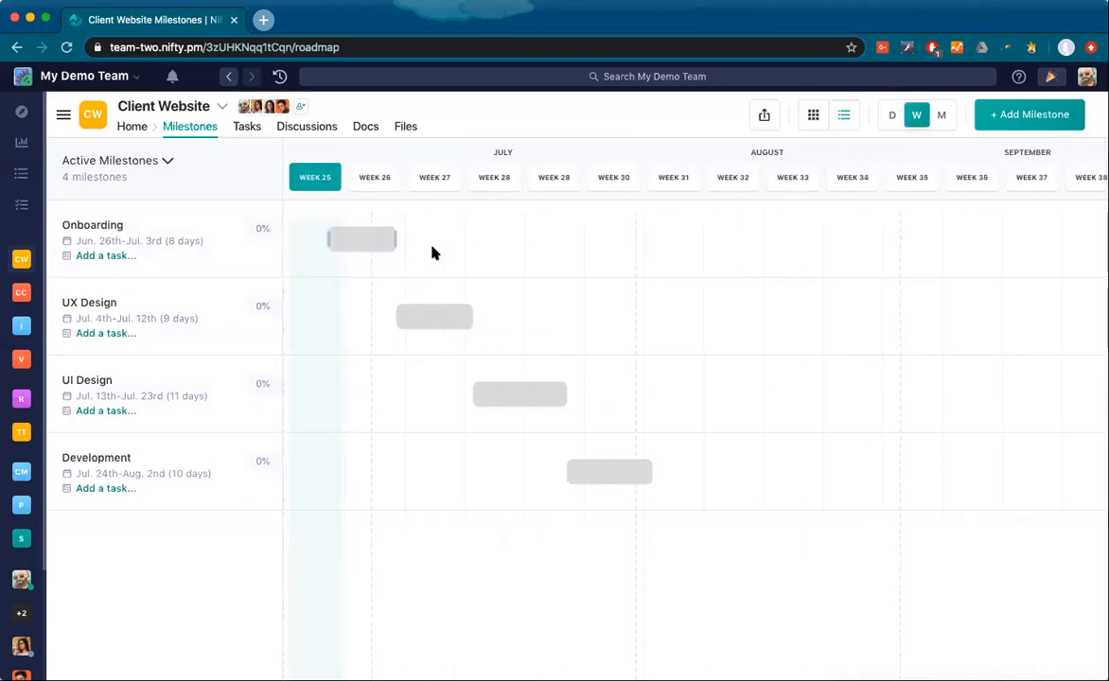
Add Discovery and Spec Sheet tasks to the Onboarding milestone
{"action": "left_click", "coordinate": [364, 243]}
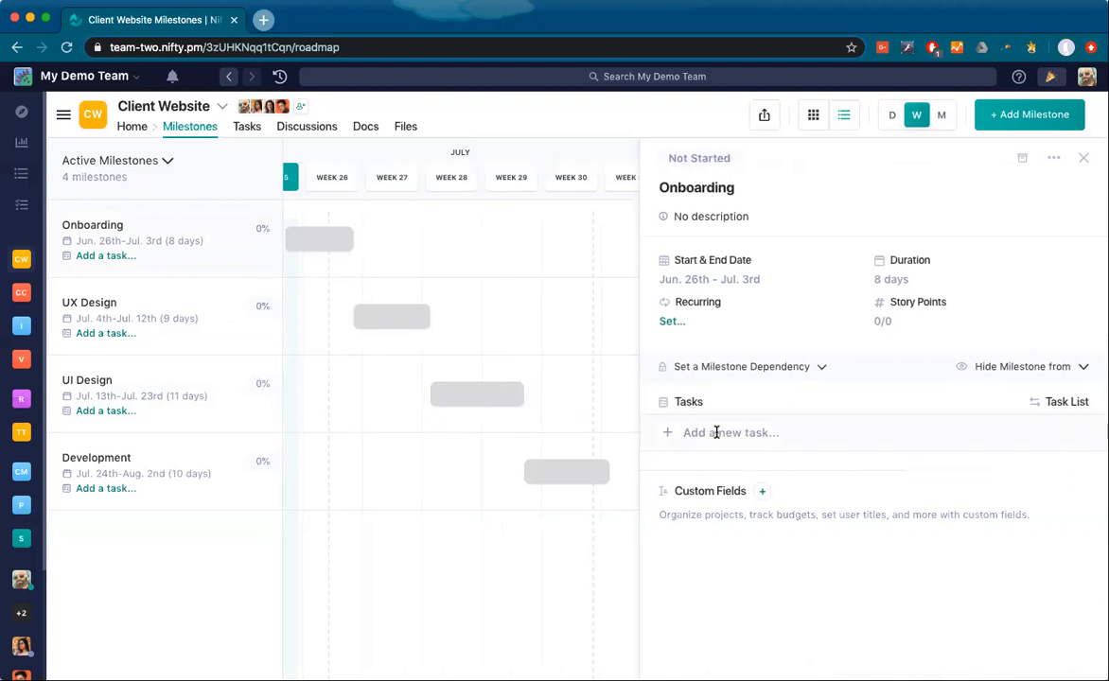
{"action": "type", "text": "Discovery"}
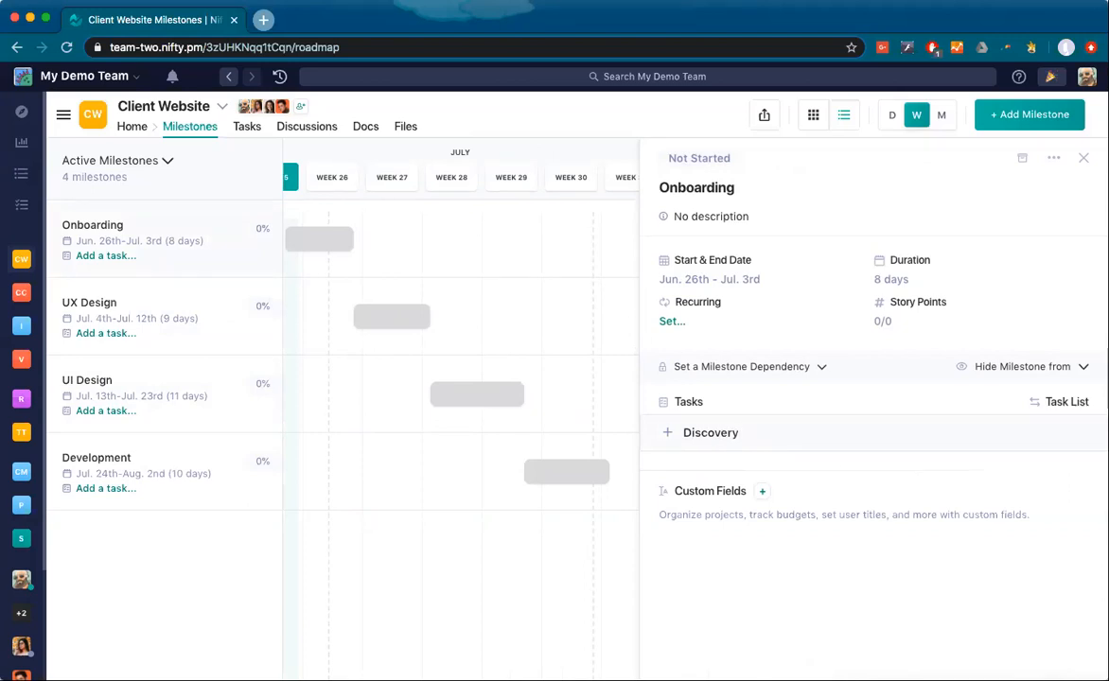
{"action": "key", "text": "Return"}
{"action": "type", "text": "Spec Sheet"}
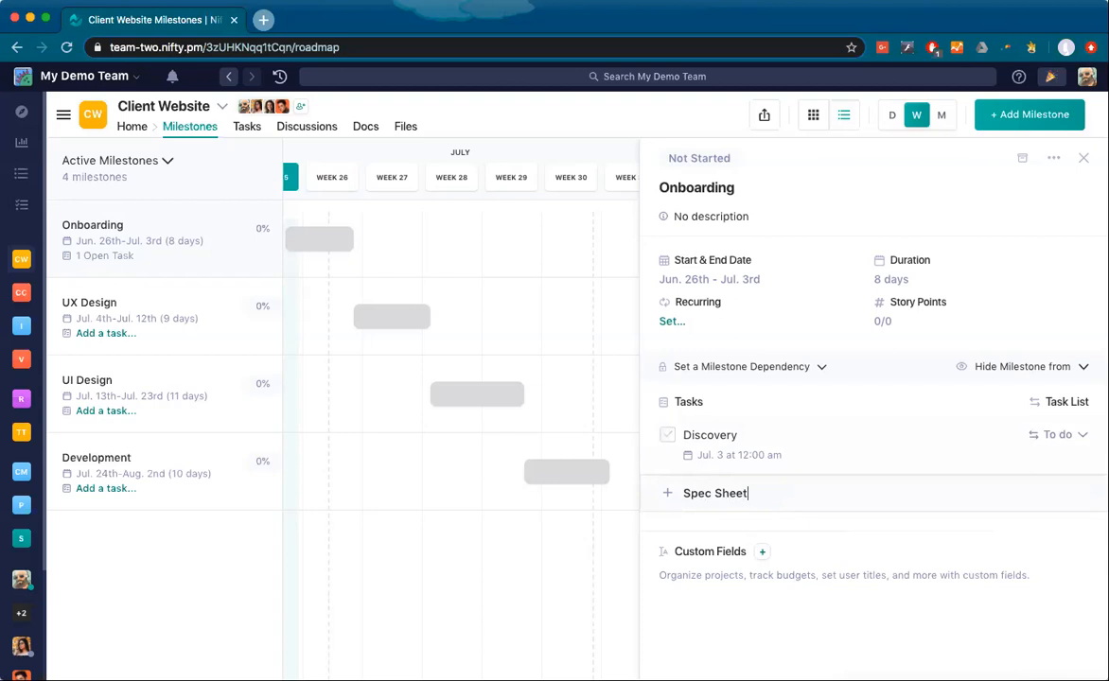
{"action": "key", "text": "Return"}
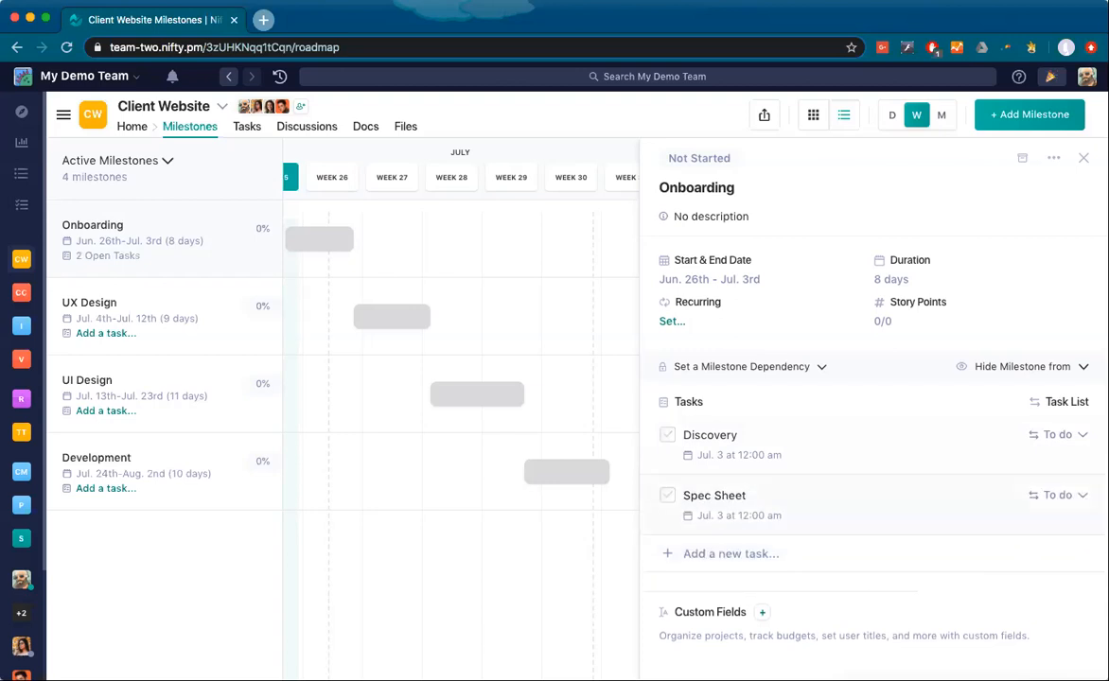
{"action": "left_click", "coordinate": [1084, 437]}
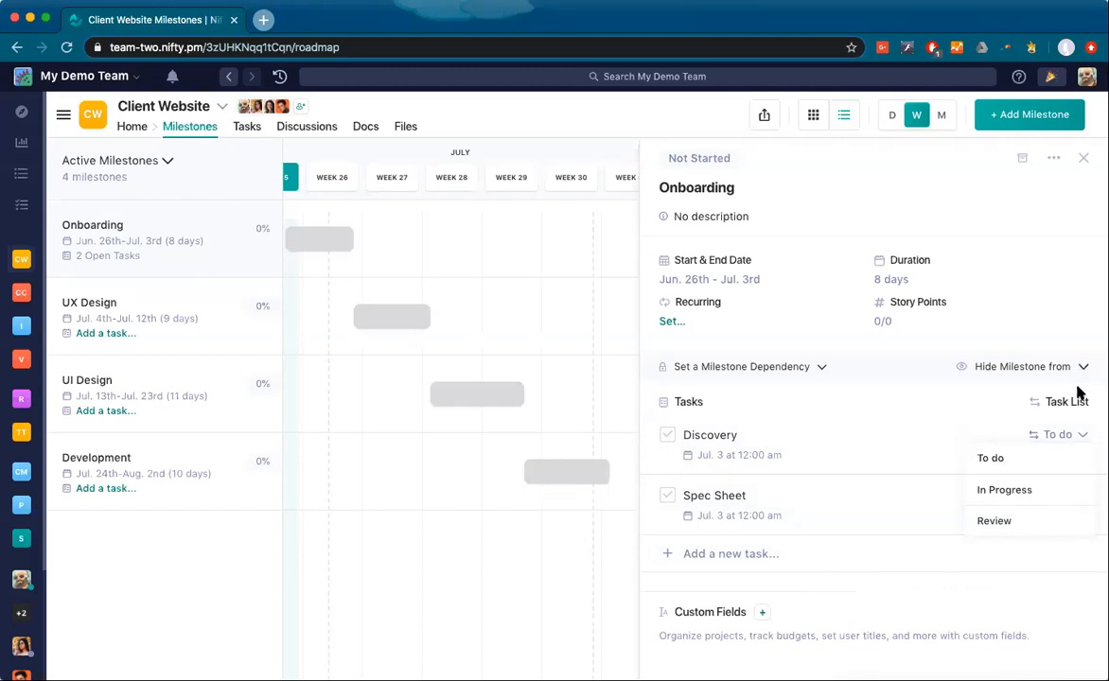
{"action": "left_click", "coordinate": [1084, 159]}
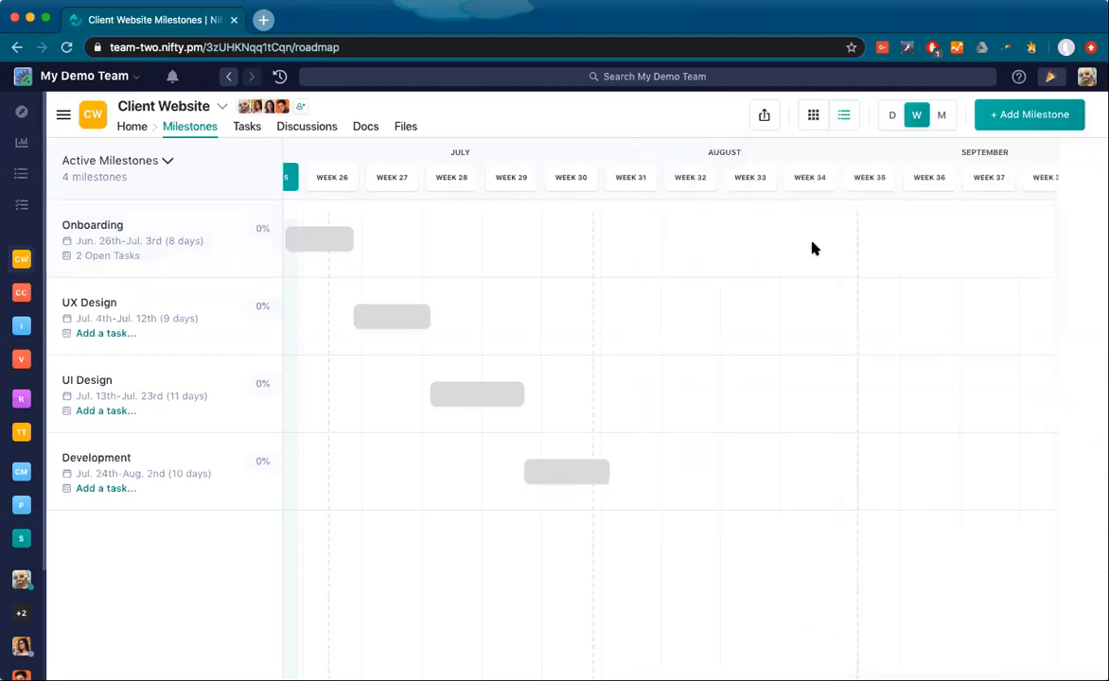
Add Home Screen and About Page UX tasks to UX Design, renaming Home Screen to Home Screen UX
{"action": "left_click", "coordinate": [389, 320]}
{"action": "type", "text": "Home Screen"}
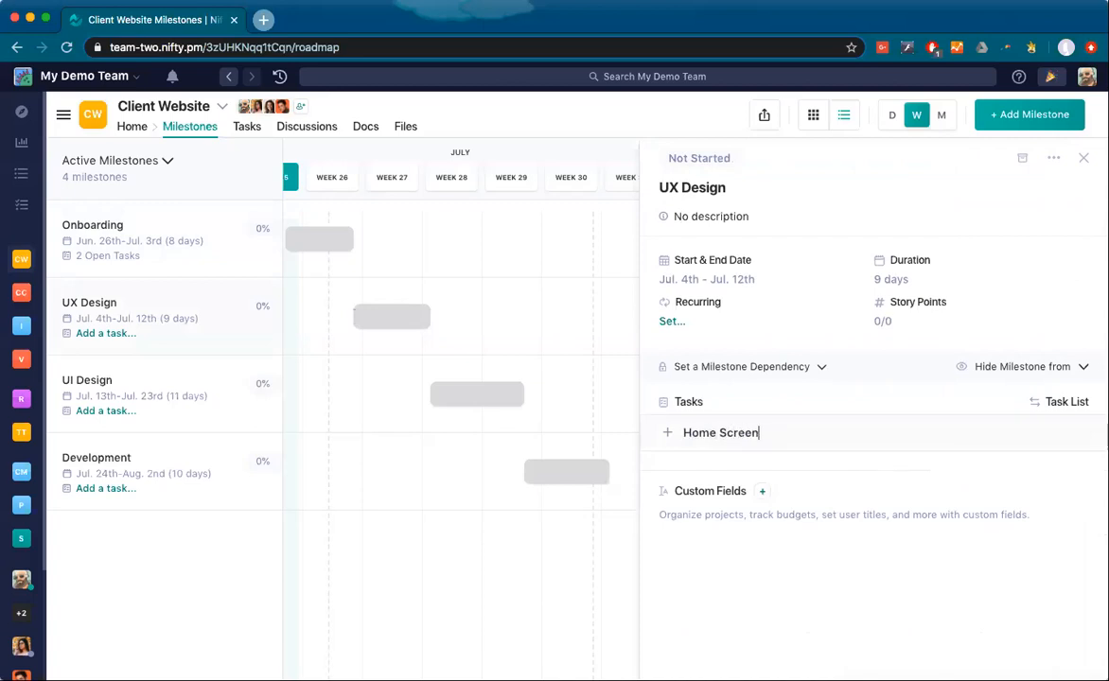
{"action": "key", "text": "Return"}
{"action": "type", "text": "About Page UX"}
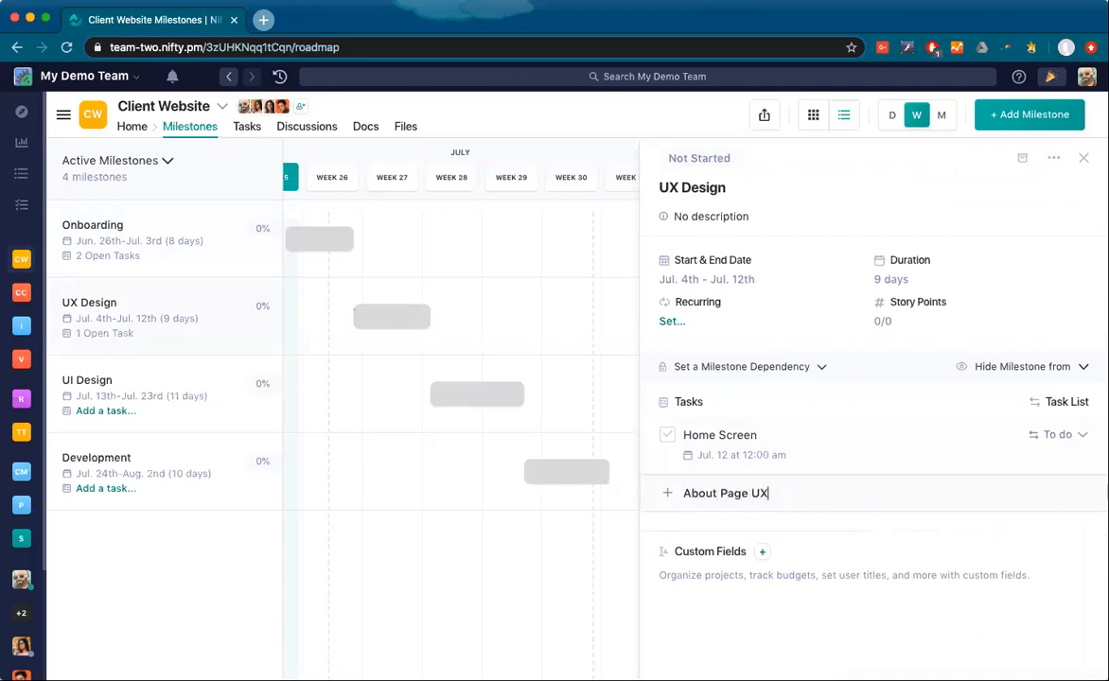
{"action": "key", "text": "Return"}
{"action": "left_click", "coordinate": [773, 445]}
{"action": "left_click", "coordinate": [772, 185]}
{"action": "type", "text": "UX"}
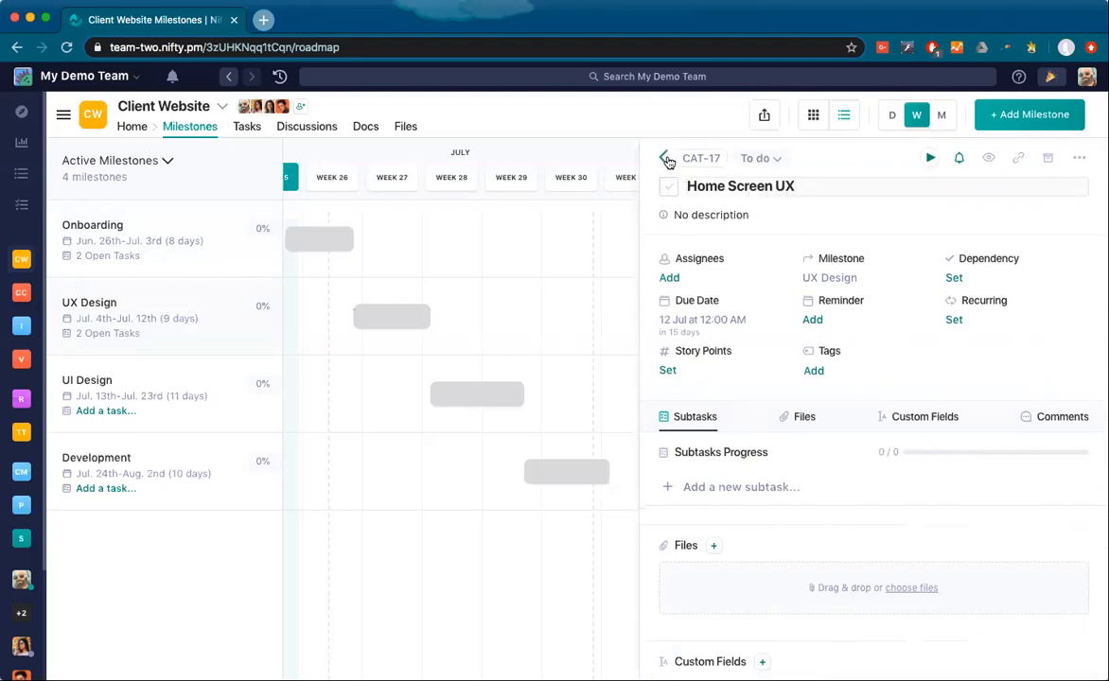
{"action": "left_click", "coordinate": [609, 156]}
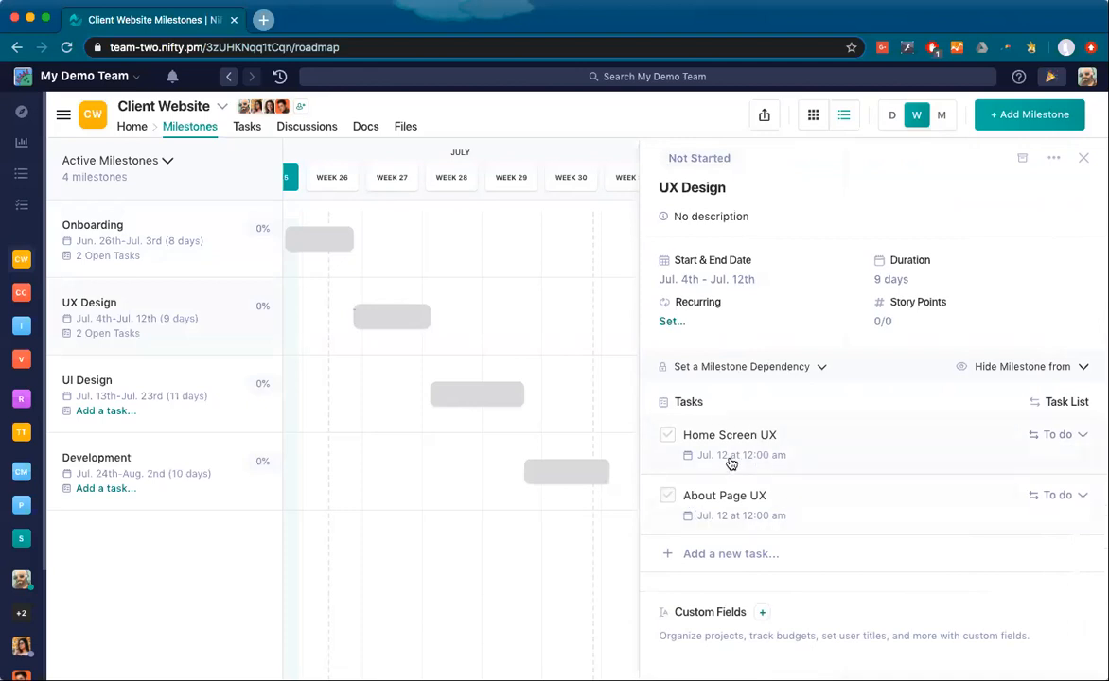
Set the Home Screen UX task's due date to July 8
{"action": "left_click", "coordinate": [731, 461]}
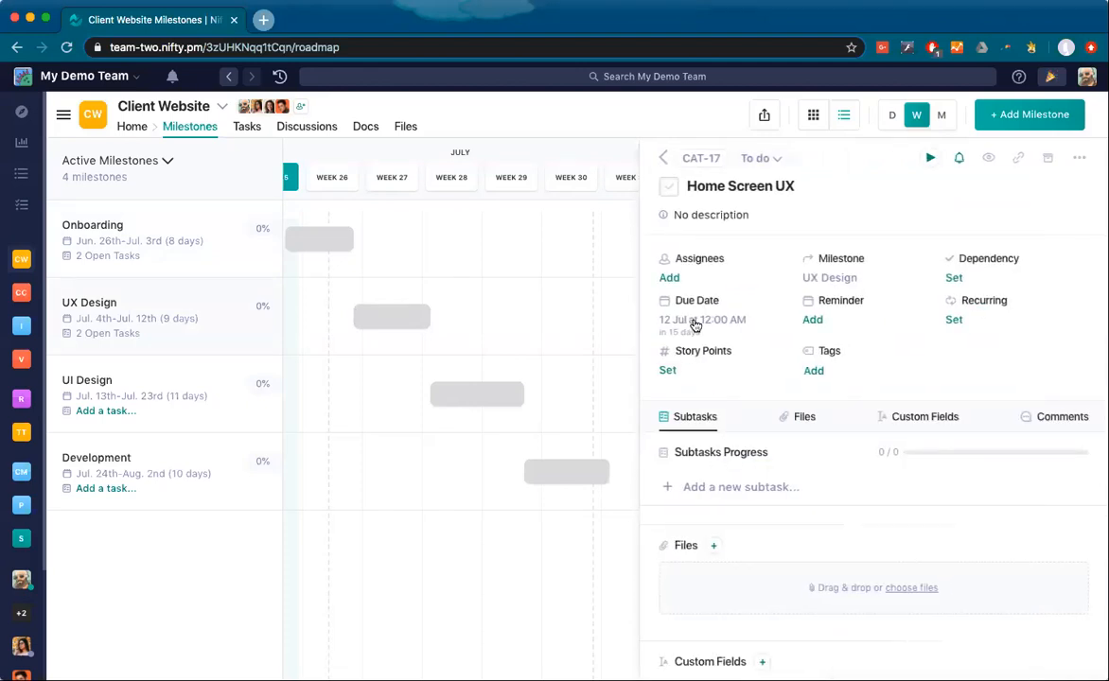
{"action": "left_click", "coordinate": [695, 321]}
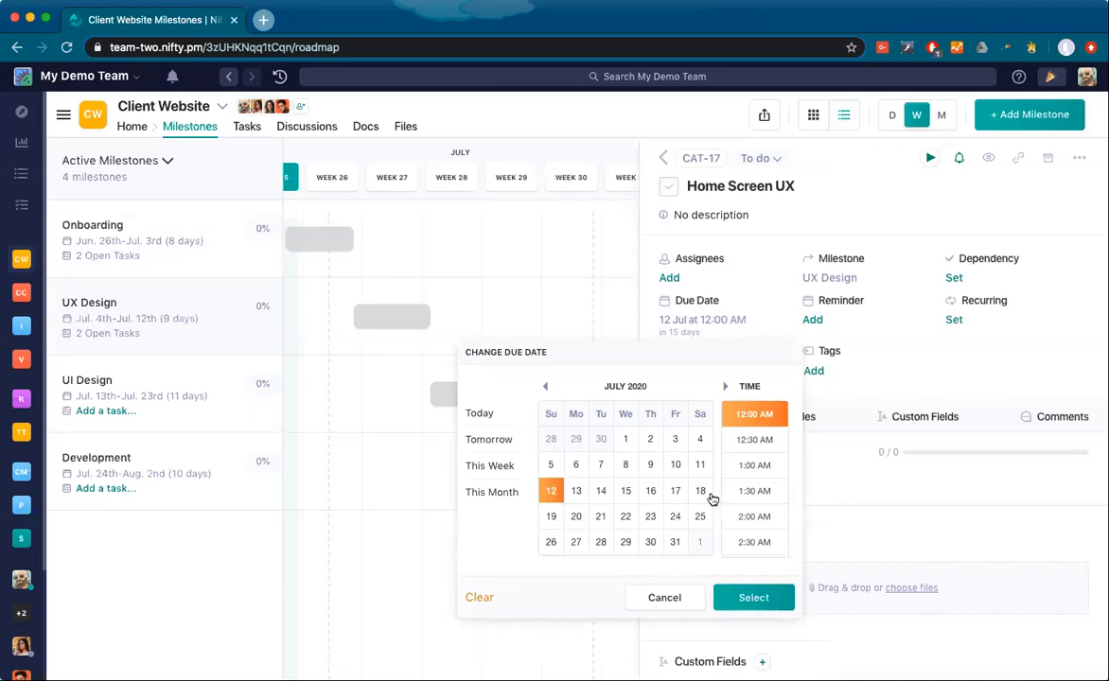
{"action": "left_click", "coordinate": [627, 467]}
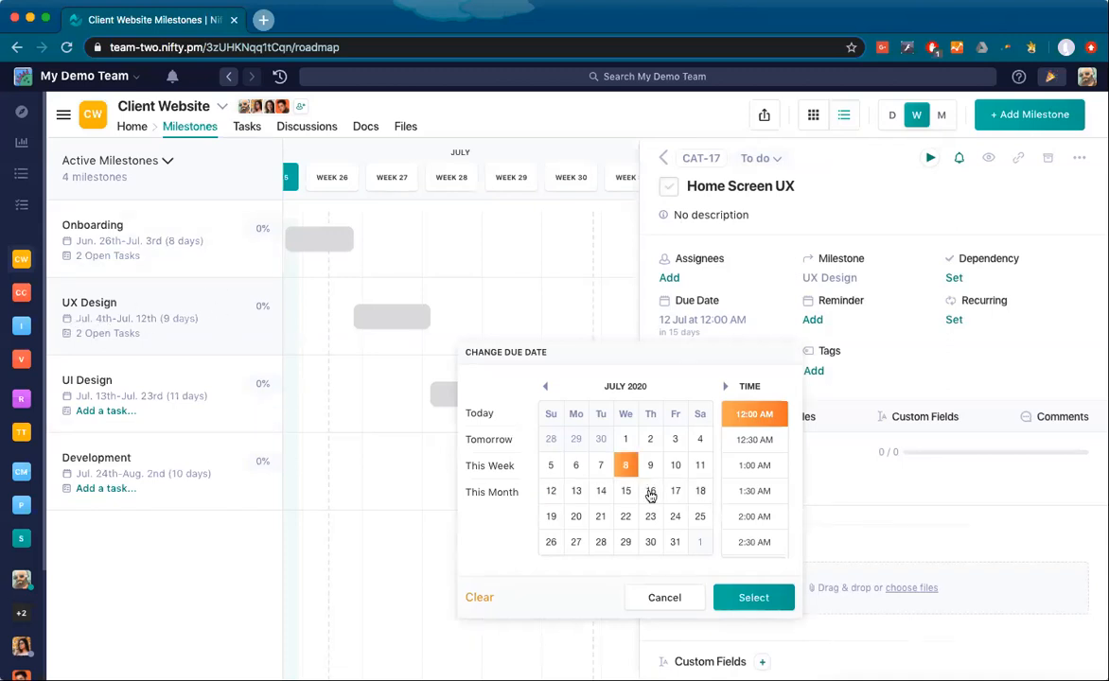
{"action": "left_click", "coordinate": [766, 597]}
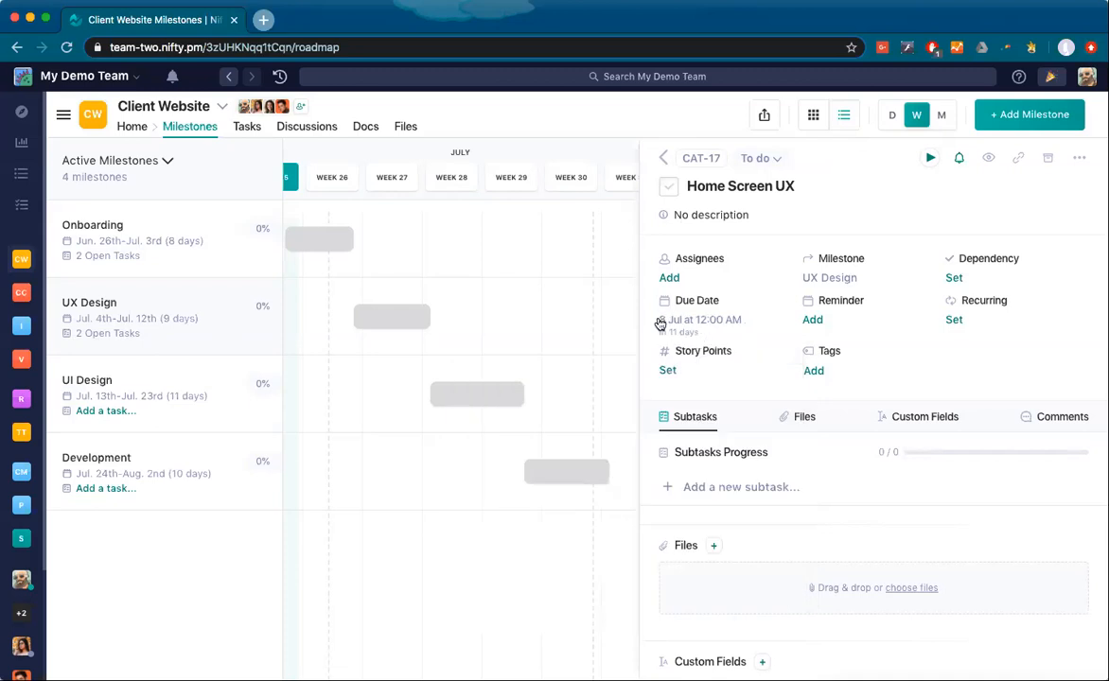
{"action": "left_click", "coordinate": [663, 159]}
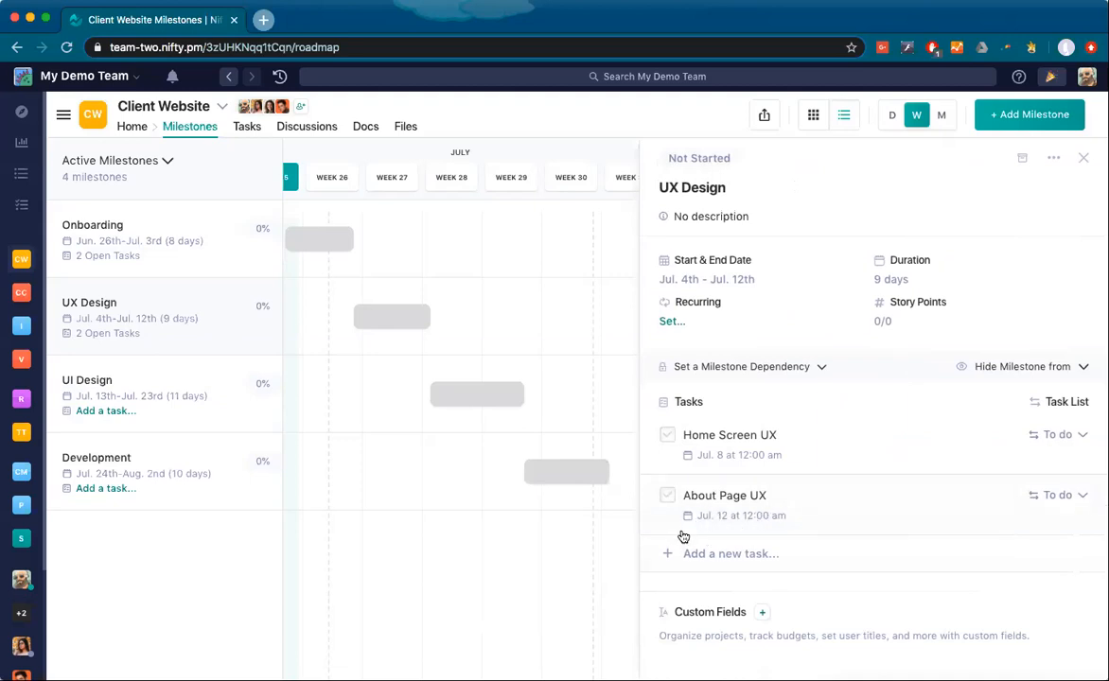
Add Home Screen UI and a second task to the UI Design milestone
{"action": "left_click", "coordinate": [137, 386]}
{"action": "type", "text": "H"}
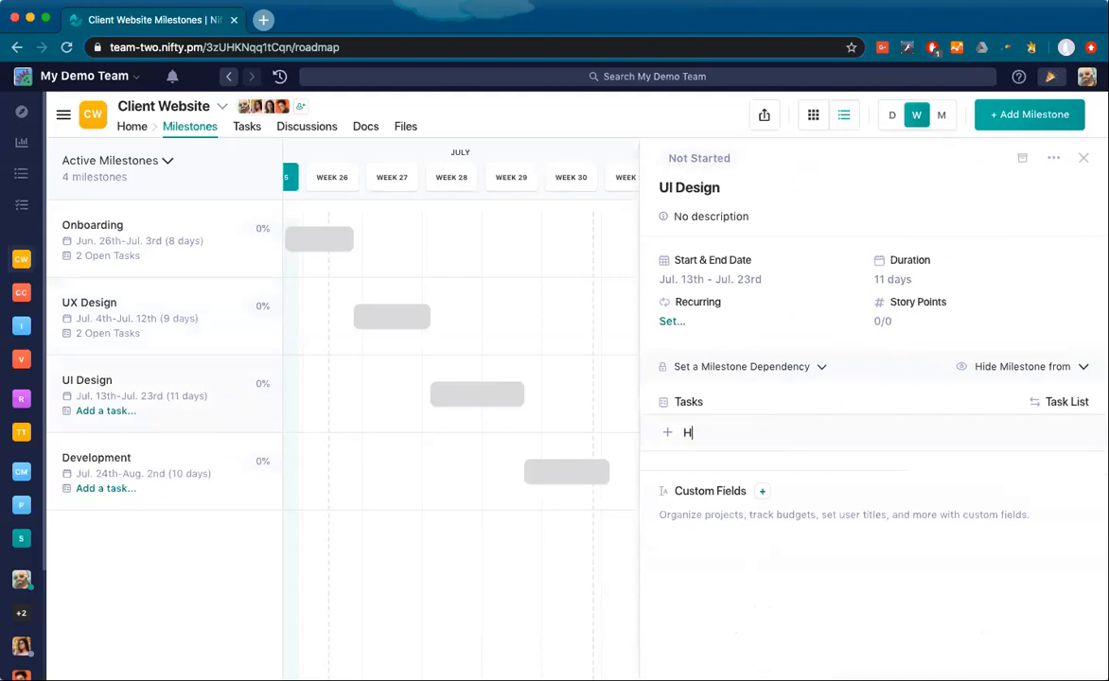
{"action": "type", "text": "ome Screen UI"}
{"action": "key", "text": "Return"}
{"action": "type", "text": "Abvout US"}
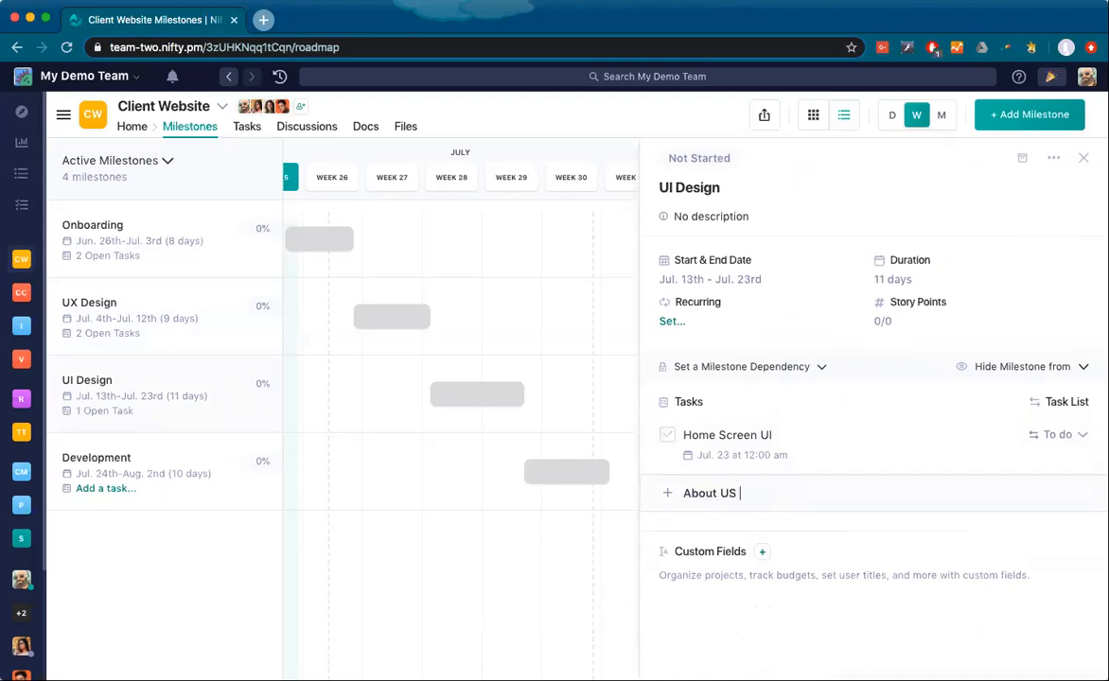
Add Dev sprint 1 and Dev sprint 2 tasks to the Development milestone
{"action": "left_click", "coordinate": [597, 478]}
{"action": "left_click", "coordinate": [733, 433]}
{"action": "type", "text": "Dev sprint 2"}
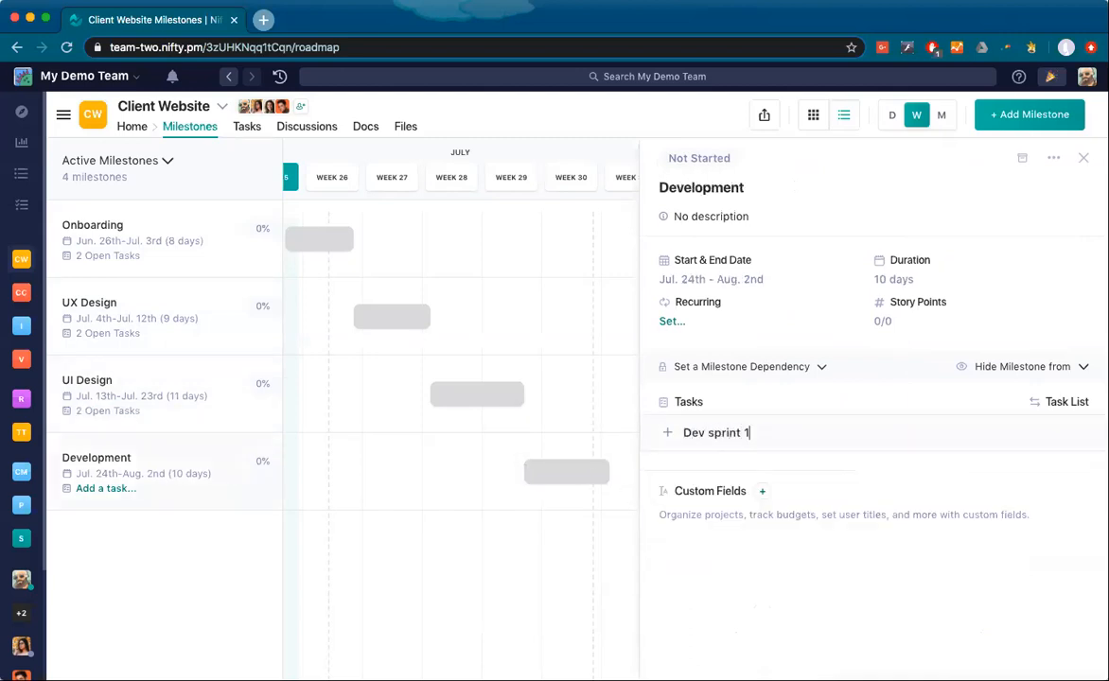
{"action": "key", "text": "Return"}
{"action": "type", "text": "De"}
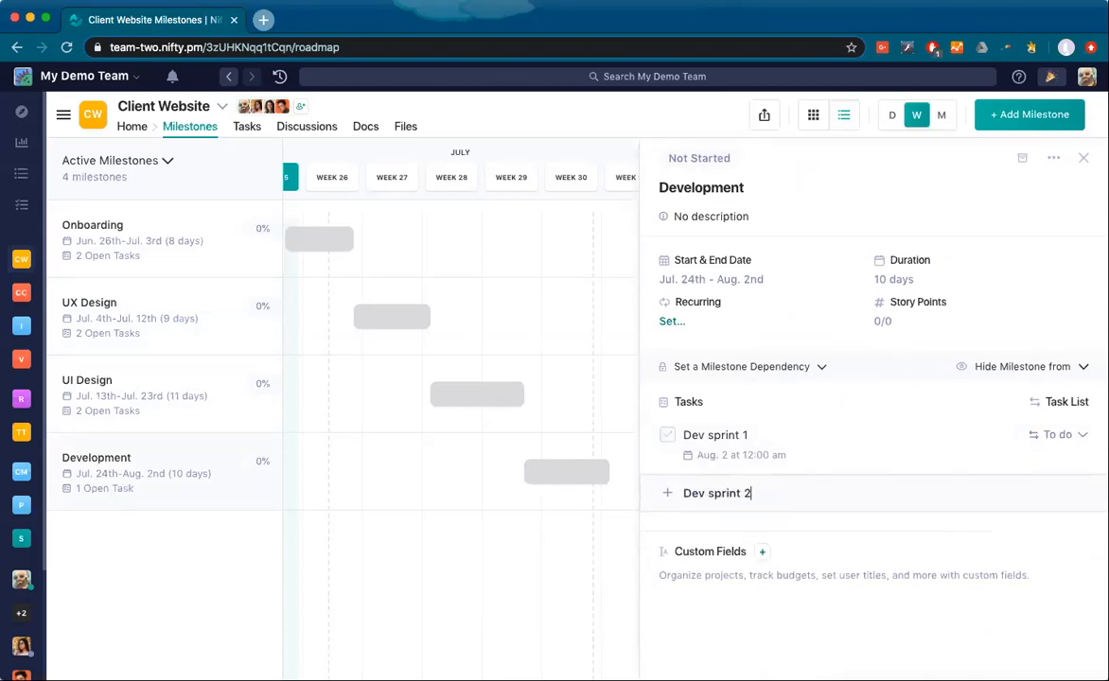
{"action": "key", "text": "Return"}
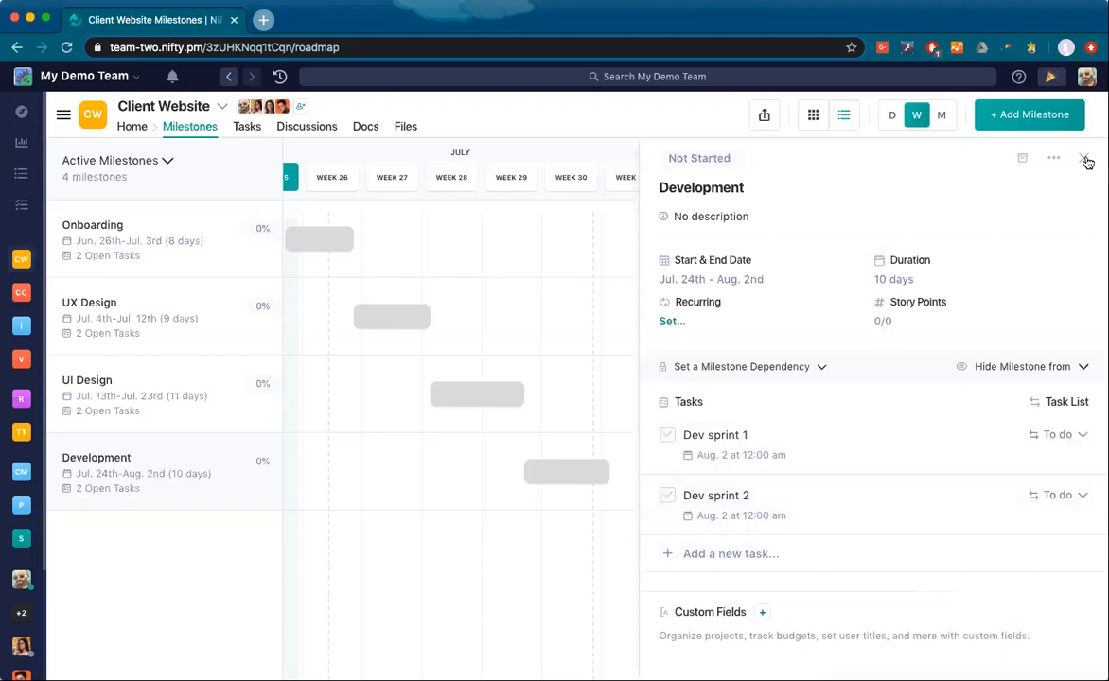
{"action": "left_click", "coordinate": [1083, 159]}
{"action": "scroll", "coordinate": [688, 348], "scroll_direction": "left", "scroll_amount": 2}
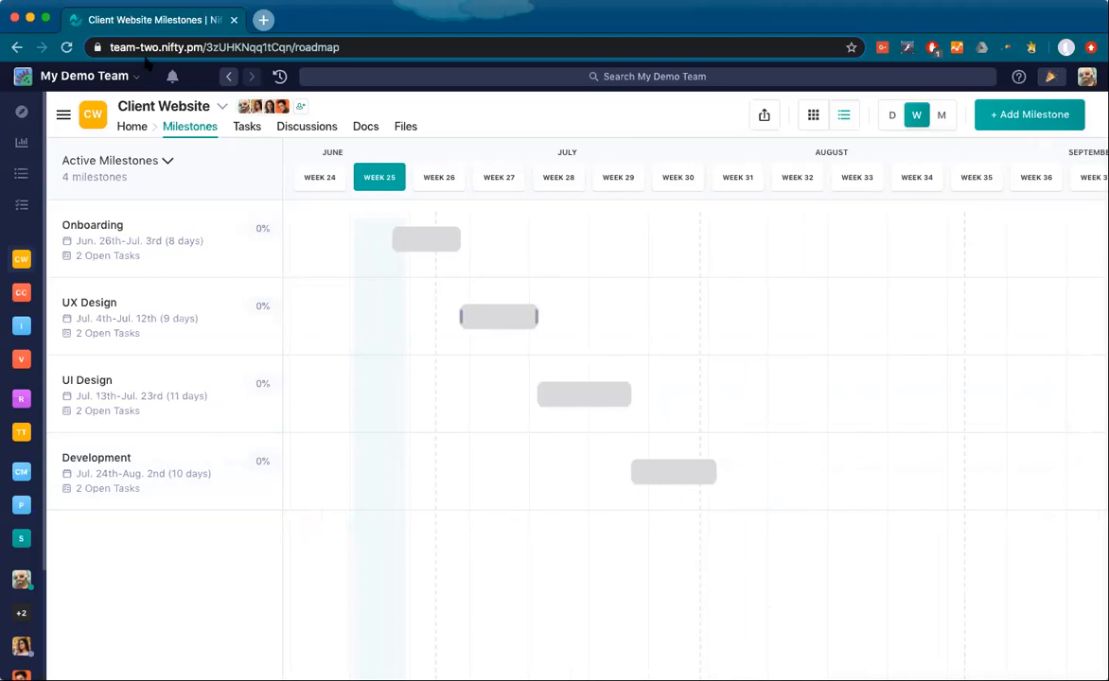
Start saving Client Website as a template named 'Website Design'
{"action": "left_click", "coordinate": [63, 117]}
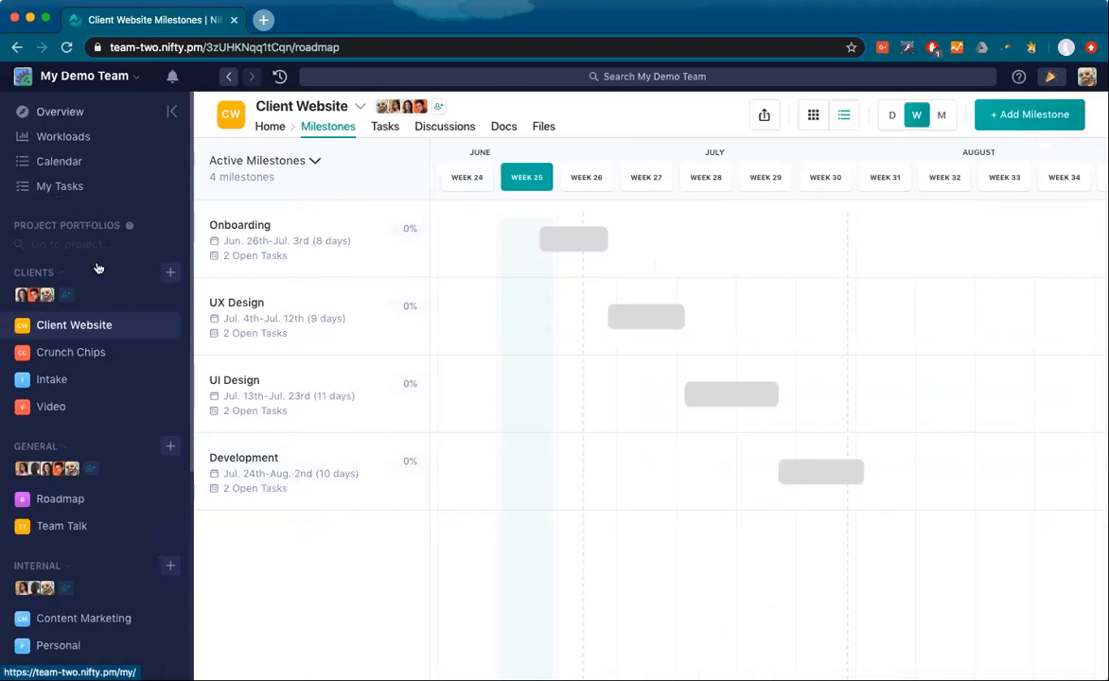
{"action": "left_click", "coordinate": [161, 326]}
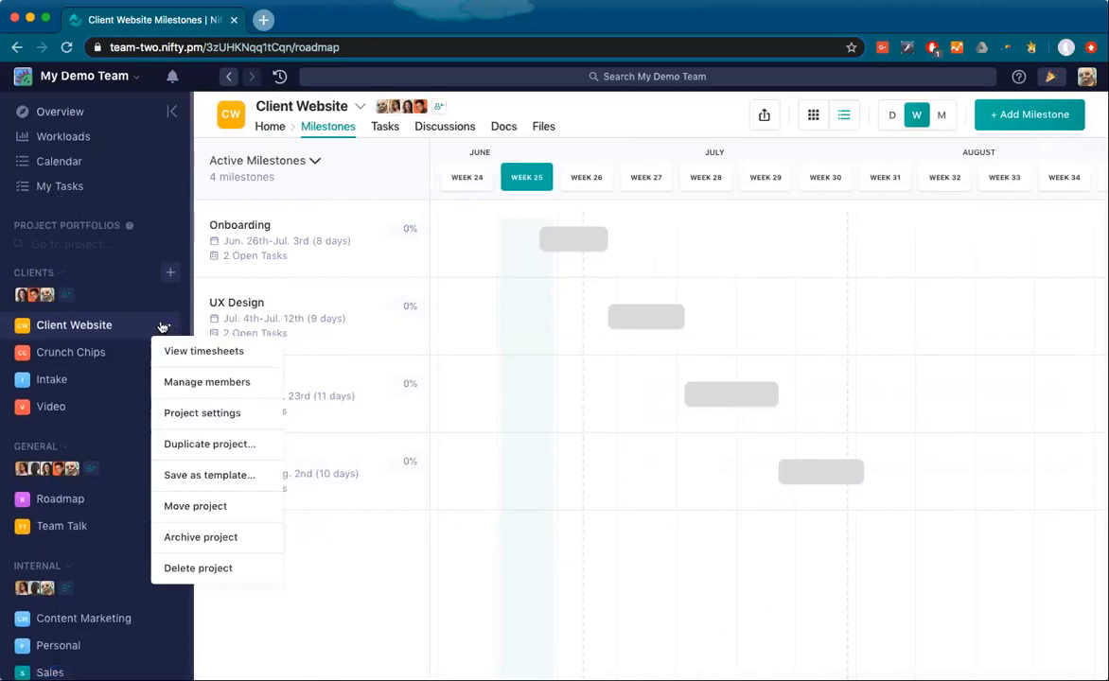
{"action": "left_click", "coordinate": [205, 483]}
{"action": "left_click", "coordinate": [394, 314]}
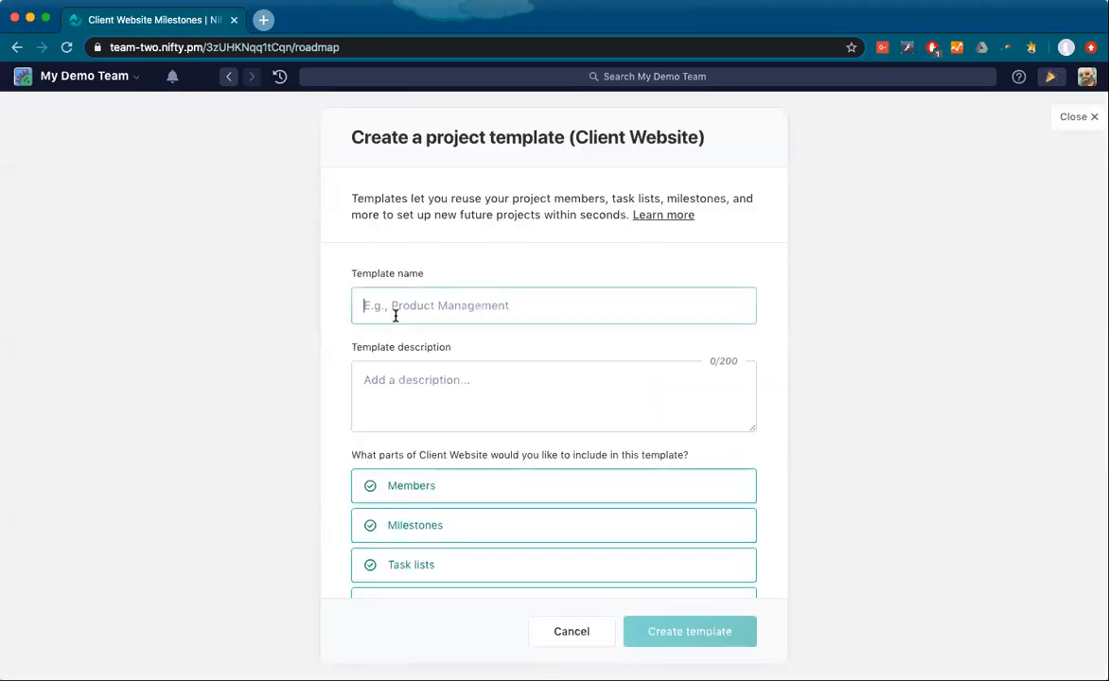
{"action": "type", "text": "Website D"}
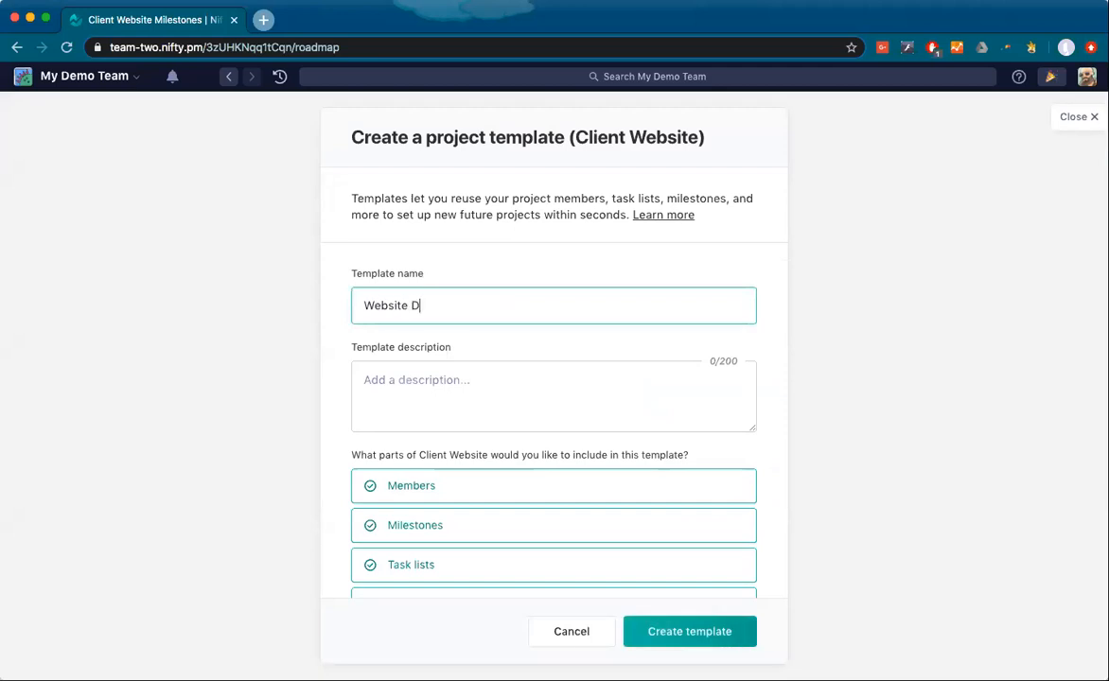
{"action": "type", "text": "esign"}
Exclude Members from the template, then close it without creating
{"action": "left_click", "coordinate": [769, 355]}
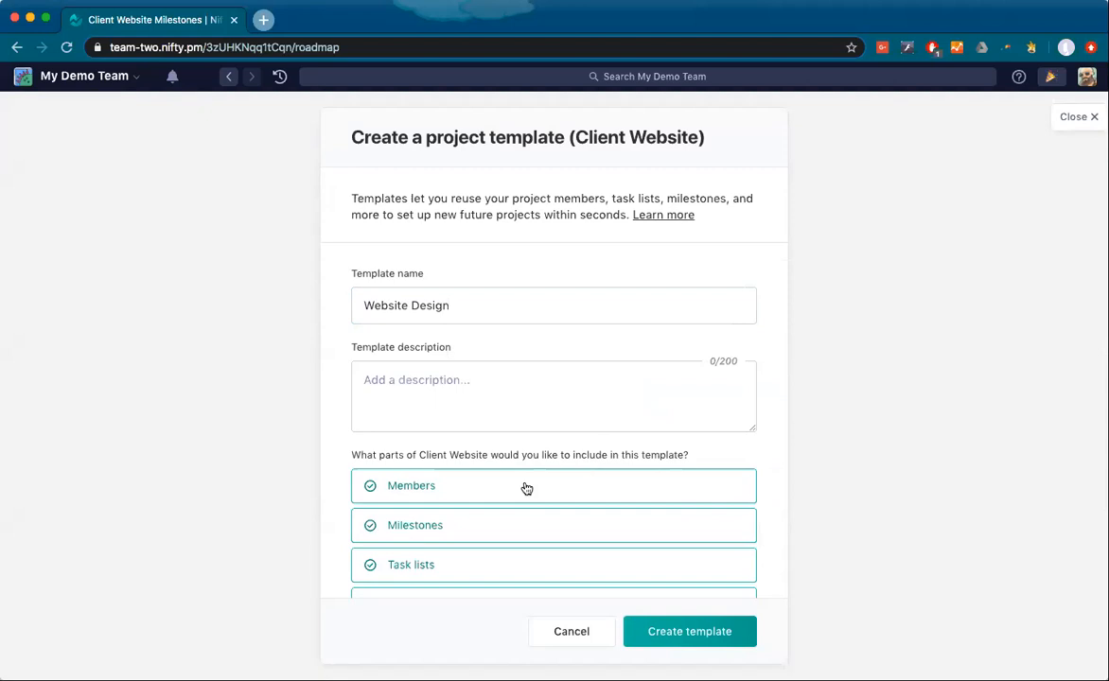
{"action": "scroll", "coordinate": [642, 397], "scroll_direction": "down", "scroll_amount": 2}
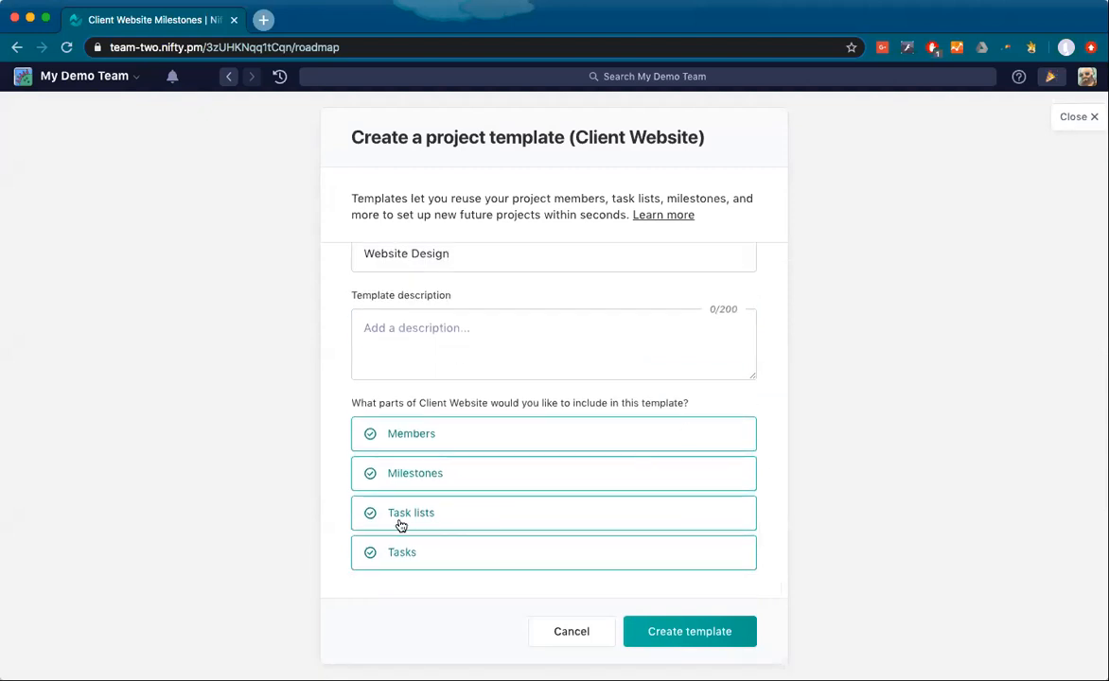
{"action": "left_click", "coordinate": [417, 437]}
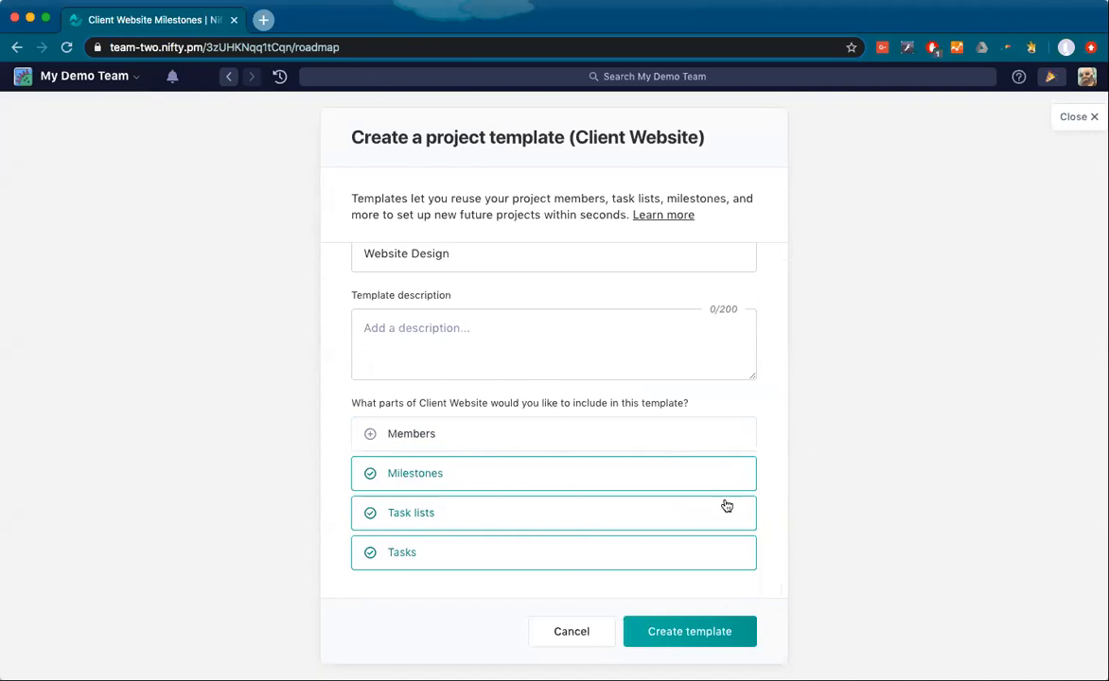
{"action": "scroll", "coordinate": [549, 561], "scroll_direction": "up", "scroll_amount": 2}
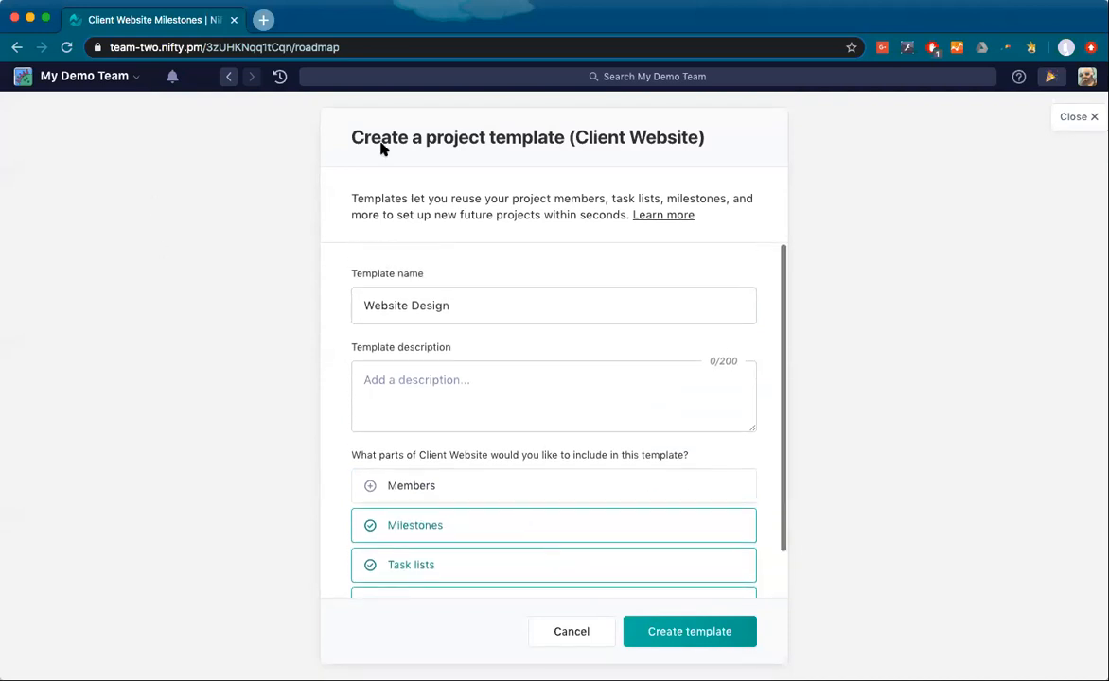
{"action": "left_click", "coordinate": [1090, 121]}
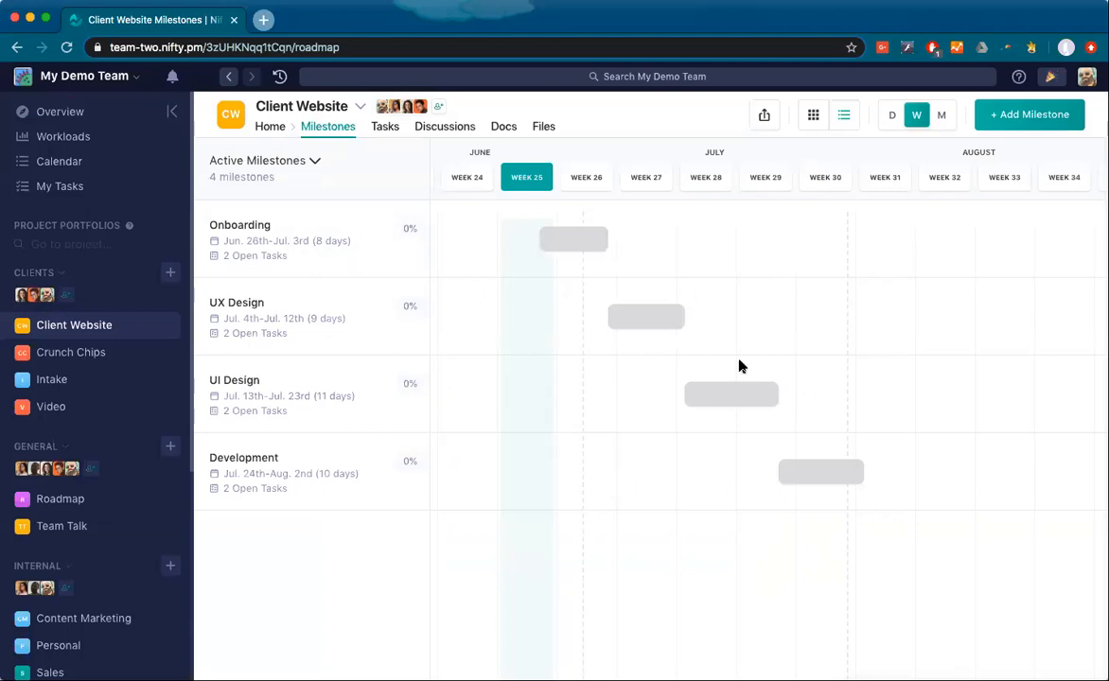
Move Discovery into In Progress on the Tasks board, then mark it complete
{"action": "left_click", "coordinate": [384, 127]}
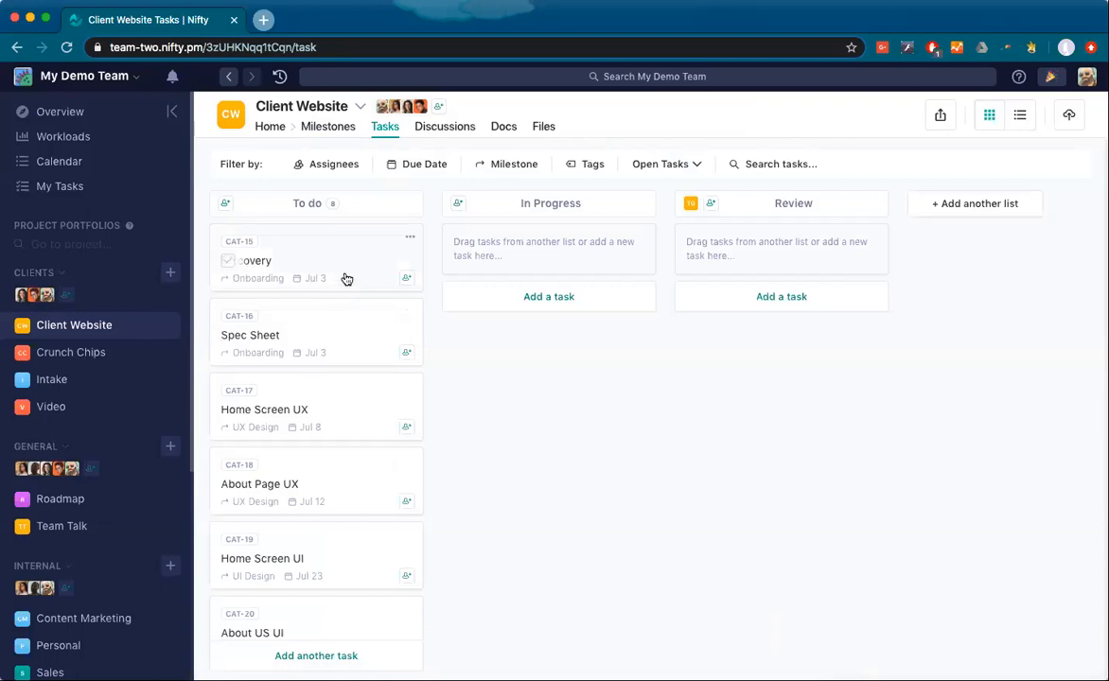
{"action": "scroll", "coordinate": [344, 325], "scroll_direction": "down", "scroll_amount": 3}
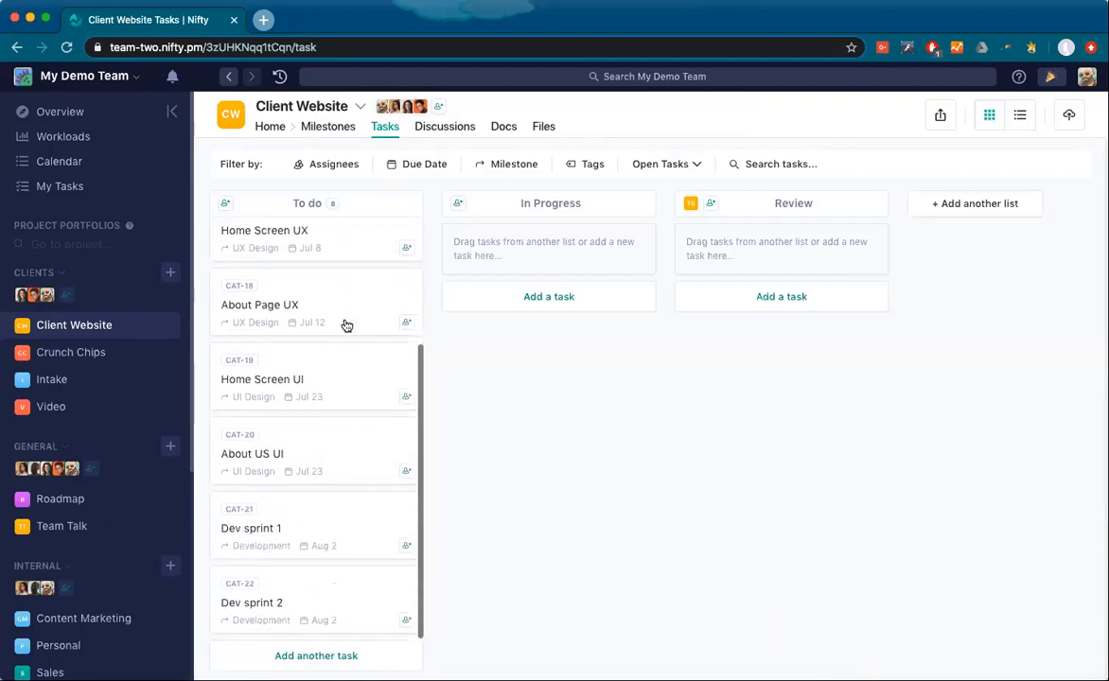
{"action": "scroll", "coordinate": [357, 398], "scroll_direction": "up", "scroll_amount": 3}
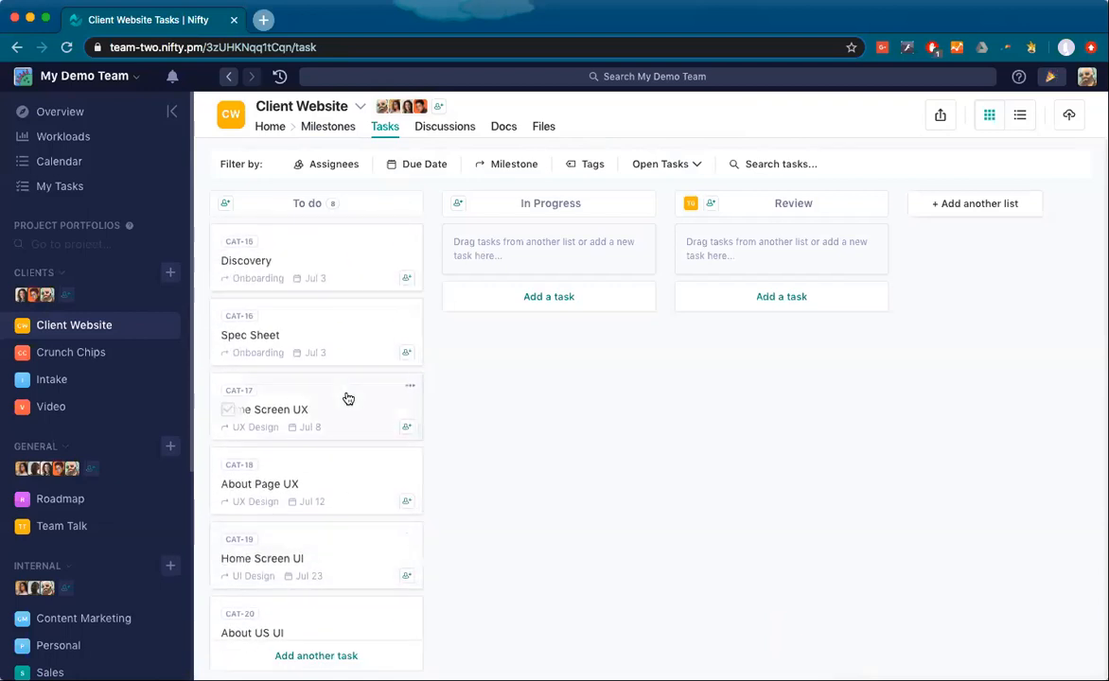
{"action": "left_click", "coordinate": [351, 266]}
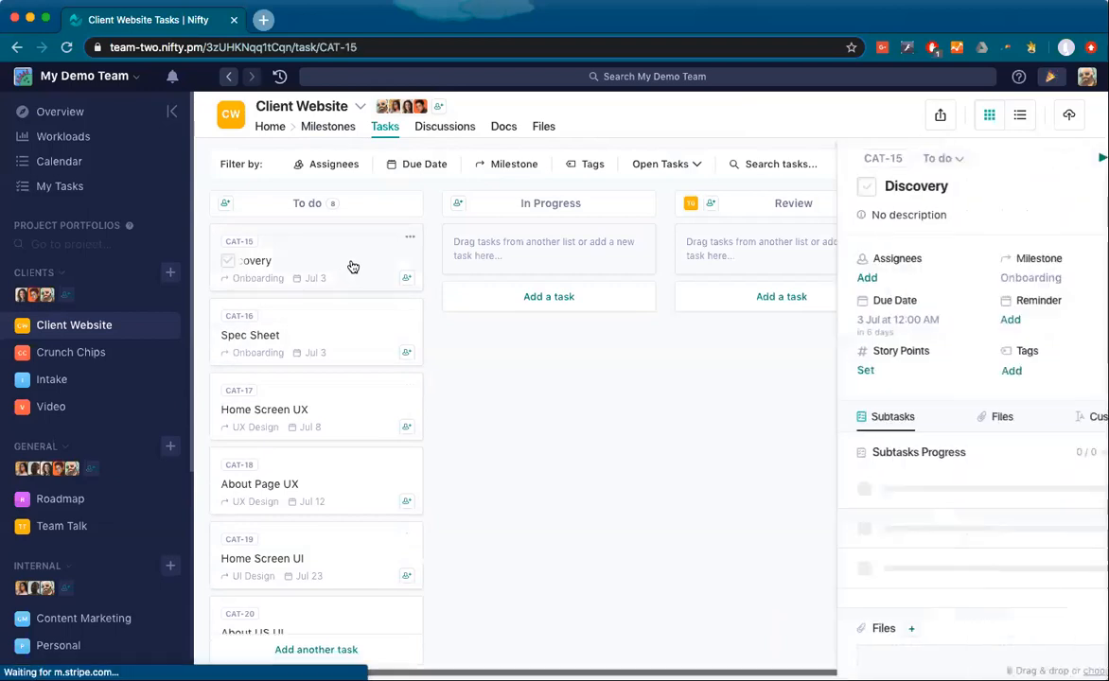
{"action": "left_click_drag", "start_coordinate": [351, 269], "coordinate": [567, 255]}
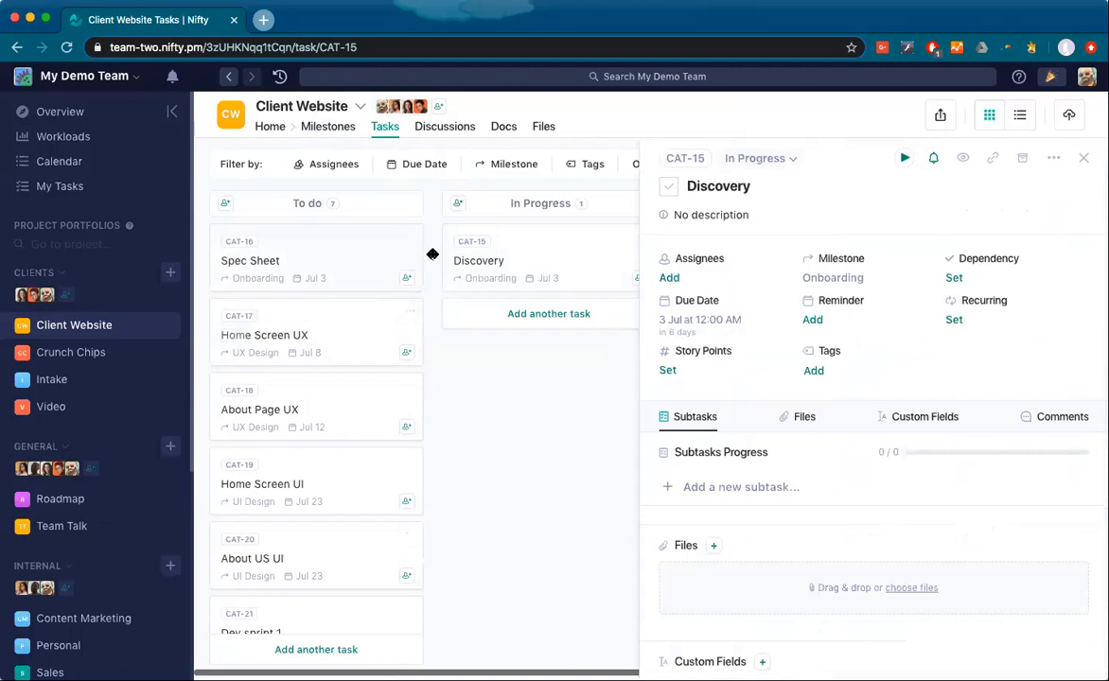
{"action": "left_click", "coordinate": [1084, 159]}
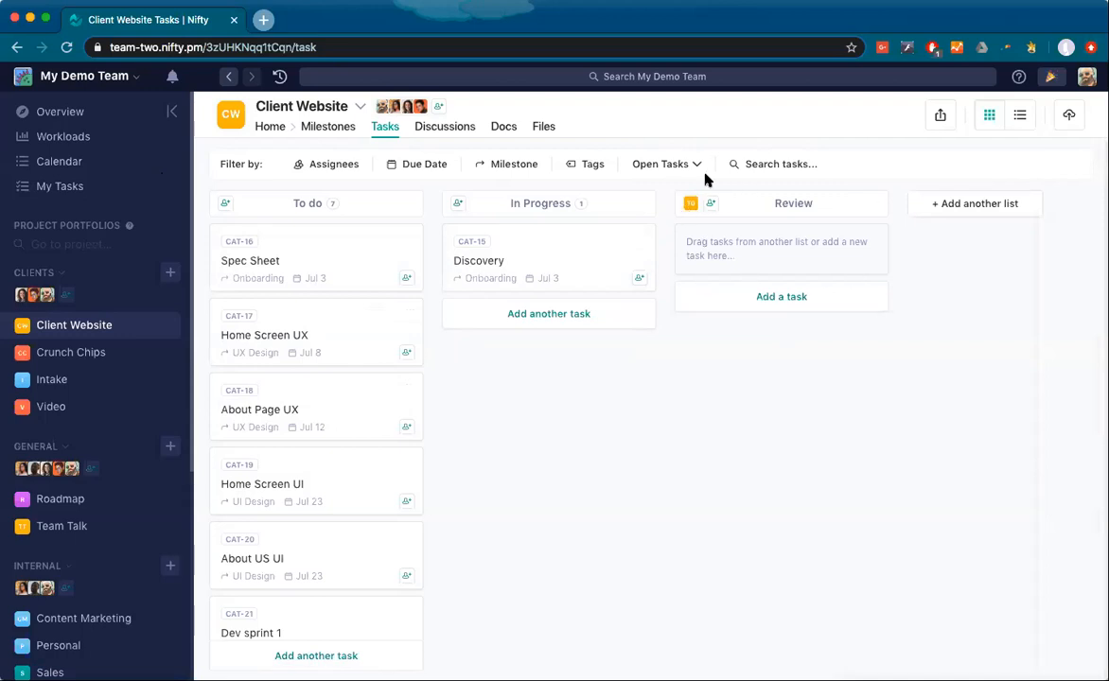
{"action": "left_click", "coordinate": [460, 263]}
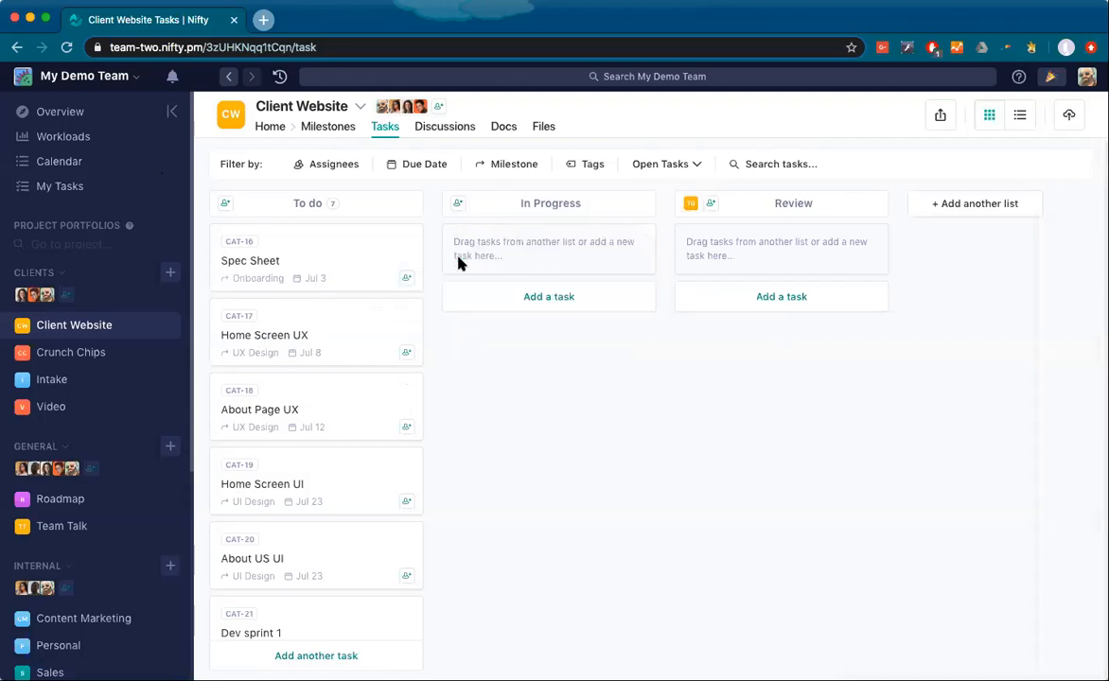
{"action": "left_click", "coordinate": [327, 126]}
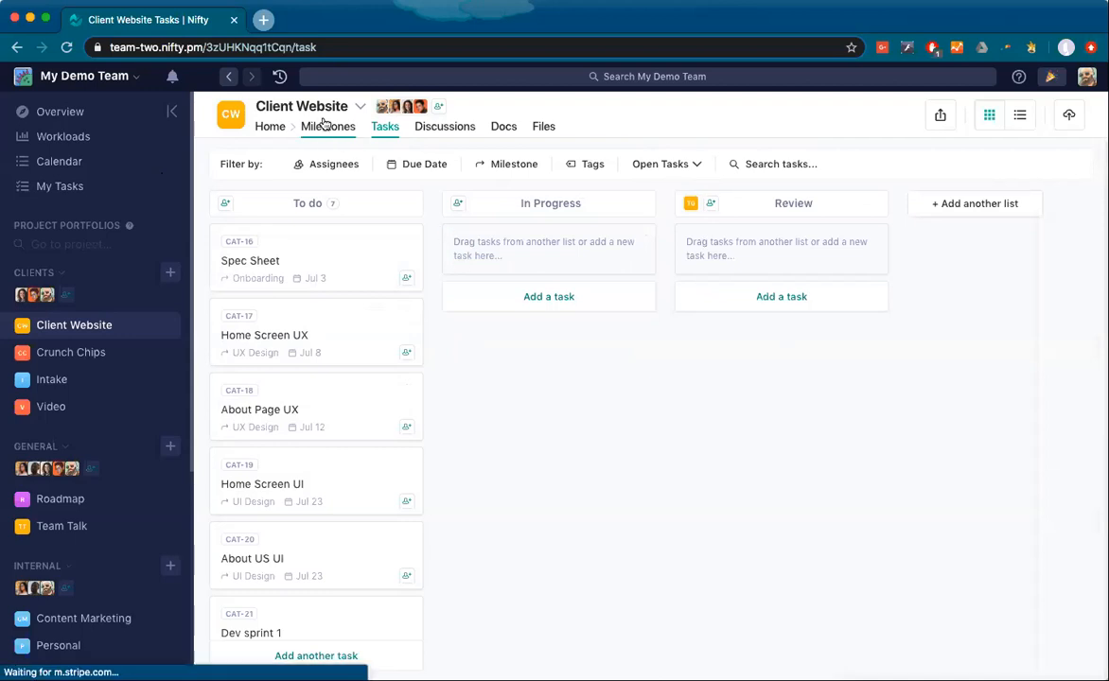
Assign a teammate to Onboarding's Spec Sheet task, then return to the milestones roadmap
{"action": "left_click", "coordinate": [629, 236]}
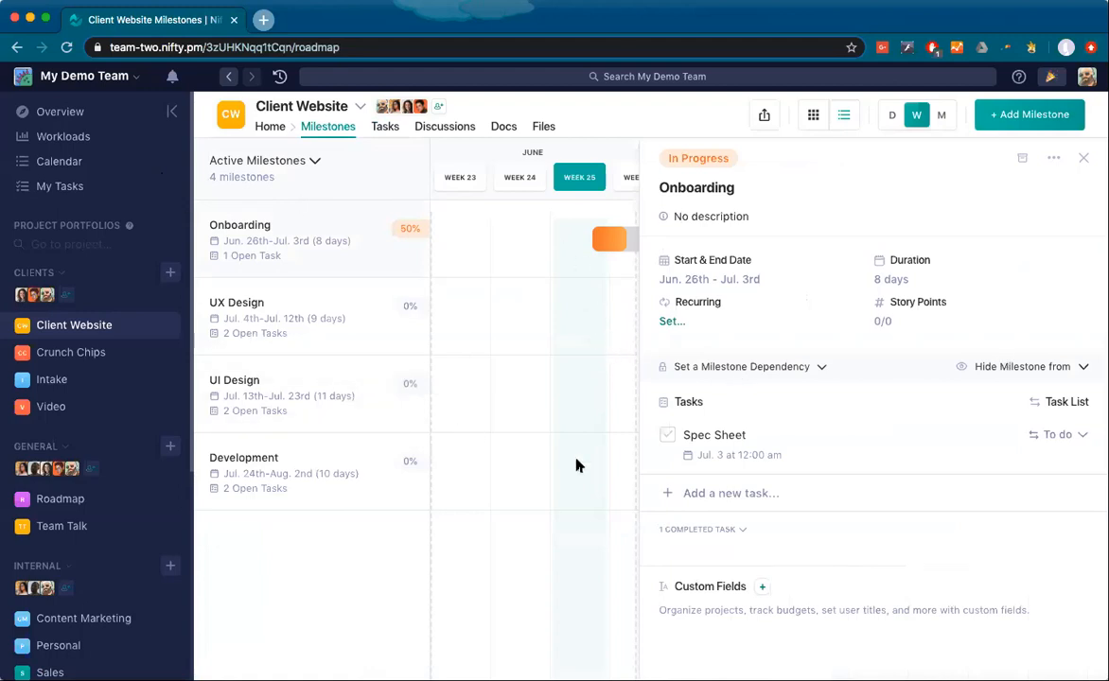
{"action": "left_click", "coordinate": [743, 447]}
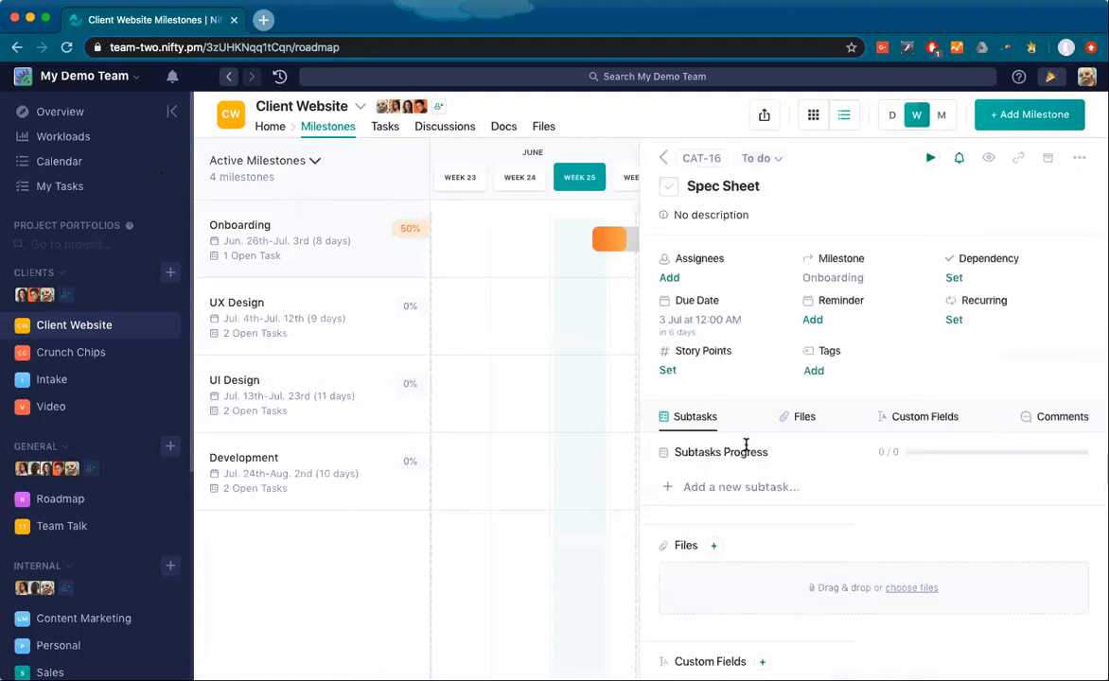
{"action": "left_click", "coordinate": [670, 280]}
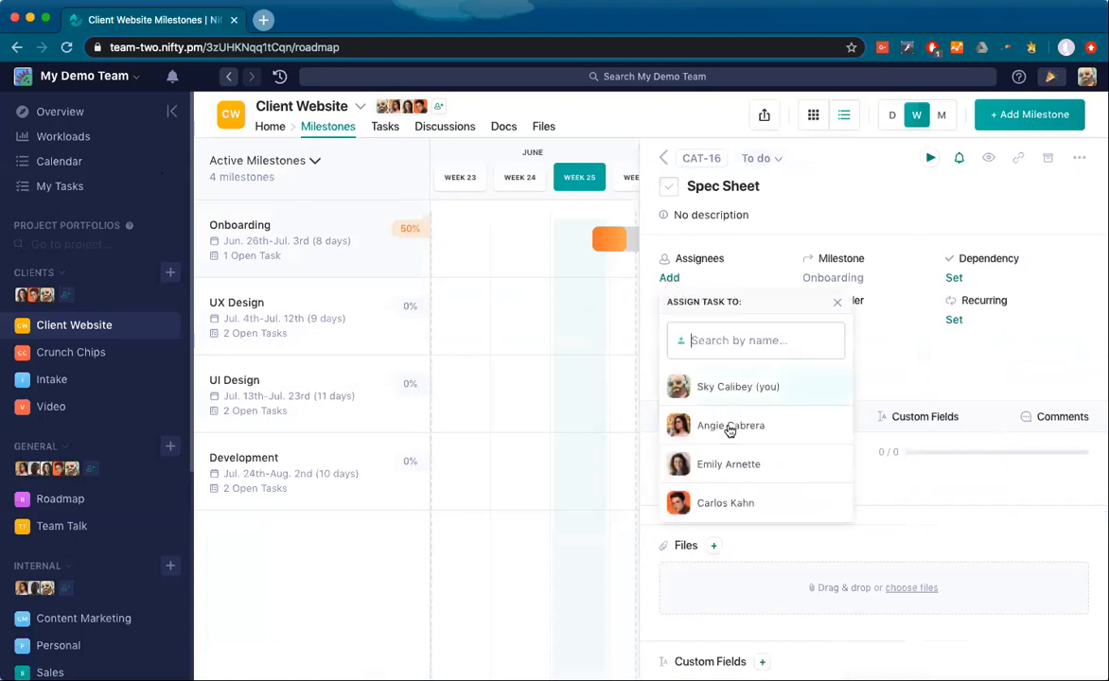
{"action": "left_click", "coordinate": [800, 426]}
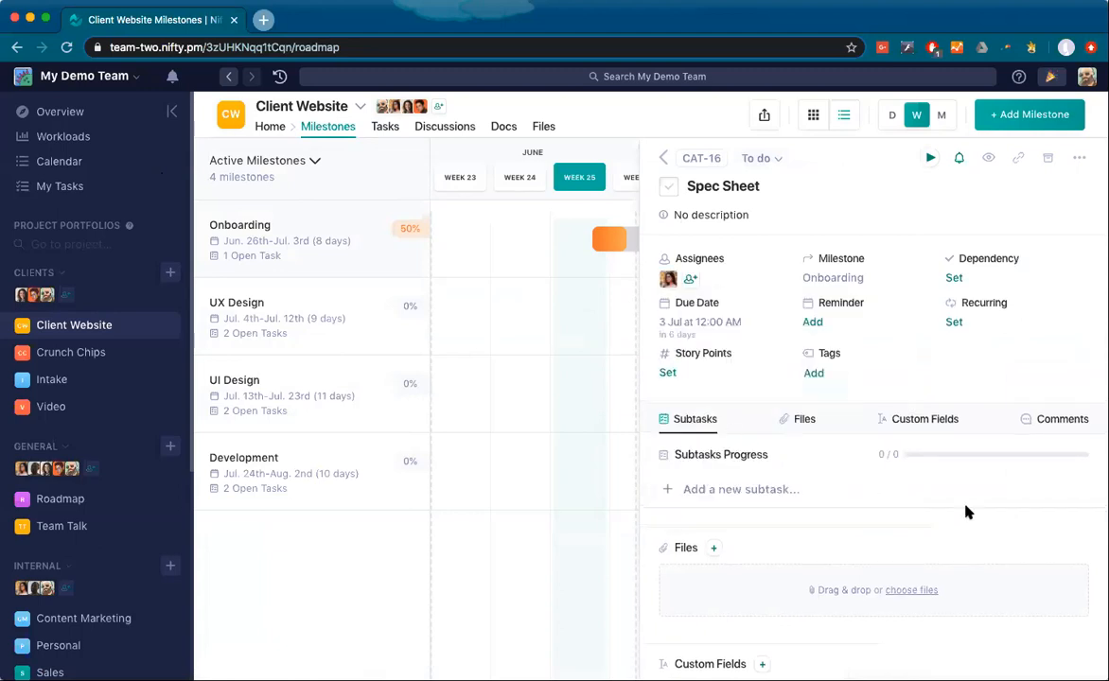
{"action": "left_click", "coordinate": [661, 158]}
{"action": "left_click", "coordinate": [386, 129]}
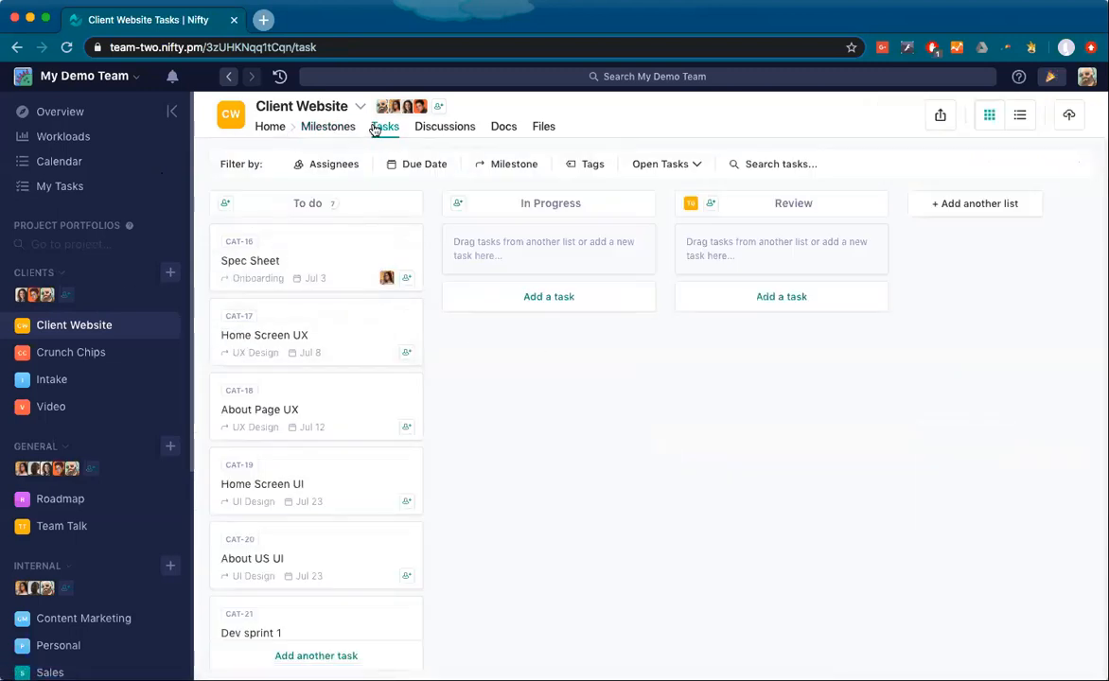
{"action": "left_click", "coordinate": [337, 127]}
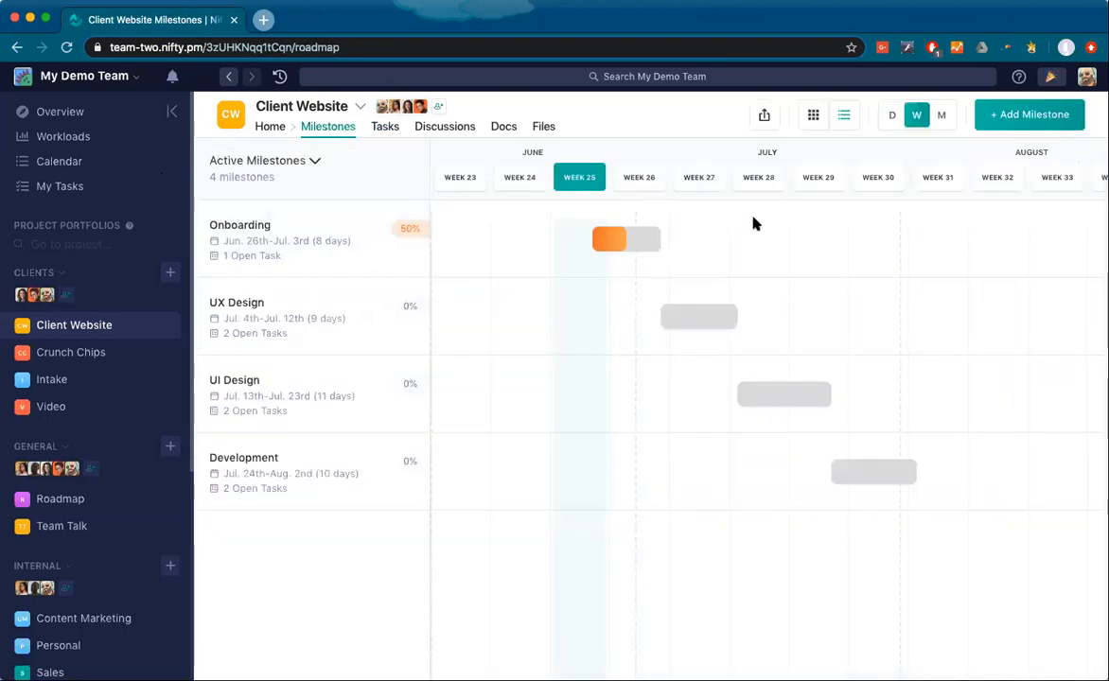
Switch milestones to swimlane view and drag Spec Sheet through In Progress into Review
{"action": "left_click", "coordinate": [811, 118]}
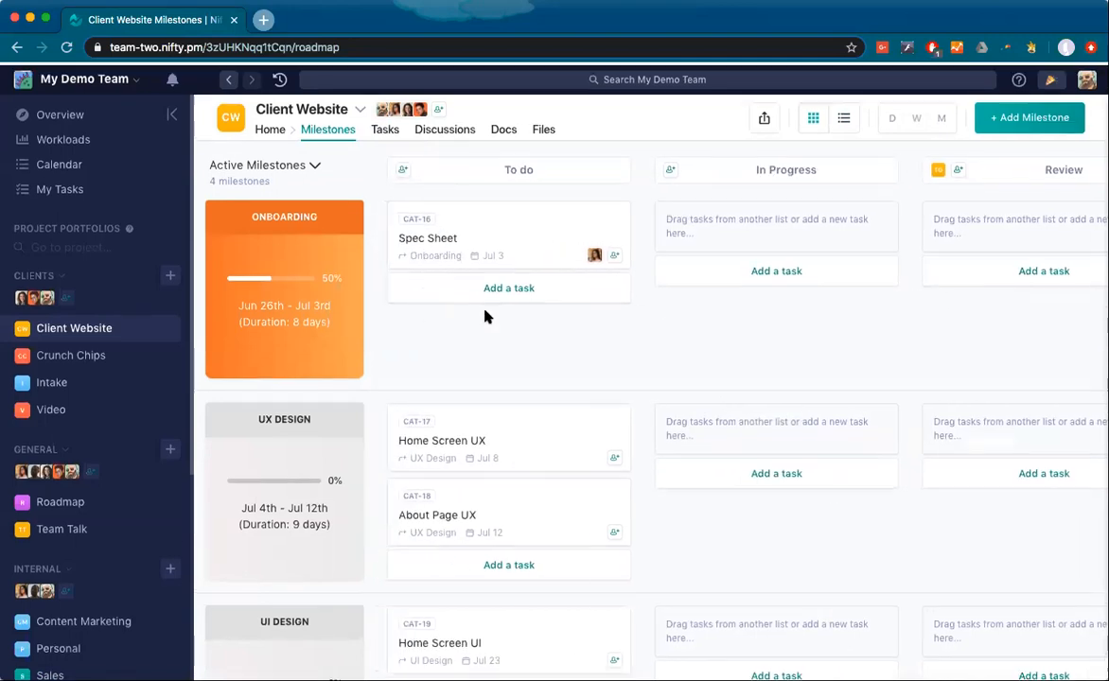
{"action": "scroll", "coordinate": [422, 253], "scroll_direction": "right", "scroll_amount": 2}
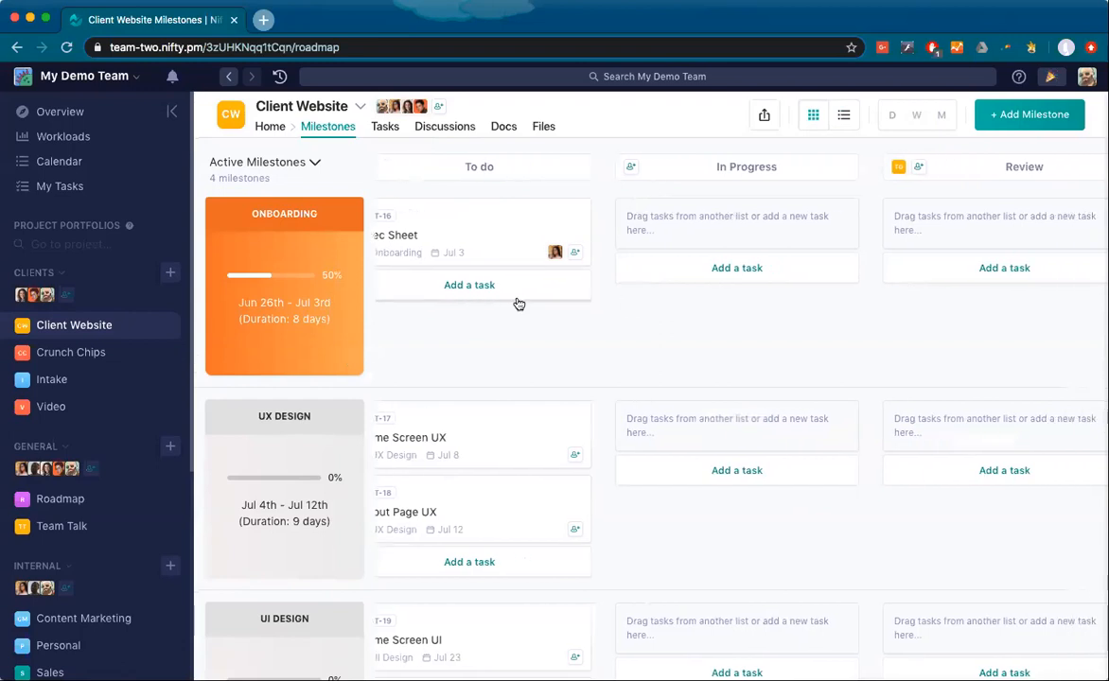
{"action": "left_click_drag", "start_coordinate": [421, 254], "coordinate": [736, 241]}
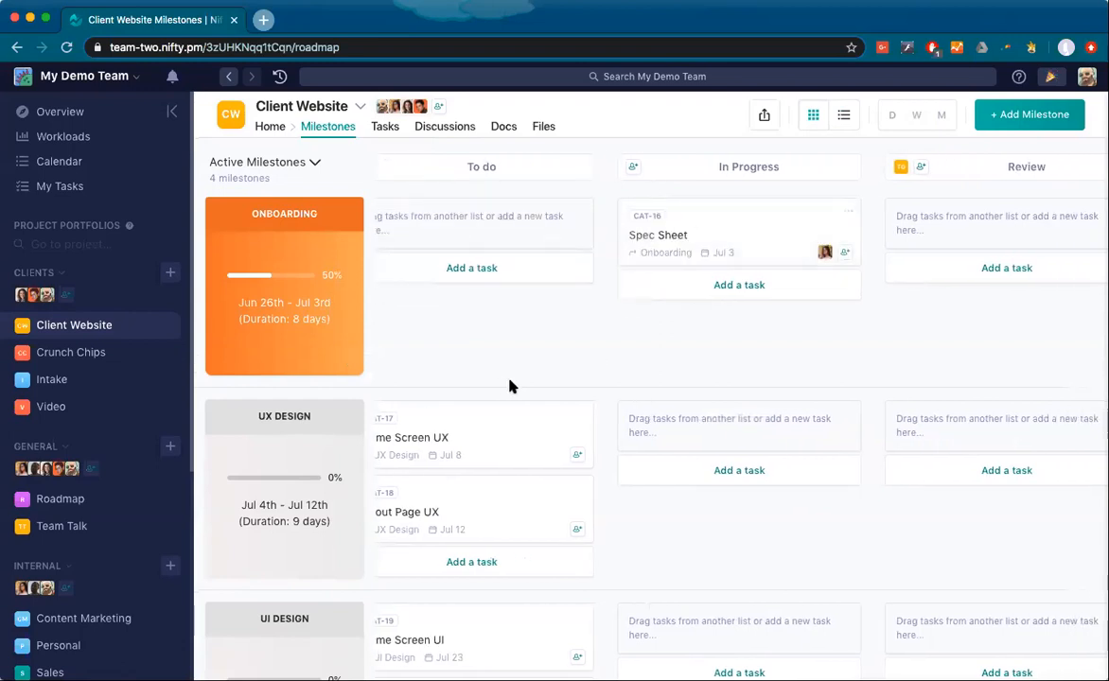
{"action": "scroll", "coordinate": [672, 285], "scroll_direction": "right", "scroll_amount": 5}
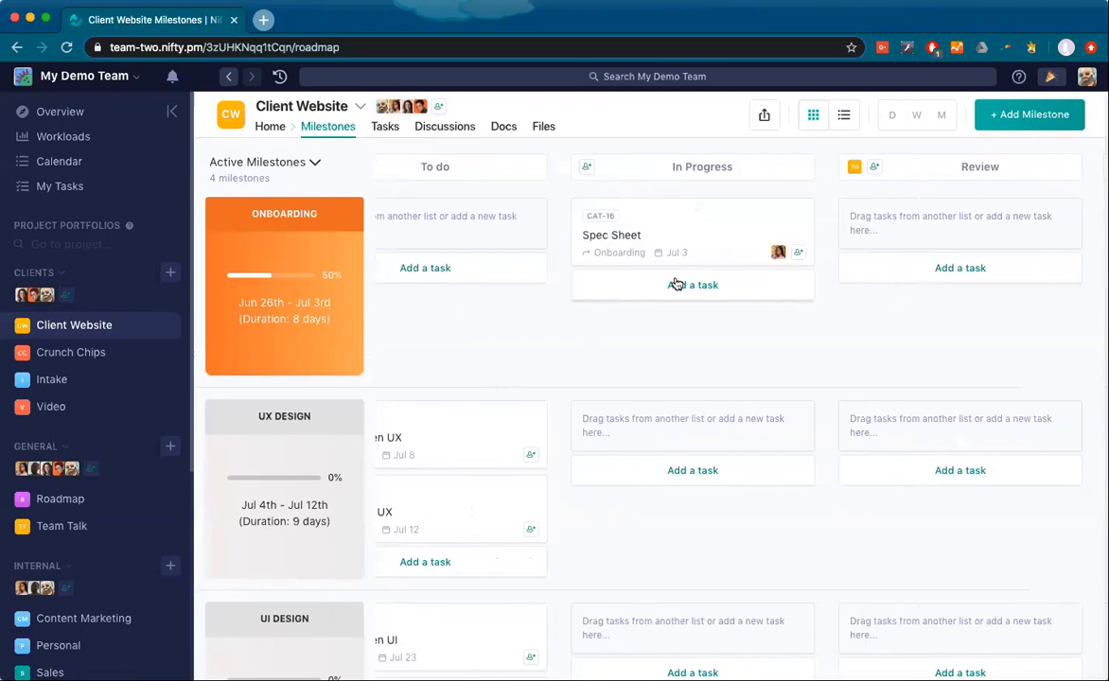
{"action": "left_click_drag", "start_coordinate": [656, 248], "coordinate": [887, 230]}
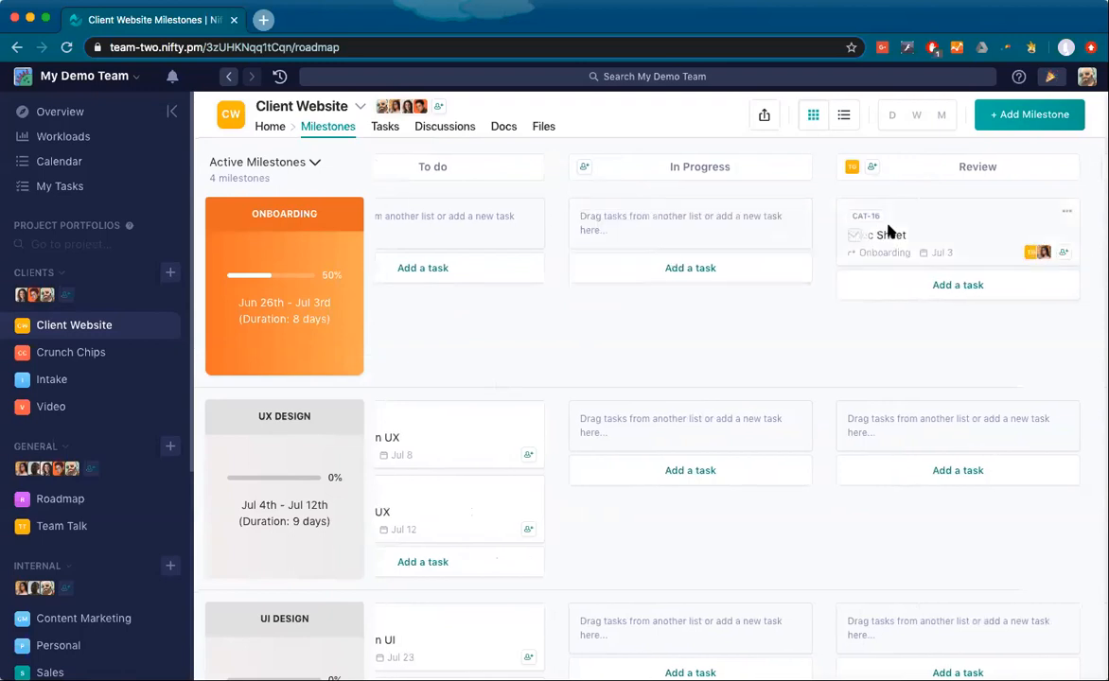
Open the Spec Sheet task to check the file upload options, then close it
{"action": "mouse_move", "coordinate": [1031, 255]}
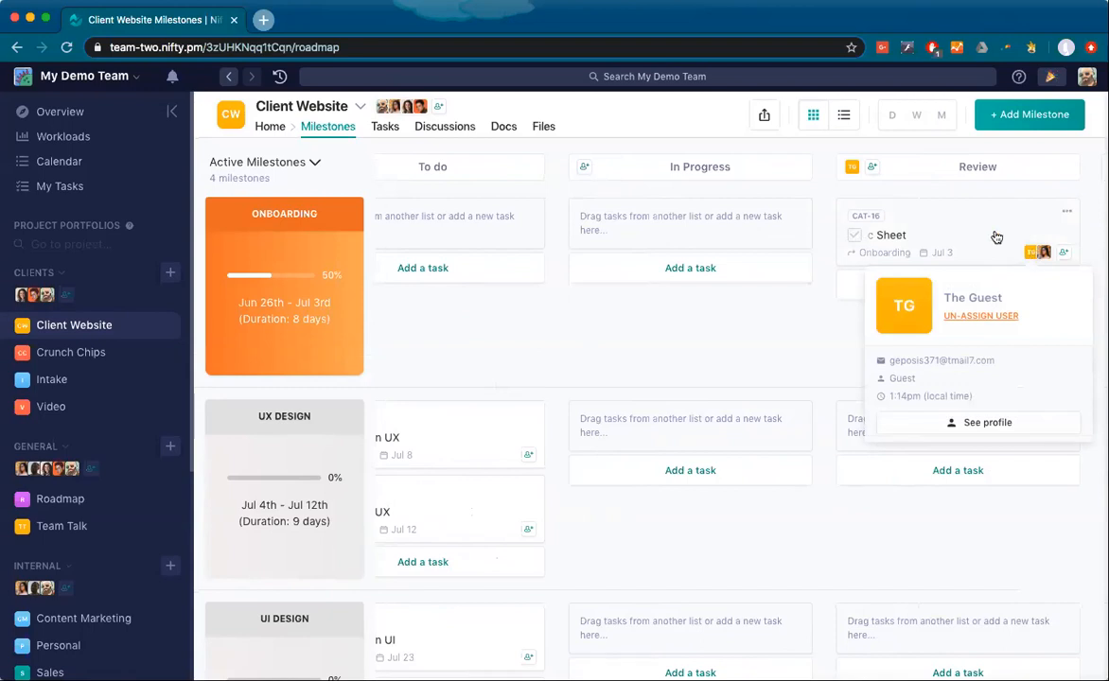
{"action": "left_click", "coordinate": [918, 249]}
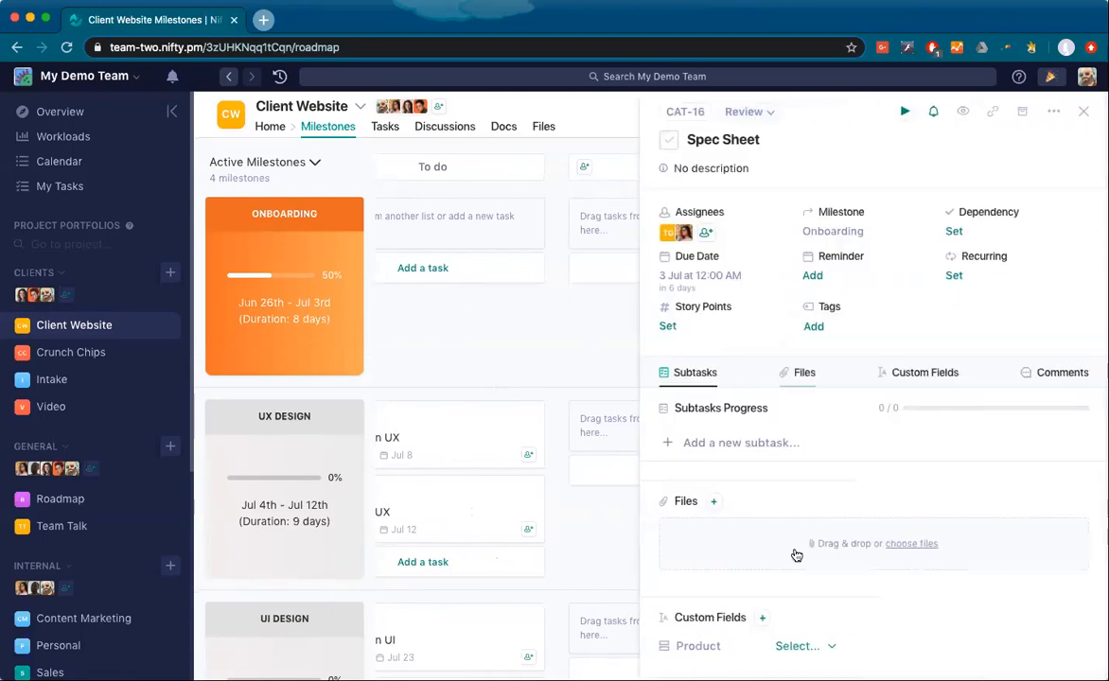
{"action": "left_click", "coordinate": [716, 504]}
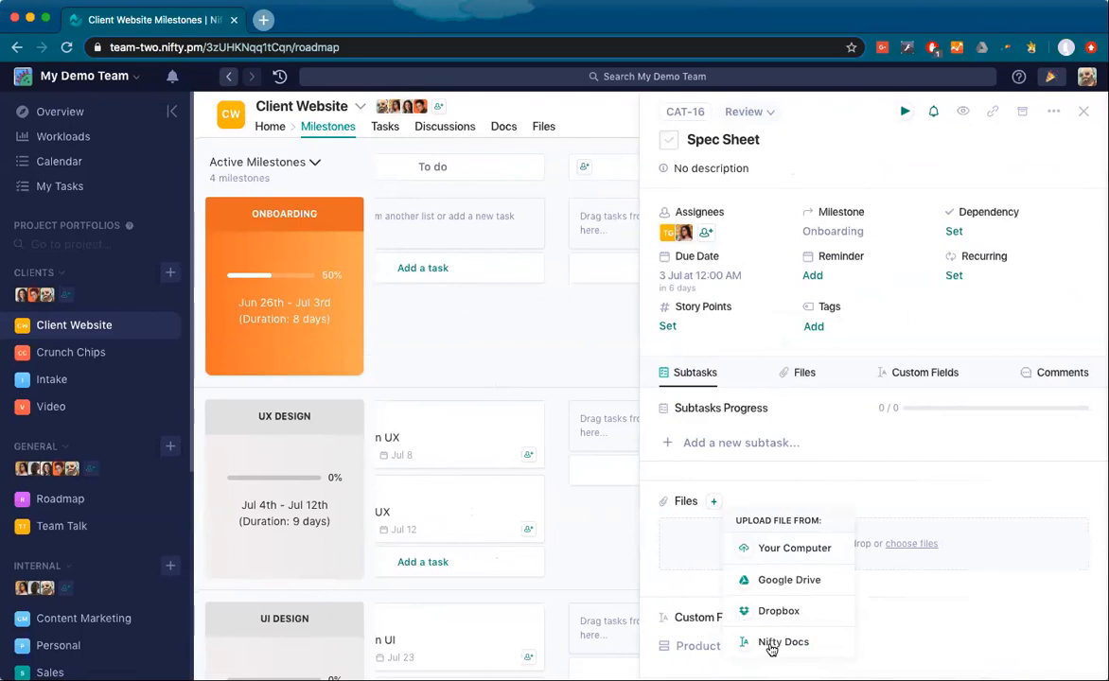
{"action": "left_click", "coordinate": [1082, 113]}
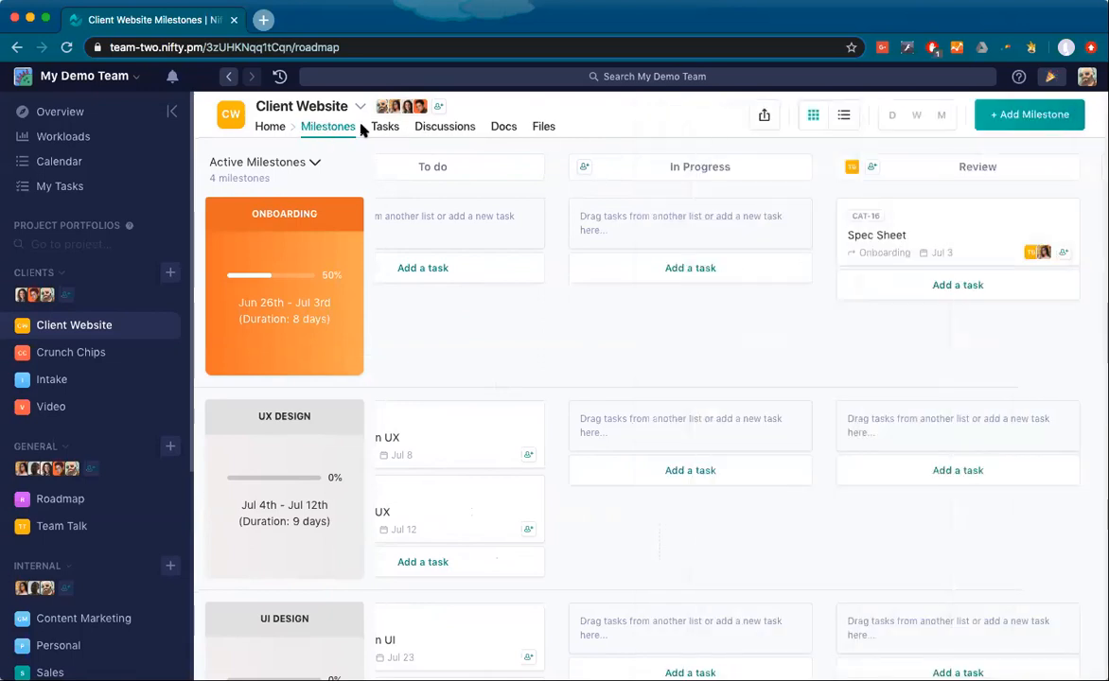
Read through the Client Website discussion thread, then go to the project's Docs list
{"action": "left_click", "coordinate": [452, 133]}
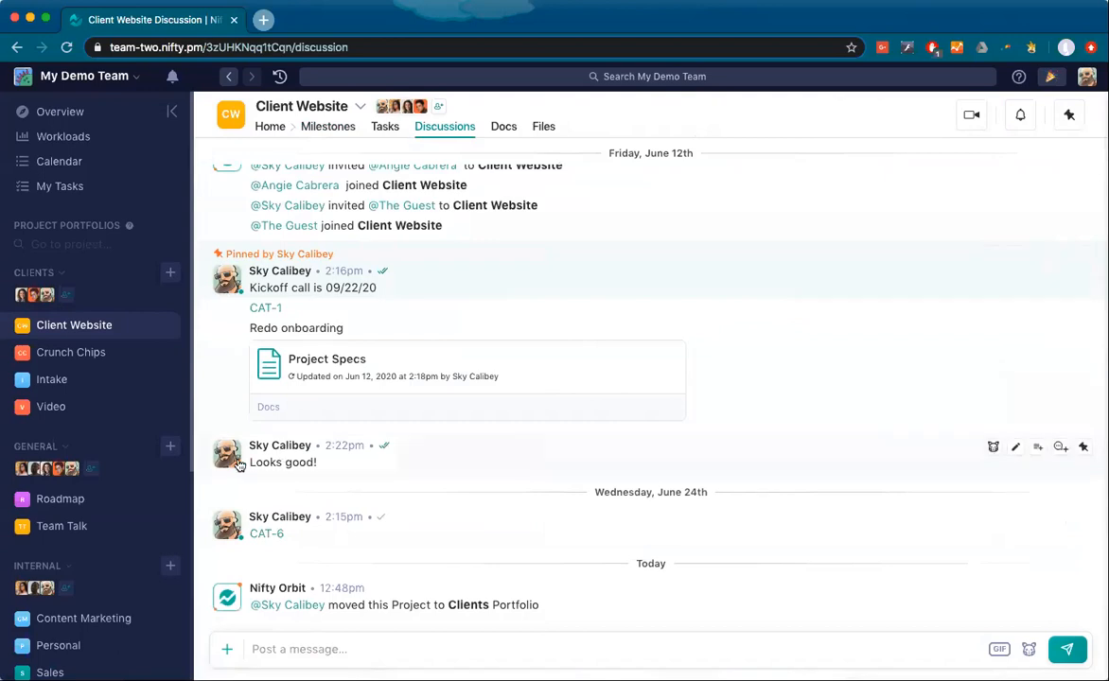
{"action": "scroll", "coordinate": [461, 458], "scroll_direction": "up", "scroll_amount": 1}
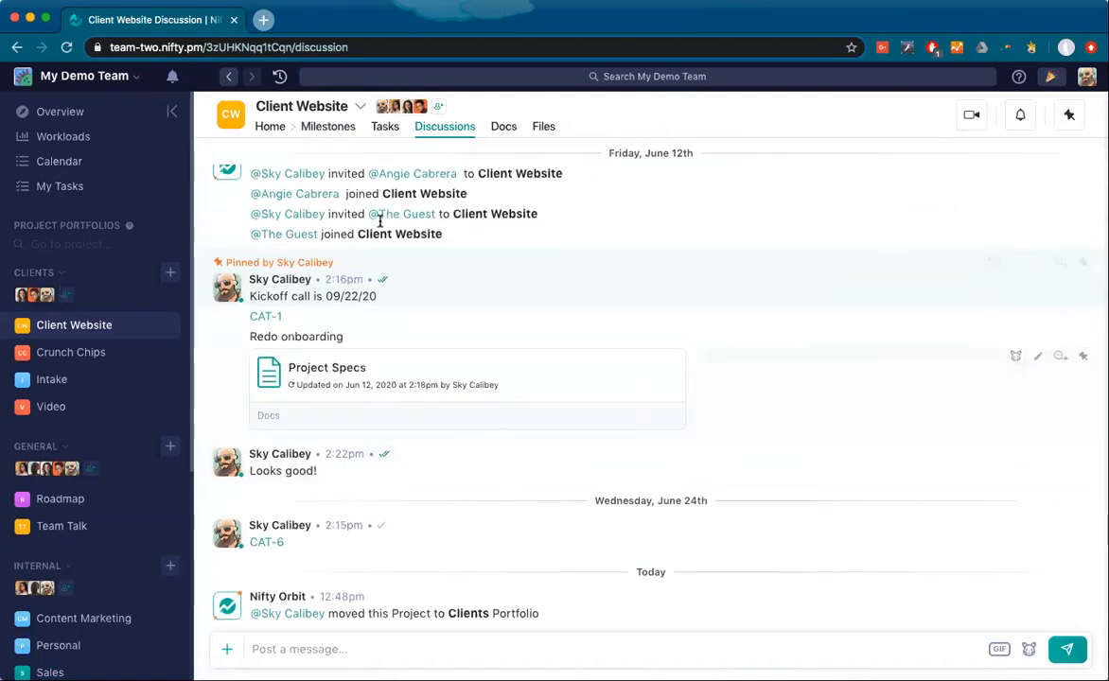
{"action": "scroll", "coordinate": [456, 465], "scroll_direction": "down", "scroll_amount": 1}
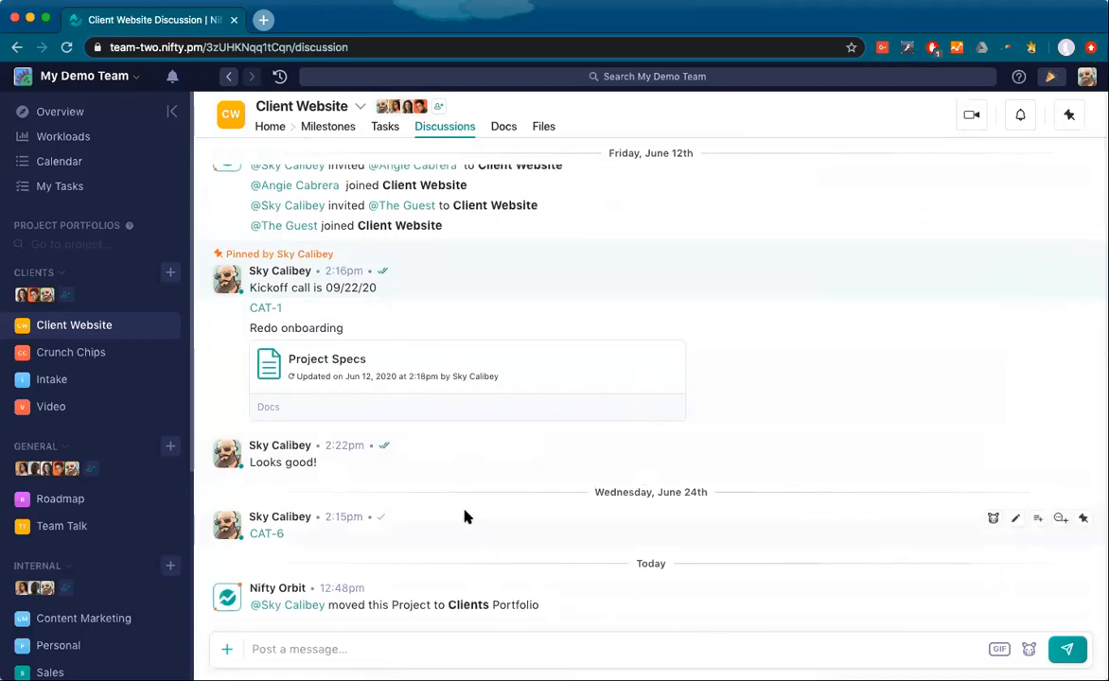
{"action": "left_click", "coordinate": [503, 126]}
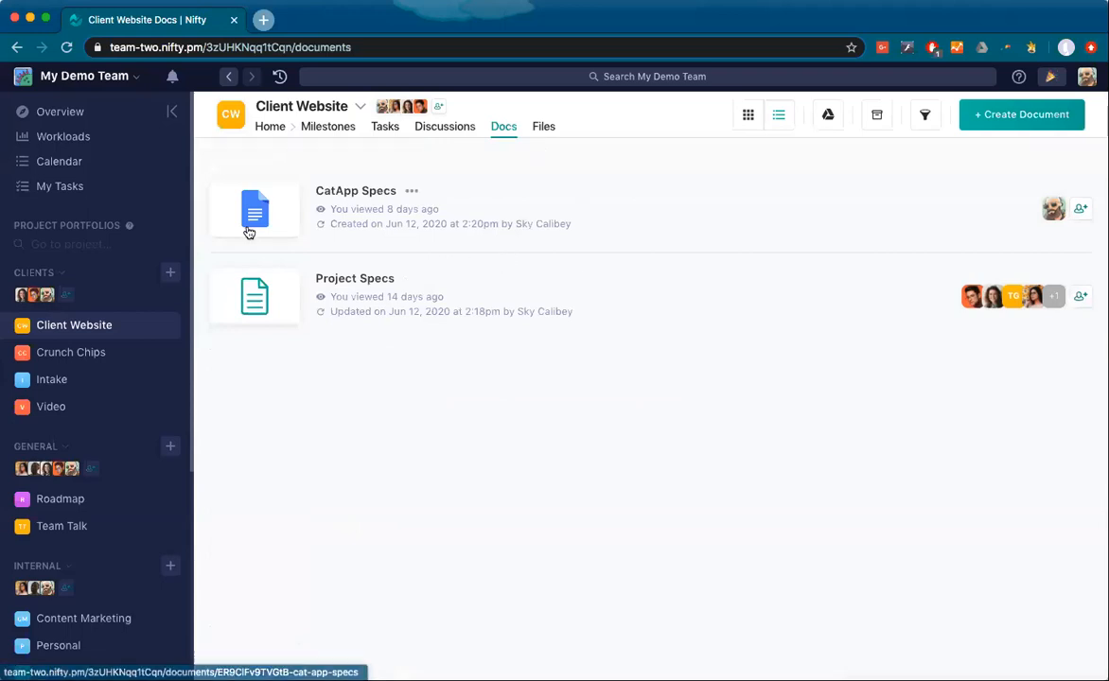
Check the document types available, then open the CatApp Specs document
{"action": "left_click", "coordinate": [1020, 121]}
{"action": "left_click", "coordinate": [252, 198]}
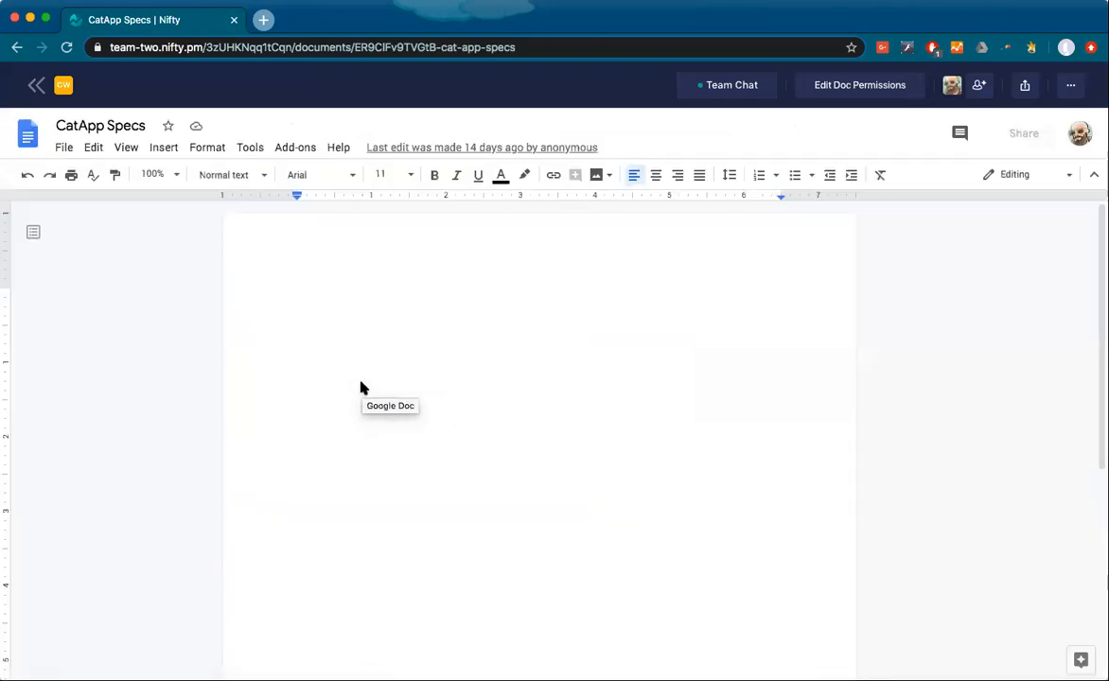
Look at the team chat and the document's sharing permissions, then dismiss the share dialog
{"action": "left_click", "coordinate": [757, 92]}
{"action": "left_click", "coordinate": [1013, 290]}
{"action": "left_click", "coordinate": [849, 86]}
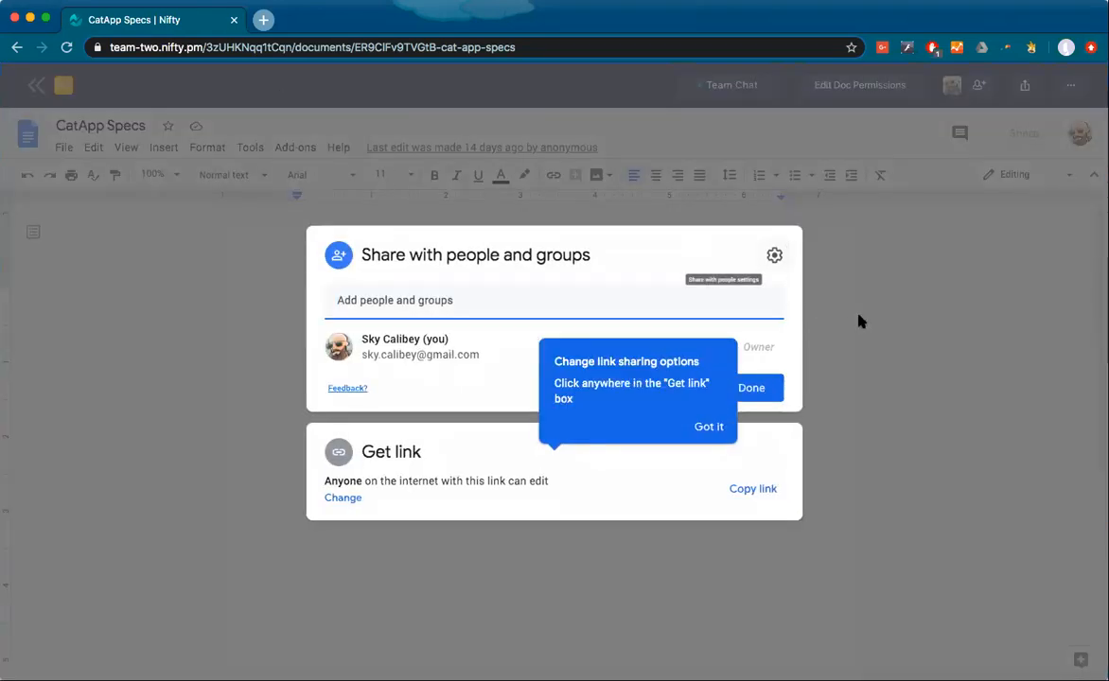
{"action": "left_click", "coordinate": [861, 322]}
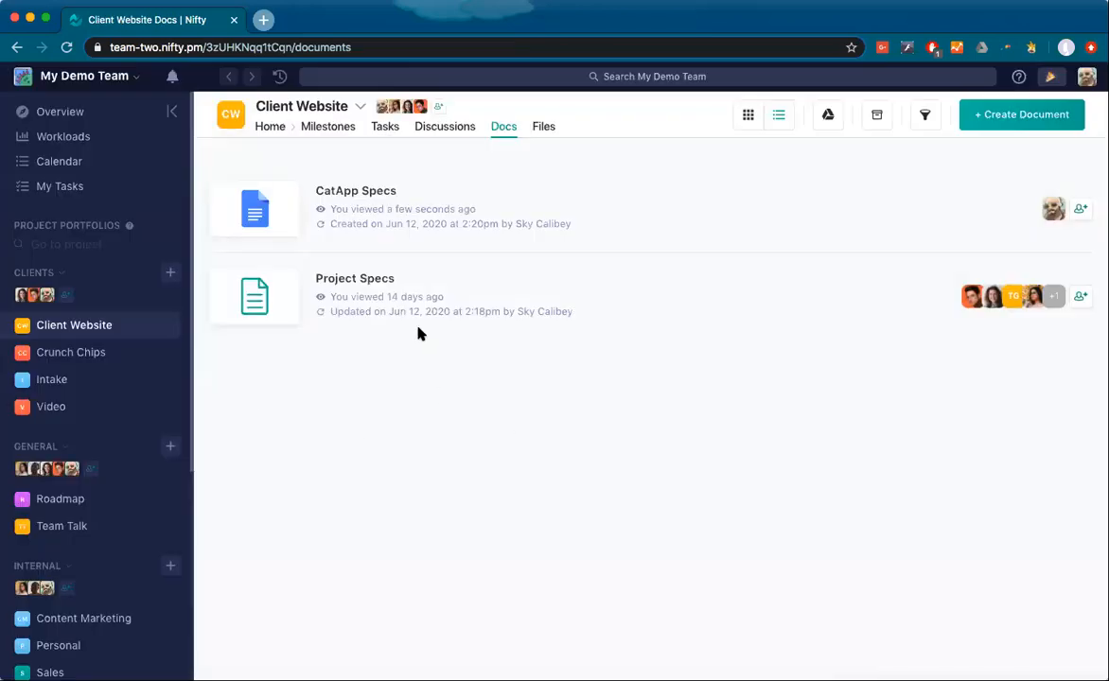
Look over the Milestones and Discussions tabs, then open the Spec Sheet task from Tasks
{"action": "left_click", "coordinate": [331, 127]}
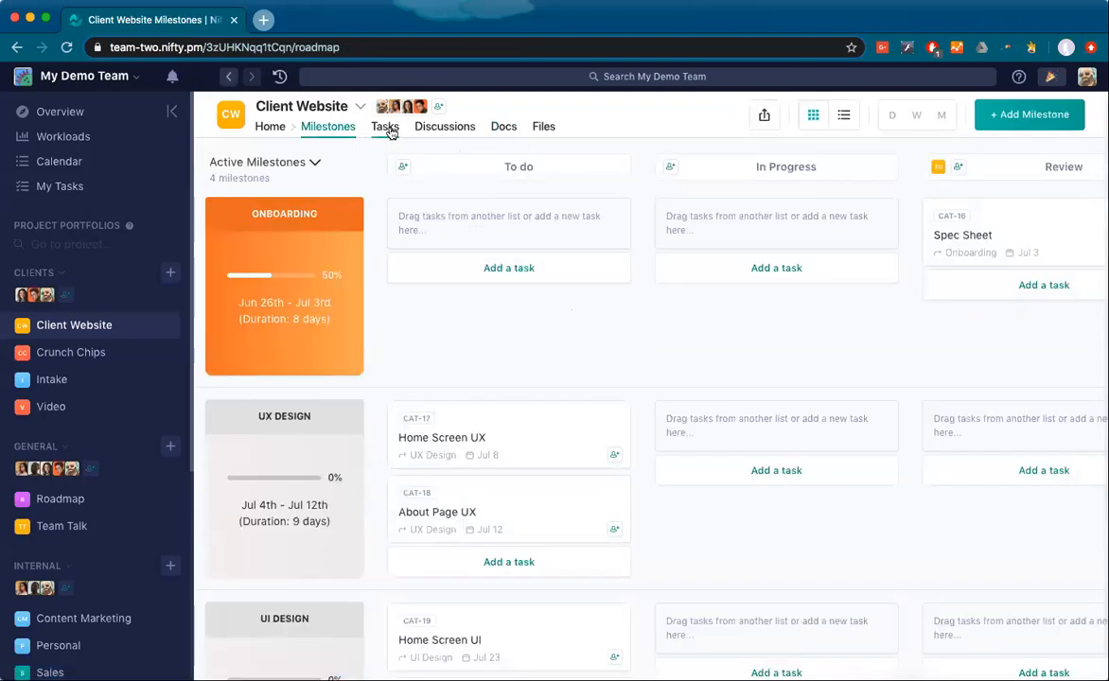
{"action": "left_click", "coordinate": [460, 132]}
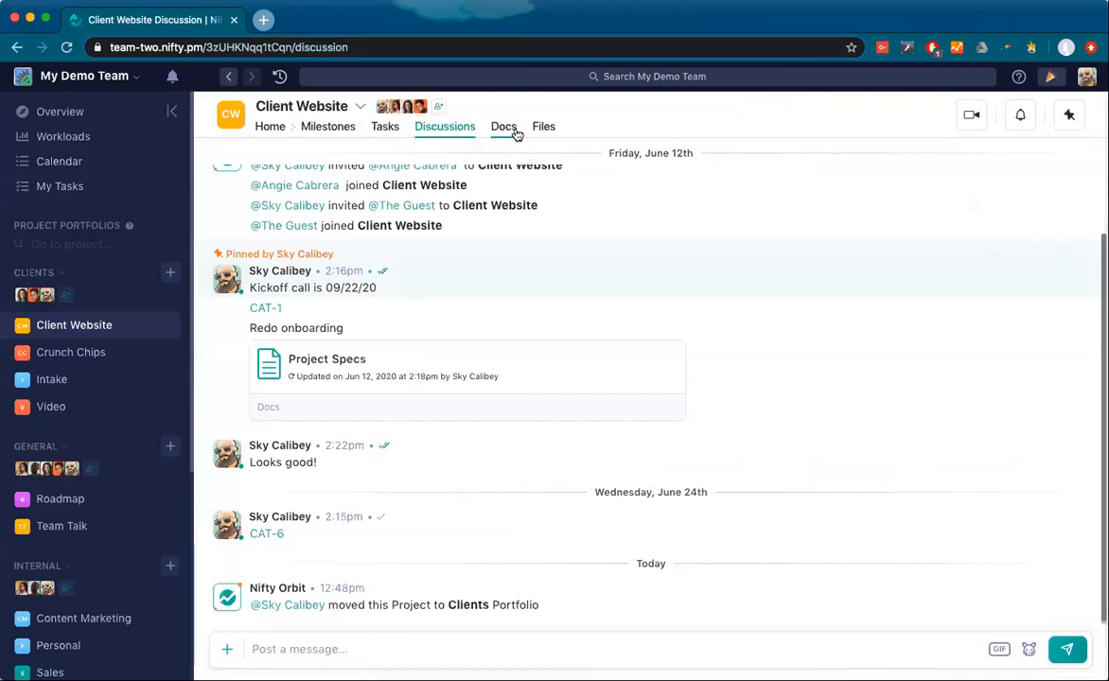
{"action": "left_click", "coordinate": [385, 128]}
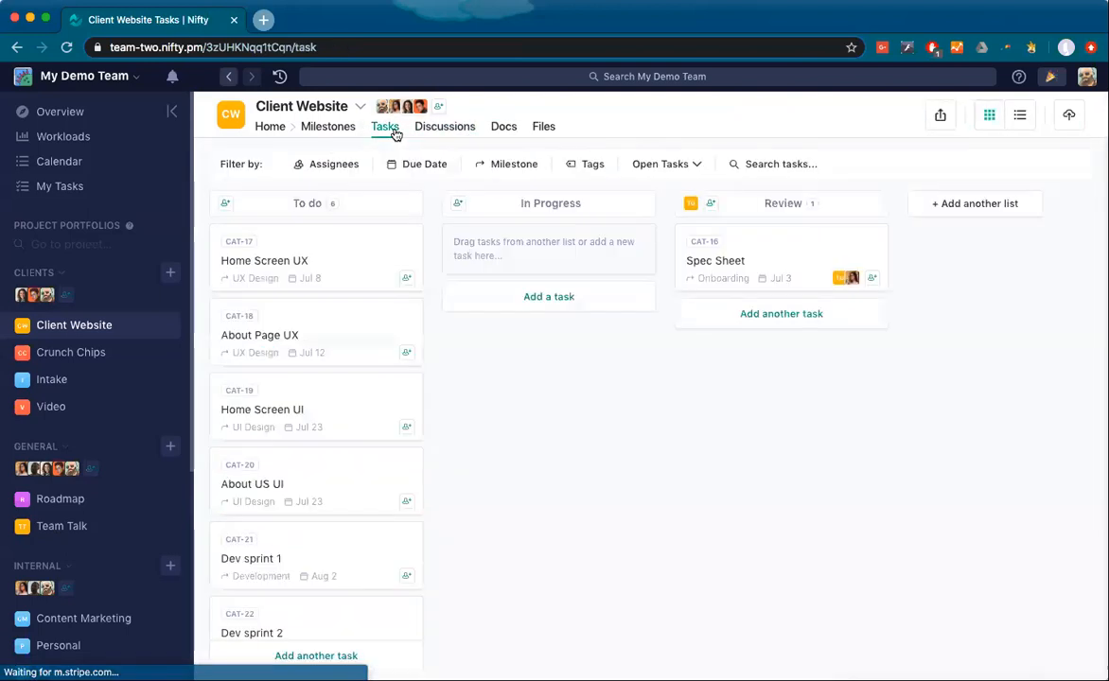
{"action": "left_click", "coordinate": [788, 258]}
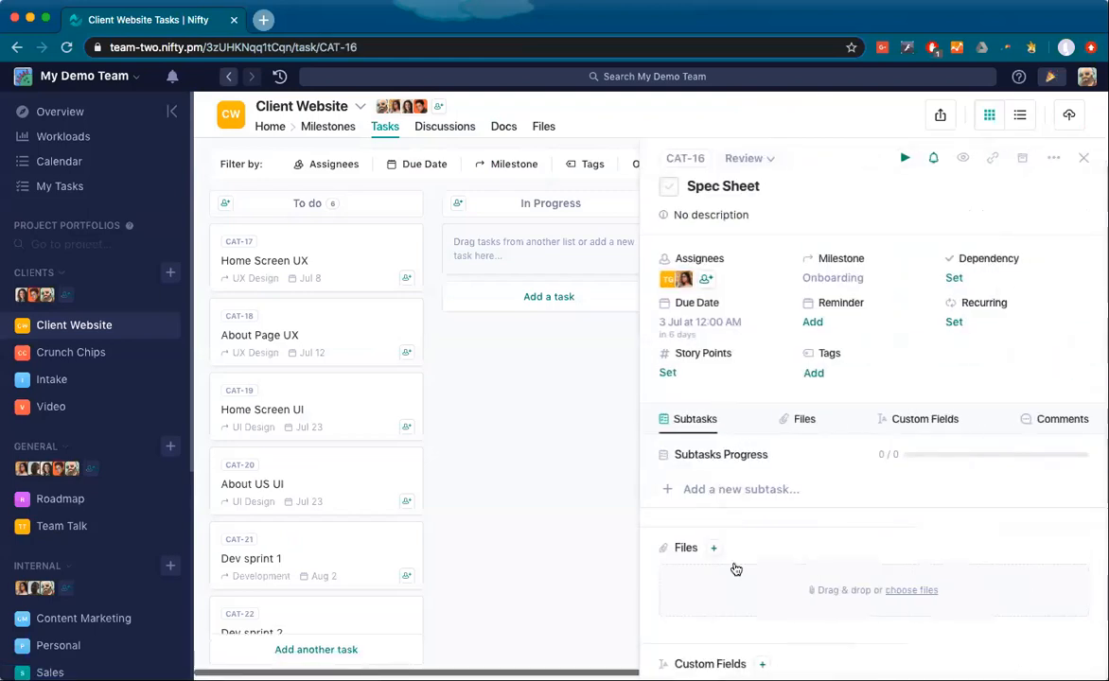
Attach the CatApp Specs Nifty Doc to the Spec Sheet task and review its details
{"action": "left_click", "coordinate": [713, 548]}
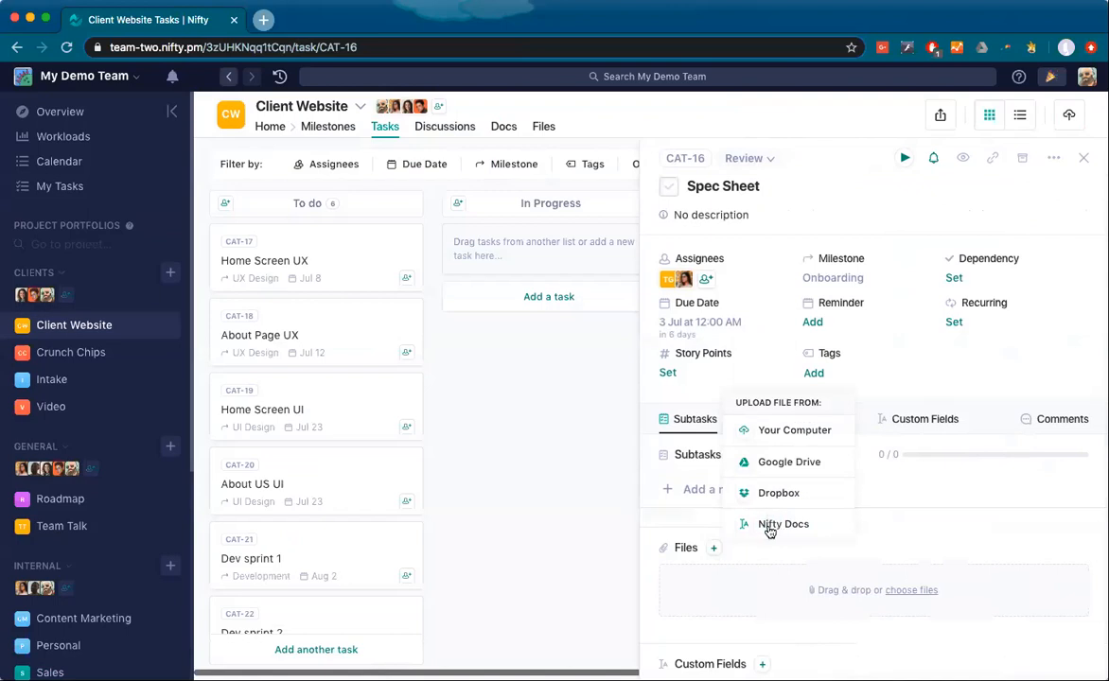
{"action": "left_click", "coordinate": [767, 527]}
{"action": "left_click", "coordinate": [346, 349]}
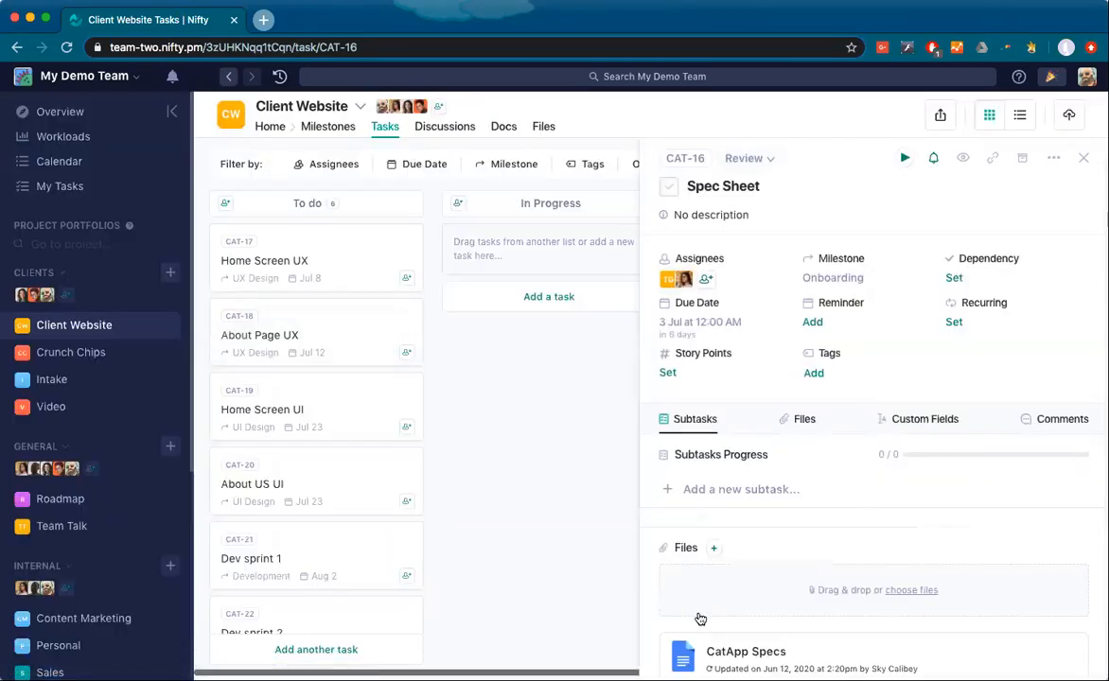
{"action": "scroll", "coordinate": [725, 532], "scroll_direction": "down", "scroll_amount": 1}
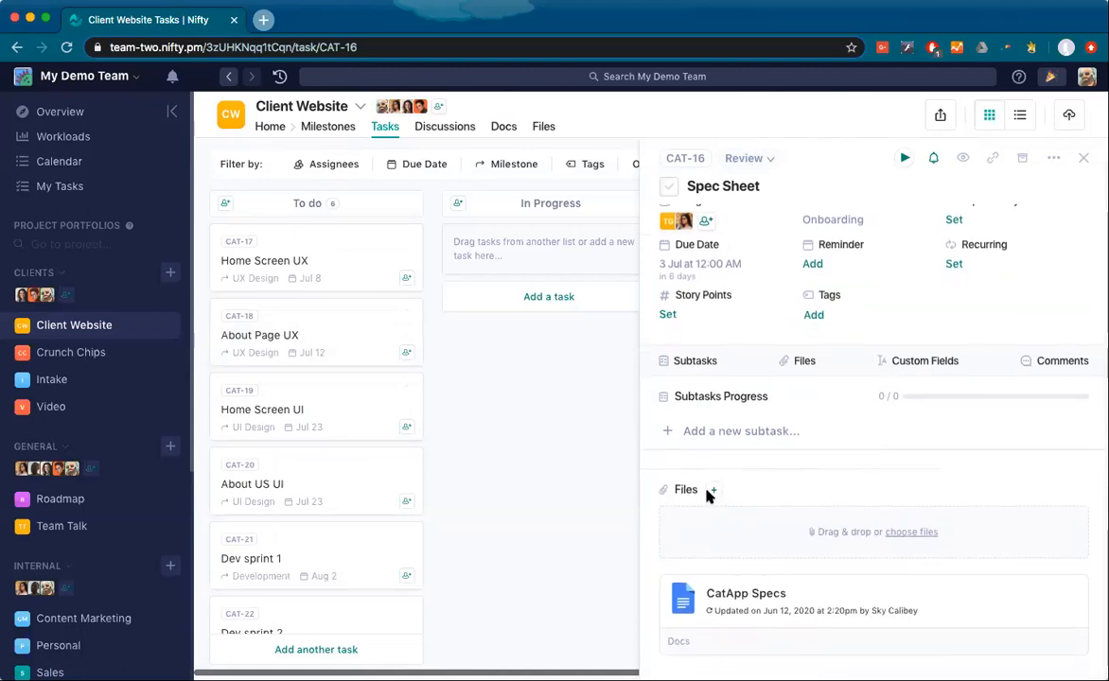
{"action": "scroll", "coordinate": [701, 492], "scroll_direction": "down", "scroll_amount": 1}
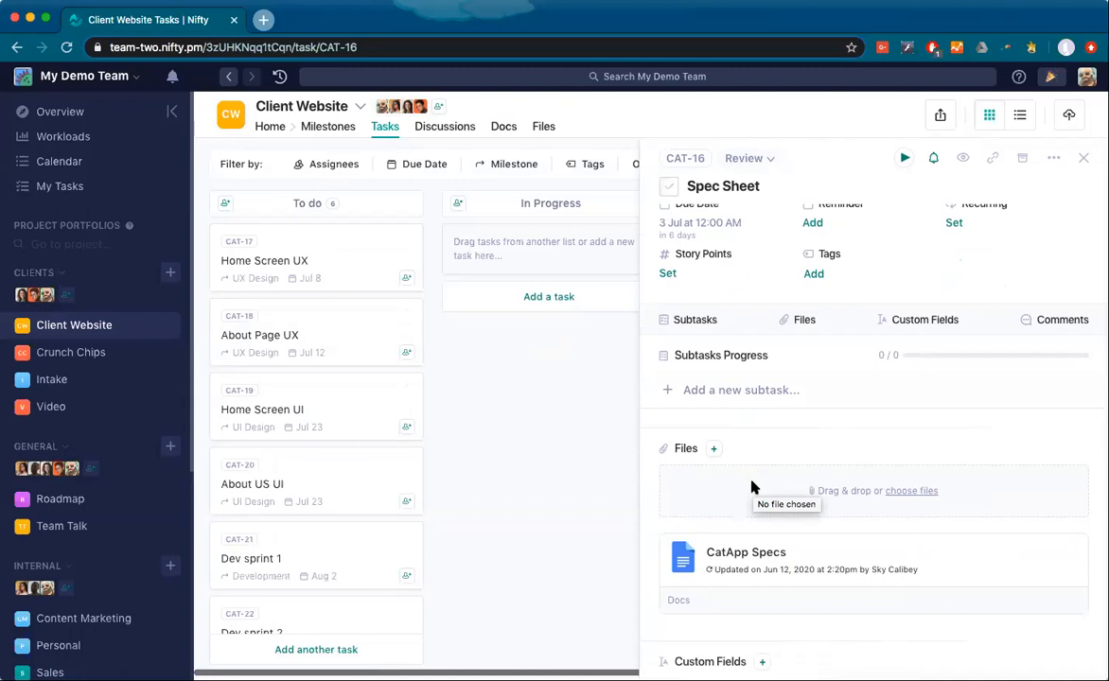
{"action": "scroll", "coordinate": [754, 488], "scroll_direction": "down", "scroll_amount": 1}
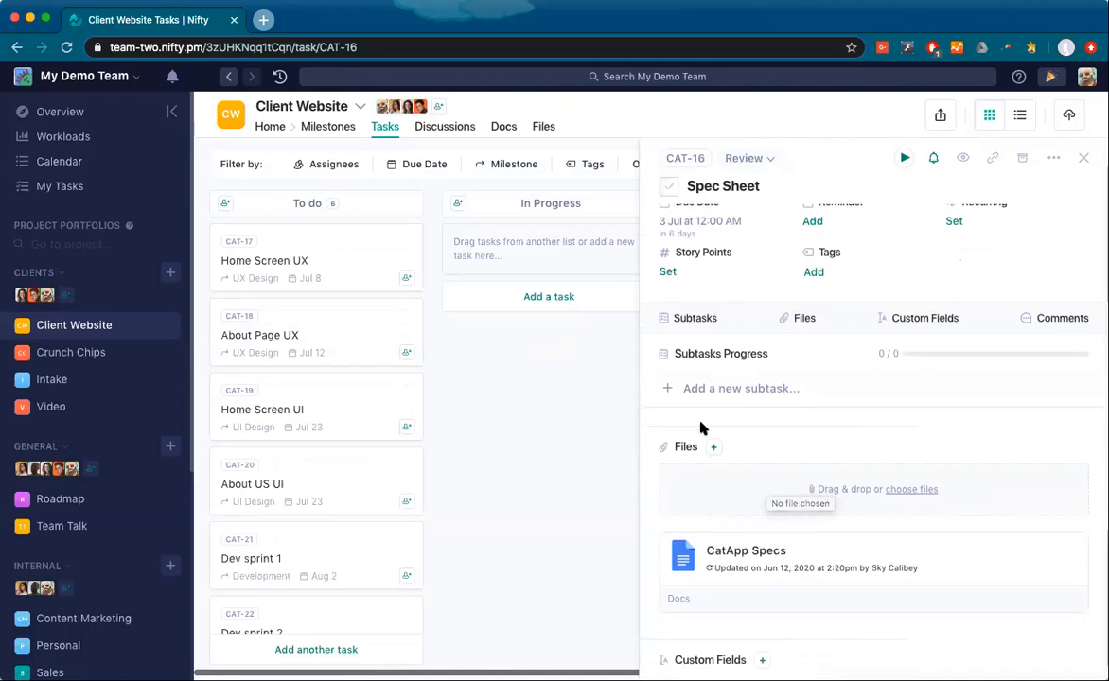
{"action": "scroll", "coordinate": [851, 530], "scroll_direction": "up", "scroll_amount": 2}
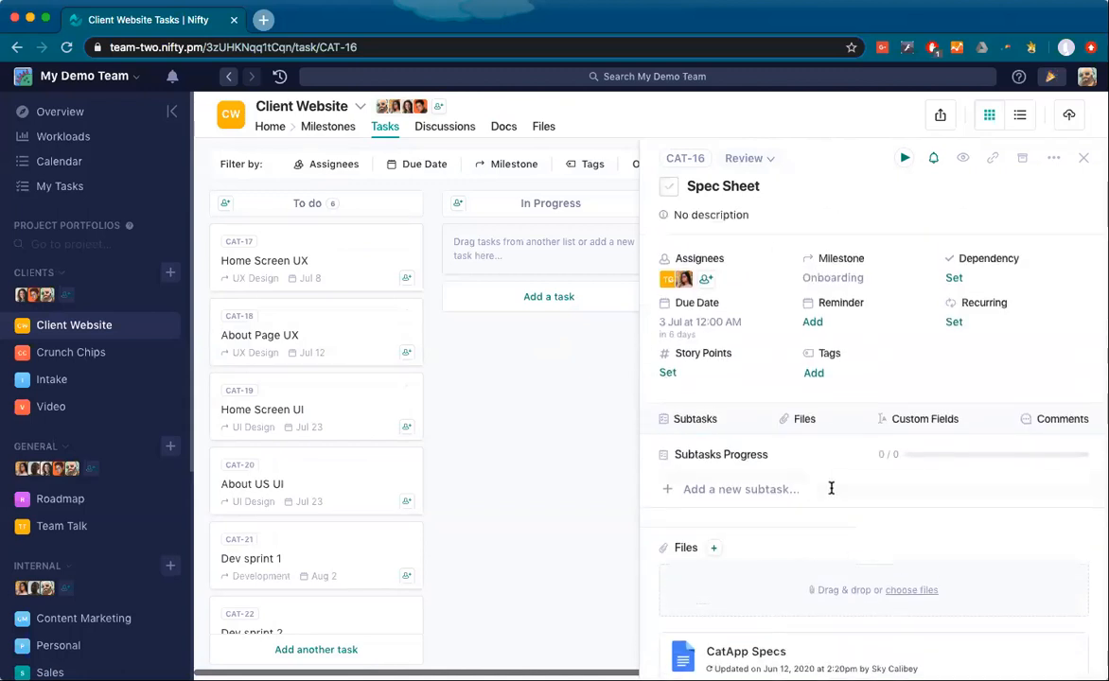
{"action": "scroll", "coordinate": [833, 486], "scroll_direction": "down", "scroll_amount": 8}
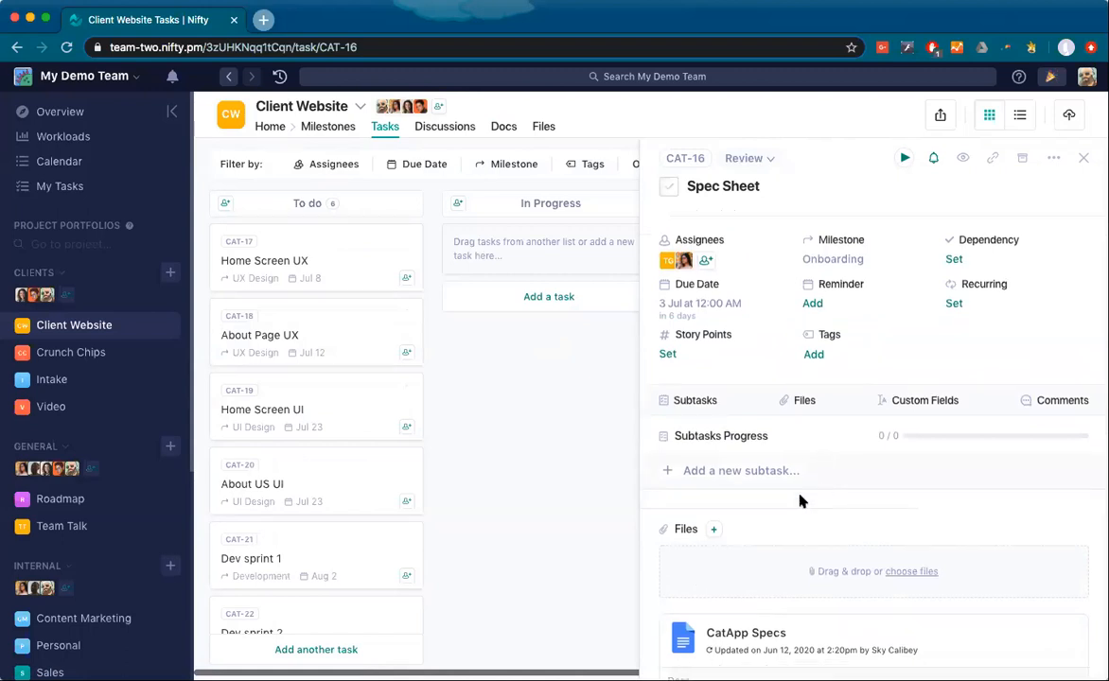
Post the comment 'This looks great' on Spec Sheet, mentioning a teammate
{"action": "type", "text": "This looks great @angi"}
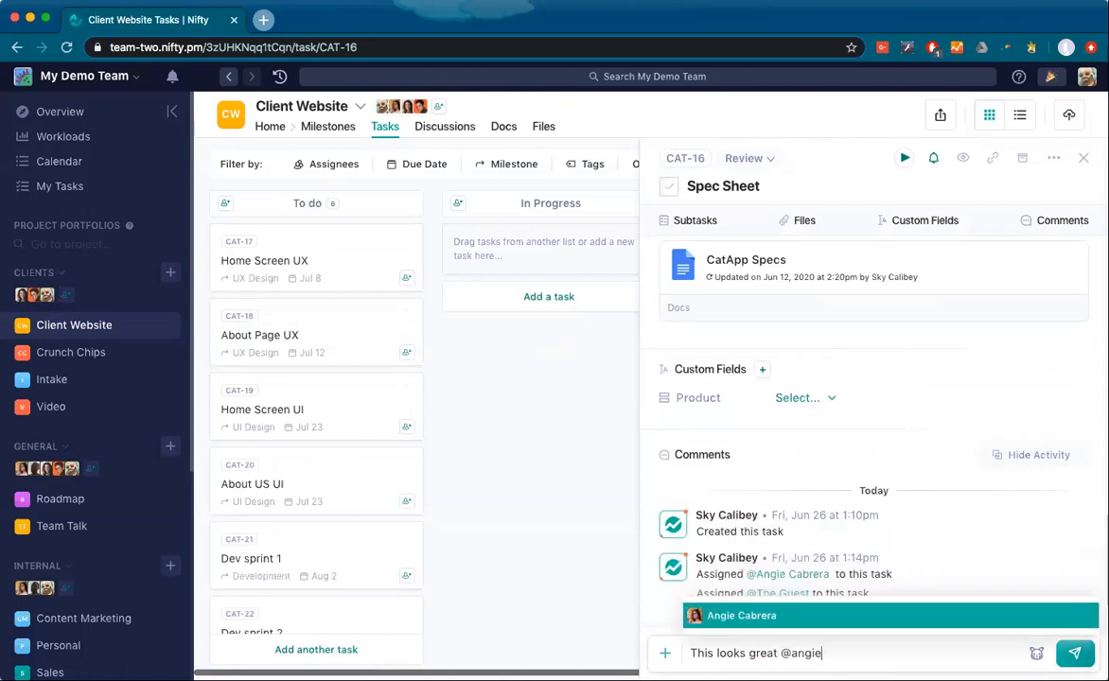
{"action": "type", "text": "era"}
{"action": "key", "text": "Return"}
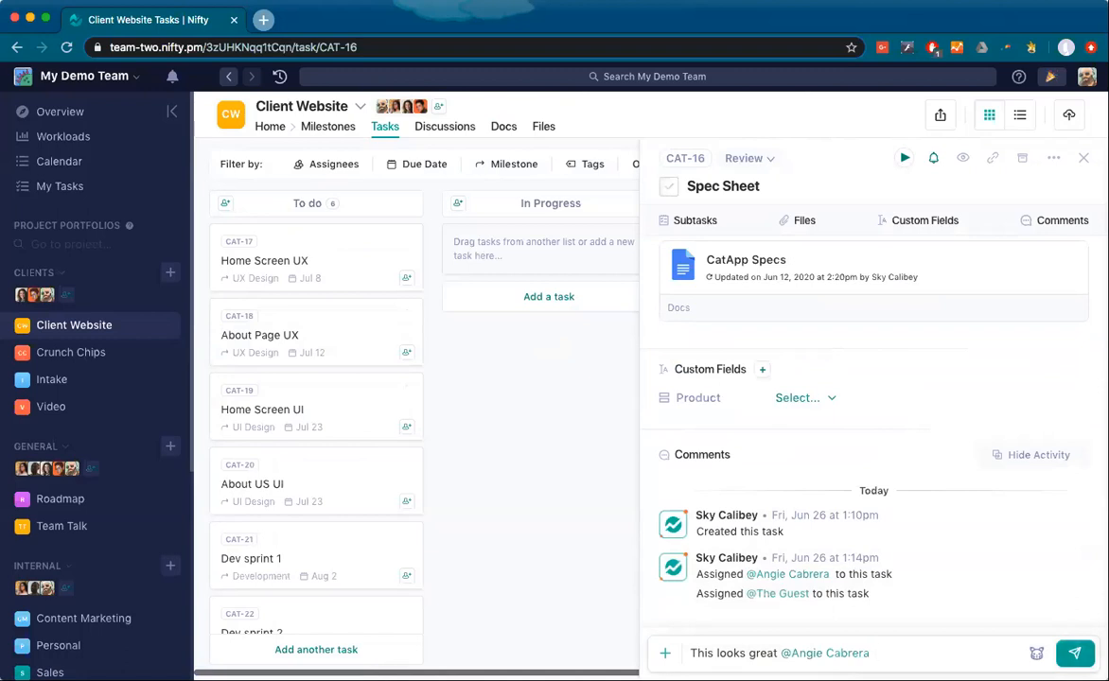
{"action": "key", "text": "Return"}
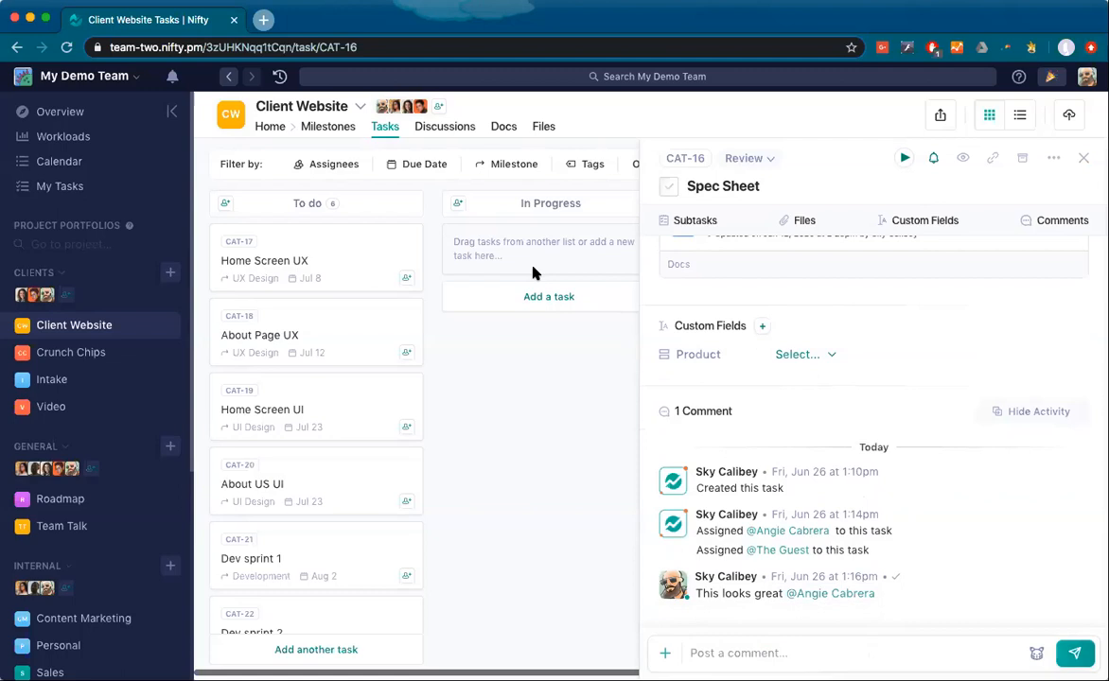
Post a second comment, 'Here's my feedback: why is it about cat dating?'
{"action": "left_click", "coordinate": [731, 653]}
{"action": "type", "text": "Here's my feed"}
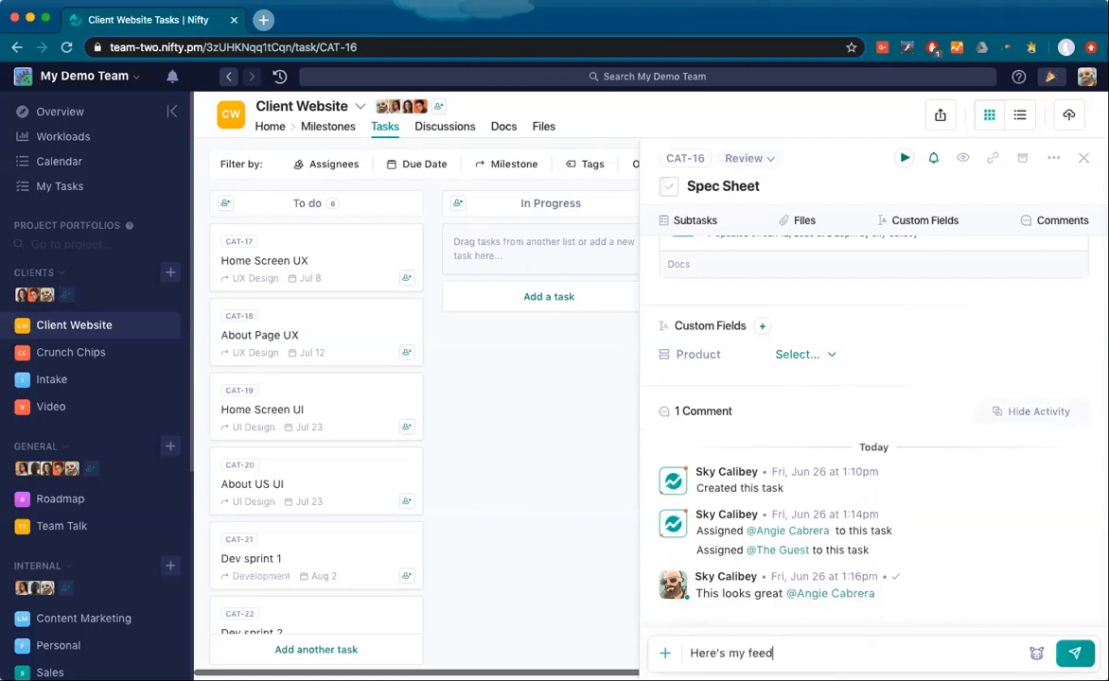
{"action": "type", "text": "back:"}
{"action": "type", "text": "why is it abou"}
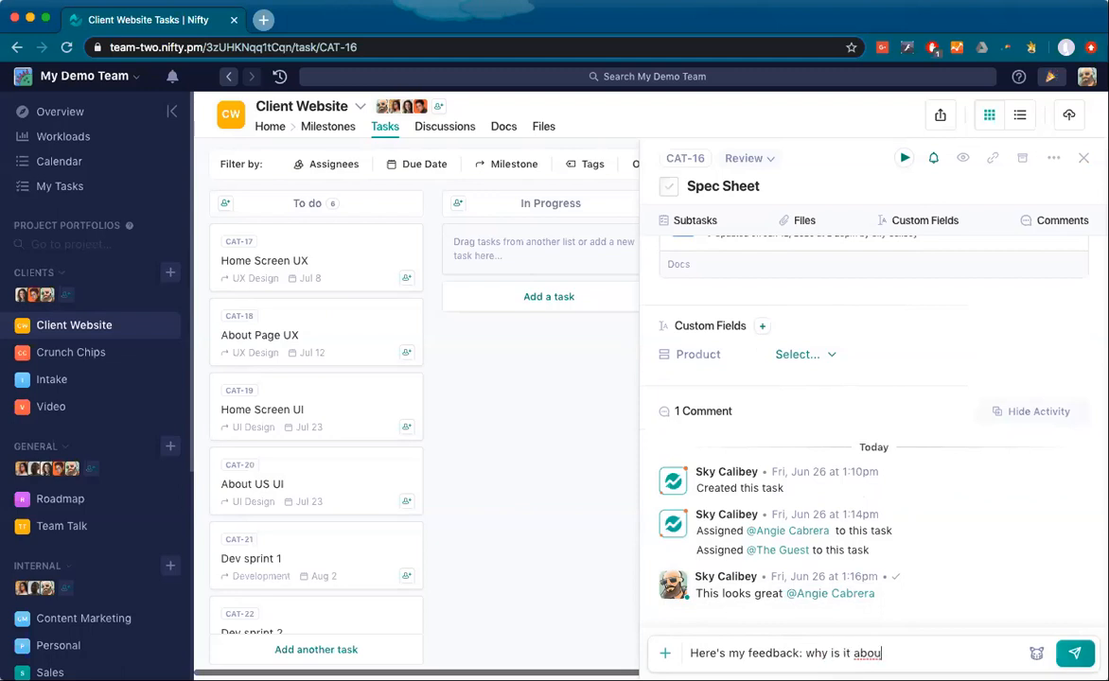
{"action": "type", "text": "t cat dating?"}
{"action": "key", "text": "Return"}
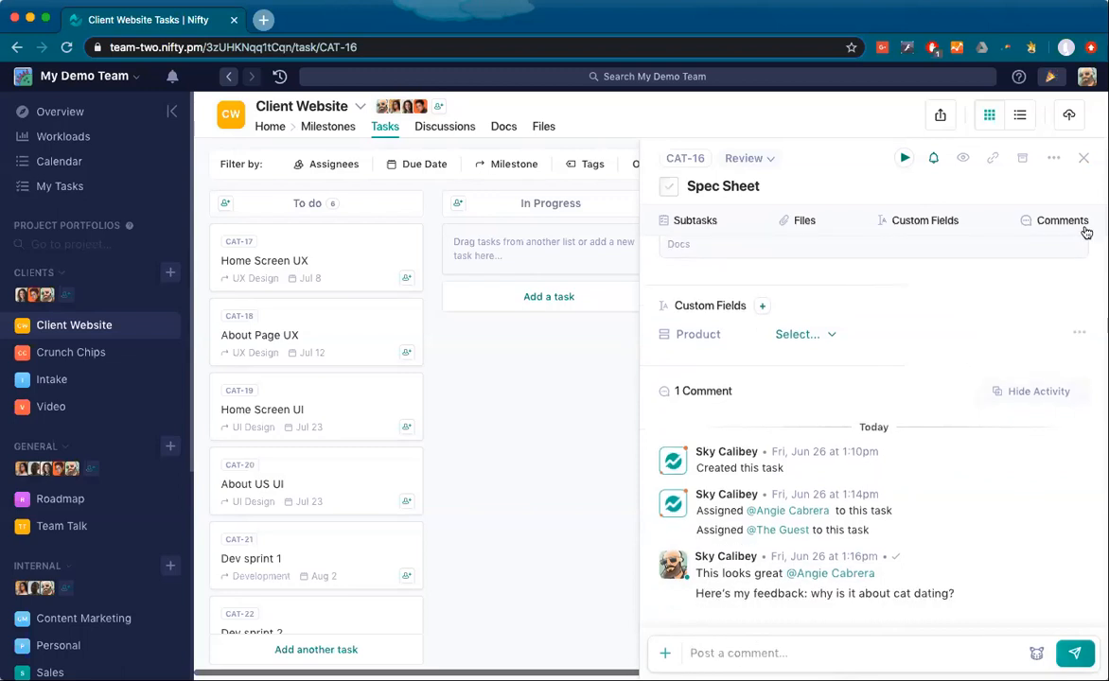
{"action": "left_click", "coordinate": [1084, 157]}
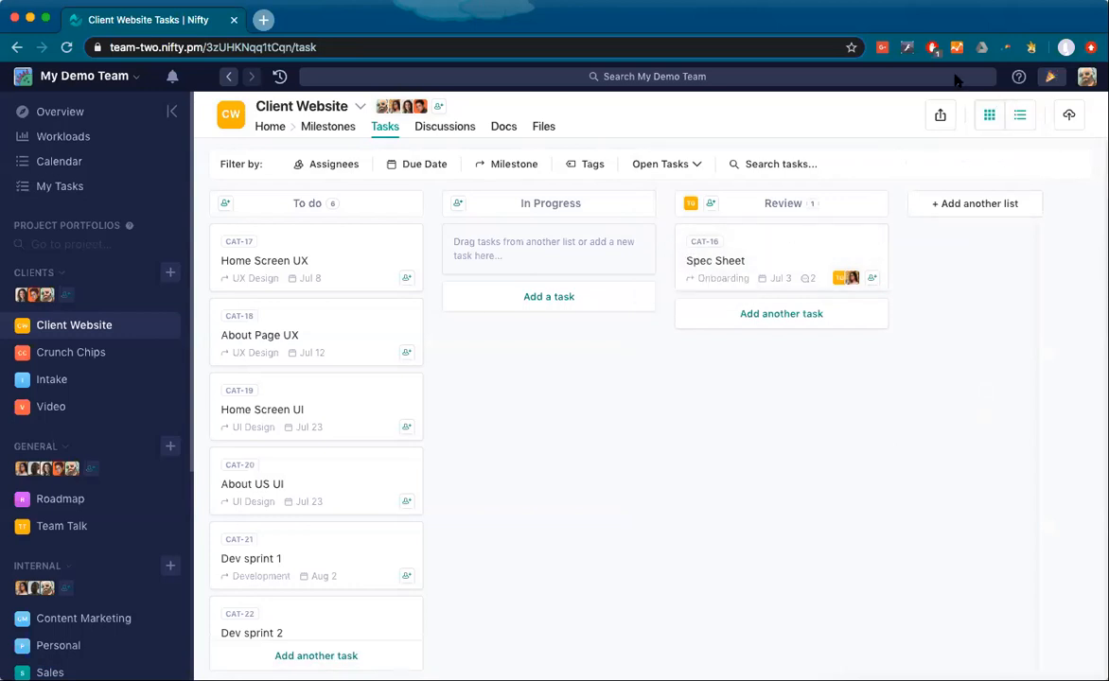
In the Tasks list view, mark the Spec Sheet task complete
{"action": "left_click", "coordinate": [1019, 114]}
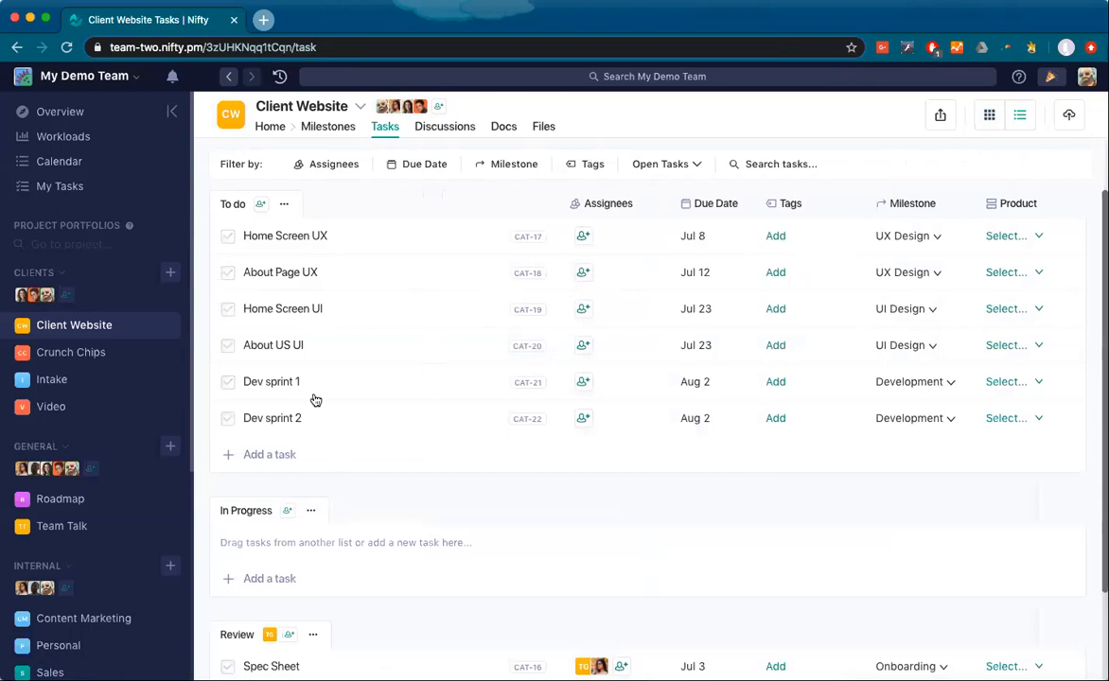
{"action": "scroll", "coordinate": [392, 516], "scroll_direction": "down", "scroll_amount": 3}
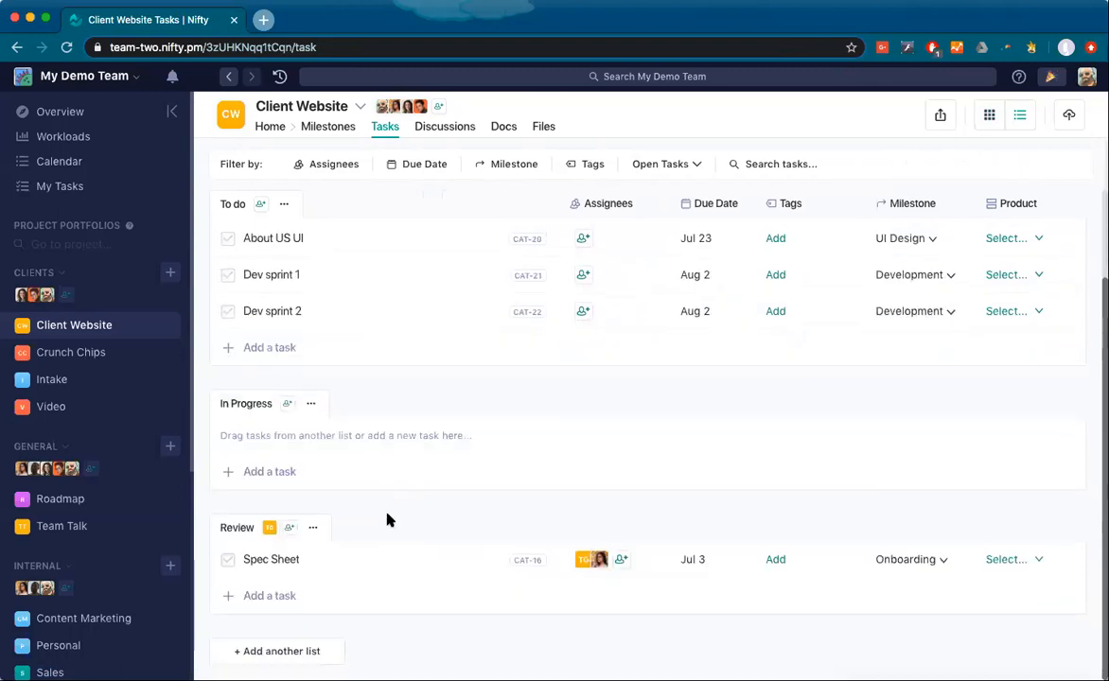
{"action": "left_click", "coordinate": [227, 560]}
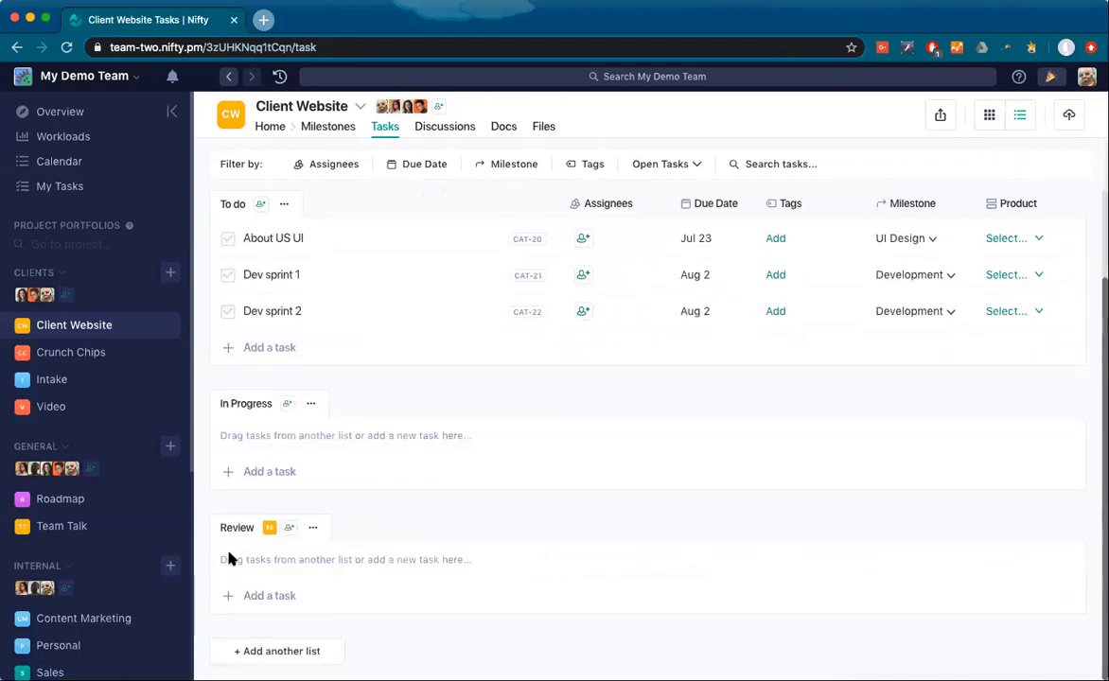
Confirm Onboarding is Completed on the weekly milestone timeline, then view the project's Files
{"action": "left_click", "coordinate": [333, 128]}
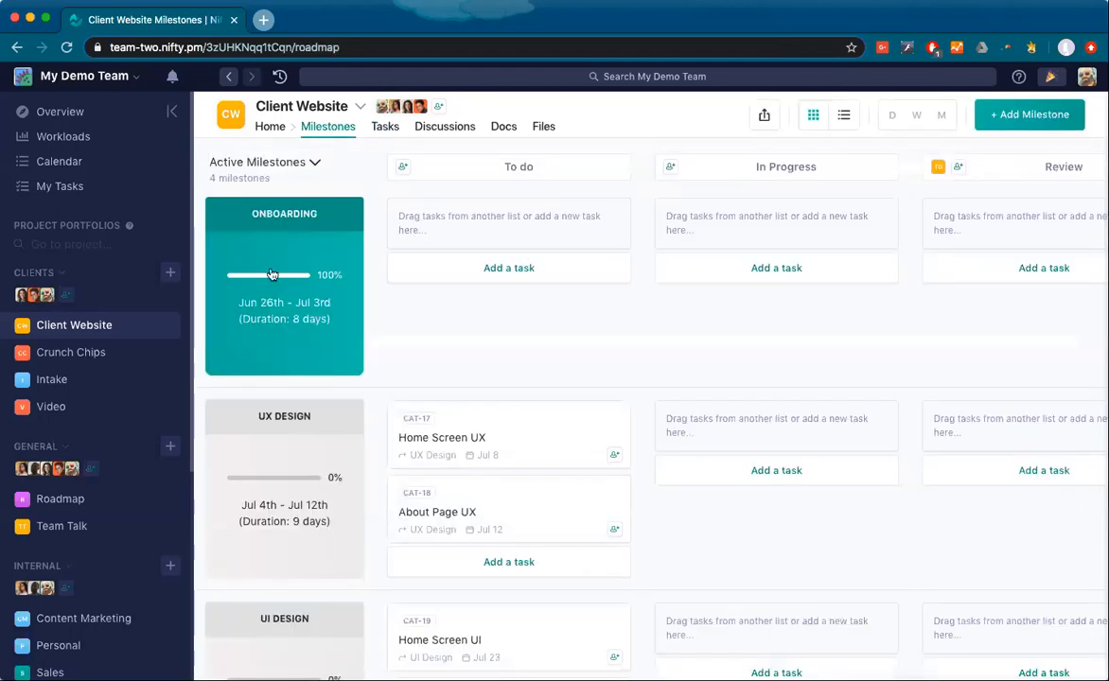
{"action": "left_click", "coordinate": [844, 117]}
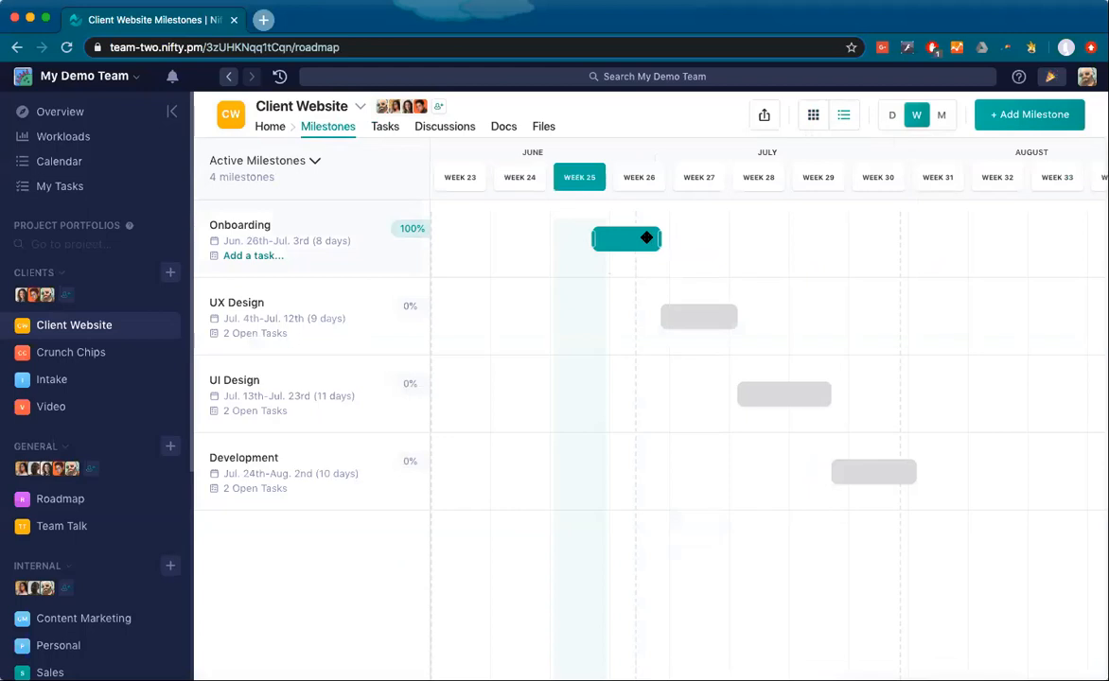
{"action": "left_click", "coordinate": [648, 236]}
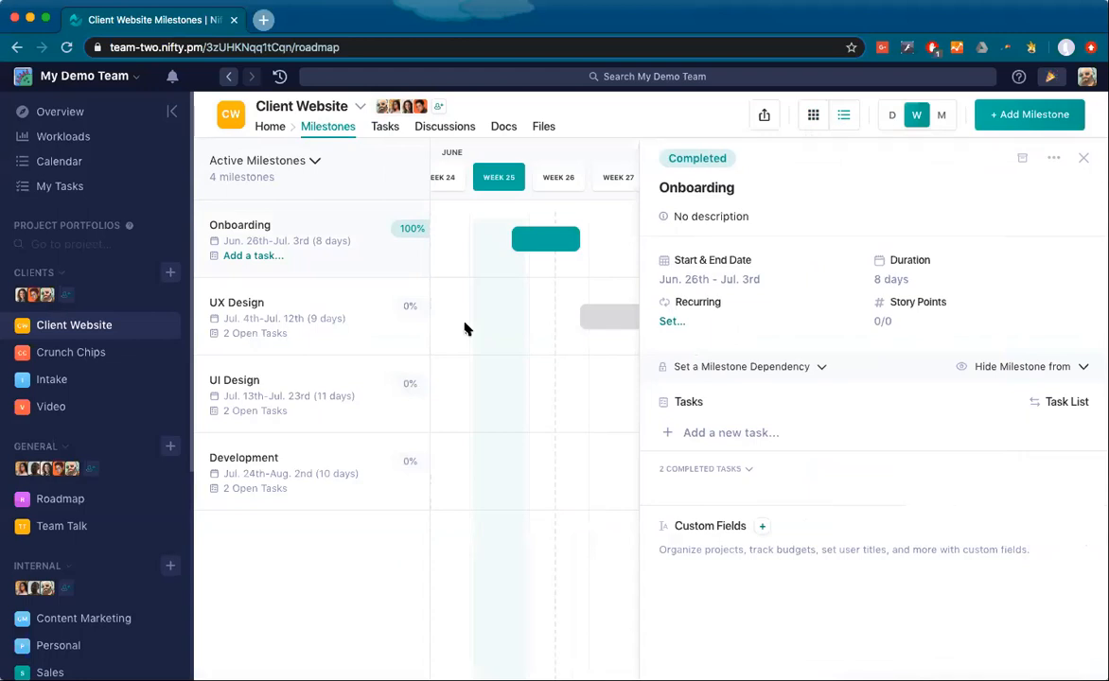
{"action": "left_click", "coordinate": [543, 127]}
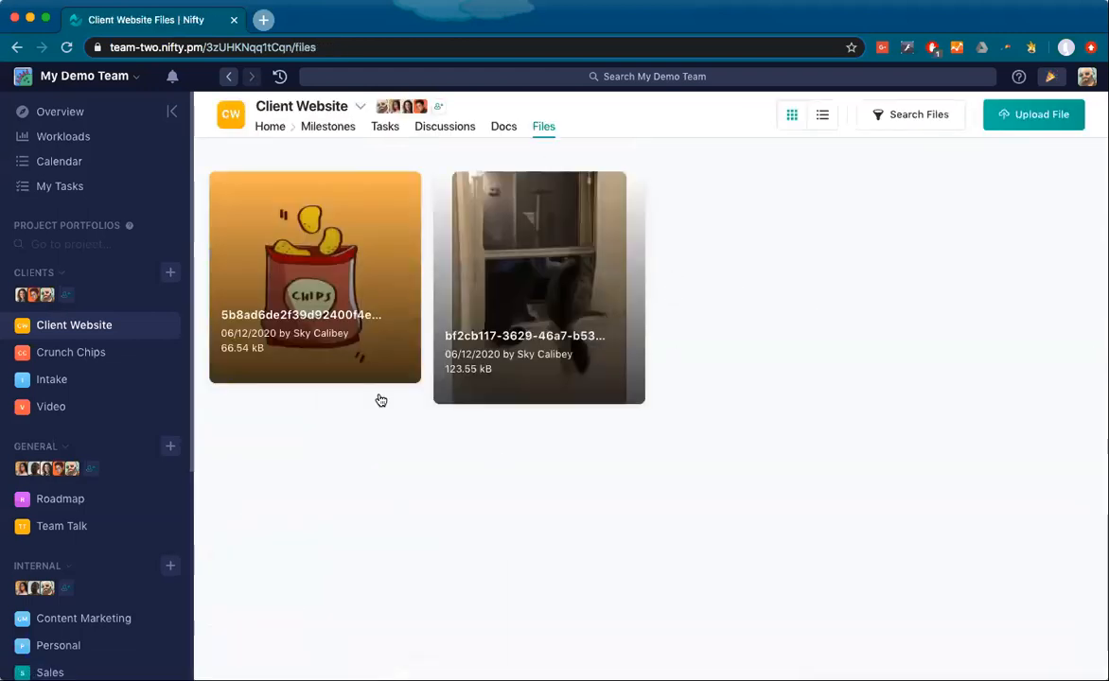
Attach the image 75UM1R8.png to UX Design's Home Screen UX task
{"action": "left_click", "coordinate": [329, 127]}
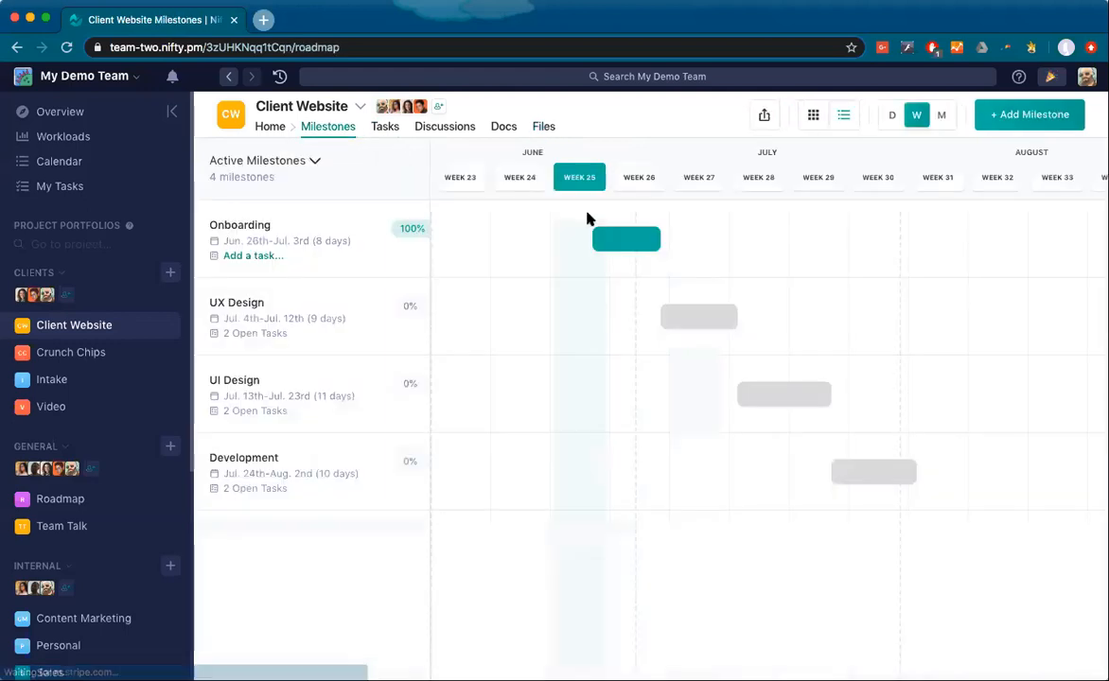
{"action": "left_click", "coordinate": [700, 319]}
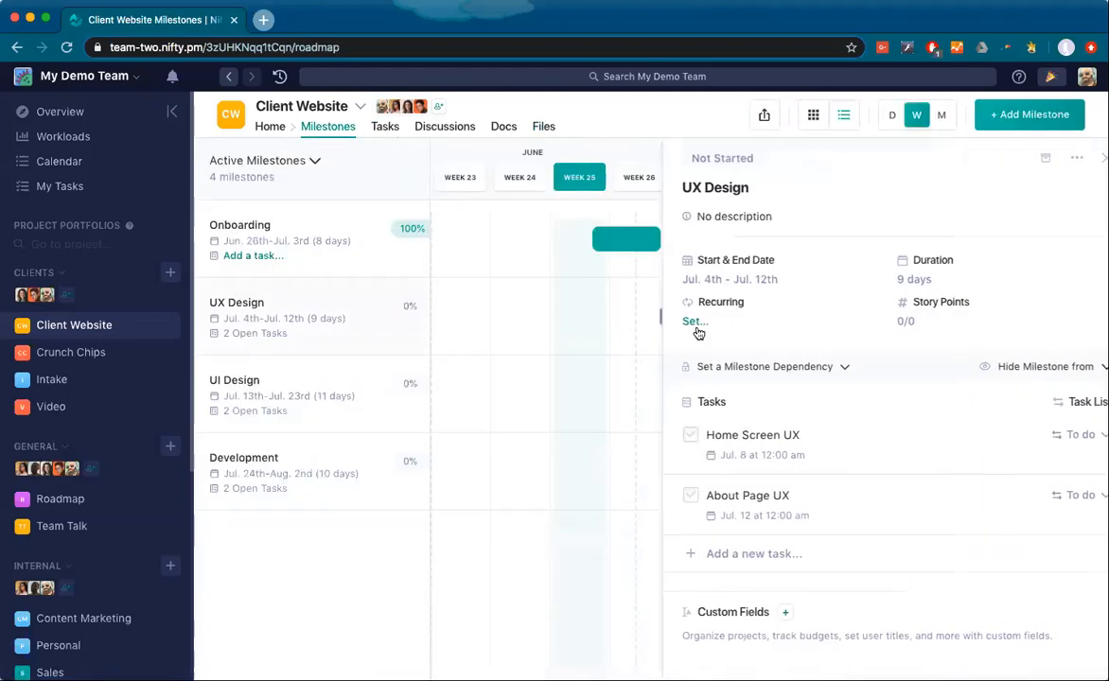
{"action": "left_click", "coordinate": [722, 440]}
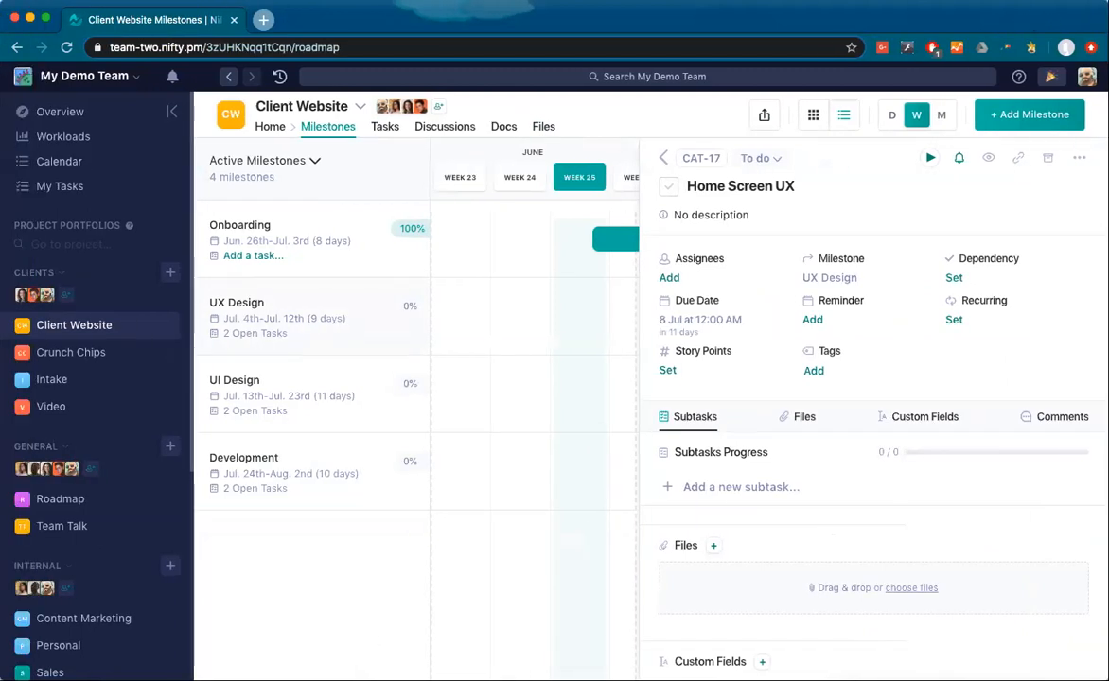
{"action": "left_click_drag", "start_coordinate": [738, 518], "coordinate": [777, 602]}
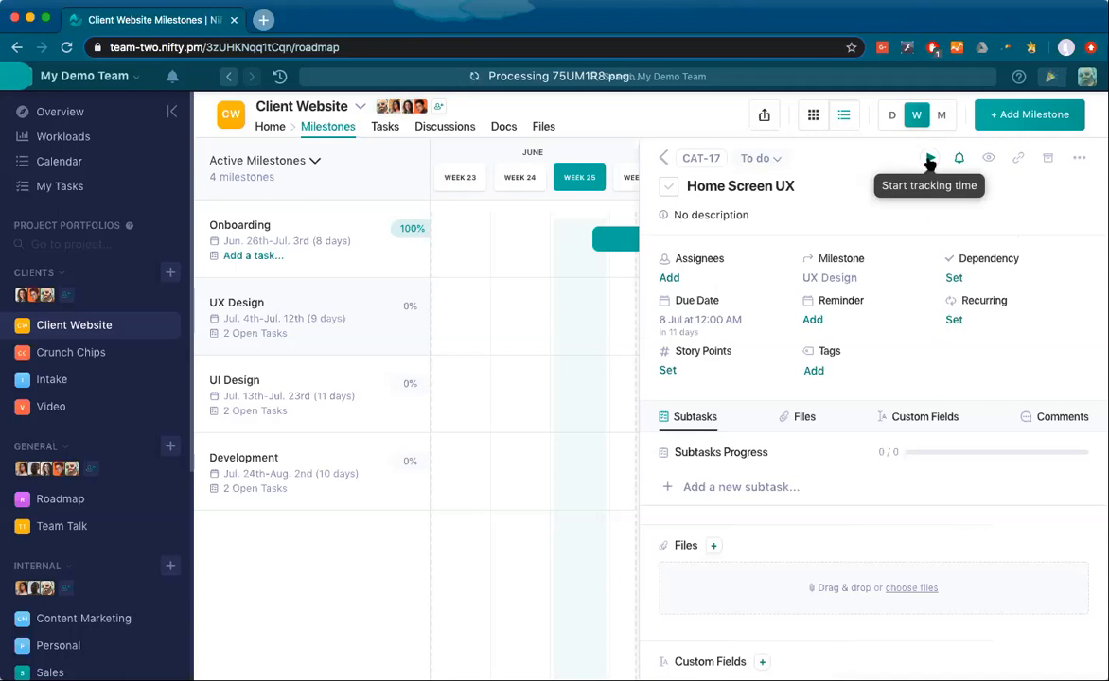
Review UX Design's dates and open tasks, then close the details to show the timeline
{"action": "left_click", "coordinate": [664, 161]}
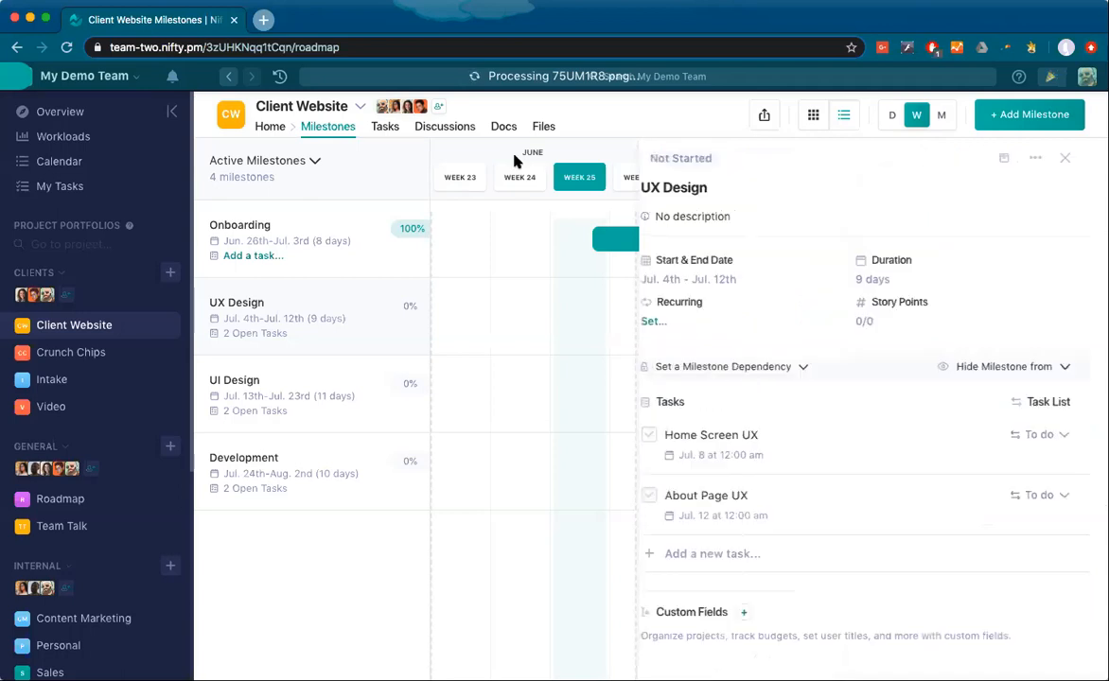
{"action": "left_click", "coordinate": [1084, 158]}
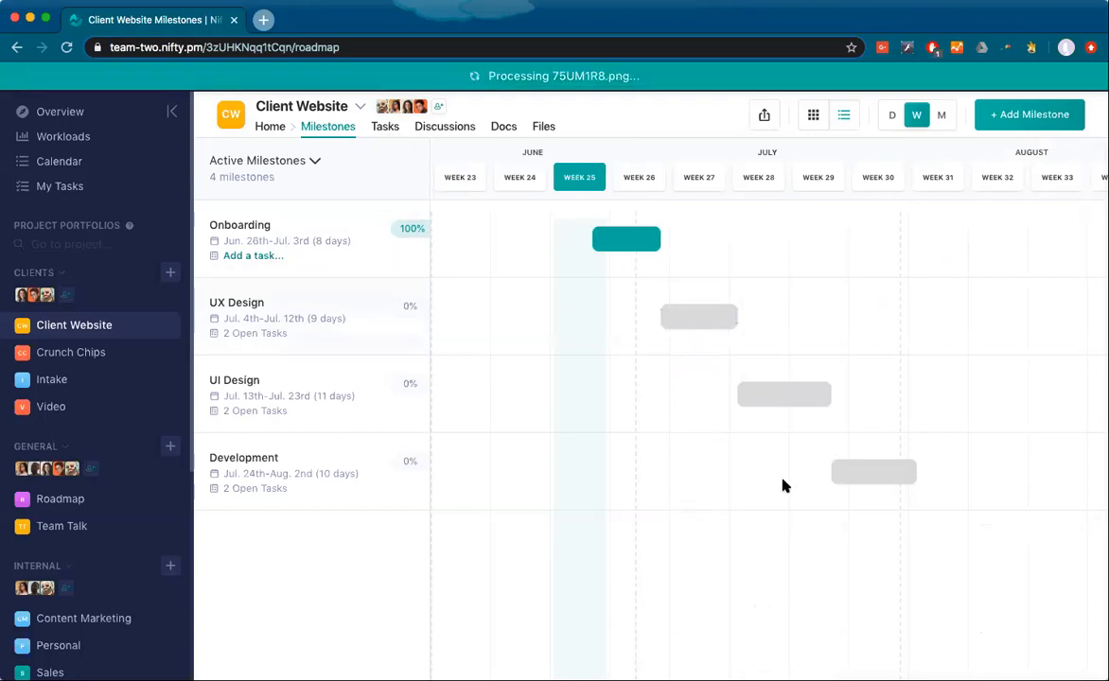
{"action": "left_click", "coordinate": [688, 316]}
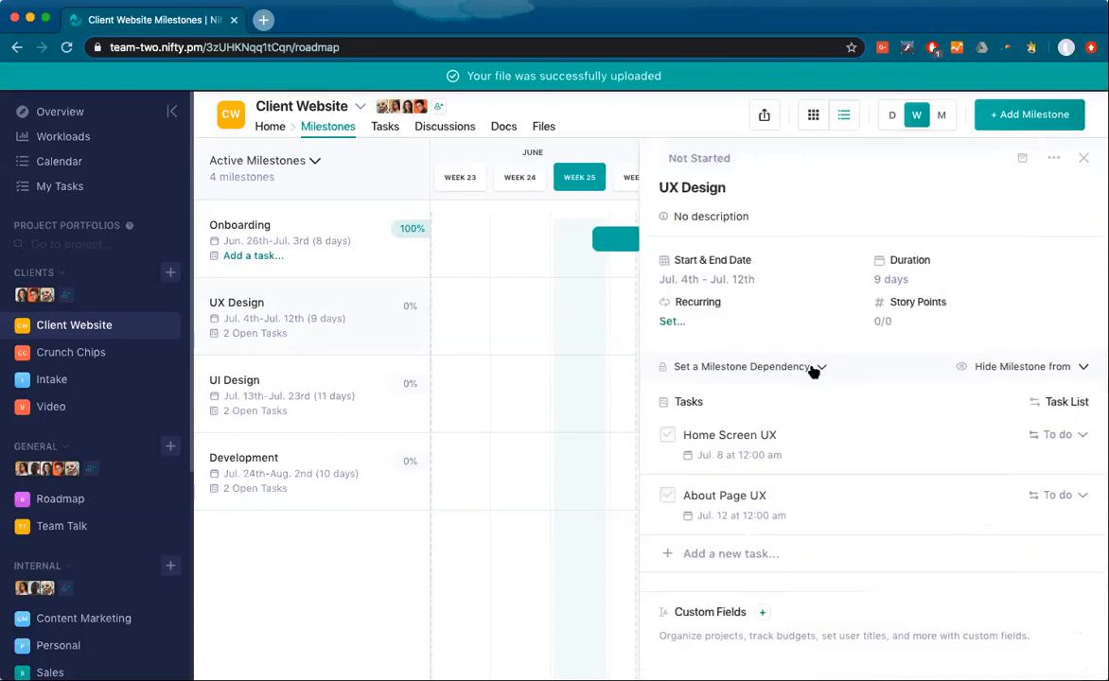
{"action": "left_click", "coordinate": [1086, 161]}
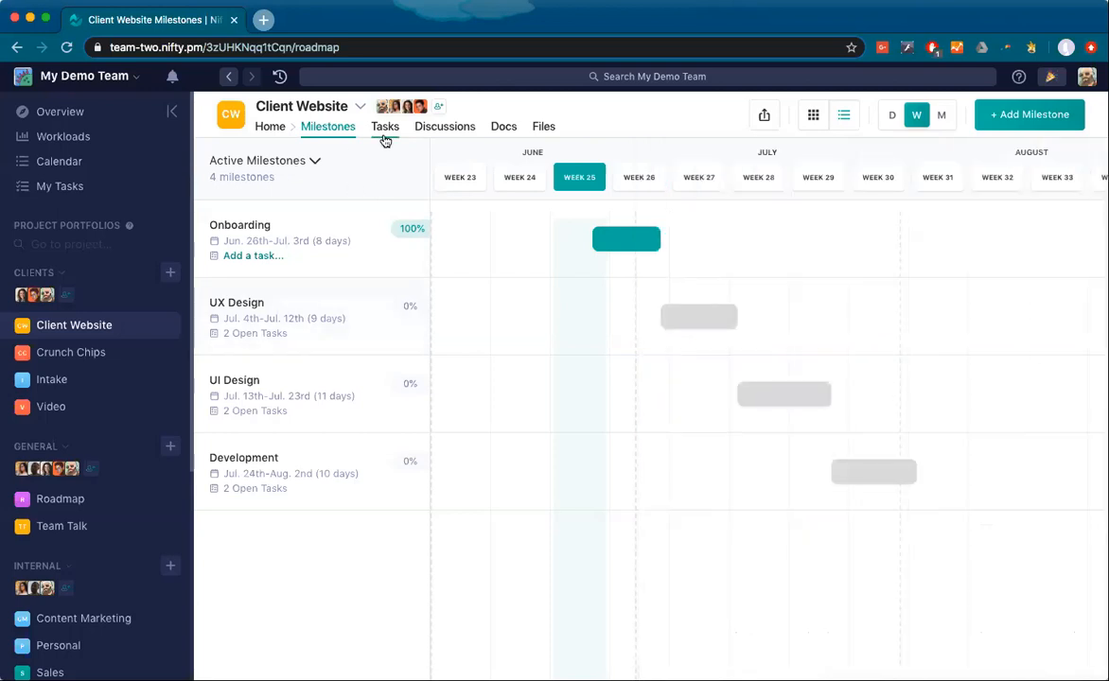
Set the UI Design milestone's dependency to UX Design
{"action": "left_click", "coordinate": [687, 311]}
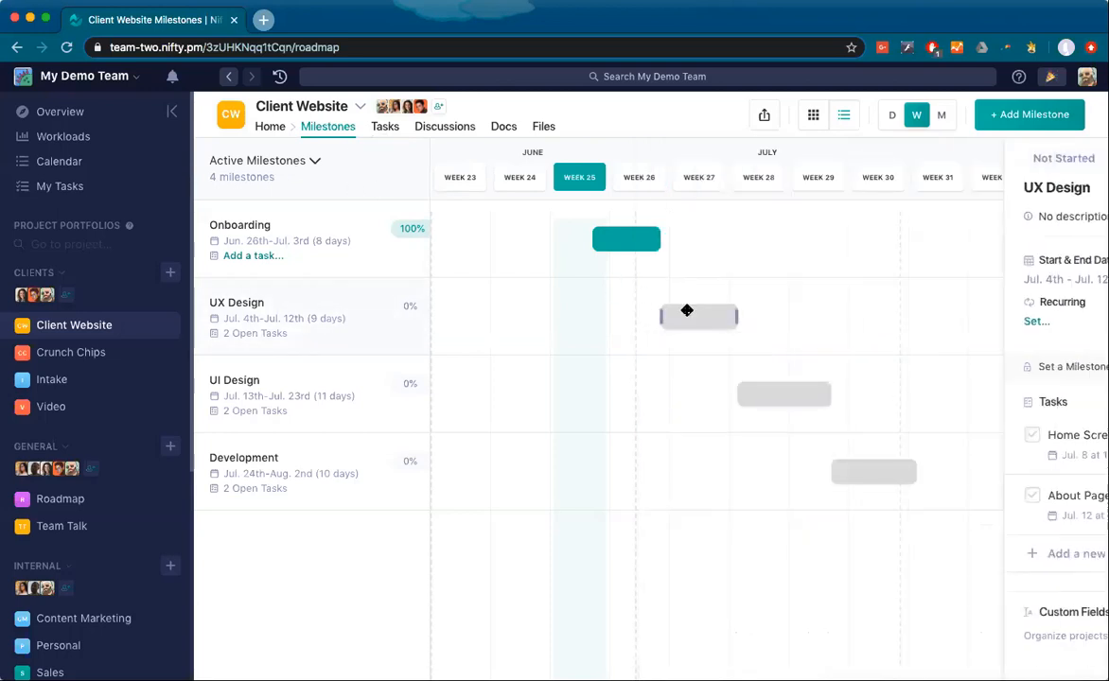
{"action": "left_click", "coordinate": [1085, 161]}
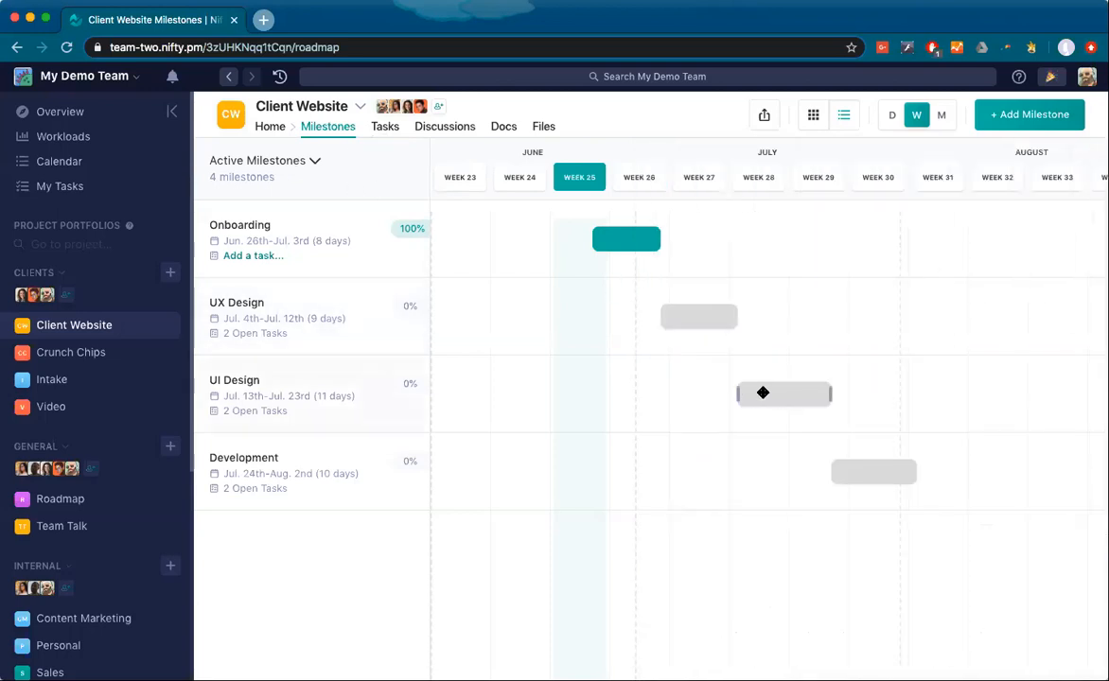
{"action": "left_click", "coordinate": [782, 396]}
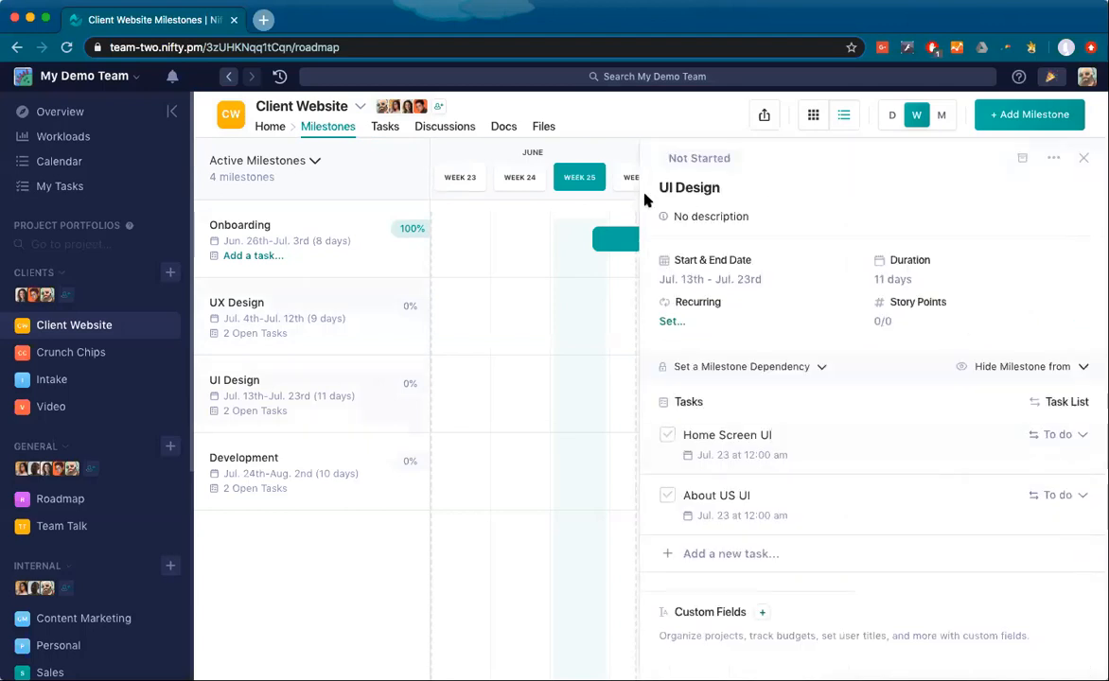
{"action": "left_click", "coordinate": [774, 368]}
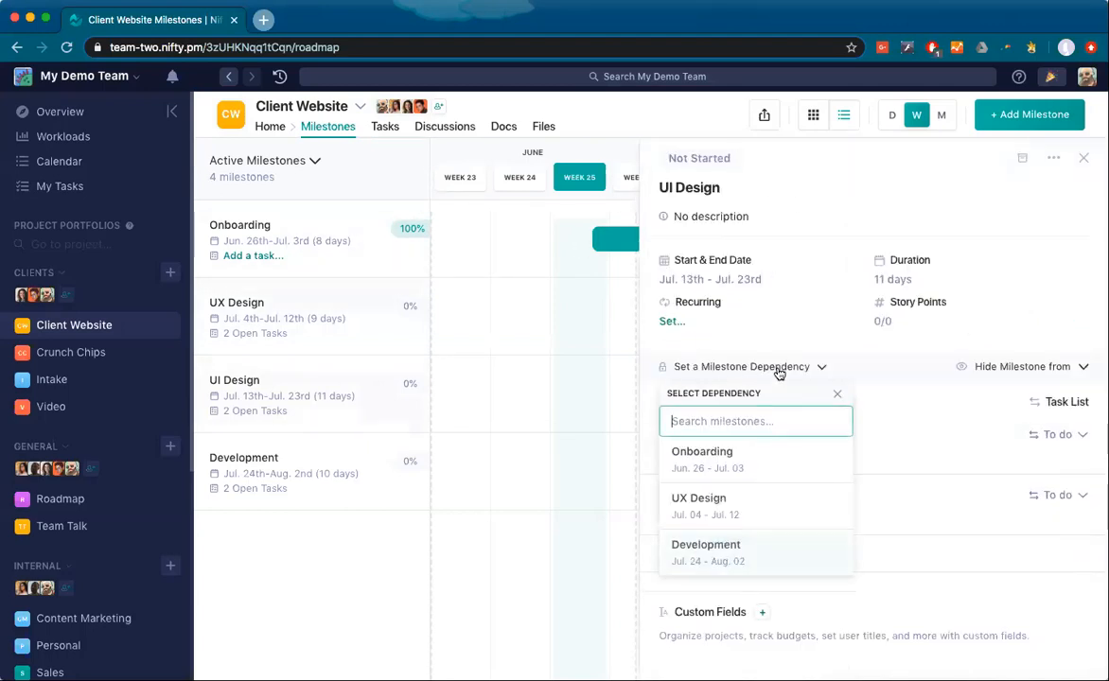
{"action": "left_click", "coordinate": [749, 507]}
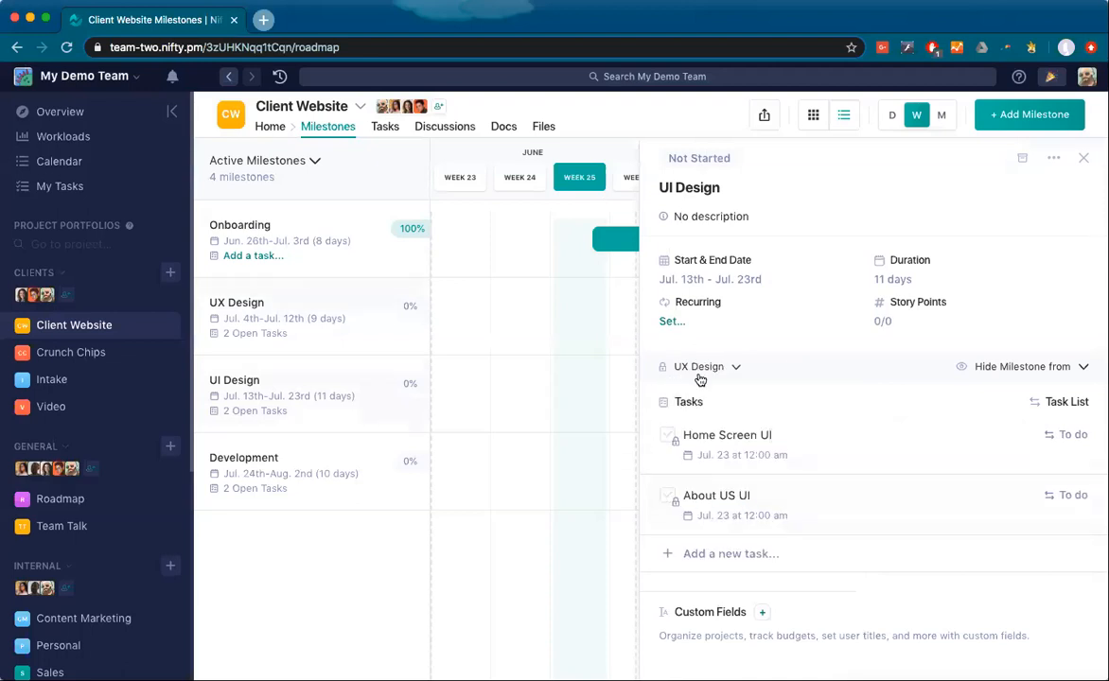
{"action": "left_click", "coordinate": [1084, 159]}
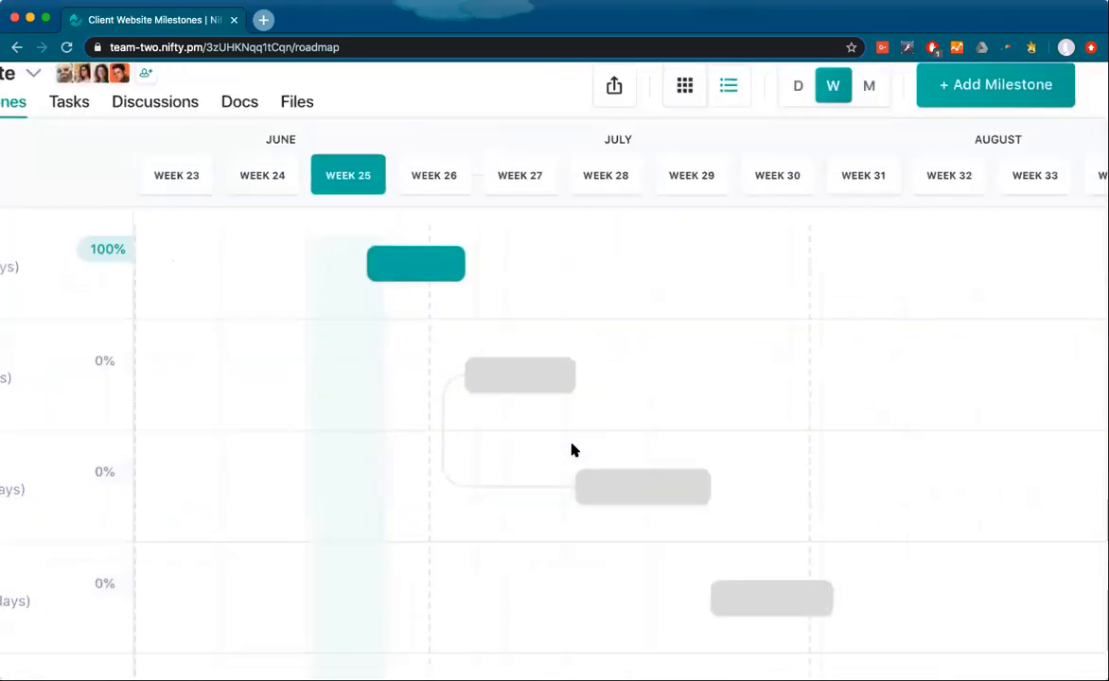
Open UI Design's Home Screen UI task to confirm it is locked
{"action": "left_click", "coordinate": [776, 399]}
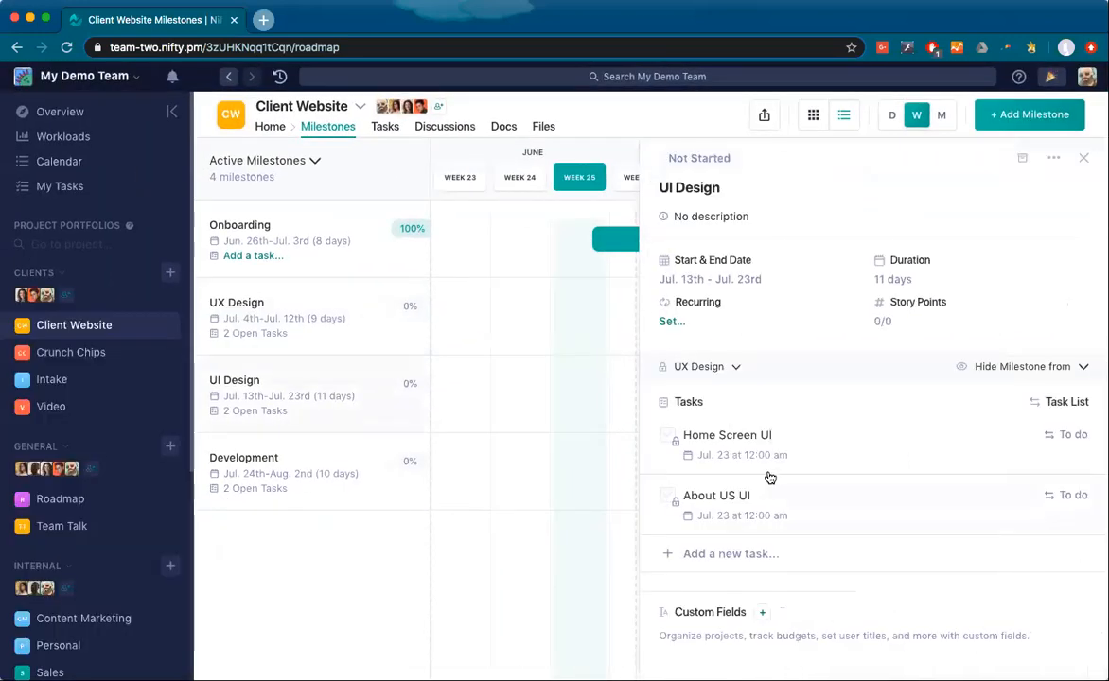
{"action": "scroll", "coordinate": [598, 422], "scroll_direction": "right", "scroll_amount": 1}
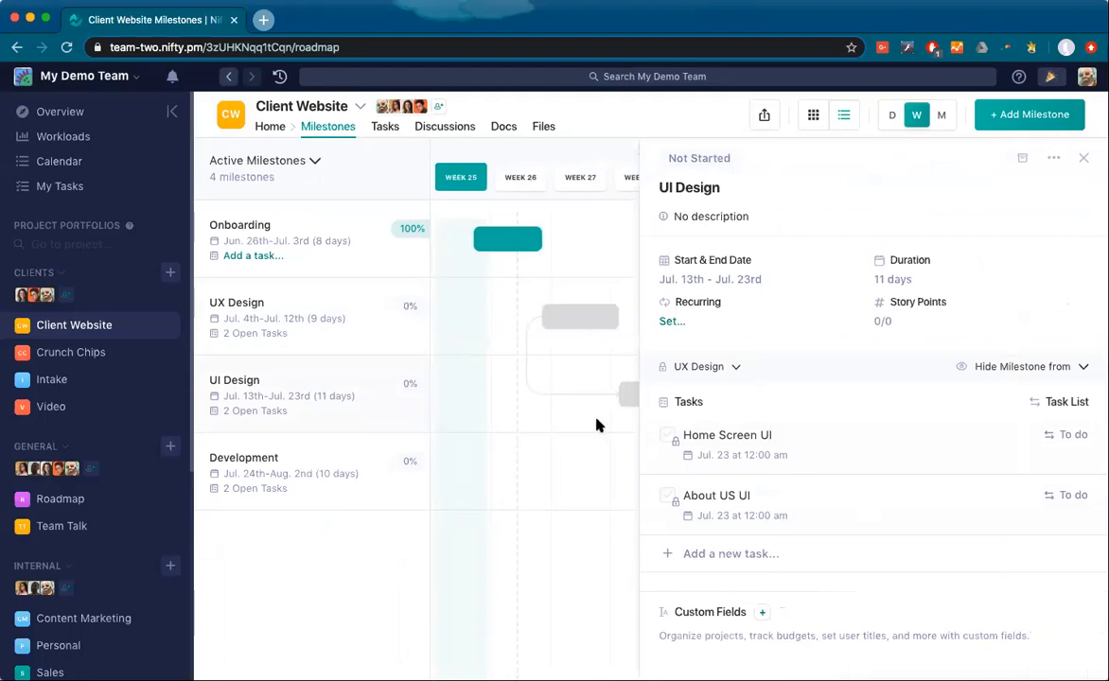
{"action": "left_click", "coordinate": [712, 443]}
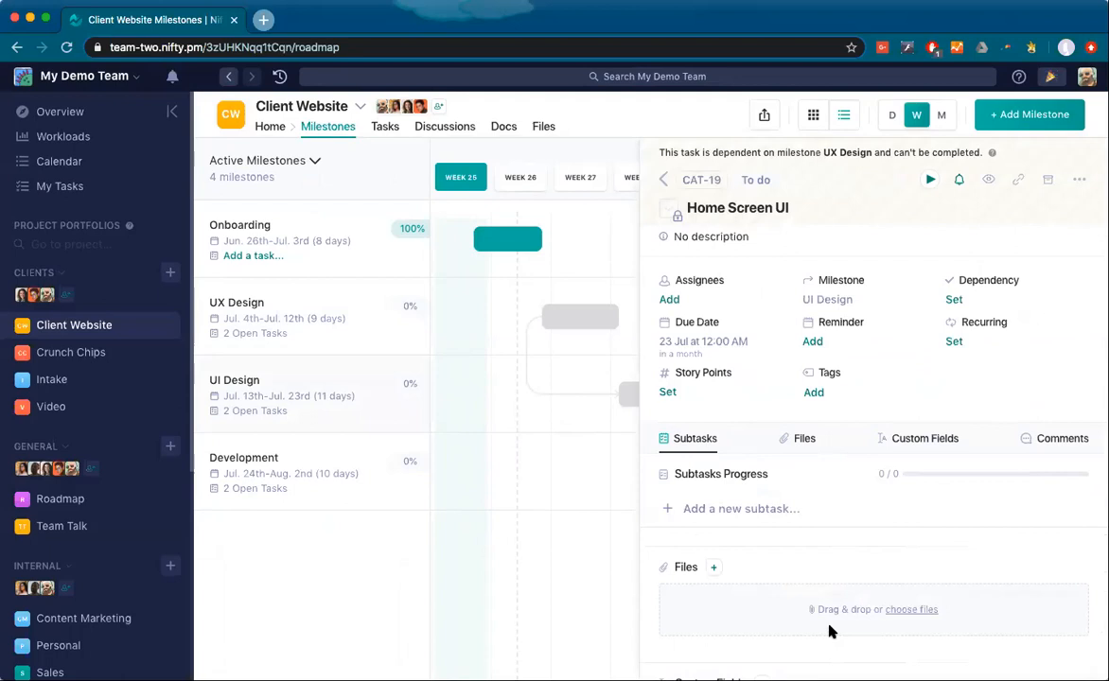
{"action": "left_click", "coordinate": [664, 179]}
Mark Home Screen UX and About Page UX complete in UX Design, then view UI Design's details
{"action": "left_click", "coordinate": [577, 316]}
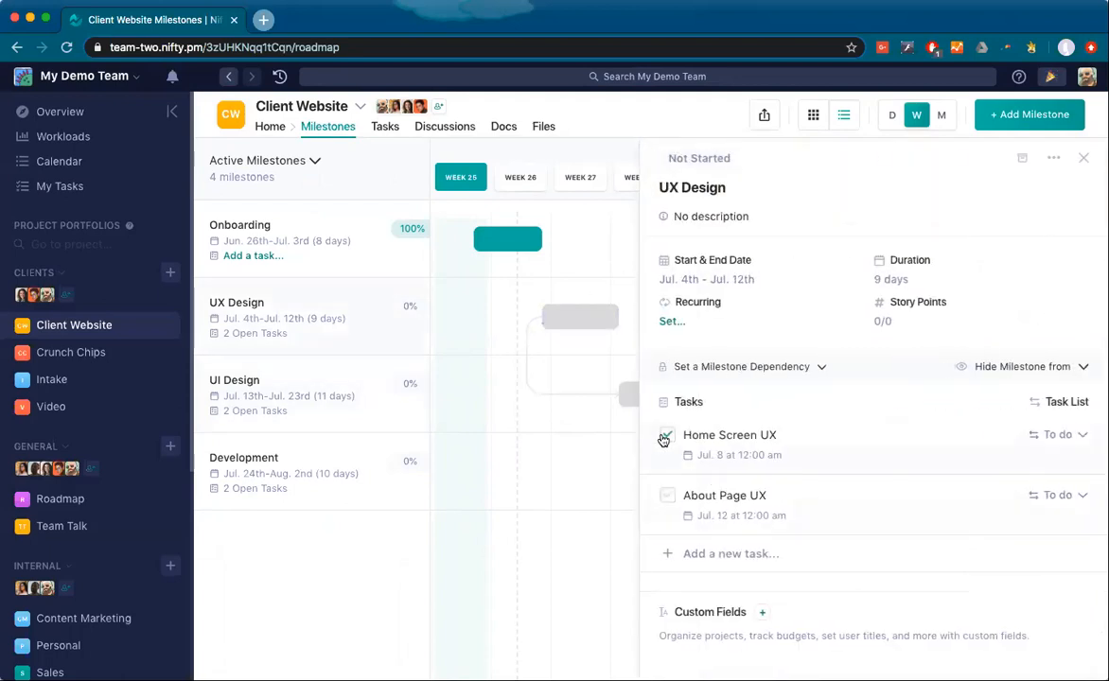
{"action": "left_click", "coordinate": [667, 436]}
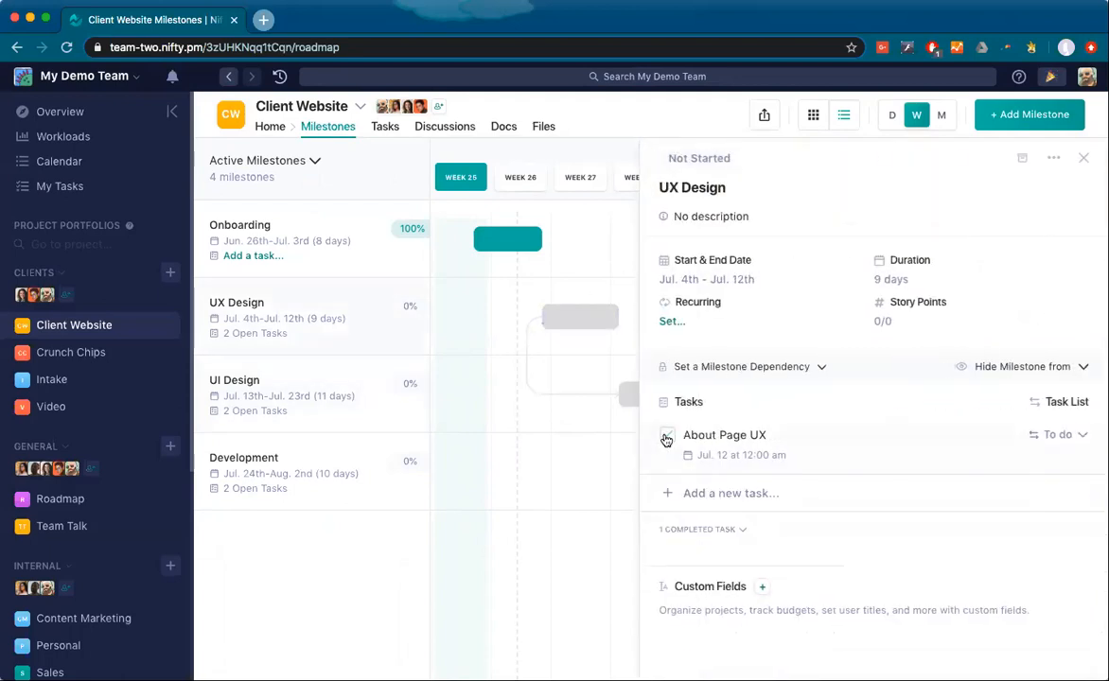
{"action": "left_click", "coordinate": [1080, 436]}
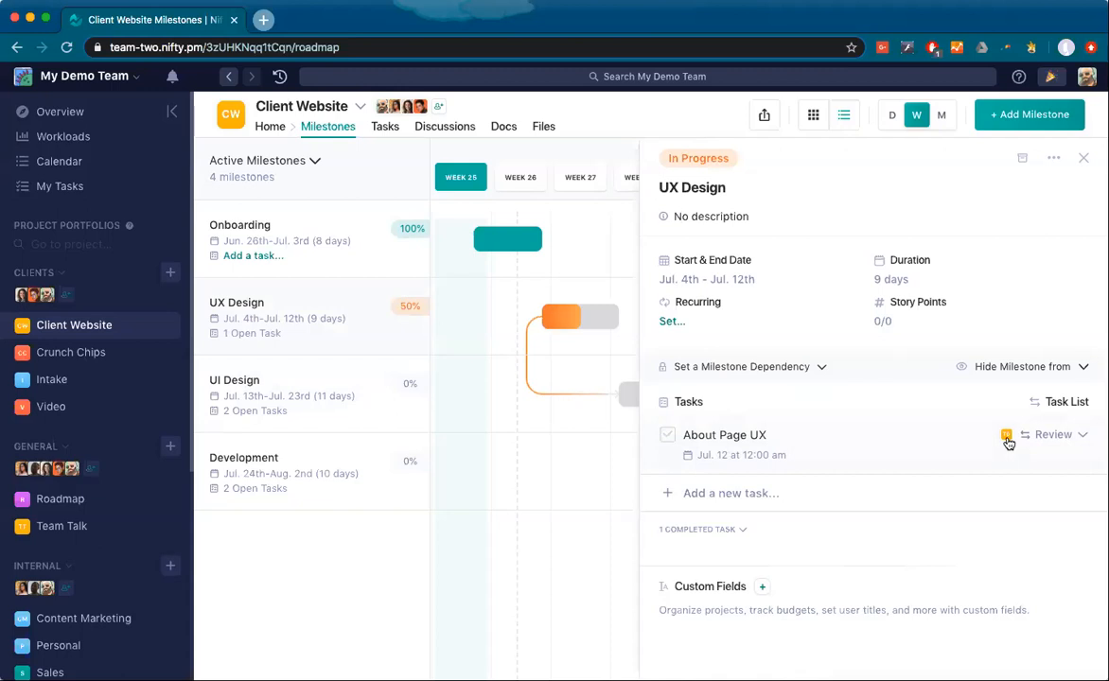
{"action": "left_click", "coordinate": [668, 436]}
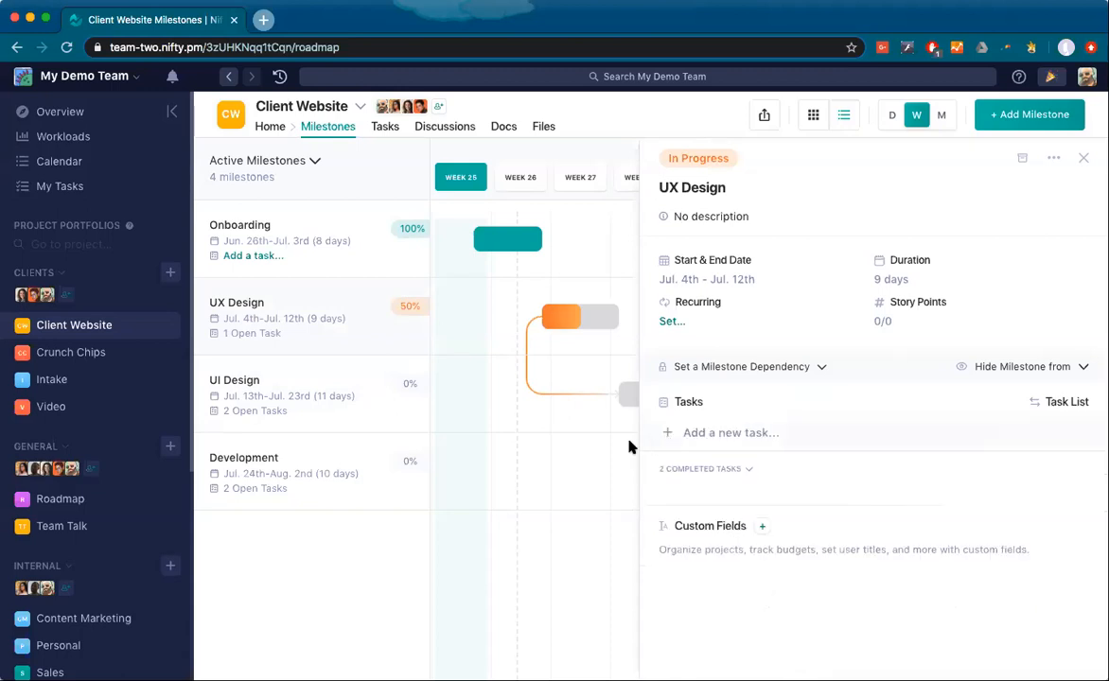
{"action": "left_click", "coordinate": [1083, 158]}
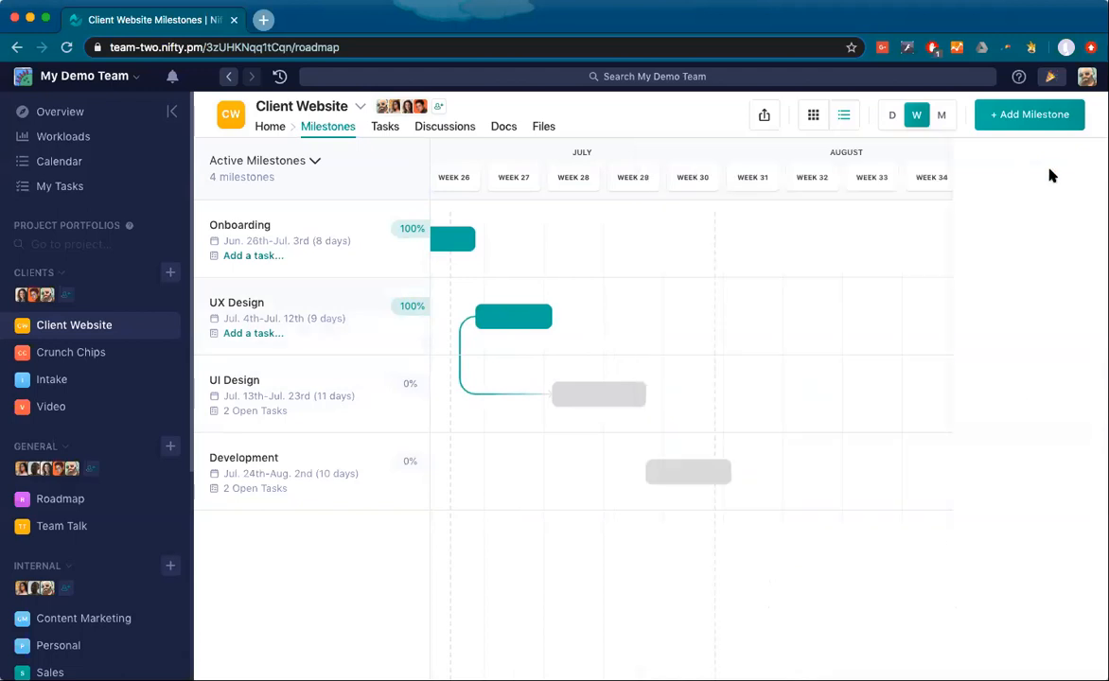
{"action": "left_click", "coordinate": [573, 387]}
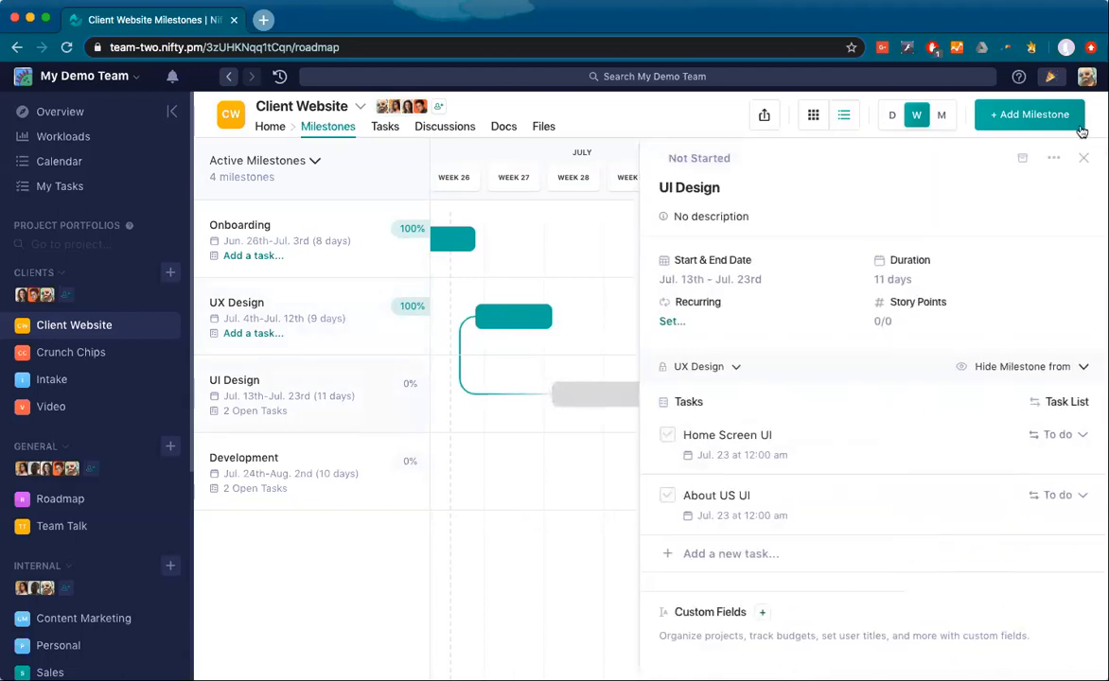
Close UI Design, show Client Website's tasks as a Kanban board, and open Home Screen UI
{"action": "left_click", "coordinate": [1083, 158]}
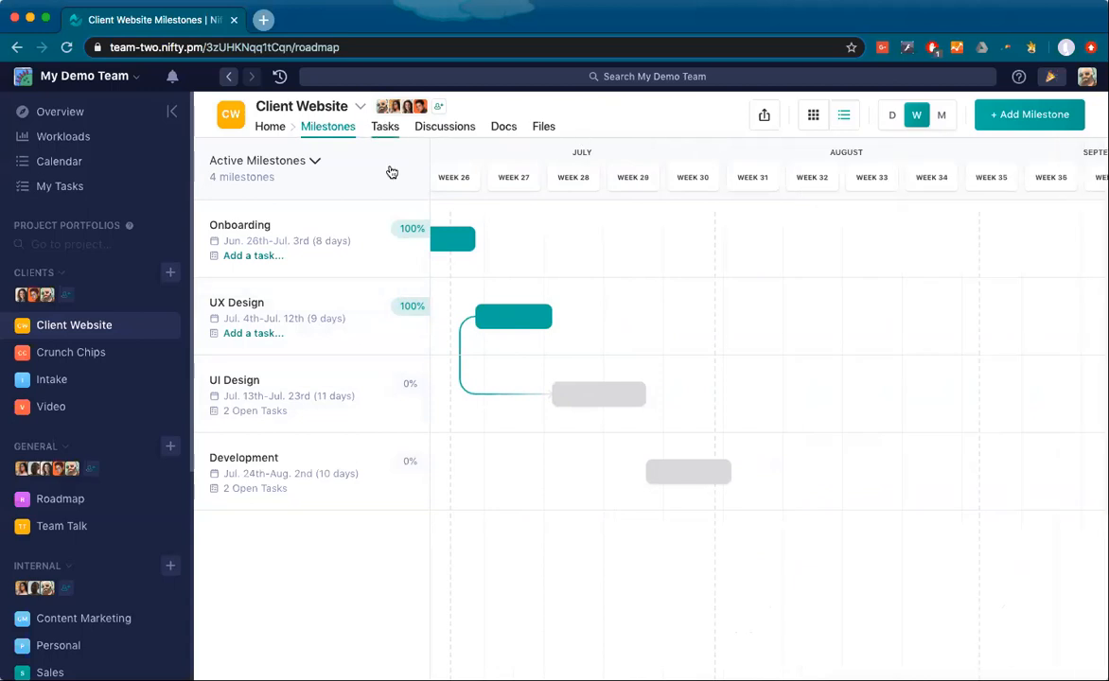
{"action": "left_click", "coordinate": [384, 126]}
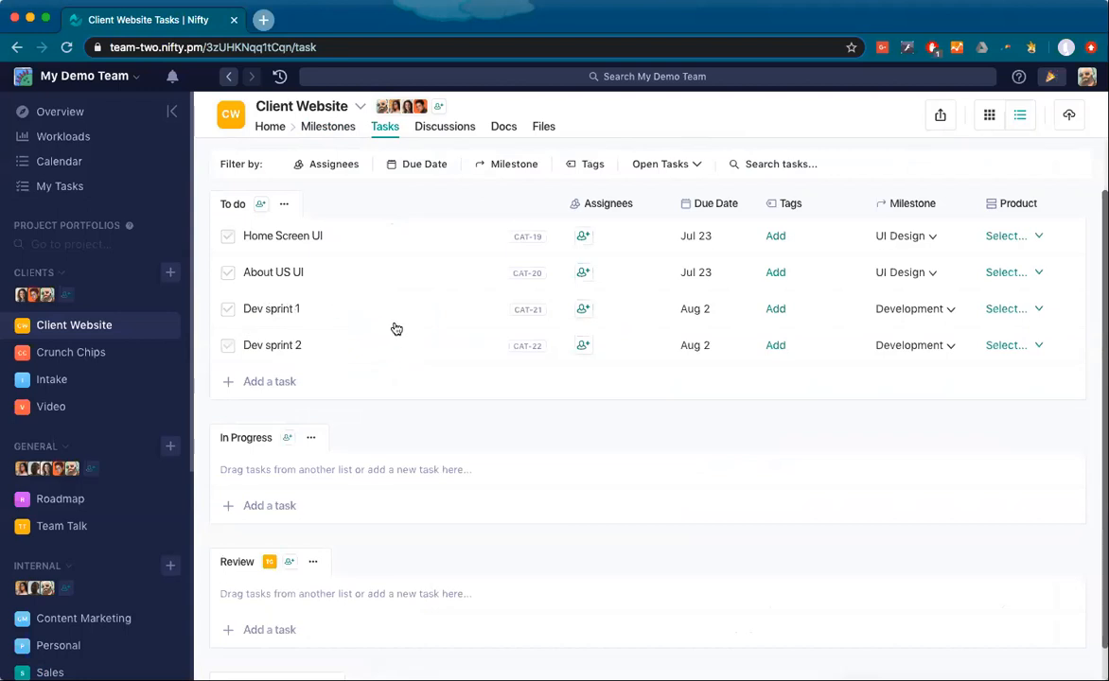
{"action": "left_click", "coordinate": [988, 123]}
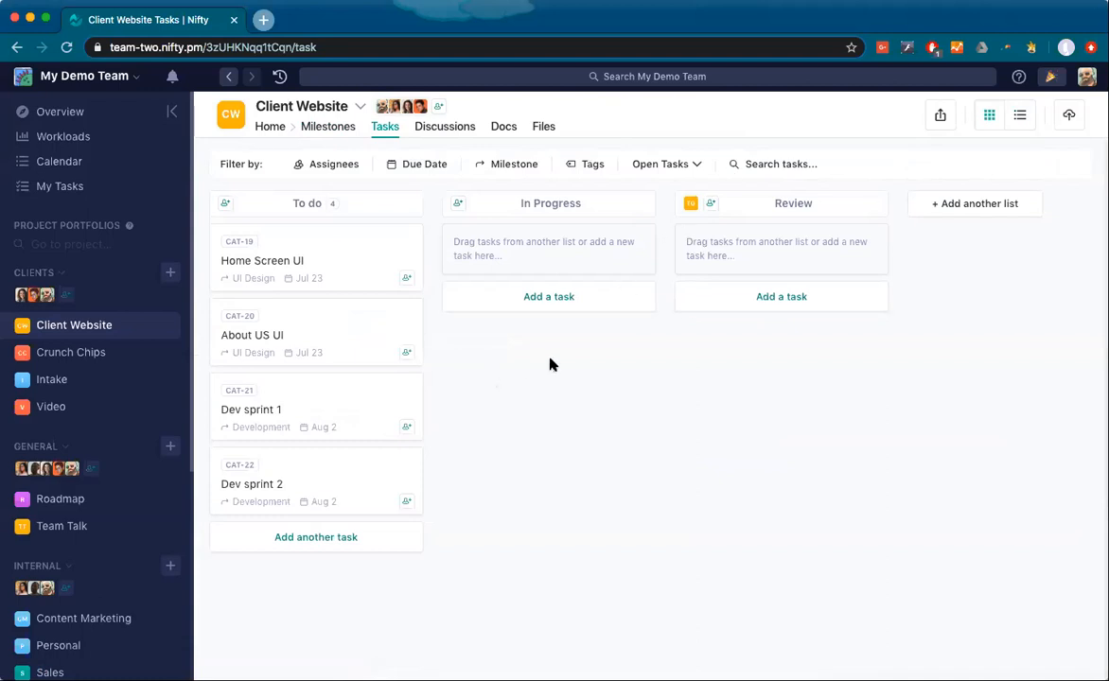
{"action": "left_click", "coordinate": [348, 263]}
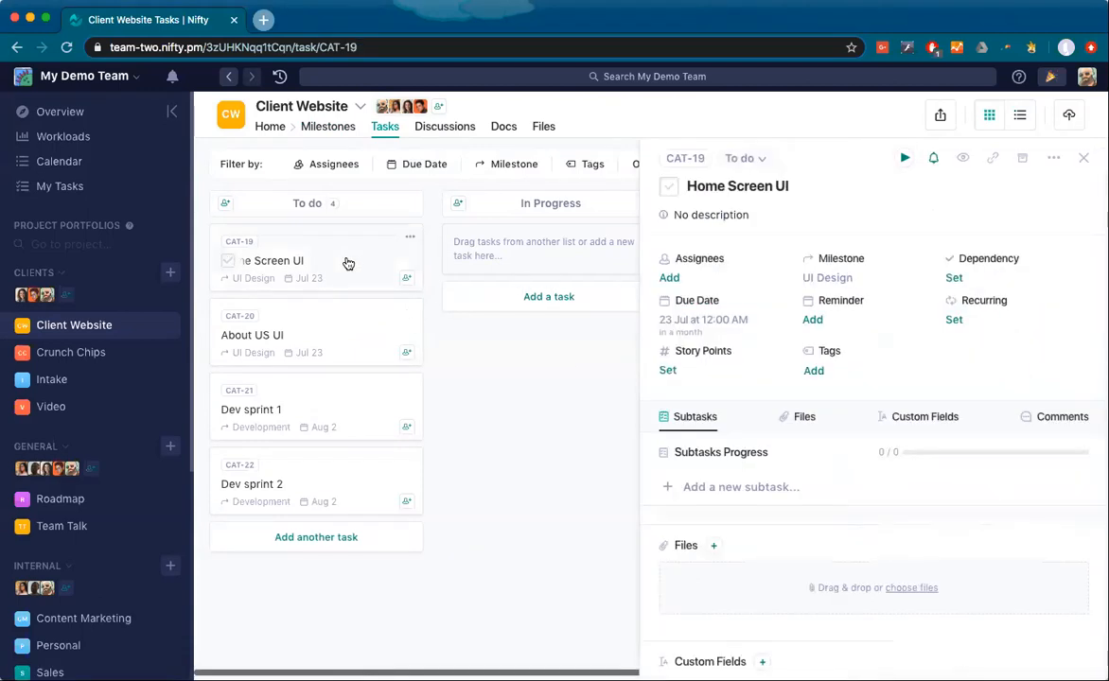
Log 01:00:01 of tracked time on Home Screen UI, review the time log, then close the task
{"action": "left_click", "coordinate": [905, 161]}
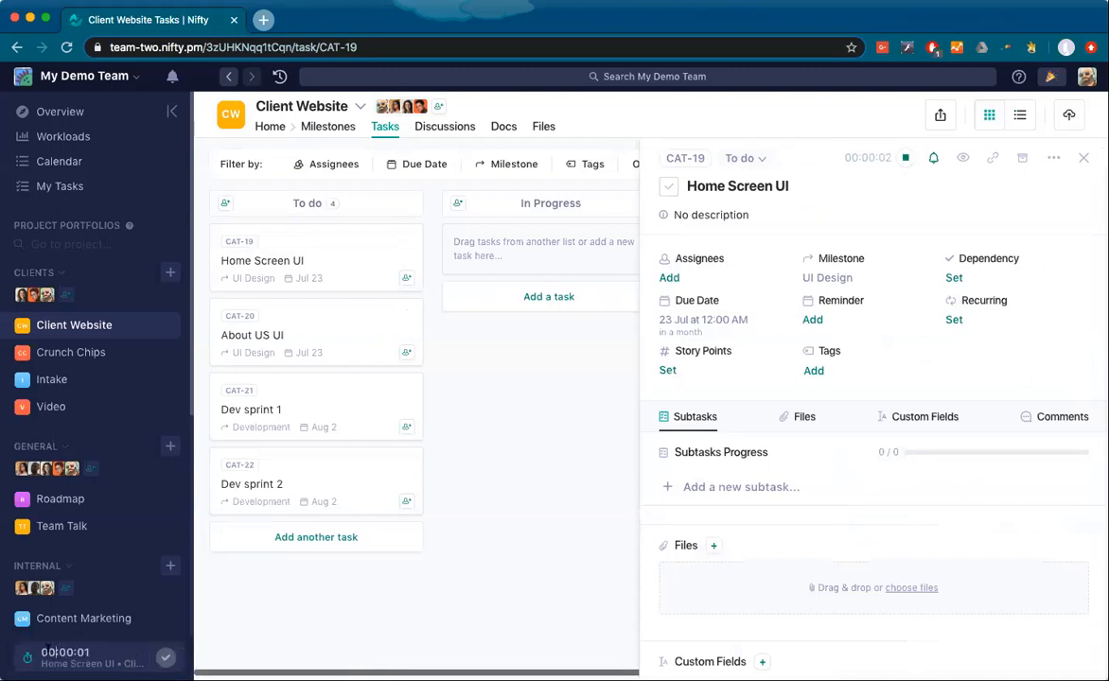
{"action": "key", "text": "Return"}
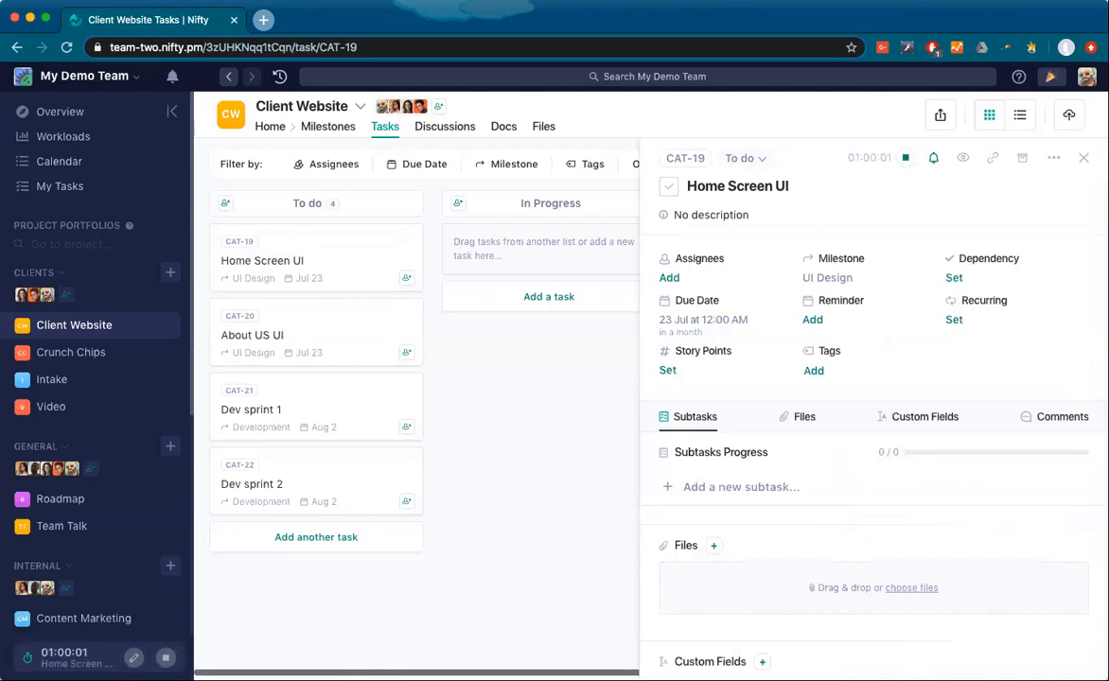
{"action": "left_click", "coordinate": [166, 657]}
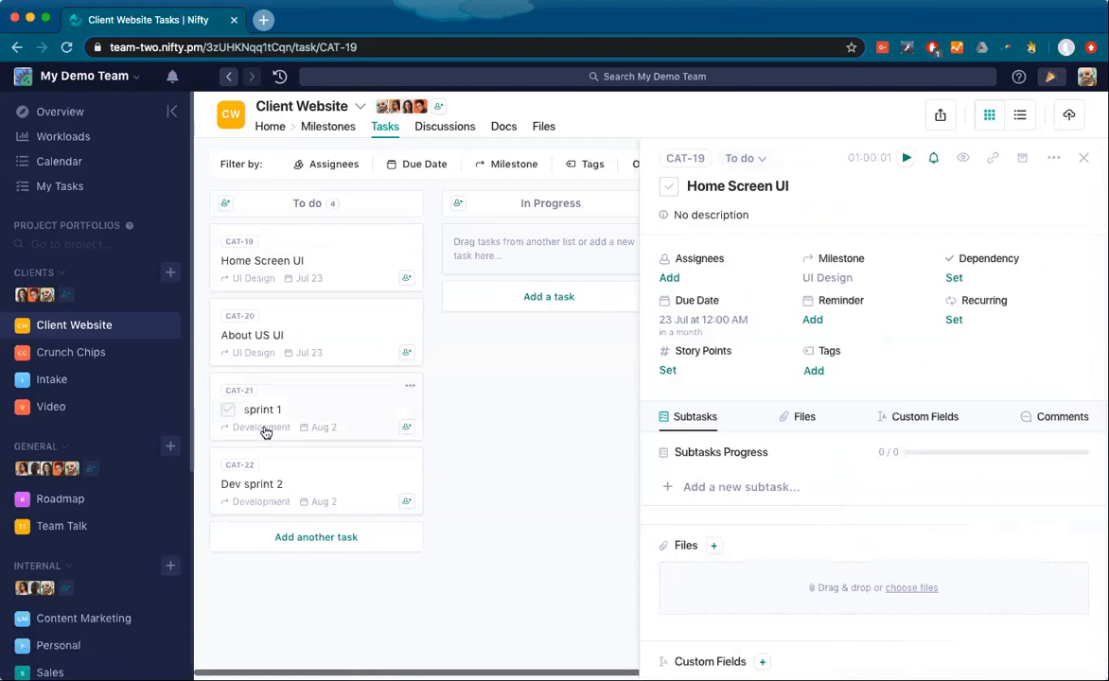
{"action": "left_click", "coordinate": [869, 158]}
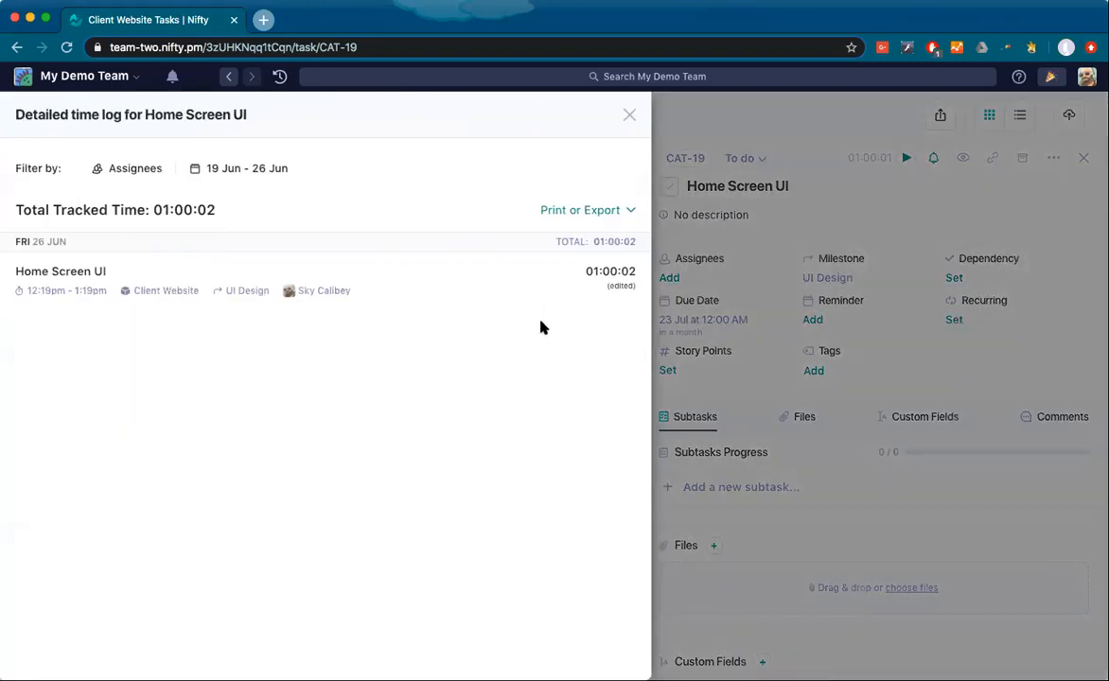
{"action": "left_click", "coordinate": [630, 114]}
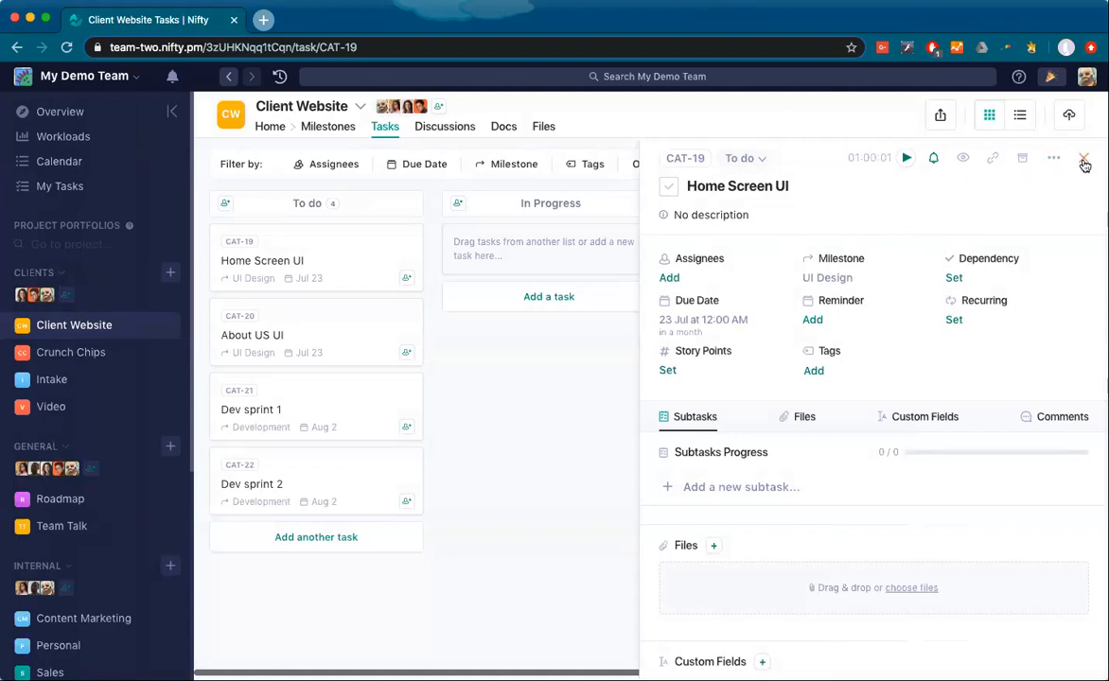
{"action": "left_click", "coordinate": [1084, 161]}
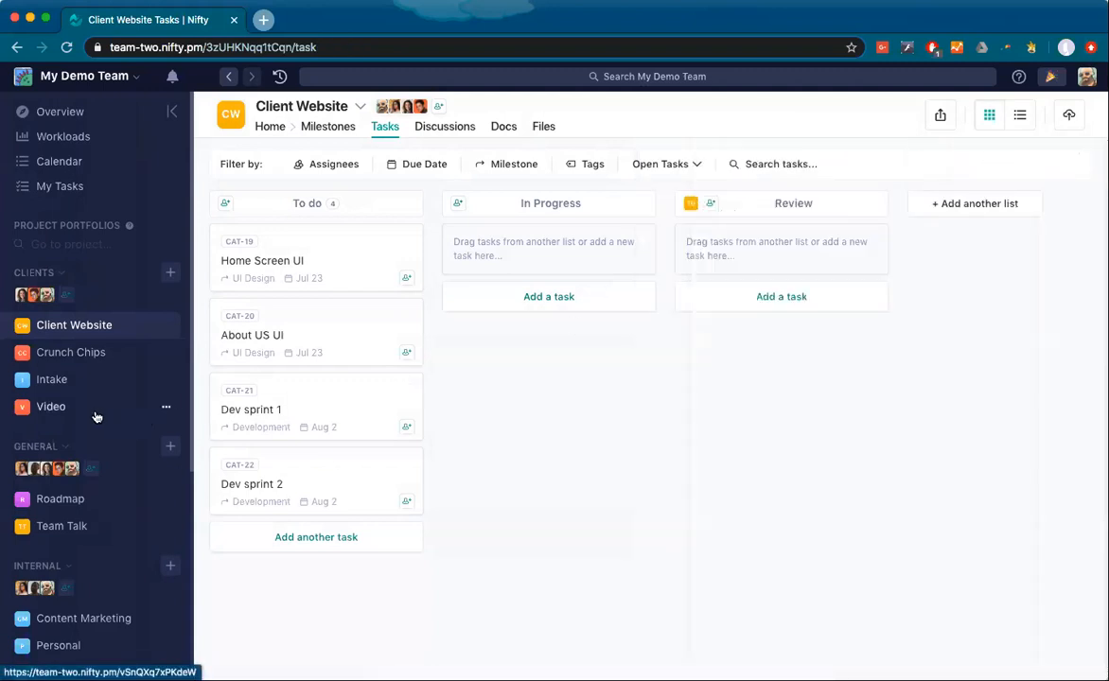
Create a new blank client project named 'Building Maintenance'
{"action": "left_click", "coordinate": [167, 278]}
{"action": "left_click", "coordinate": [376, 157]}
{"action": "type", "text": "Building "}
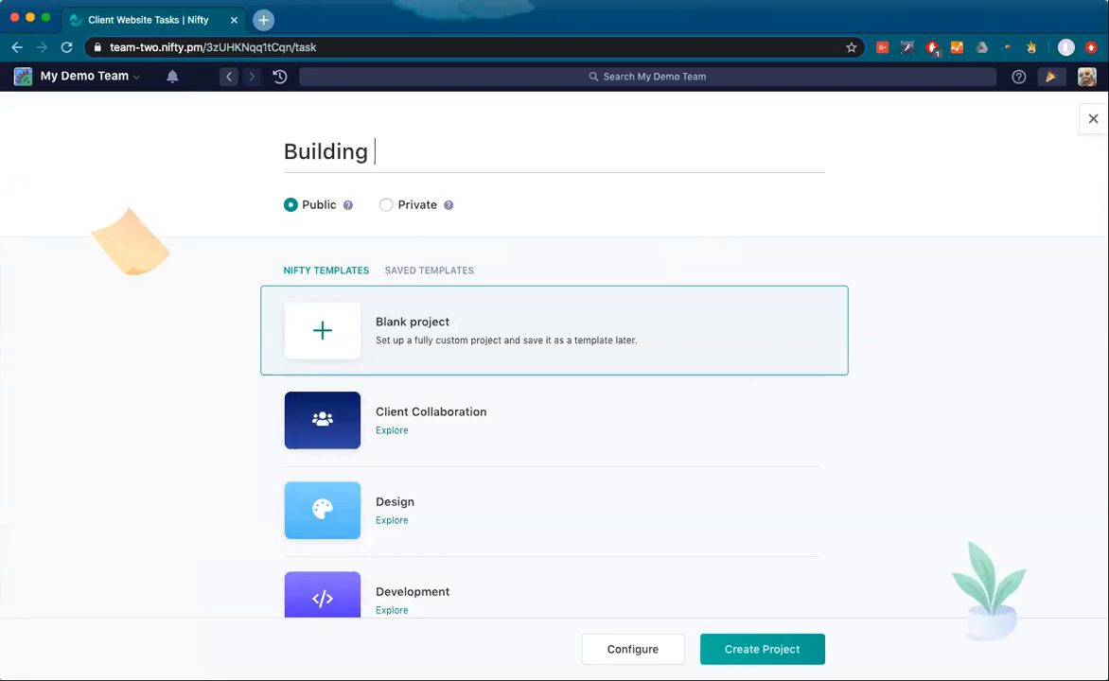
{"action": "type", "text": "Mainten"}
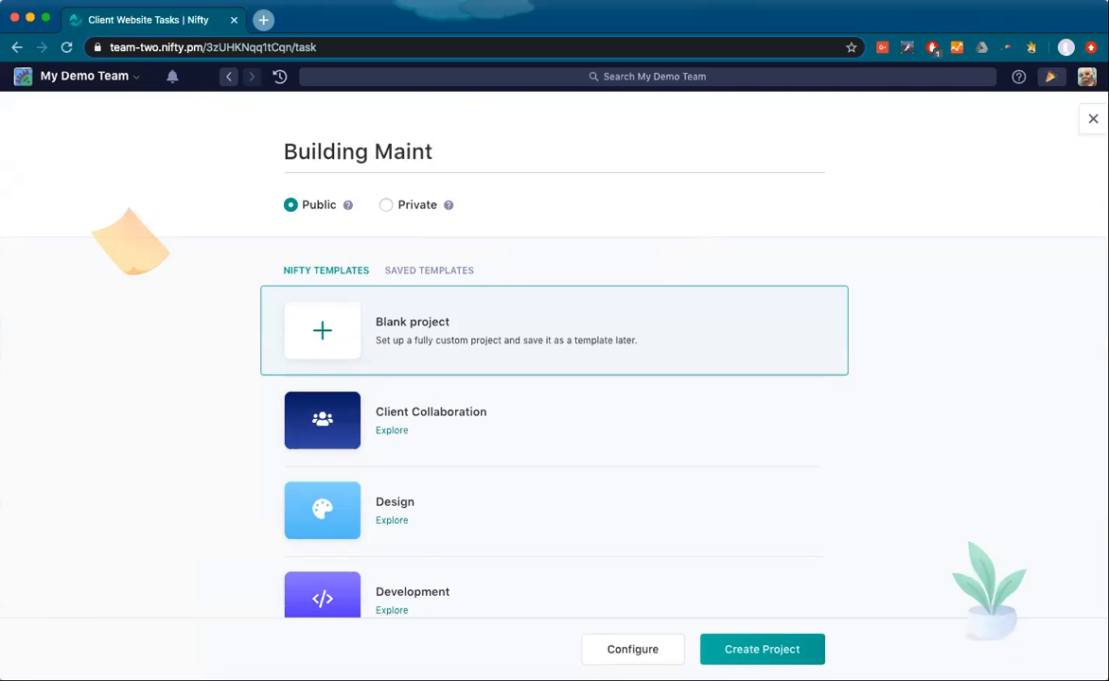
{"action": "key", "text": "BackSpace"}
{"action": "key", "text": "BackSpace"}
{"action": "type", "text": "anance"}
{"action": "key", "text": "BackSpace"}
{"action": "key", "text": "BackSpace"}
{"action": "key", "text": "BackSpace"}
{"action": "key", "text": "BackSpace"}
{"action": "key", "text": "BackSpace"}
{"action": "key", "text": "BackSpace"}
{"action": "key", "text": "BackSpace"}
{"action": "type", "text": "tenance"}
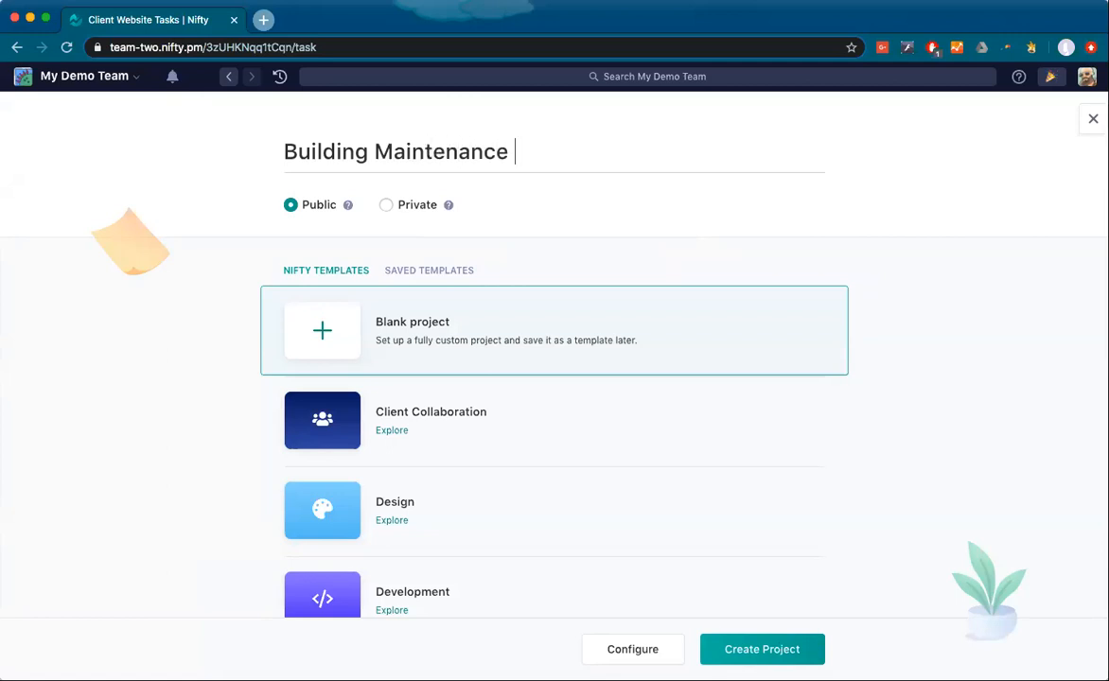
{"action": "left_click", "coordinate": [774, 649]}
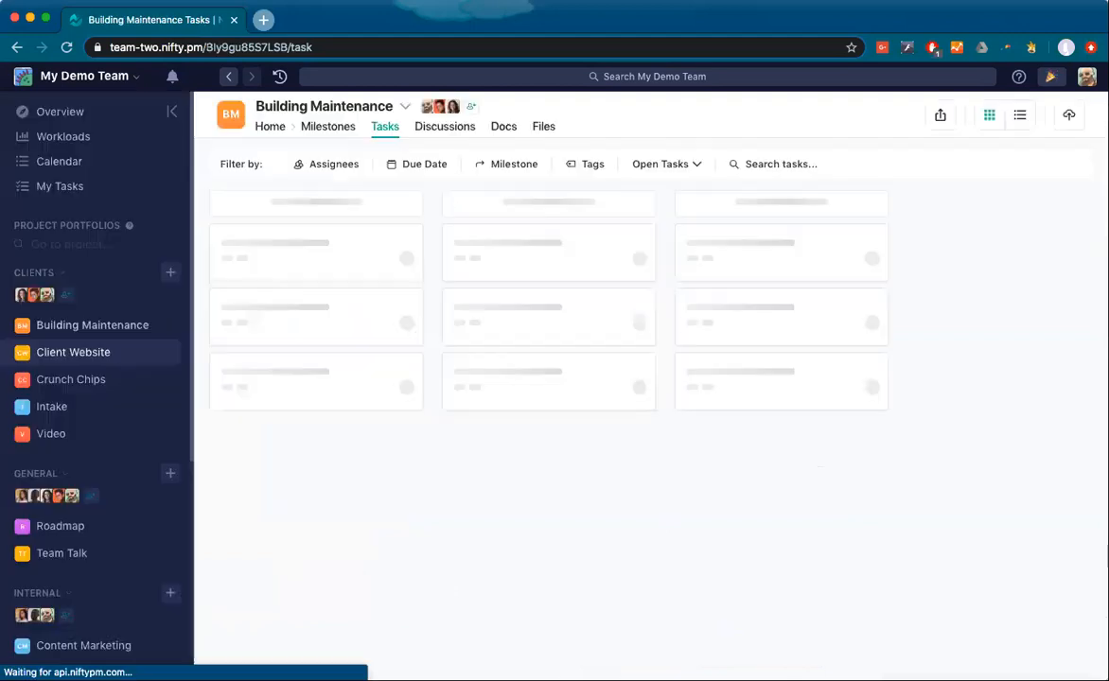
Show the new project's tasks as a board and add an Electrician list
{"action": "left_click", "coordinate": [989, 115]}
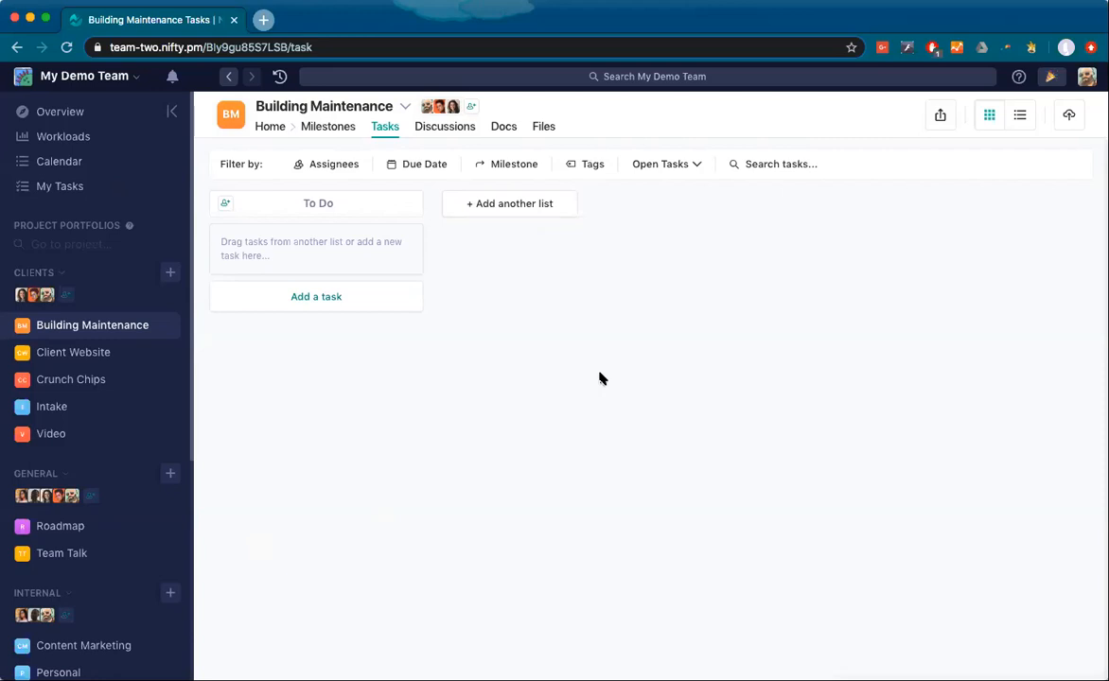
{"action": "left_click", "coordinate": [535, 205]}
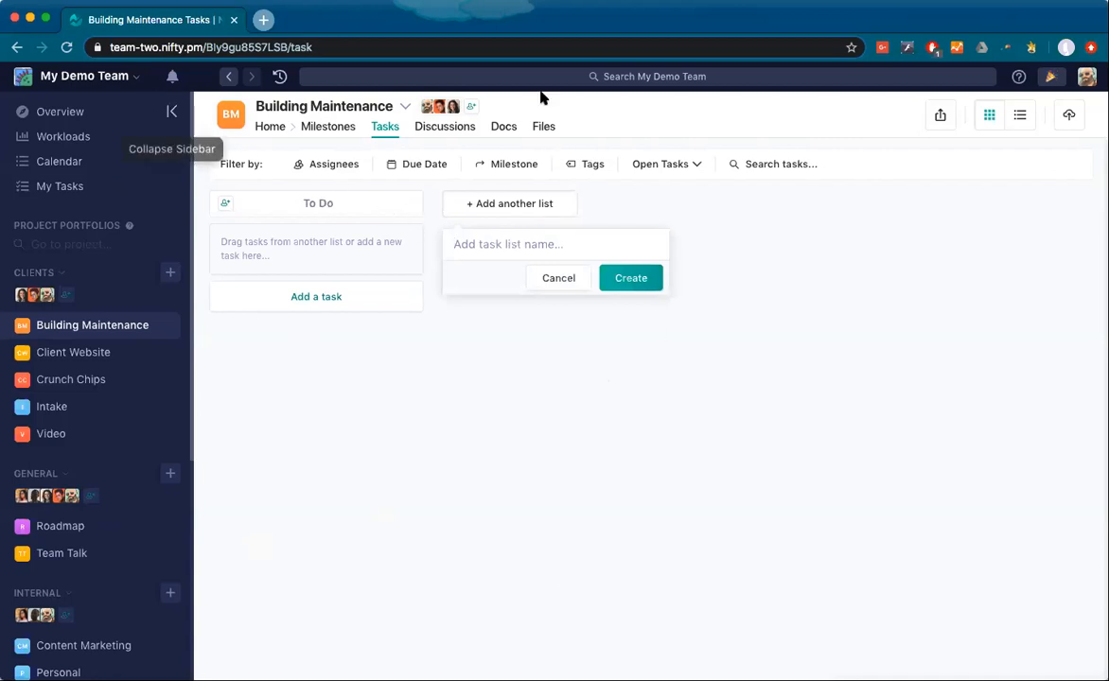
{"action": "type", "text": "Electrician"}
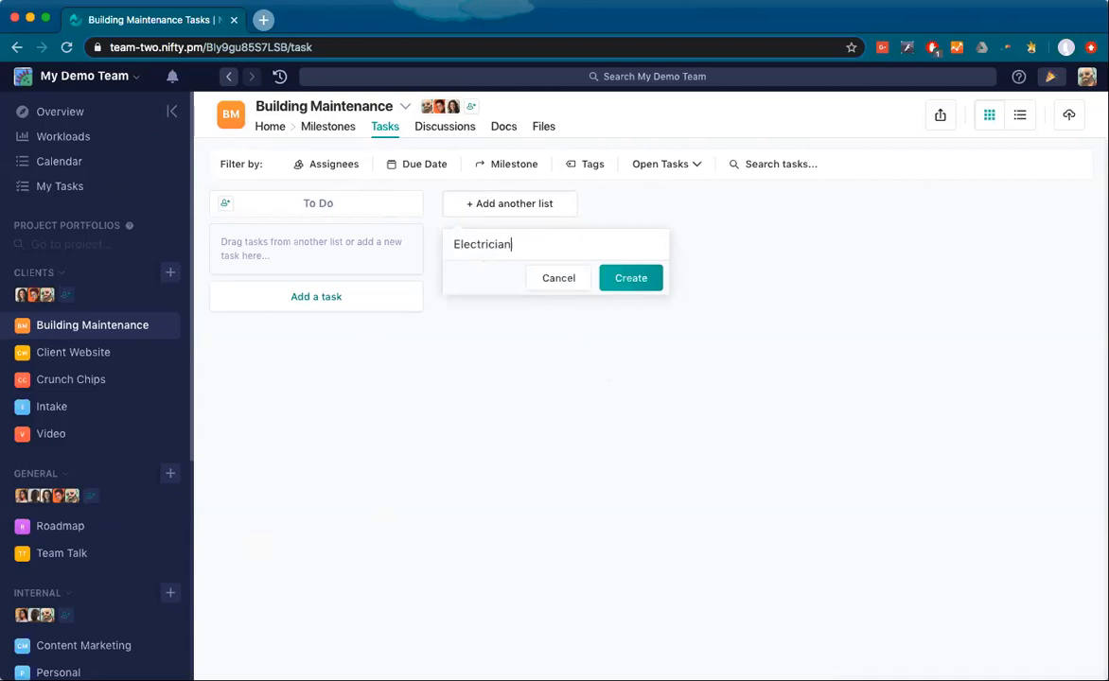
{"action": "left_click", "coordinate": [628, 278]}
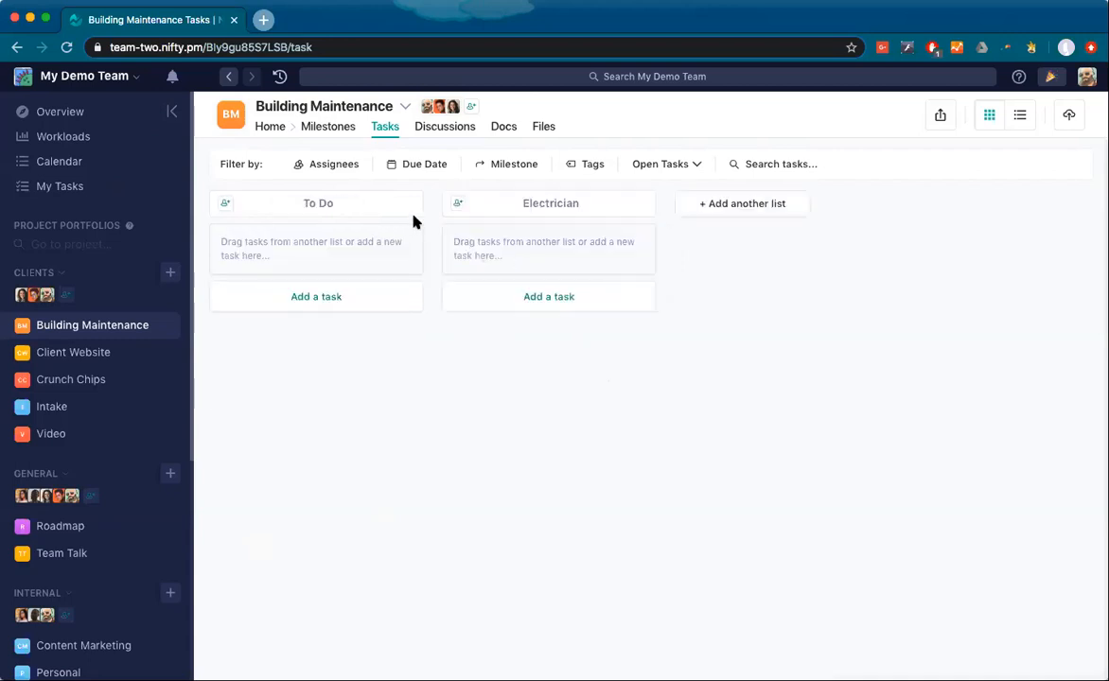
Rename the To Do list to Plummer
{"action": "left_click", "coordinate": [407, 204]}
{"action": "left_click", "coordinate": [423, 262]}
{"action": "triple_click", "coordinate": [317, 205]}
{"action": "type", "text": "Plummer"}
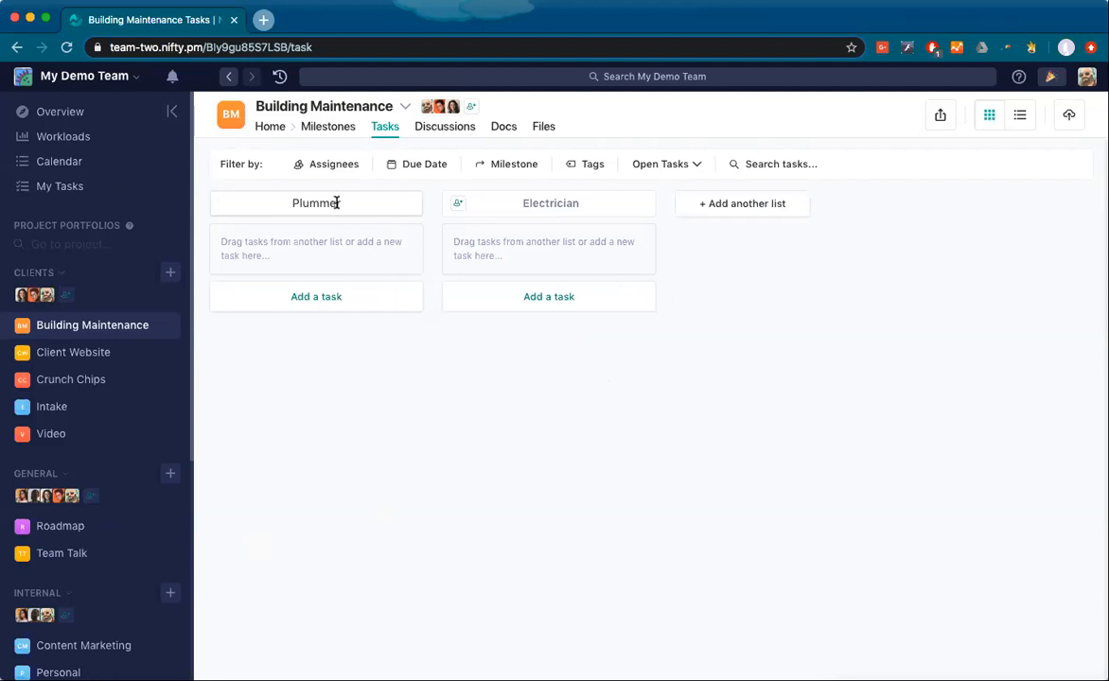
{"action": "left_click", "coordinate": [450, 411]}
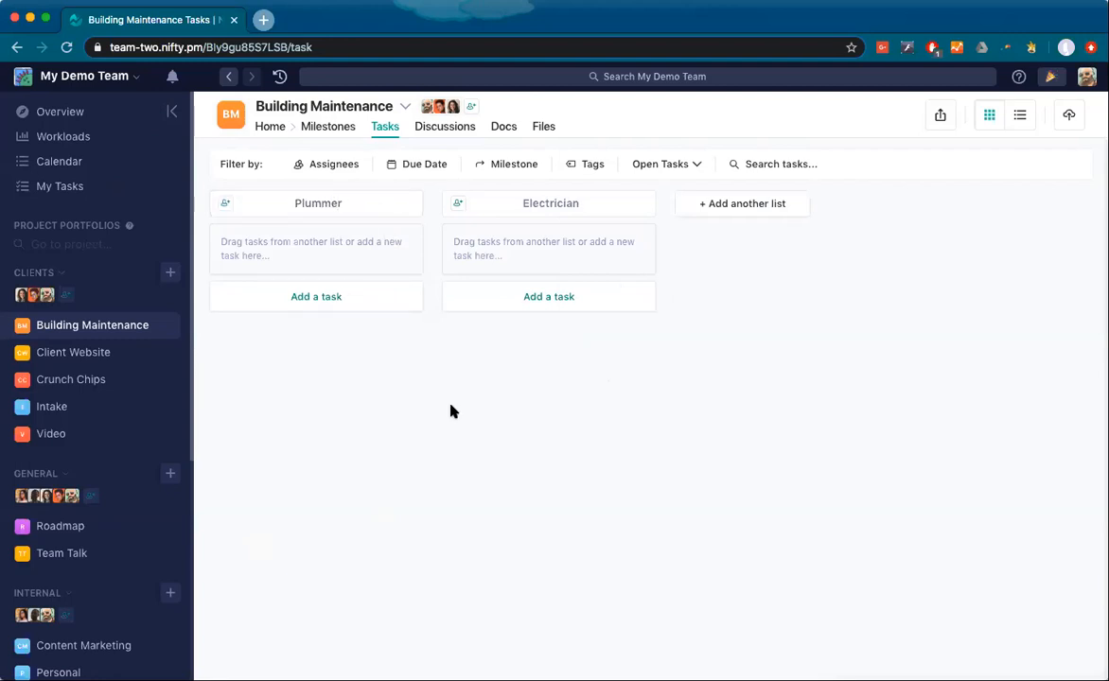
{"action": "left_click", "coordinate": [743, 203]}
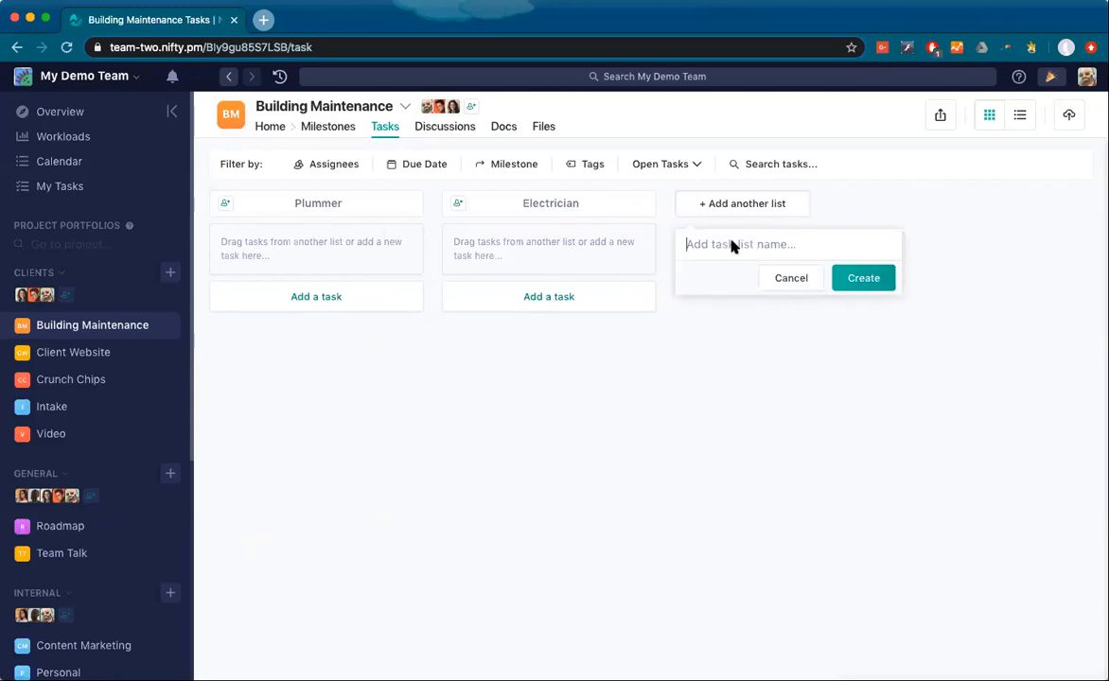
Discard the empty new list and add 'Unit 4B Toilet Checkout' to the Plummer list
{"action": "left_click", "coordinate": [791, 278]}
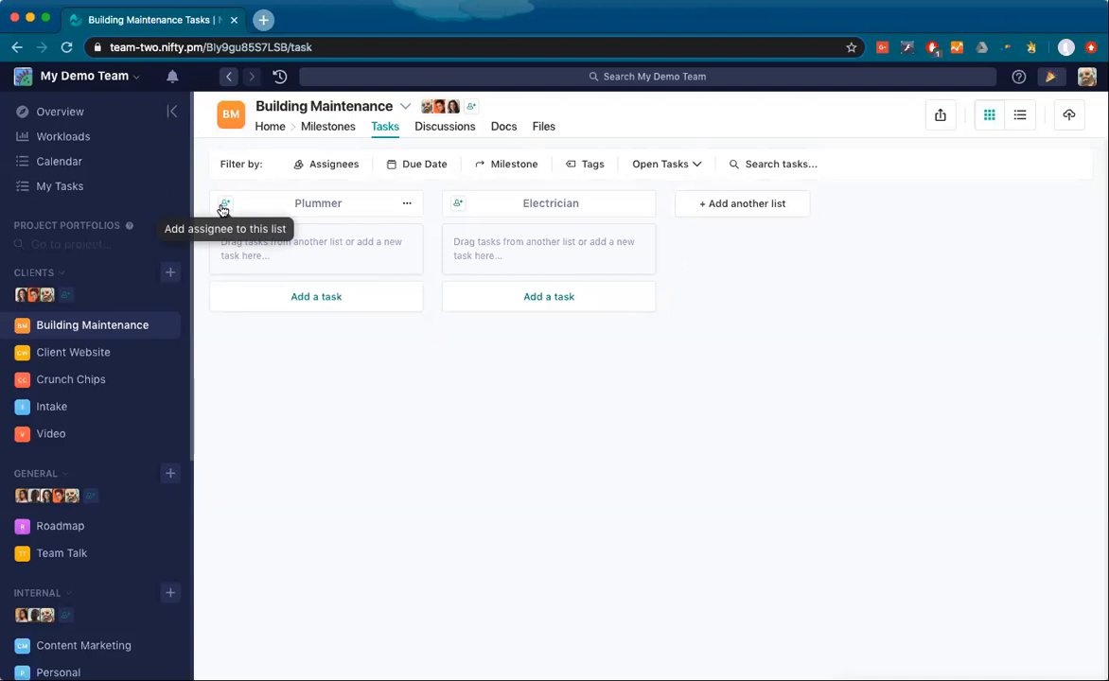
{"action": "left_click", "coordinate": [321, 302]}
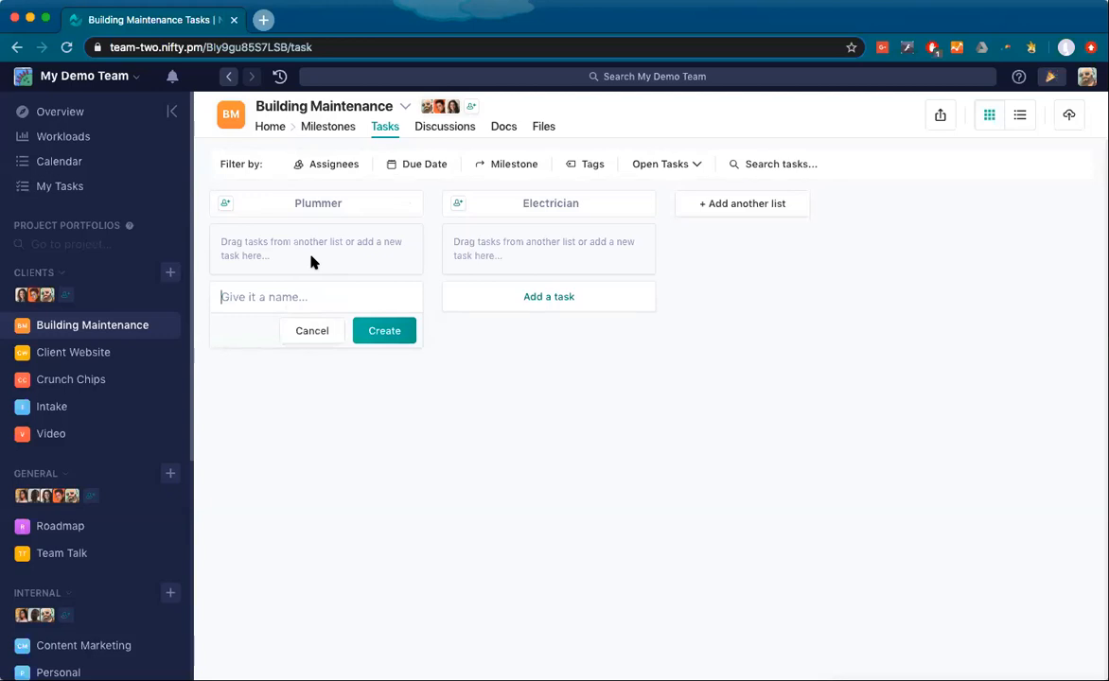
{"action": "type", "text": "Unit 4B"}
{"action": "left_click_drag", "start_coordinate": [290, 294], "coordinate": [193, 297]}
{"action": "left_click", "coordinate": [285, 297]}
{"action": "type", "text": "Toilet Checkout"}
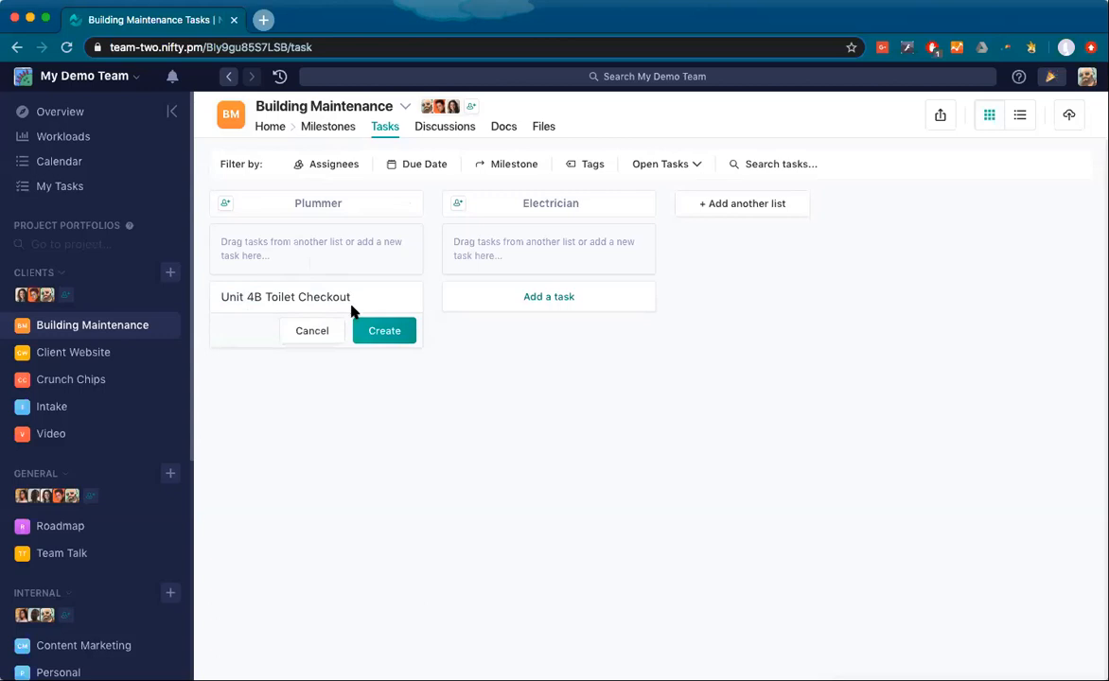
{"action": "left_click", "coordinate": [384, 330]}
Add 'Unit 4B Order new toilet' and 'Unit 4B Install toilet' tasks to Plummer
{"action": "left_click", "coordinate": [296, 313]}
{"action": "type", "text": "Unit 4B Order new toilet"}
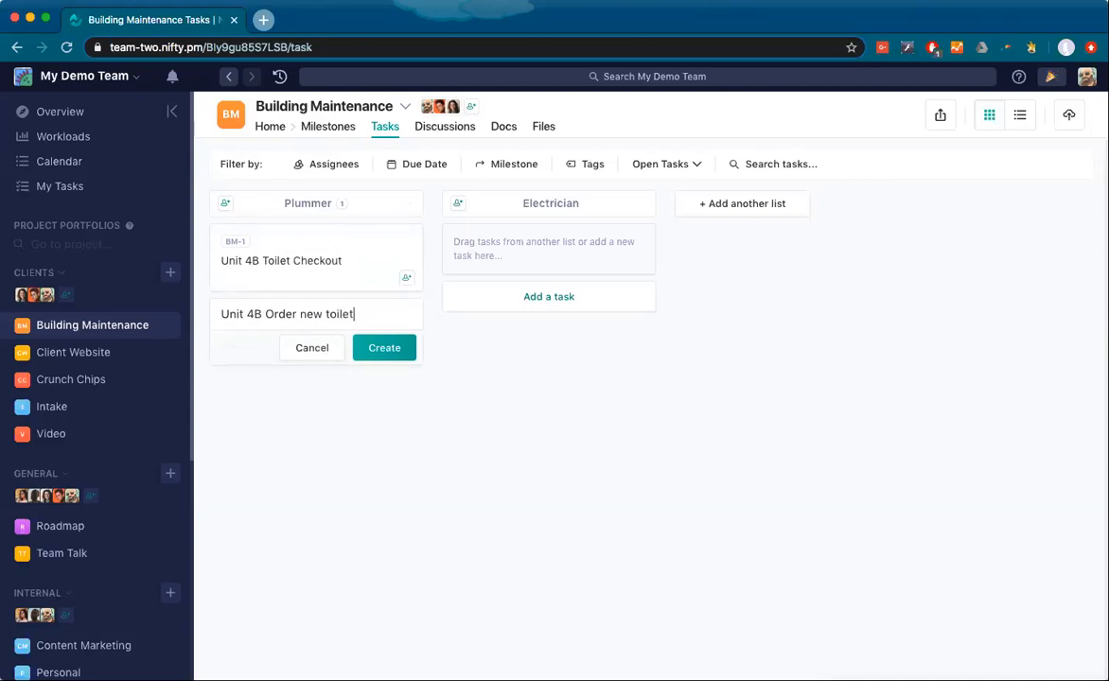
{"action": "left_click", "coordinate": [385, 349]}
{"action": "left_click", "coordinate": [273, 389]}
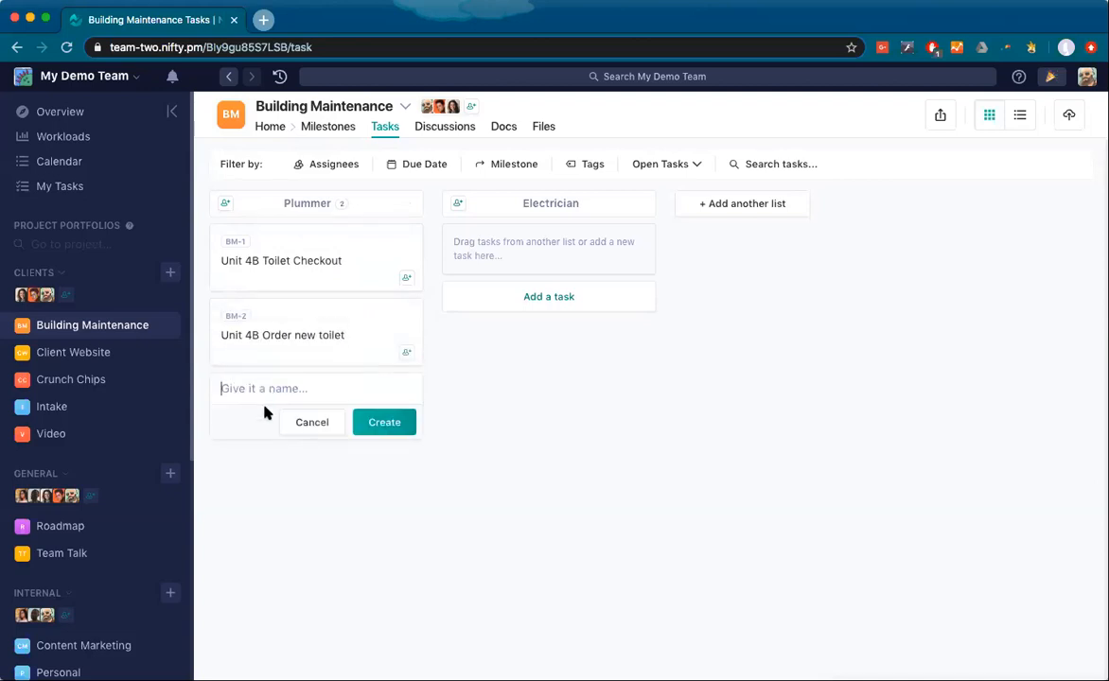
{"action": "type", "text": "Unit 4B Install to"}
{"action": "type", "text": "t"}
{"action": "left_click", "coordinate": [382, 424]}
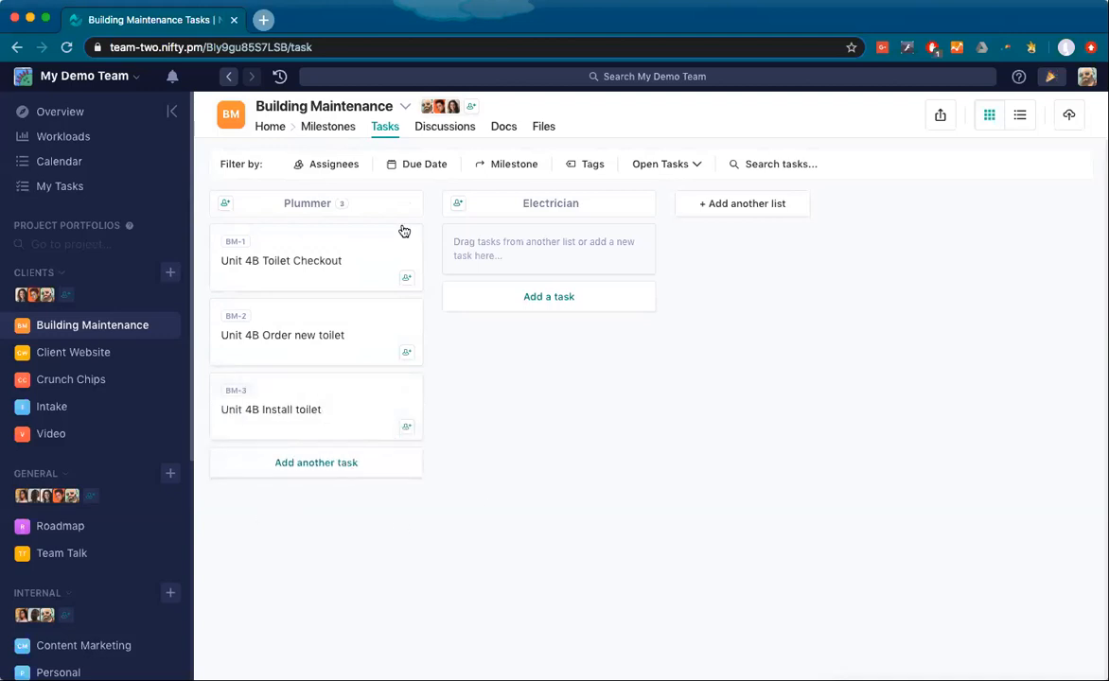
Assign the Plummer task list to a team member from the assignee dropdown
{"action": "left_click", "coordinate": [226, 203]}
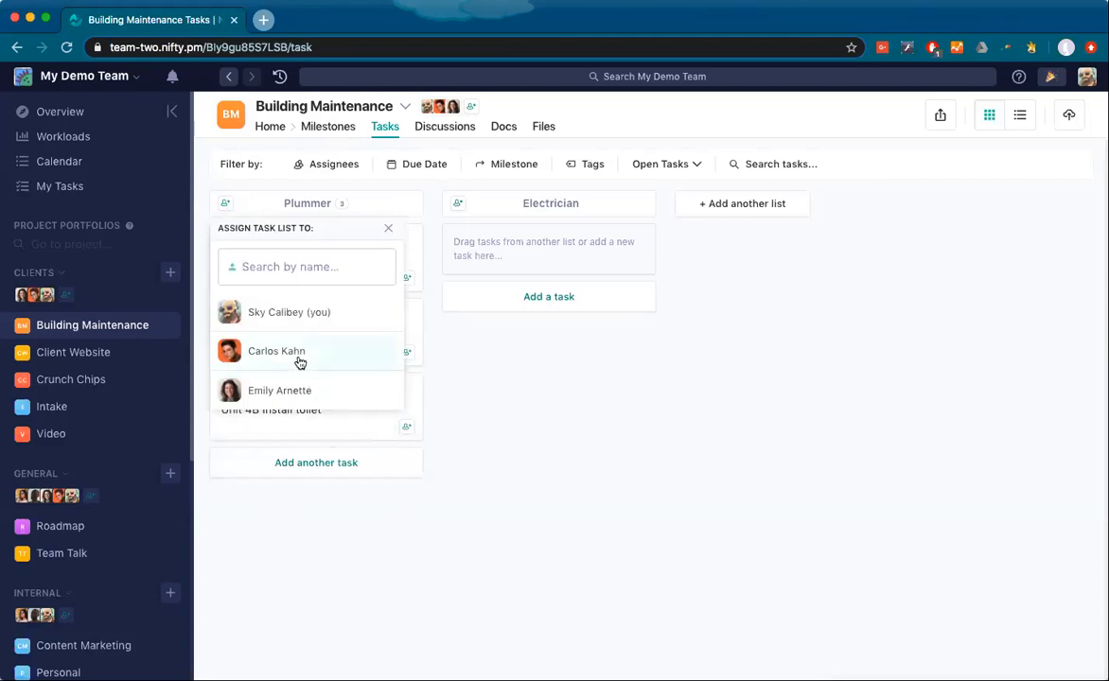
{"action": "left_click", "coordinate": [364, 357]}
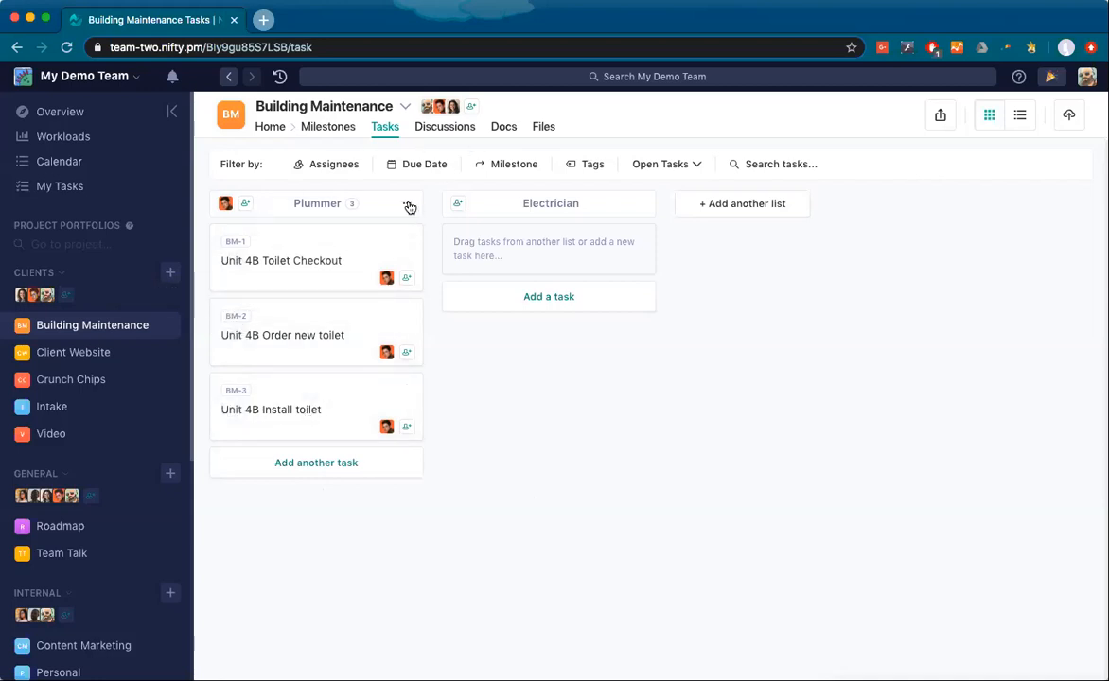
{"action": "left_click", "coordinate": [408, 205]}
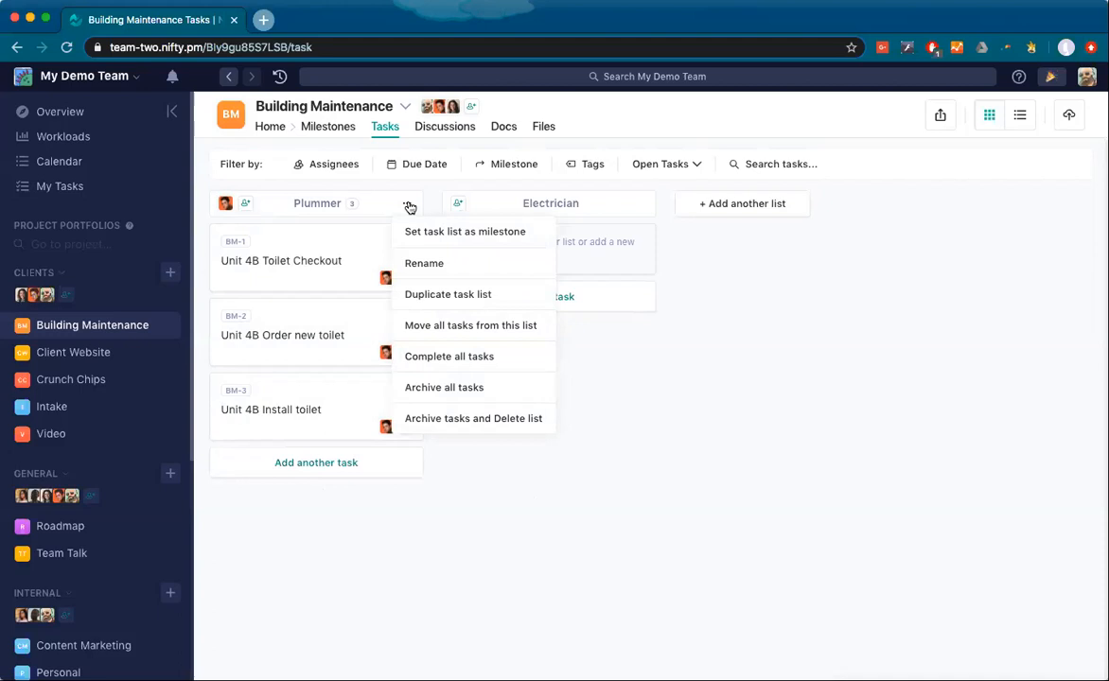
Set Plummer as a milestone and confirm on the timeline it runs Jun. 26th–Jul. 3rd
{"action": "left_click", "coordinate": [506, 233]}
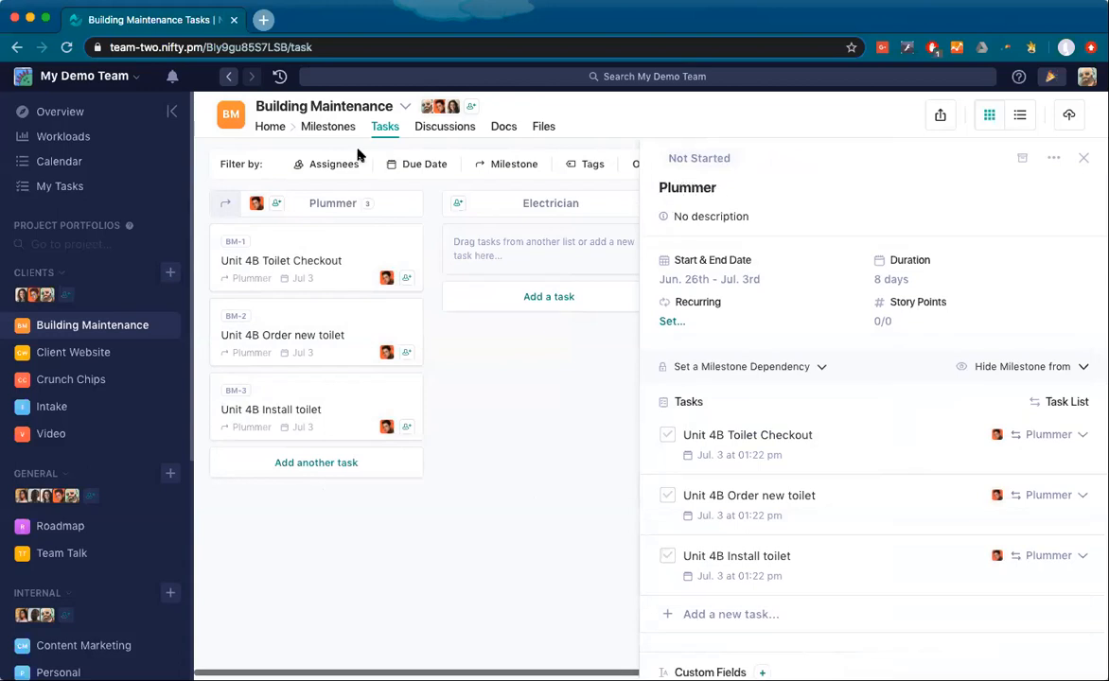
{"action": "left_click", "coordinate": [330, 129]}
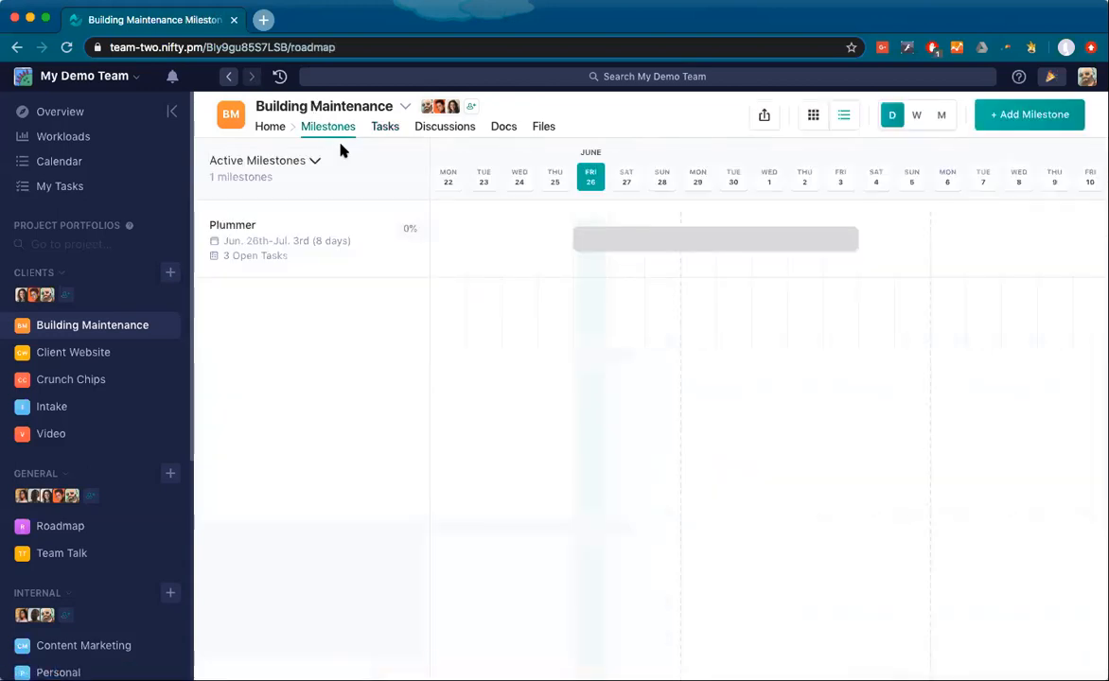
{"action": "left_click", "coordinate": [691, 241]}
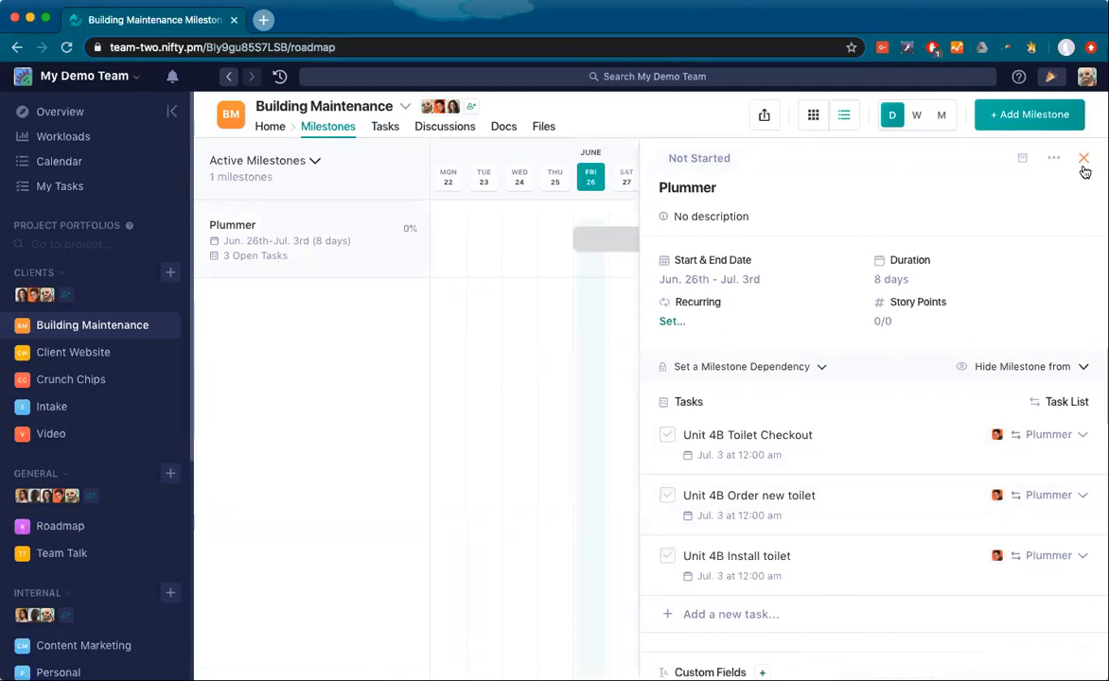
{"action": "left_click", "coordinate": [1083, 160]}
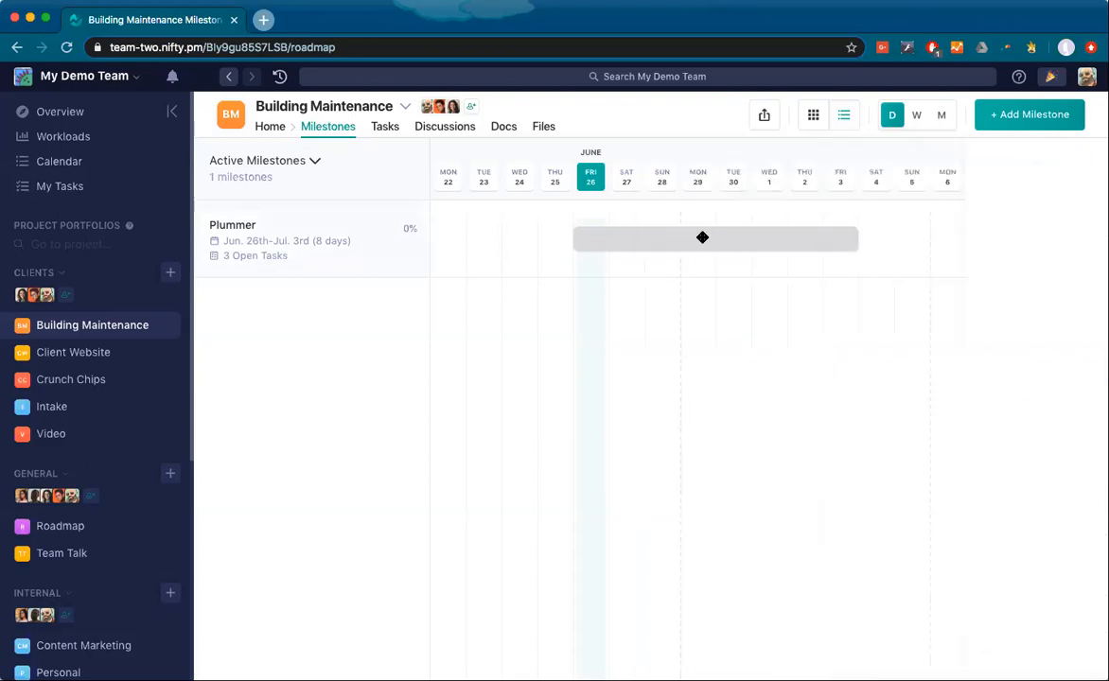
Switch to Client Website's Milestones timeline and inspect the Onboarding milestone
{"action": "left_click", "coordinate": [386, 130]}
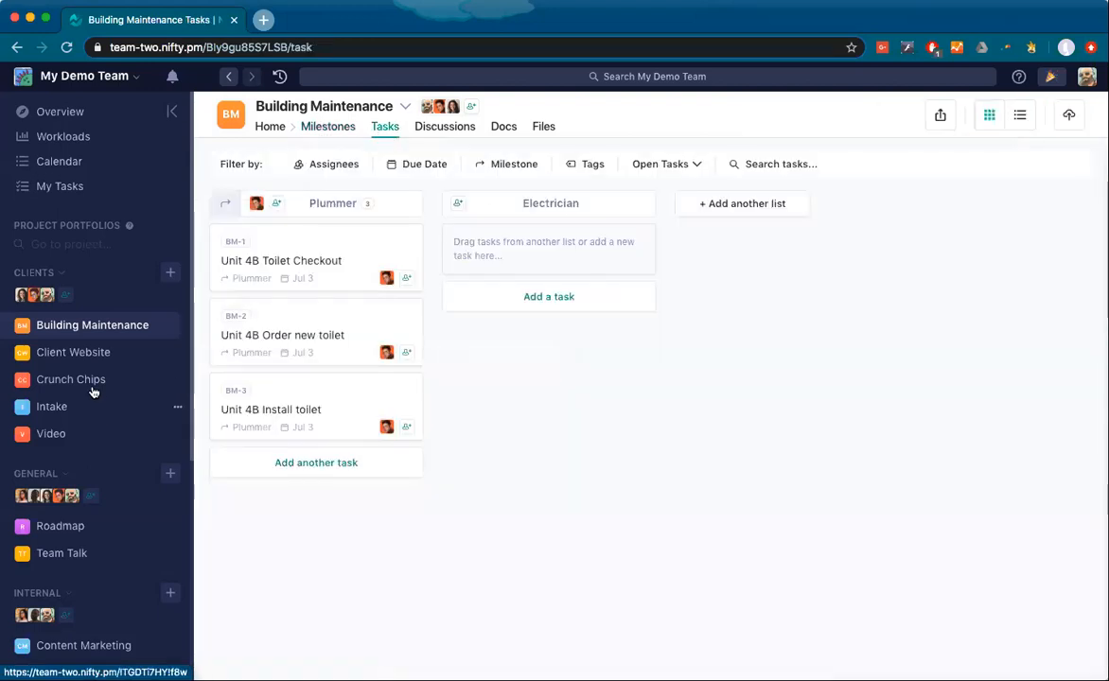
{"action": "left_click", "coordinate": [89, 358]}
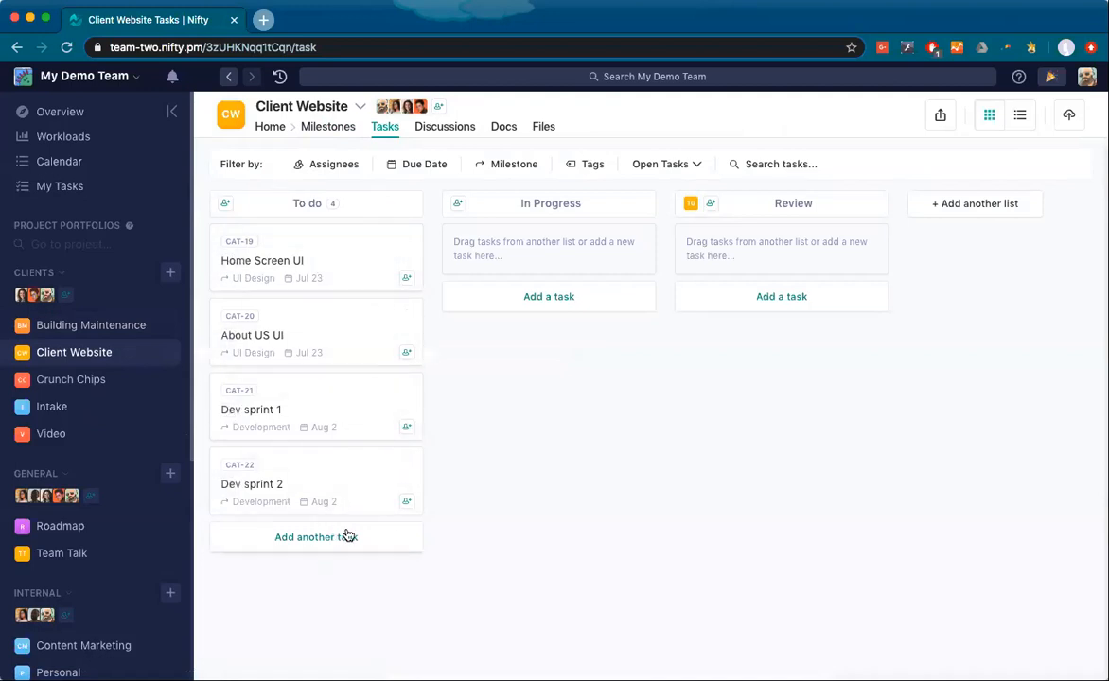
{"action": "left_click", "coordinate": [313, 127]}
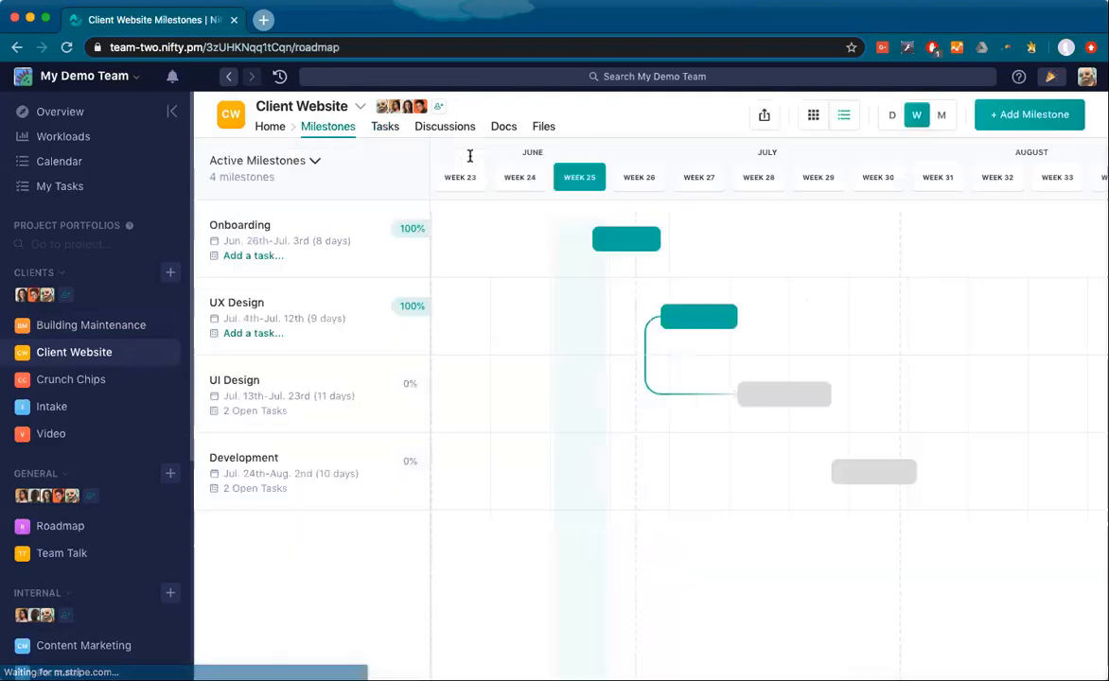
{"action": "left_click", "coordinate": [637, 241]}
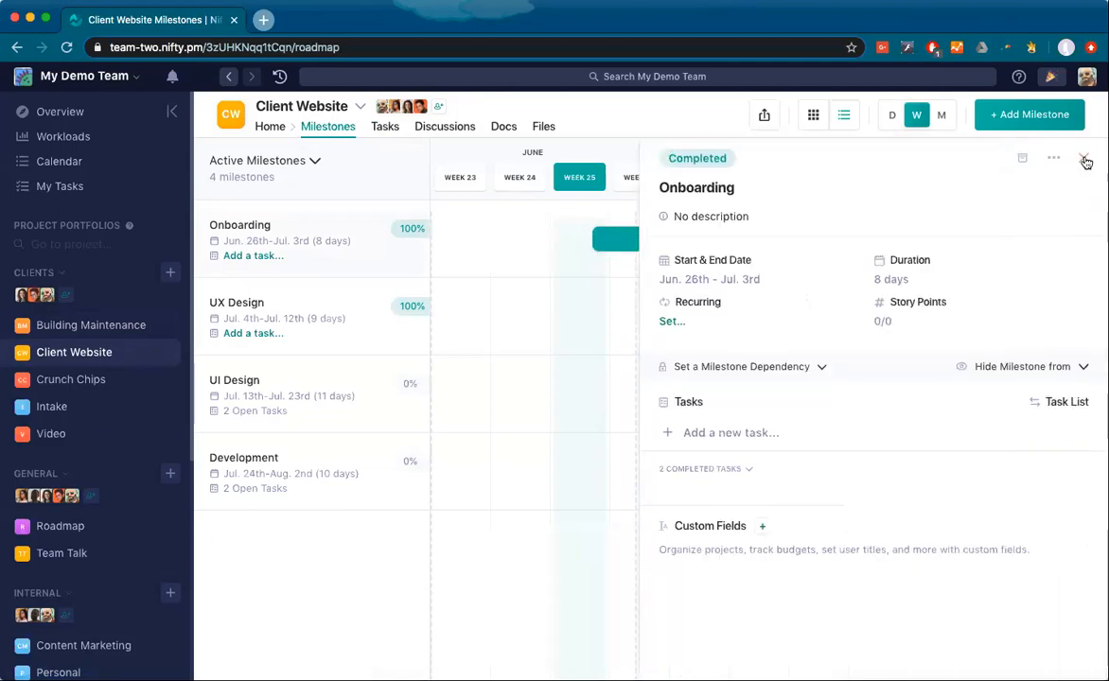
{"action": "left_click", "coordinate": [1083, 158]}
{"action": "left_click", "coordinate": [388, 129]}
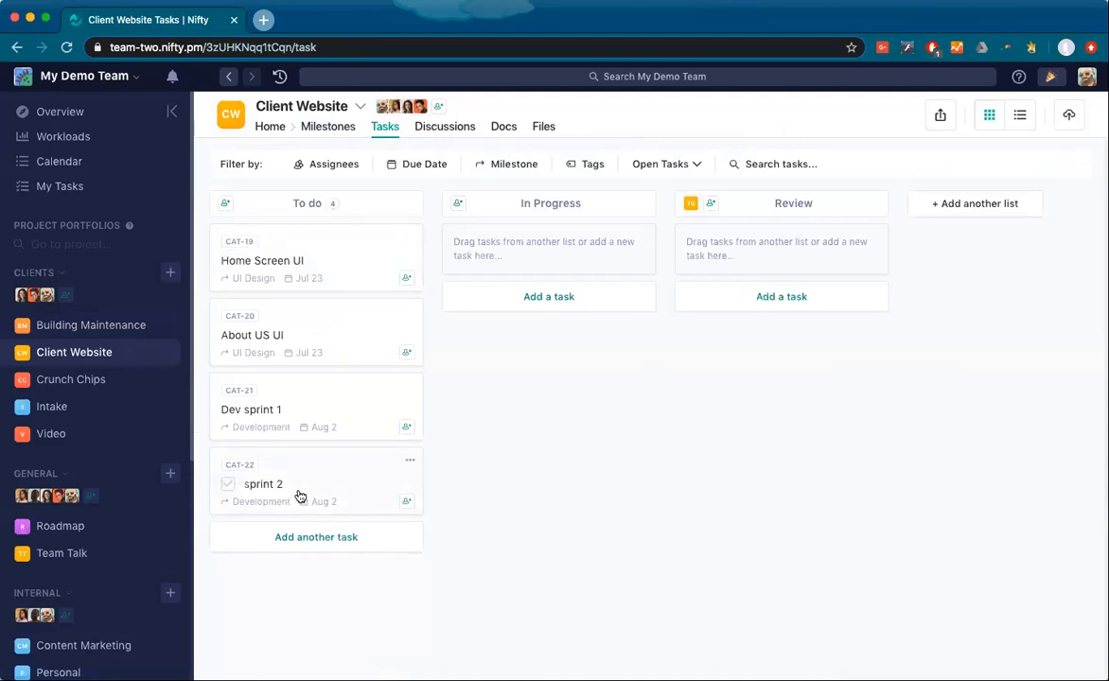
{"action": "left_click", "coordinate": [322, 124]}
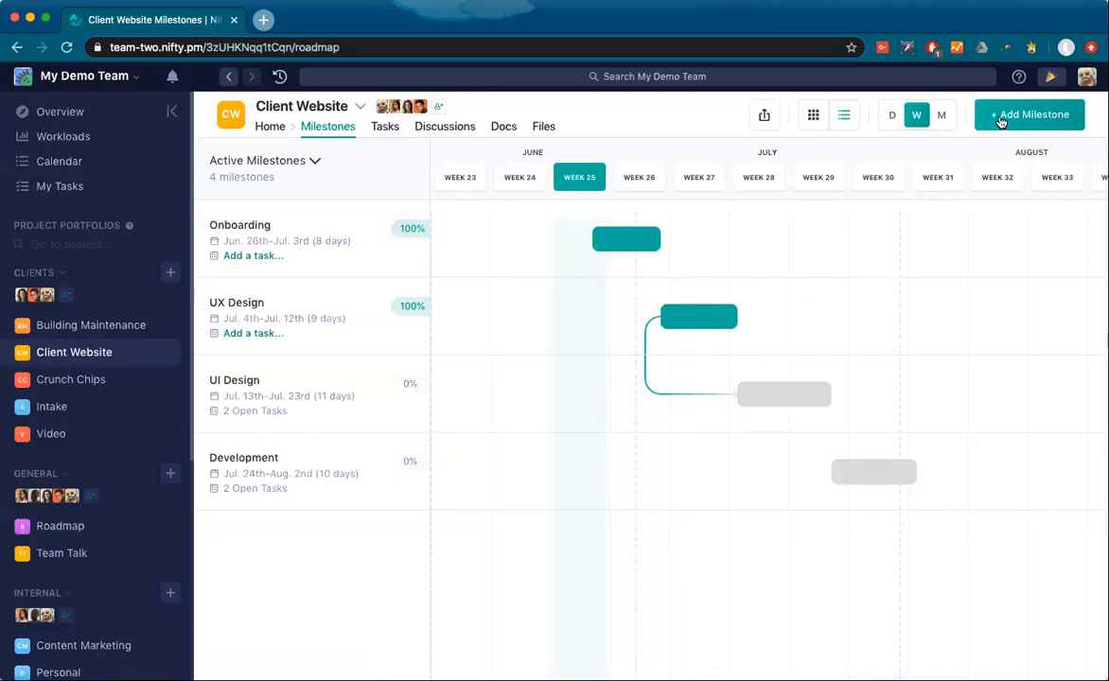
Add a 'Launch' milestone with a task list and move it to start Jul. 31st
{"action": "left_click", "coordinate": [1001, 118]}
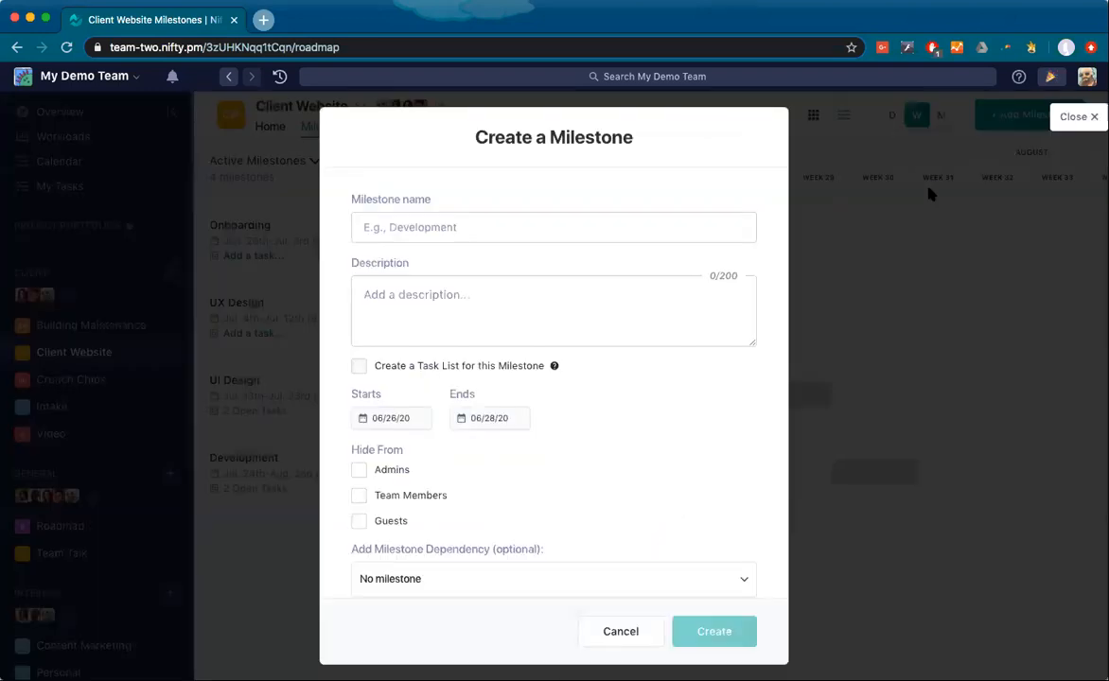
{"action": "left_click", "coordinate": [358, 371]}
{"action": "left_click", "coordinate": [445, 227]}
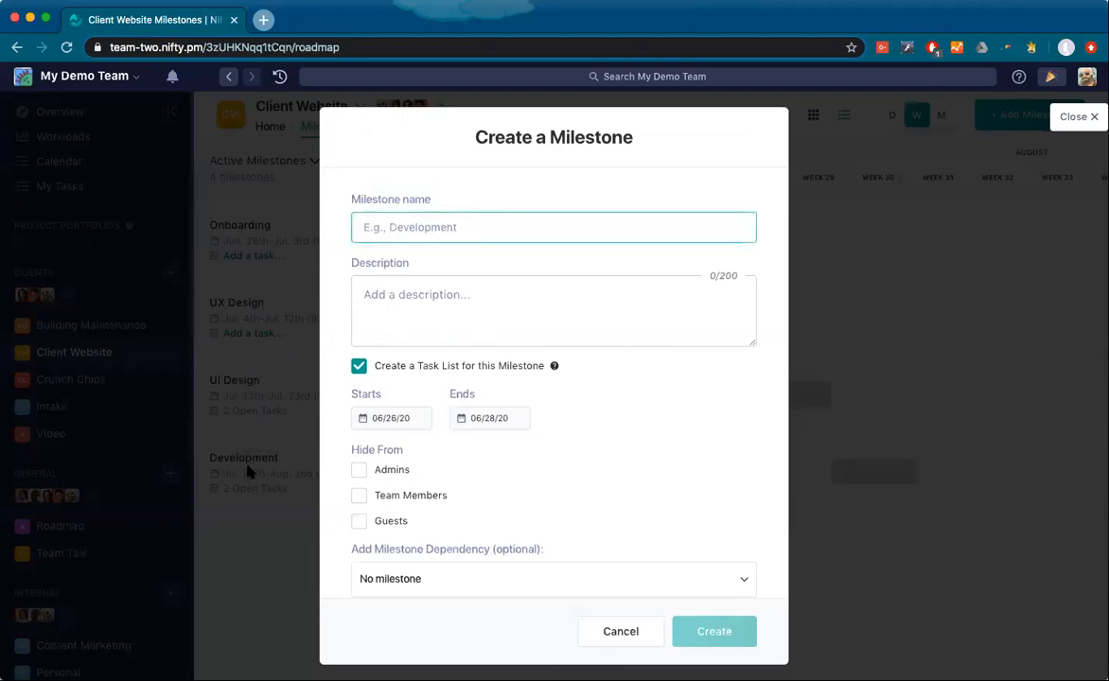
{"action": "type", "text": "Launch"}
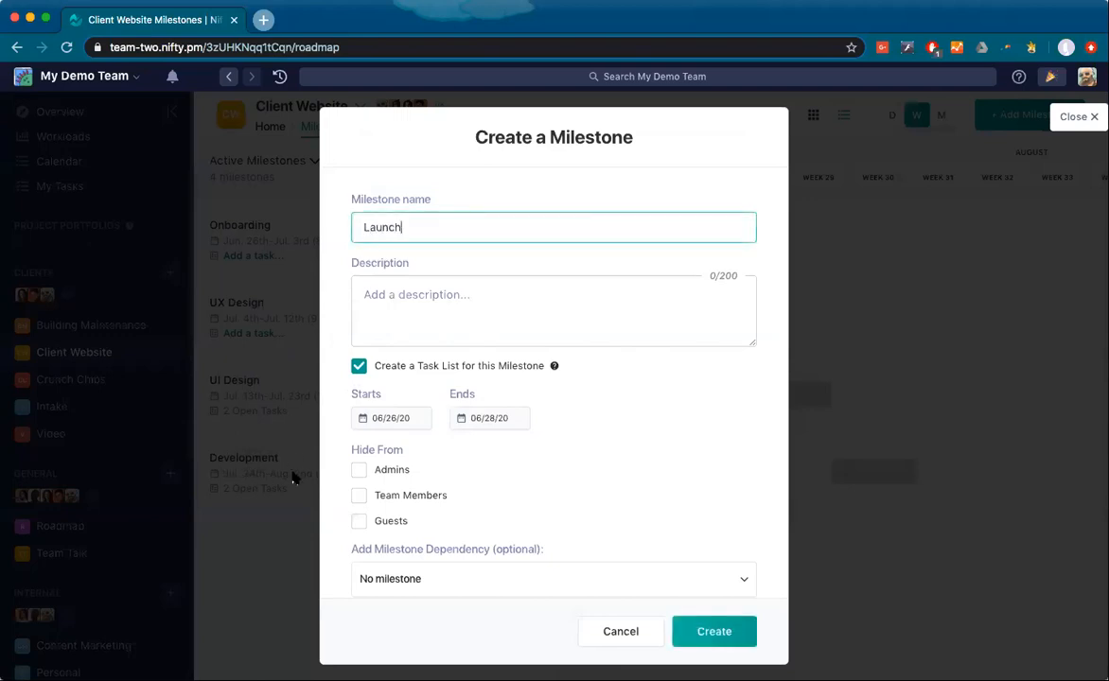
{"action": "left_click", "coordinate": [717, 632]}
{"action": "left_click_drag", "start_coordinate": [605, 317], "coordinate": [896, 331]}
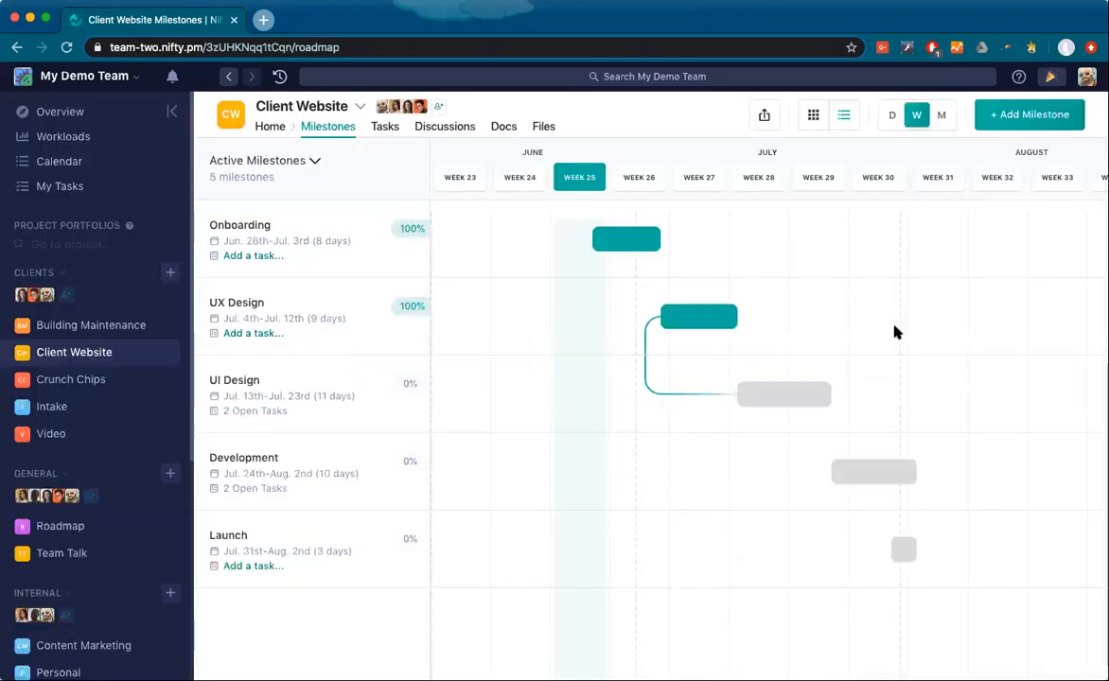
Extend Launch to end Aug. 14th and add Testing and Launch tasks to it
{"action": "left_click_drag", "start_coordinate": [915, 547], "coordinate": [1018, 549]}
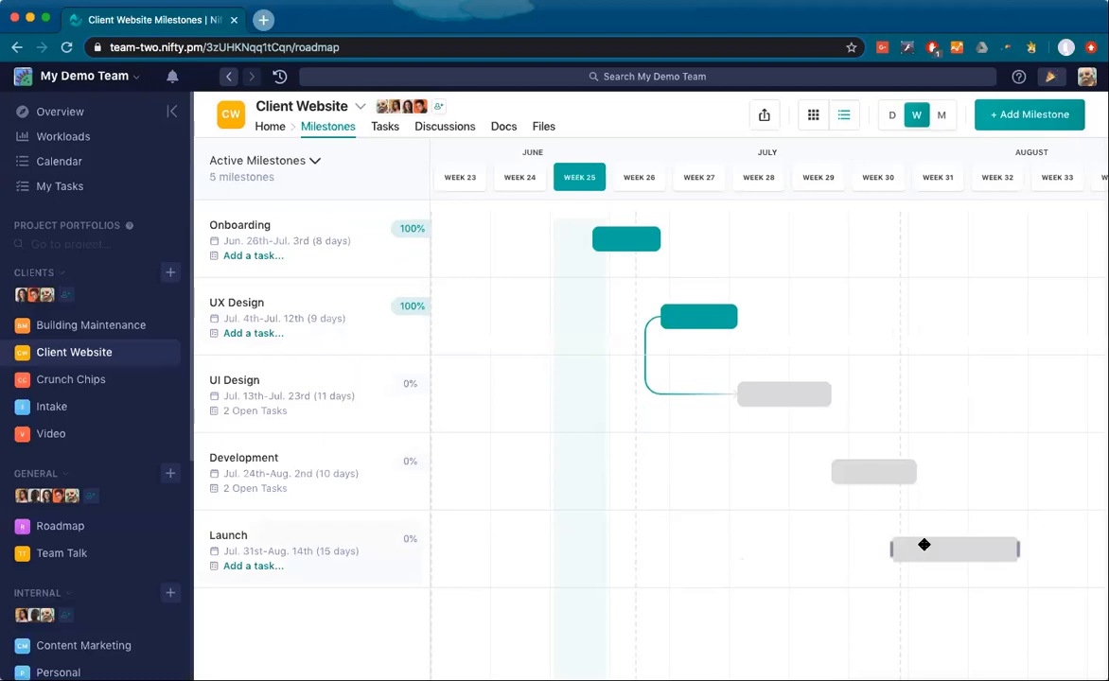
{"action": "left_click", "coordinate": [925, 545]}
{"action": "left_click", "coordinate": [702, 433]}
{"action": "type", "text": "Testing"}
{"action": "key", "text": "Return"}
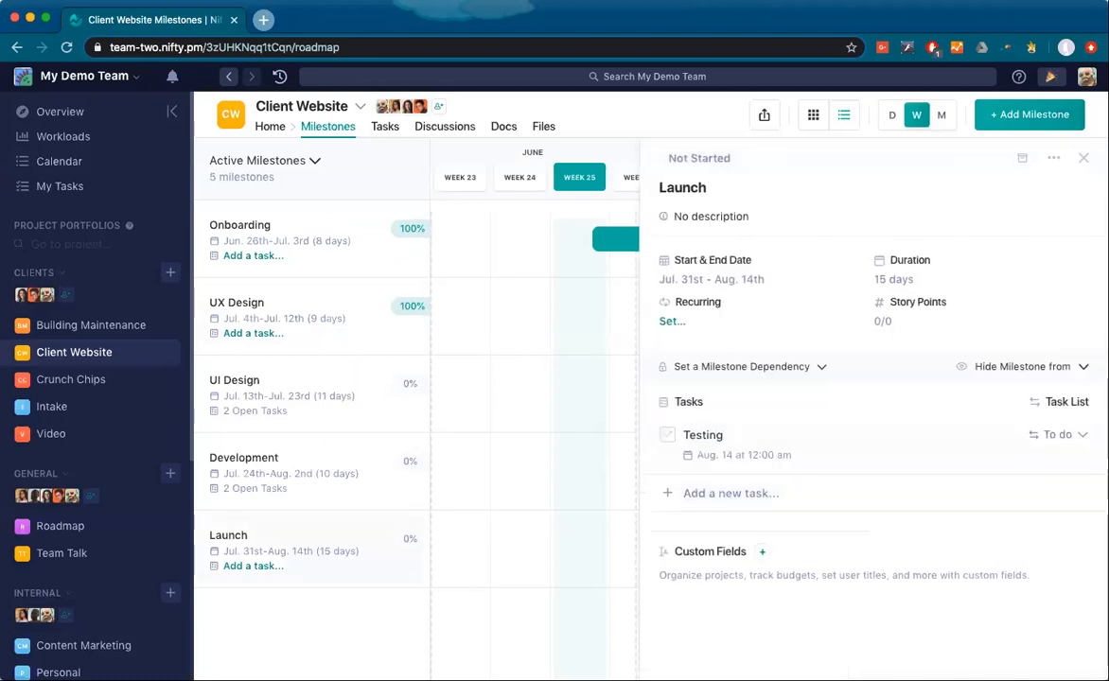
{"action": "type", "text": "Launch"}
{"action": "key", "text": "Return"}
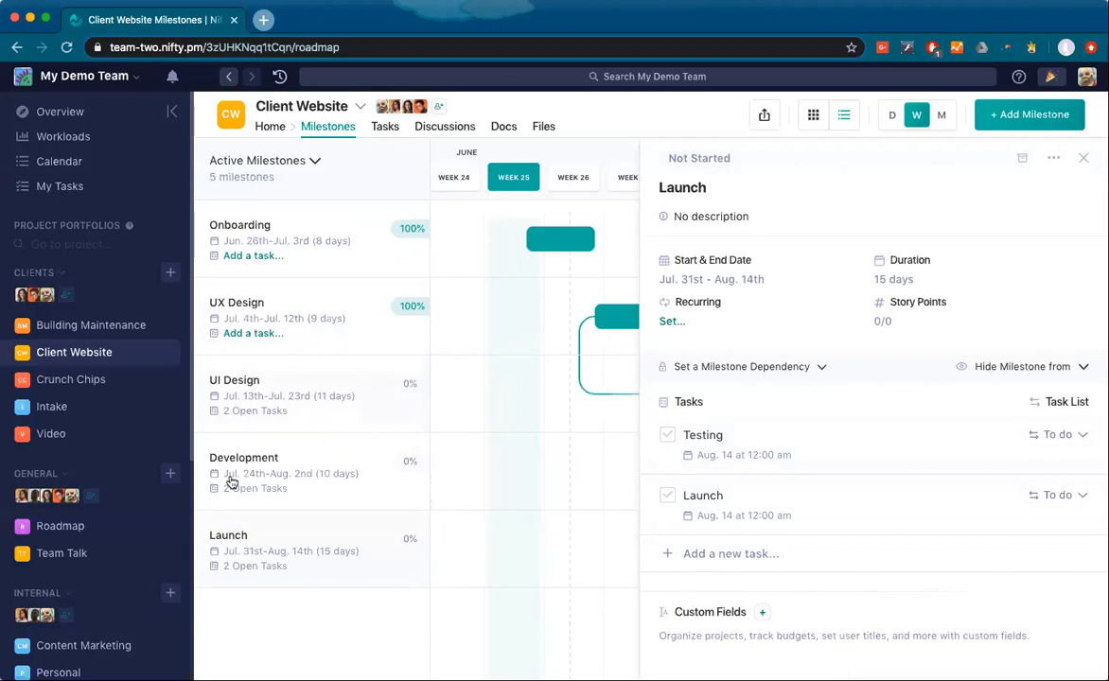
Glance at the Client Website project options, close Launch's details, and start a new milestone
{"action": "left_click", "coordinate": [166, 356]}
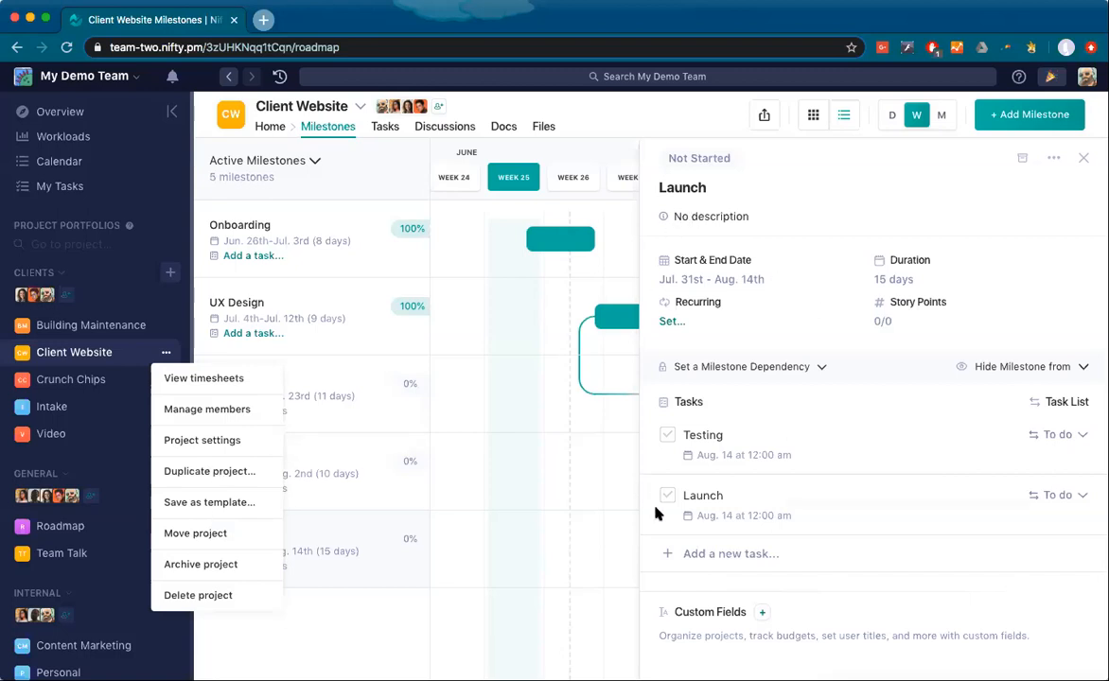
{"action": "scroll", "coordinate": [799, 549], "scroll_direction": "down", "scroll_amount": 1}
{"action": "left_click", "coordinate": [541, 593]}
{"action": "left_click", "coordinate": [1084, 158]}
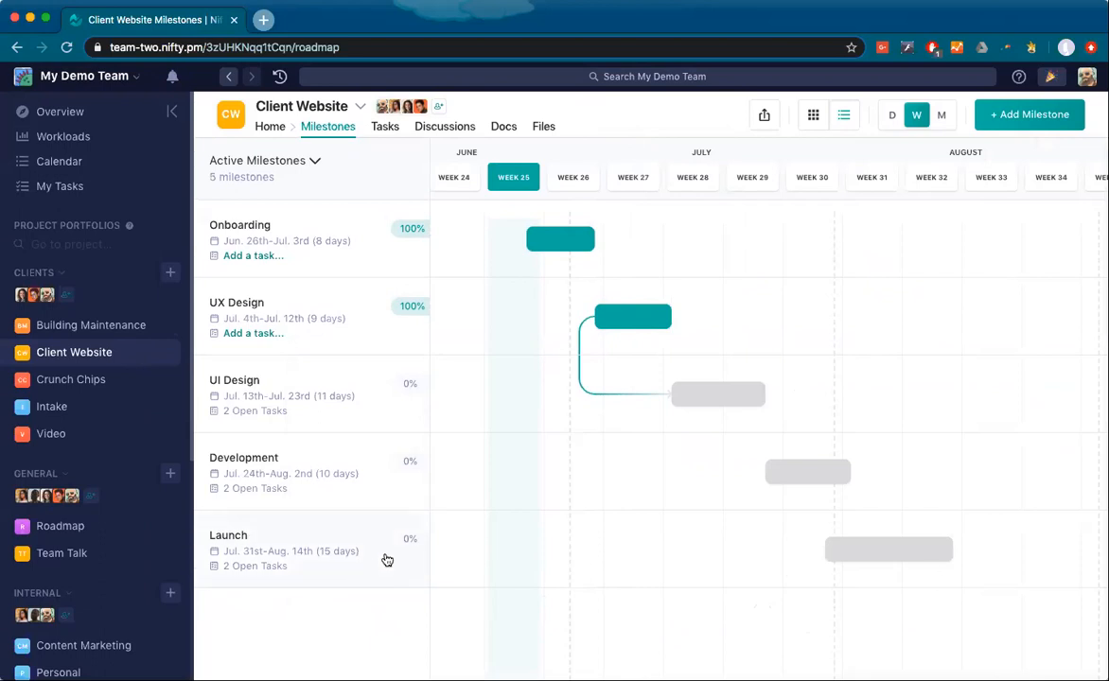
{"action": "left_click", "coordinate": [1044, 120]}
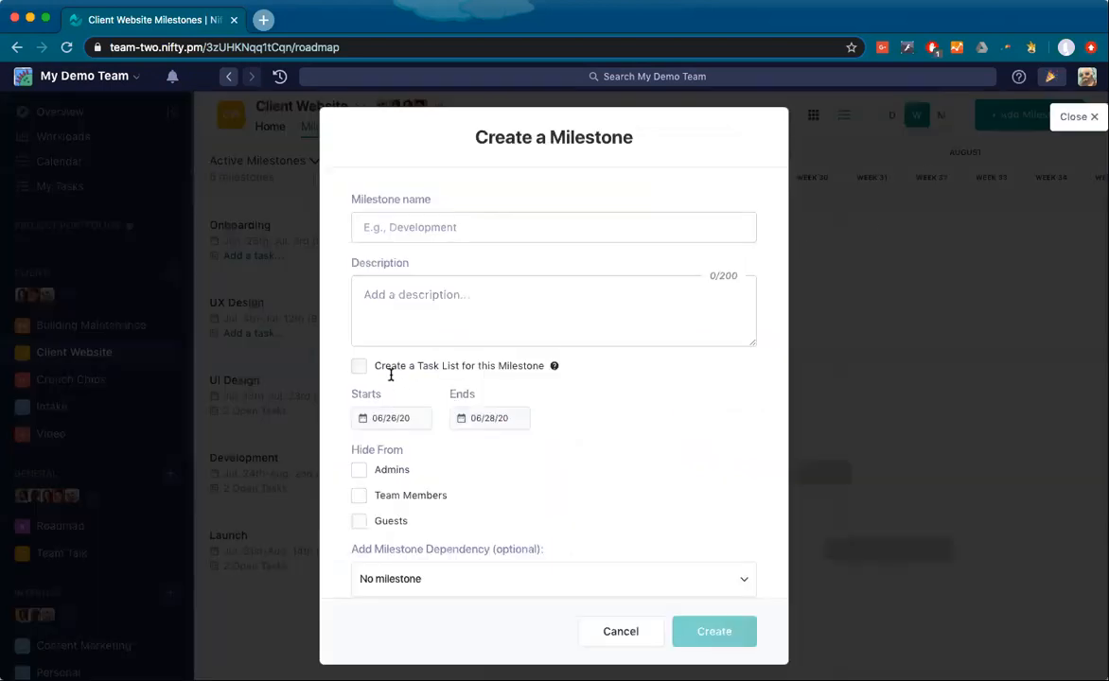
Discard the unfinished milestone despite ticking its task-list option, and return to the five-milestone Client Website roadmap
{"action": "left_click", "coordinate": [358, 366]}
{"action": "left_click", "coordinate": [619, 632]}
{"action": "left_click", "coordinate": [383, 128]}
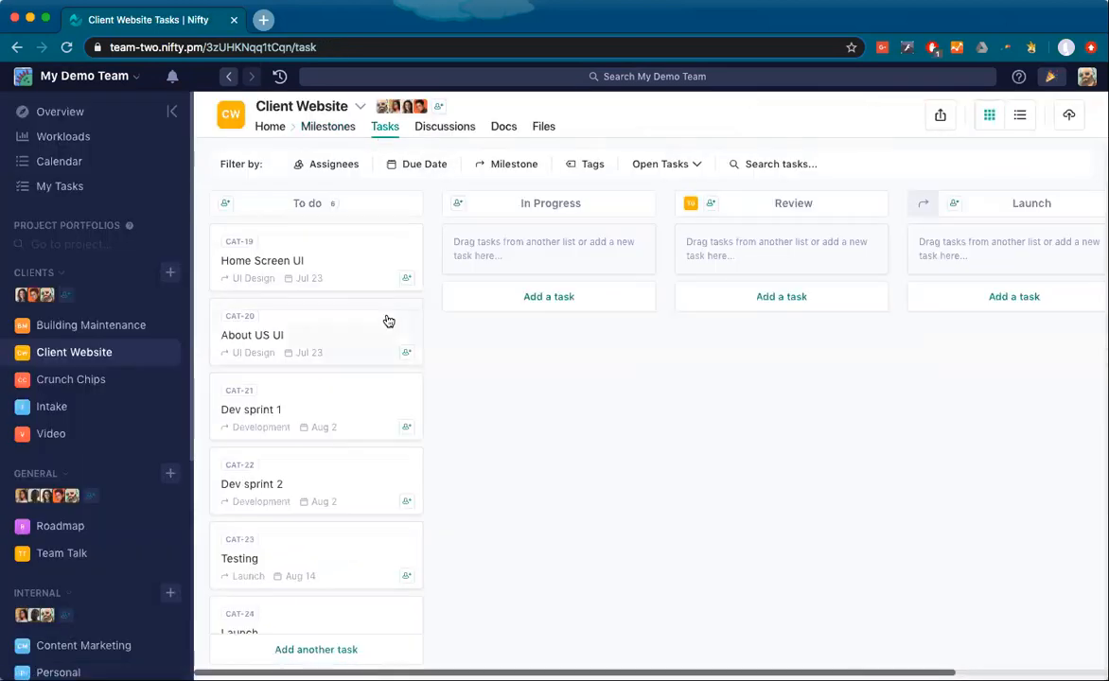
{"action": "scroll", "coordinate": [566, 334], "scroll_direction": "right", "scroll_amount": 3}
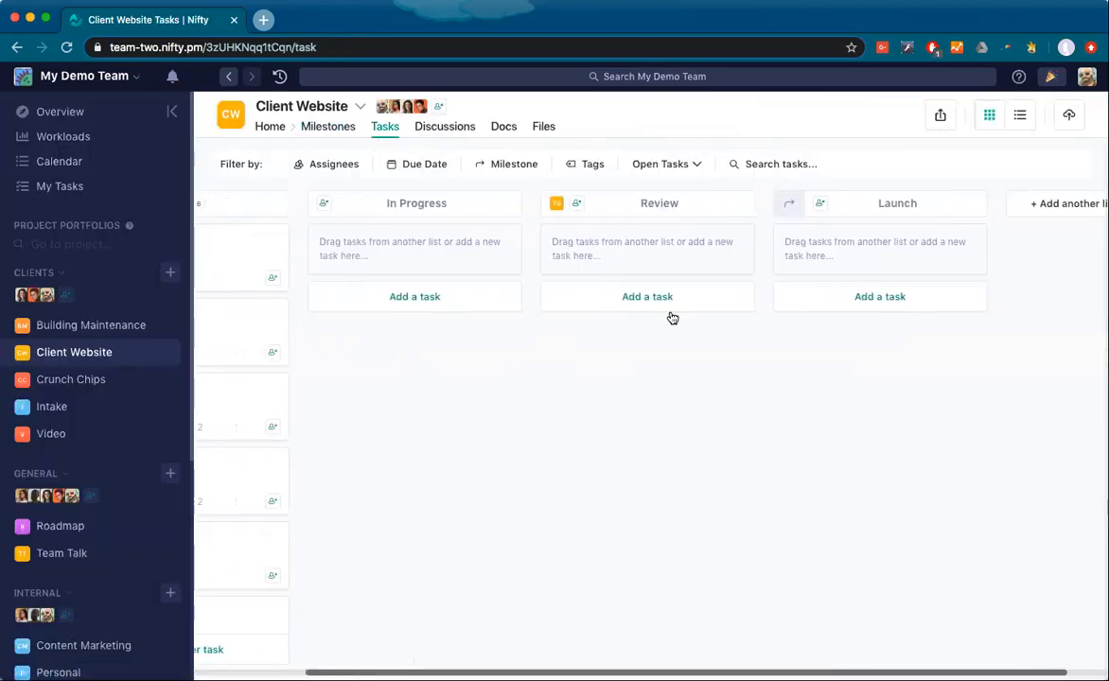
{"action": "scroll", "coordinate": [463, 233], "scroll_direction": "left", "scroll_amount": 2}
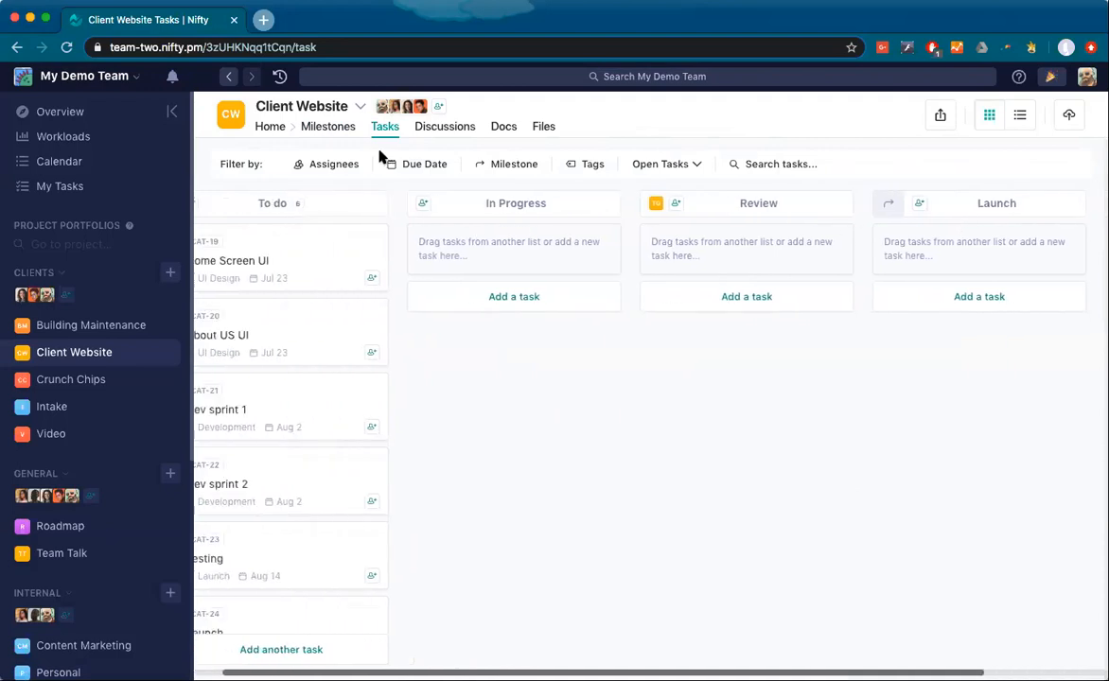
{"action": "left_click", "coordinate": [334, 131]}
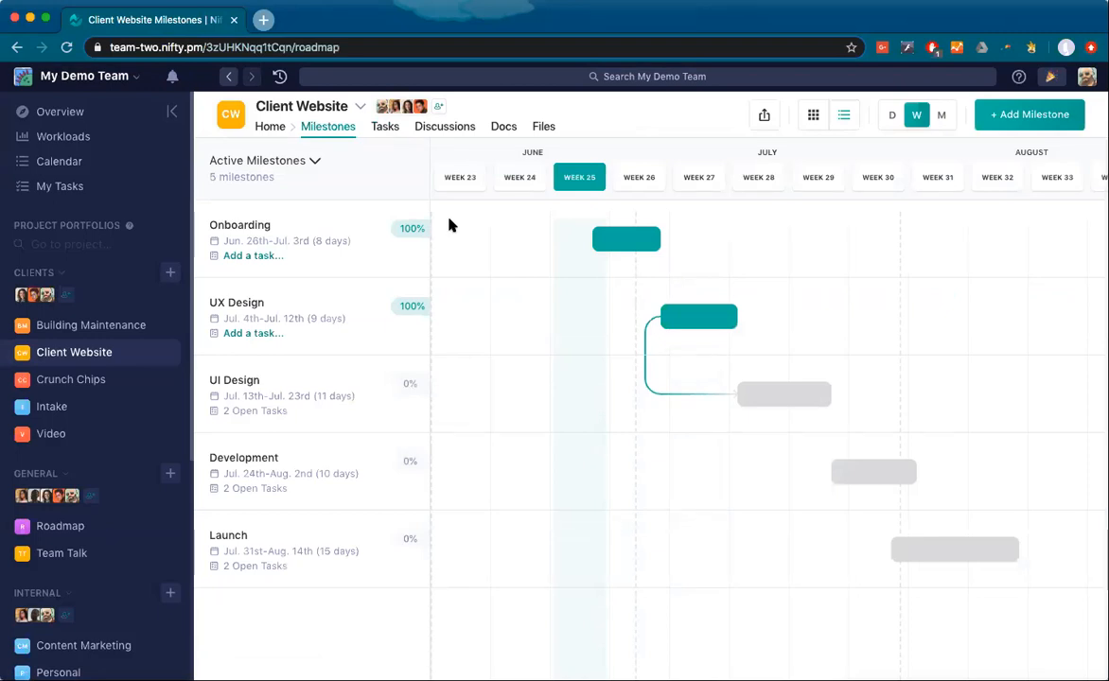
In Building Maintenance, assign the Electrician task list to a team member
{"action": "left_click", "coordinate": [81, 328]}
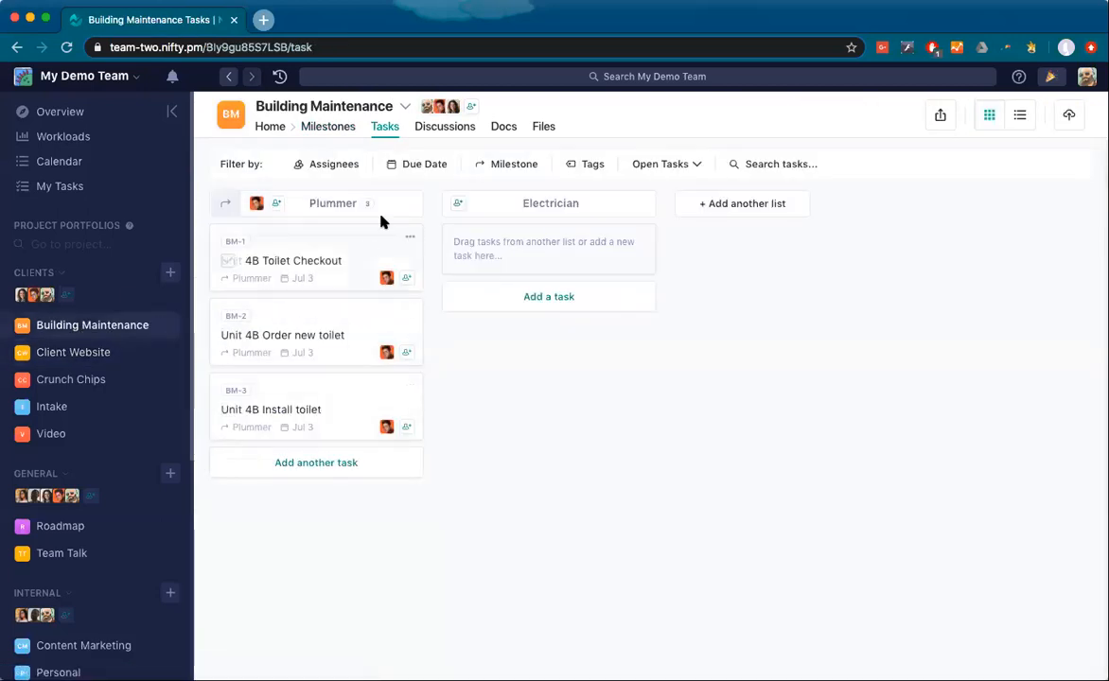
{"action": "left_click", "coordinate": [341, 126]}
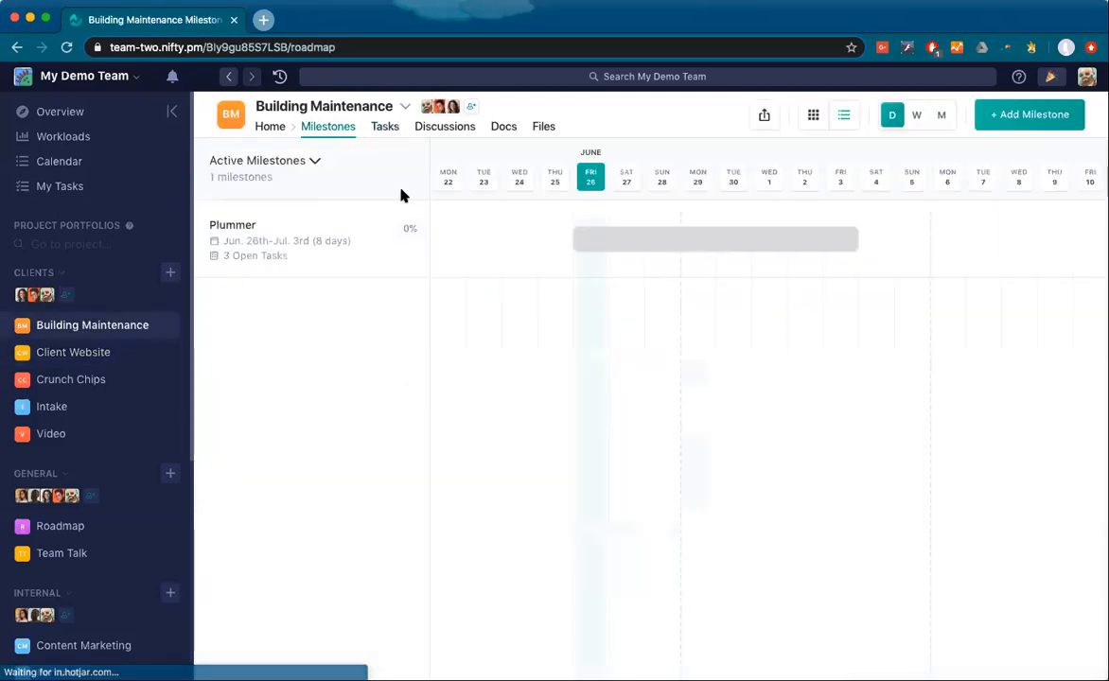
{"action": "left_click", "coordinate": [384, 126]}
{"action": "left_click", "coordinate": [458, 204]}
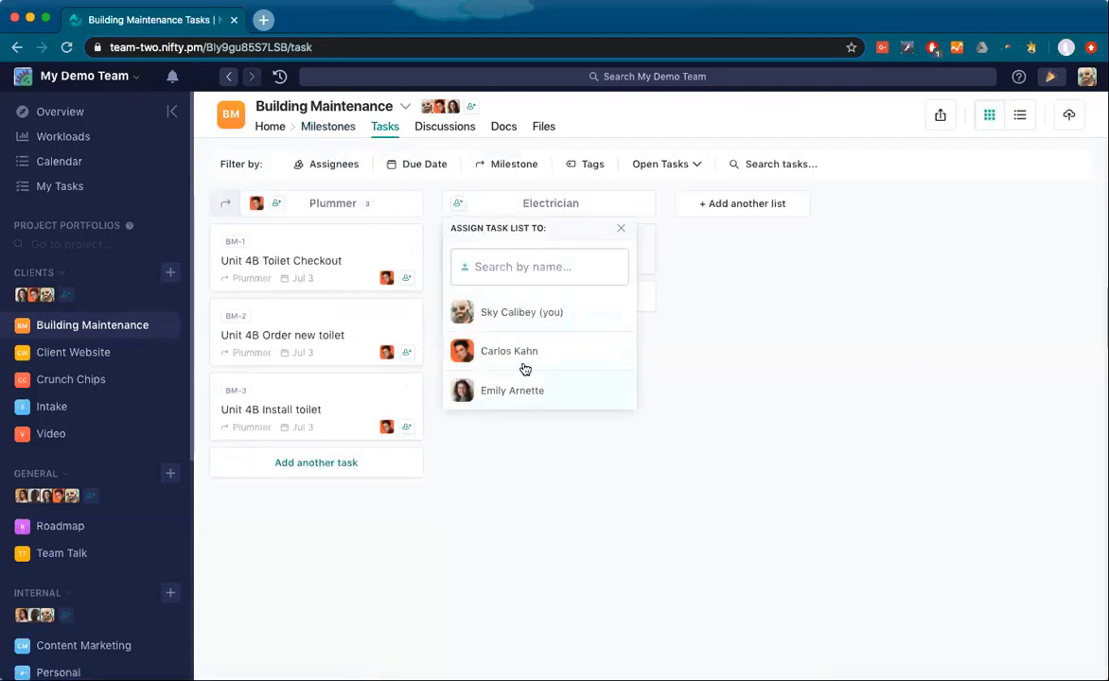
{"action": "left_click", "coordinate": [558, 386]}
Add the task 'Unit 4B Bad light fixture - investigate' to the Electrician list
{"action": "left_click", "coordinate": [517, 299]}
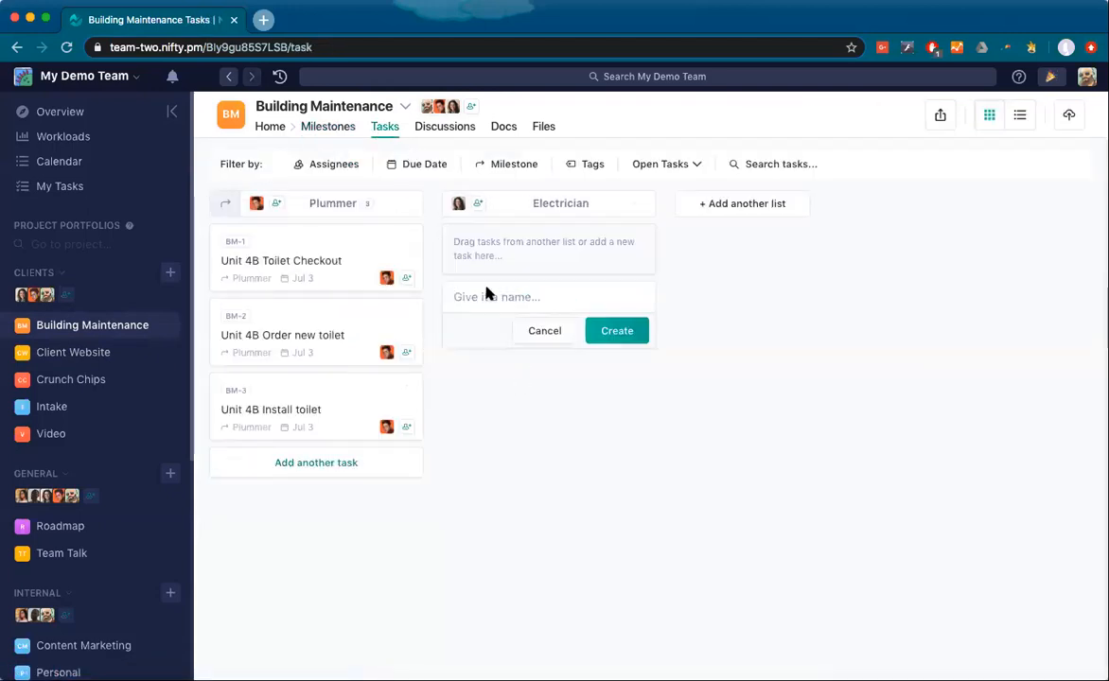
{"action": "type", "text": "Unit 4B "}
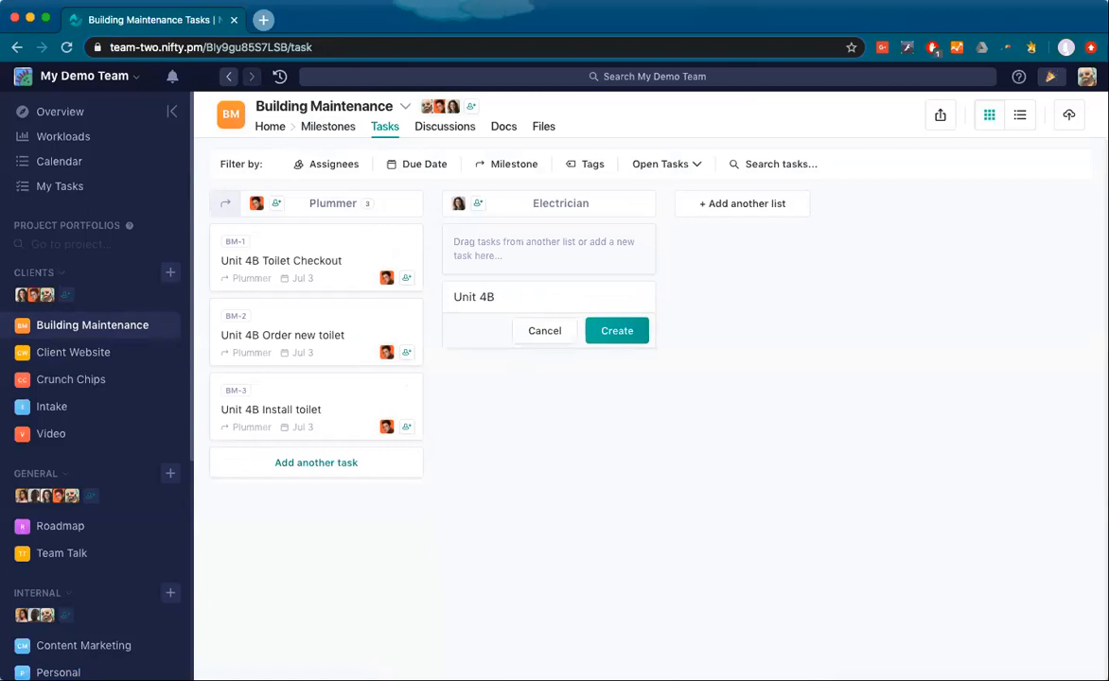
{"action": "type", "text": "B"}
{"action": "type", "text": "ad light fixture -ei"}
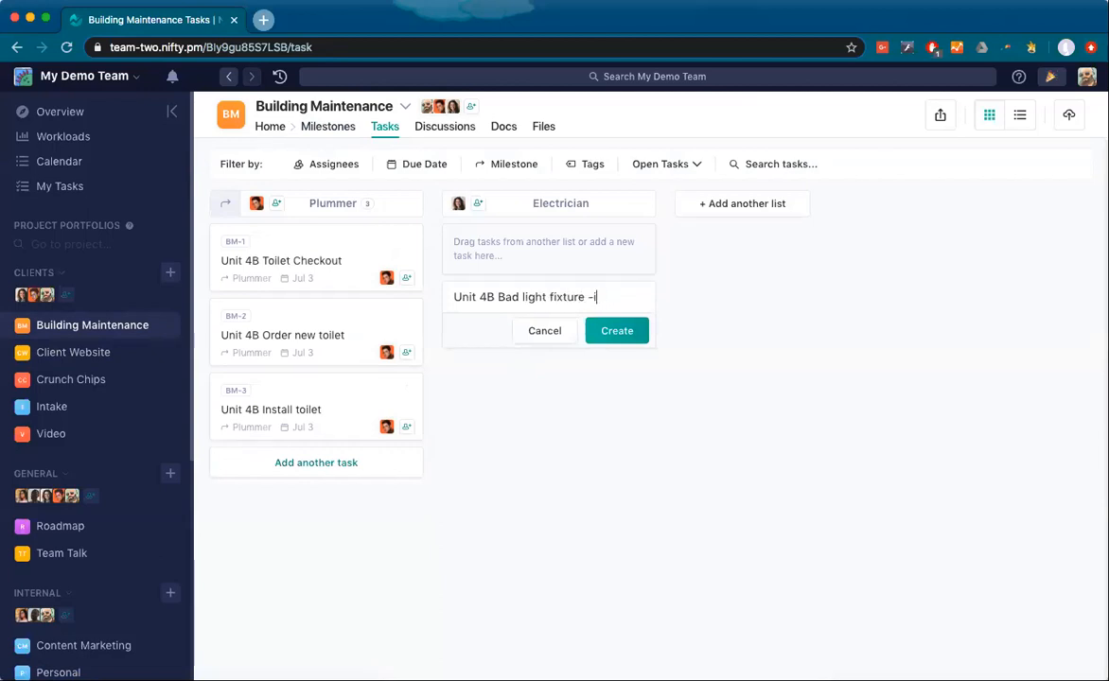
{"action": "type", "text": "nvestigate"}
{"action": "key", "text": "Return"}
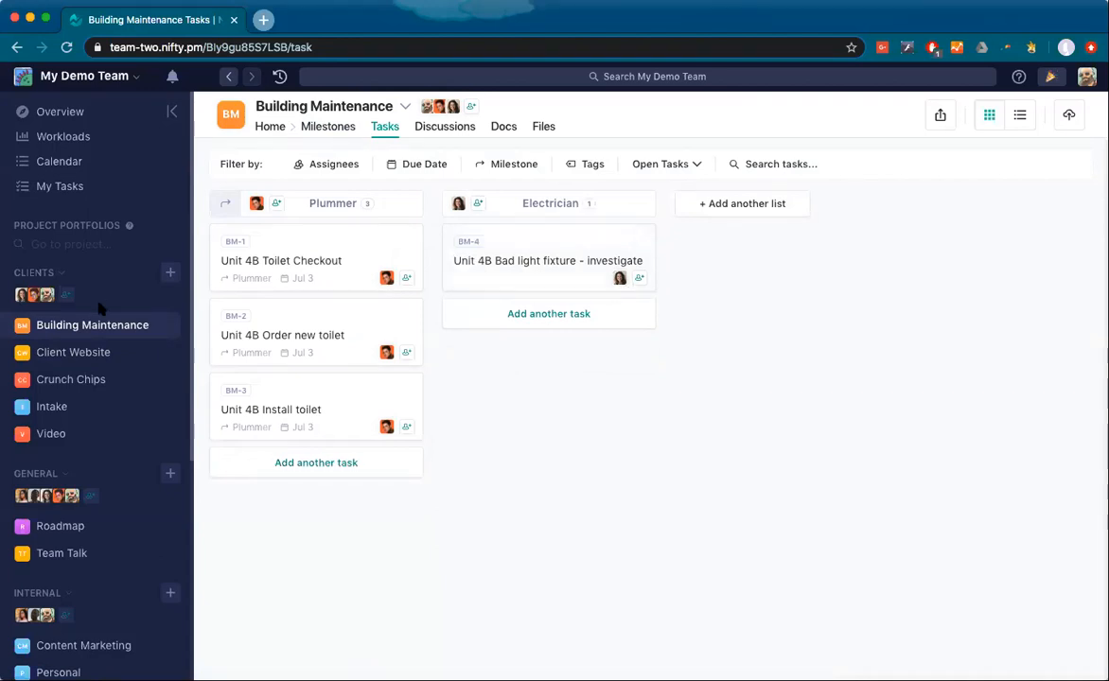
{"action": "left_click", "coordinate": [168, 274]}
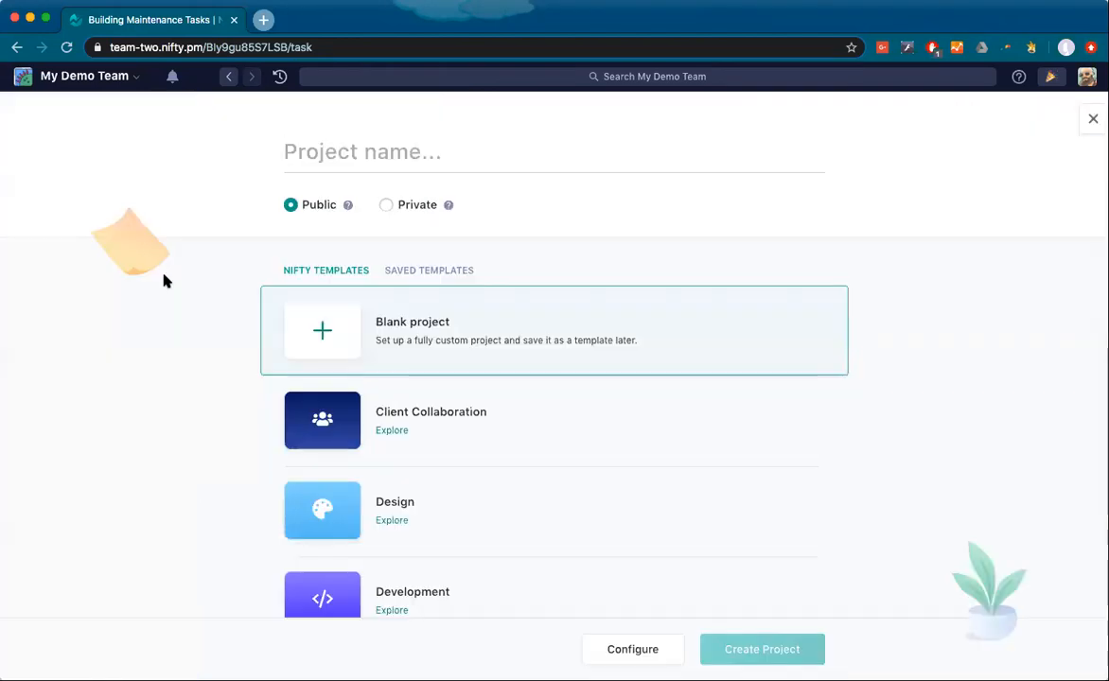
{"action": "scroll", "coordinate": [416, 411], "scroll_direction": "down", "scroll_amount": 2}
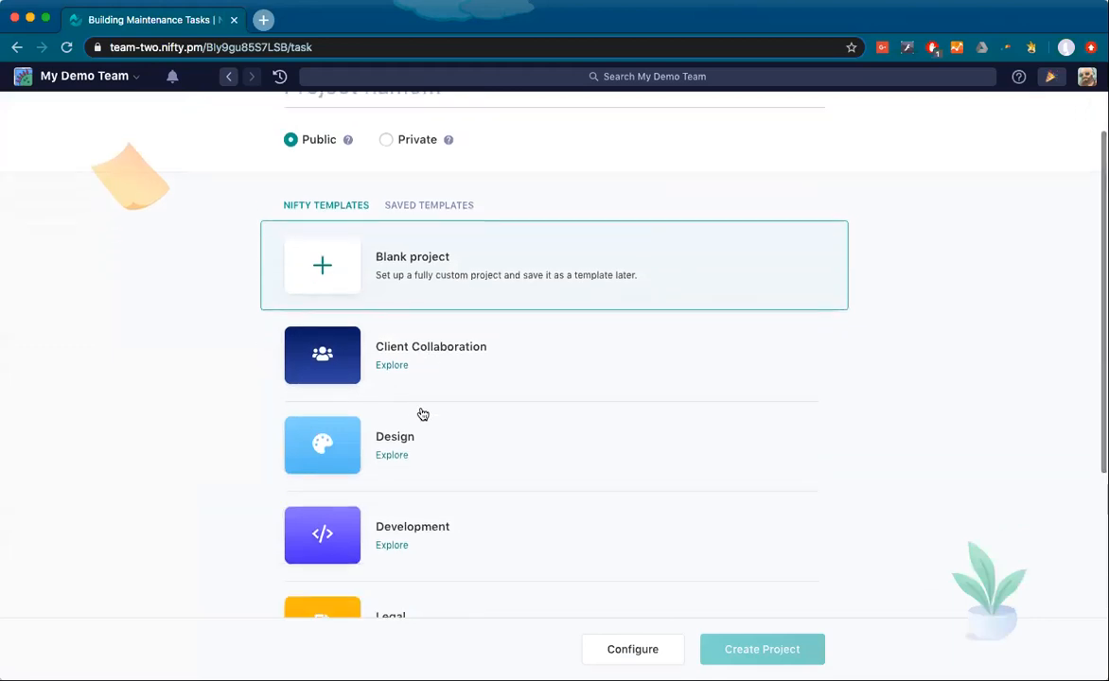
{"action": "scroll", "coordinate": [417, 516], "scroll_direction": "down", "scroll_amount": 1}
{"action": "left_click", "coordinate": [391, 501]}
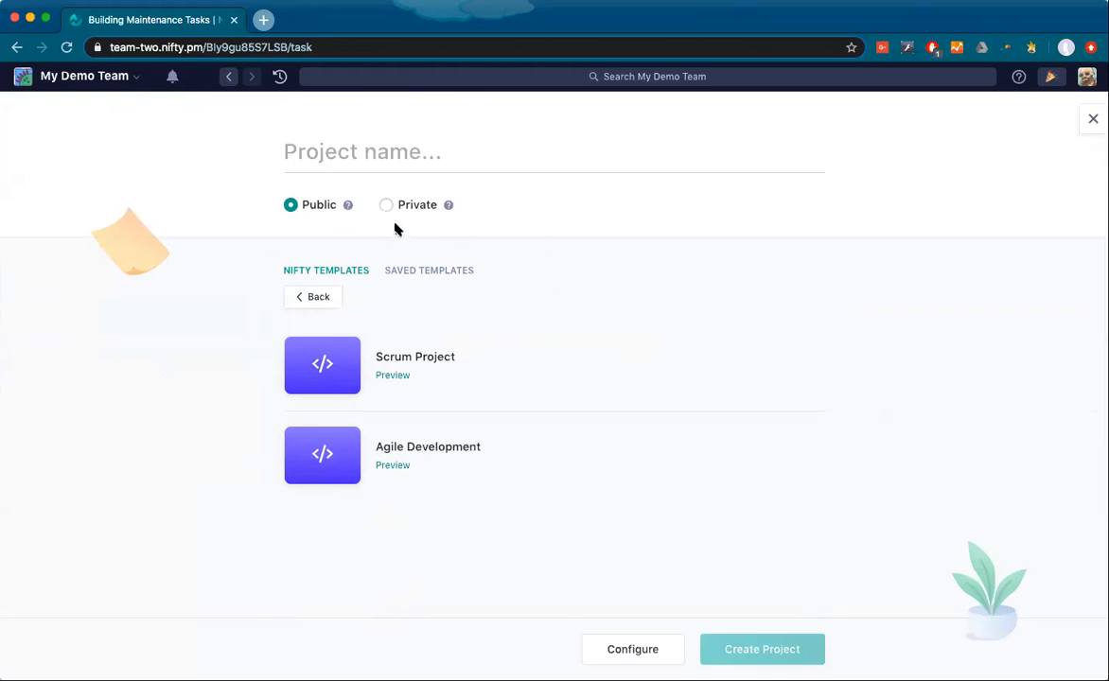
{"action": "left_click", "coordinate": [400, 270]}
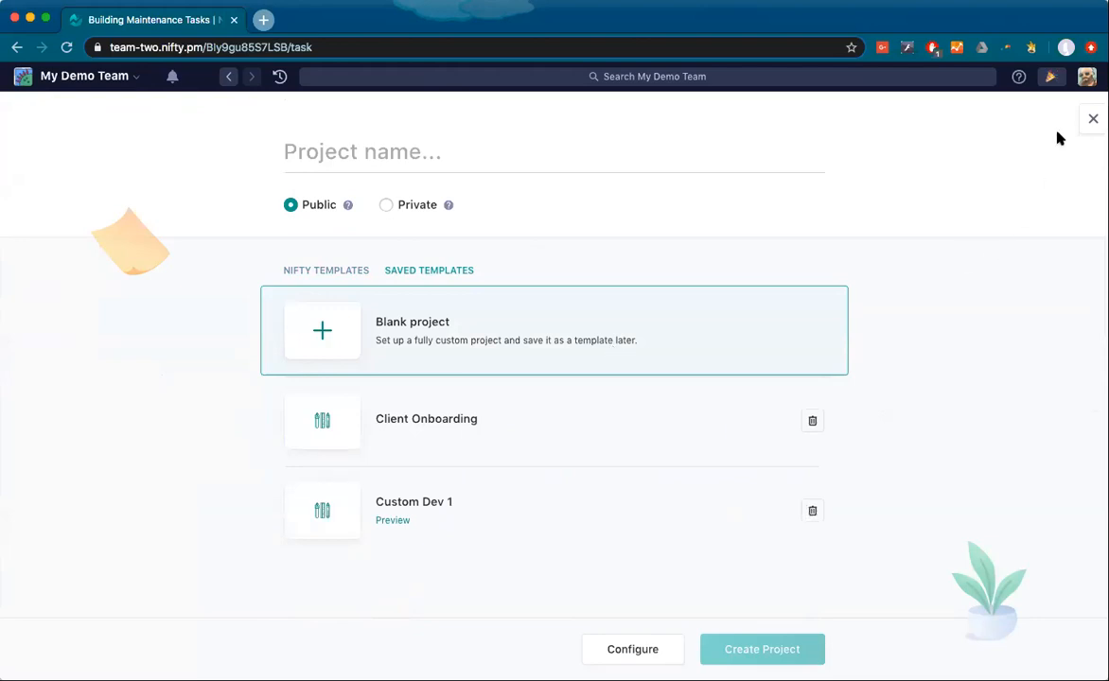
{"action": "left_click", "coordinate": [1093, 118]}
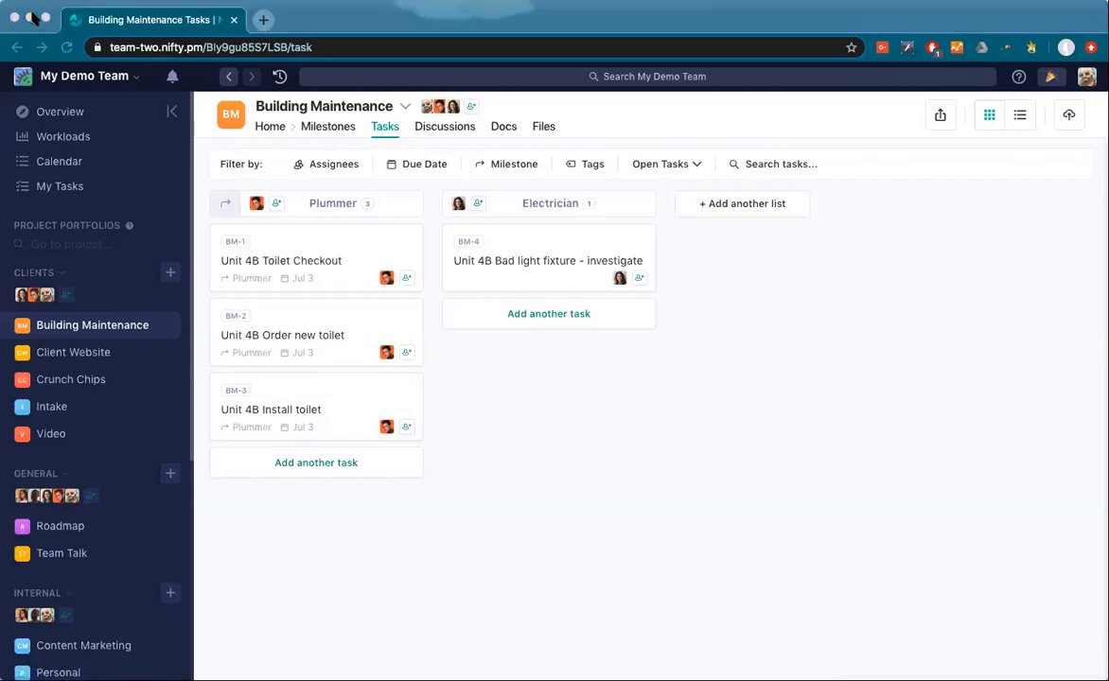
Switch to the Building Maintenance Discussions page, which has no messages yet
{"action": "left_click", "coordinate": [558, 429]}
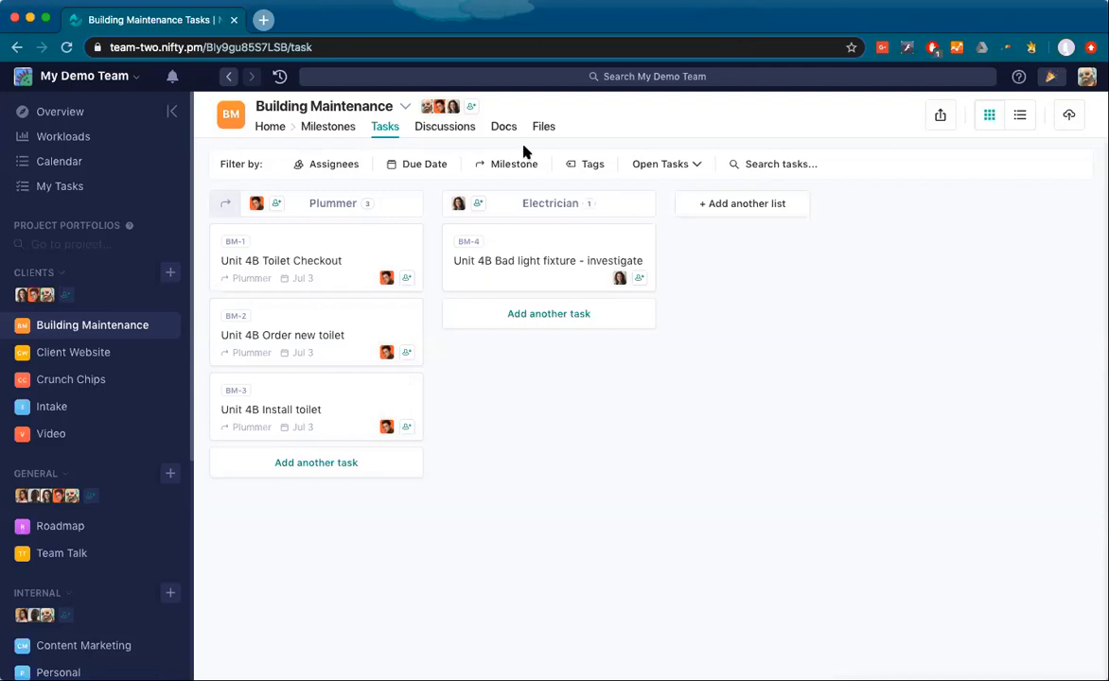
{"action": "left_click", "coordinate": [445, 126]}
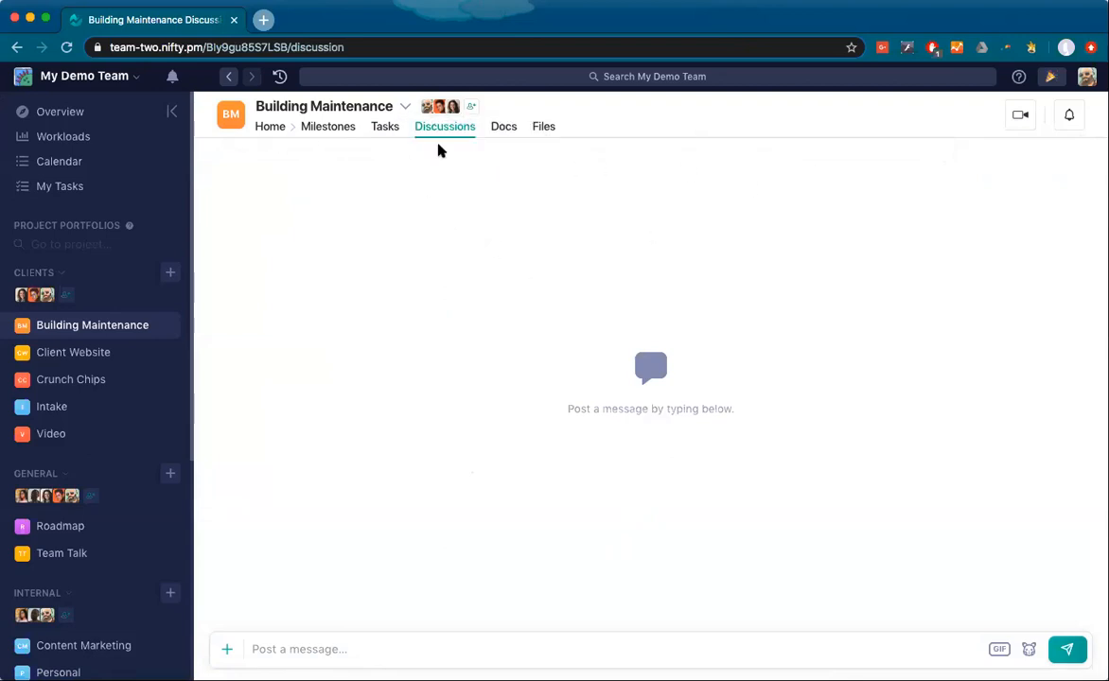
{"action": "scroll", "coordinate": [100, 431], "scroll_direction": "down", "scroll_amount": 5}
{"action": "left_click", "coordinate": [67, 568]}
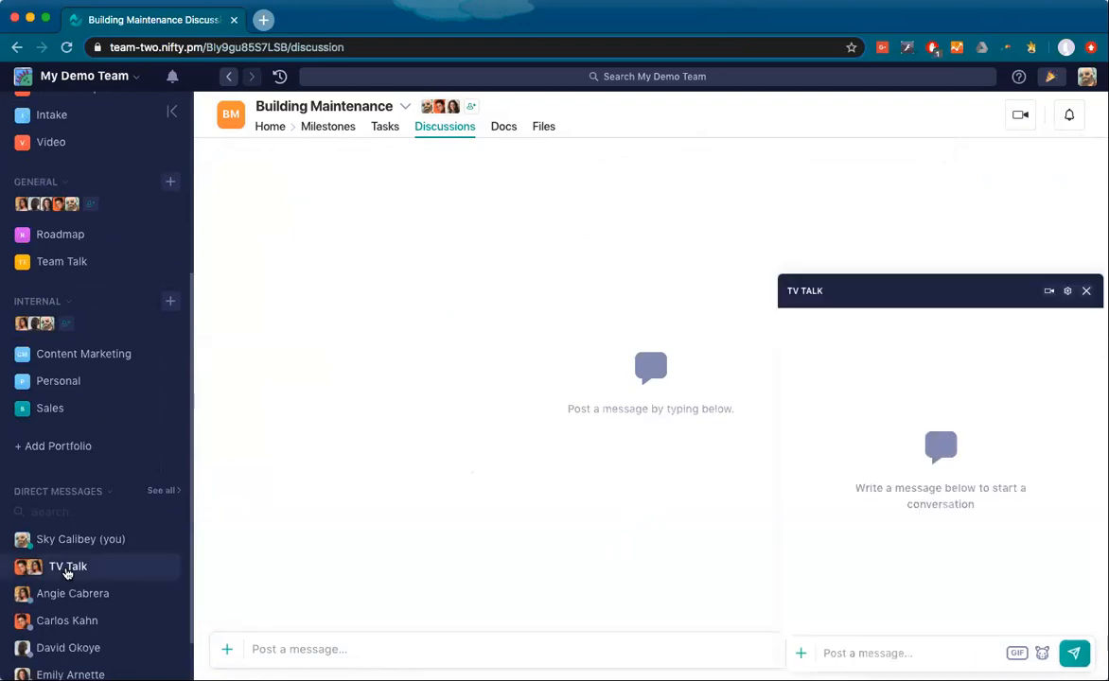
{"action": "left_click", "coordinate": [61, 595]}
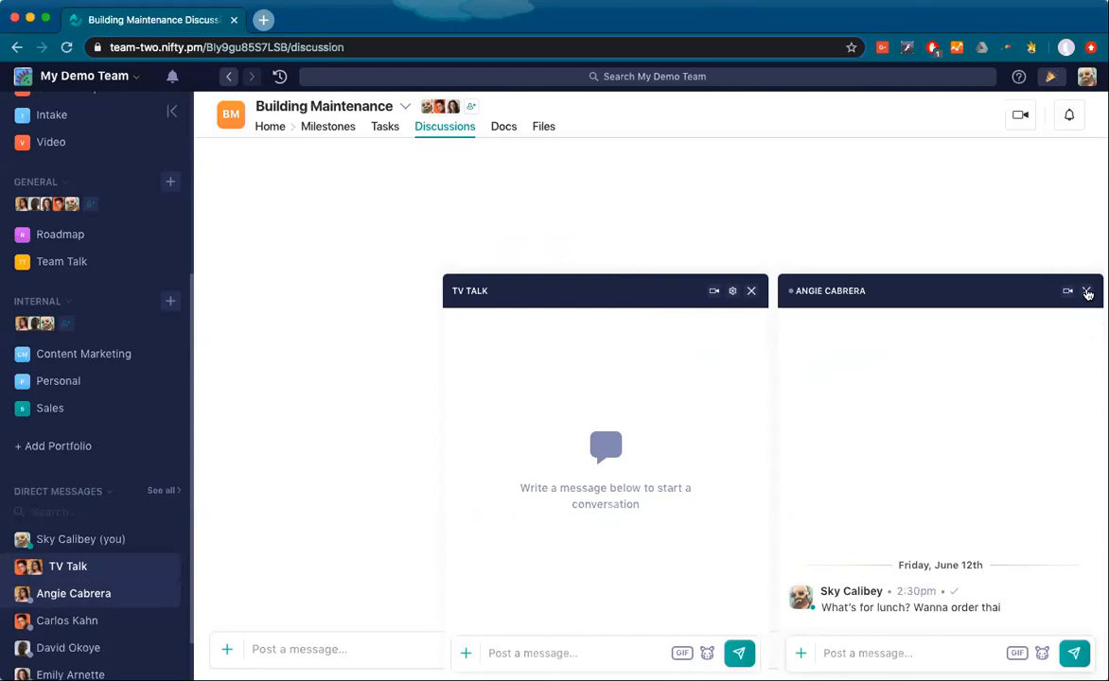
{"action": "left_click", "coordinate": [1087, 292]}
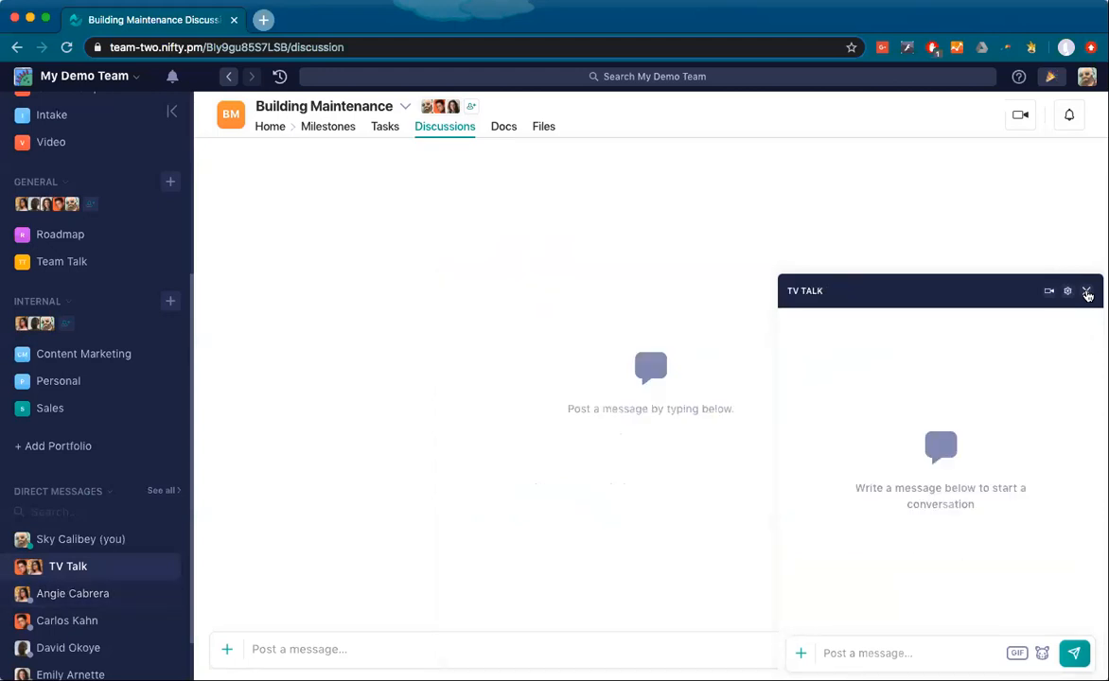
{"action": "left_click", "coordinate": [1087, 294]}
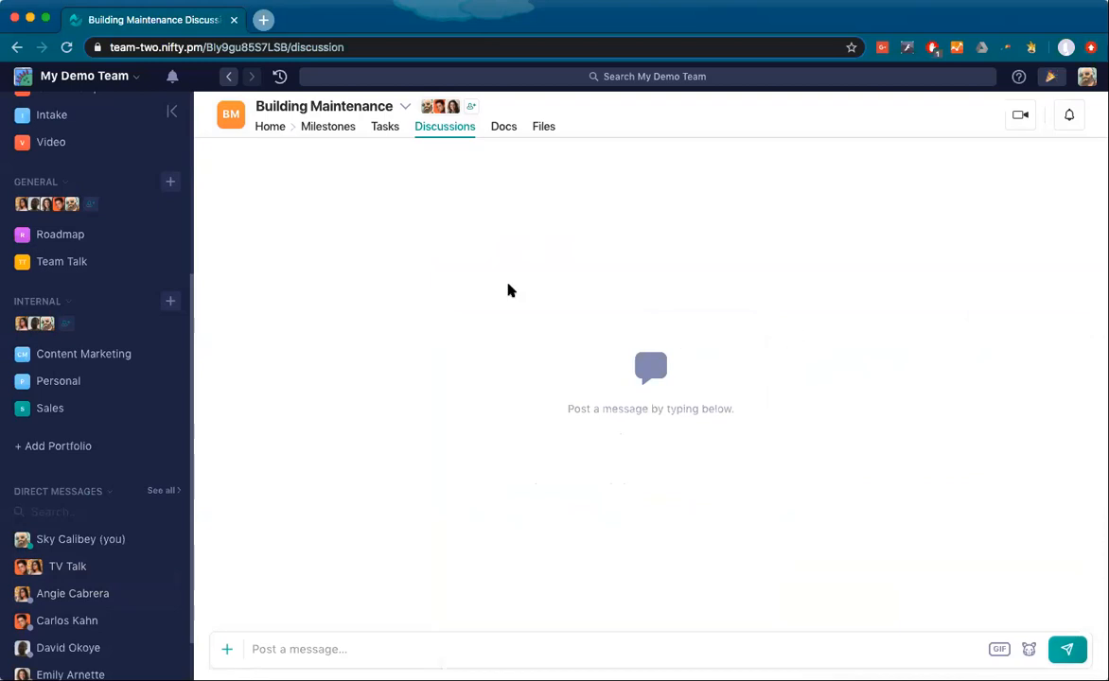
{"action": "left_click", "coordinate": [335, 129]}
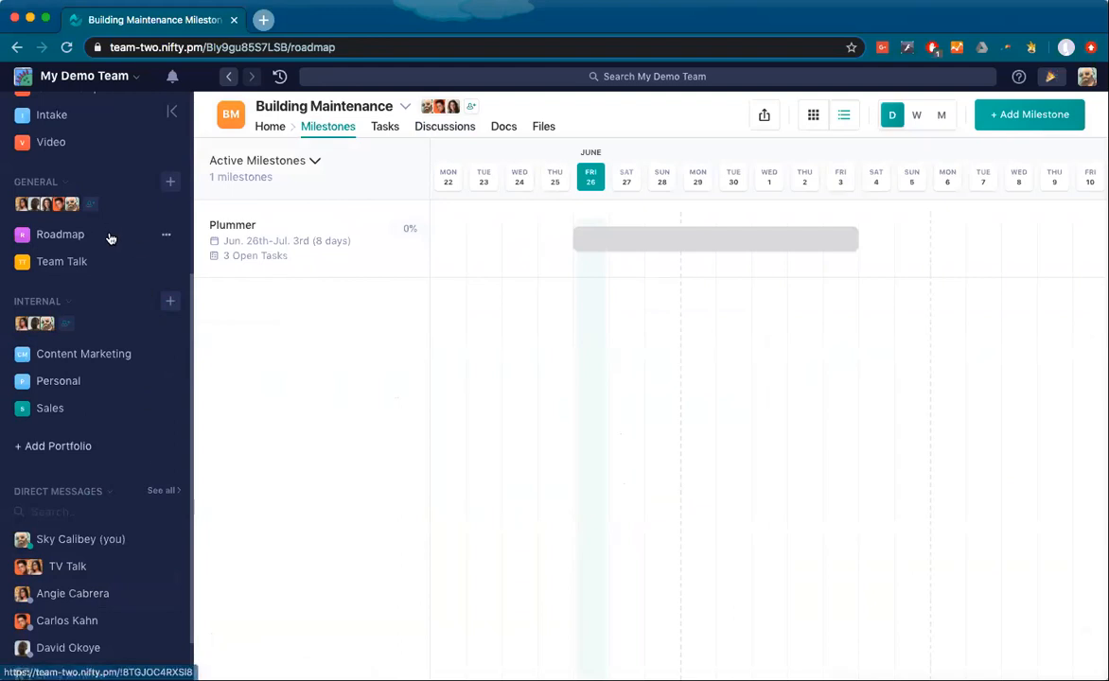
Glance at the project's options menu, close it, and go to the empty Building Maintenance Docs page
{"action": "scroll", "coordinate": [123, 227], "scroll_direction": "up", "scroll_amount": 3}
{"action": "left_click", "coordinate": [164, 175]}
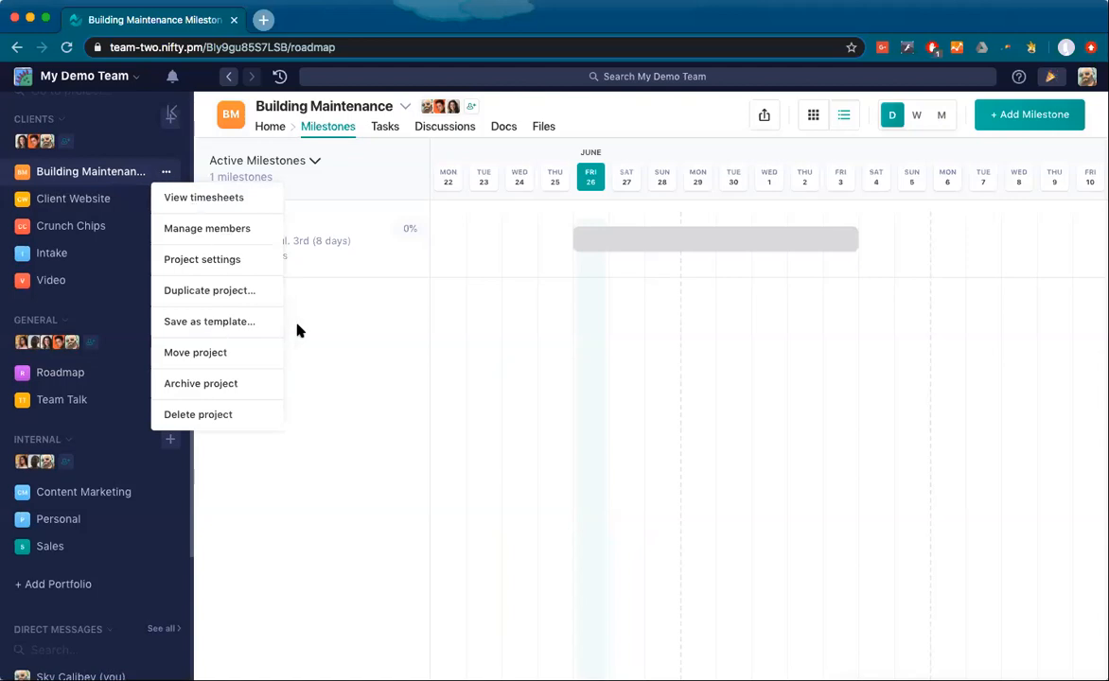
{"action": "left_click", "coordinate": [374, 382]}
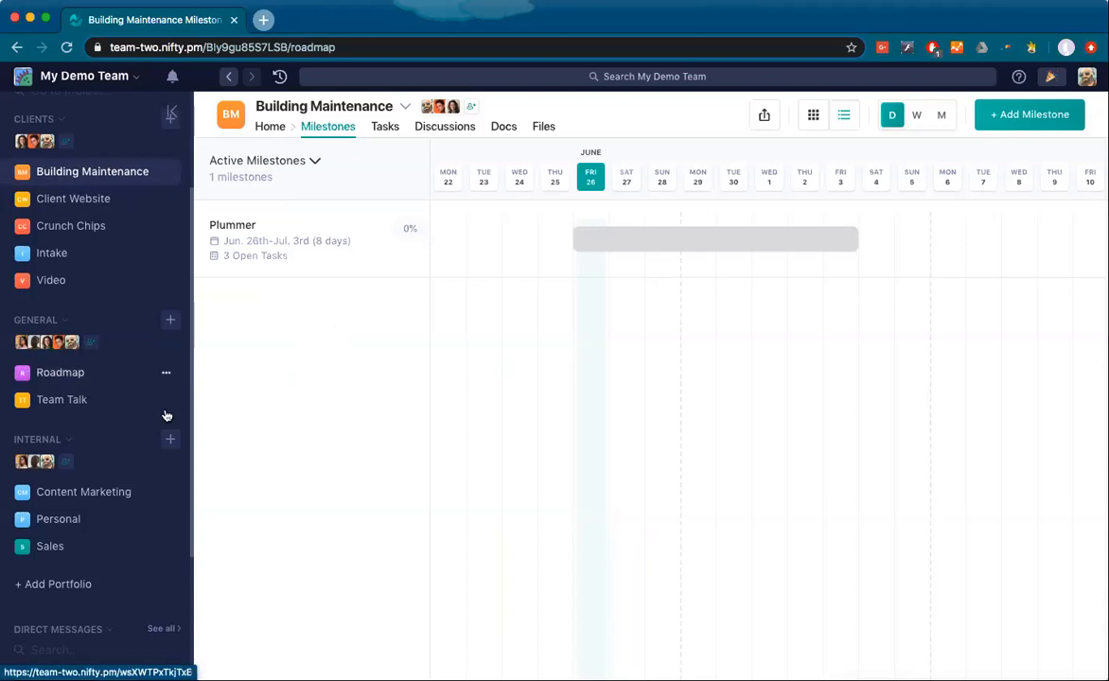
{"action": "scroll", "coordinate": [159, 417], "scroll_direction": "up", "scroll_amount": 1}
{"action": "scroll", "coordinate": [159, 416], "scroll_direction": "up", "scroll_amount": 2}
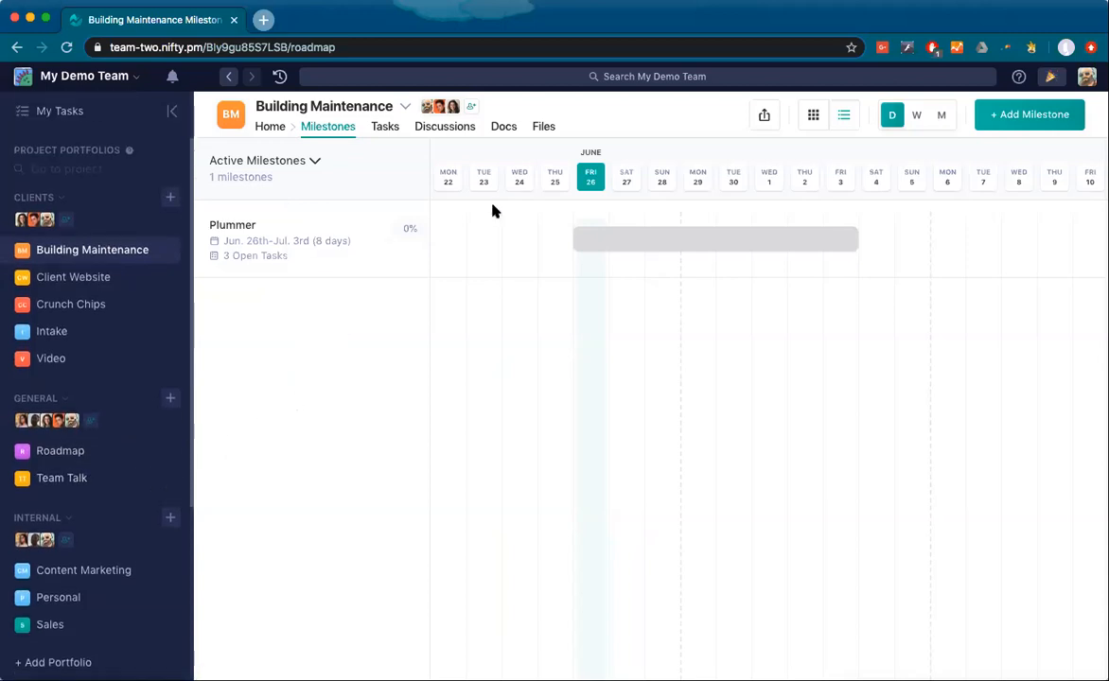
{"action": "left_click", "coordinate": [504, 129]}
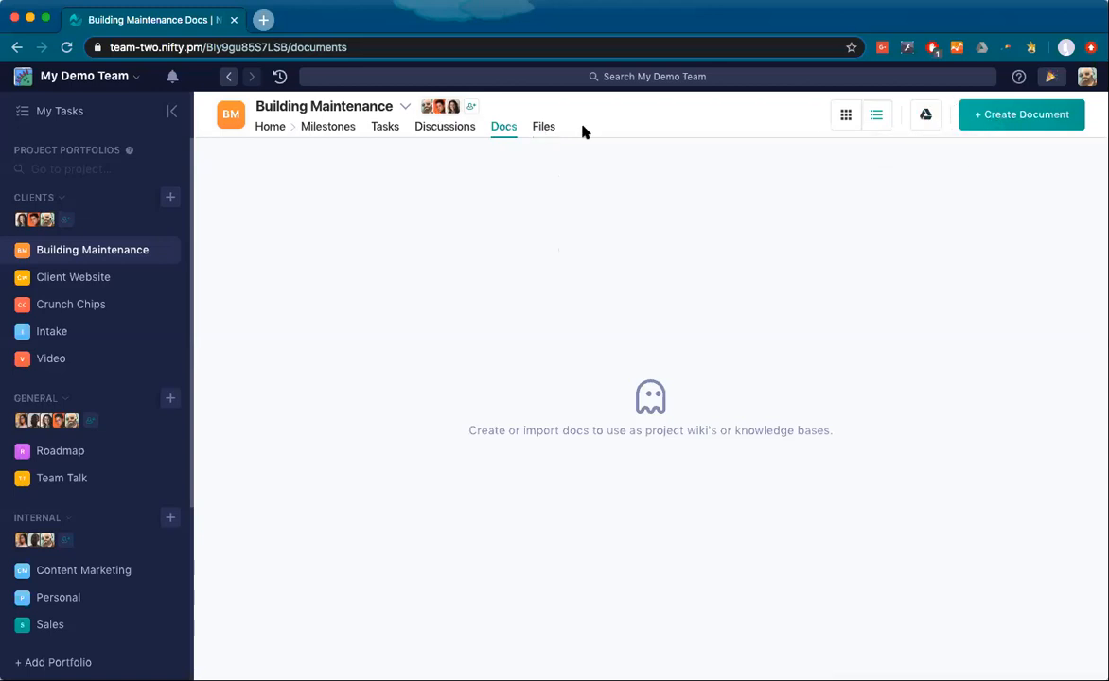
Go to the empty Building Maintenance Files page and look at the Upload File sources without uploading
{"action": "left_click", "coordinate": [542, 129]}
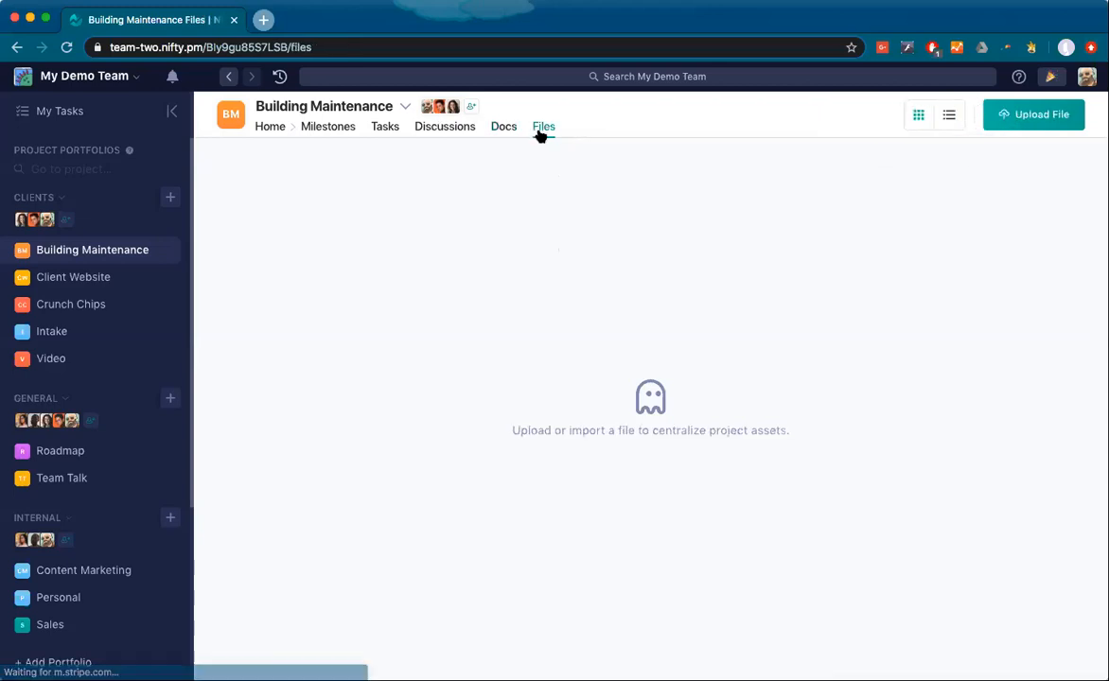
{"action": "left_click", "coordinate": [1009, 117]}
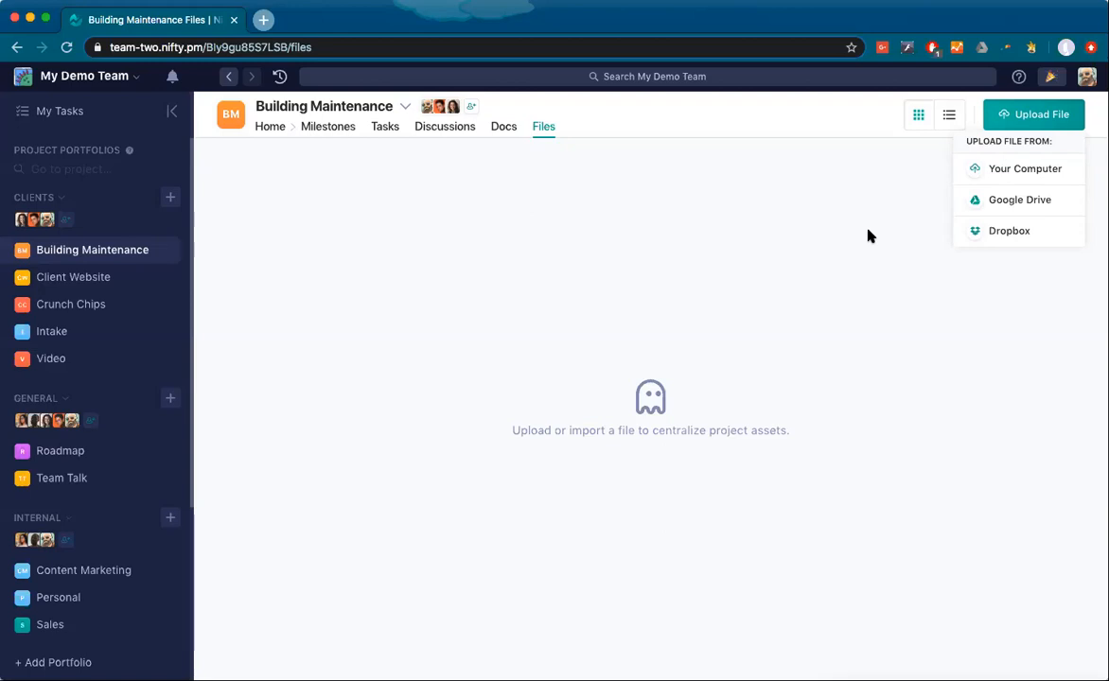
{"action": "left_click", "coordinate": [726, 252]}
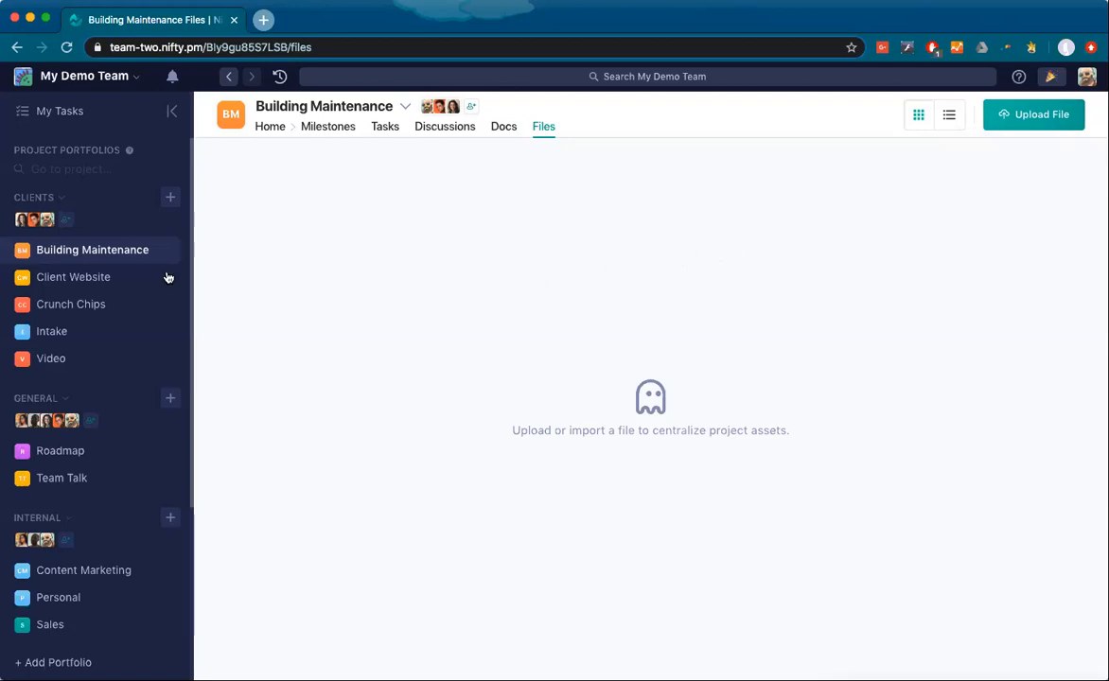
{"action": "left_click", "coordinate": [169, 201]}
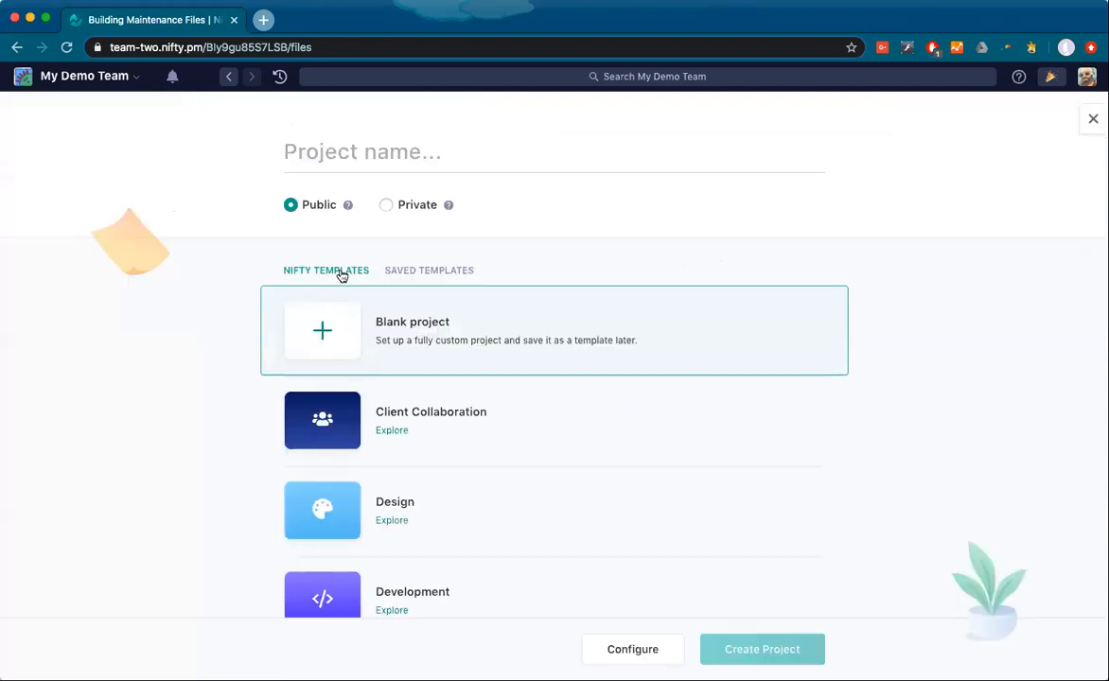
{"action": "scroll", "coordinate": [441, 365], "scroll_direction": "down", "scroll_amount": 2}
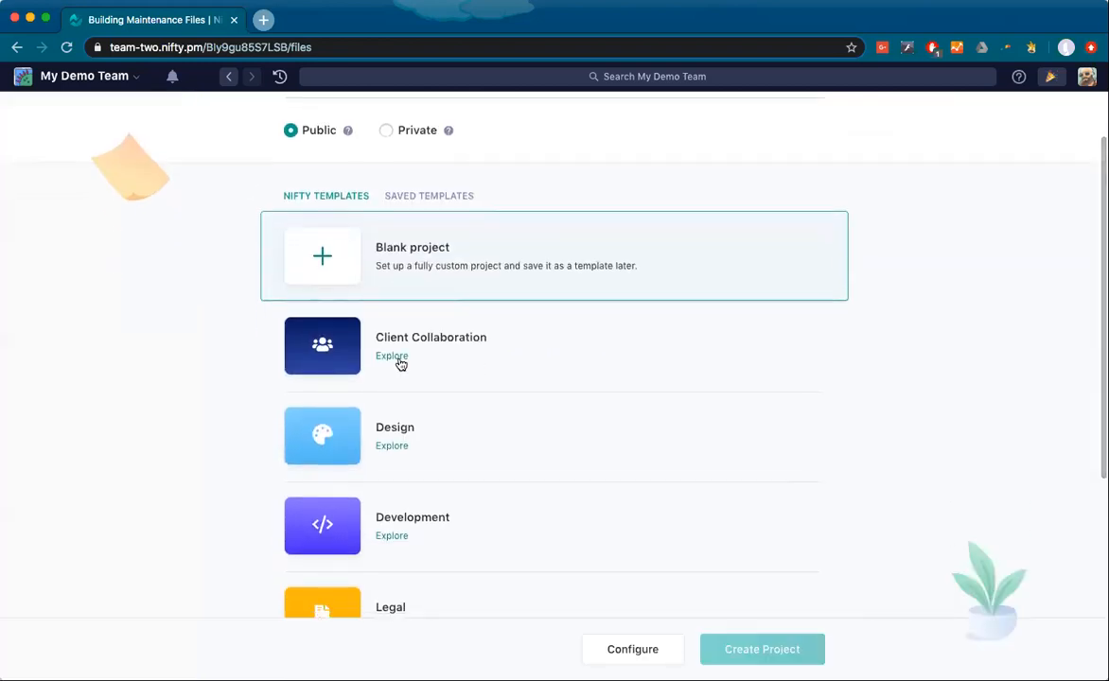
{"action": "scroll", "coordinate": [406, 425], "scroll_direction": "down", "scroll_amount": 8}
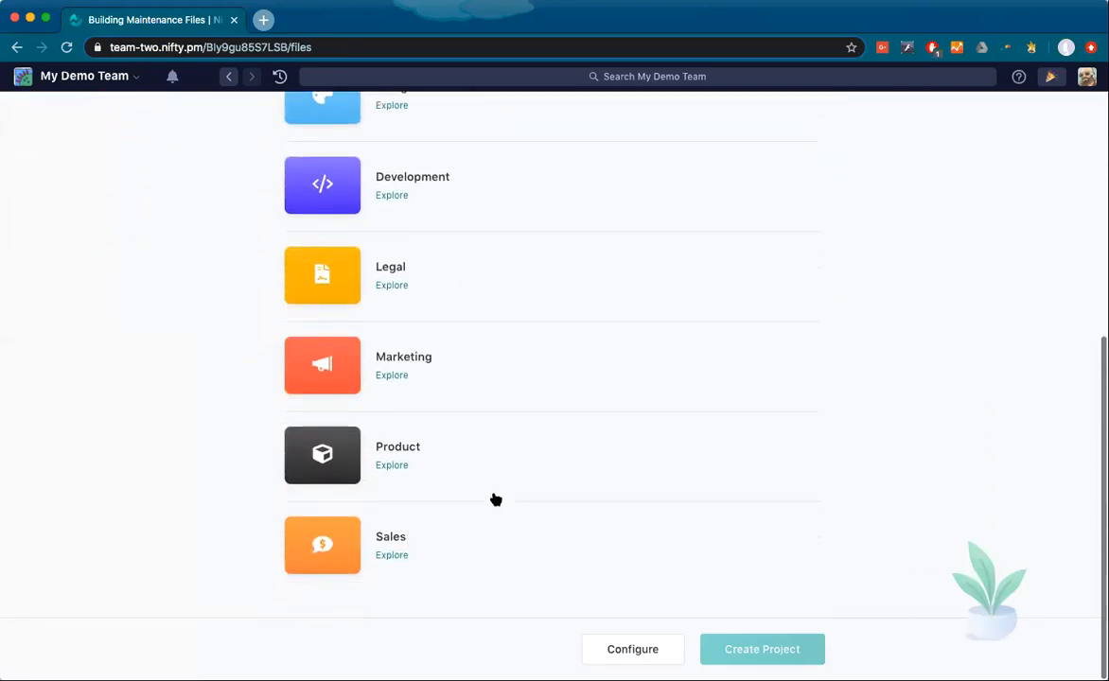
{"action": "scroll", "coordinate": [466, 446], "scroll_direction": "up", "scroll_amount": 8}
{"action": "left_click", "coordinate": [518, 338]}
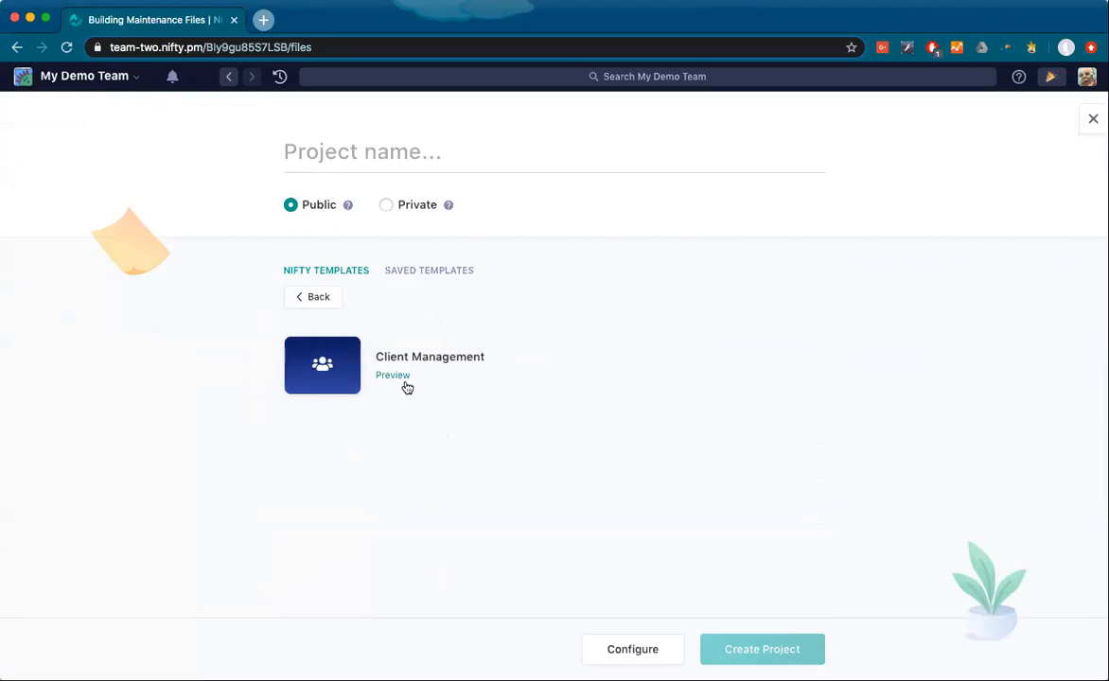
{"action": "mouse_move", "coordinate": [404, 382]}
{"action": "left_click", "coordinate": [434, 271]}
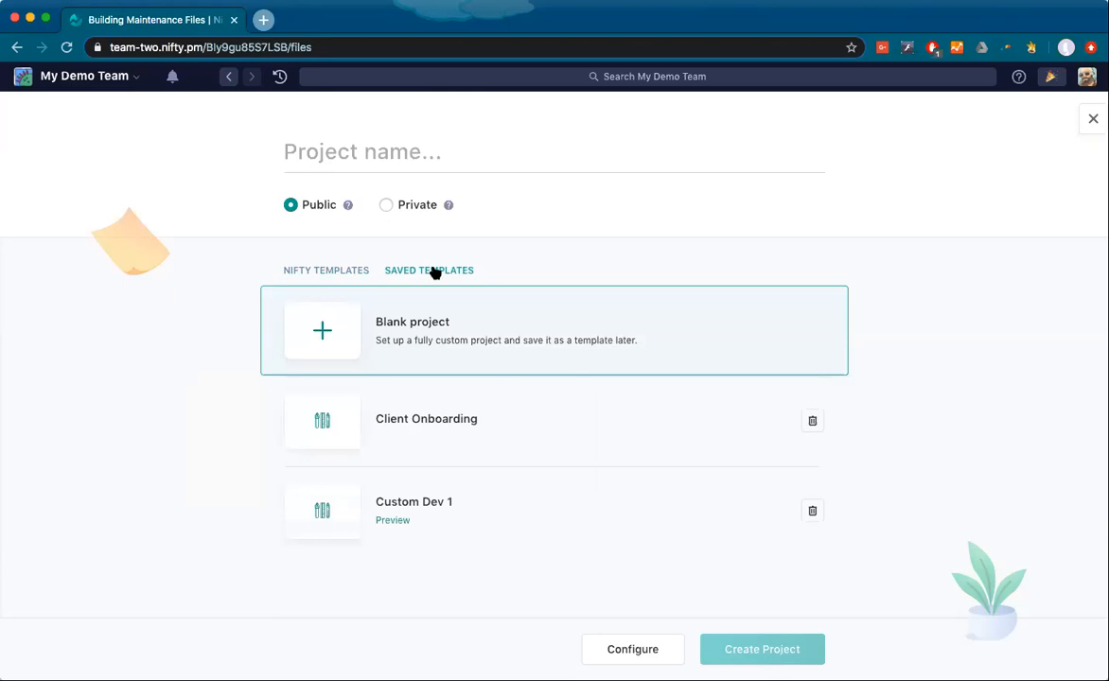
{"action": "left_click", "coordinate": [330, 271]}
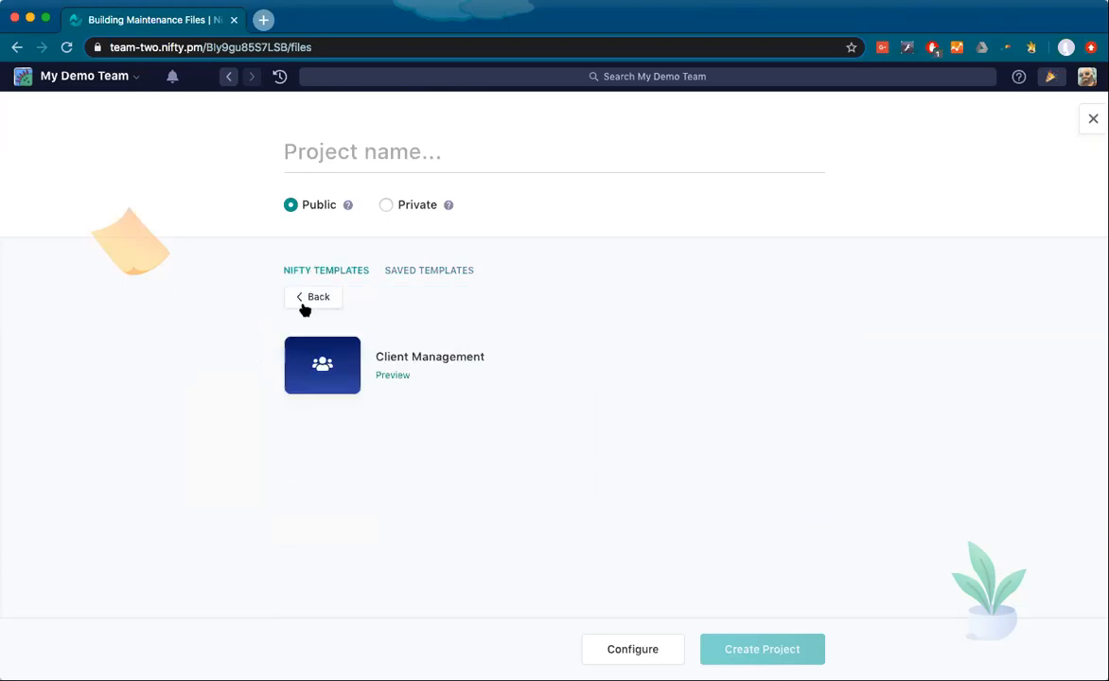
{"action": "left_click", "coordinate": [1091, 116]}
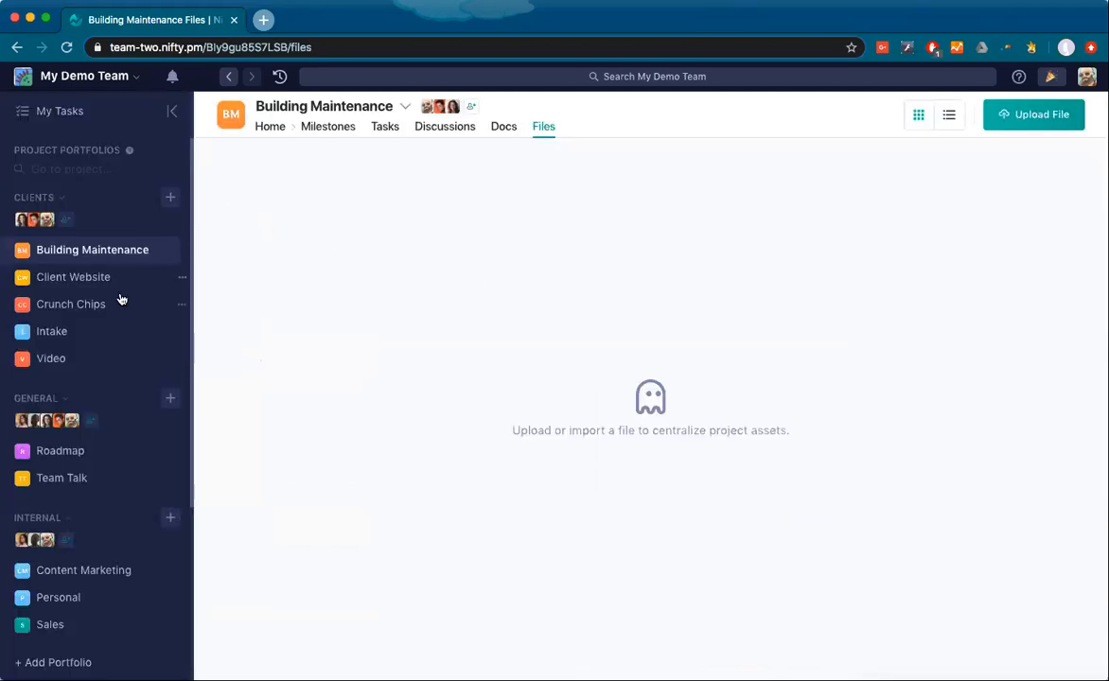
Bring up the Client Website project's milestone roadmap and scroll to the UI Design milestone
{"action": "left_click", "coordinate": [381, 133]}
{"action": "left_click", "coordinate": [346, 132]}
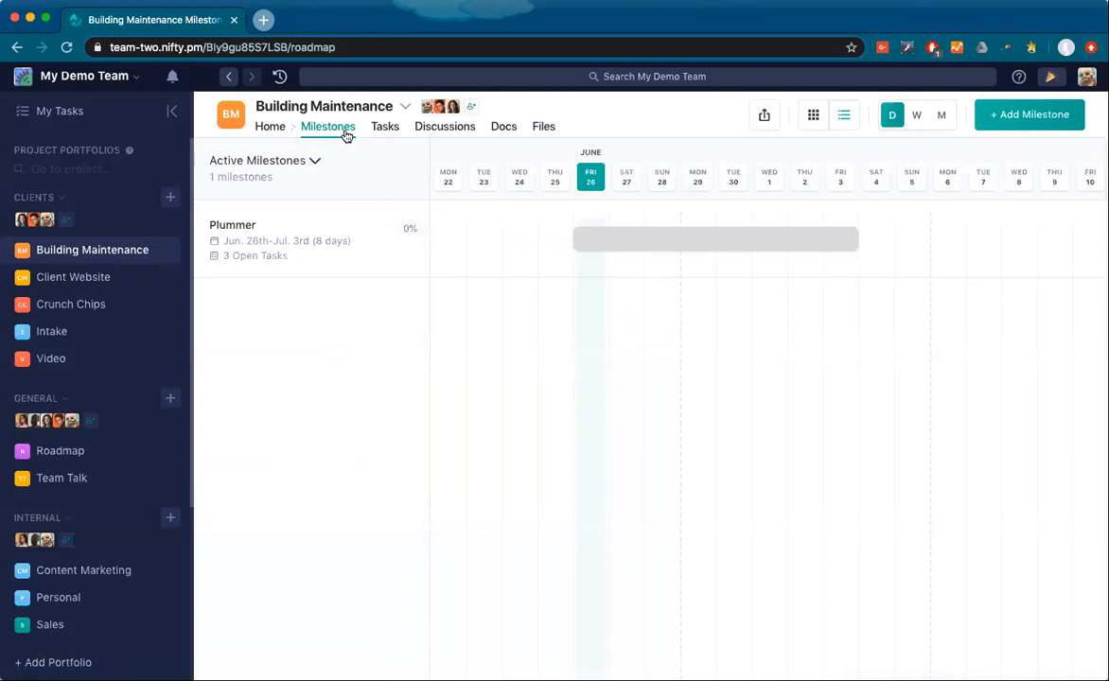
{"action": "left_click", "coordinate": [76, 276]}
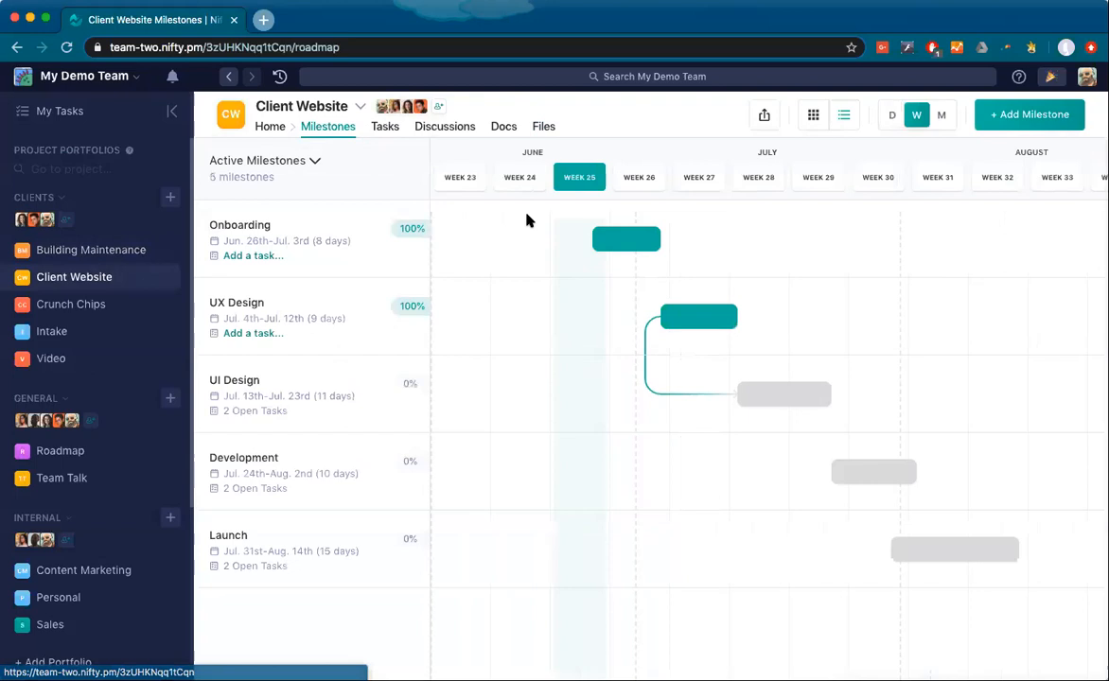
{"action": "scroll", "coordinate": [453, 319], "scroll_direction": "right", "scroll_amount": 1}
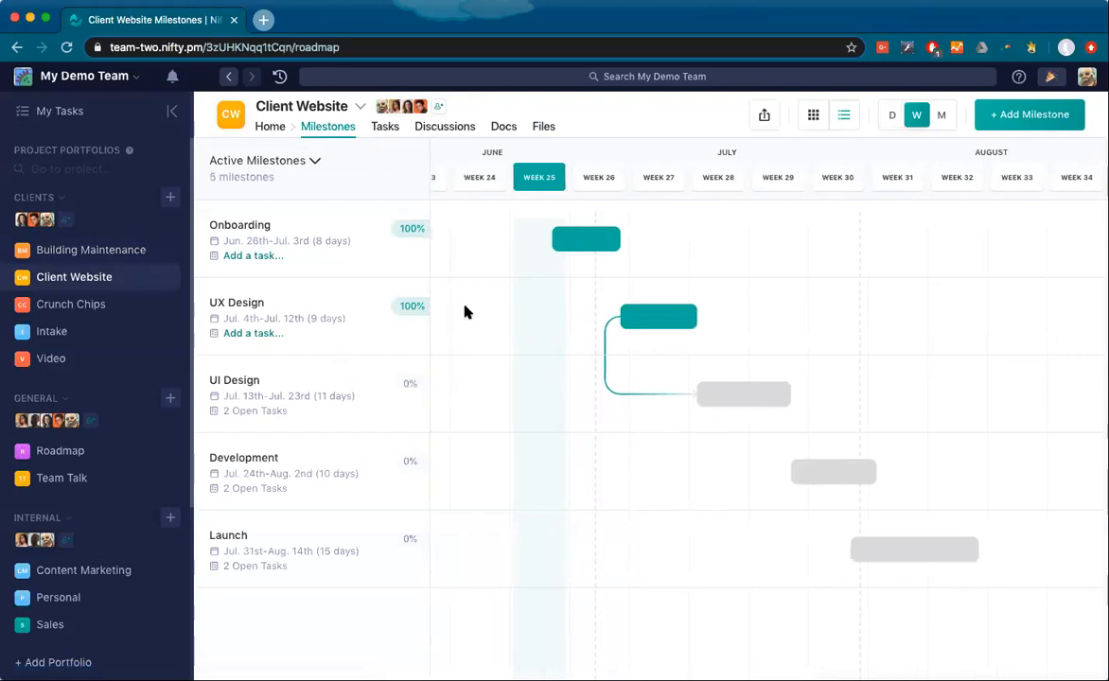
{"action": "scroll", "coordinate": [465, 316], "scroll_direction": "right", "scroll_amount": 3}
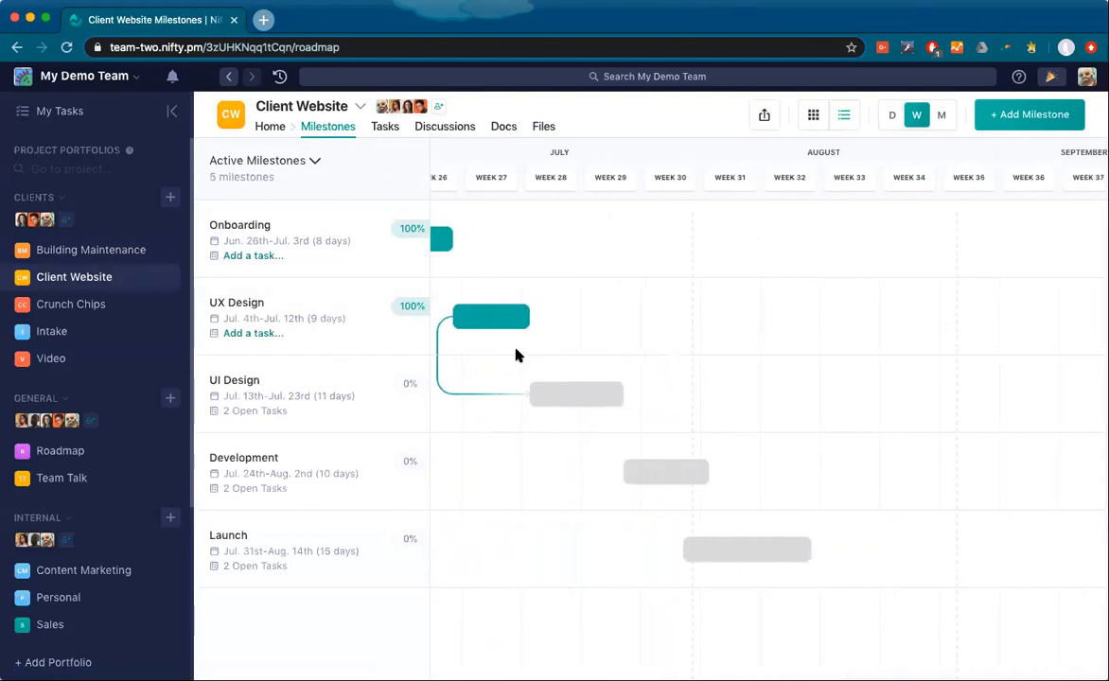
Hide the UI Design milestone from Guests, then from all roles
{"action": "left_click", "coordinate": [623, 404]}
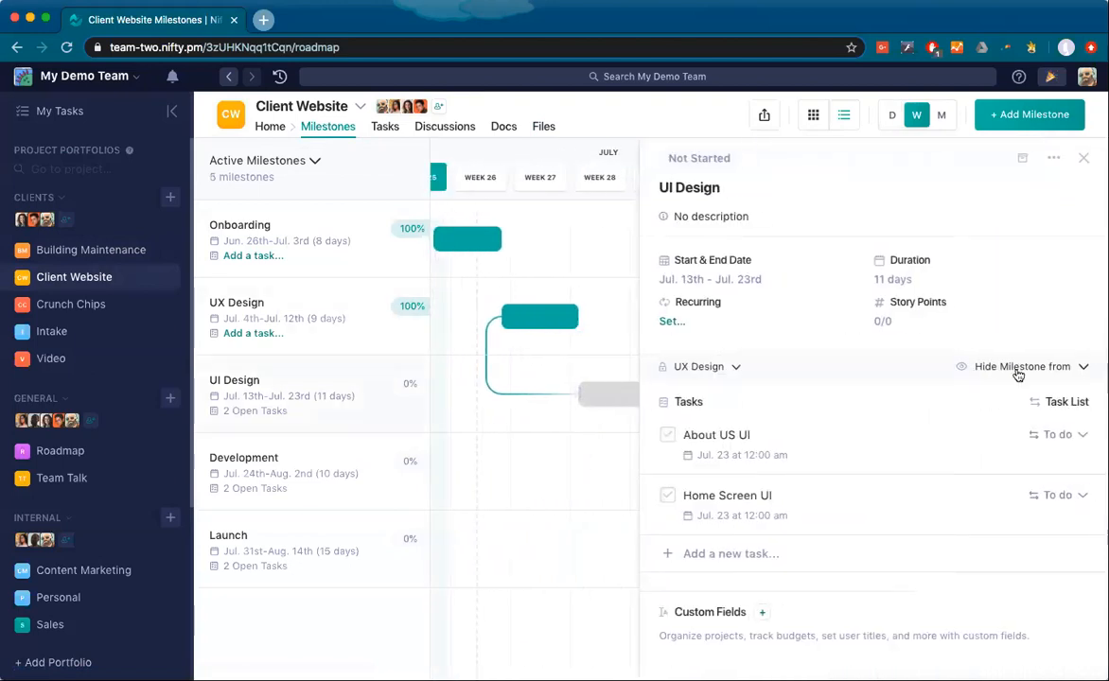
{"action": "left_click", "coordinate": [1024, 369]}
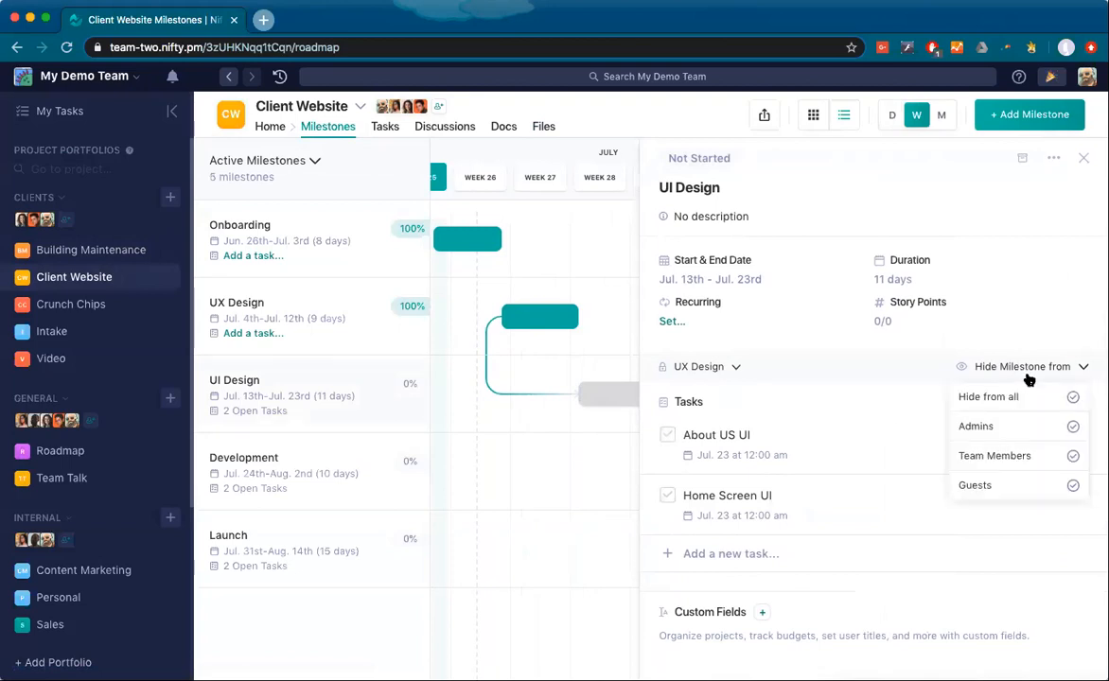
{"action": "left_click", "coordinate": [1038, 486]}
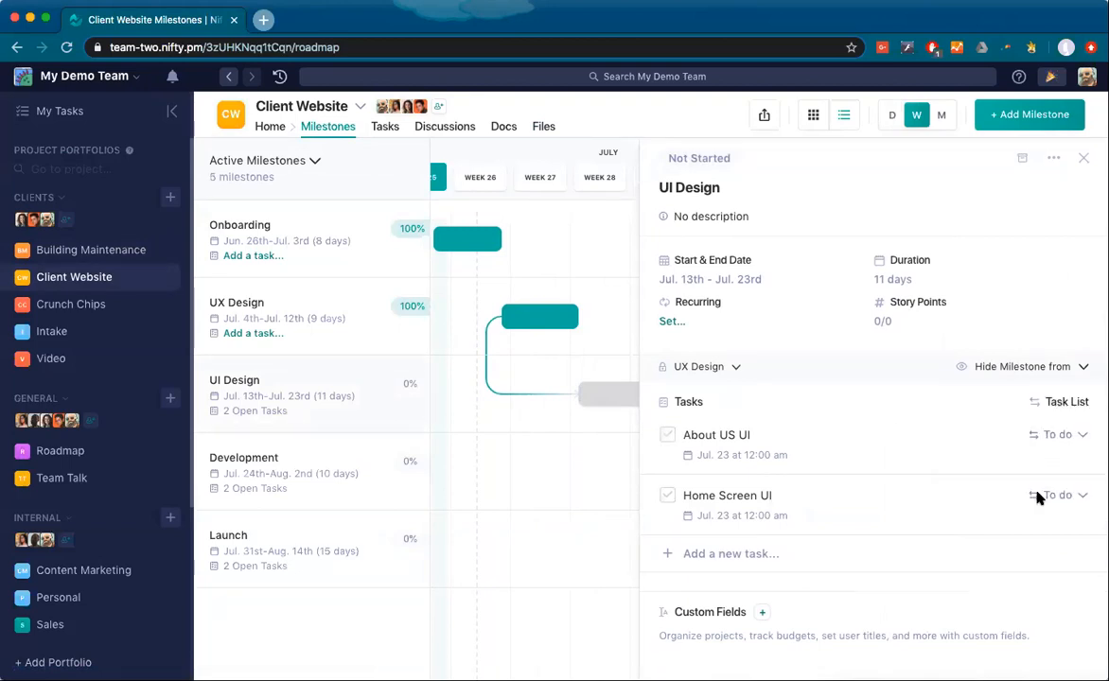
{"action": "mouse_move", "coordinate": [268, 385]}
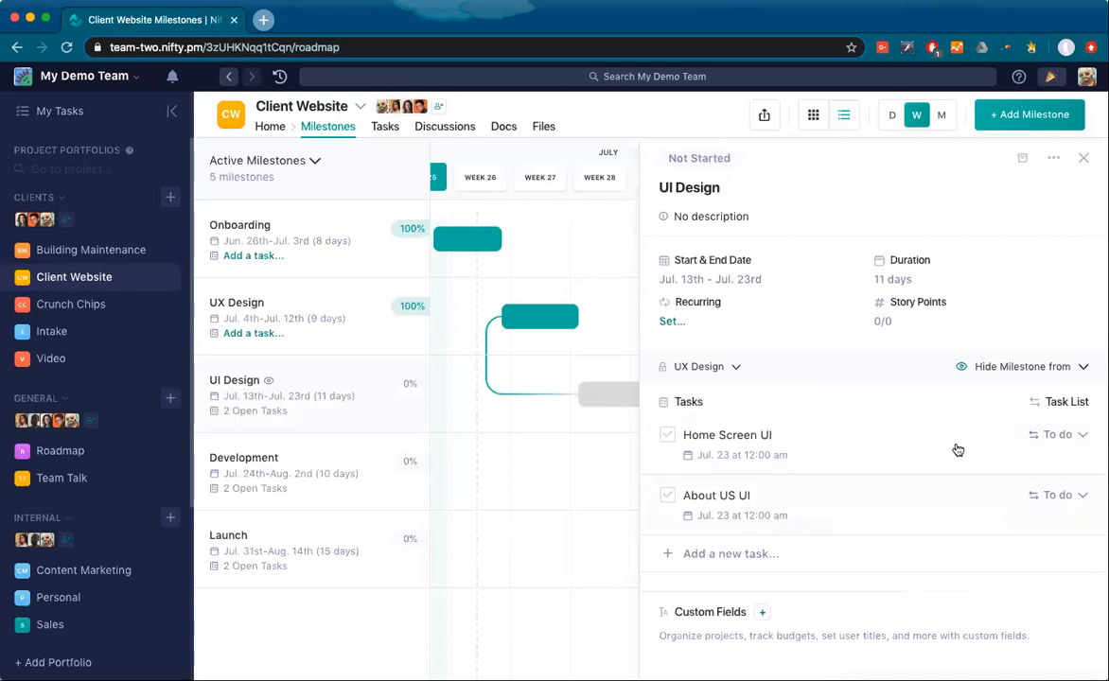
{"action": "left_click", "coordinate": [1079, 366]}
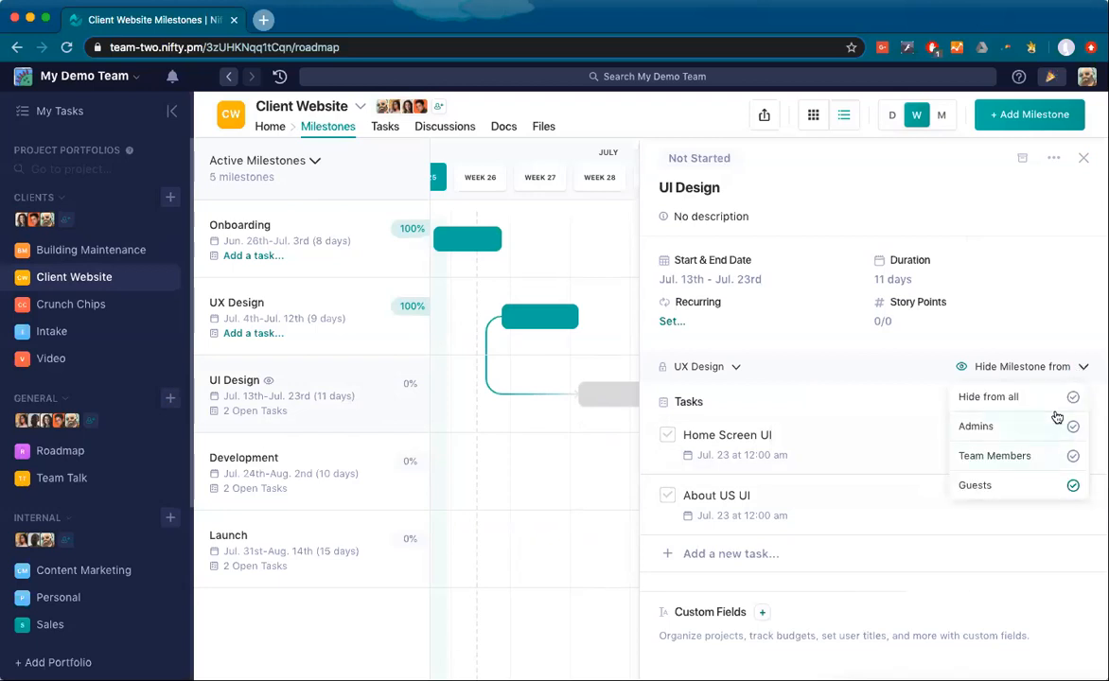
{"action": "left_click", "coordinate": [426, 173]}
{"action": "left_click", "coordinate": [384, 125]}
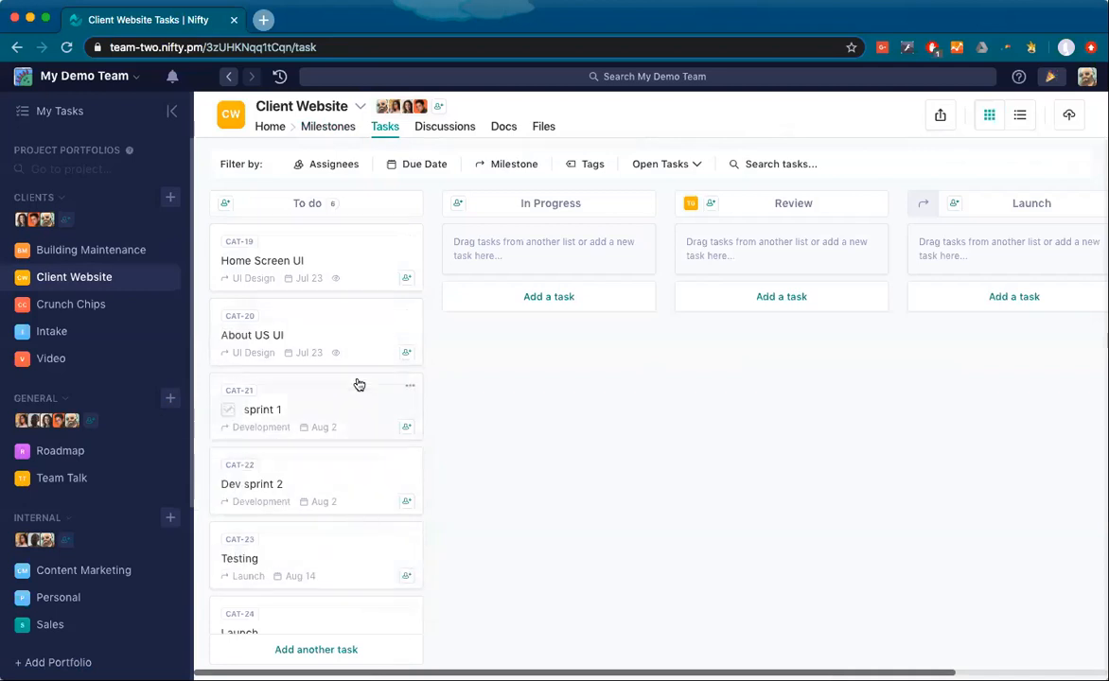
{"action": "scroll", "coordinate": [530, 321], "scroll_direction": "right", "scroll_amount": 5}
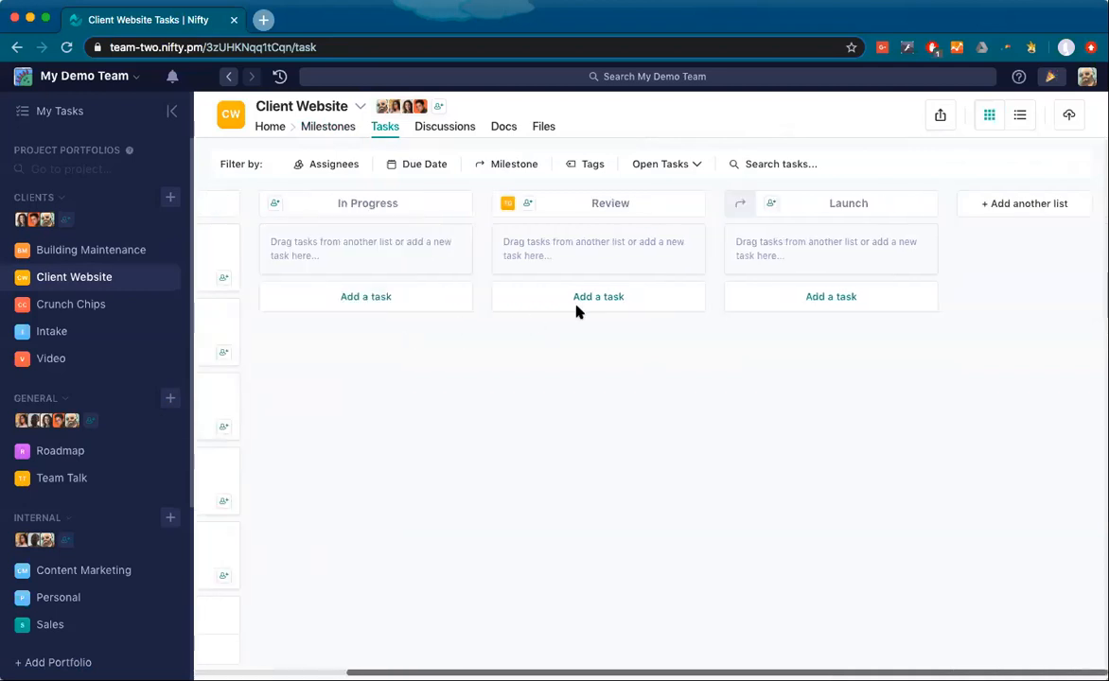
{"action": "scroll", "coordinate": [582, 353], "scroll_direction": "left", "scroll_amount": 3}
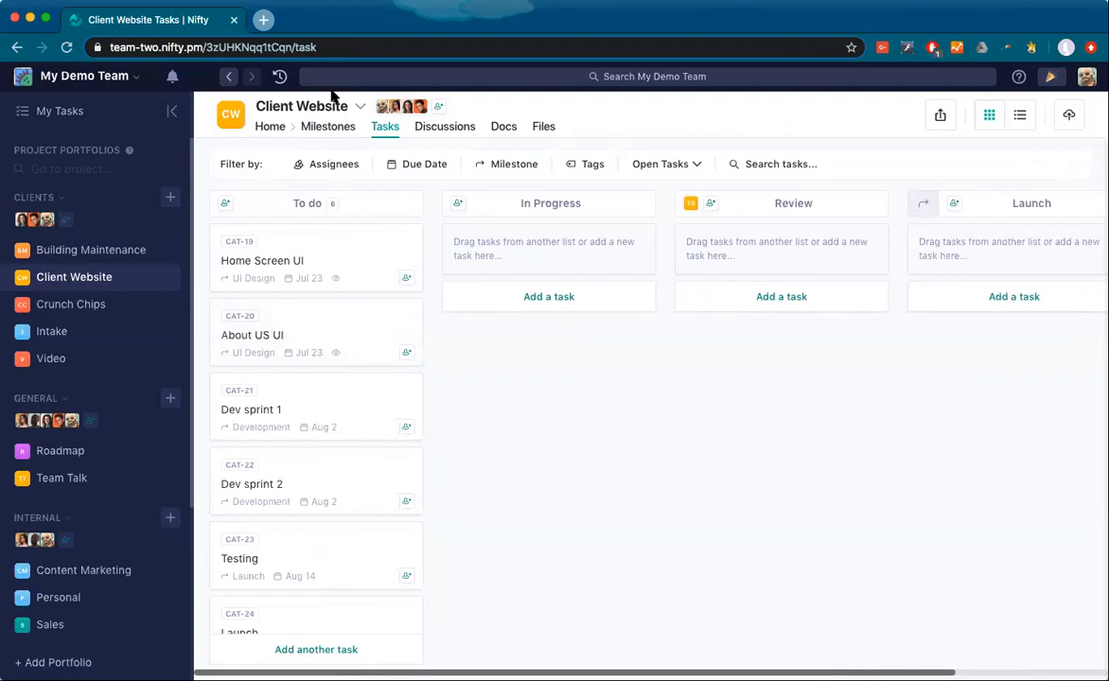
{"action": "left_click", "coordinate": [323, 129]}
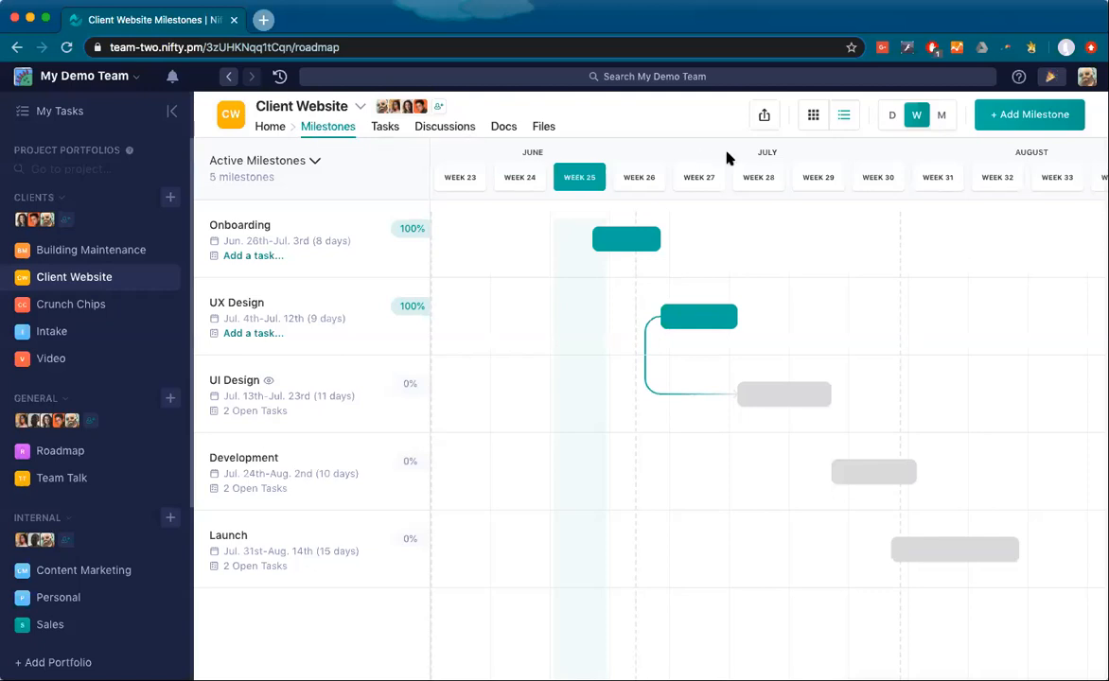
Copy the roadmap's public share link and load it in a new browser tab
{"action": "left_click", "coordinate": [765, 115]}
{"action": "left_click", "coordinate": [784, 181]}
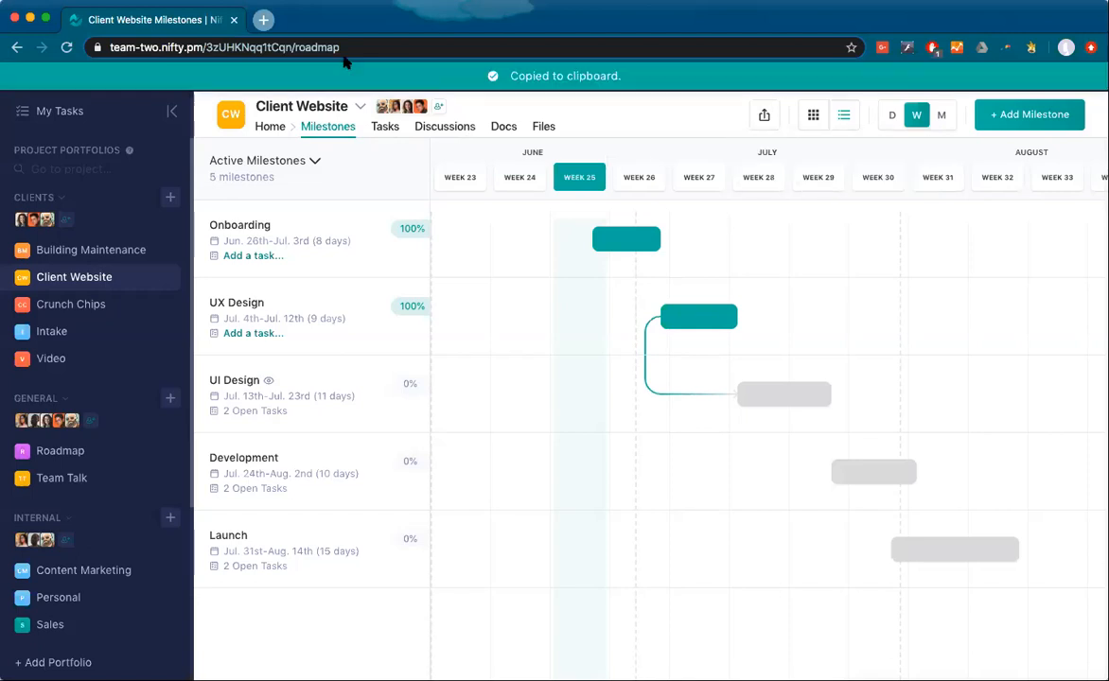
{"action": "left_click", "coordinate": [263, 19]}
{"action": "key", "text": "super+v"}
{"action": "key", "text": "Return"}
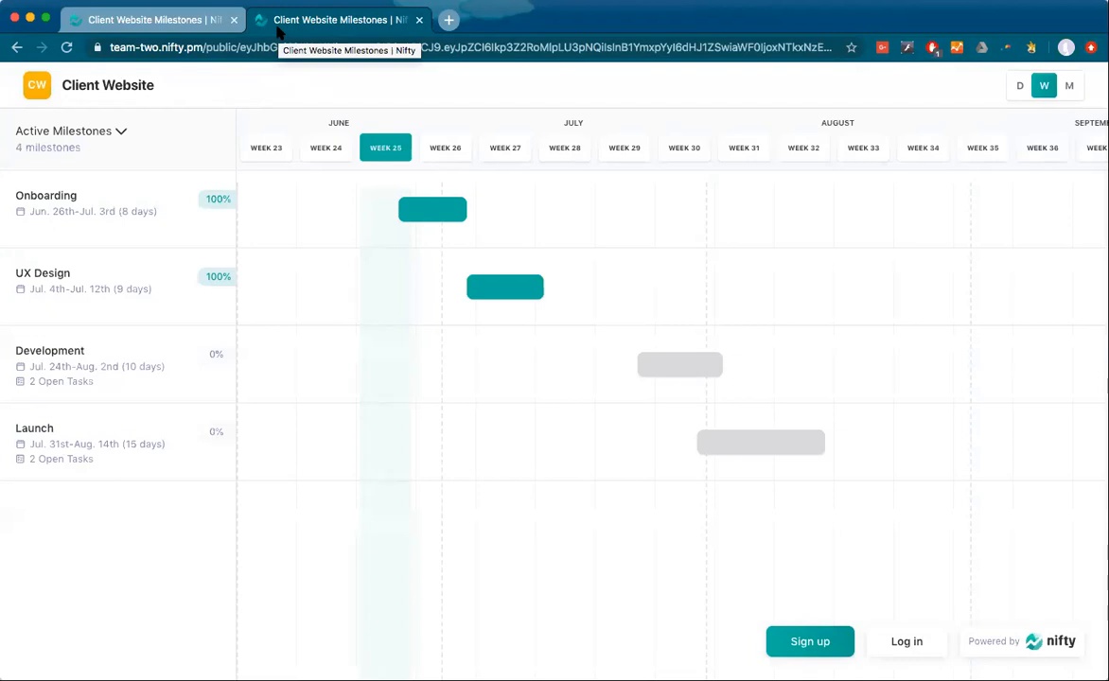
Compare the logged-in roadmap with the public view, which leaves out UI Design
{"action": "left_click", "coordinate": [175, 33]}
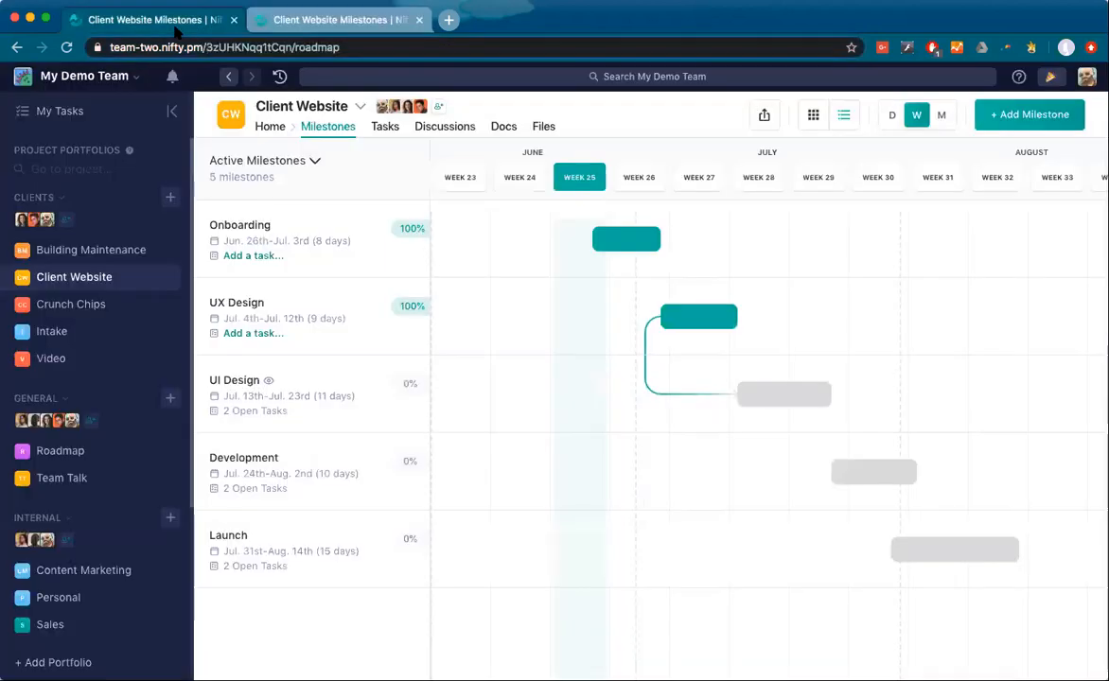
{"action": "mouse_move", "coordinate": [266, 383]}
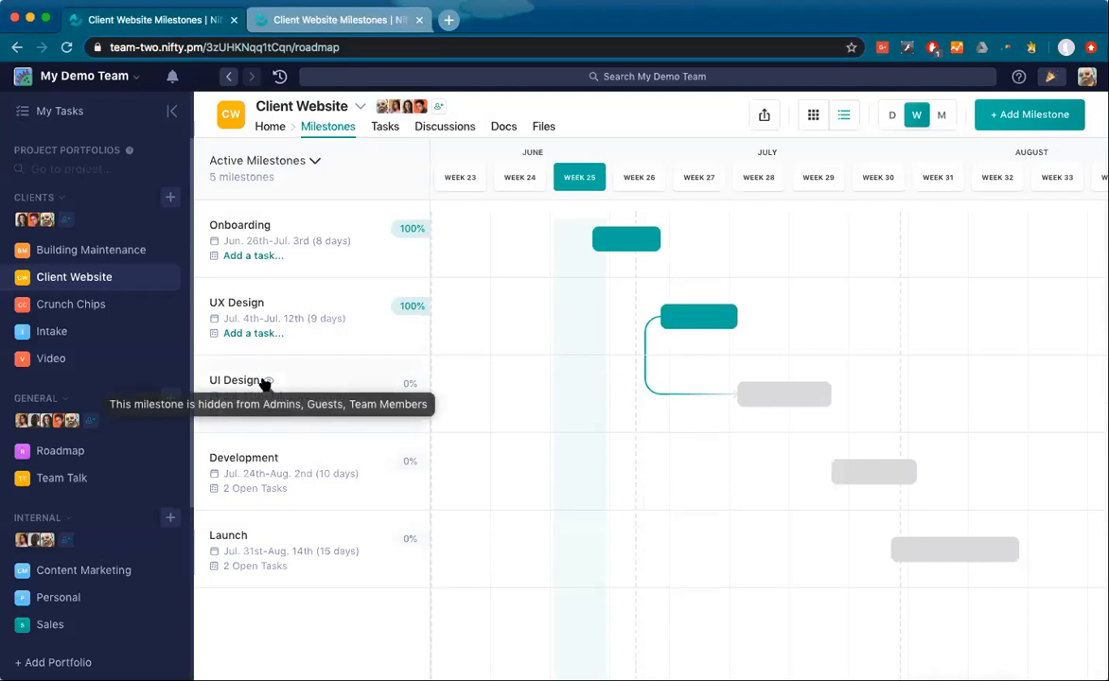
{"action": "left_click", "coordinate": [305, 23]}
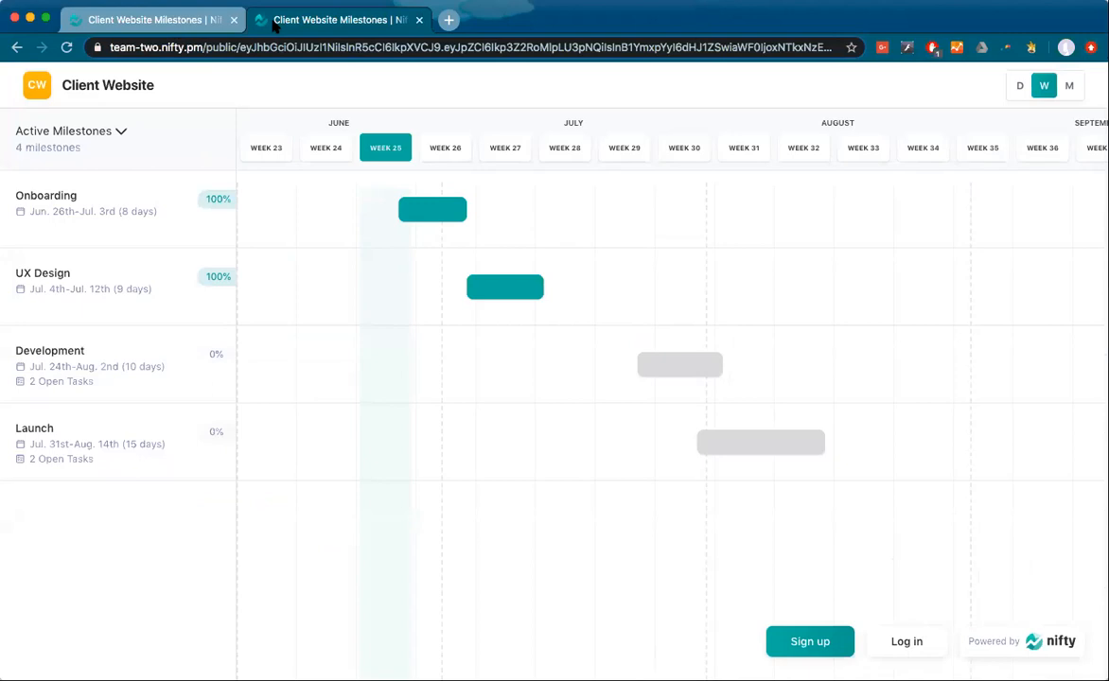
{"action": "left_click", "coordinate": [156, 21]}
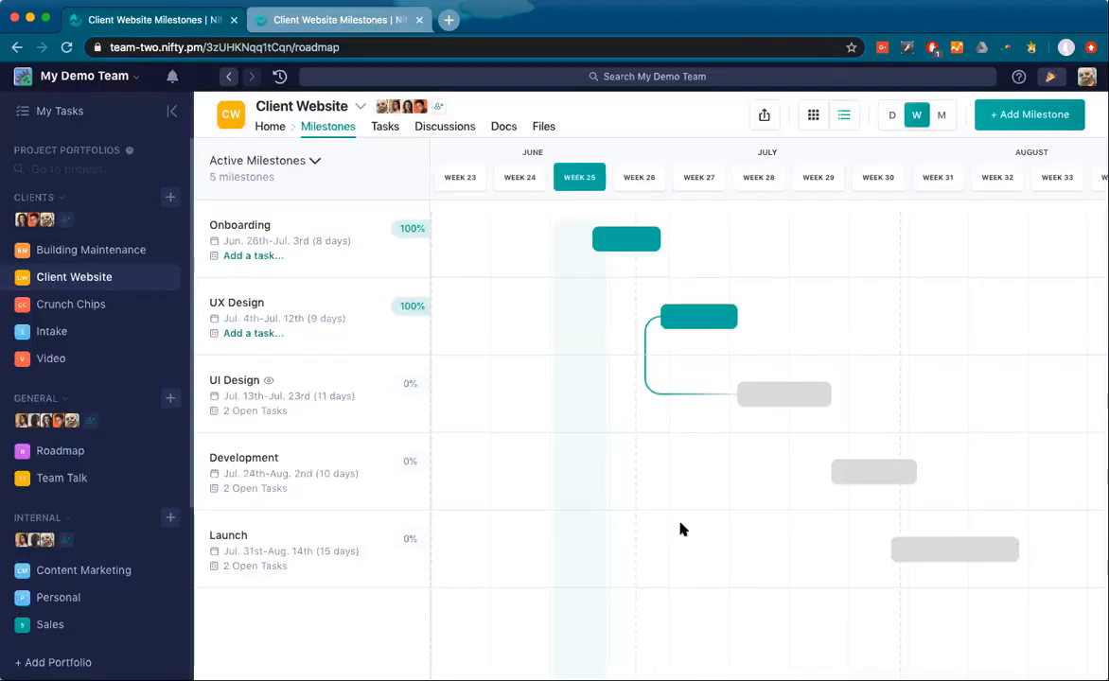
Collapse the Clients, Internal and General portfolio groups in the sidebar
{"action": "left_click", "coordinate": [43, 198]}
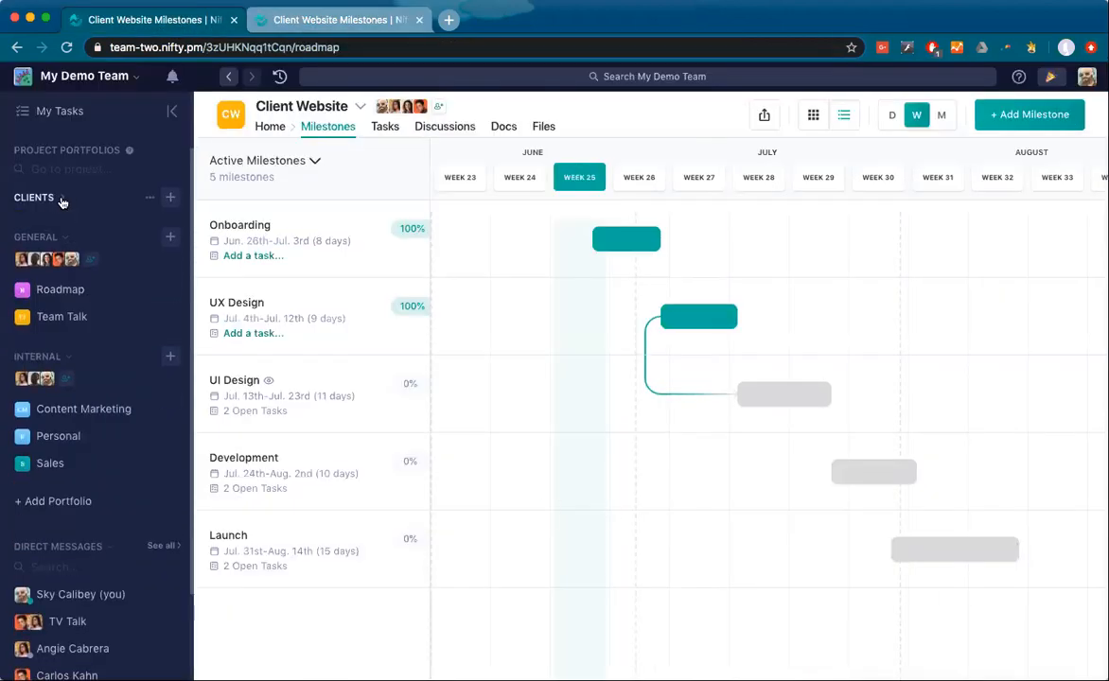
{"action": "left_click", "coordinate": [39, 356]}
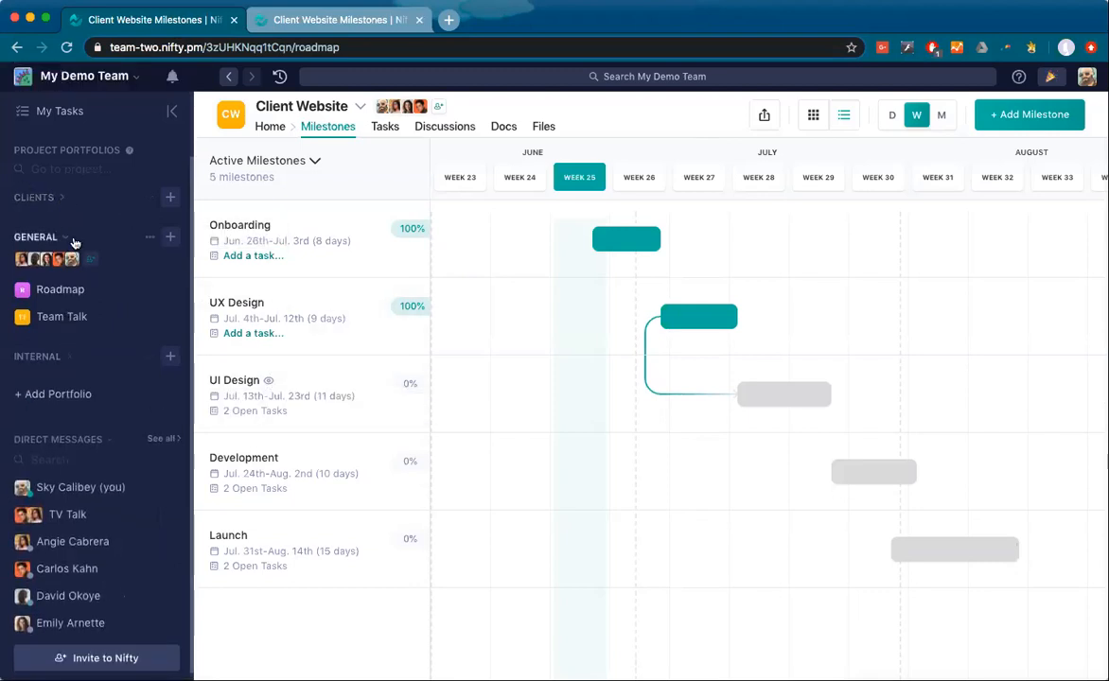
{"action": "left_click", "coordinate": [38, 238]}
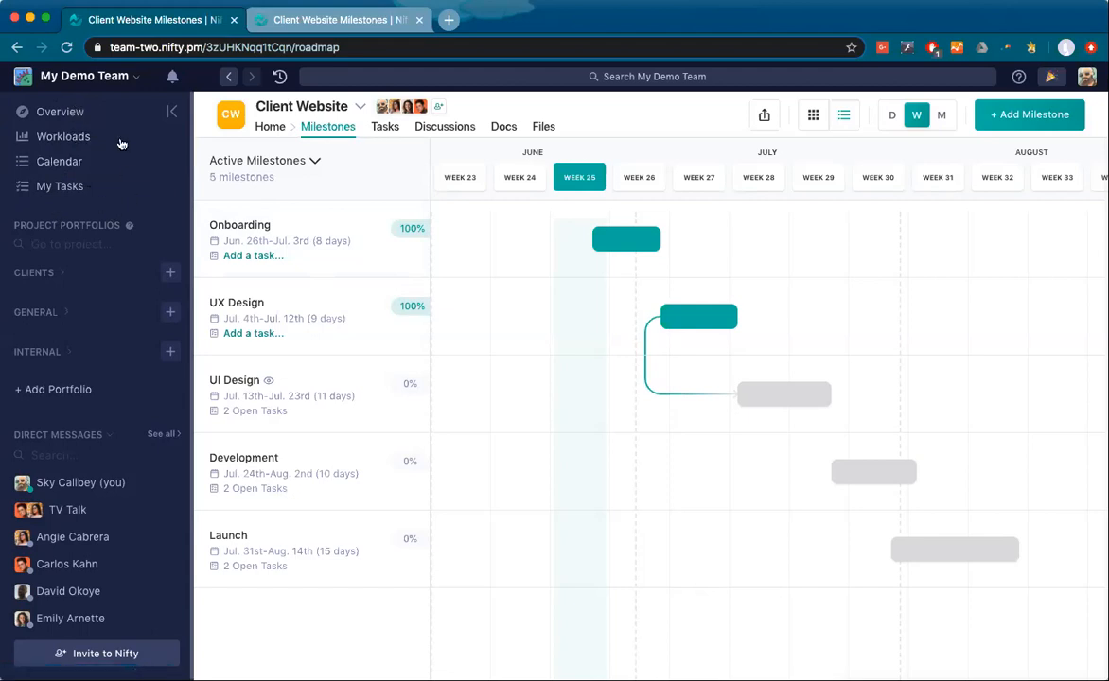
Show the team Overview on a day scale with General, Internal and Clients groups expanded
{"action": "left_click", "coordinate": [60, 114]}
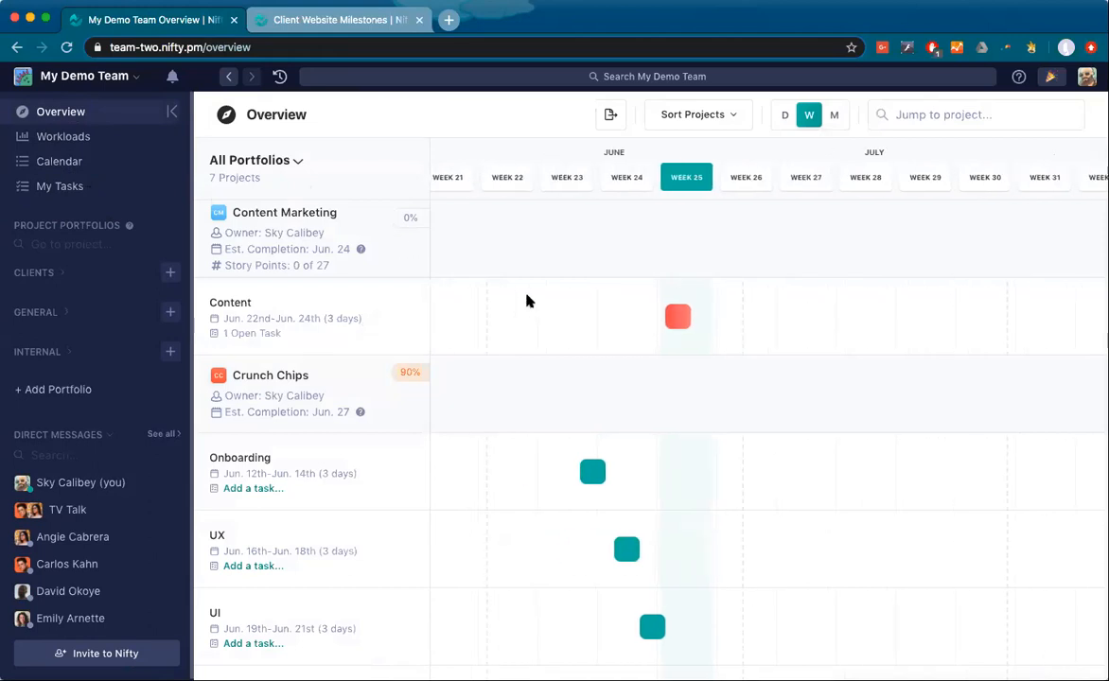
{"action": "scroll", "coordinate": [527, 300], "scroll_direction": "down", "scroll_amount": 2}
{"action": "scroll", "coordinate": [528, 300], "scroll_direction": "down", "scroll_amount": 5}
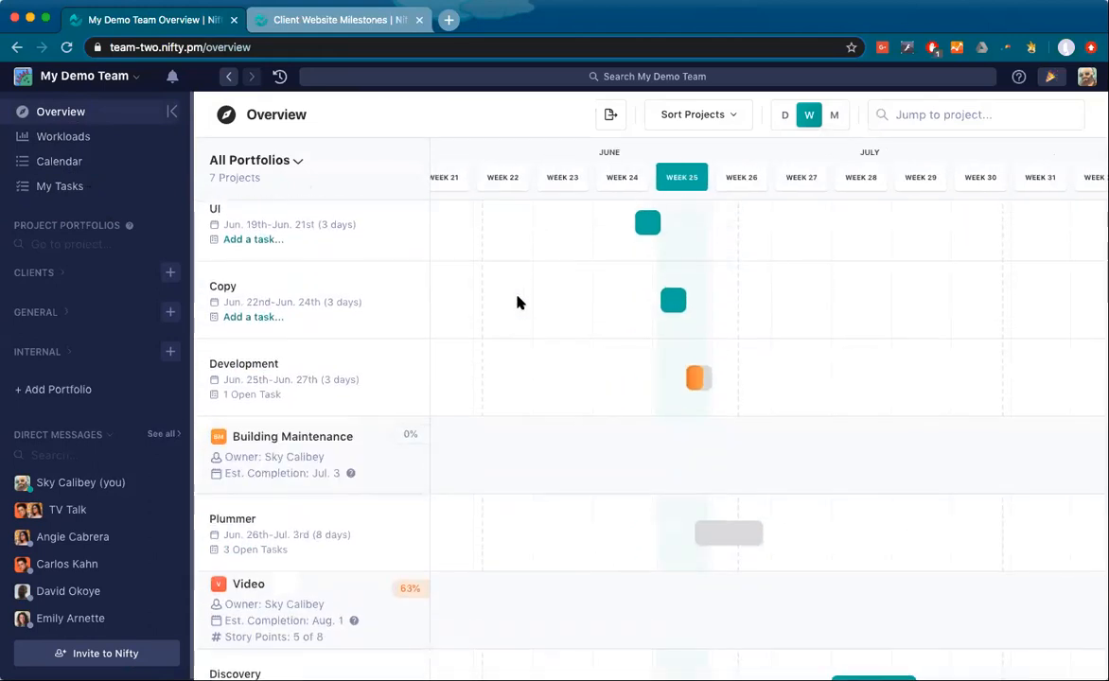
{"action": "left_click", "coordinate": [785, 121]}
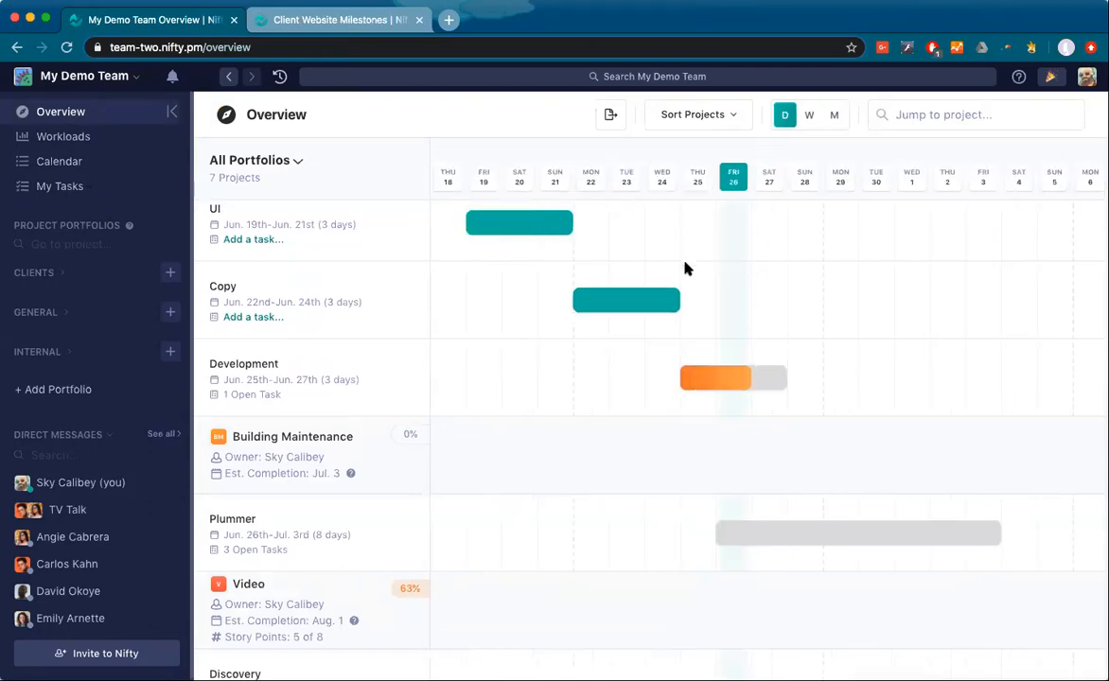
{"action": "scroll", "coordinate": [624, 235], "scroll_direction": "up", "scroll_amount": 5}
{"action": "scroll", "coordinate": [606, 255], "scroll_direction": "up", "scroll_amount": 2}
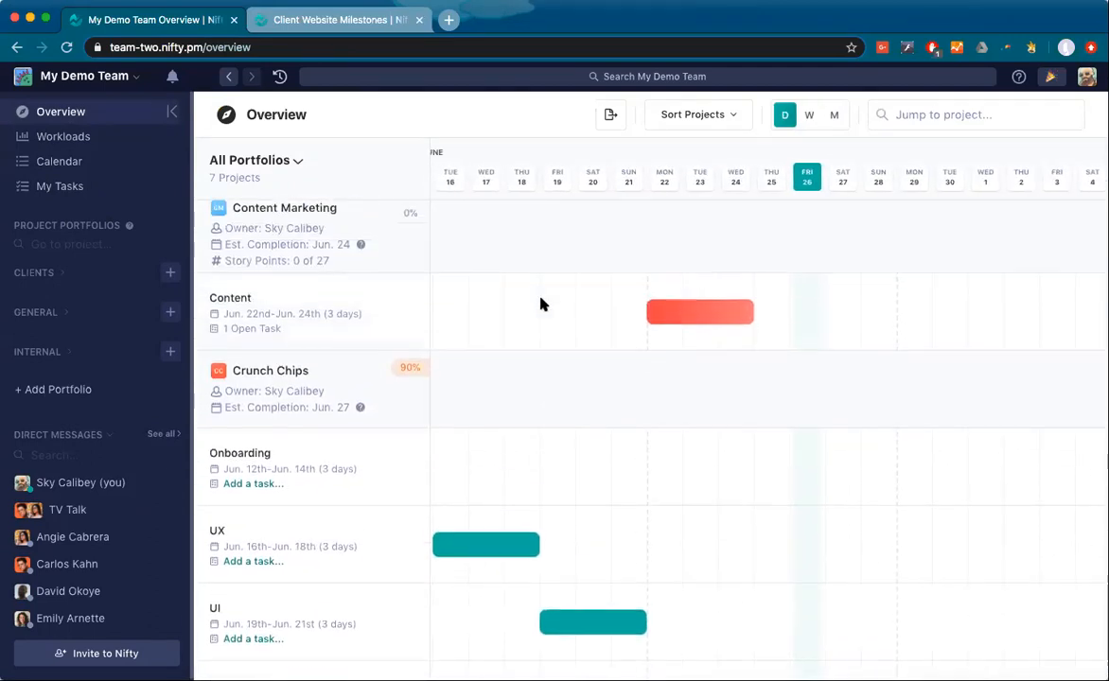
{"action": "scroll", "coordinate": [539, 301], "scroll_direction": "left", "scroll_amount": 2}
{"action": "scroll", "coordinate": [538, 301], "scroll_direction": "right", "scroll_amount": 5}
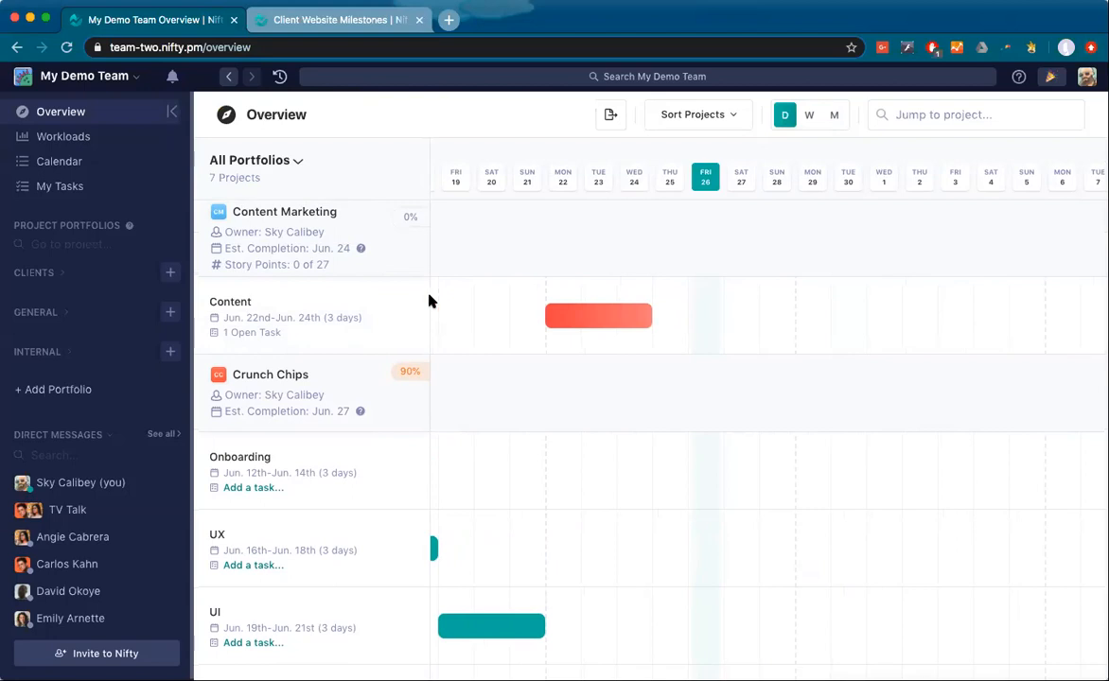
{"action": "left_click", "coordinate": [58, 312]}
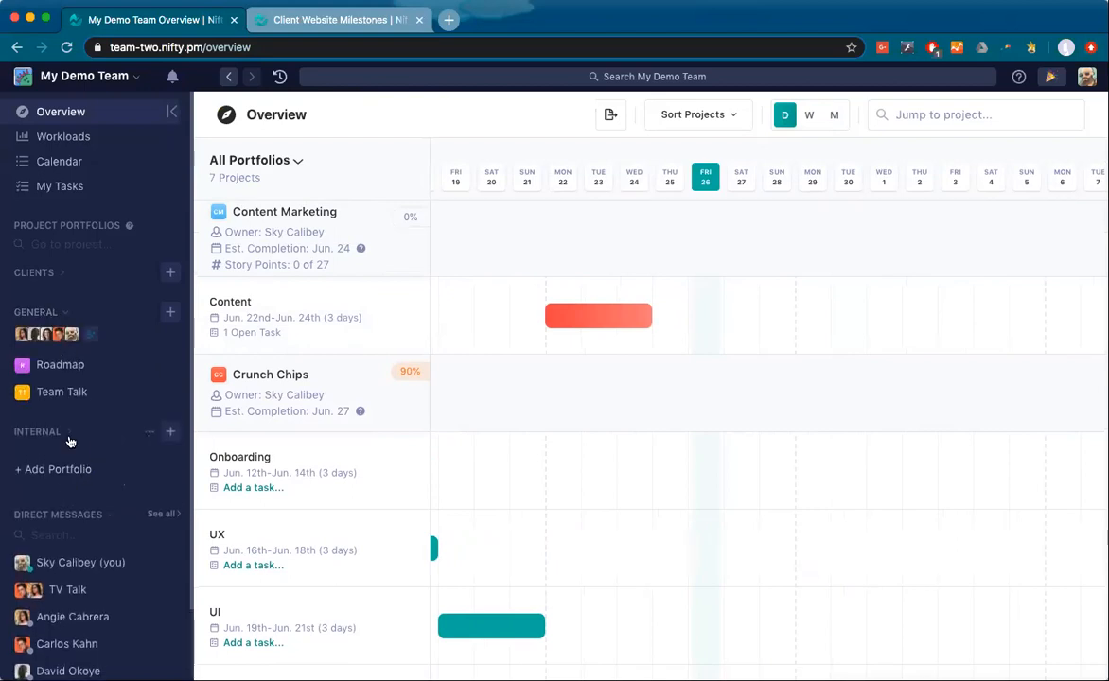
{"action": "left_click", "coordinate": [58, 432]}
{"action": "left_click", "coordinate": [60, 273]}
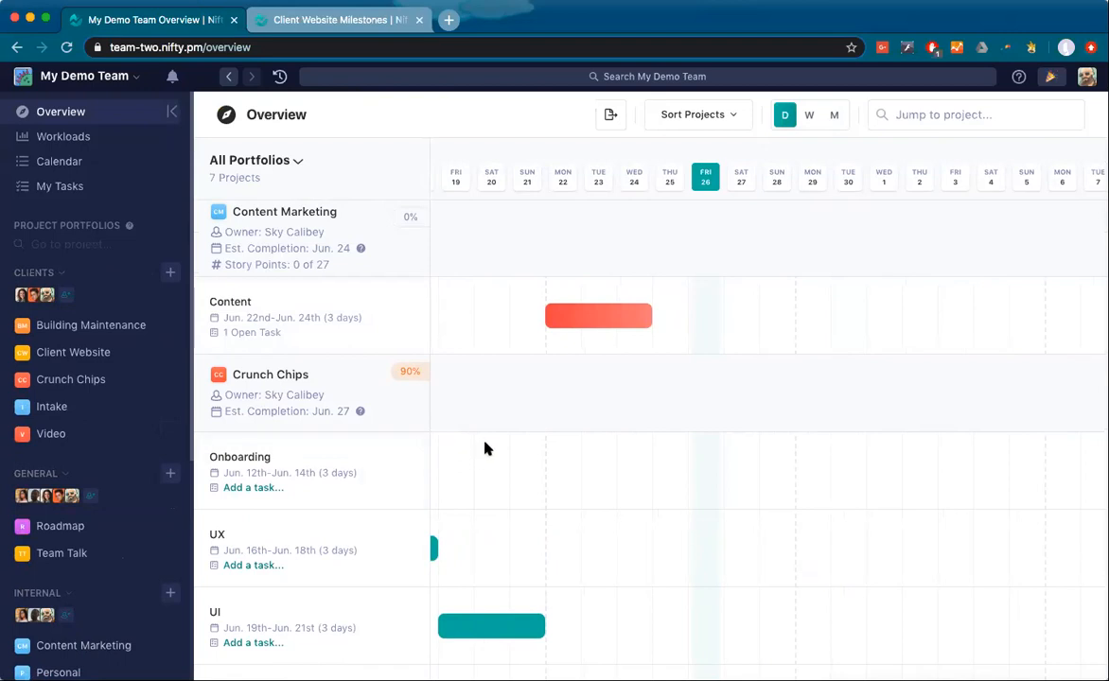
Mark the Content milestone's '5 Ways to Evade Project Failure' task complete
{"action": "scroll", "coordinate": [607, 433], "scroll_direction": "left", "scroll_amount": 2}
{"action": "scroll", "coordinate": [625, 417], "scroll_direction": "left", "scroll_amount": 5}
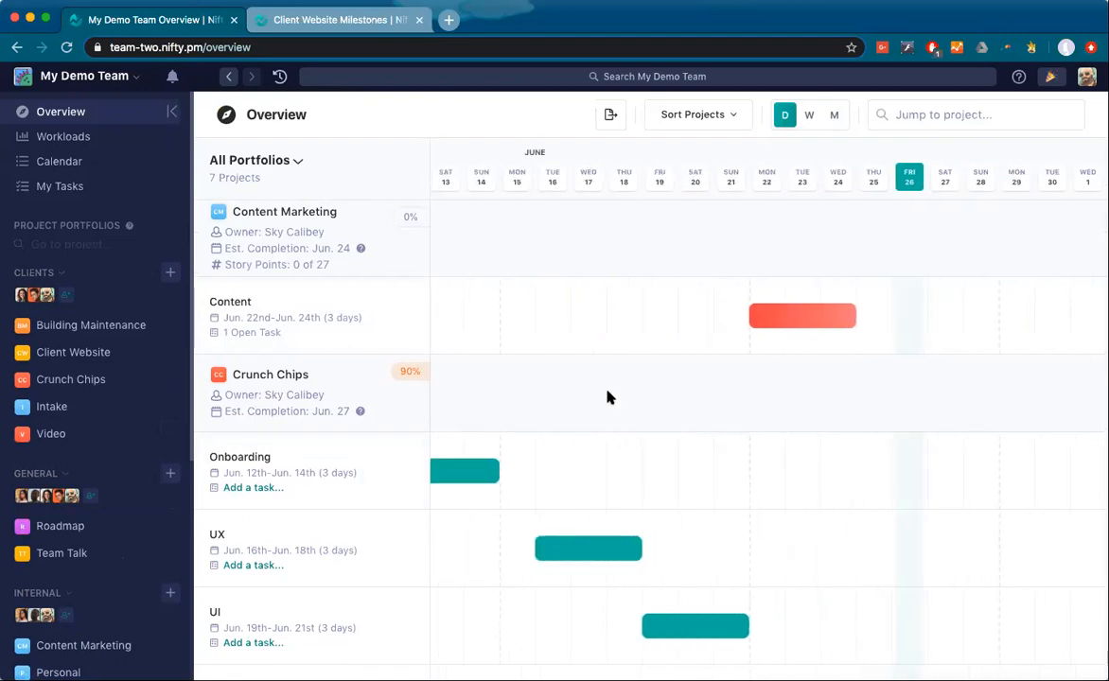
{"action": "scroll", "coordinate": [572, 426], "scroll_direction": "down", "scroll_amount": 4}
{"action": "scroll", "coordinate": [569, 424], "scroll_direction": "up", "scroll_amount": 3}
{"action": "scroll", "coordinate": [571, 423], "scroll_direction": "up", "scroll_amount": 2}
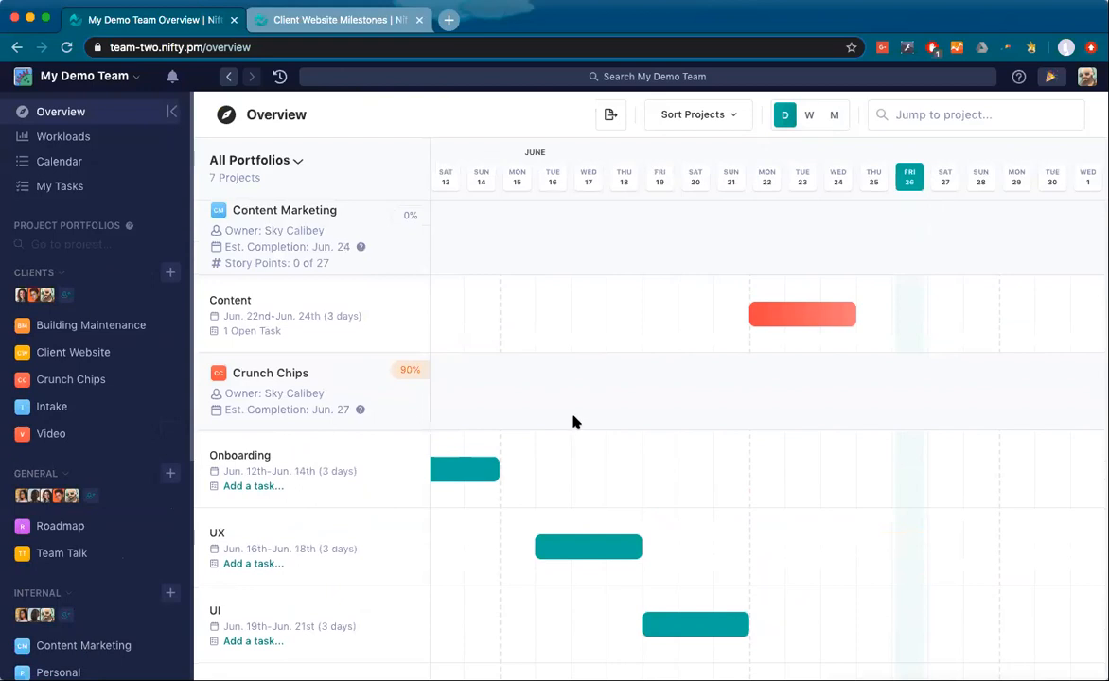
{"action": "scroll", "coordinate": [574, 421], "scroll_direction": "right", "scroll_amount": 3}
{"action": "left_click", "coordinate": [660, 302]}
{"action": "scroll", "coordinate": [589, 341], "scroll_direction": "right", "scroll_amount": 4}
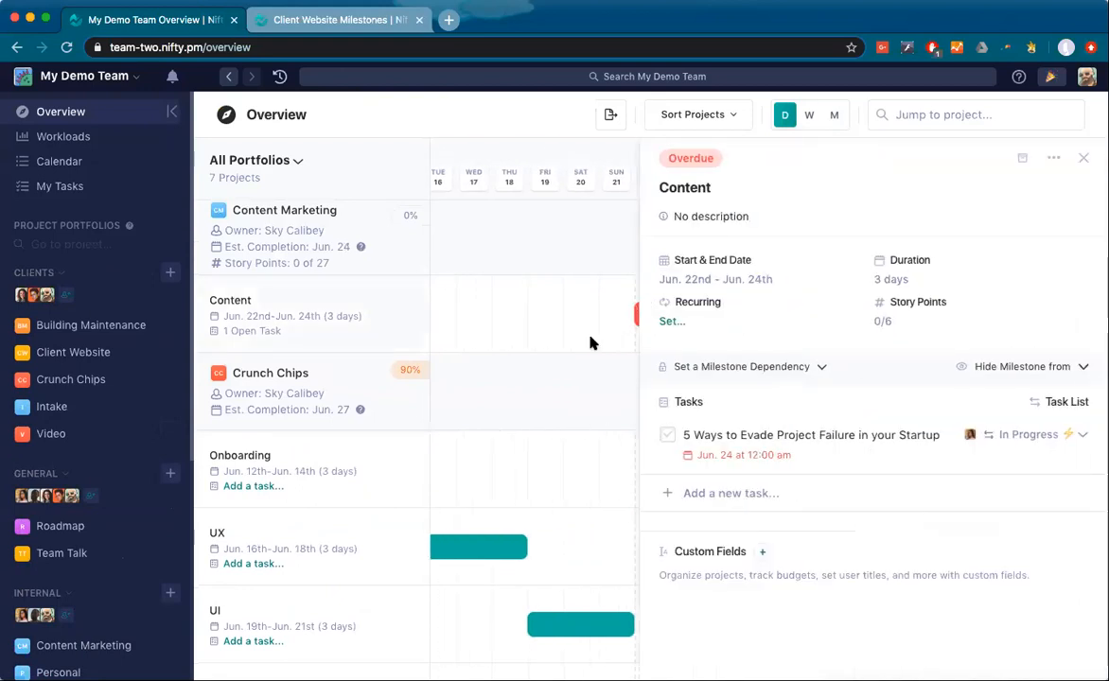
{"action": "left_click", "coordinate": [768, 440]}
{"action": "scroll", "coordinate": [696, 339], "scroll_direction": "down", "scroll_amount": 5}
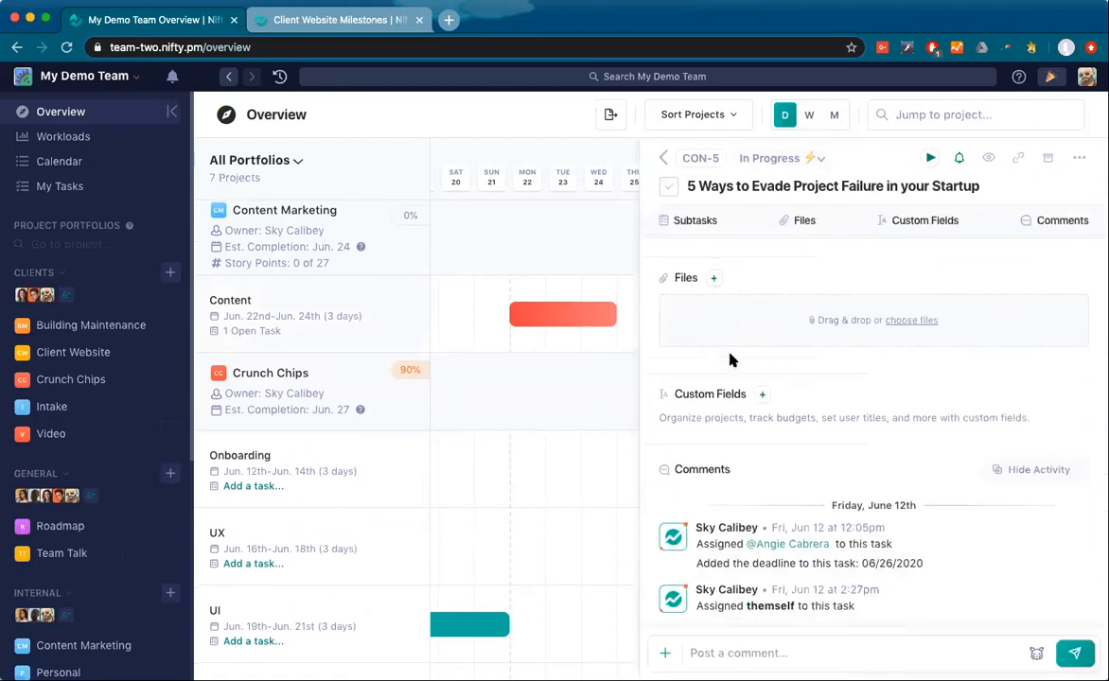
{"action": "left_click", "coordinate": [669, 187]}
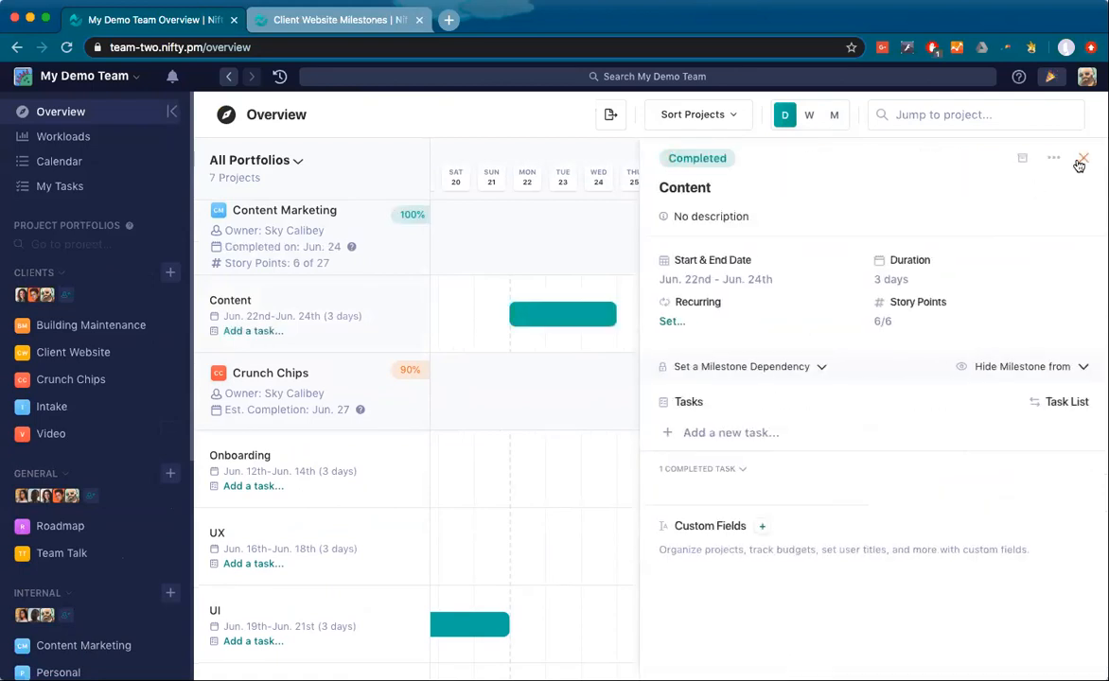
{"action": "left_click", "coordinate": [1082, 161]}
Filter the Overview to the Clients portfolio and scroll through its 4 projects
{"action": "left_click", "coordinate": [299, 159]}
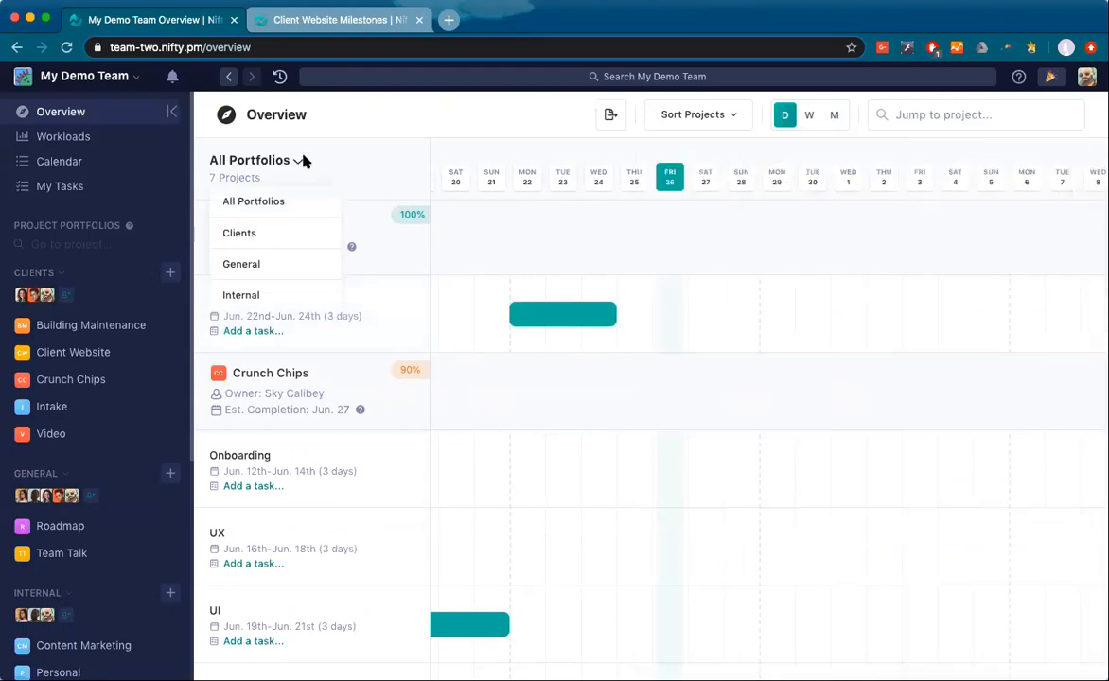
{"action": "left_click", "coordinate": [239, 233]}
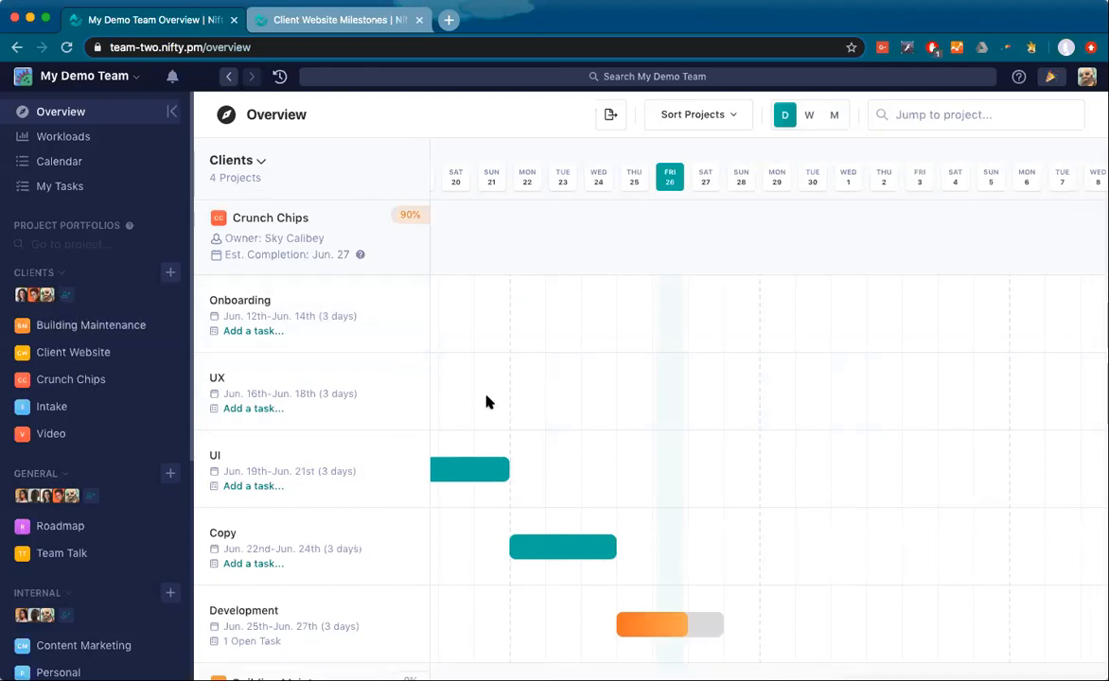
{"action": "scroll", "coordinate": [488, 398], "scroll_direction": "down", "scroll_amount": 3}
{"action": "scroll", "coordinate": [486, 401], "scroll_direction": "down", "scroll_amount": 9}
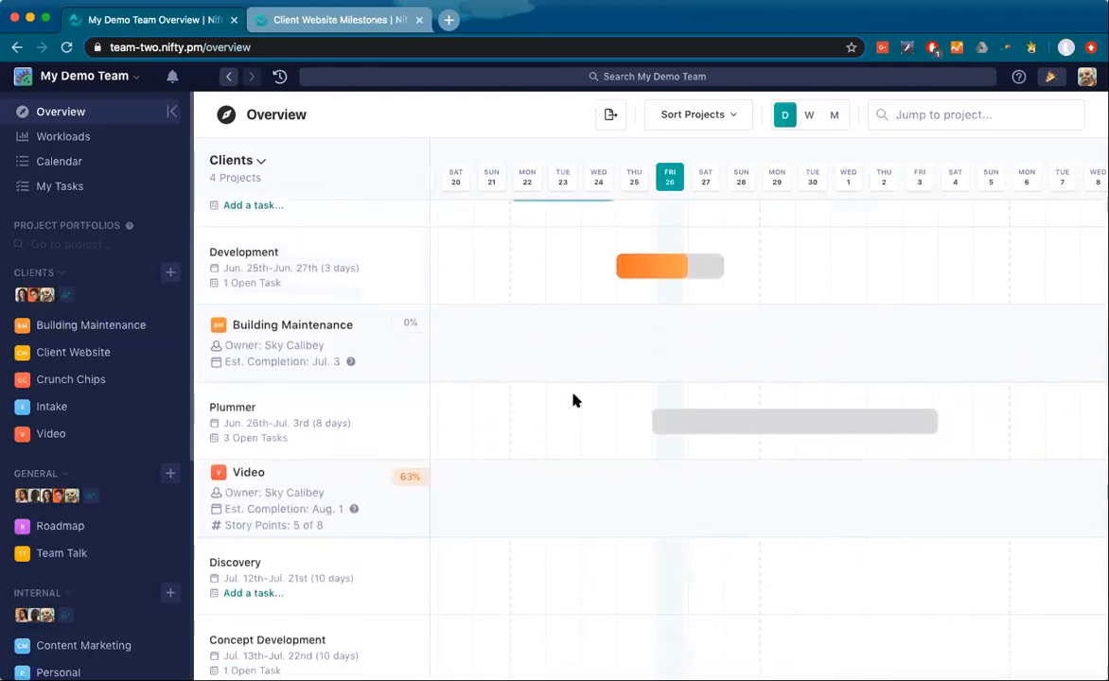
{"action": "scroll", "coordinate": [574, 399], "scroll_direction": "down", "scroll_amount": 8}
{"action": "scroll", "coordinate": [574, 400], "scroll_direction": "up", "scroll_amount": 9}
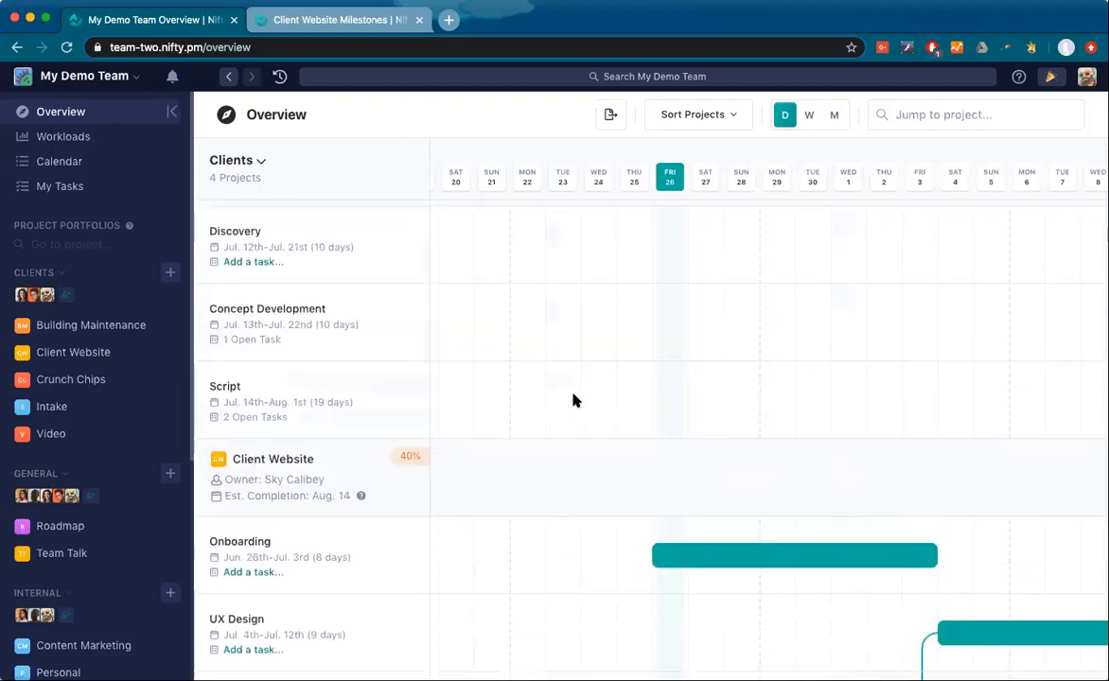
{"action": "scroll", "coordinate": [554, 403], "scroll_direction": "up", "scroll_amount": 10}
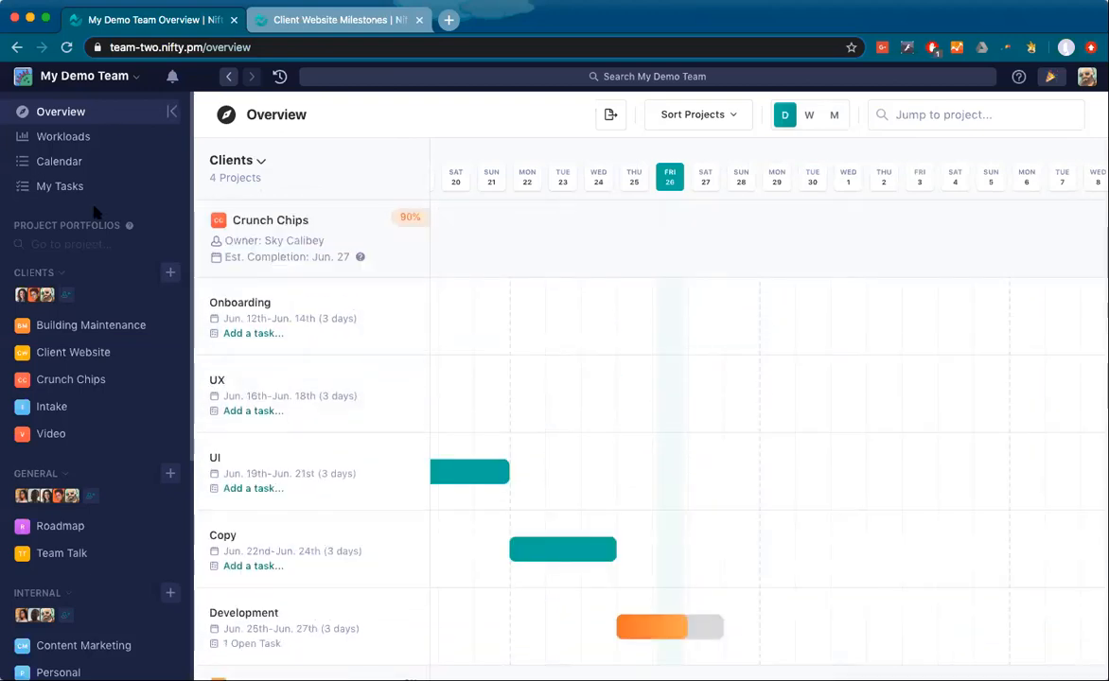
Browse the Workloads timeline of each member's open tasks and story points
{"action": "left_click", "coordinate": [75, 138]}
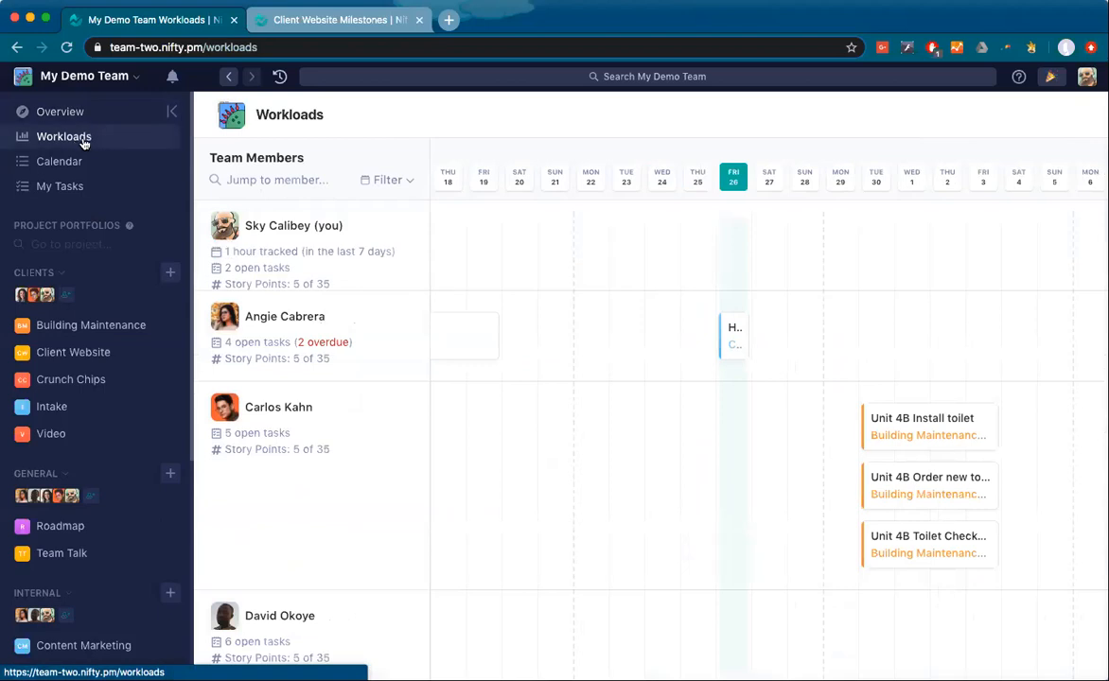
{"action": "scroll", "coordinate": [571, 404], "scroll_direction": "down", "scroll_amount": 1}
{"action": "scroll", "coordinate": [572, 404], "scroll_direction": "up", "scroll_amount": 1}
{"action": "scroll", "coordinate": [572, 404], "scroll_direction": "right", "scroll_amount": 1}
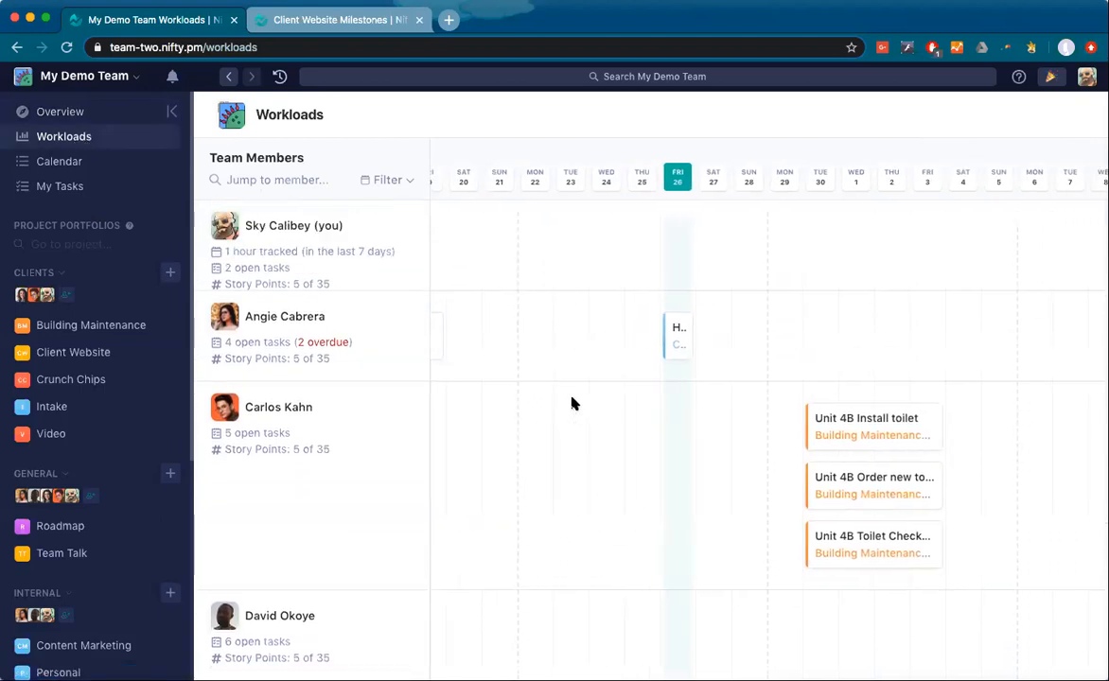
{"action": "scroll", "coordinate": [572, 404], "scroll_direction": "right", "scroll_amount": 1}
{"action": "scroll", "coordinate": [661, 359], "scroll_direction": "left", "scroll_amount": 2}
{"action": "scroll", "coordinate": [660, 362], "scroll_direction": "down", "scroll_amount": 1}
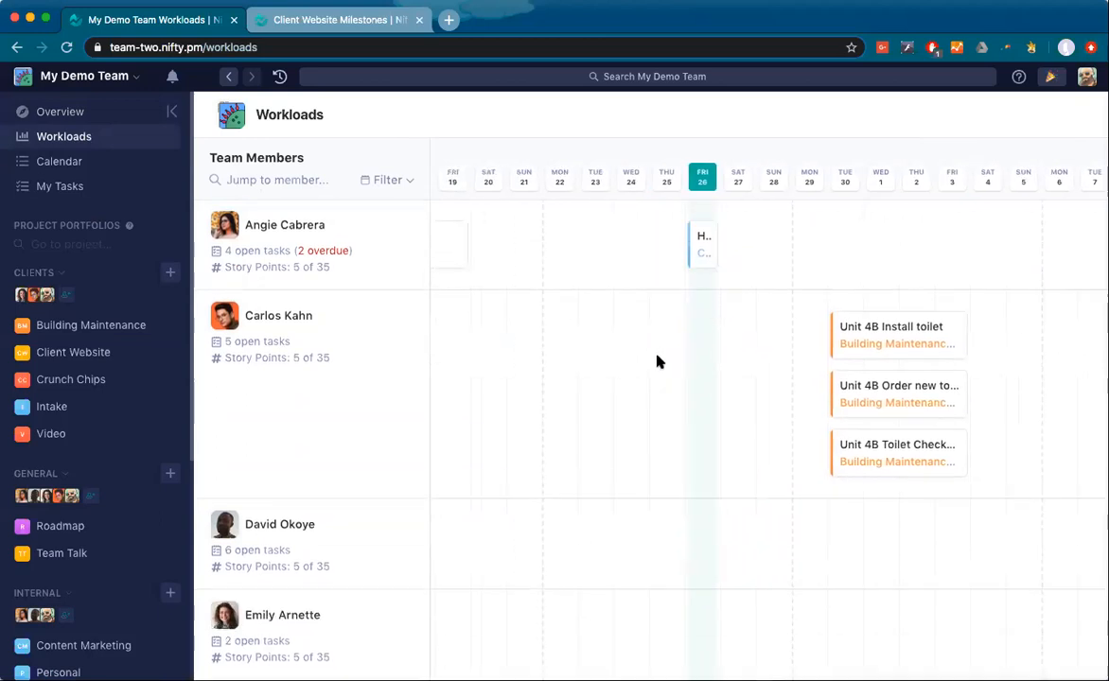
{"action": "scroll", "coordinate": [660, 361], "scroll_direction": "right", "scroll_amount": 3}
{"action": "scroll", "coordinate": [655, 361], "scroll_direction": "down", "scroll_amount": 1}
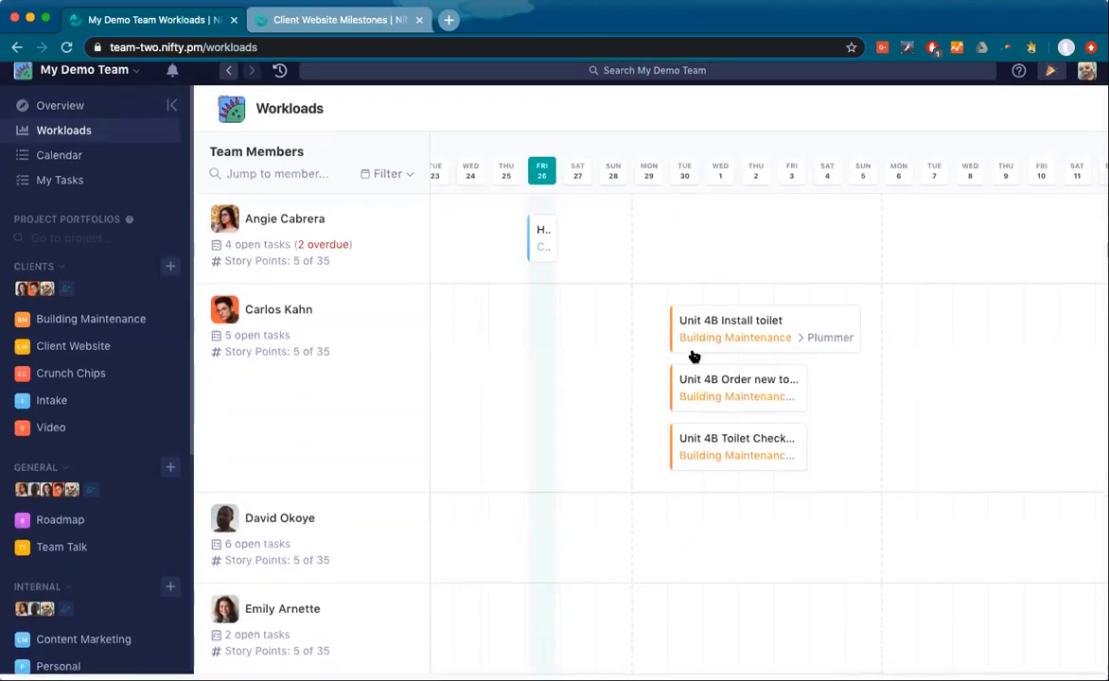
{"action": "scroll", "coordinate": [663, 355], "scroll_direction": "right", "scroll_amount": 2}
{"action": "scroll", "coordinate": [639, 356], "scroll_direction": "left", "scroll_amount": 3}
{"action": "scroll", "coordinate": [643, 360], "scroll_direction": "up", "scroll_amount": 1}
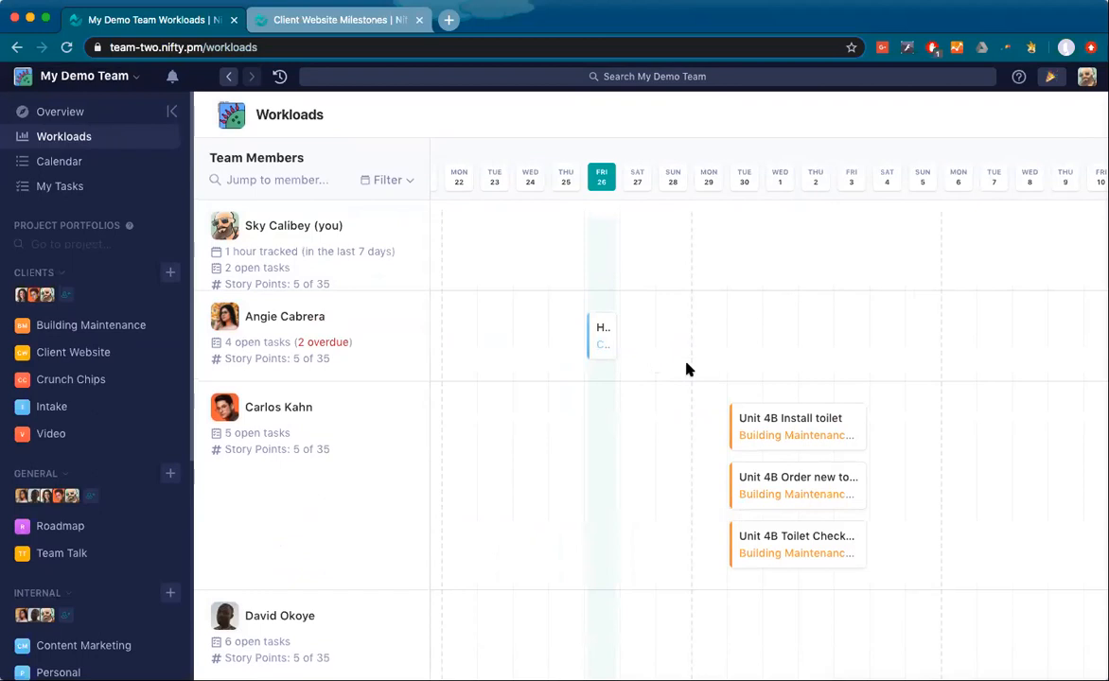
On the Client Website task board, assign About US UI and Home Screen UI to team members
{"action": "left_click", "coordinate": [102, 361]}
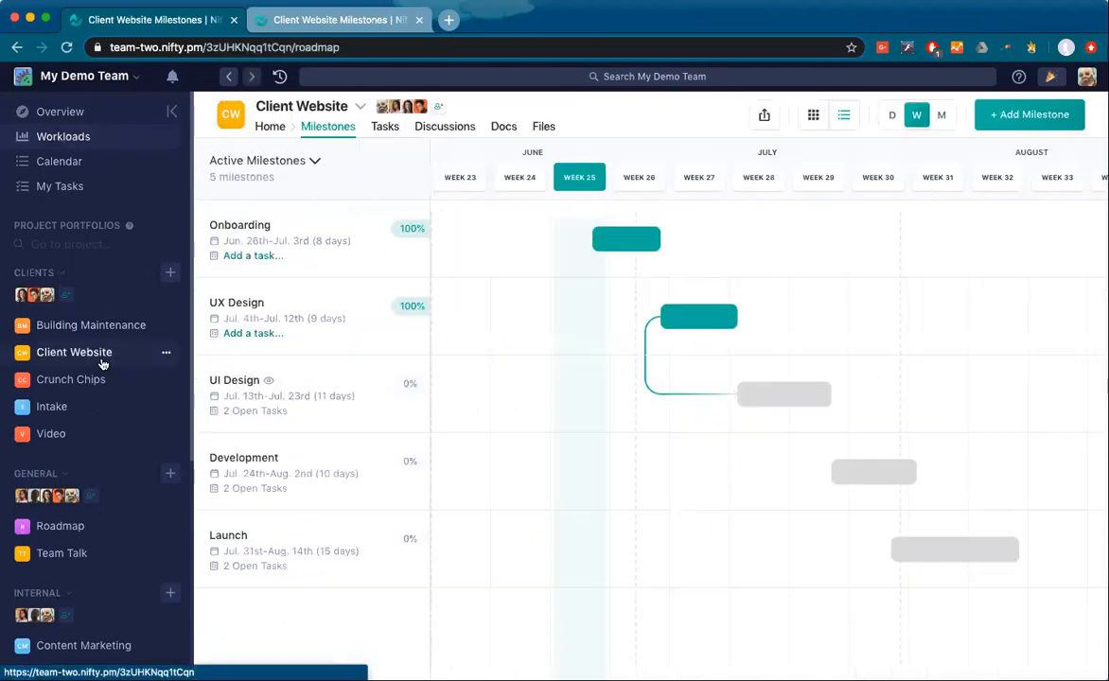
{"action": "left_click", "coordinate": [387, 131]}
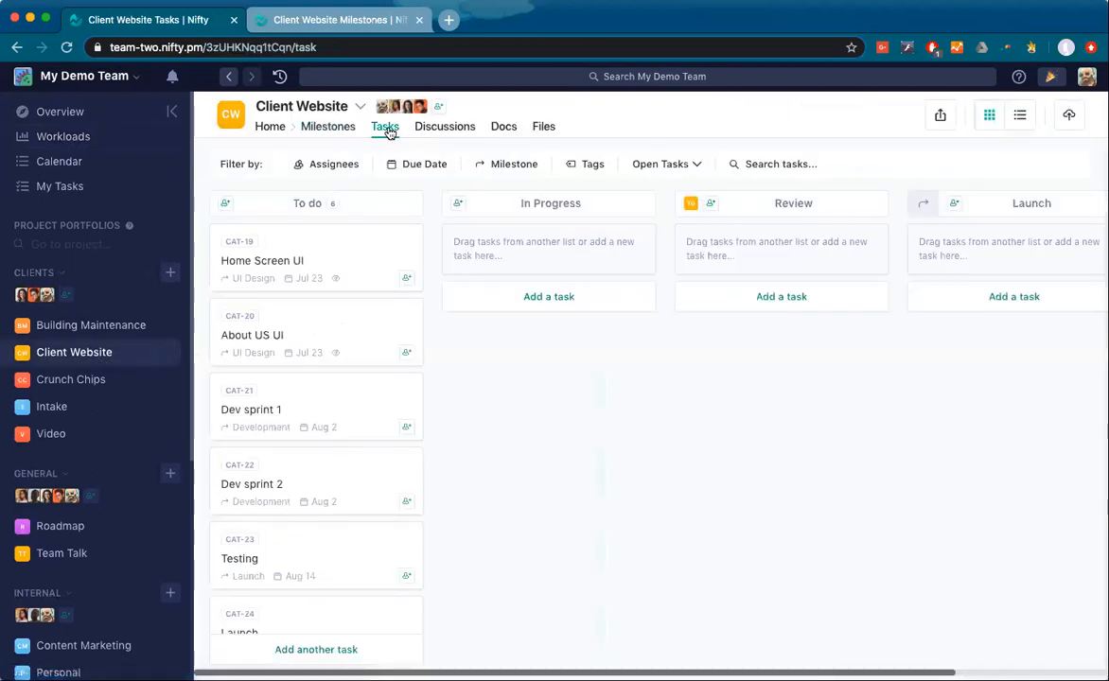
{"action": "left_click", "coordinate": [220, 208]}
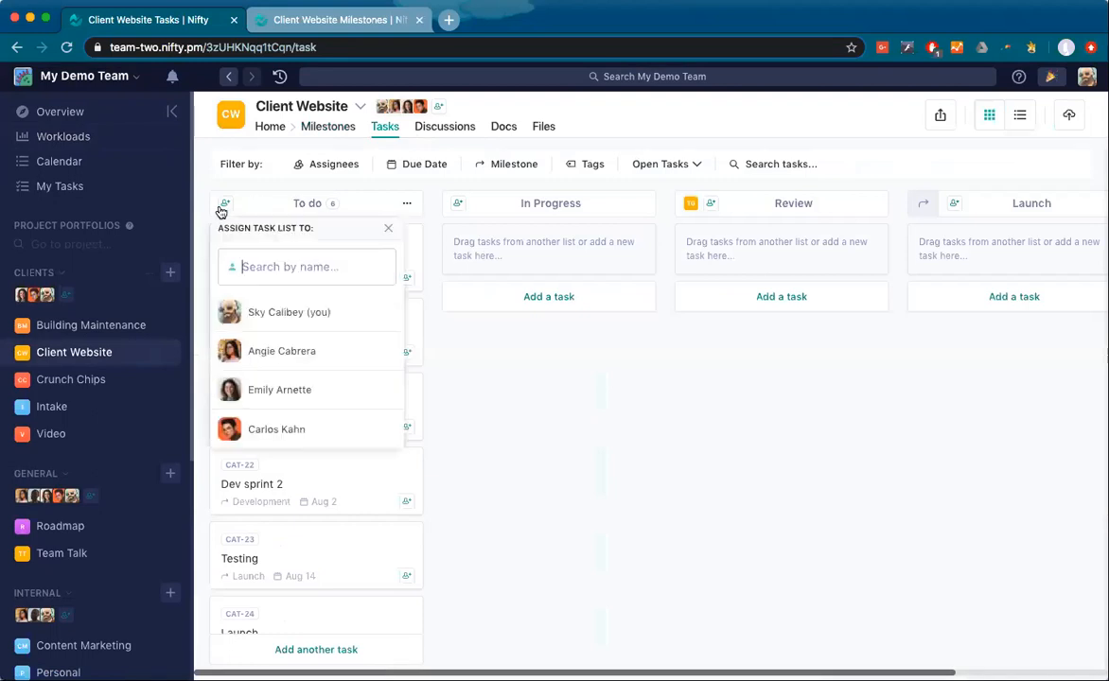
{"action": "left_click", "coordinate": [509, 398]}
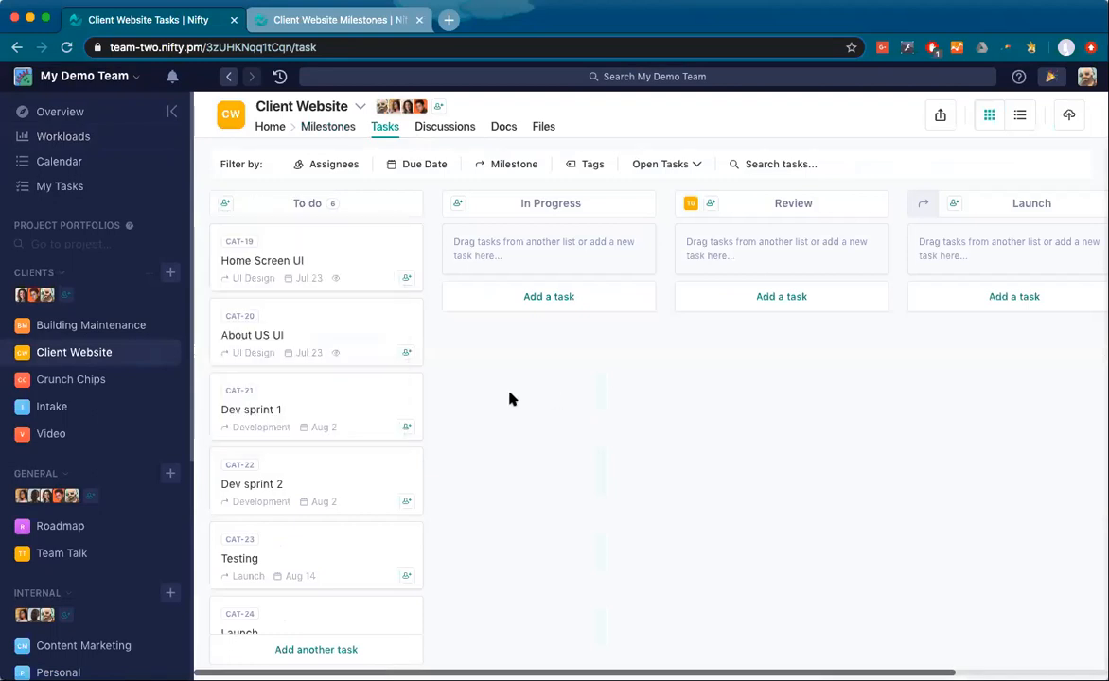
{"action": "left_click", "coordinate": [407, 353]}
{"action": "left_click", "coordinate": [414, 498]}
{"action": "left_click", "coordinate": [407, 278]}
{"action": "left_click", "coordinate": [453, 504]}
Assign Dev sprint 2 and Testing to team members, and Dev sprint 1 and Launch to yourself
{"action": "left_click", "coordinate": [405, 504]}
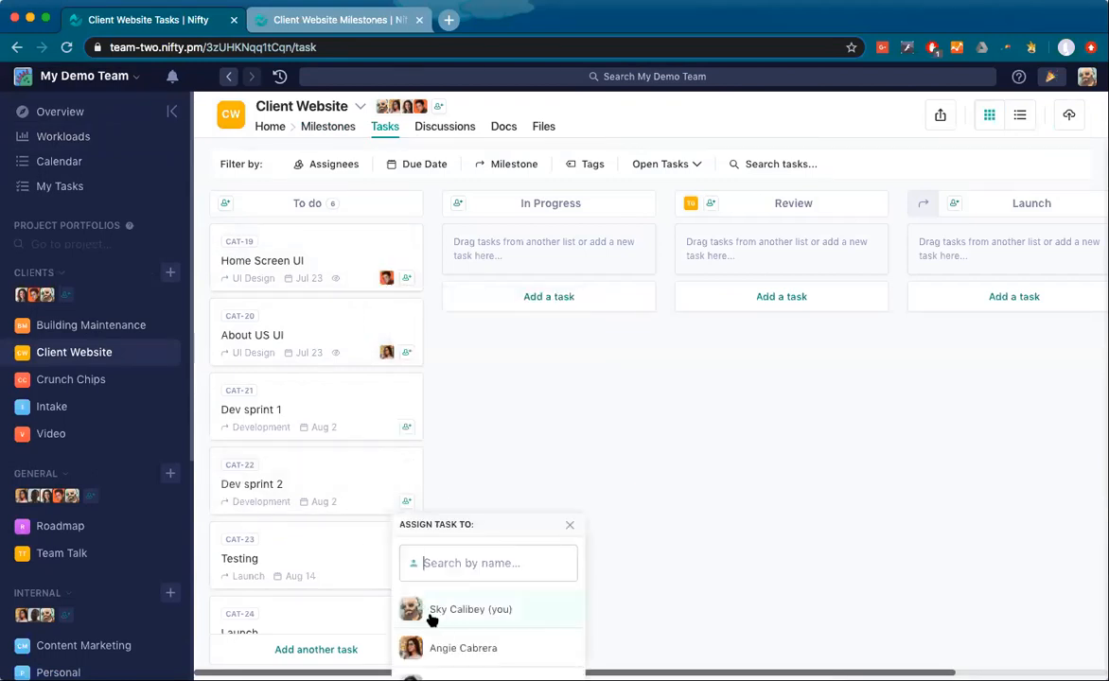
{"action": "left_click", "coordinate": [450, 429]}
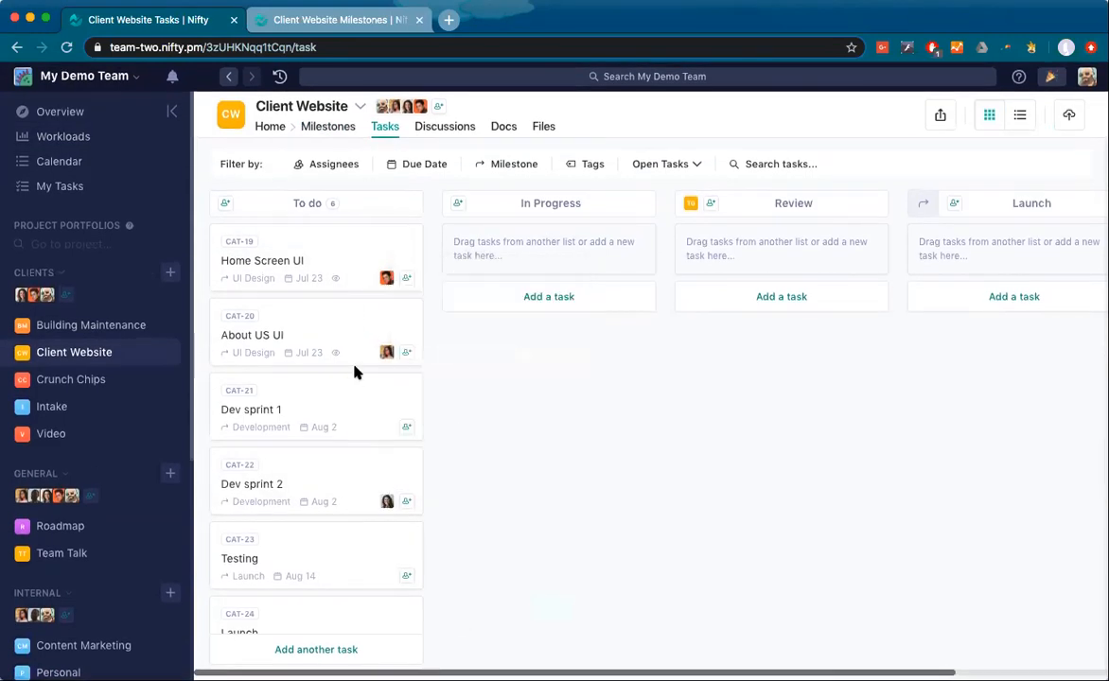
{"action": "left_click", "coordinate": [407, 427]}
{"action": "left_click", "coordinate": [457, 537]}
{"action": "left_click", "coordinate": [407, 576]}
{"action": "left_click", "coordinate": [461, 506]}
{"action": "scroll", "coordinate": [414, 610], "scroll_direction": "down", "scroll_amount": 1}
{"action": "left_click", "coordinate": [407, 615]}
{"action": "left_click", "coordinate": [440, 625]}
Tag About US UI as High Priority and Dev sprint 1 as Medium Priority
{"action": "left_click", "coordinate": [333, 310]}
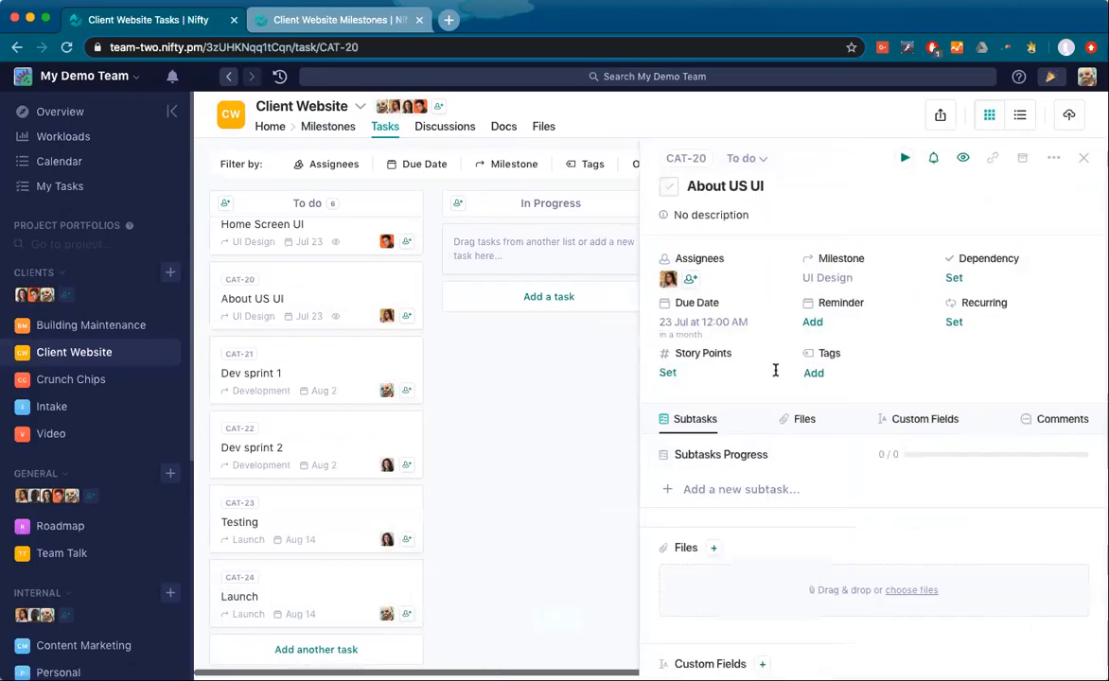
{"action": "left_click", "coordinate": [811, 375]}
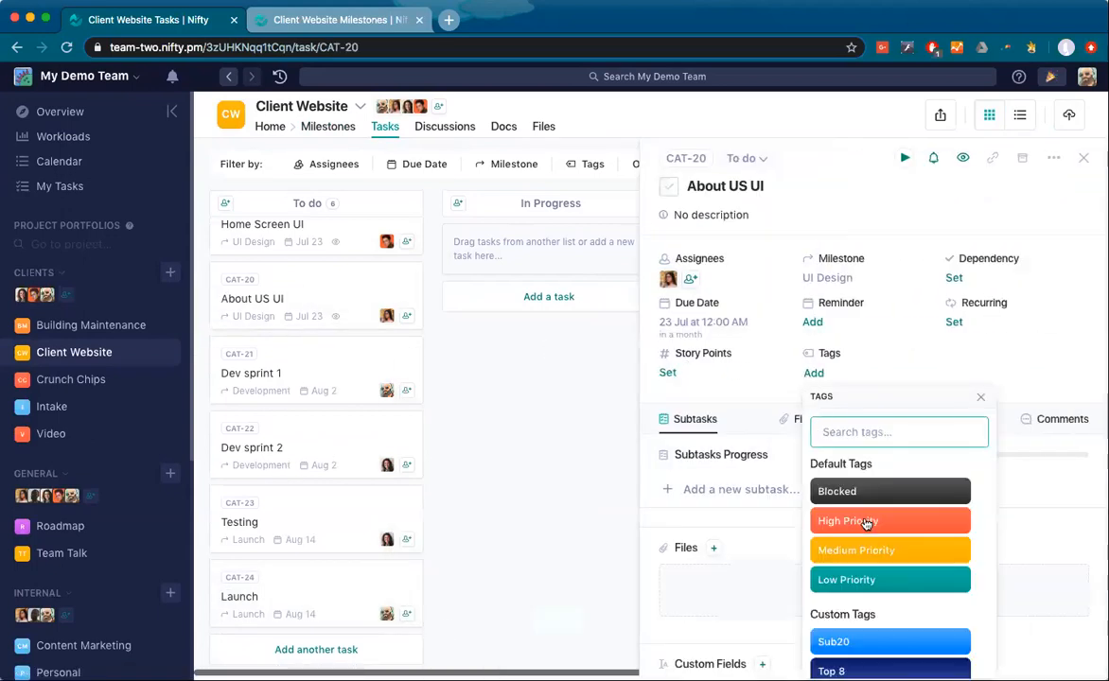
{"action": "left_click", "coordinate": [871, 523]}
{"action": "left_click", "coordinate": [342, 383]}
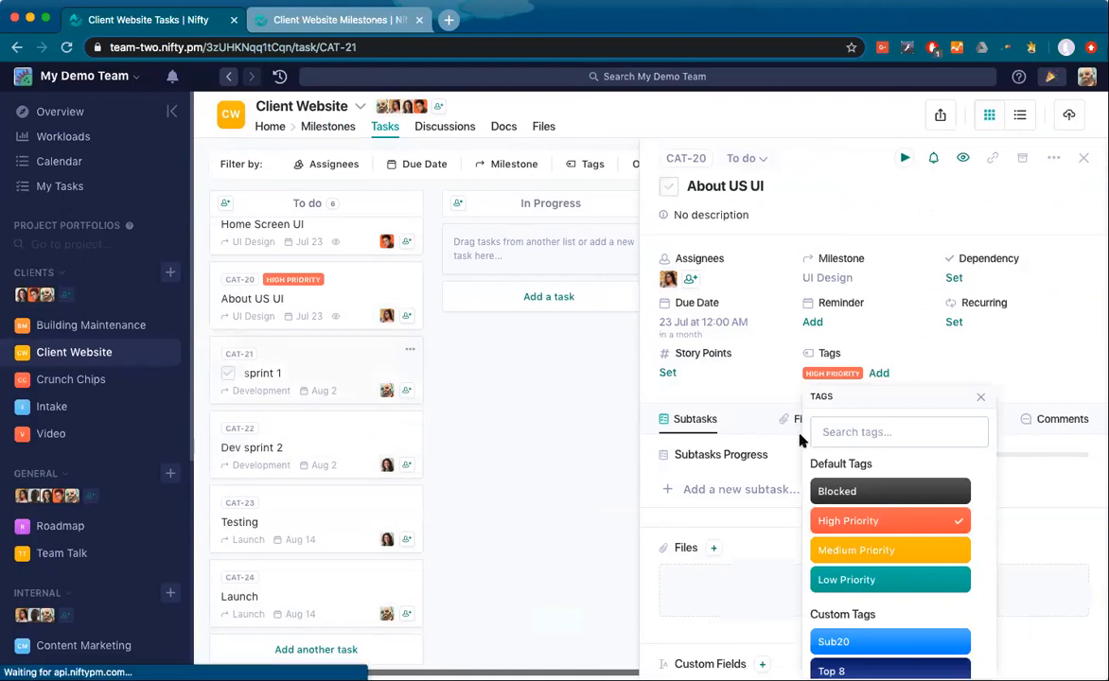
{"action": "left_click", "coordinate": [820, 376]}
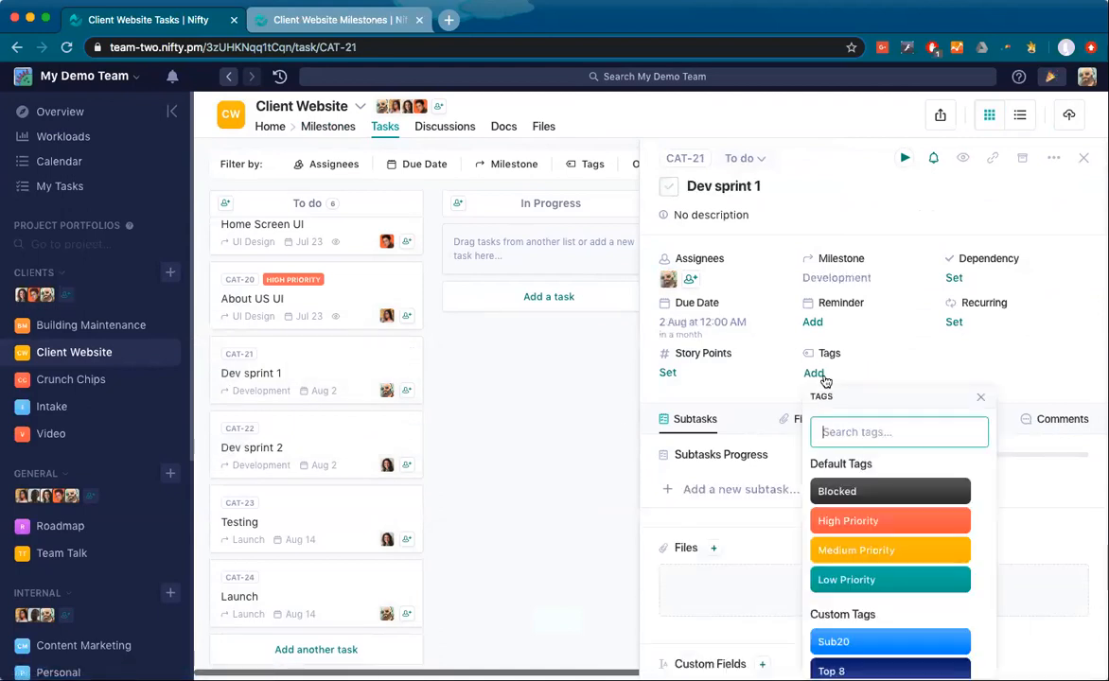
{"action": "left_click", "coordinate": [874, 550]}
Tag Dev sprint 2 as awaiting feedback and move it into the Review column
{"action": "left_click", "coordinate": [318, 461]}
{"action": "left_click", "coordinate": [816, 374]}
{"action": "scroll", "coordinate": [887, 540], "scroll_direction": "down", "scroll_amount": 2}
{"action": "scroll", "coordinate": [887, 541], "scroll_direction": "down", "scroll_amount": 1}
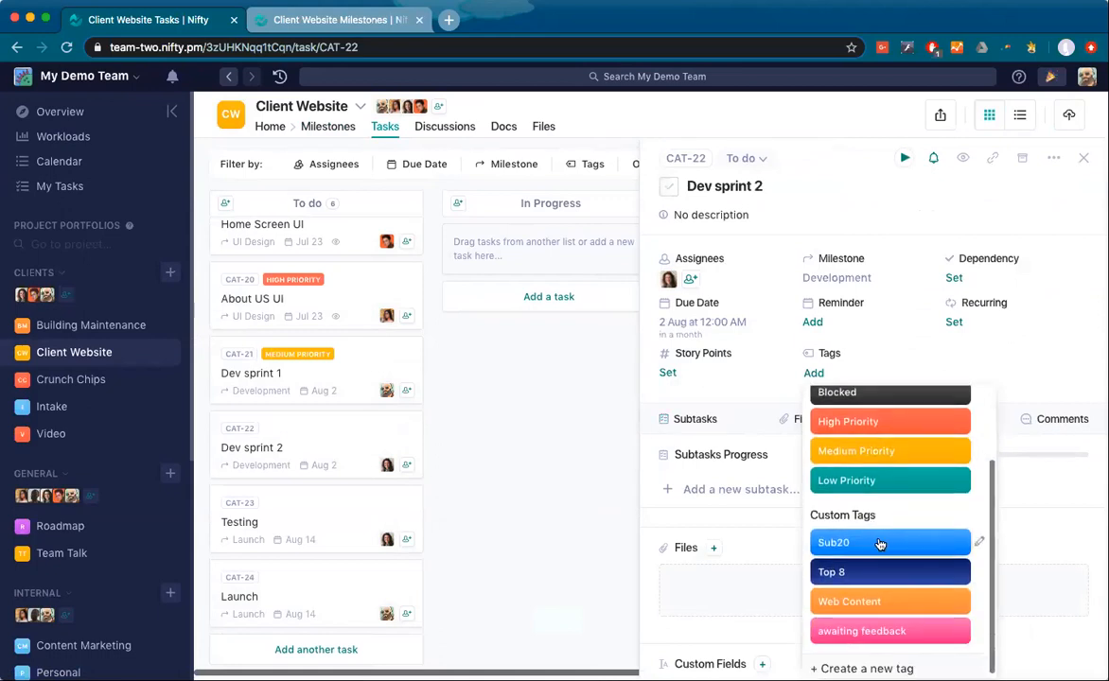
{"action": "left_click", "coordinate": [893, 631]}
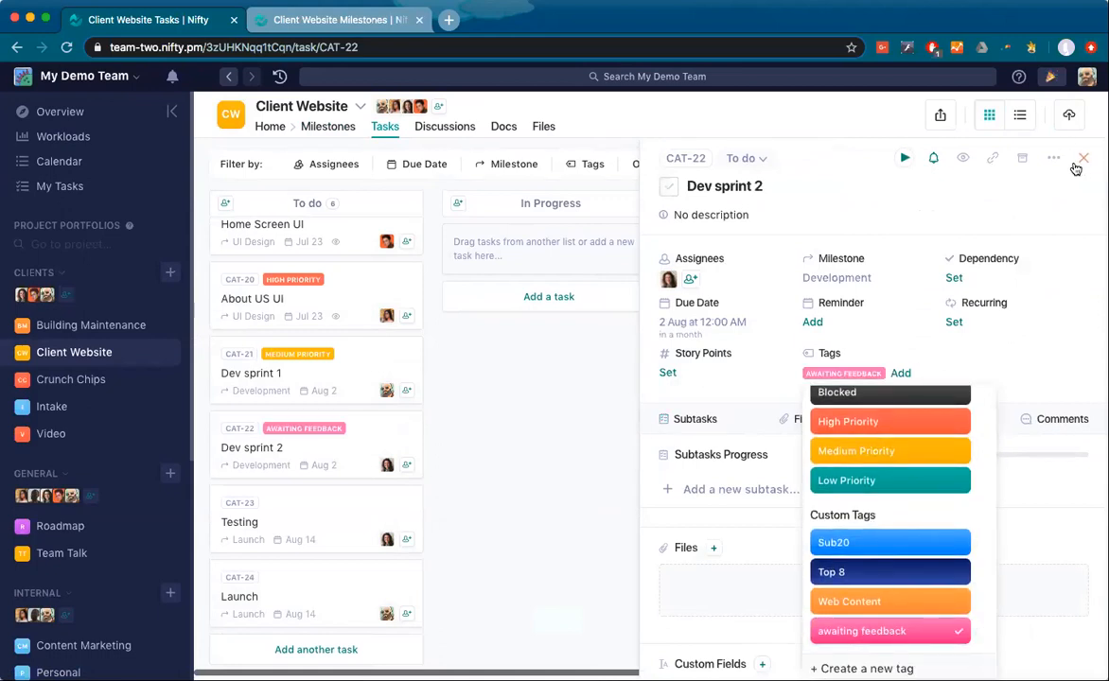
{"action": "left_click", "coordinate": [1084, 158]}
{"action": "left_click_drag", "start_coordinate": [314, 433], "coordinate": [754, 348]}
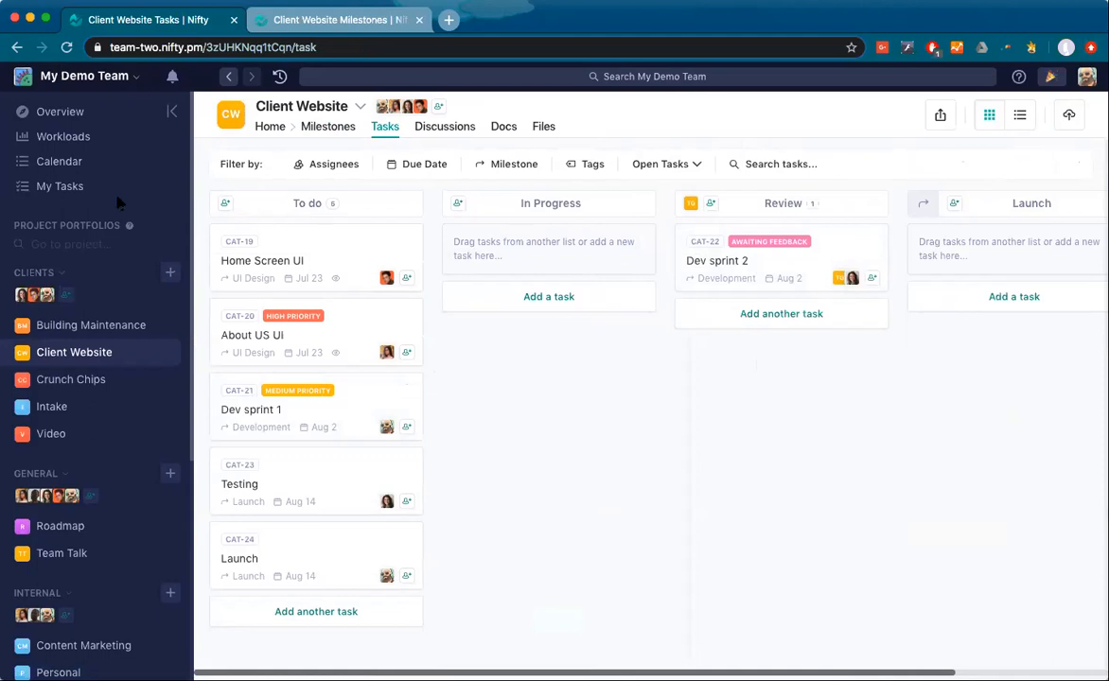
Scroll the Workloads timeline to review members' scheduled tasks, then bring up the June 2020 Calendar
{"action": "left_click", "coordinate": [62, 136]}
{"action": "scroll", "coordinate": [646, 356], "scroll_direction": "down", "scroll_amount": 2}
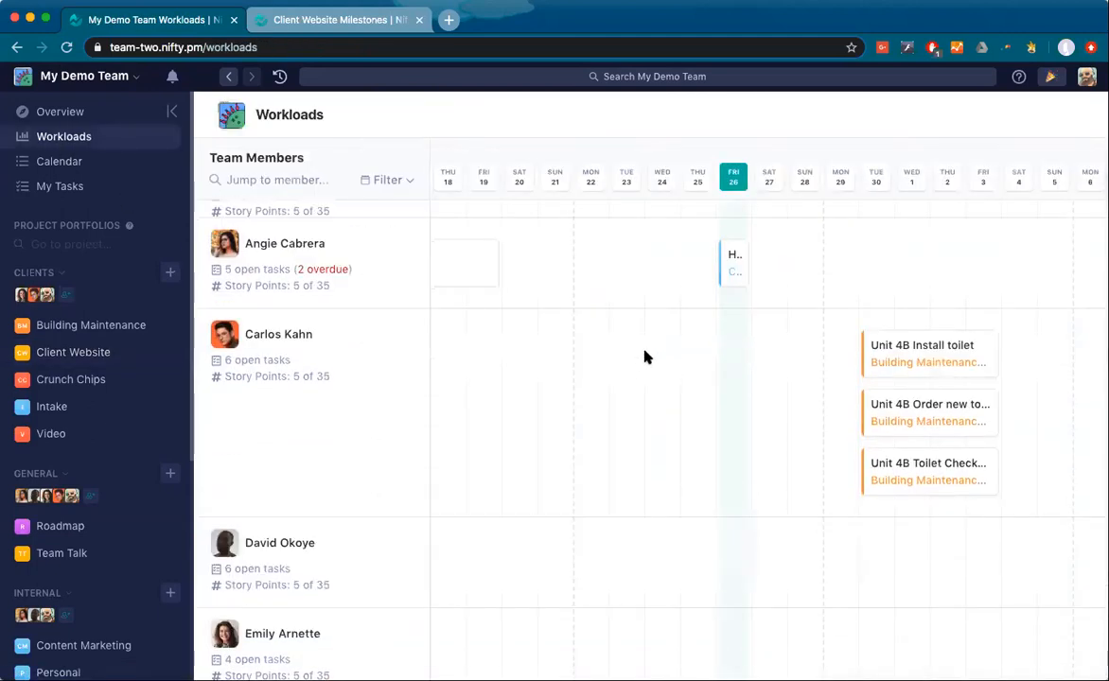
{"action": "scroll", "coordinate": [644, 355], "scroll_direction": "down", "scroll_amount": 1}
{"action": "scroll", "coordinate": [638, 352], "scroll_direction": "right", "scroll_amount": 10}
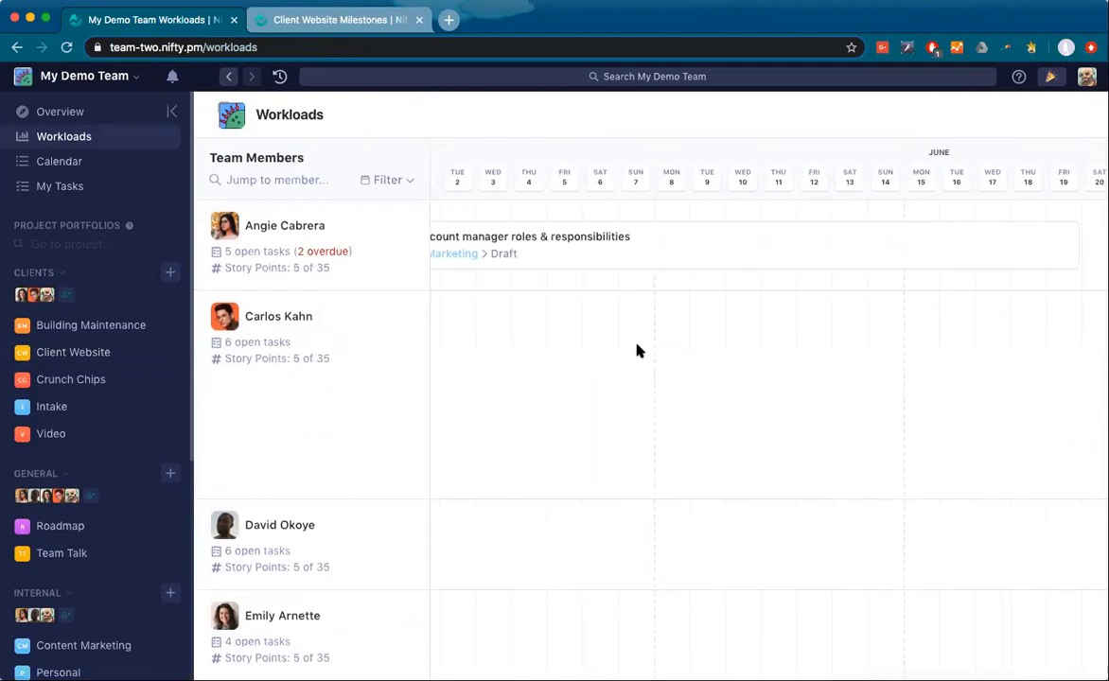
{"action": "scroll", "coordinate": [629, 350], "scroll_direction": "up", "scroll_amount": 2}
{"action": "scroll", "coordinate": [623, 349], "scroll_direction": "left", "scroll_amount": 5}
{"action": "scroll", "coordinate": [601, 349], "scroll_direction": "down", "scroll_amount": 2}
{"action": "scroll", "coordinate": [597, 350], "scroll_direction": "right", "scroll_amount": 10}
{"action": "scroll", "coordinate": [596, 352], "scroll_direction": "right", "scroll_amount": 10}
{"action": "scroll", "coordinate": [601, 354], "scroll_direction": "up", "scroll_amount": 1}
{"action": "scroll", "coordinate": [618, 357], "scroll_direction": "right", "scroll_amount": 5}
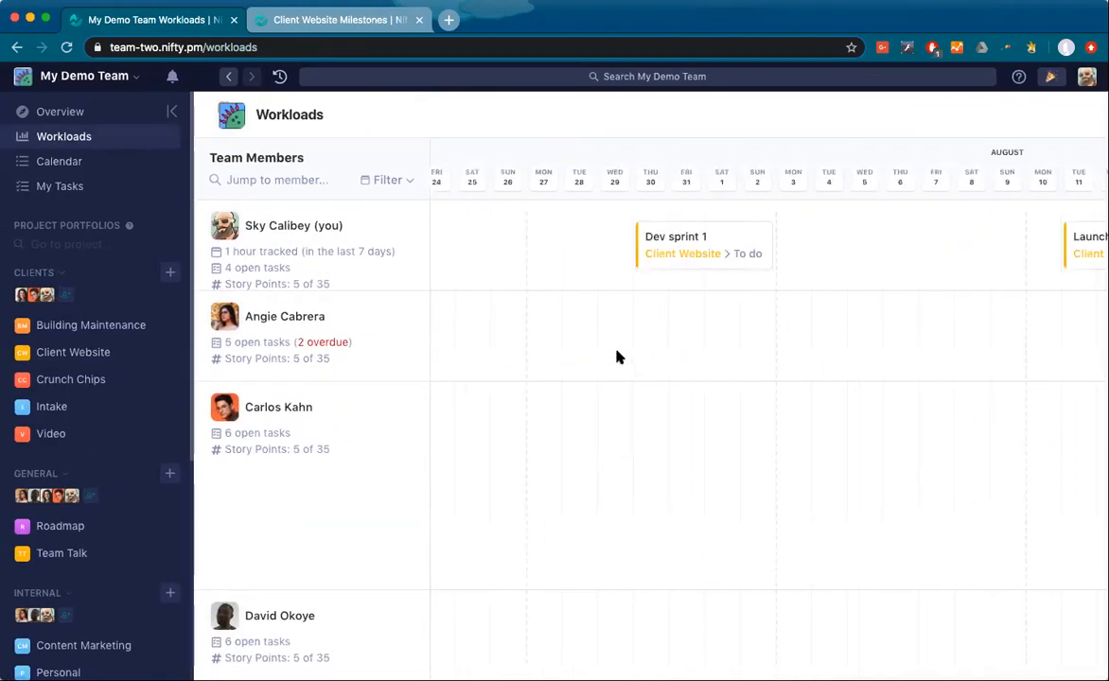
{"action": "scroll", "coordinate": [616, 357], "scroll_direction": "right", "scroll_amount": 3}
{"action": "scroll", "coordinate": [643, 361], "scroll_direction": "down", "scroll_amount": 1}
{"action": "scroll", "coordinate": [799, 540], "scroll_direction": "left", "scroll_amount": 15}
{"action": "scroll", "coordinate": [771, 532], "scroll_direction": "left", "scroll_amount": 3}
{"action": "scroll", "coordinate": [530, 516], "scroll_direction": "up", "scroll_amount": 1}
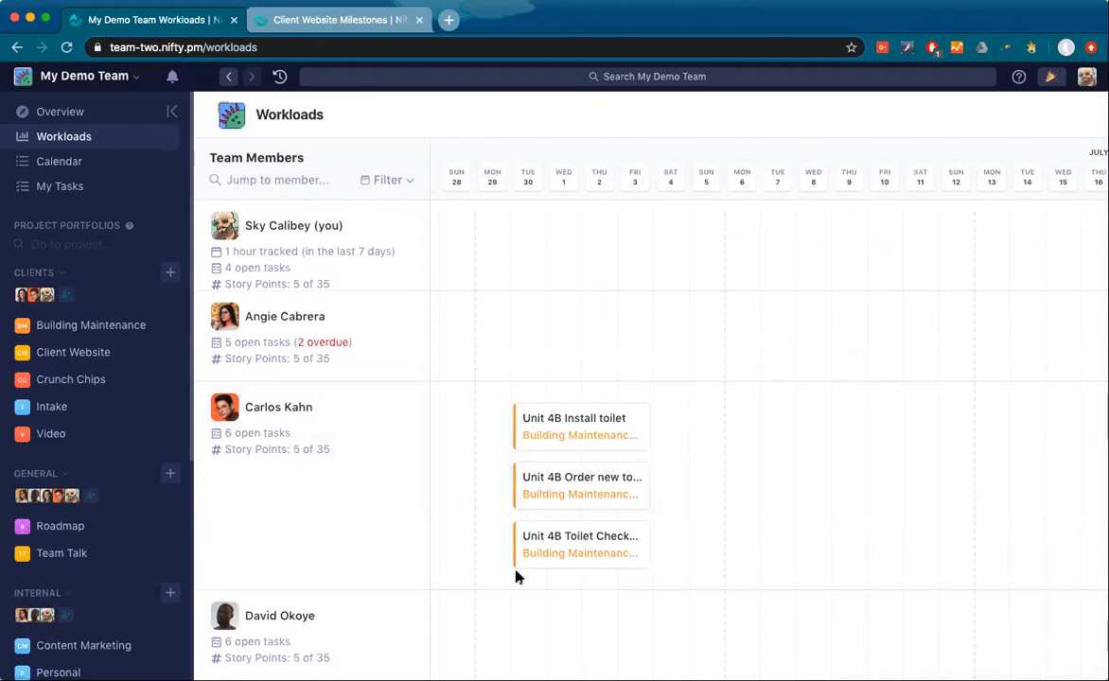
{"action": "scroll", "coordinate": [601, 577], "scroll_direction": "left", "scroll_amount": 2}
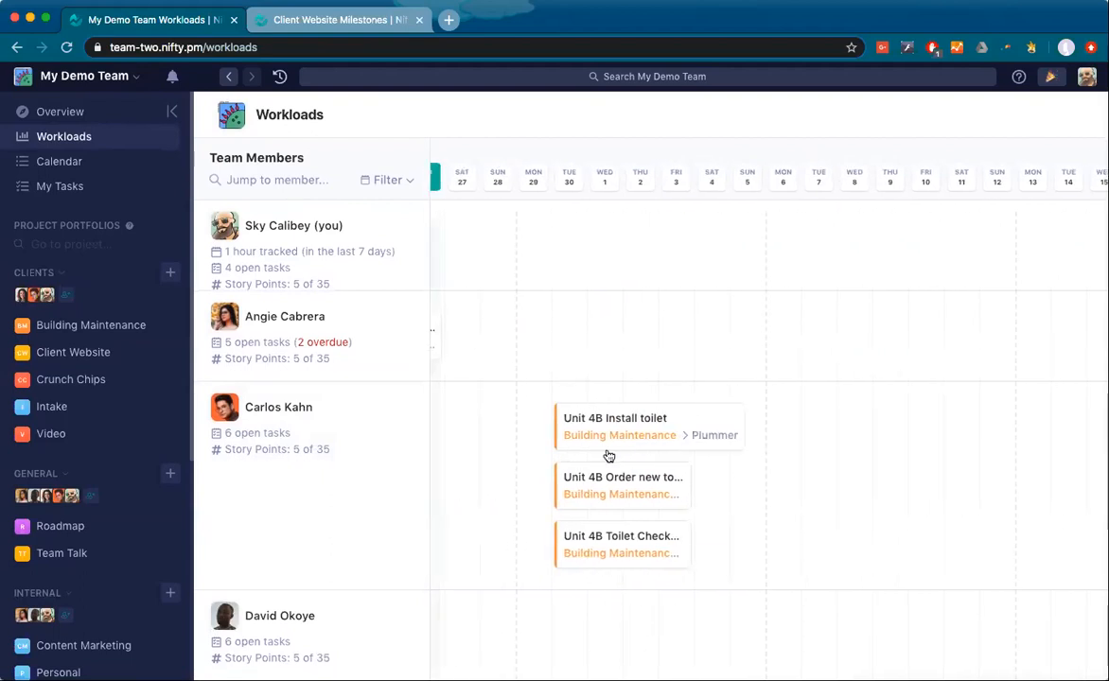
{"action": "scroll", "coordinate": [609, 456], "scroll_direction": "left", "scroll_amount": 3}
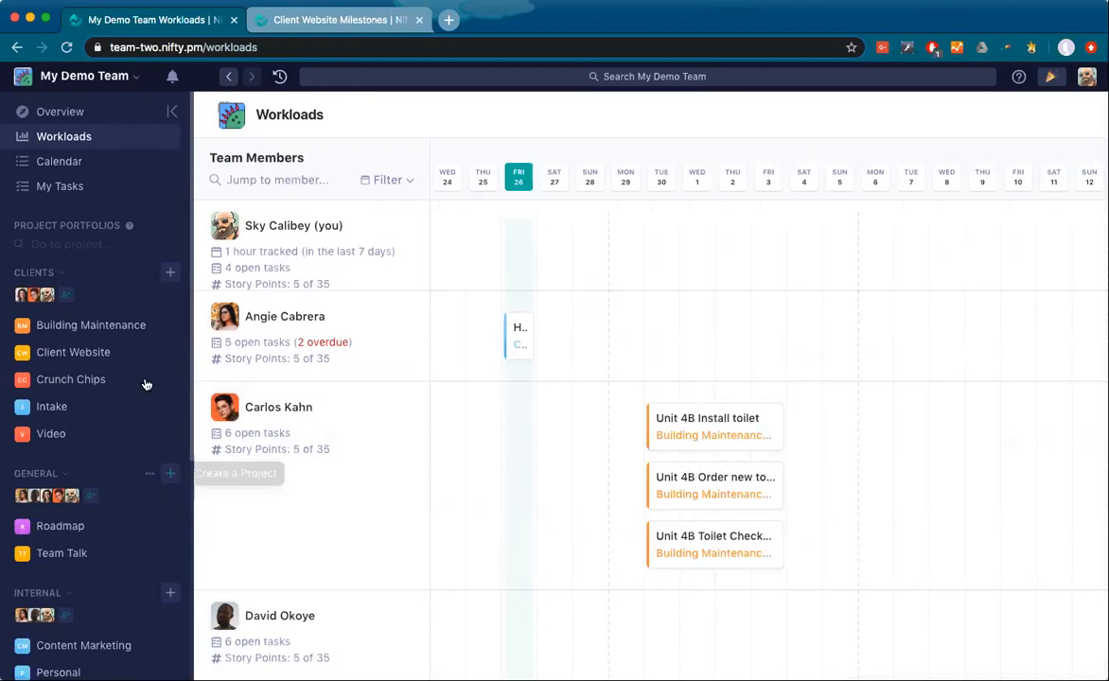
{"action": "left_click", "coordinate": [59, 164]}
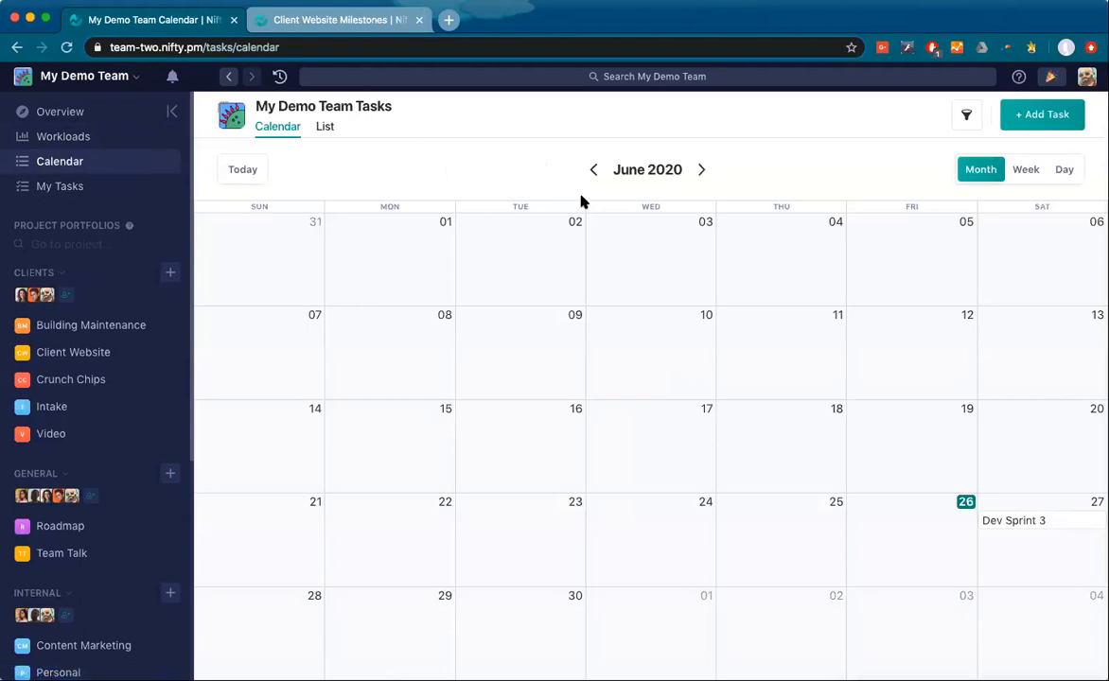
Toggle the calendar between week and month, move to July 2020, and view the Development task
{"action": "left_click", "coordinate": [1022, 170]}
{"action": "left_click", "coordinate": [981, 170]}
{"action": "left_click", "coordinate": [701, 172]}
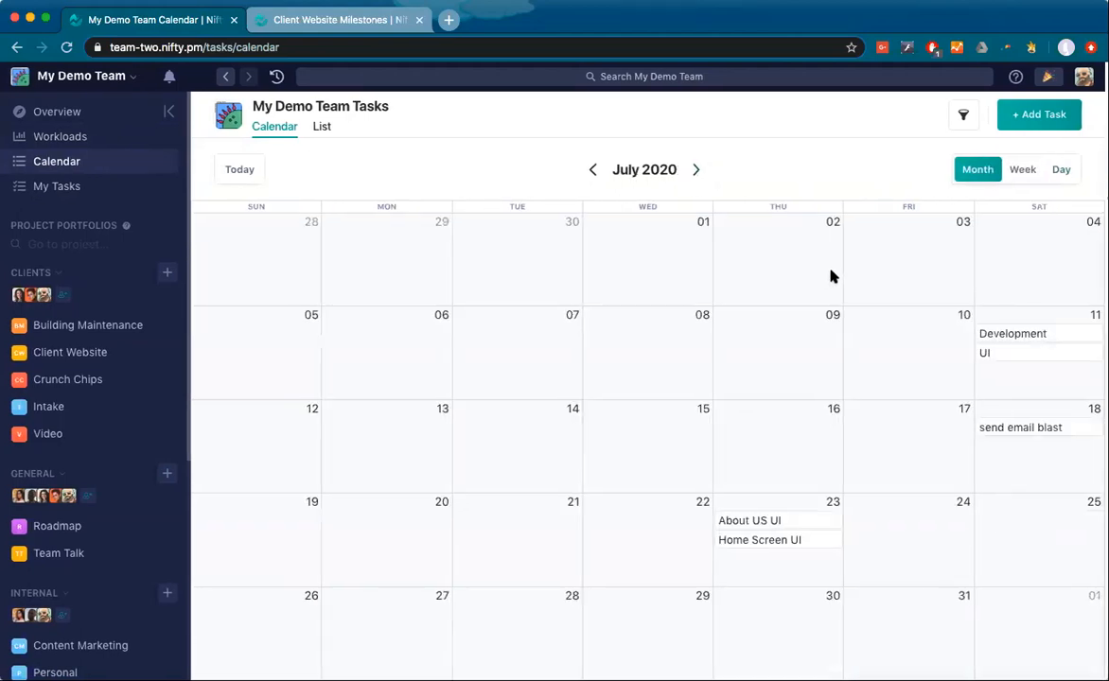
{"action": "left_click", "coordinate": [1041, 338]}
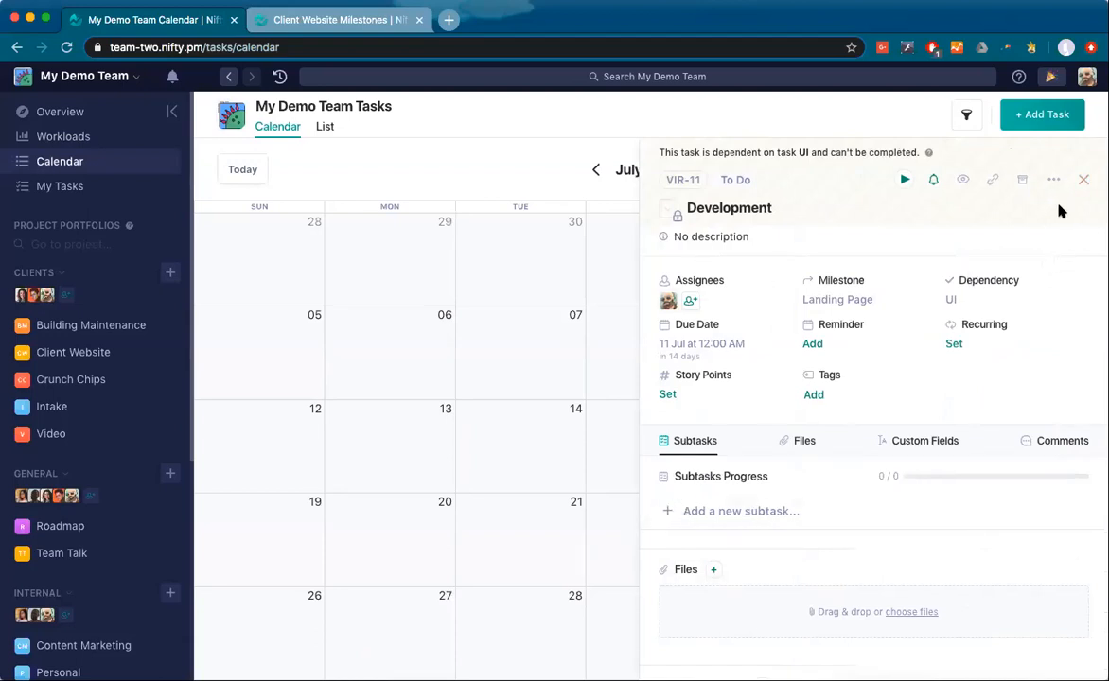
{"action": "left_click", "coordinate": [1084, 180]}
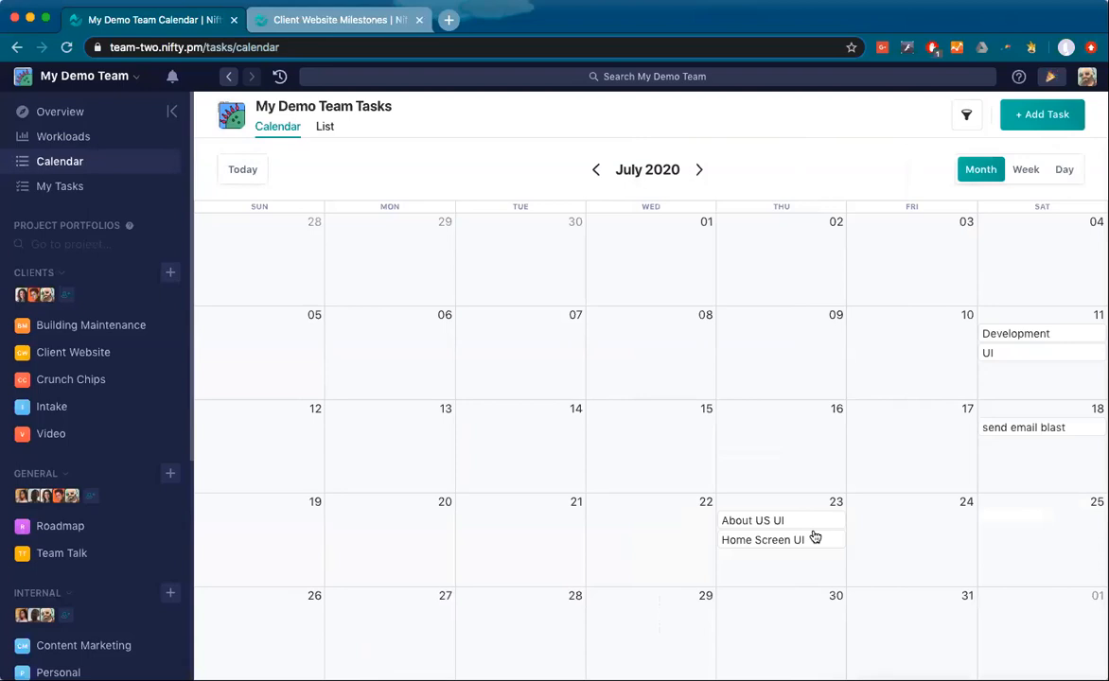
Start a task due July 9, cancel it, and show team tasks as a List
{"action": "left_click", "coordinate": [757, 365]}
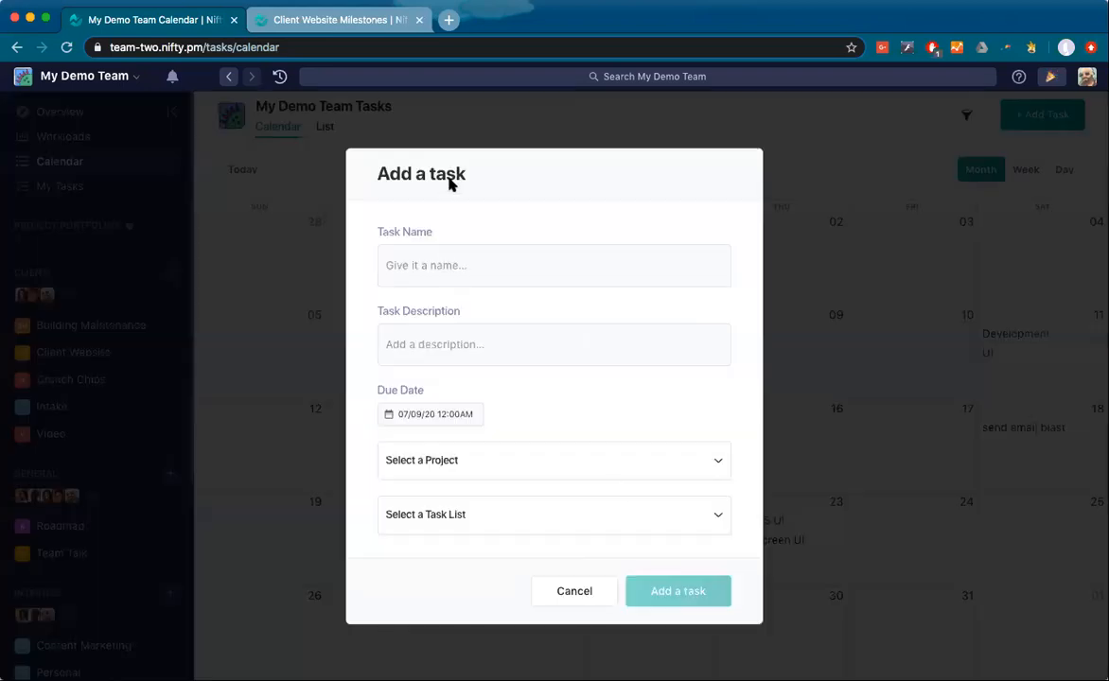
{"action": "left_click", "coordinate": [574, 592]}
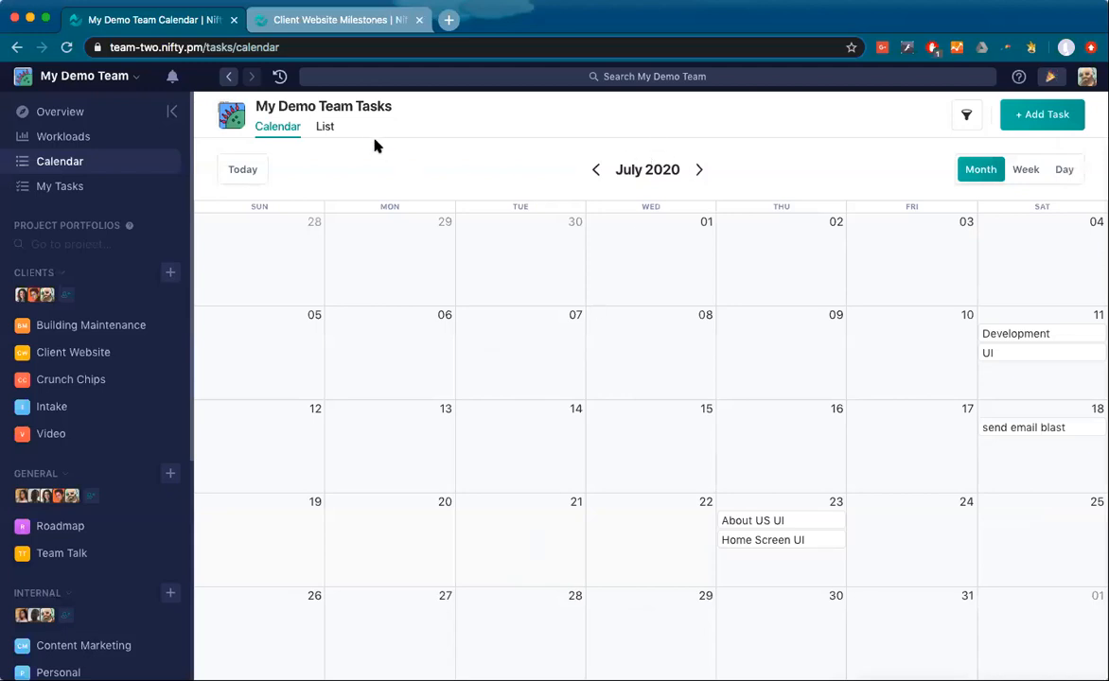
{"action": "left_click", "coordinate": [325, 129]}
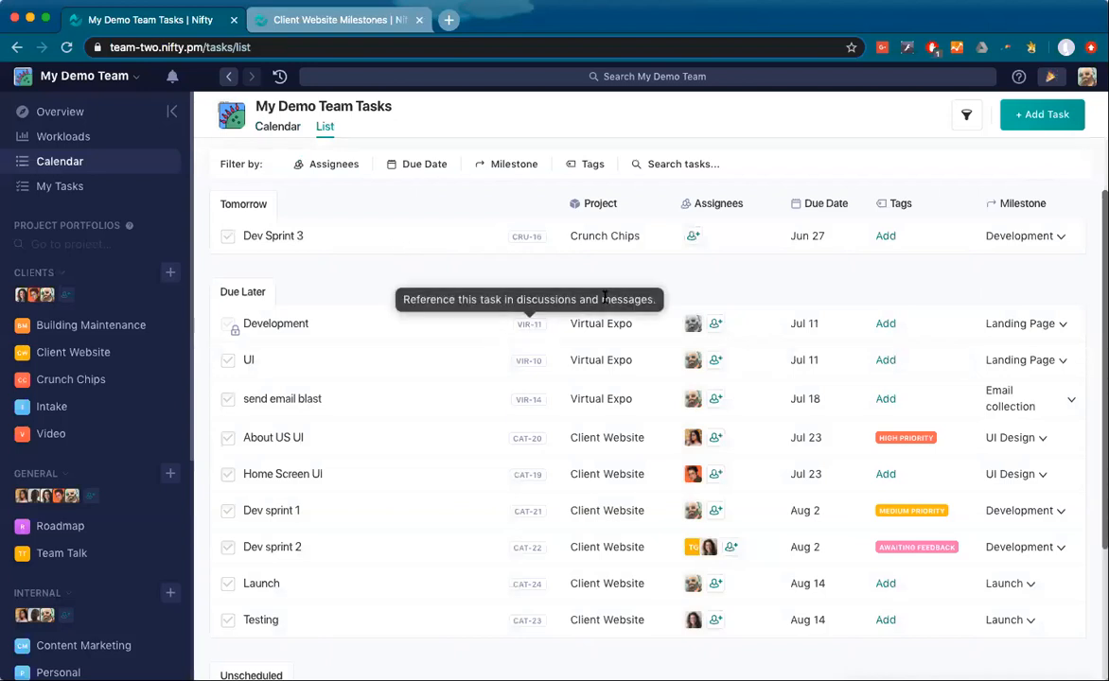
Include every Clients project in the team task list's project filter and apply it
{"action": "left_click", "coordinate": [965, 118]}
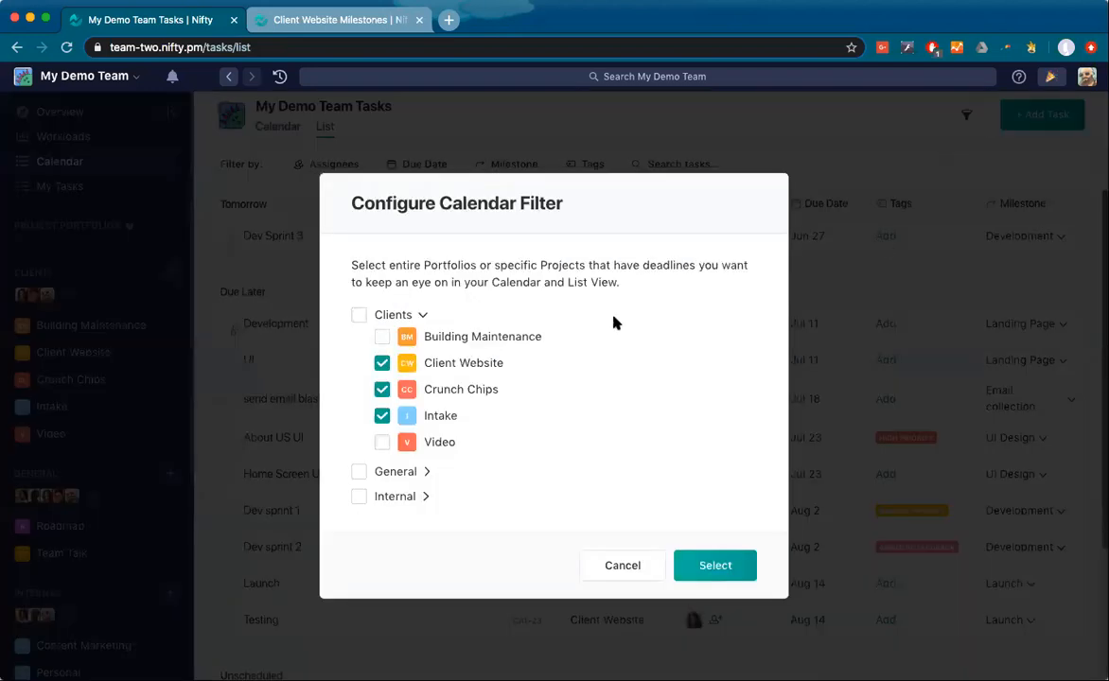
{"action": "left_click", "coordinate": [360, 316]}
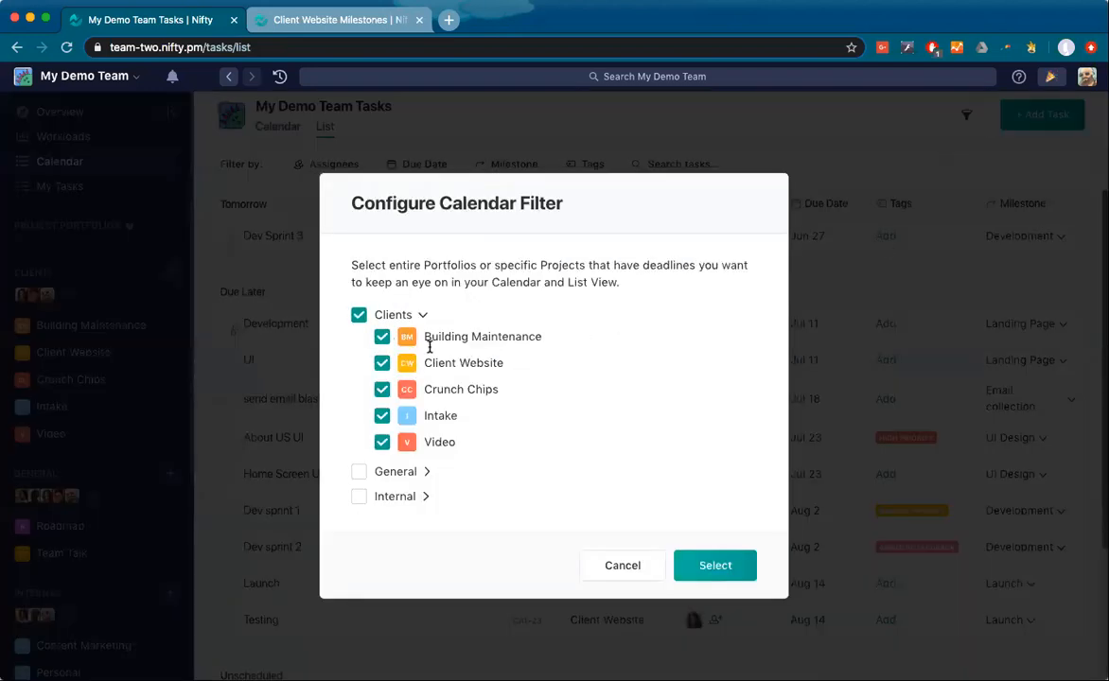
{"action": "left_click", "coordinate": [425, 497]}
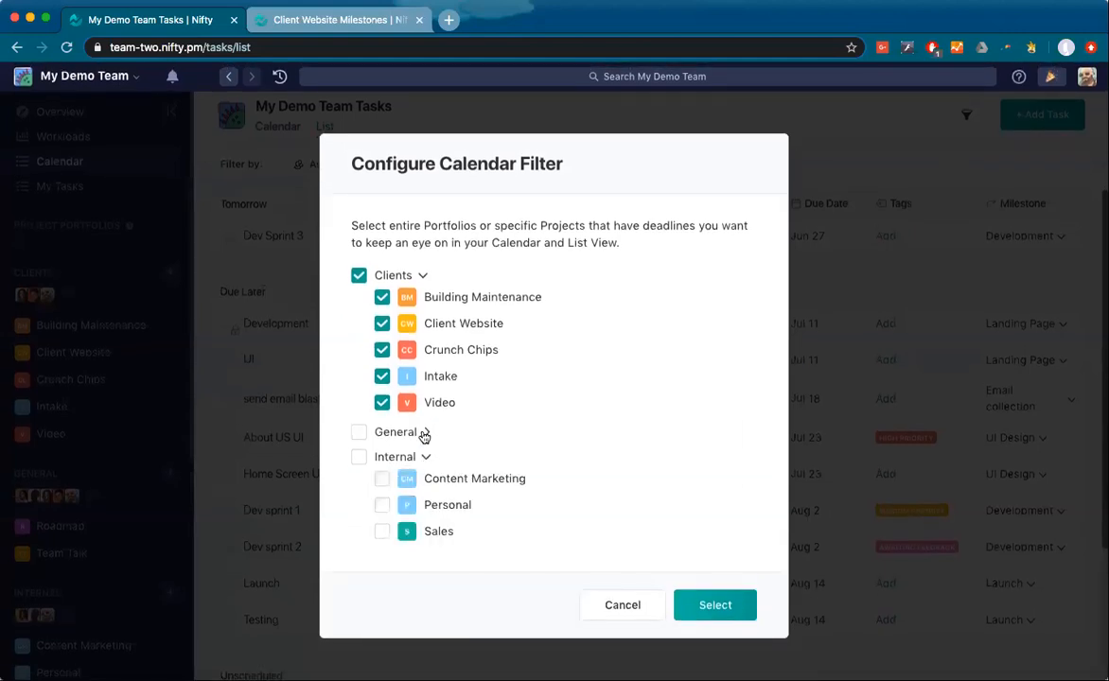
{"action": "left_click", "coordinate": [424, 433]}
{"action": "left_click", "coordinate": [427, 407]}
{"action": "left_click", "coordinate": [426, 457]}
{"action": "left_click", "coordinate": [720, 570]}
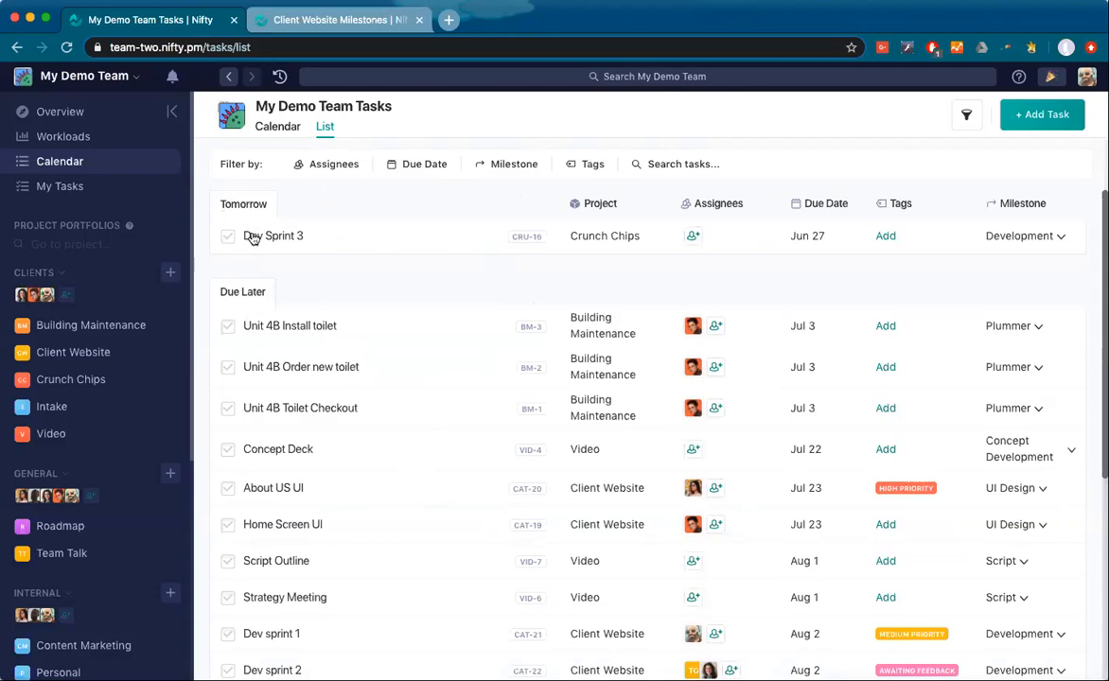
Scroll through the list: Dev Sprint 3 tomorrow, twelve tasks due later, five unscheduled
{"action": "scroll", "coordinate": [359, 284], "scroll_direction": "down", "scroll_amount": 2}
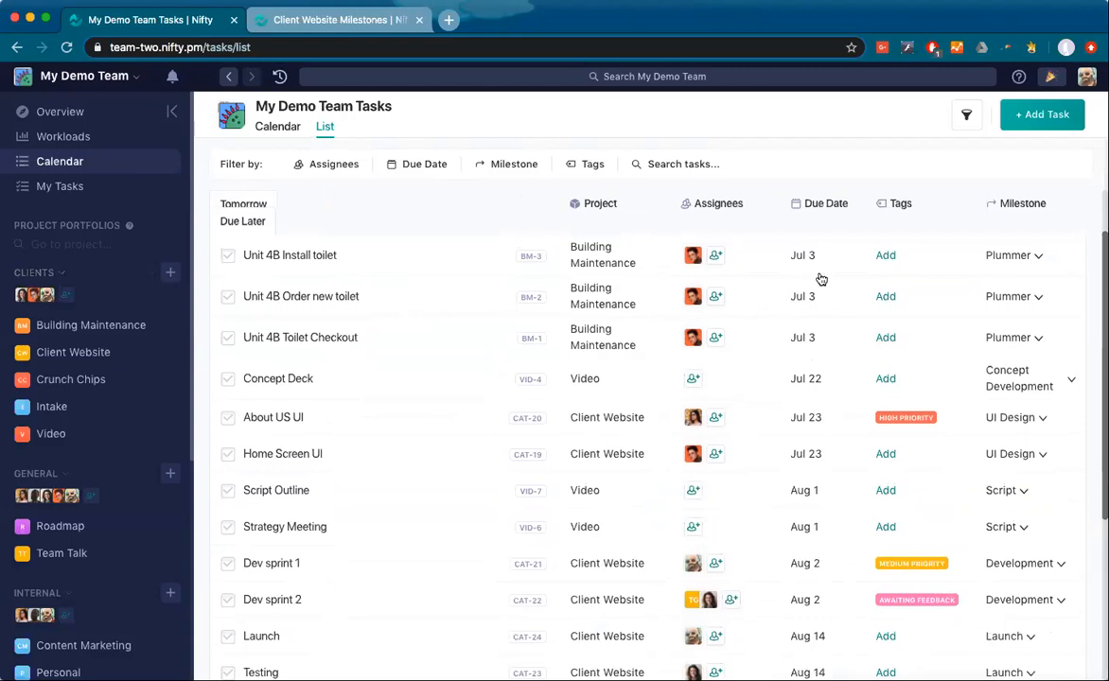
{"action": "scroll", "coordinate": [821, 279], "scroll_direction": "down", "scroll_amount": 5}
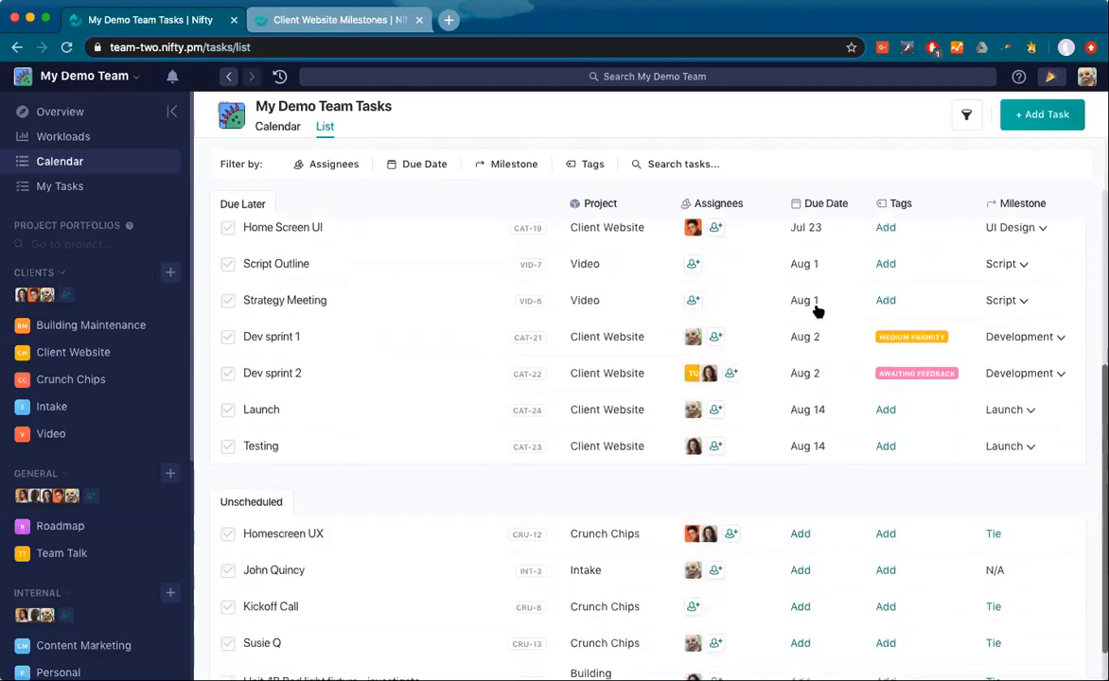
{"action": "scroll", "coordinate": [817, 311], "scroll_direction": "down", "scroll_amount": 1}
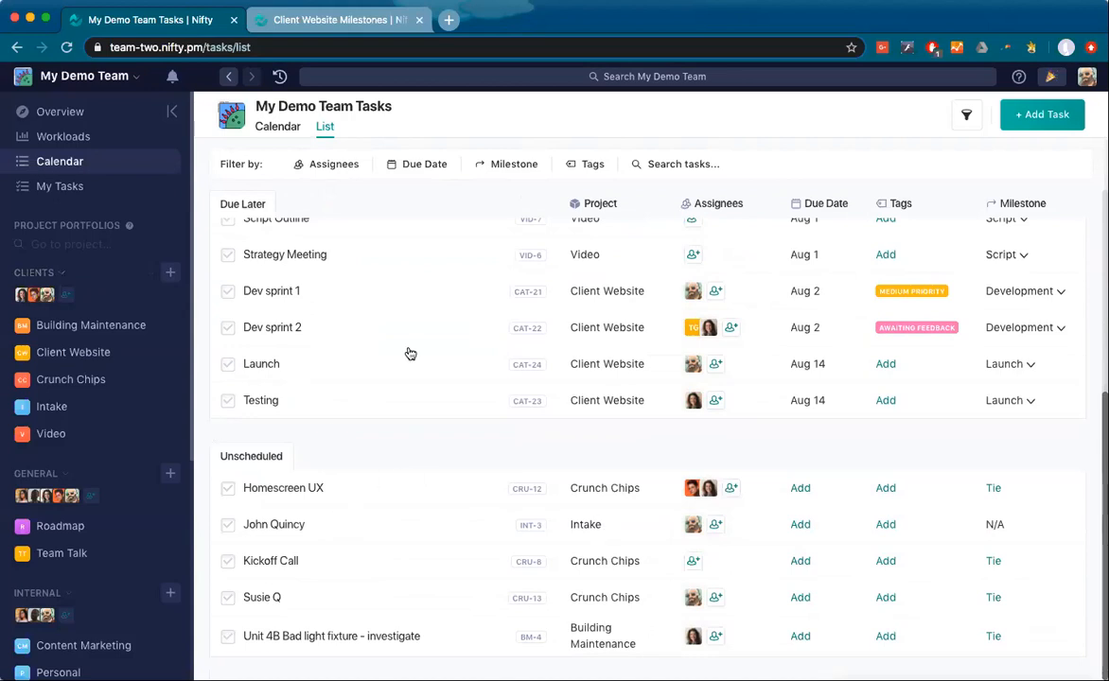
{"action": "scroll", "coordinate": [409, 341], "scroll_direction": "up", "scroll_amount": 5}
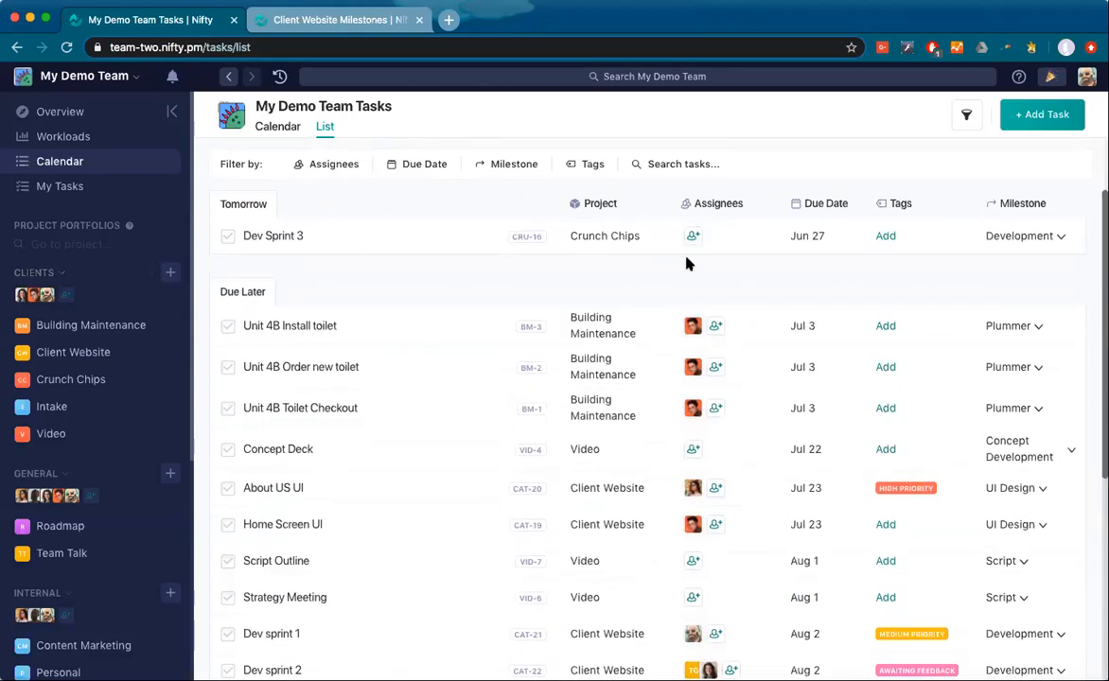
{"action": "scroll", "coordinate": [804, 397], "scroll_direction": "down", "scroll_amount": 1}
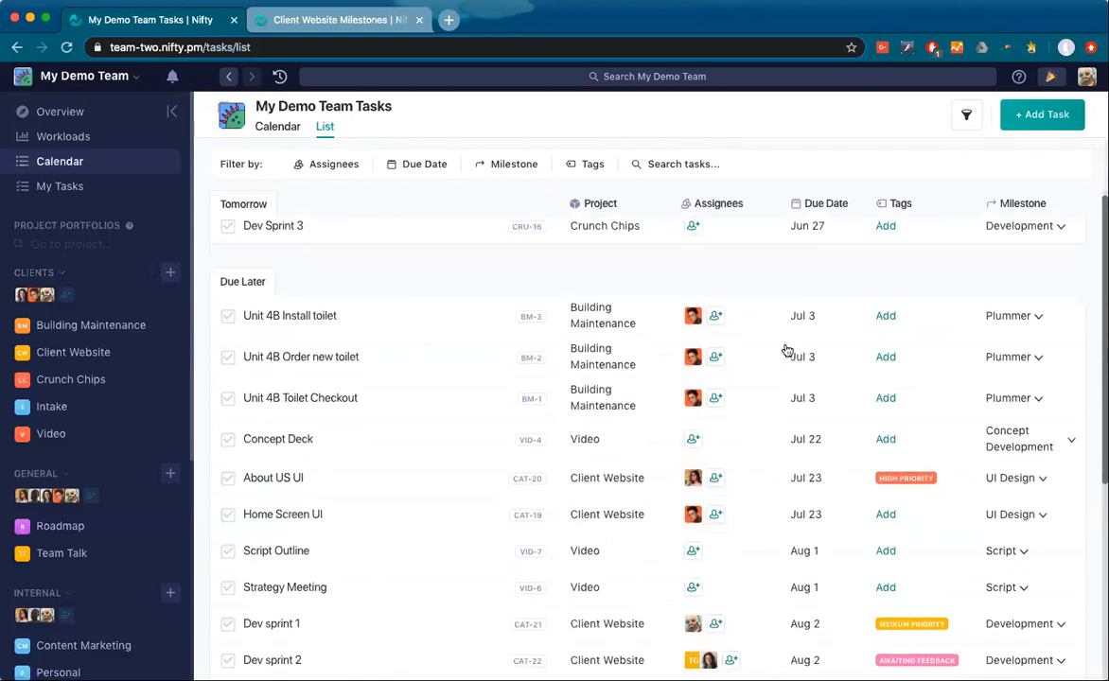
Filter the tasks by the High Priority tag, then by the awaiting feedback tag
{"action": "left_click", "coordinate": [596, 166]}
{"action": "left_click", "coordinate": [598, 216]}
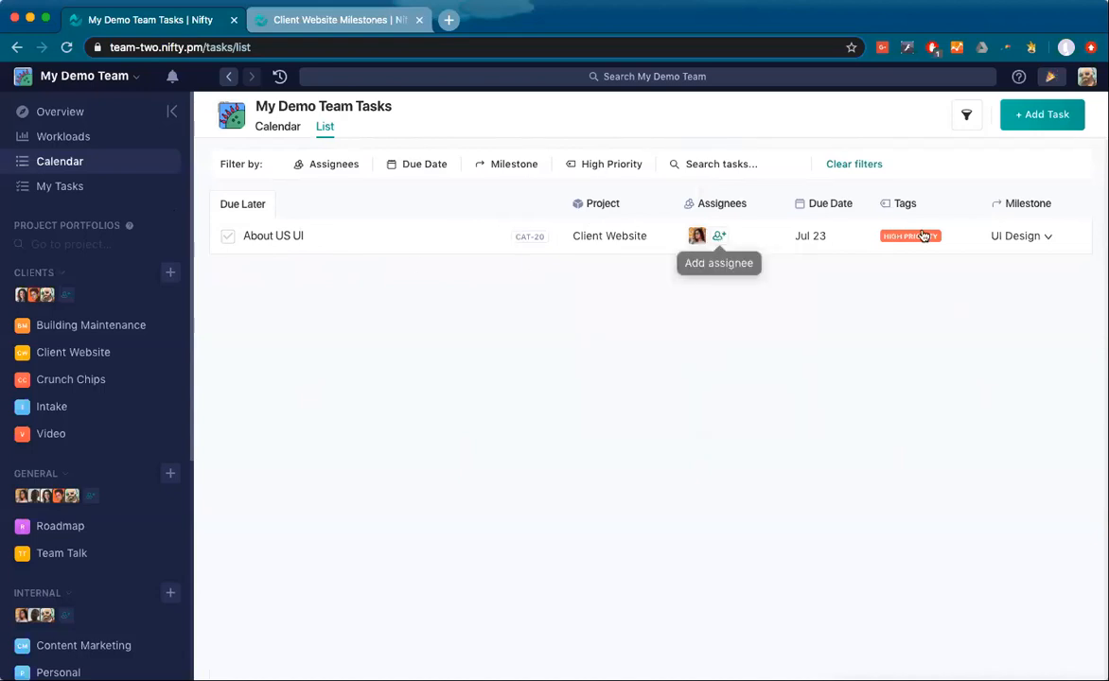
{"action": "left_click", "coordinate": [639, 172]}
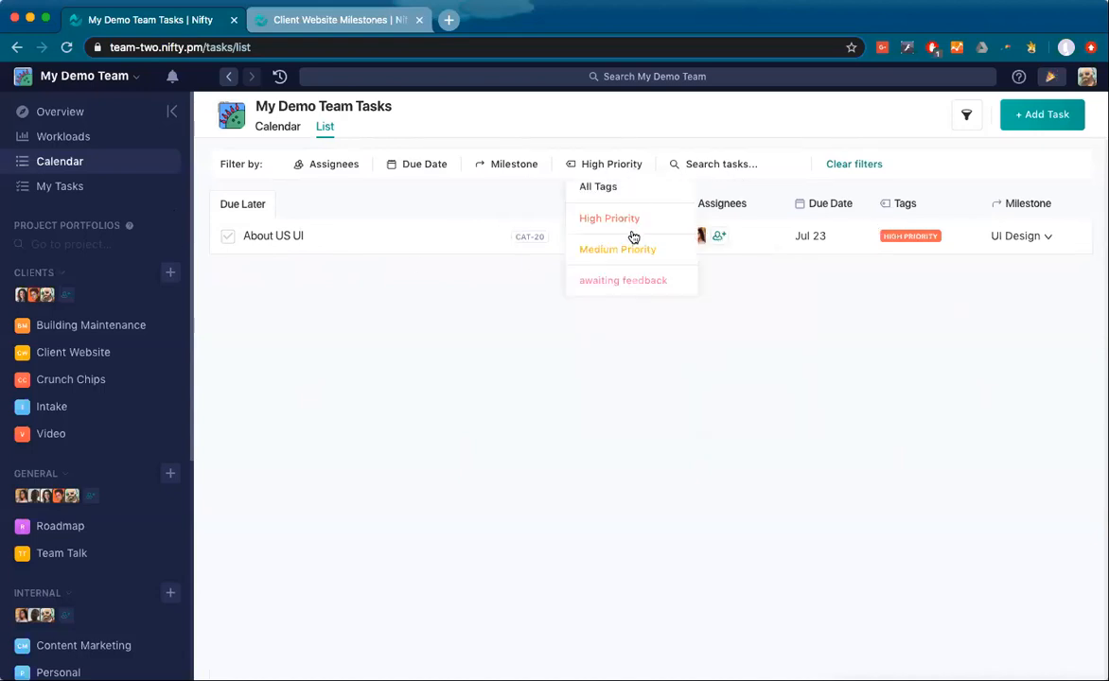
{"action": "left_click", "coordinate": [629, 280]}
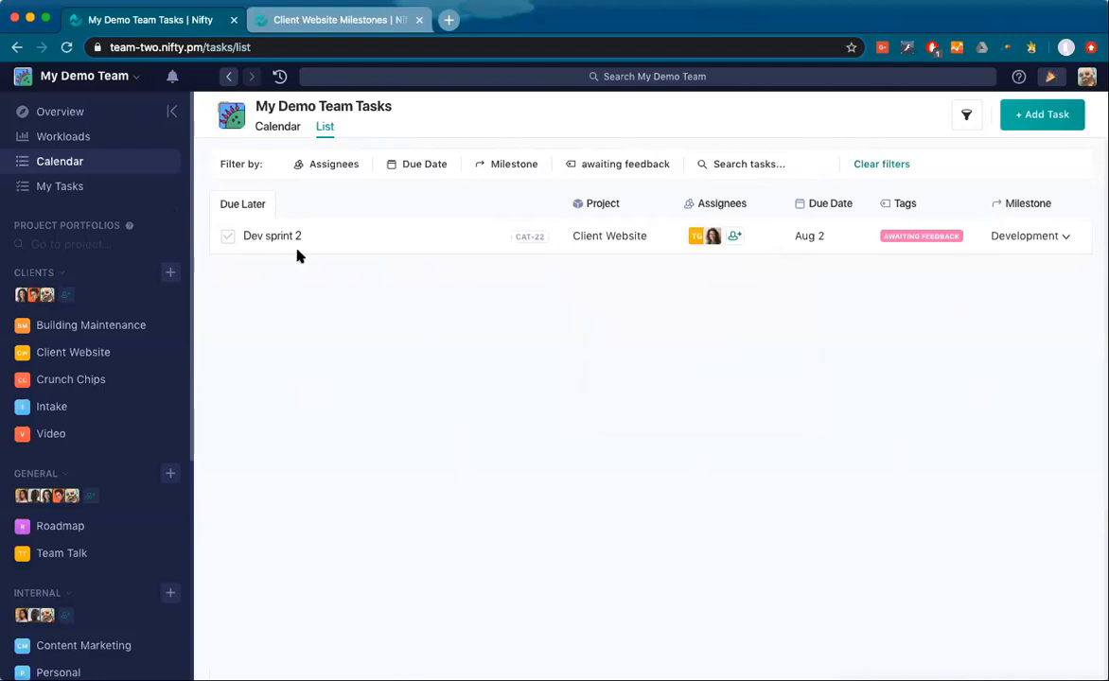
{"action": "mouse_move", "coordinate": [695, 236]}
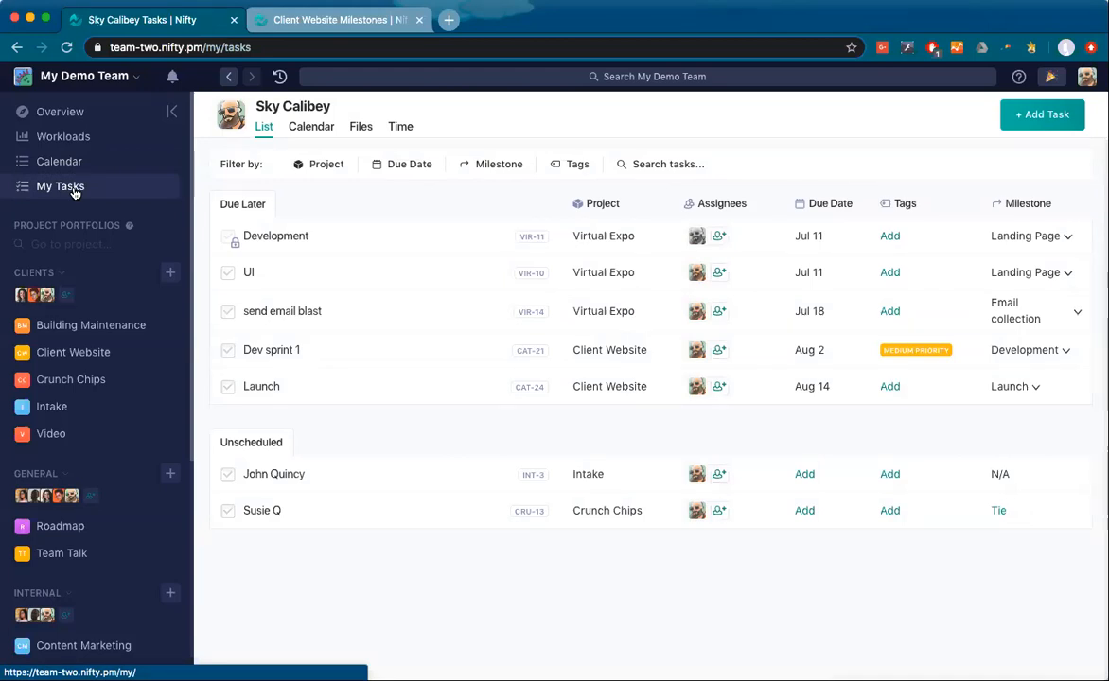
Peek at the Project and Milestone filters unapplied, then show My Tasks as a June 2020 calendar
{"action": "left_click", "coordinate": [319, 165]}
{"action": "left_click", "coordinate": [304, 164]}
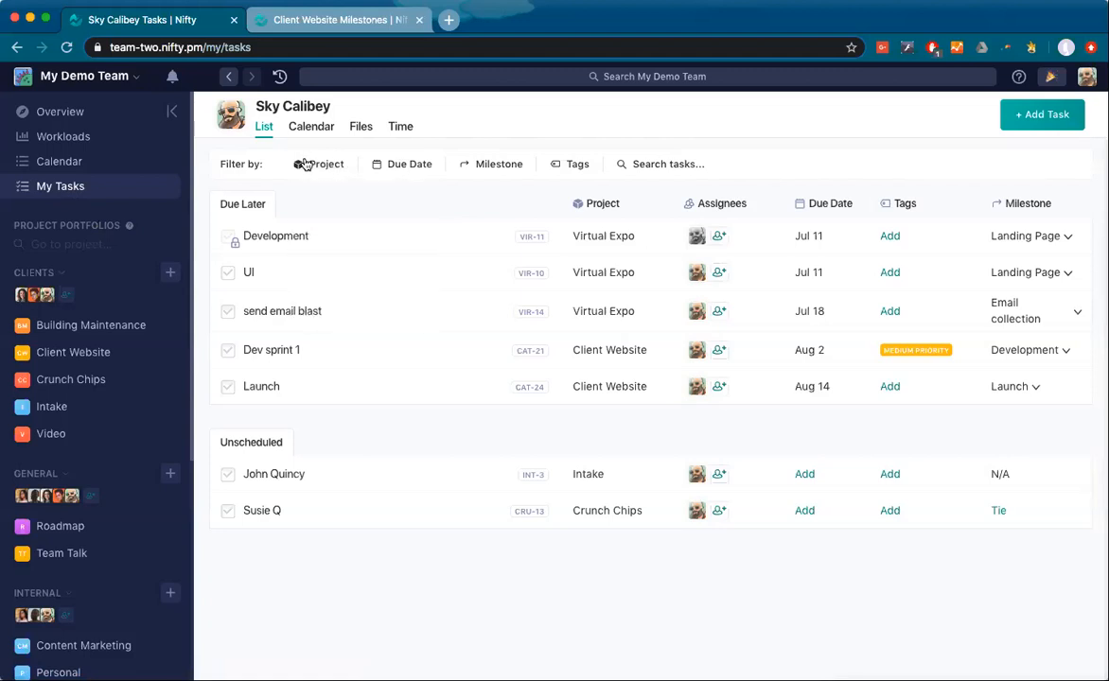
{"action": "left_click", "coordinate": [512, 169]}
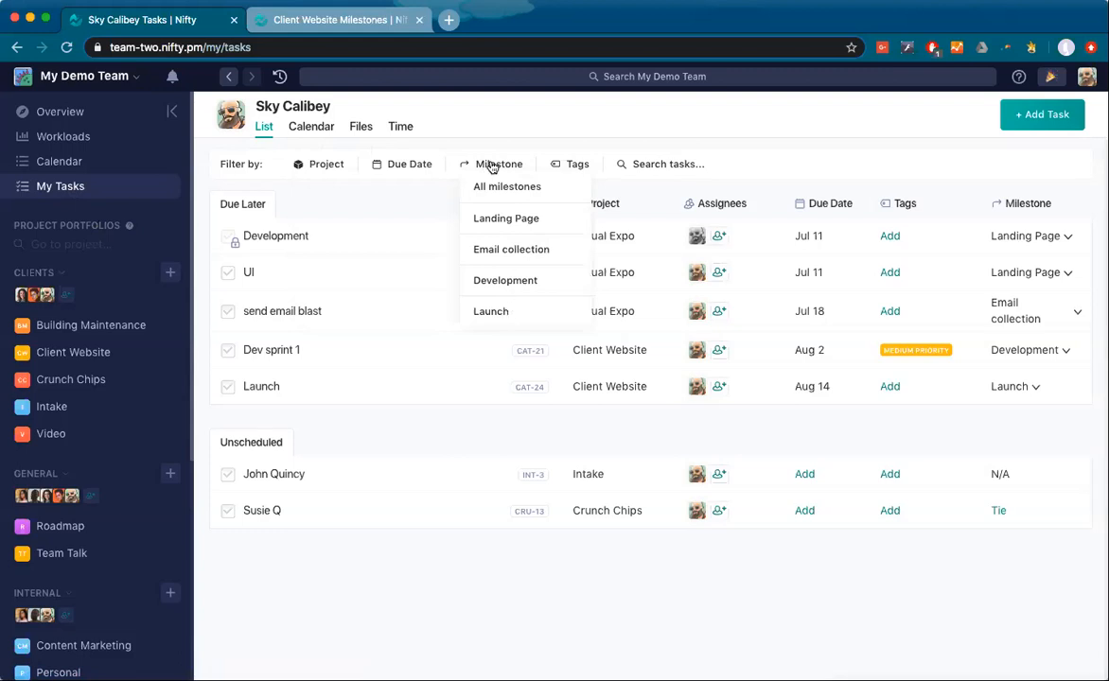
{"action": "left_click", "coordinate": [487, 164]}
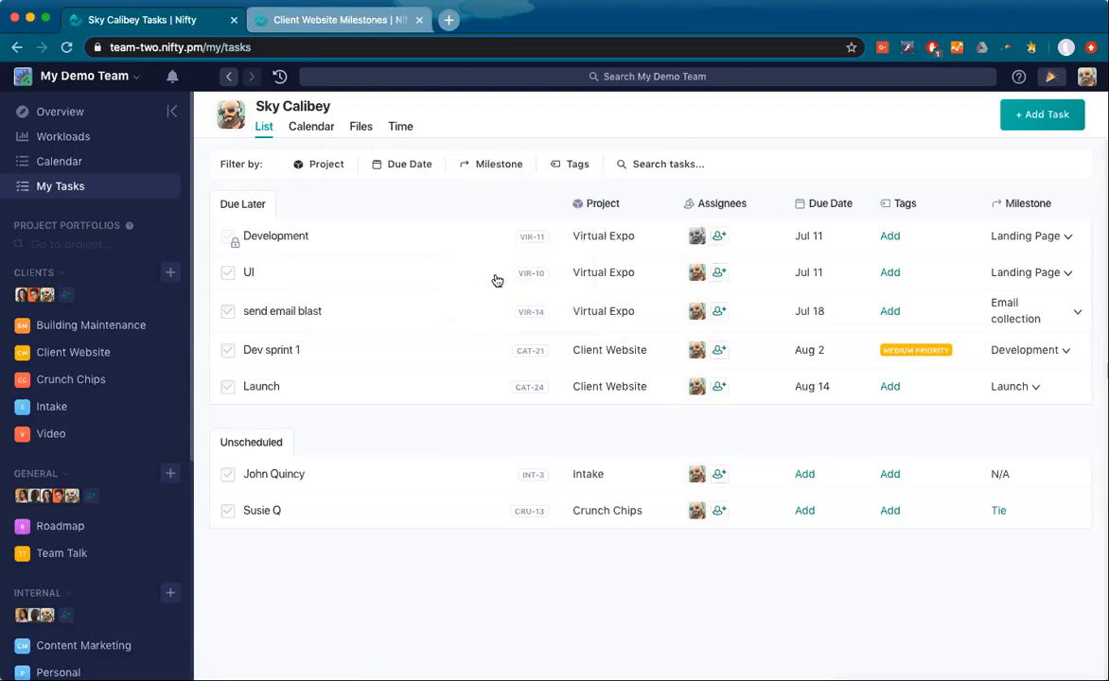
{"action": "left_click", "coordinate": [312, 126]}
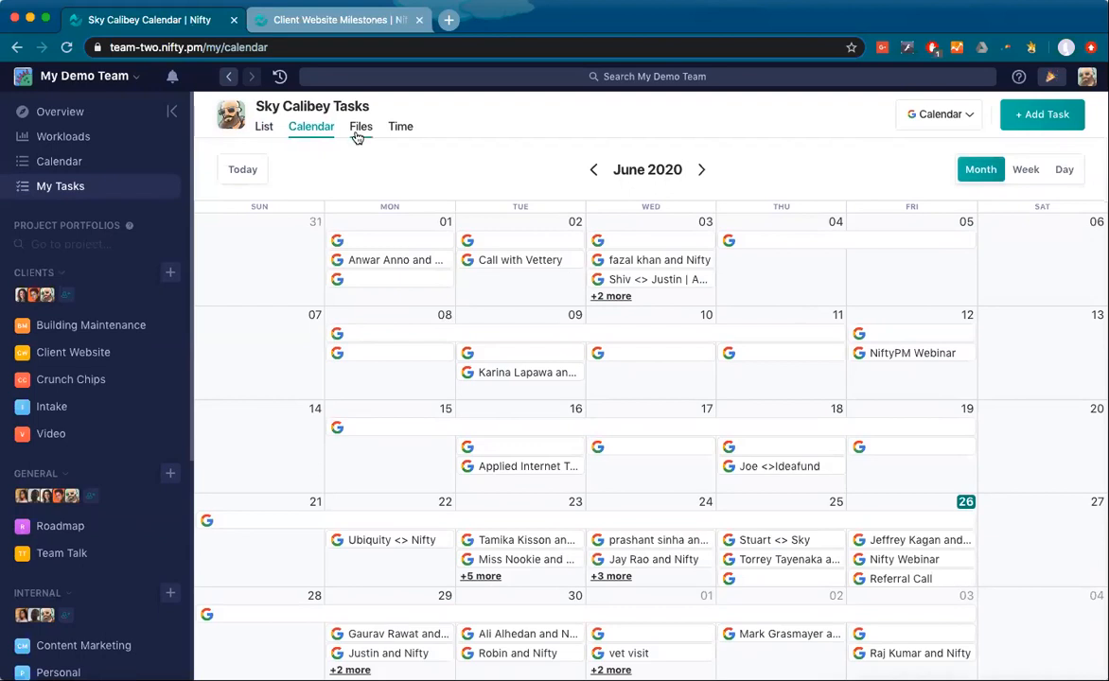
Look over My Tasks' Files and Time log views, then go back to the task list
{"action": "left_click", "coordinate": [358, 132]}
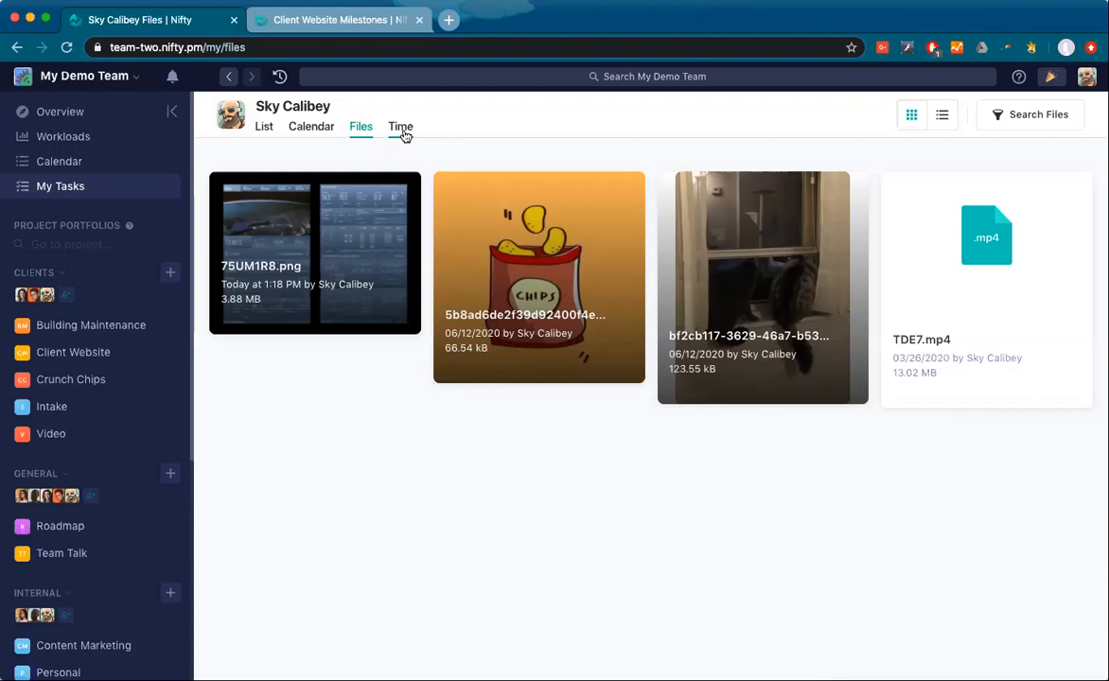
{"action": "left_click", "coordinate": [402, 130]}
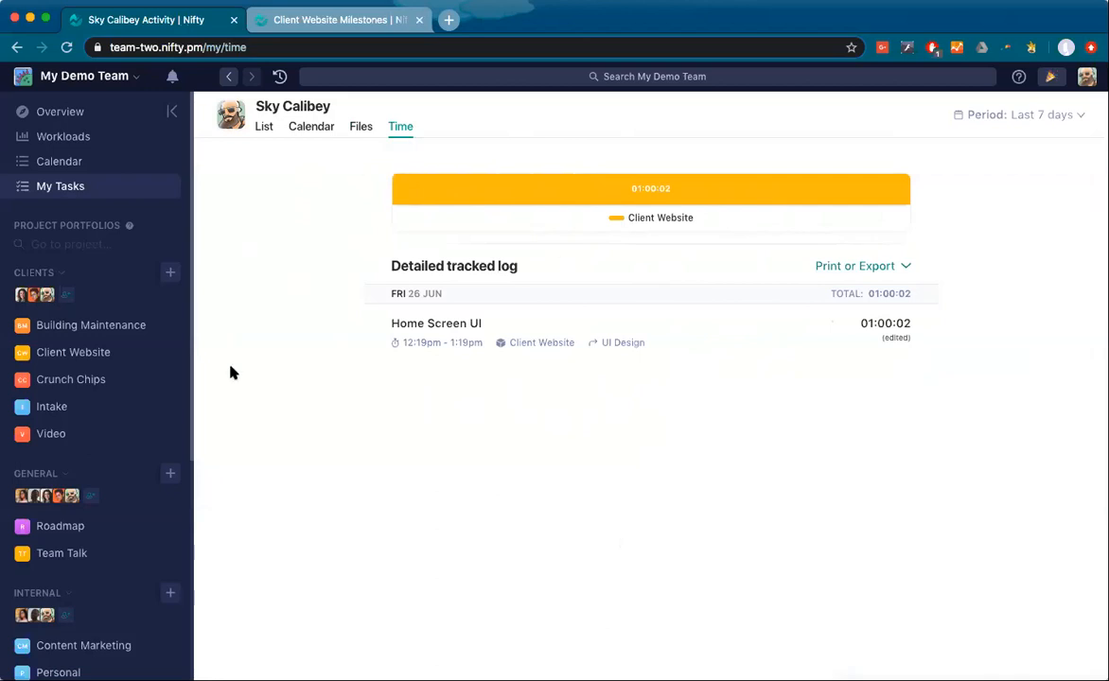
{"action": "left_click", "coordinate": [264, 127]}
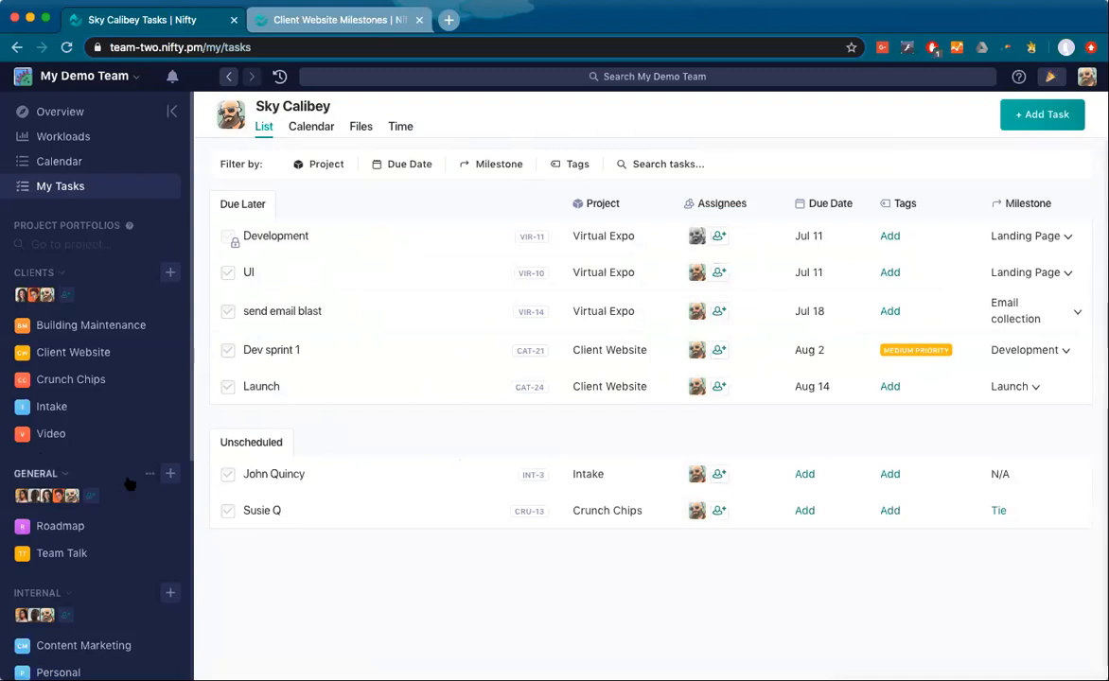
Collapse GENERAL, collapse and re-expand CLIENTS in the sidebar, then open the team menu
{"action": "left_click", "coordinate": [64, 474]}
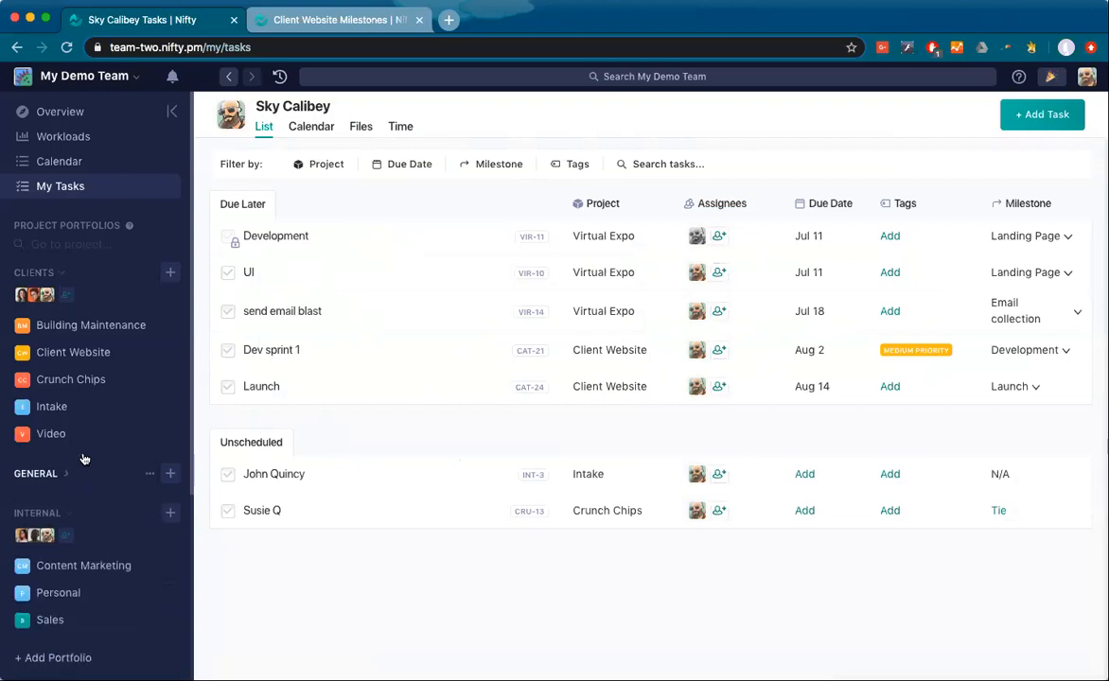
{"action": "left_click", "coordinate": [63, 274]}
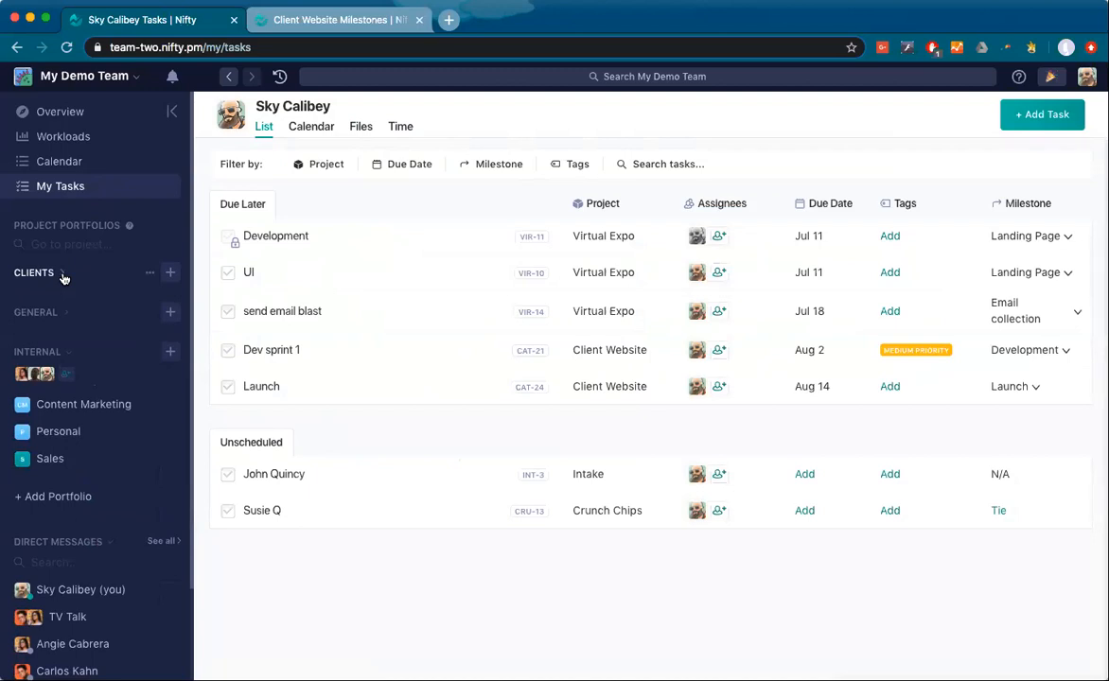
{"action": "left_click", "coordinate": [62, 274]}
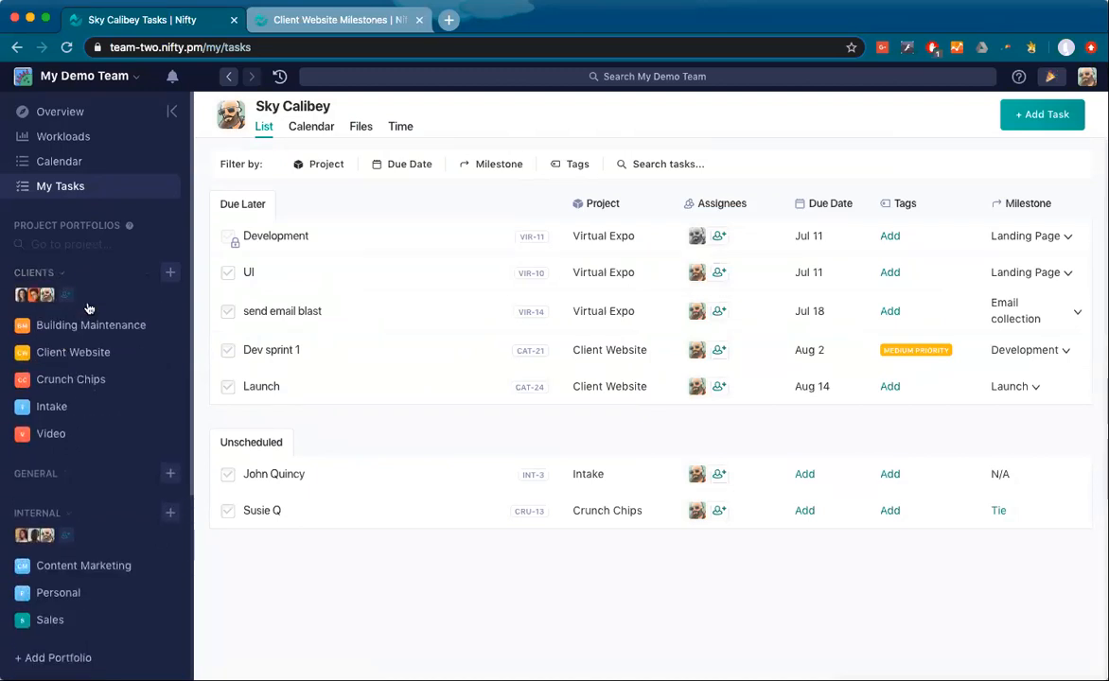
{"action": "left_click", "coordinate": [132, 80]}
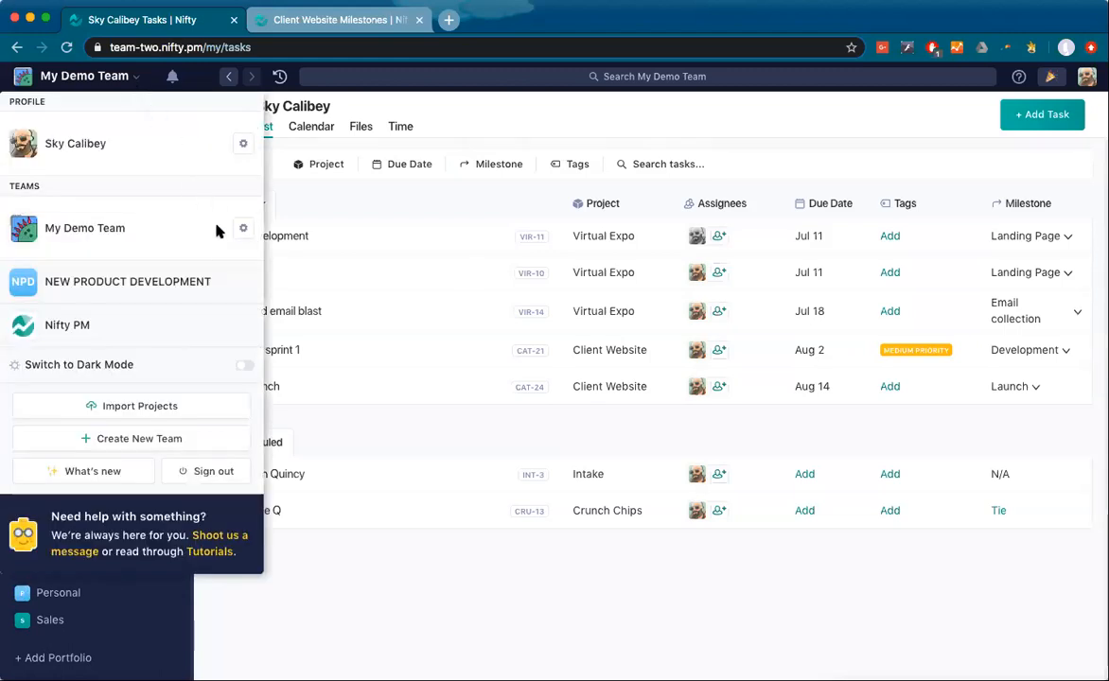
Browse the App Center's Team and Personal integrations in profile settings, then close settings
{"action": "left_click", "coordinate": [243, 143]}
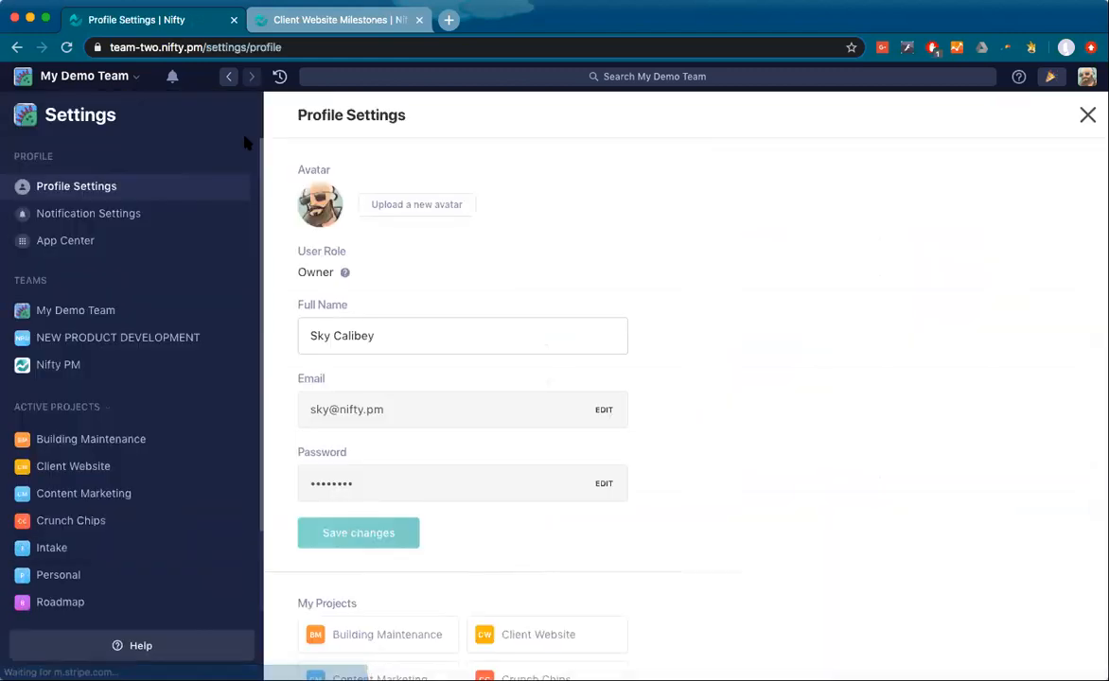
{"action": "left_click", "coordinate": [81, 232]}
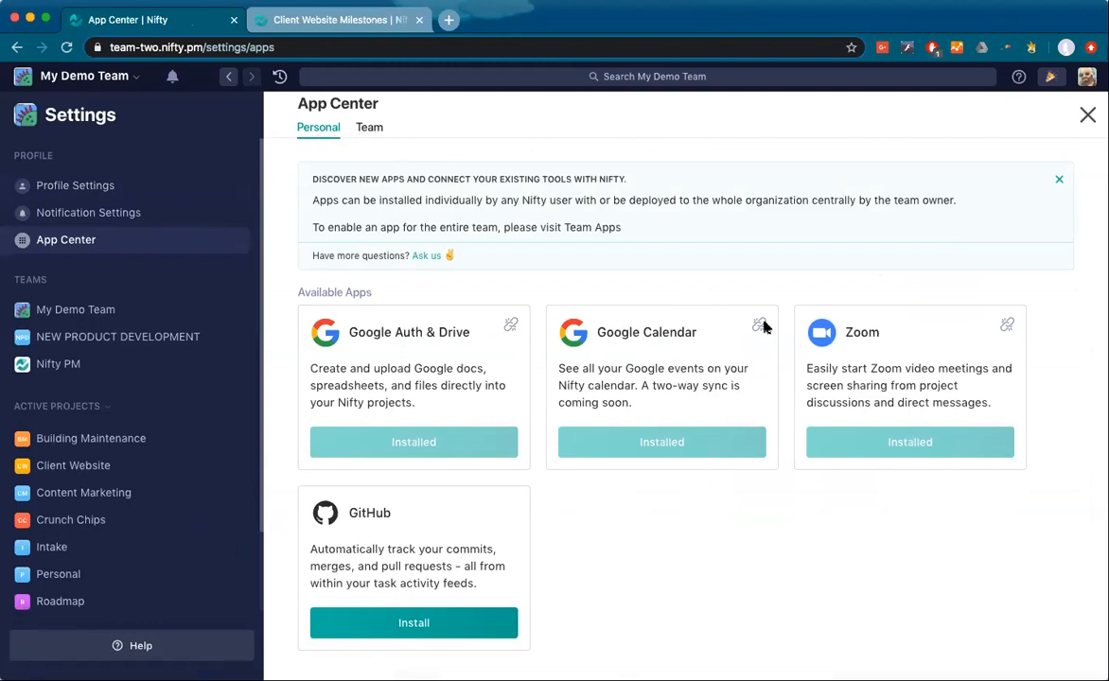
{"action": "left_click", "coordinate": [368, 127]}
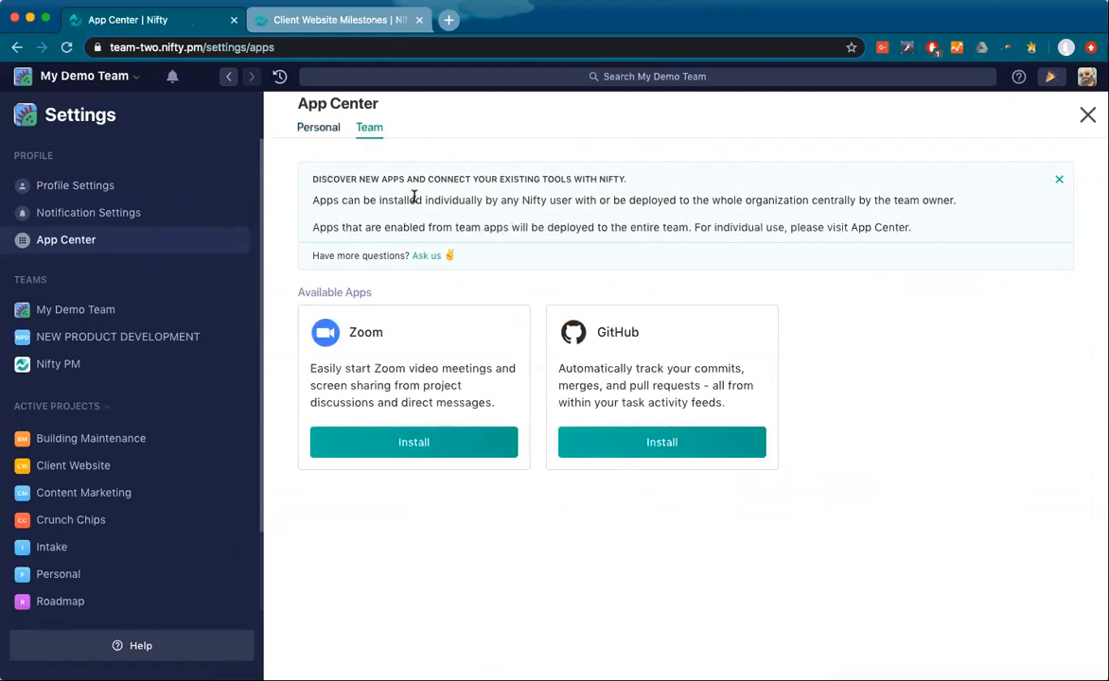
{"action": "left_click", "coordinate": [328, 130]}
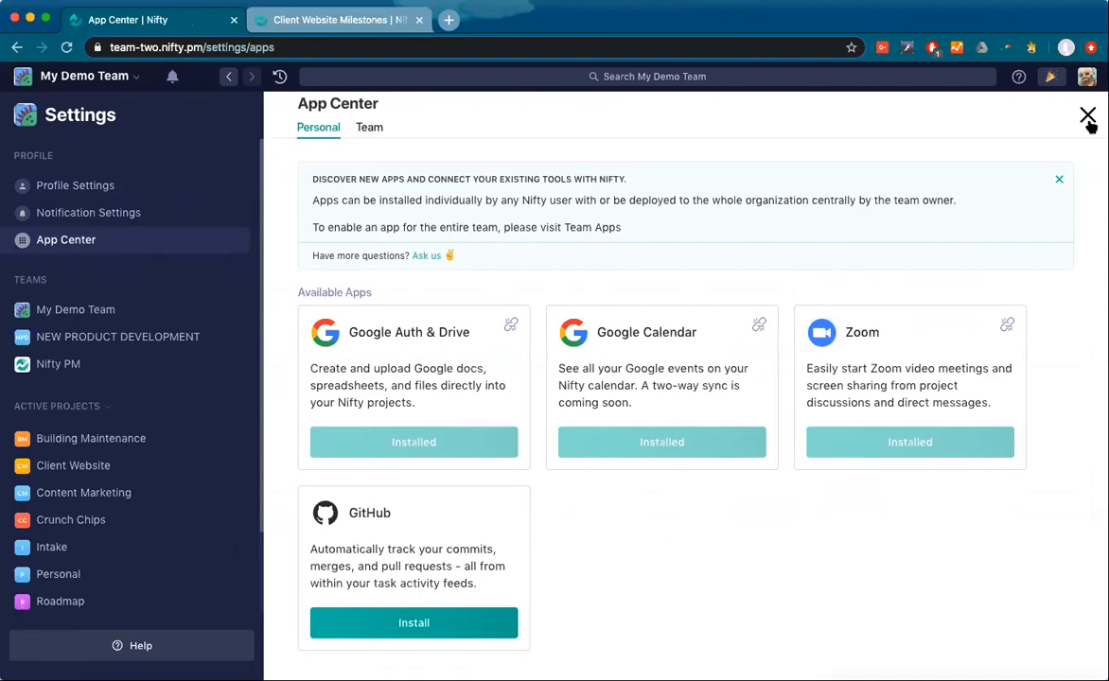
{"action": "left_click", "coordinate": [1088, 116]}
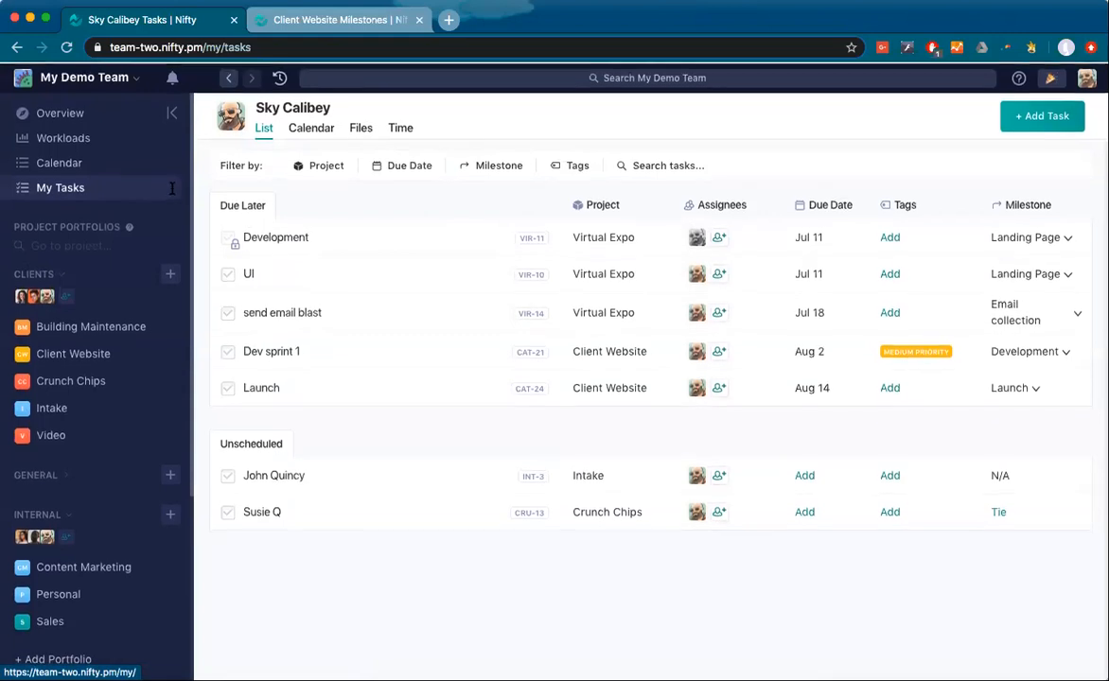
Preview the Import Projects screen from the team menu, then open the Crunch Chips project
{"action": "left_click", "coordinate": [125, 79]}
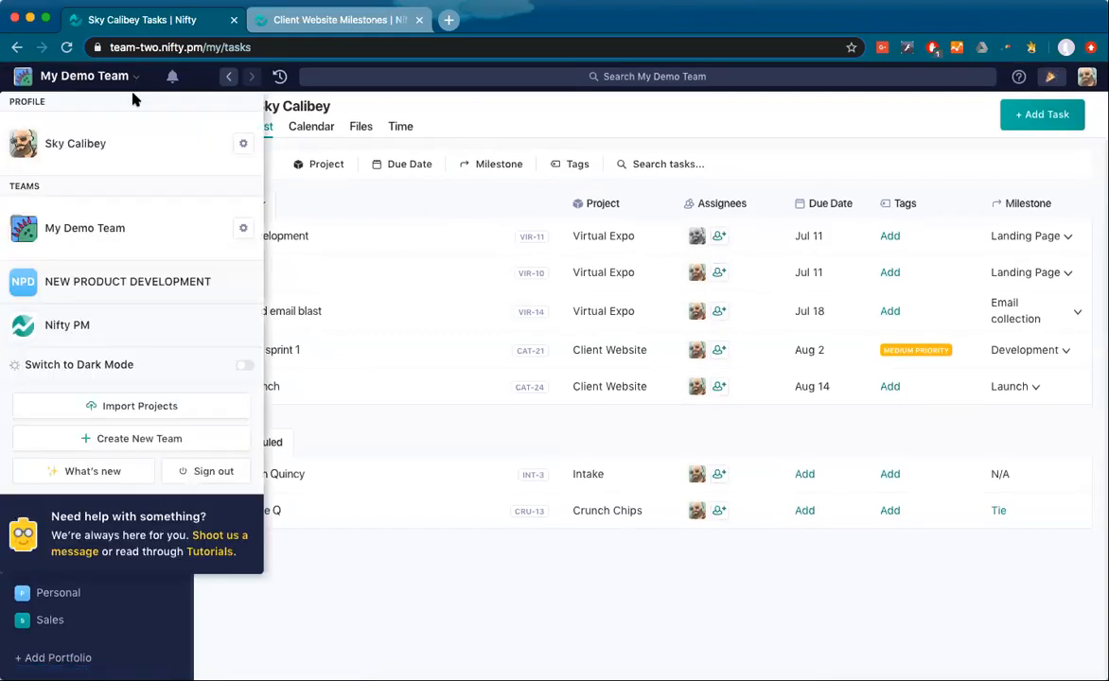
{"action": "left_click", "coordinate": [194, 414]}
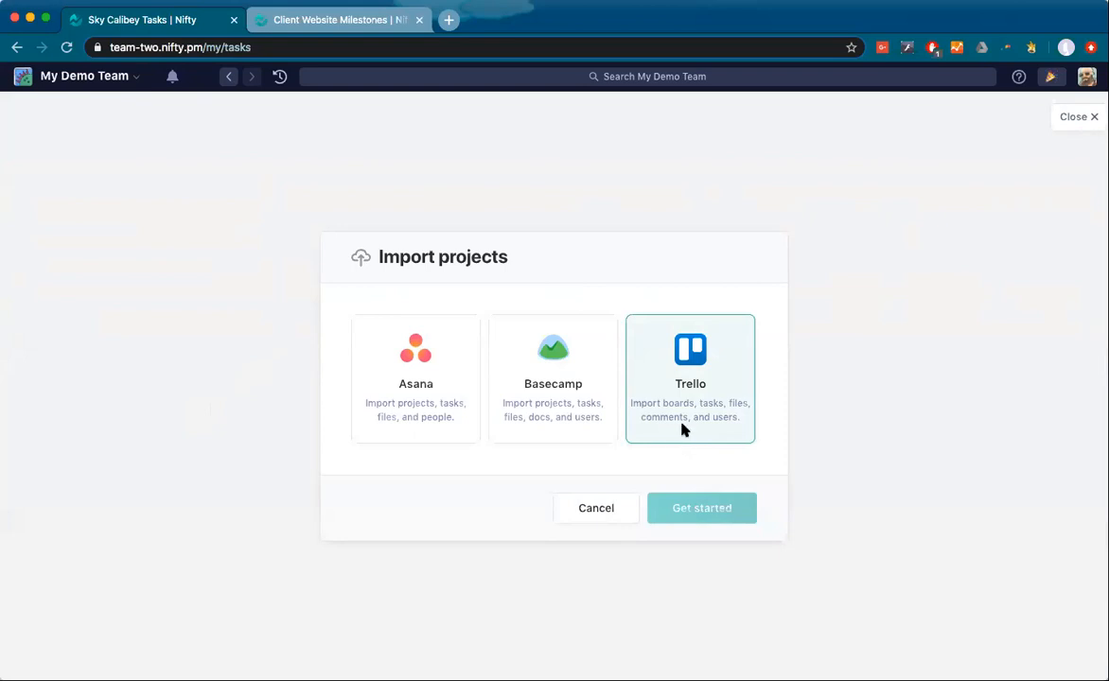
{"action": "left_click", "coordinate": [1068, 119]}
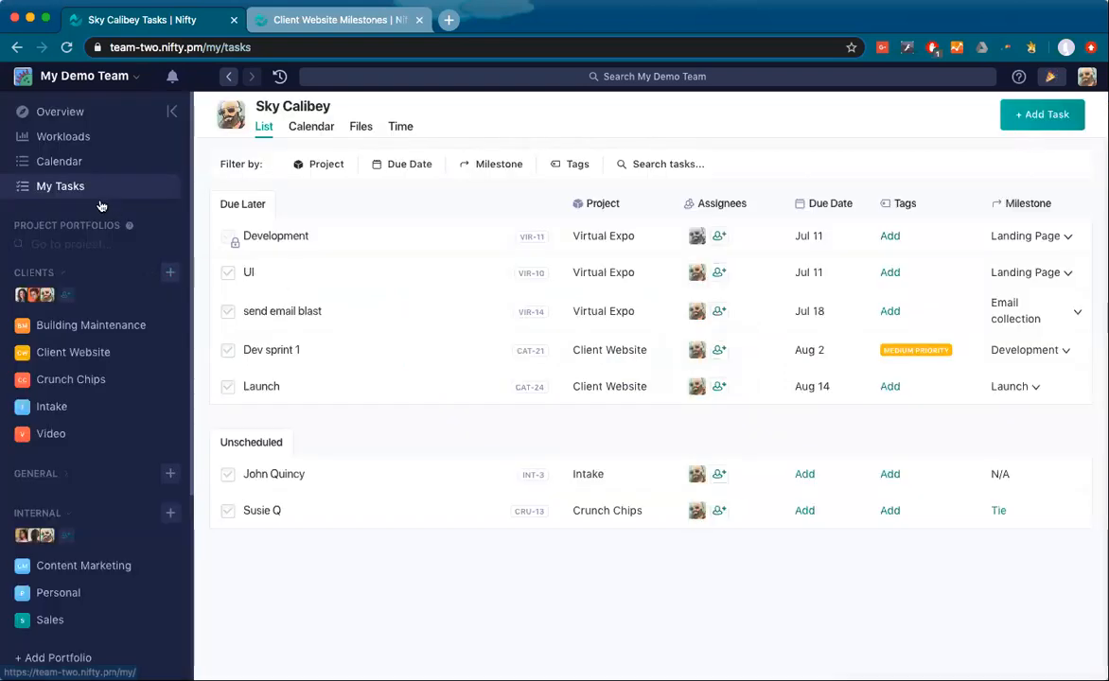
{"action": "left_click", "coordinate": [85, 383]}
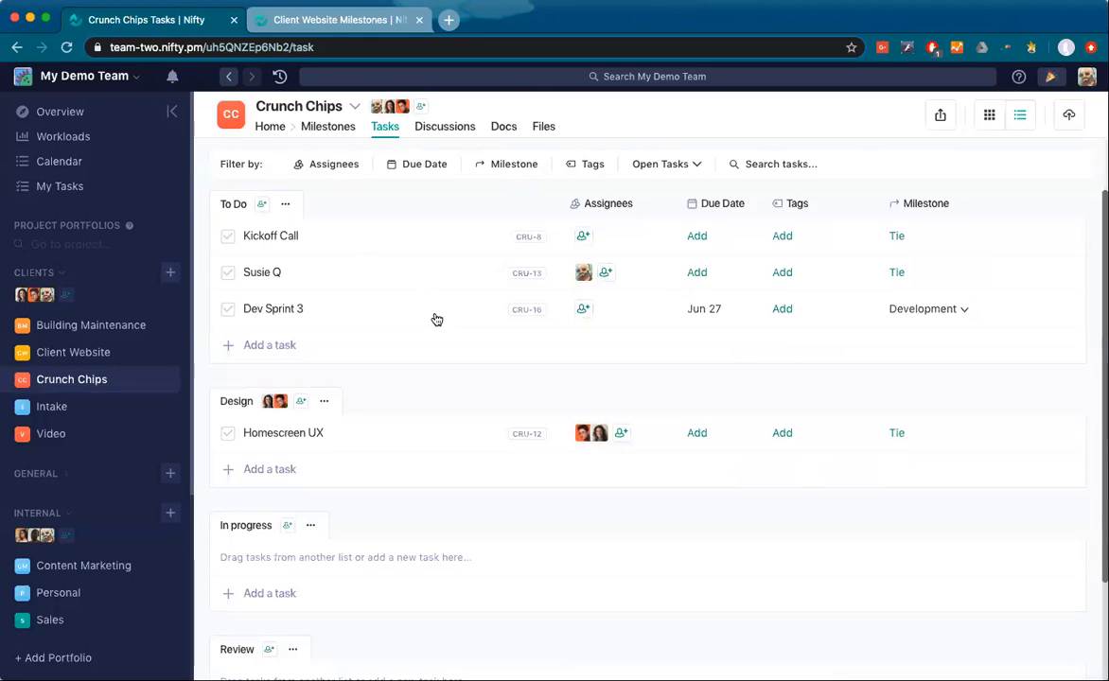
Open the Intake project's board with its single To Do task, then start a new browser tab
{"action": "left_click", "coordinate": [78, 413]}
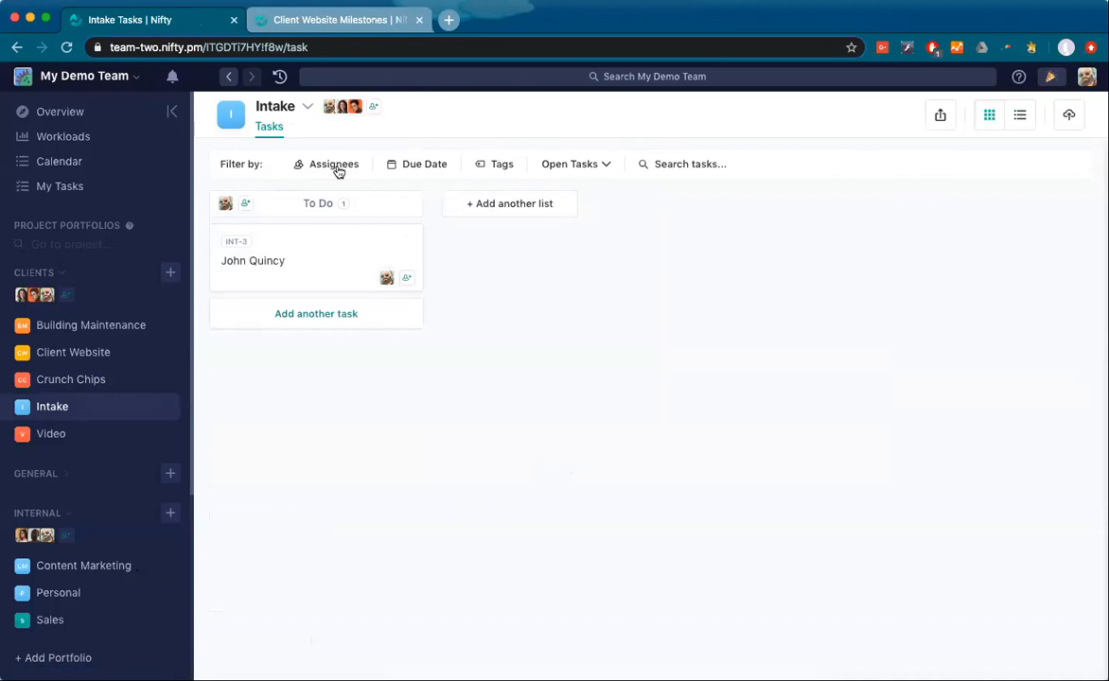
{"action": "left_click", "coordinate": [449, 20]}
Go to zapier.com and pick Typeform and Nifty as the apps to connect
{"action": "type", "text": "zapier.com"}
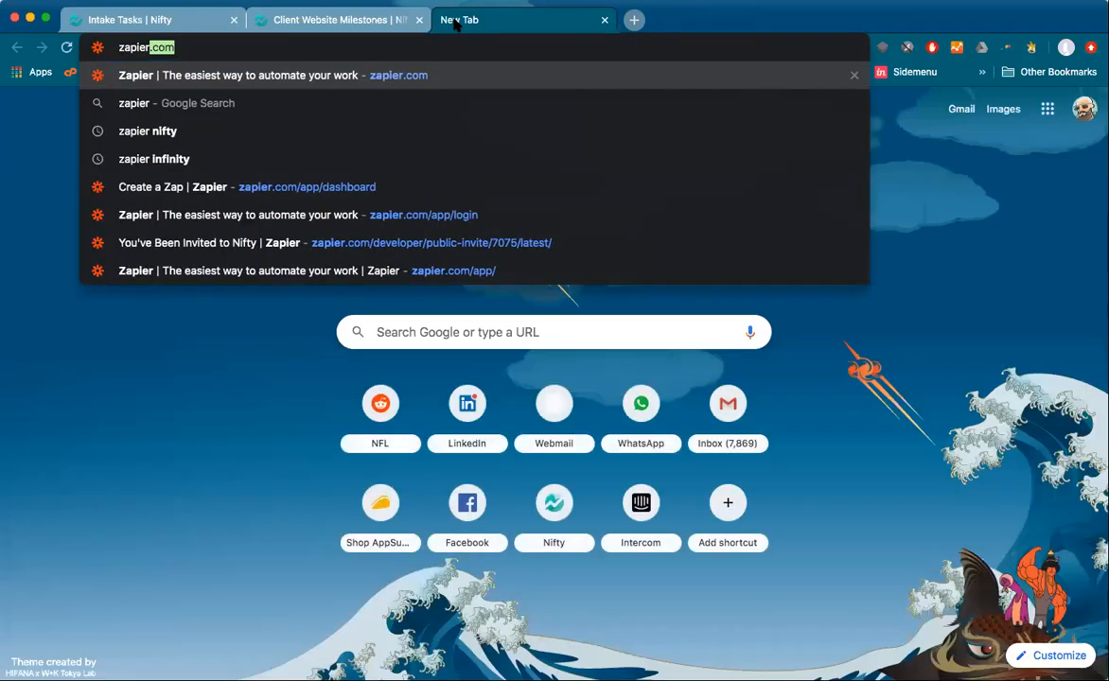
{"action": "key", "text": "Return"}
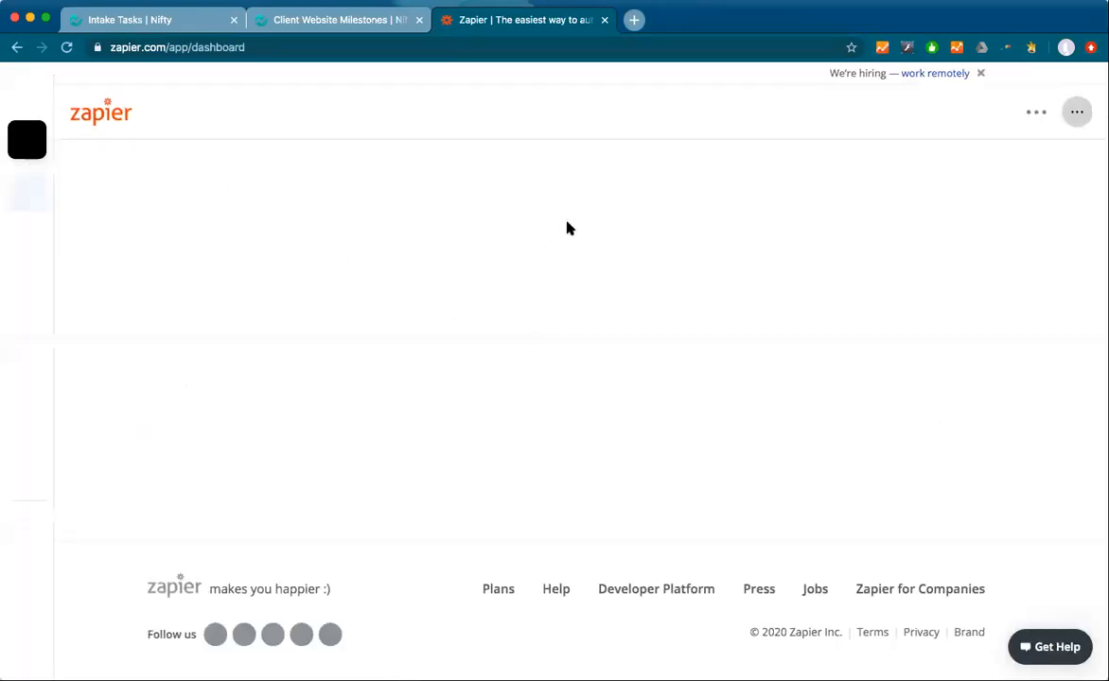
{"action": "left_click", "coordinate": [434, 302]}
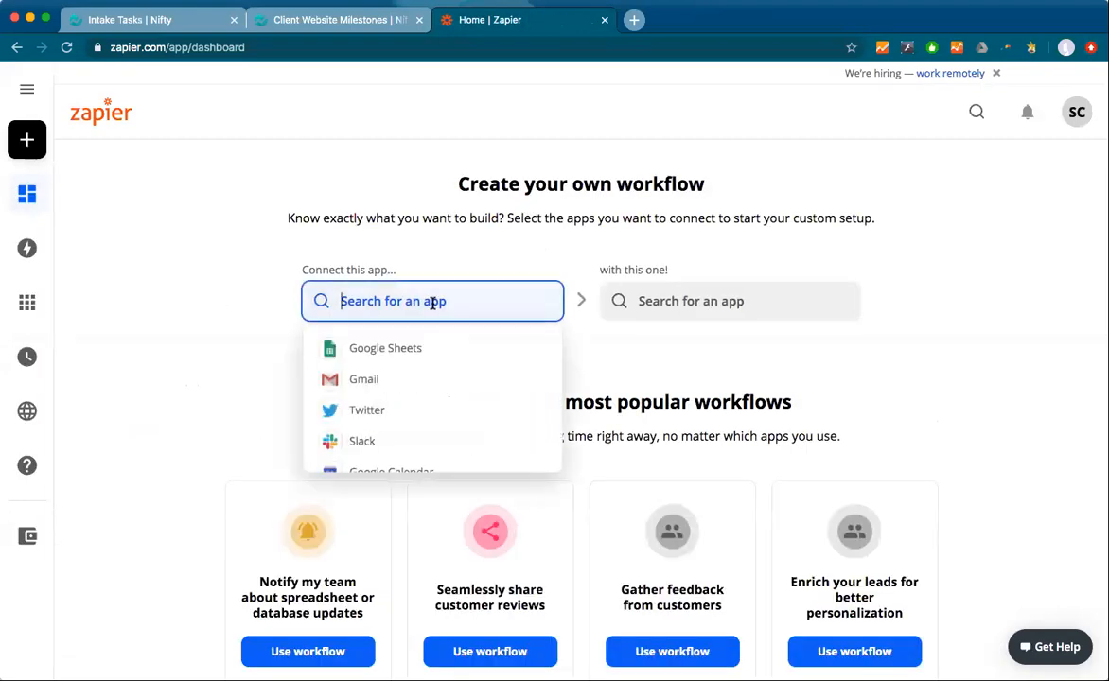
{"action": "type", "text": "typeform"}
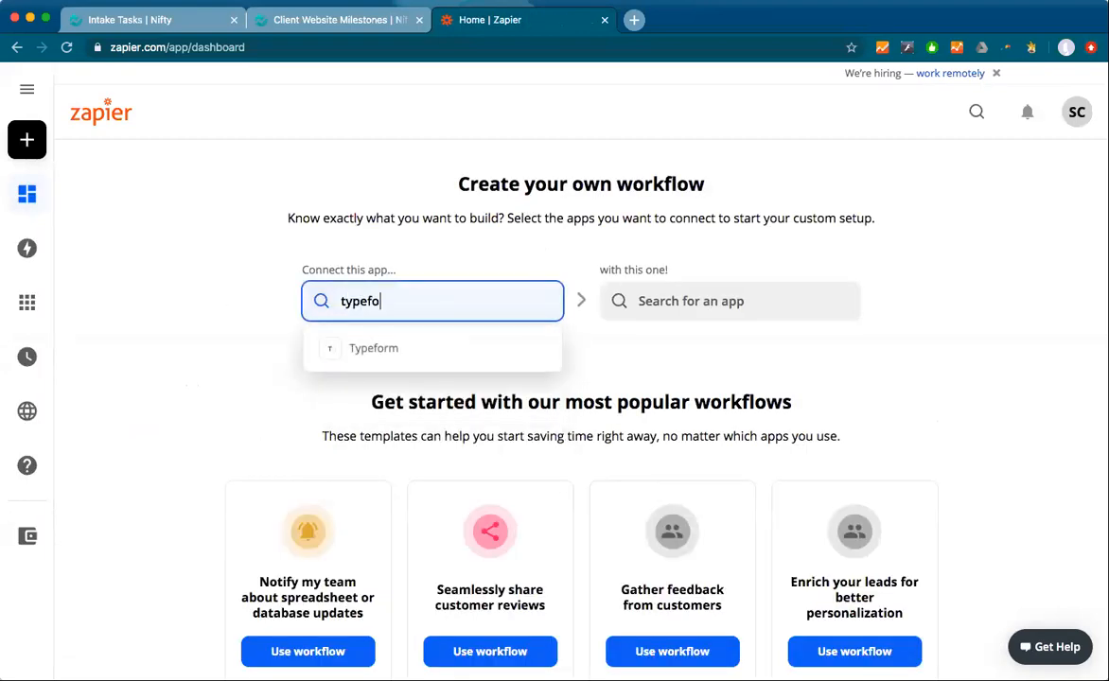
{"action": "left_click", "coordinate": [415, 349]}
{"action": "left_click", "coordinate": [671, 300]}
{"action": "type", "text": "nifty"}
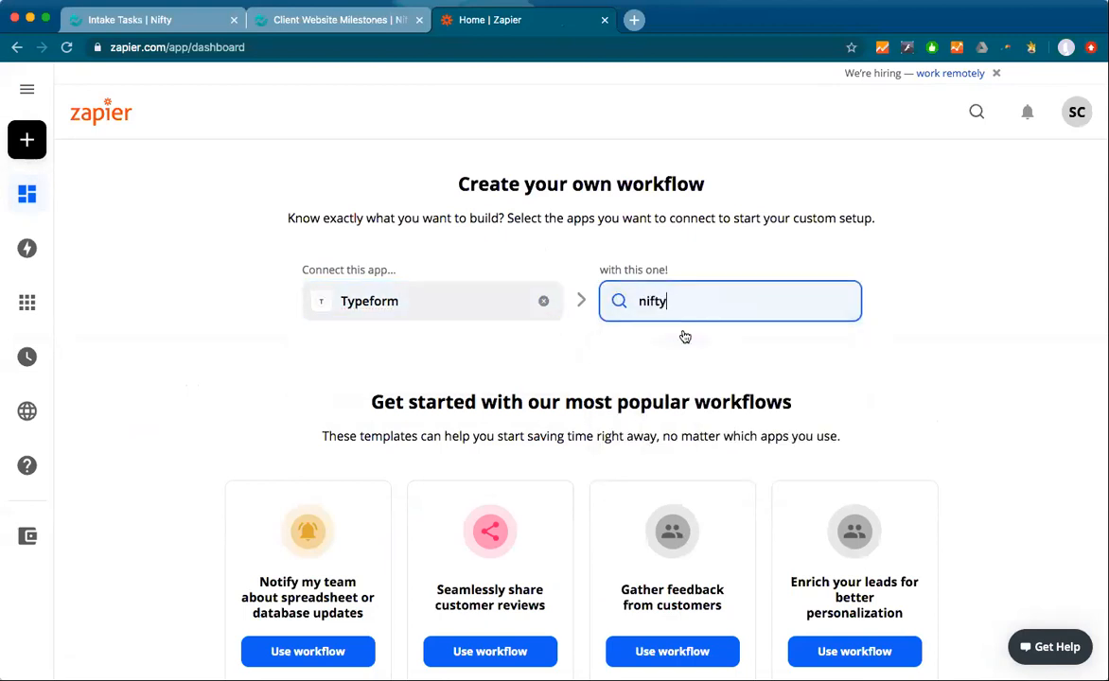
{"action": "left_click", "coordinate": [745, 379]}
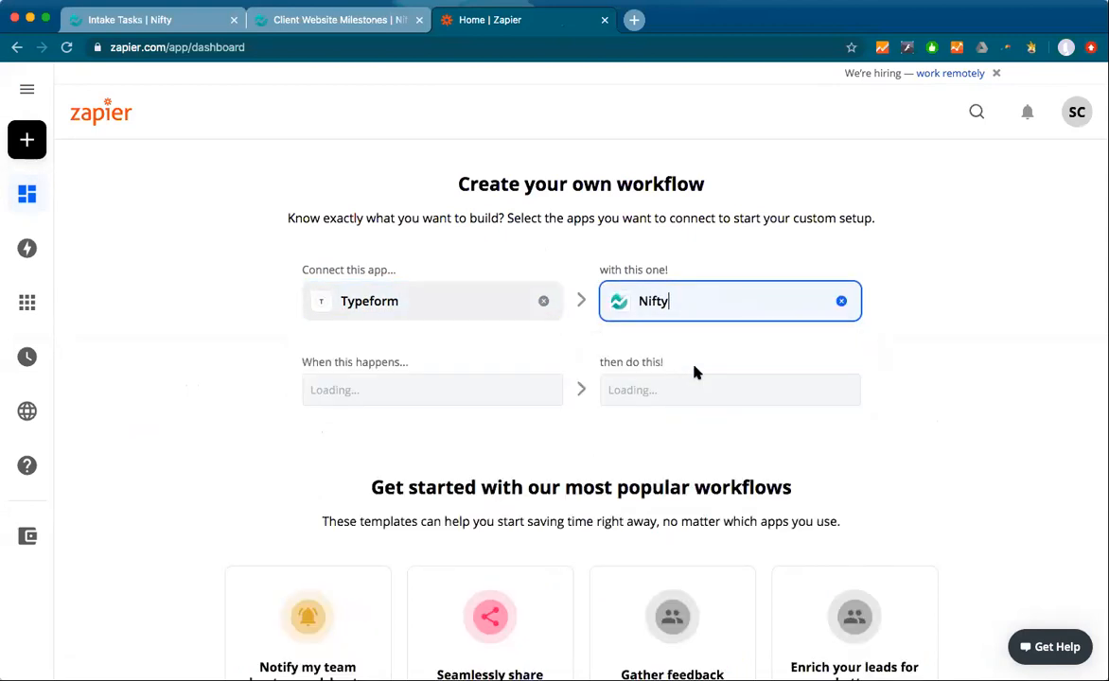
Choose Typeform's New Entry trigger, leave the Nifty action unset, and return to the Nifty tab
{"action": "left_click", "coordinate": [523, 394]}
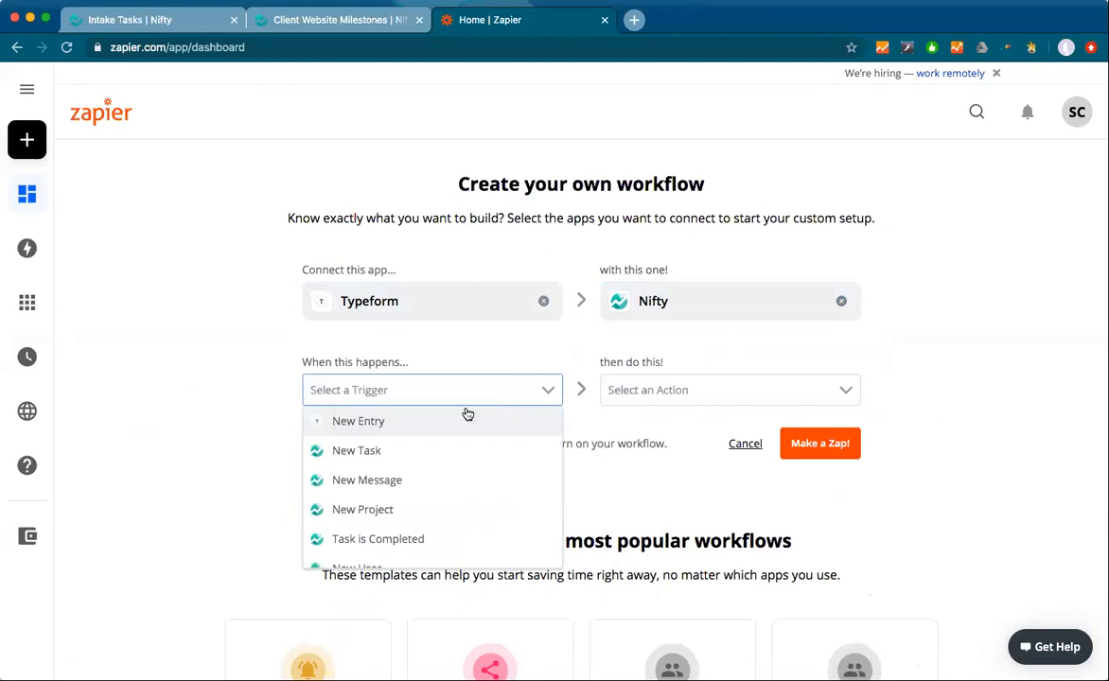
{"action": "left_click", "coordinate": [405, 423]}
{"action": "left_click", "coordinate": [712, 397]}
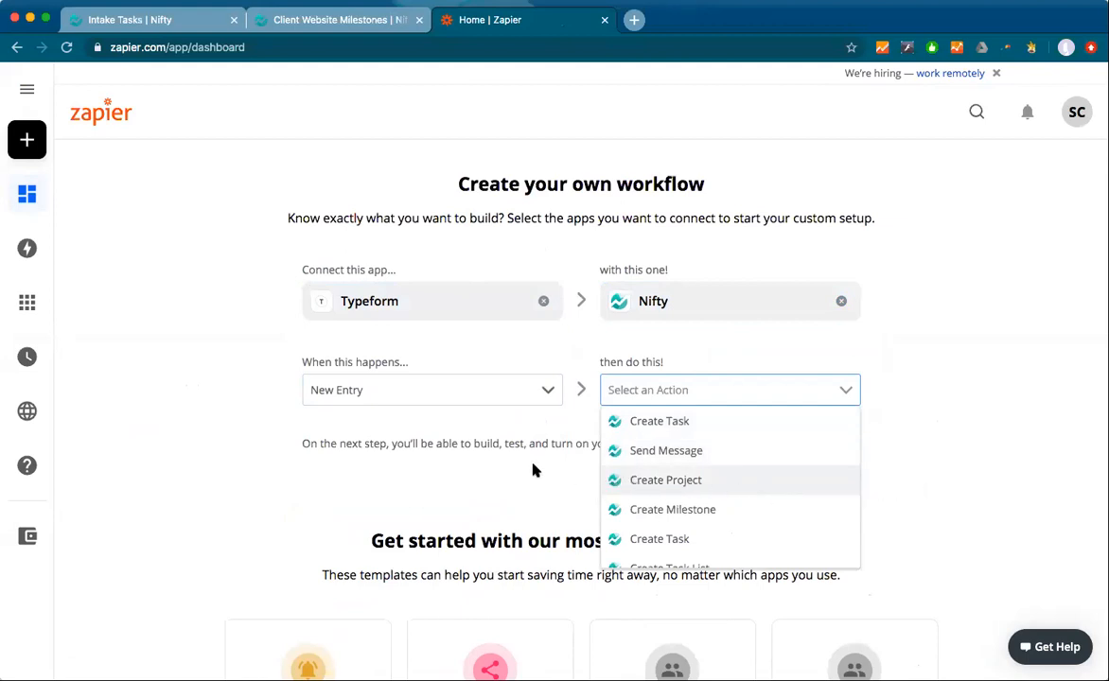
{"action": "left_click", "coordinate": [264, 172]}
{"action": "left_click", "coordinate": [144, 20]}
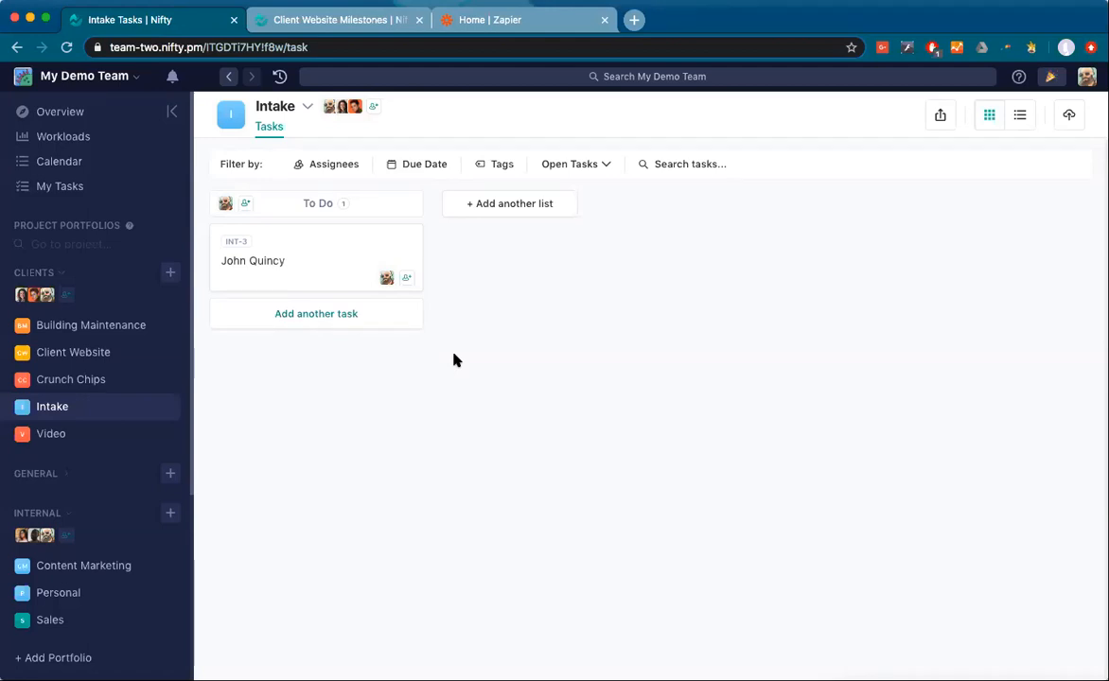
{"action": "left_click", "coordinate": [314, 271]}
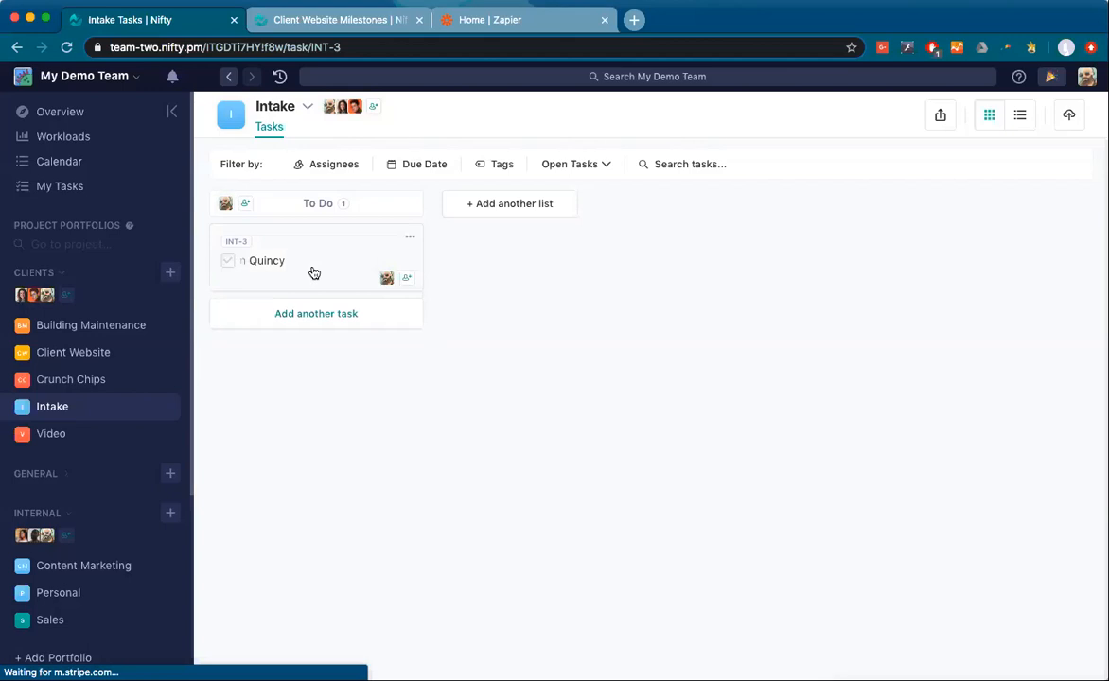
{"action": "left_click", "coordinate": [696, 218]}
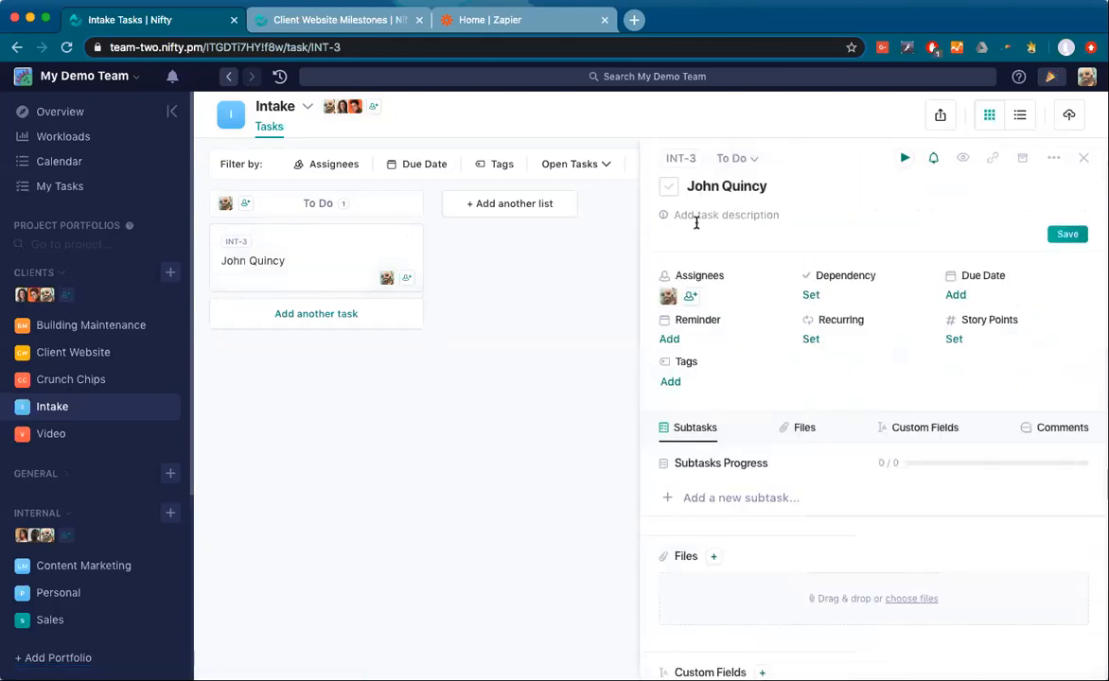
{"action": "type", "text": "$4500000000"}
{"action": "key", "text": "Return"}
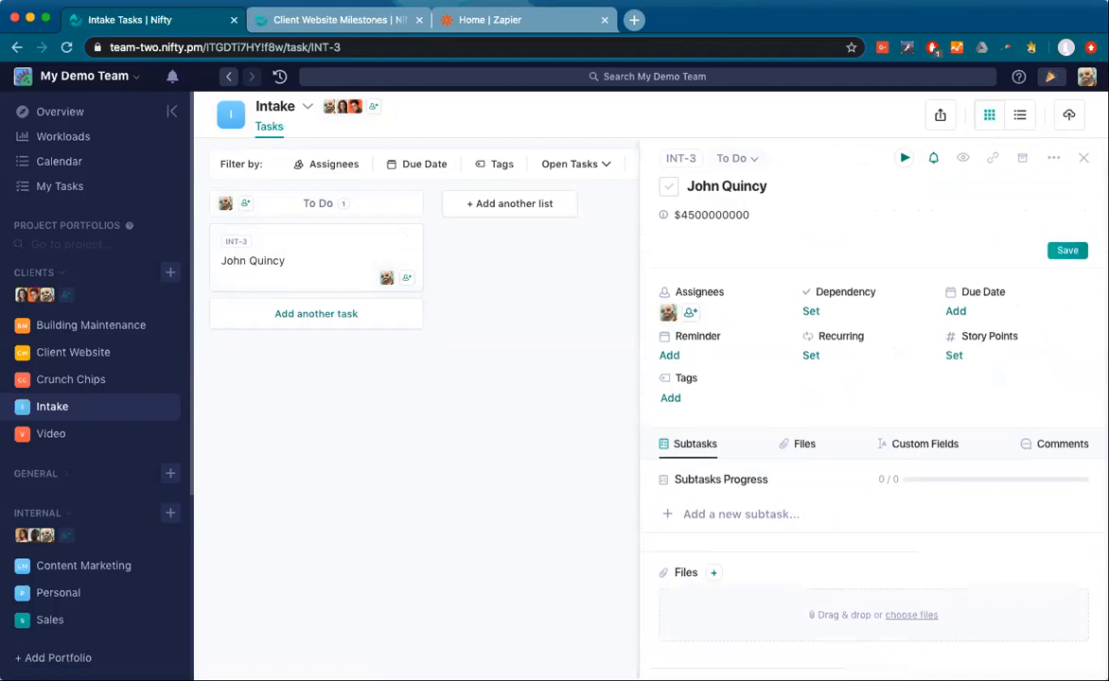
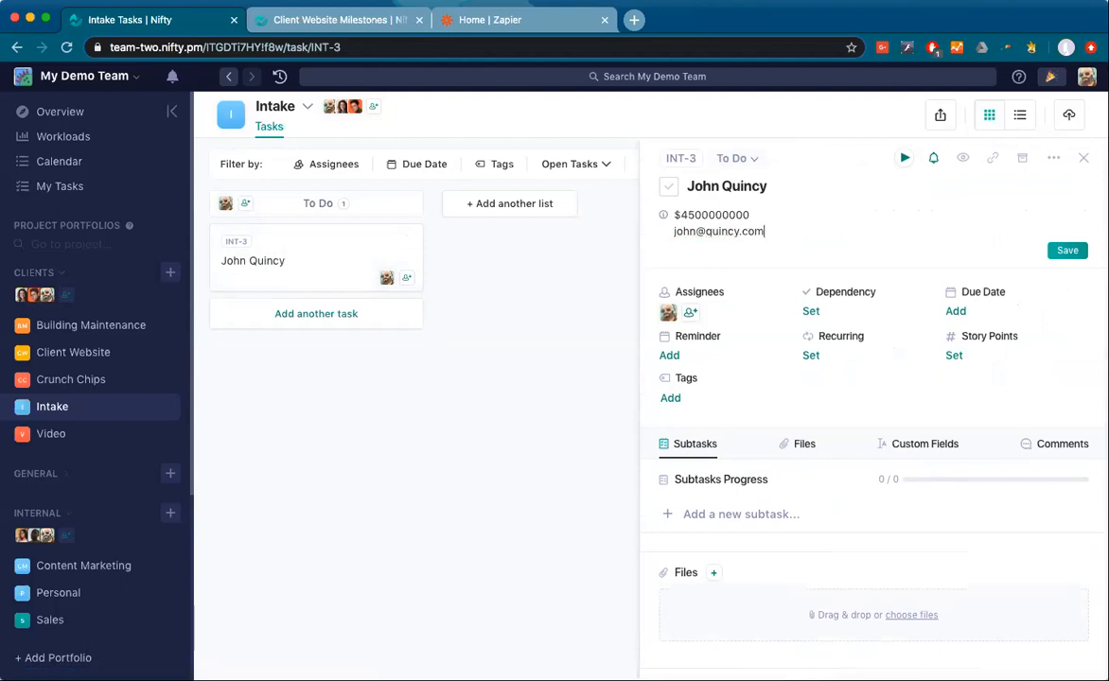
{"action": "key", "text": "Return"}
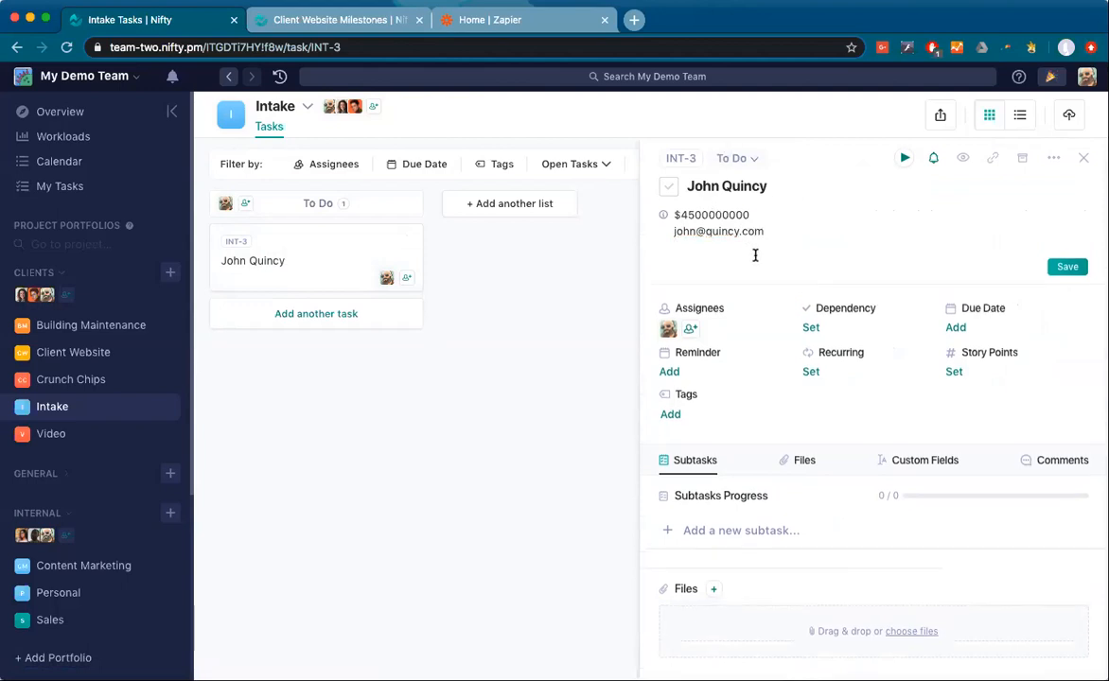
{"action": "left_click", "coordinate": [757, 160]}
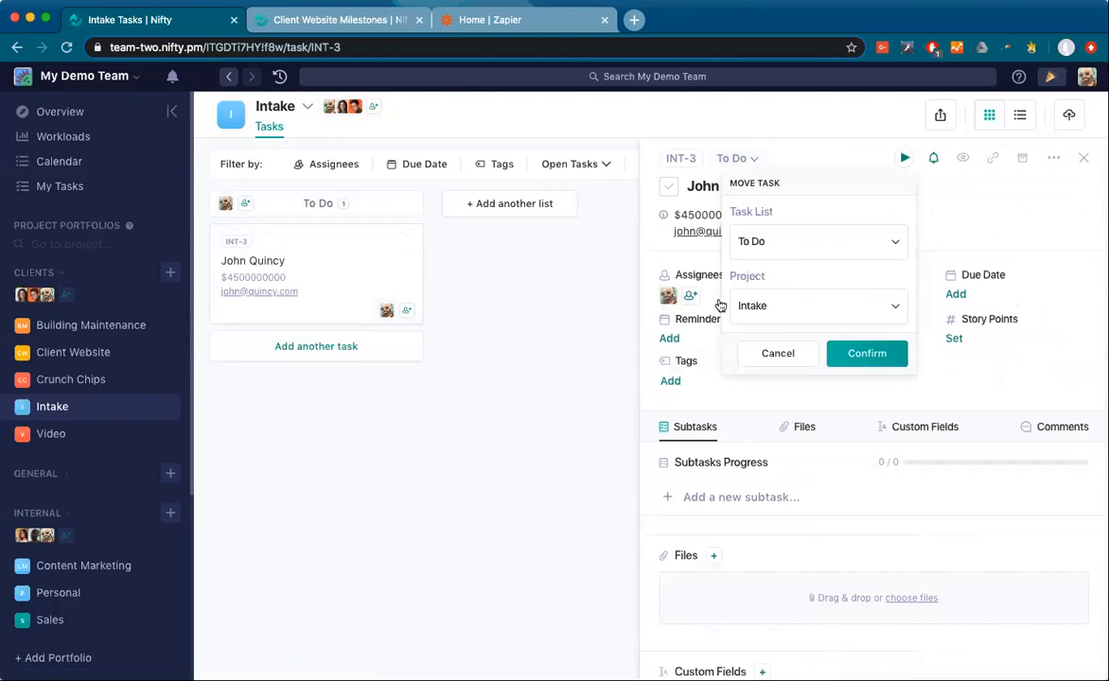
Close the task details panel to return to the Intake board
{"action": "left_click", "coordinate": [621, 340]}
{"action": "left_click", "coordinate": [1082, 162]}
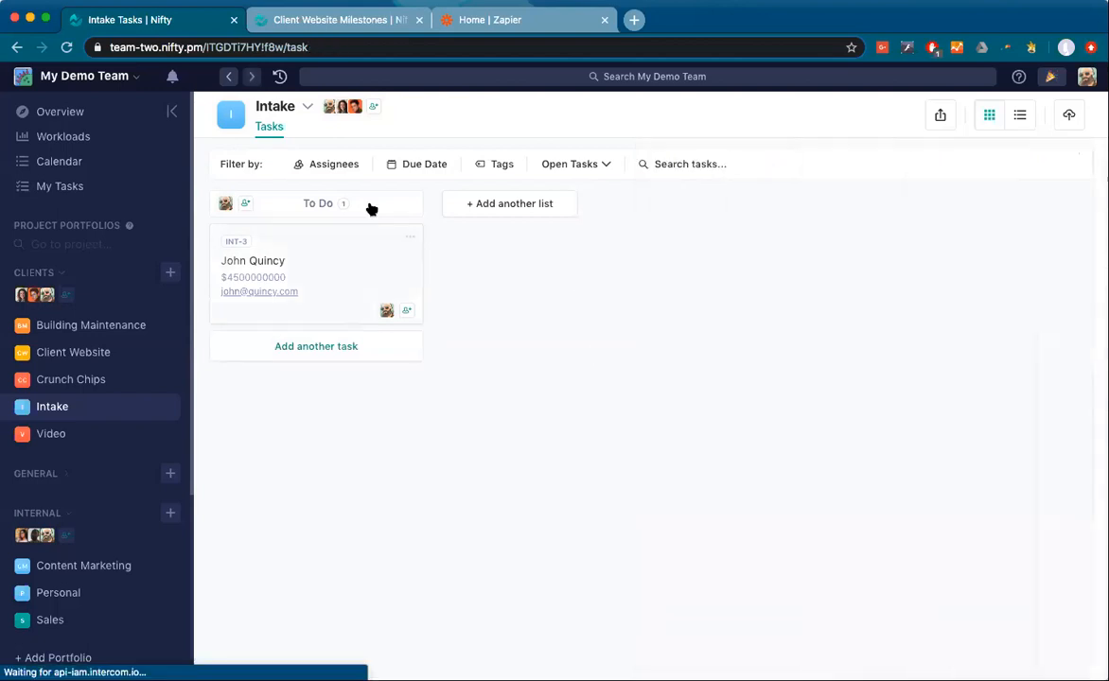
{"action": "mouse_move", "coordinate": [230, 203]}
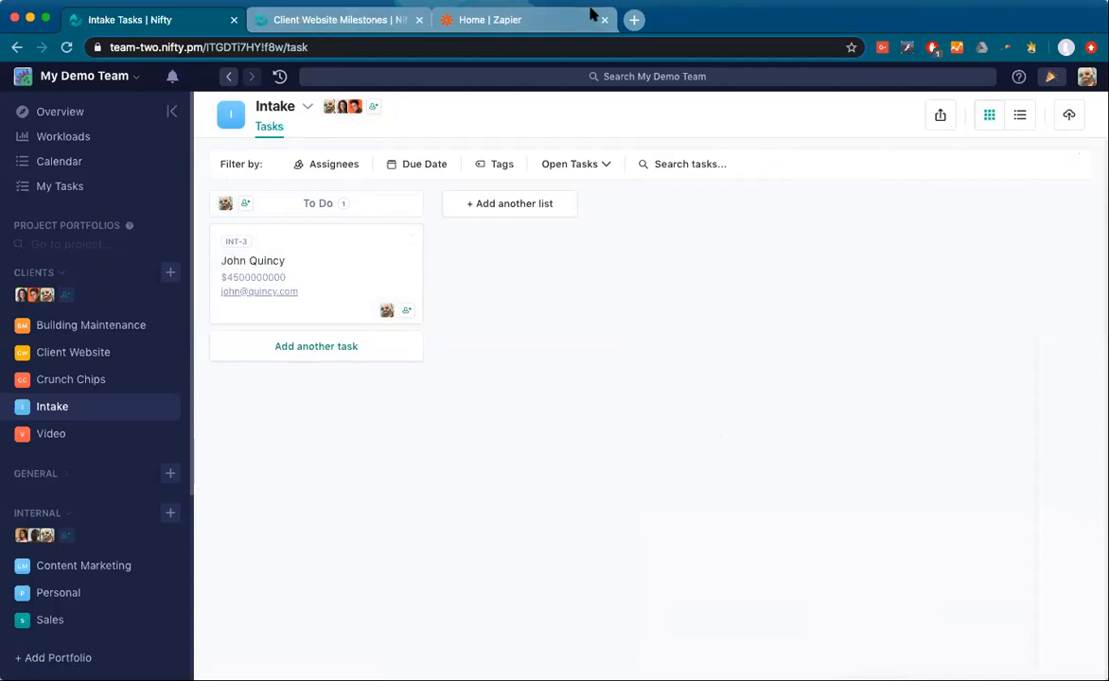
Create INT-4 in Intake's To Do list, named with the client's name
{"action": "left_click", "coordinate": [299, 357]}
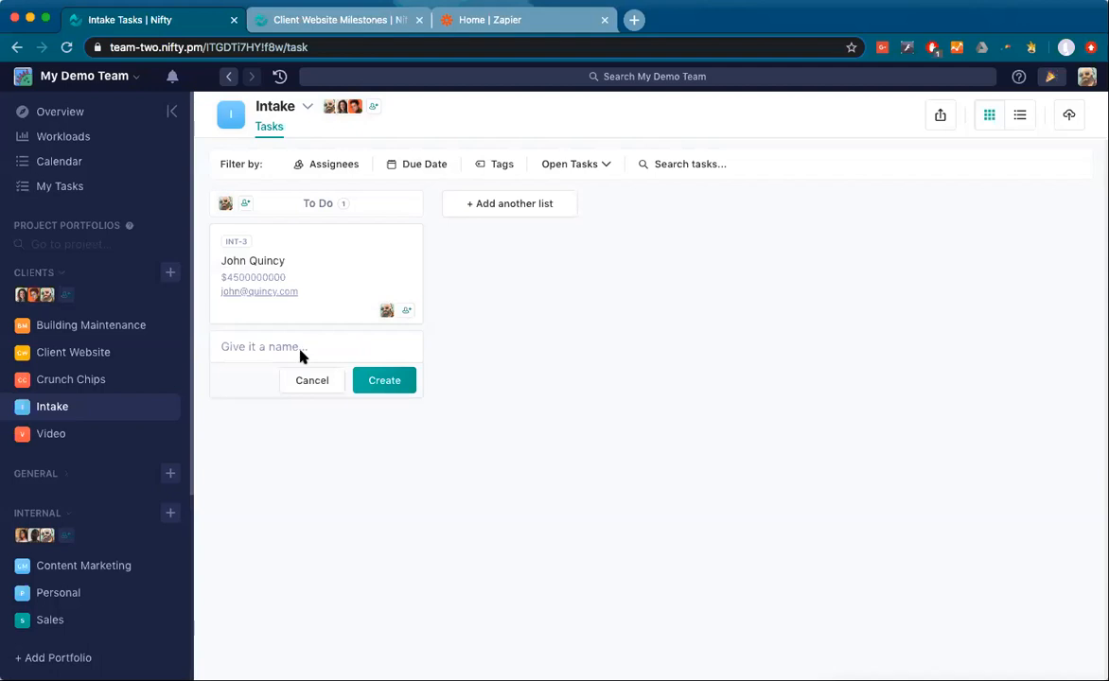
{"action": "type", "text": "Tamika B"}
{"action": "key", "text": "Return"}
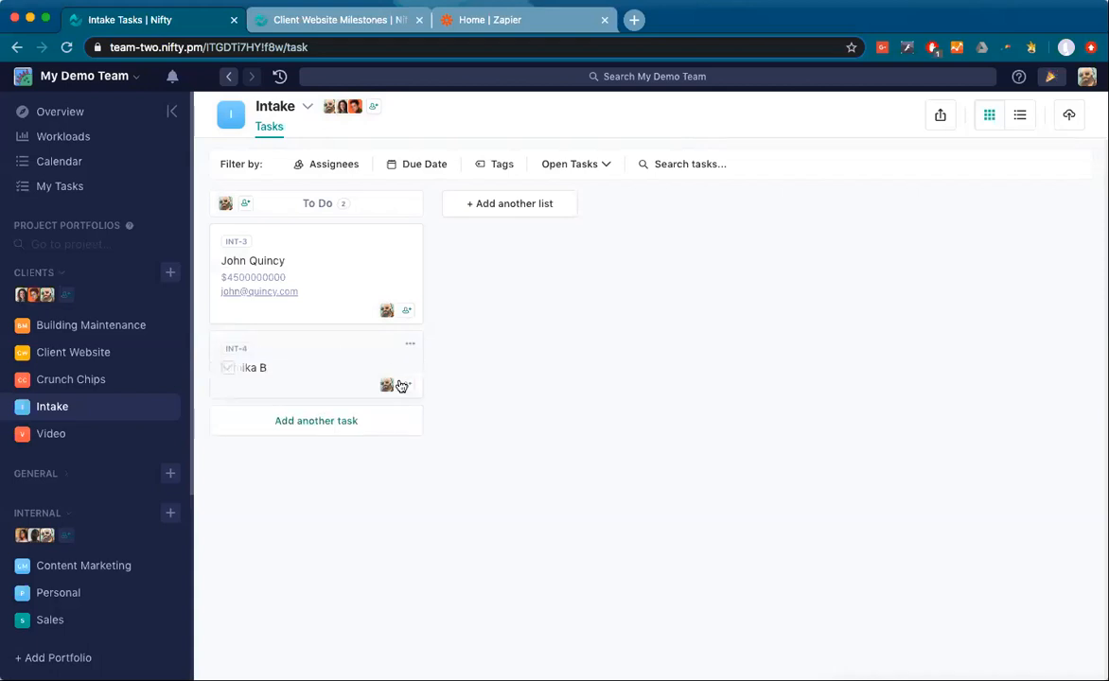
{"action": "mouse_move", "coordinate": [384, 392]}
{"action": "left_click", "coordinate": [365, 303]}
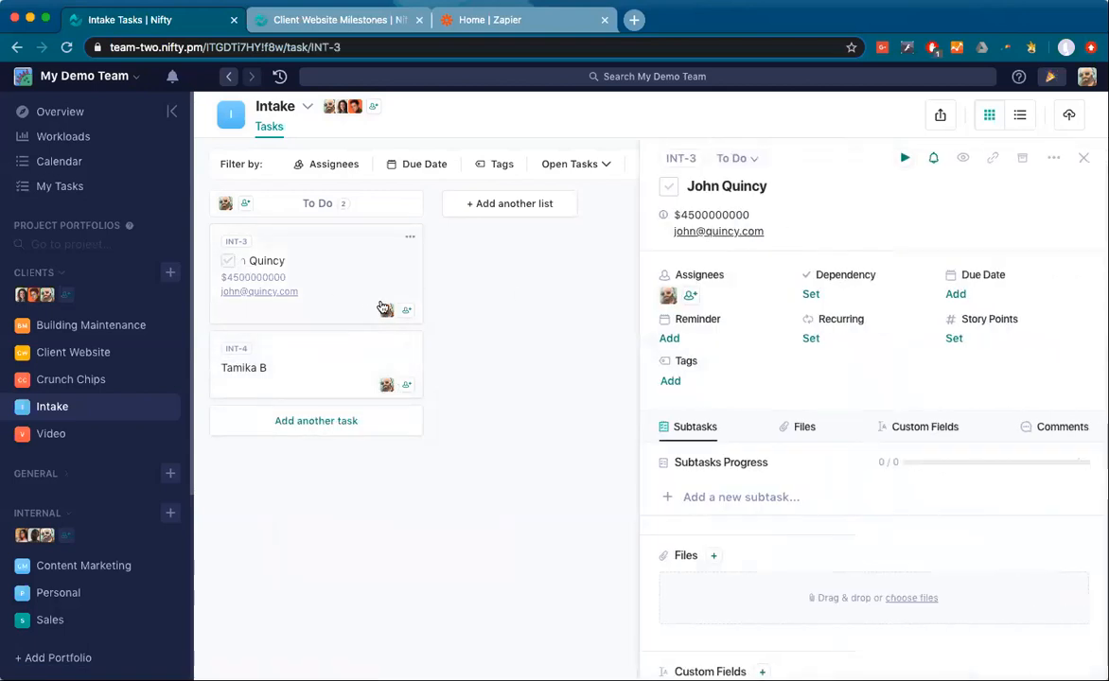
{"action": "left_click", "coordinate": [171, 273]}
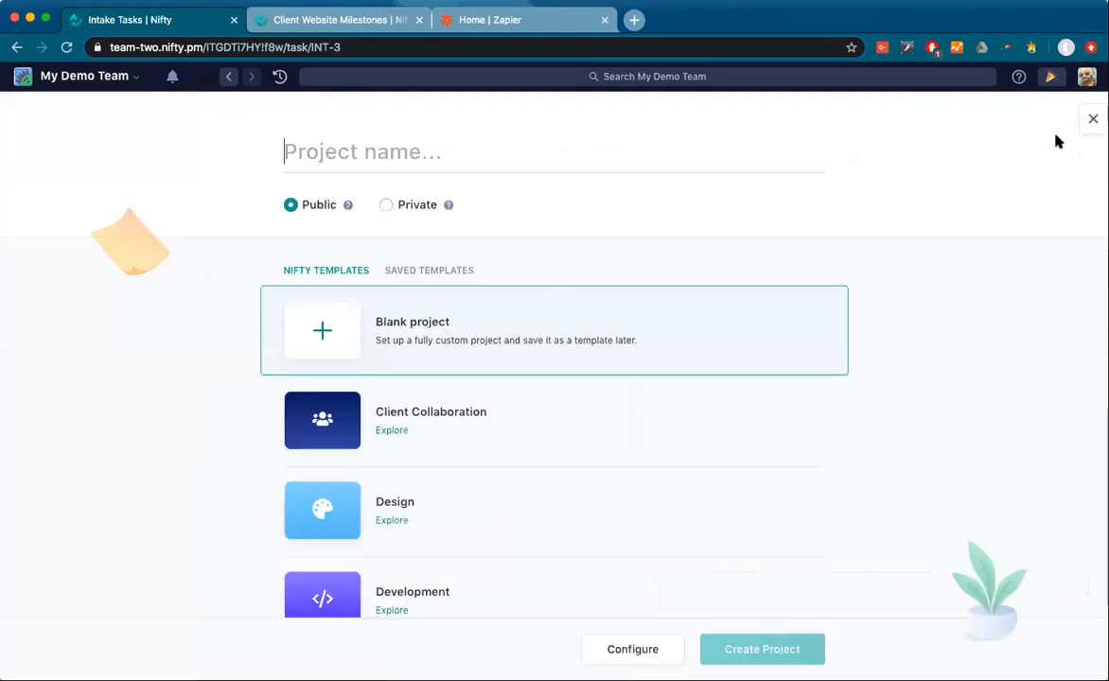
{"action": "left_click", "coordinate": [1093, 119]}
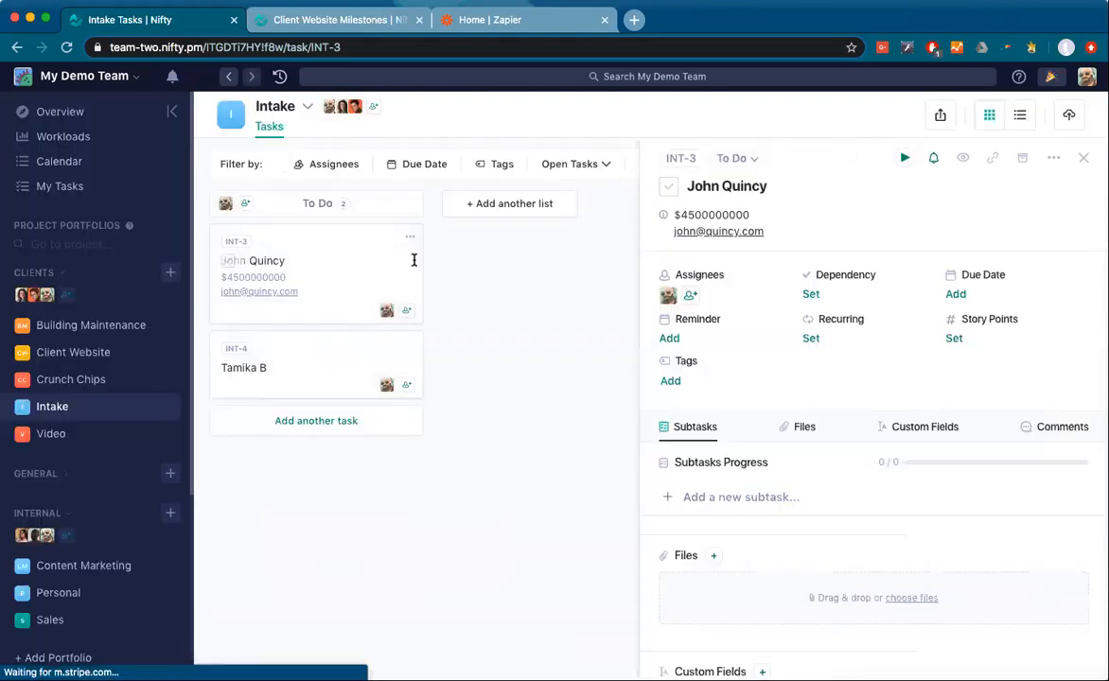
{"action": "left_click", "coordinate": [755, 159]}
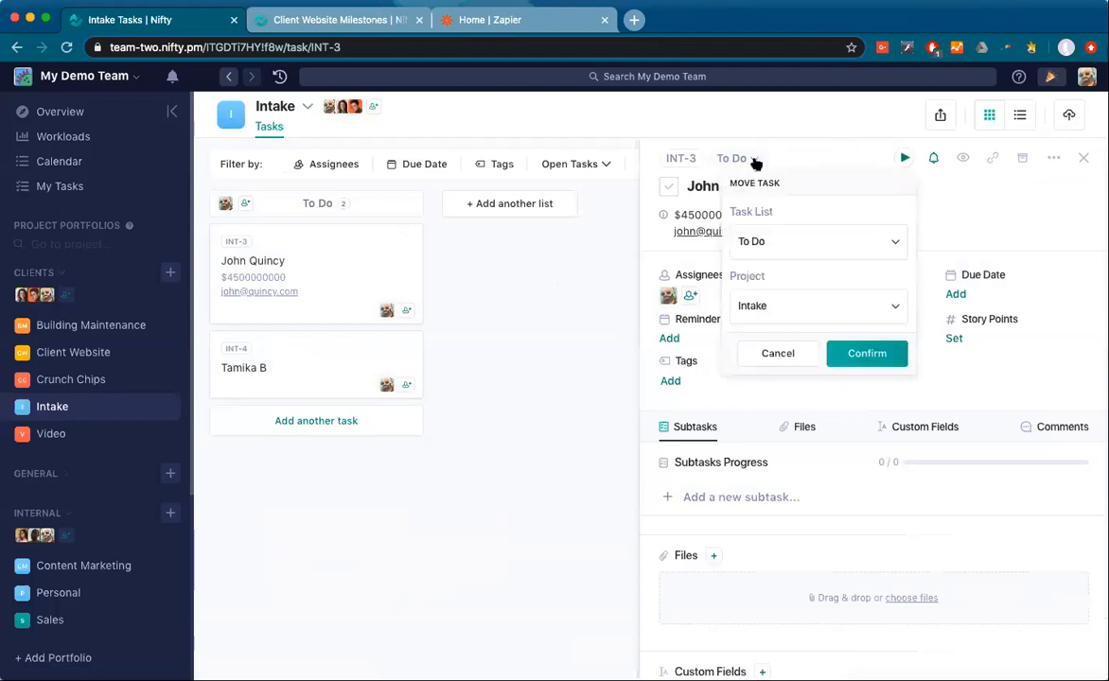
{"action": "left_click", "coordinate": [787, 308]}
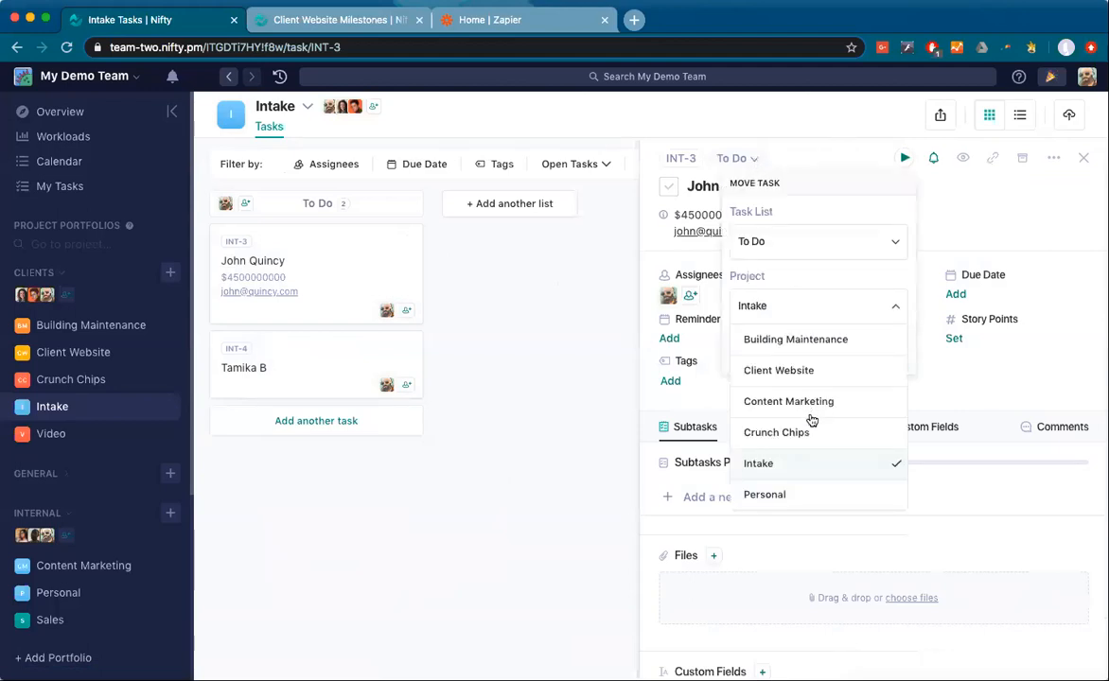
{"action": "scroll", "coordinate": [800, 421], "scroll_direction": "down", "scroll_amount": 1}
{"action": "left_click", "coordinate": [798, 365]}
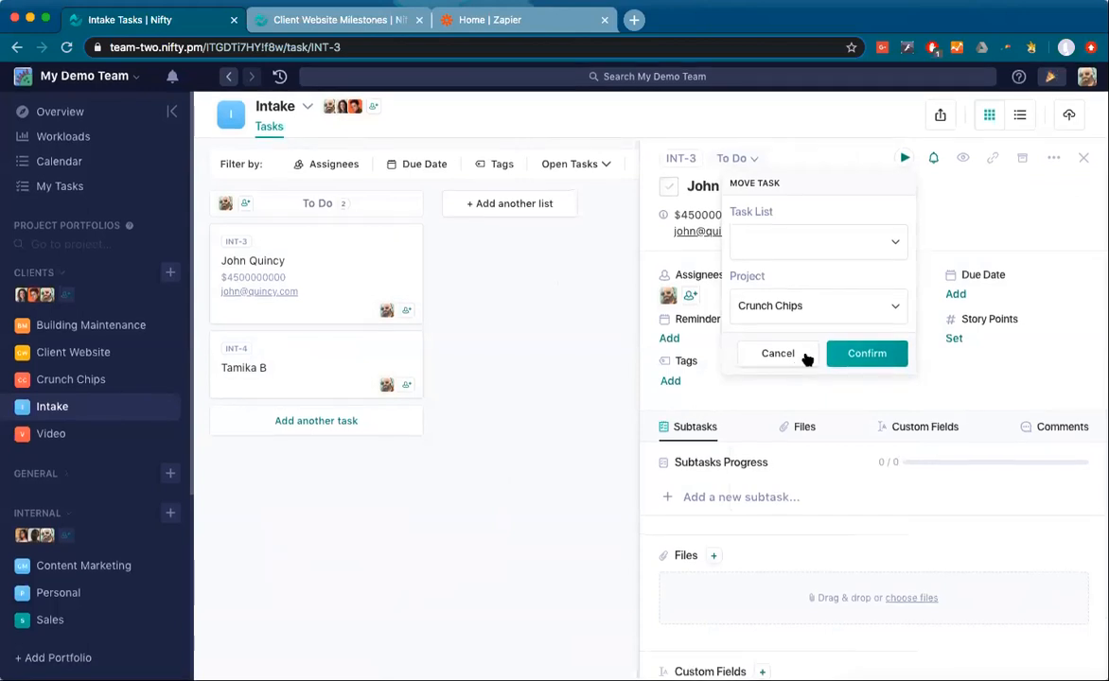
{"action": "left_click", "coordinate": [856, 248]}
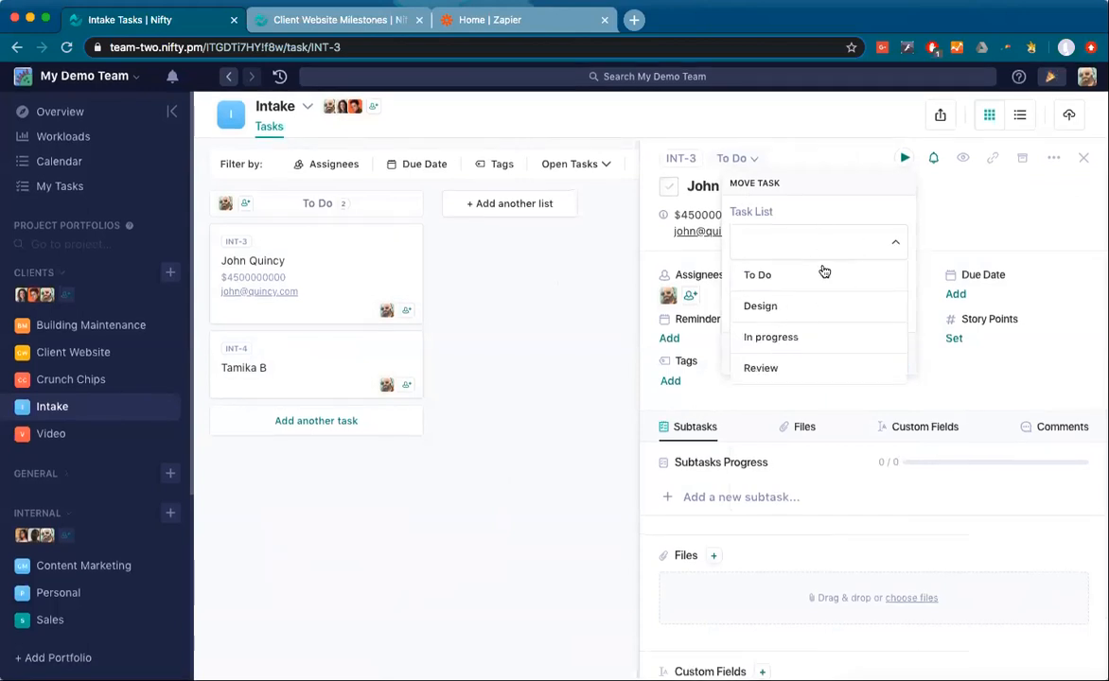
{"action": "left_click", "coordinate": [754, 227]}
{"action": "left_click", "coordinate": [832, 159]}
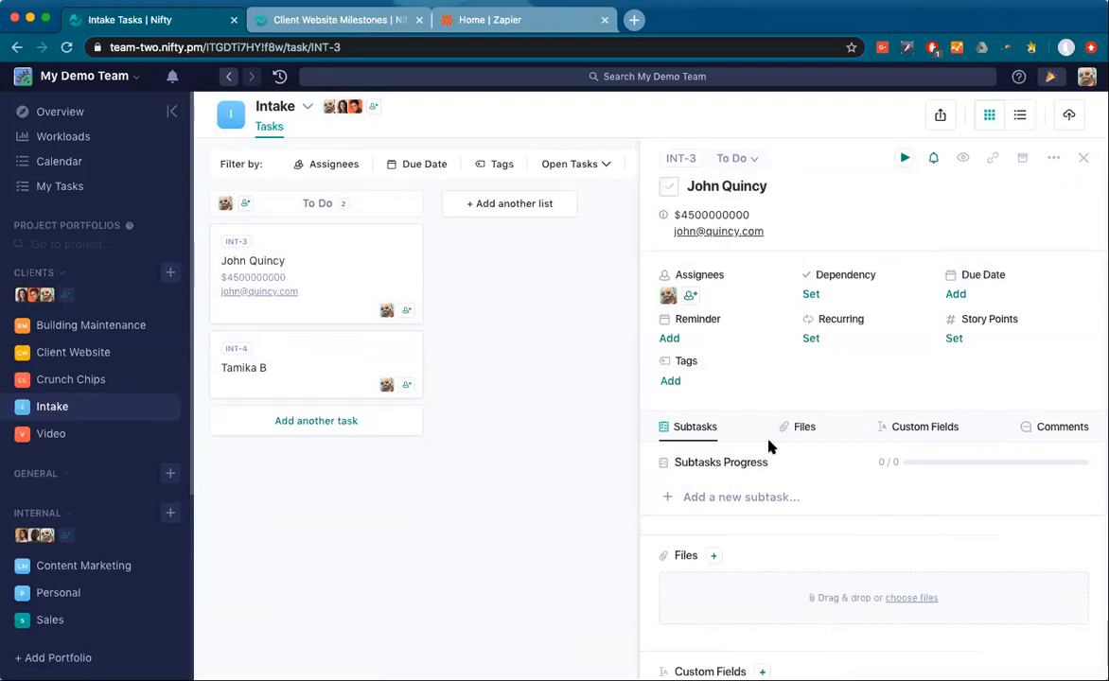
{"action": "left_click", "coordinate": [1083, 157]}
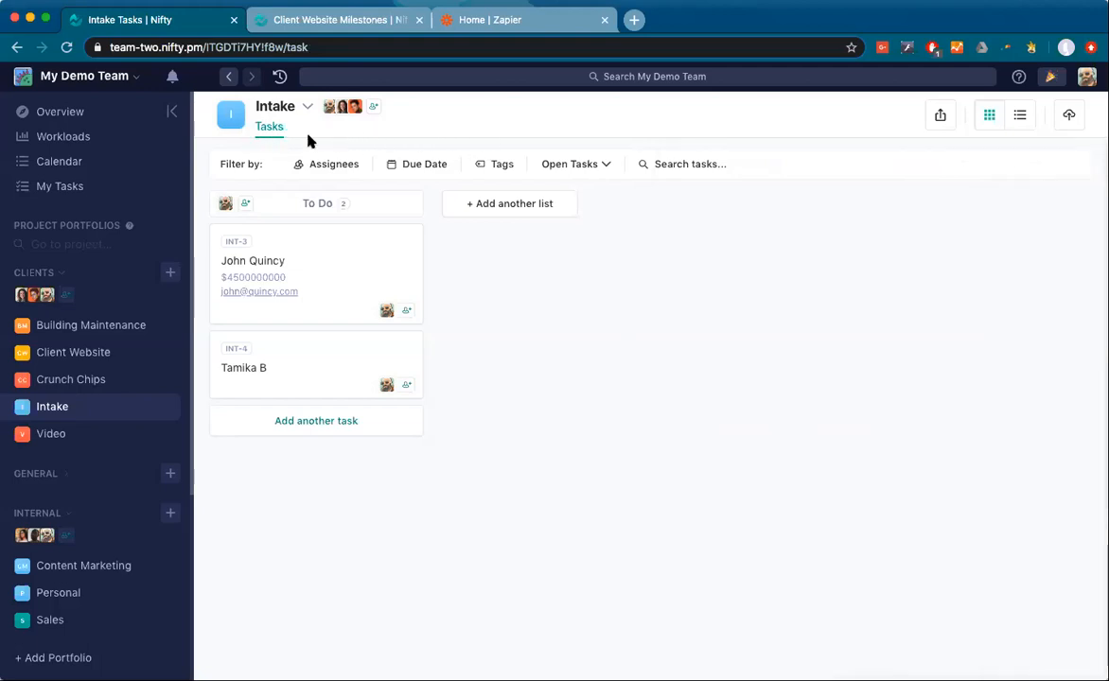
{"action": "left_click", "coordinate": [372, 112]}
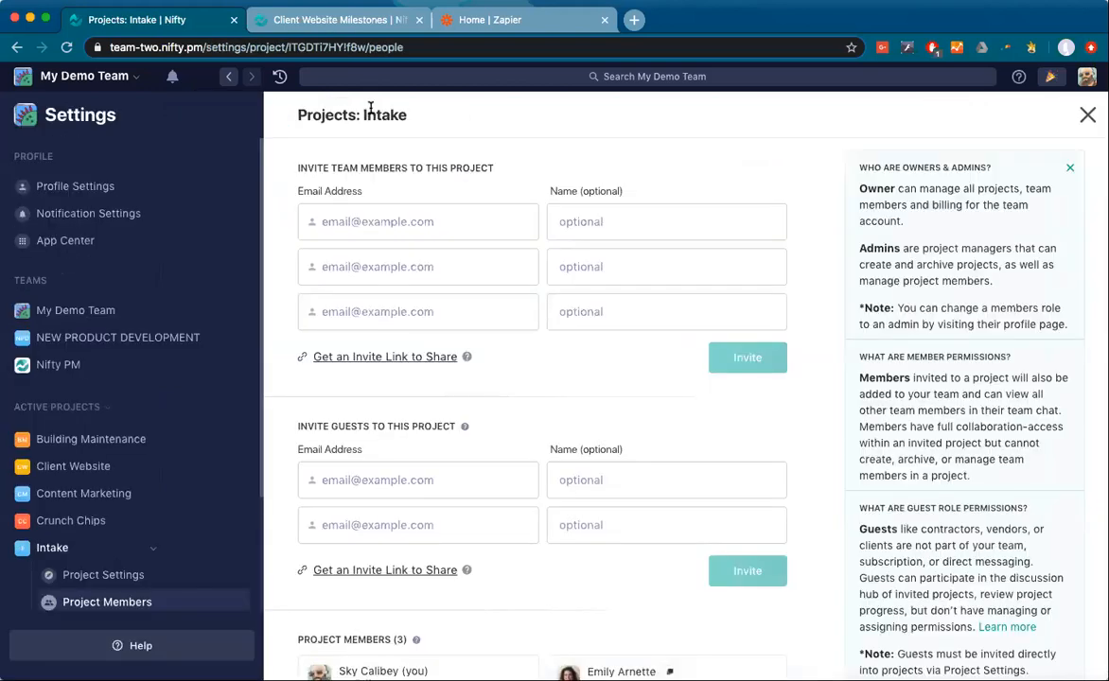
{"action": "left_click", "coordinate": [1088, 114]}
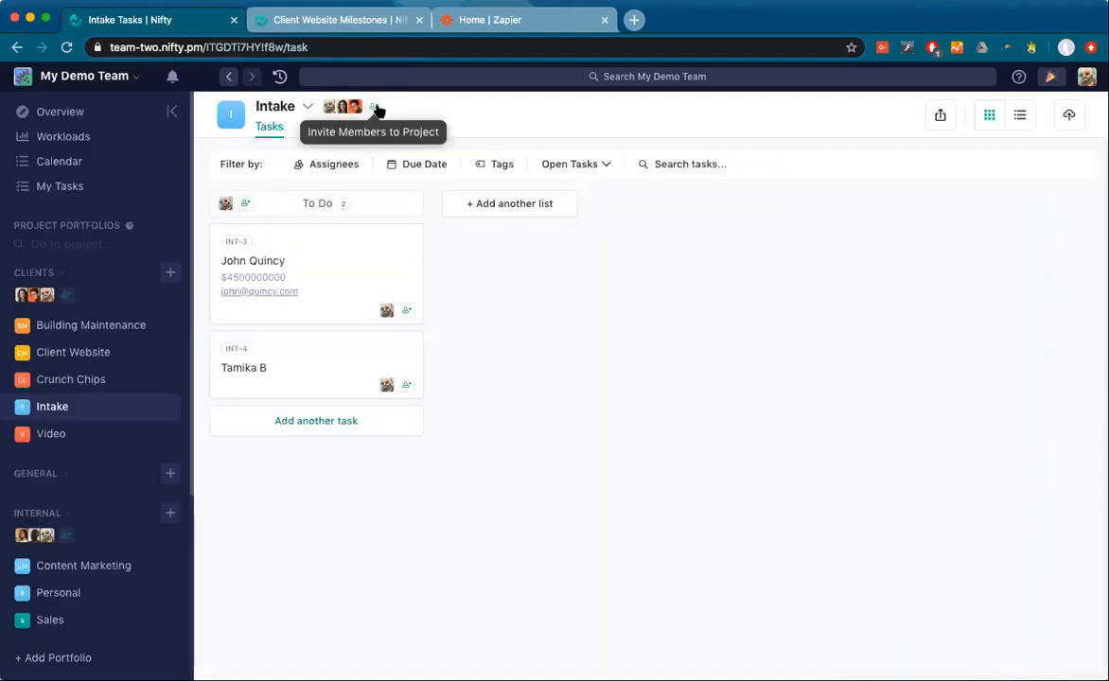
{"action": "left_click", "coordinate": [375, 111]}
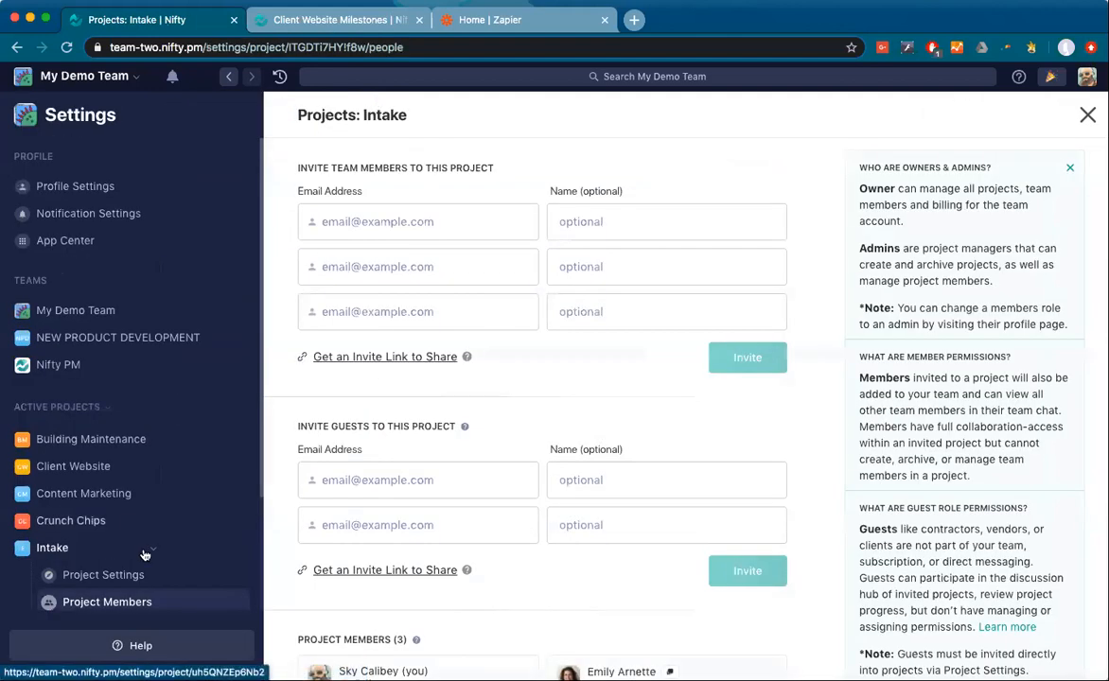
{"action": "left_click", "coordinate": [109, 524]}
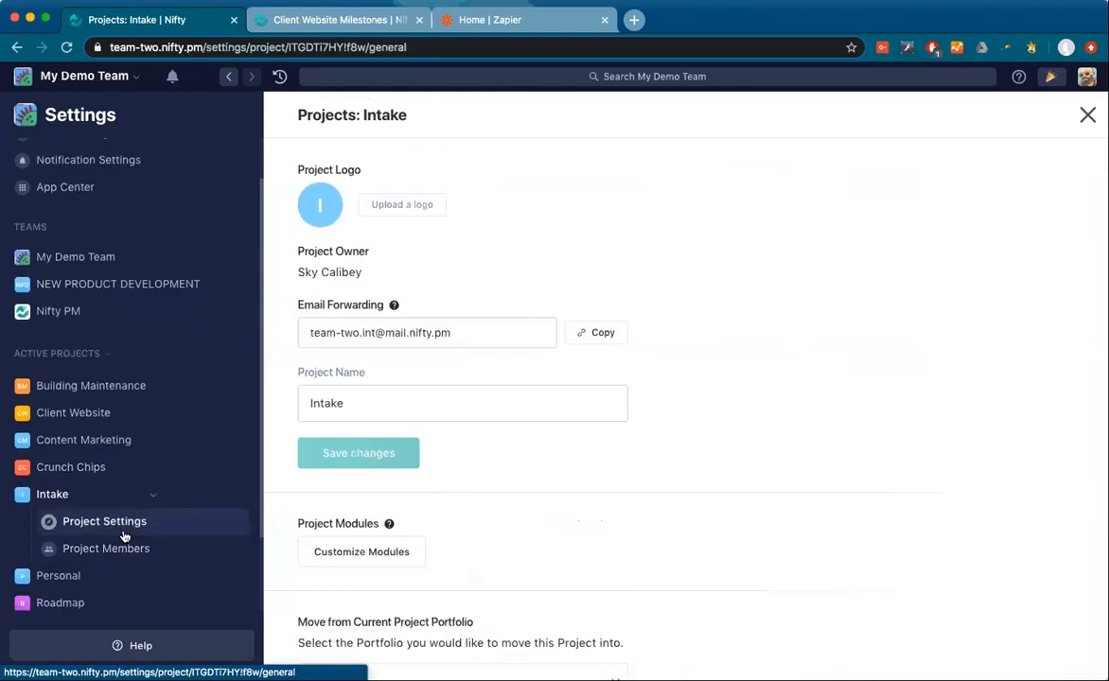
{"action": "left_click", "coordinate": [380, 554]}
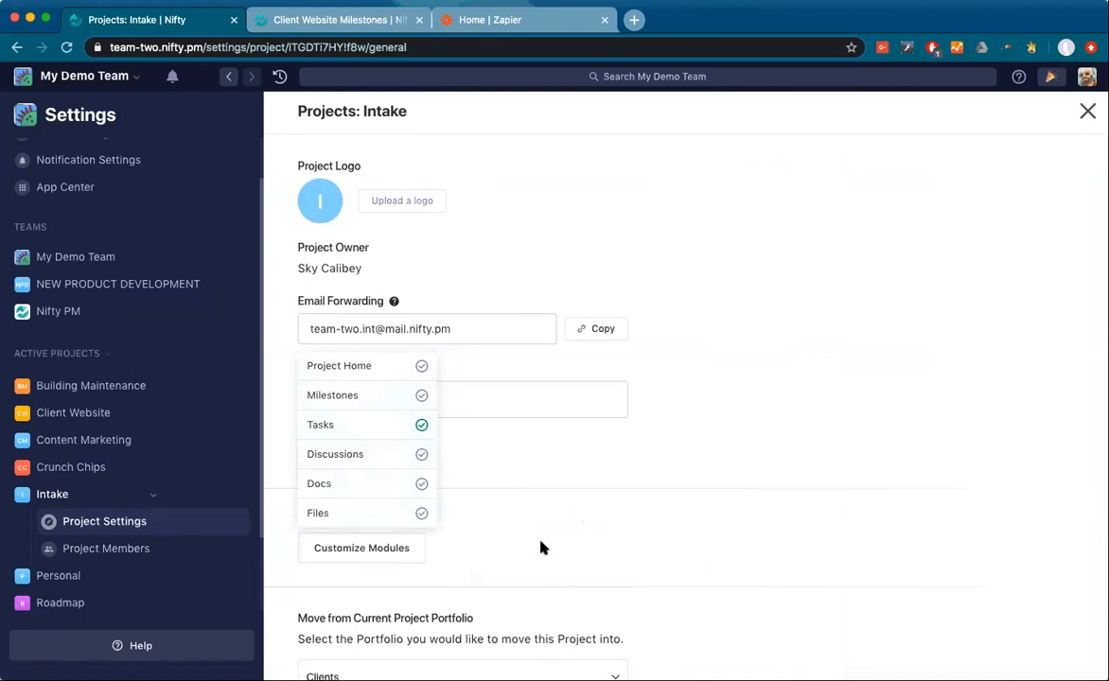
{"action": "left_click", "coordinate": [1088, 111]}
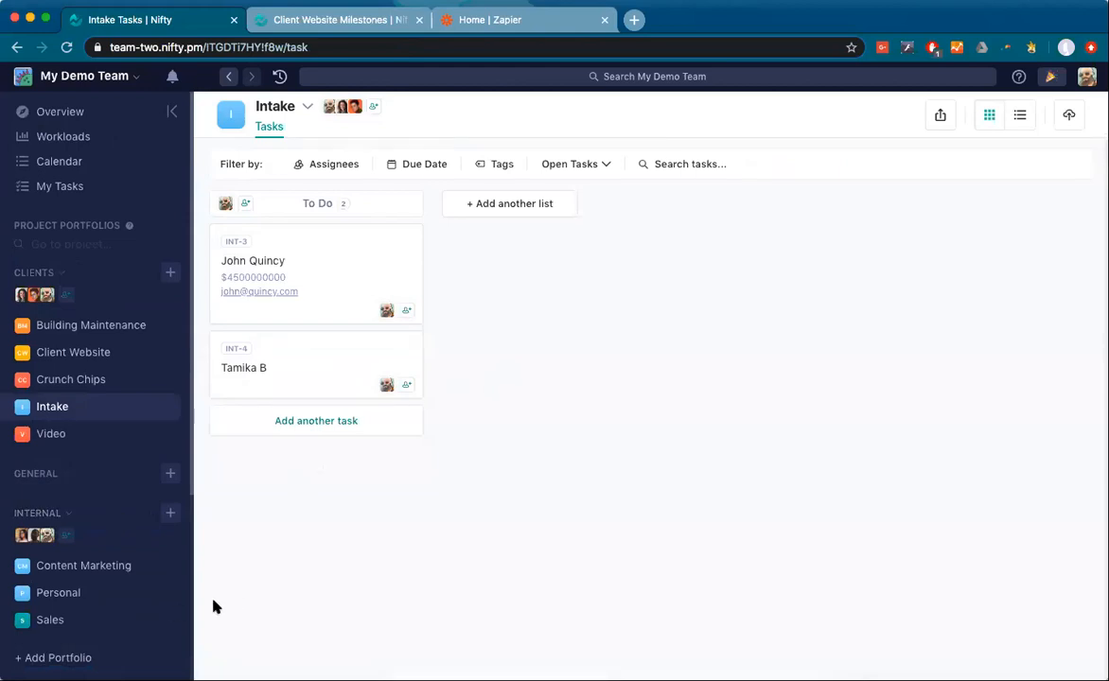
Open the Personal project and assign its To Do list to yourself
{"action": "scroll", "coordinate": [171, 596], "scroll_direction": "down", "scroll_amount": 1}
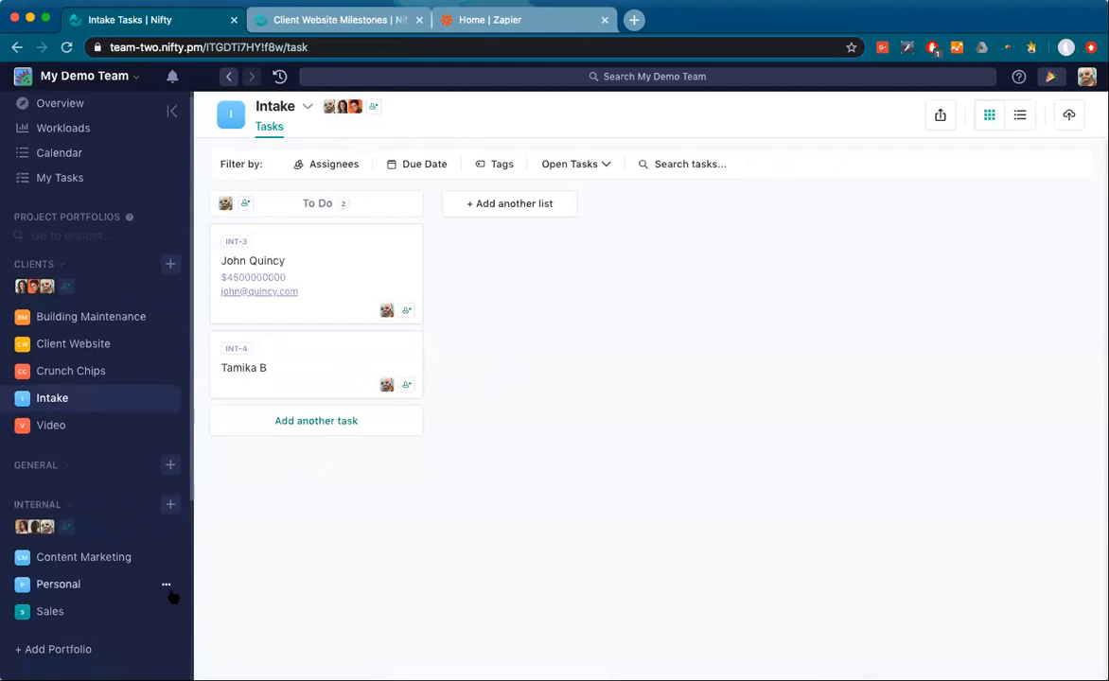
{"action": "scroll", "coordinate": [144, 530], "scroll_direction": "down", "scroll_amount": 2}
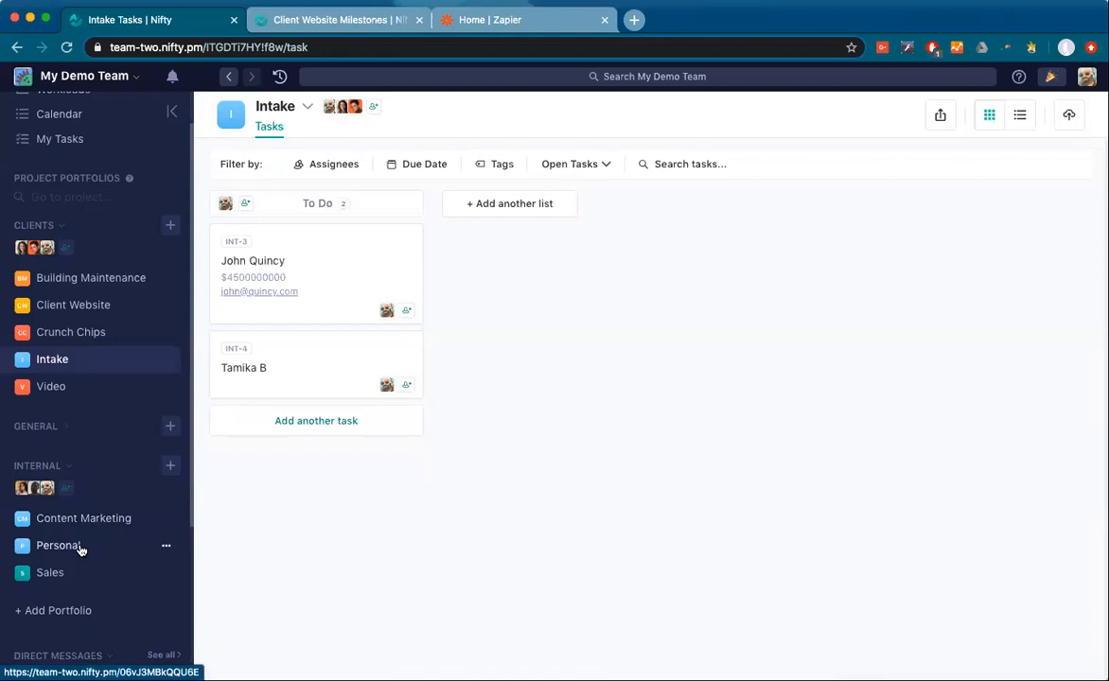
{"action": "left_click", "coordinate": [79, 547]}
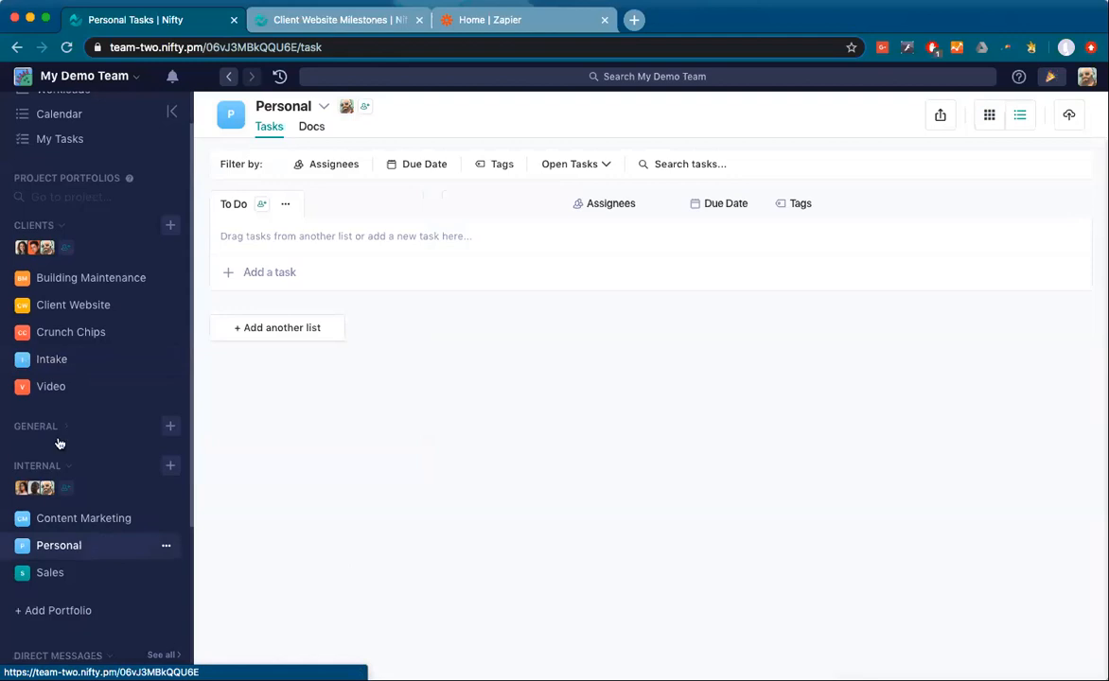
{"action": "left_click", "coordinate": [263, 204]}
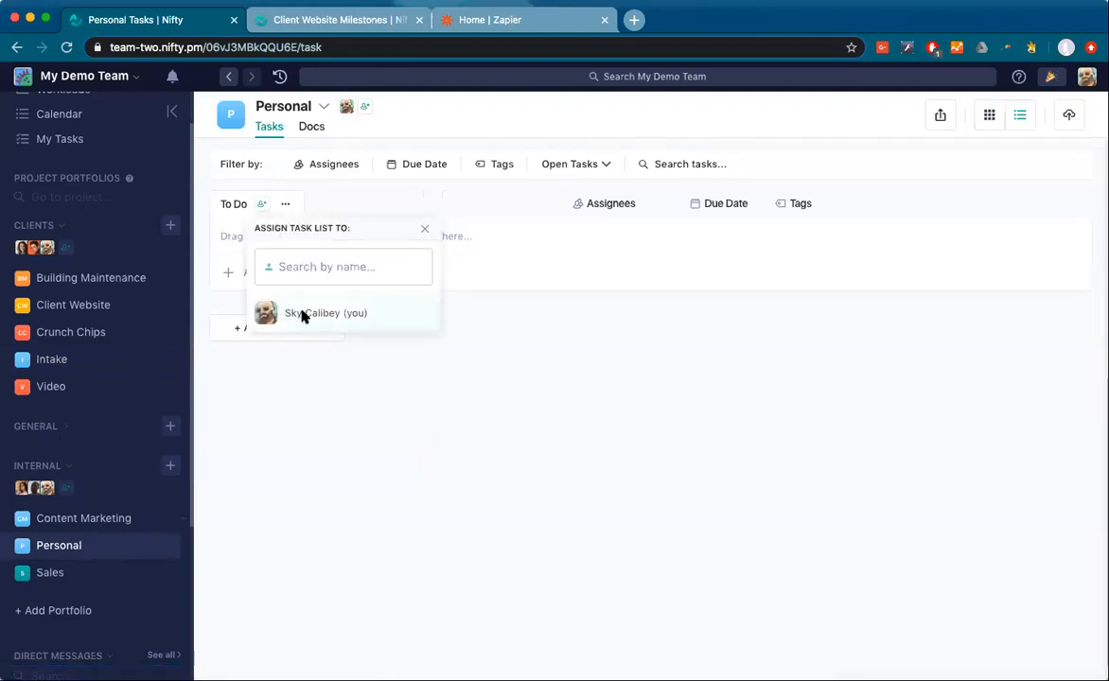
{"action": "left_click", "coordinate": [303, 313]}
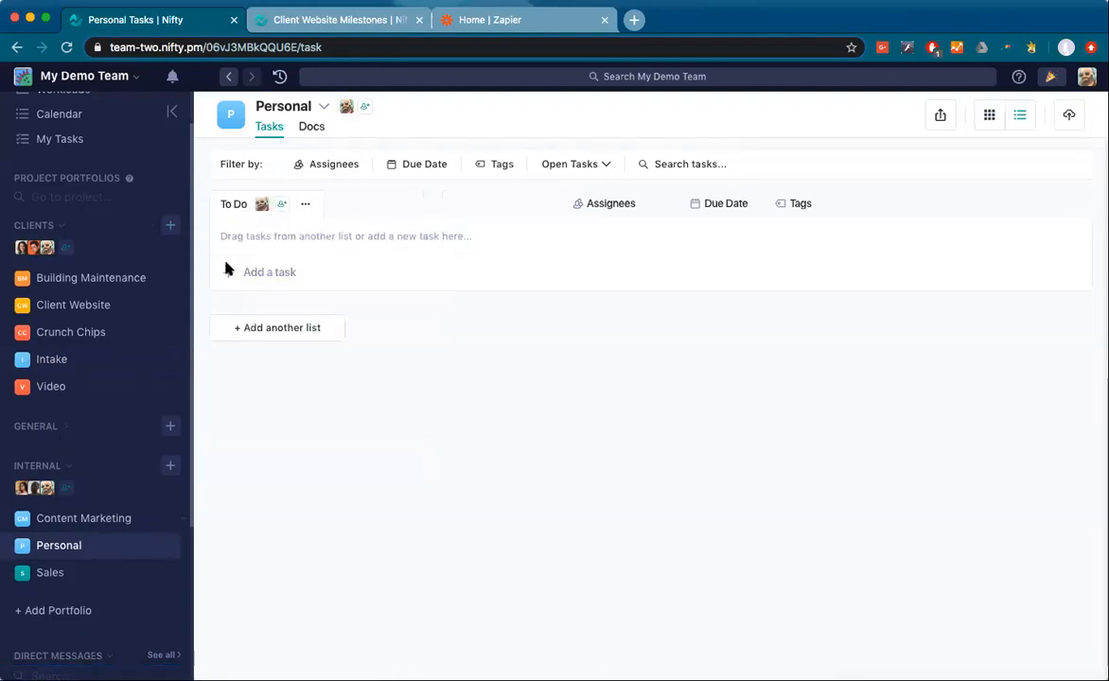
Add 'Email Agent X' and 'Pick up milk' to Personal's To Do list, then view My Tasks
{"action": "left_click", "coordinate": [269, 272]}
{"action": "type", "text": "Emai"}
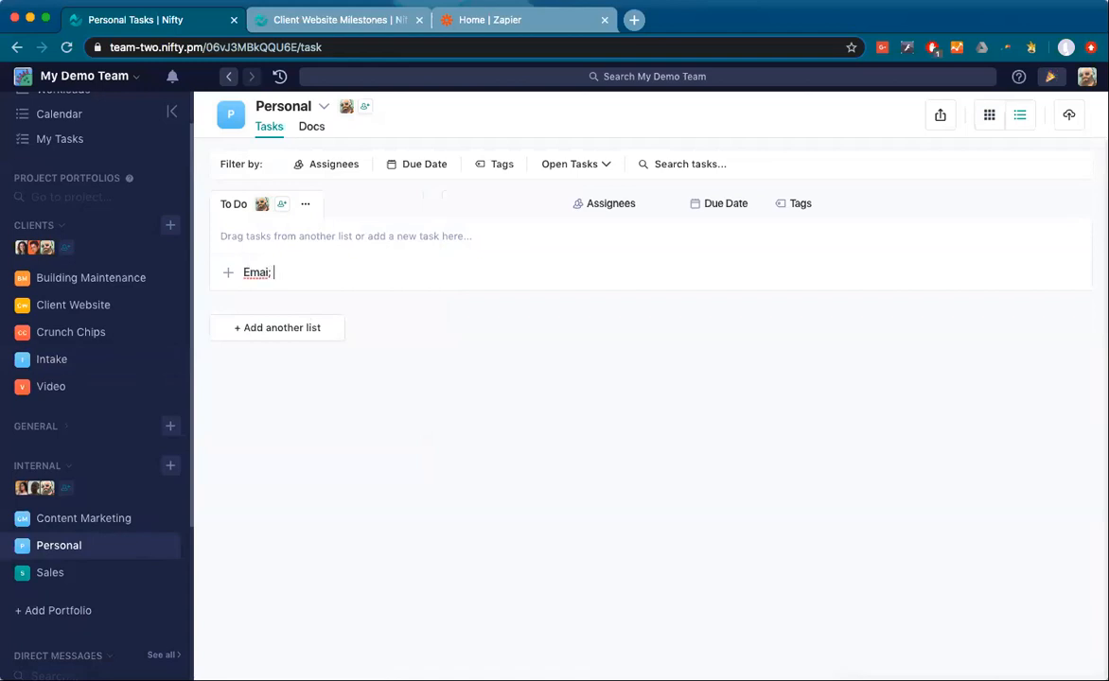
{"action": "type", "text": "l Agent X"}
{"action": "key", "text": "Return"}
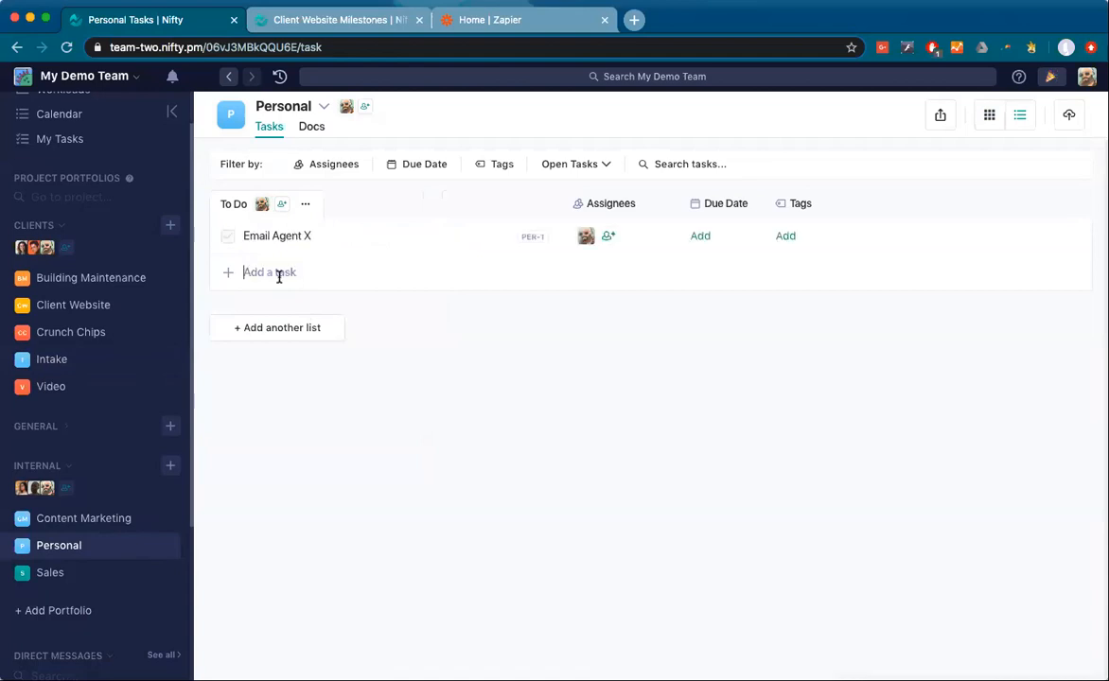
{"action": "type", "text": "Pick up milk"}
{"action": "key", "text": "Return"}
{"action": "scroll", "coordinate": [95, 224], "scroll_direction": "up", "scroll_amount": 2}
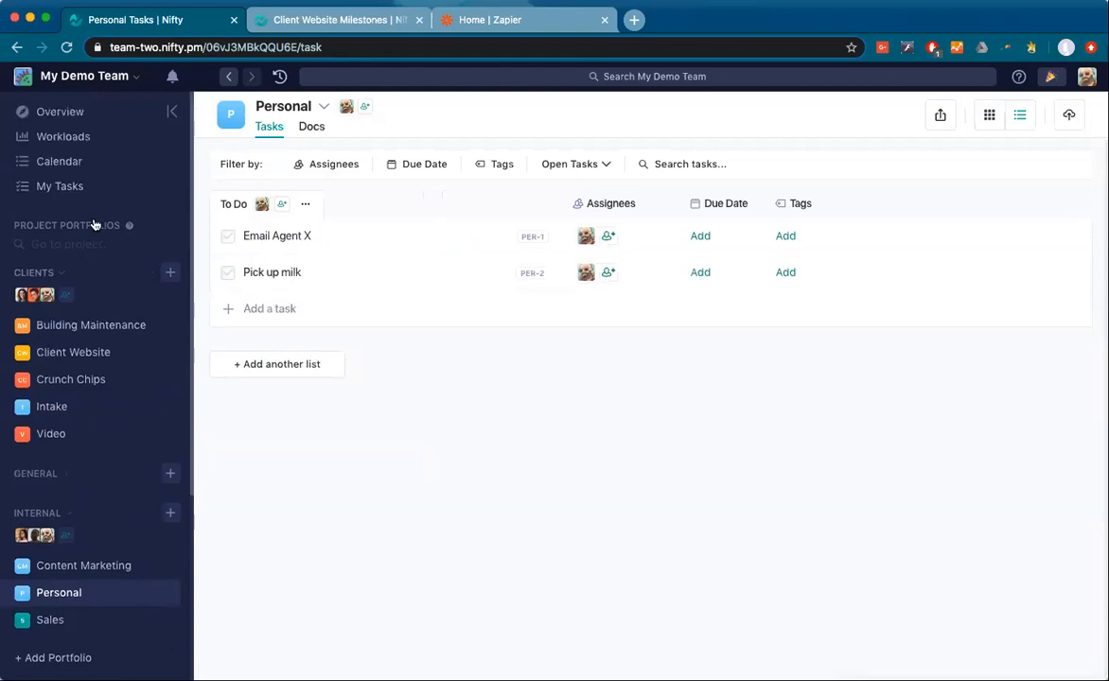
{"action": "left_click", "coordinate": [74, 189]}
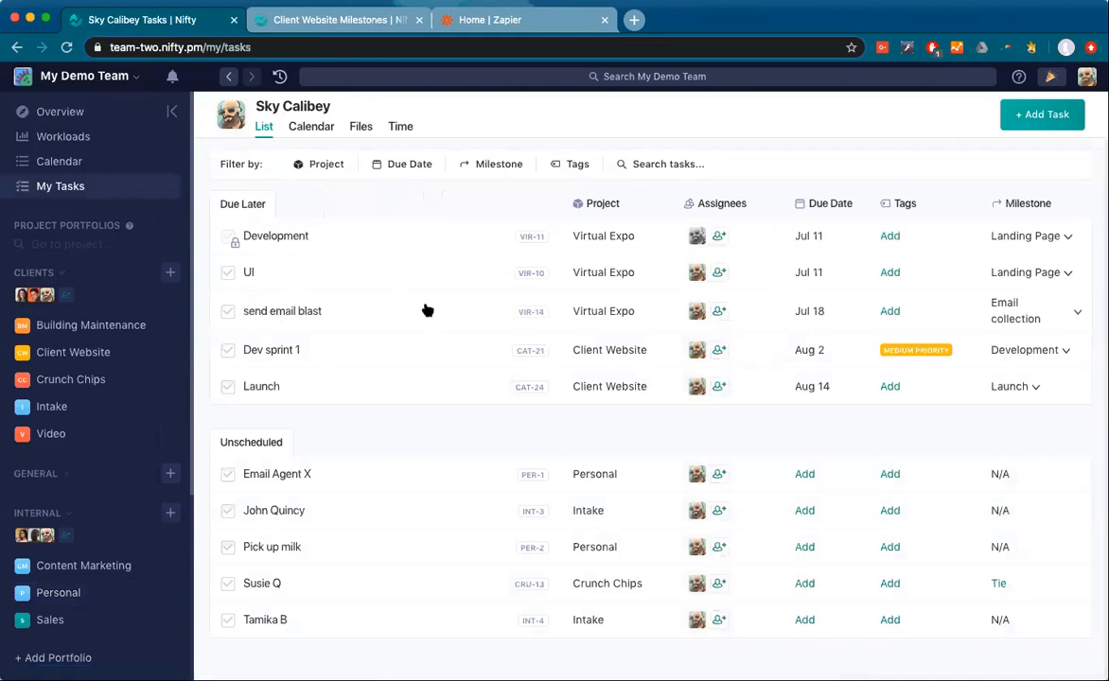
{"action": "left_click", "coordinate": [1022, 115]}
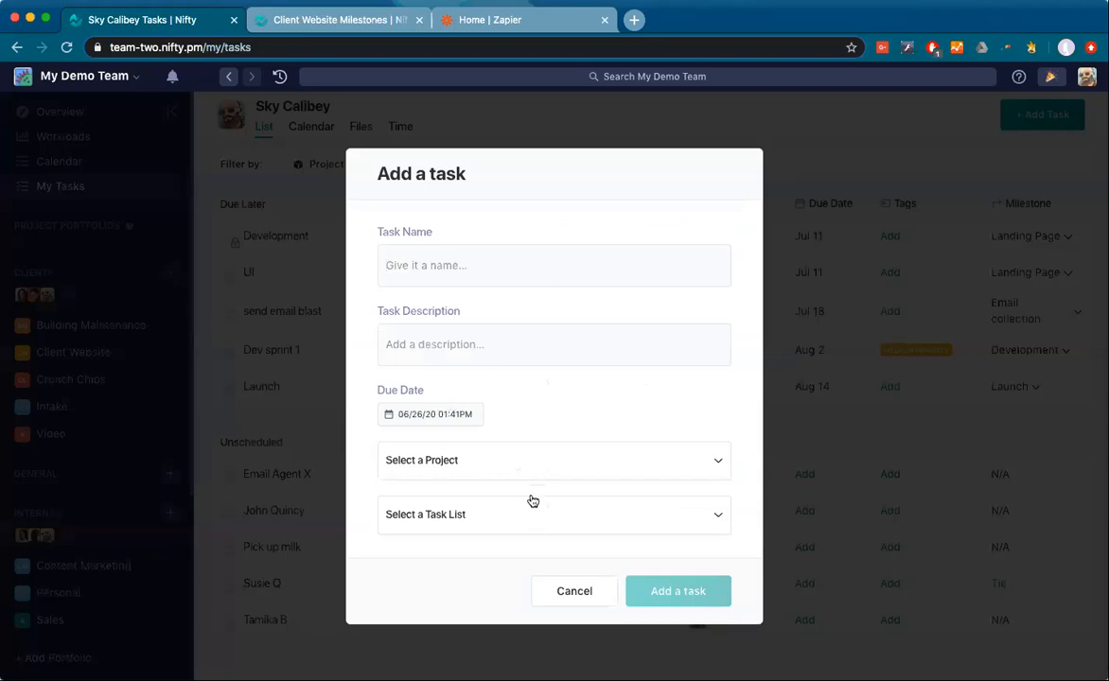
{"action": "left_click", "coordinate": [531, 461]}
{"action": "scroll", "coordinate": [521, 530], "scroll_direction": "down", "scroll_amount": 3}
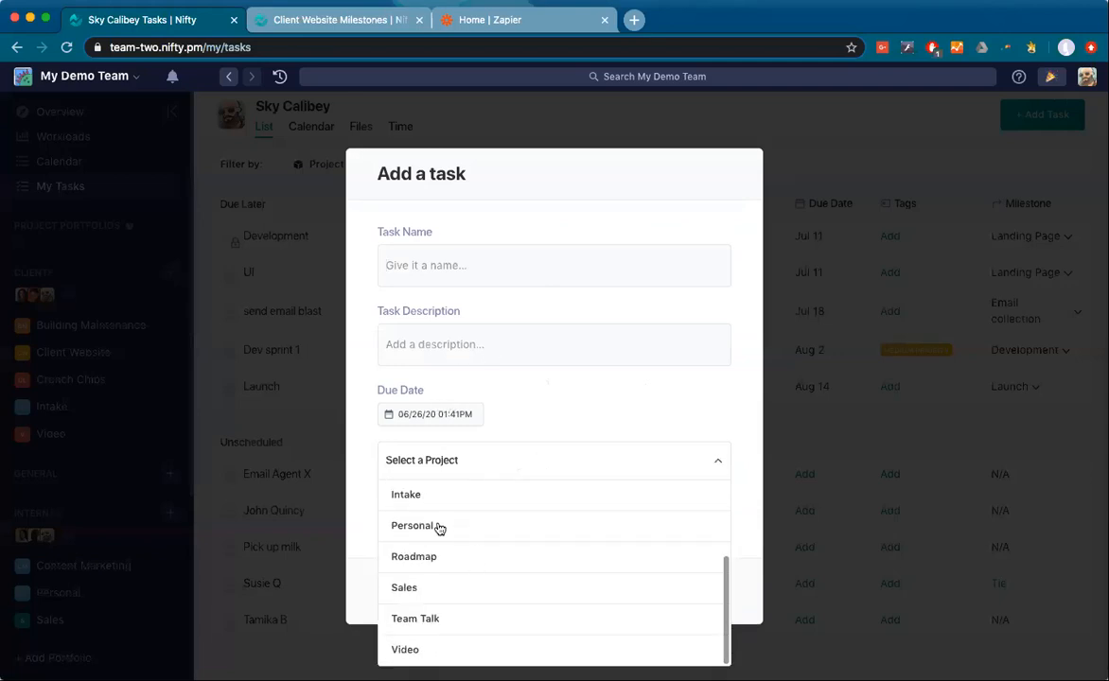
{"action": "left_click", "coordinate": [438, 528]}
{"action": "left_click", "coordinate": [443, 517]}
{"action": "left_click", "coordinate": [427, 557]}
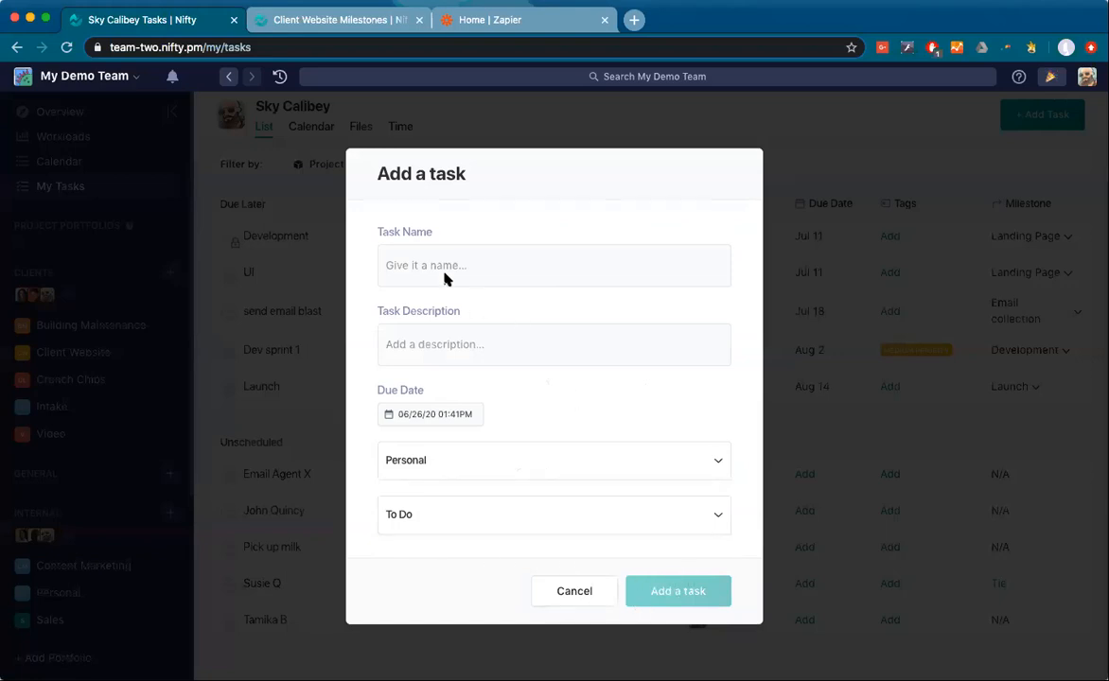
{"action": "left_click", "coordinate": [594, 591]}
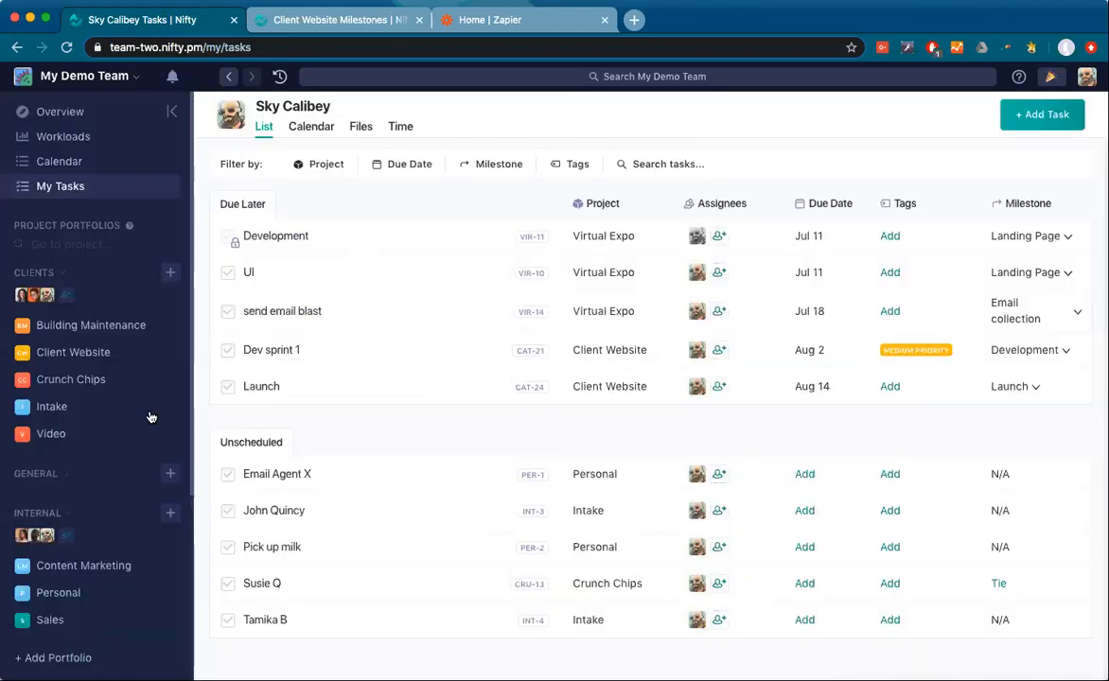
Return to Personal's To Do list, where Email Agent X and Pick up milk still lack due dates
{"action": "left_click", "coordinate": [59, 593]}
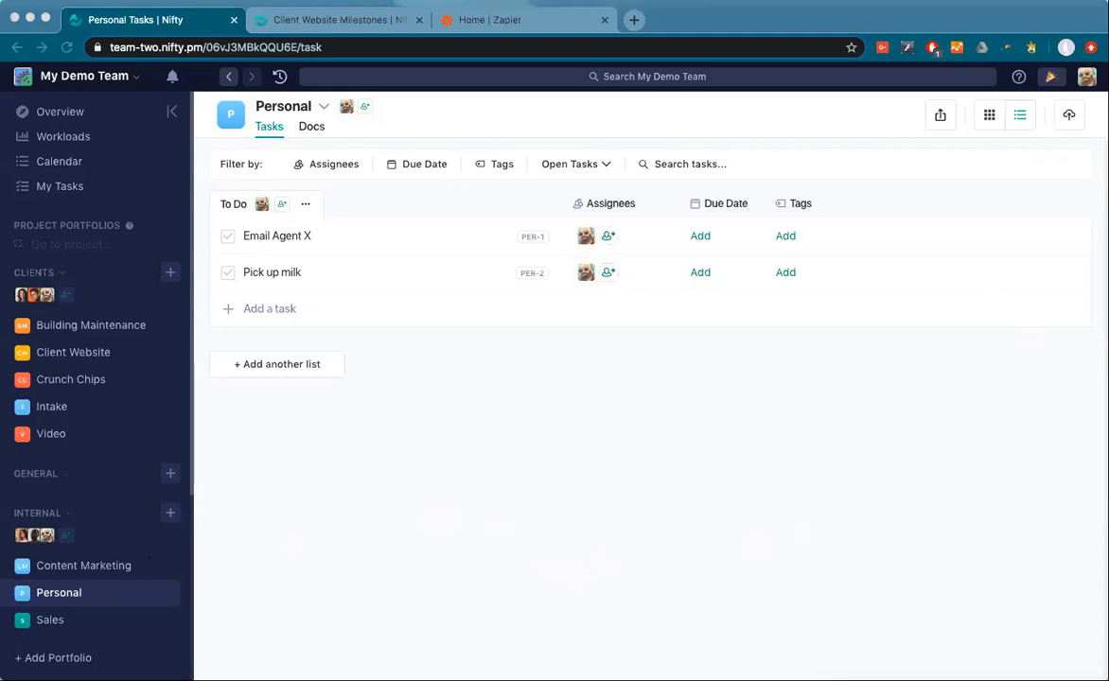
{"action": "left_click", "coordinate": [347, 454]}
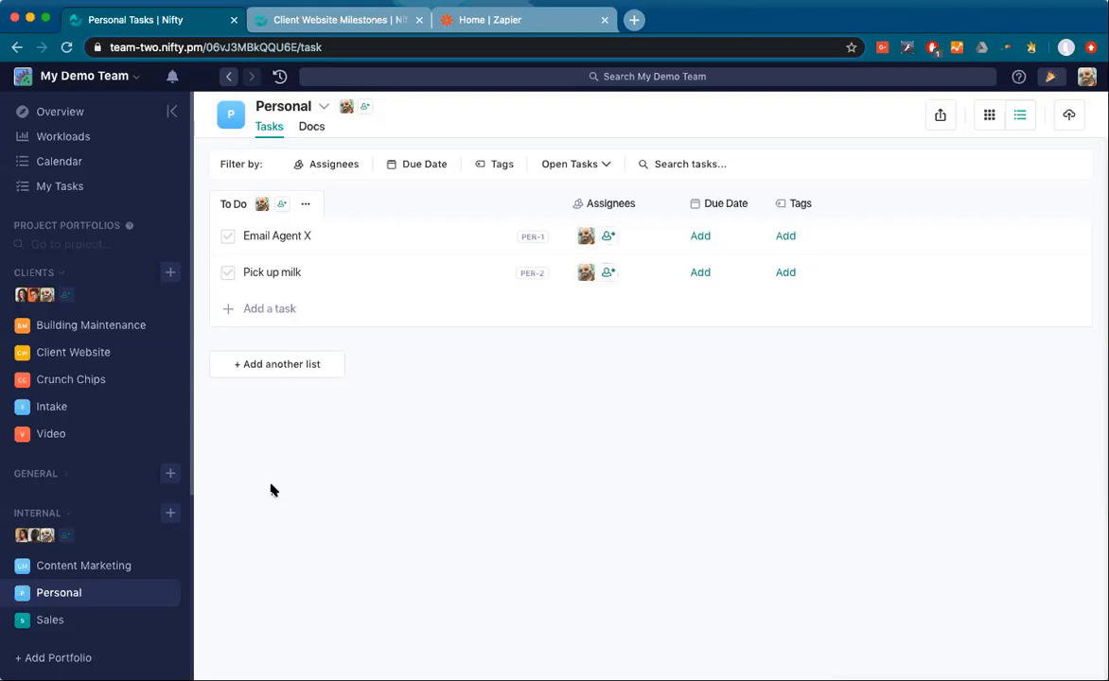
Browse Building Maintenance and the Clients portfolio cards, then open the Client Website Milestones roadmap
{"action": "left_click", "coordinate": [86, 353]}
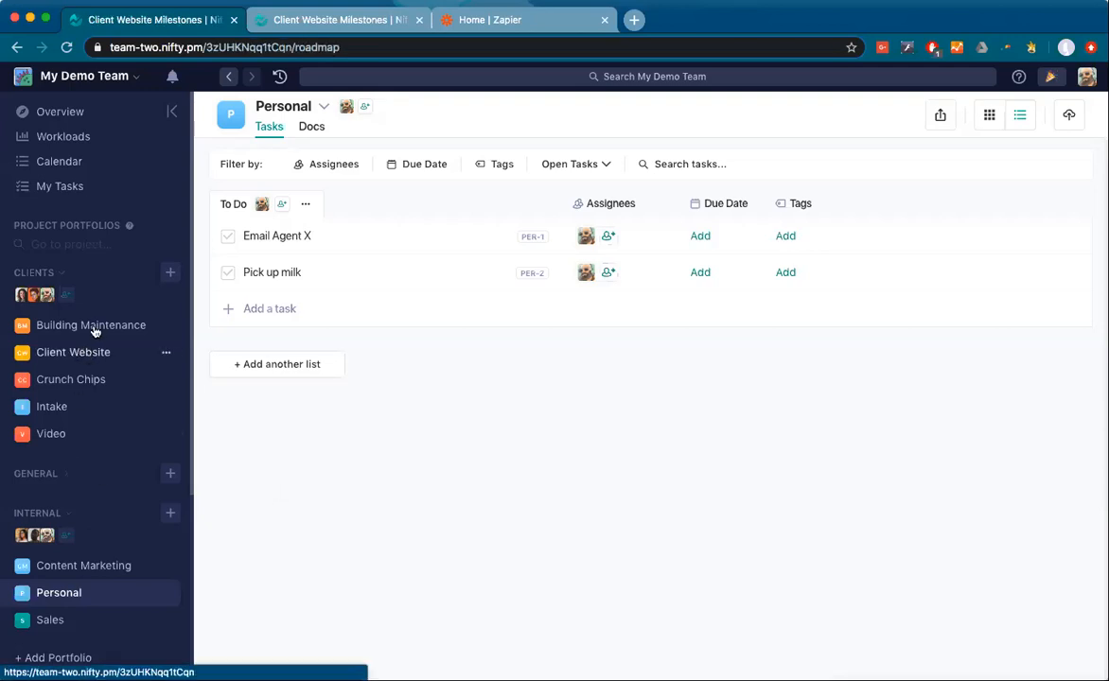
{"action": "left_click", "coordinate": [98, 329]}
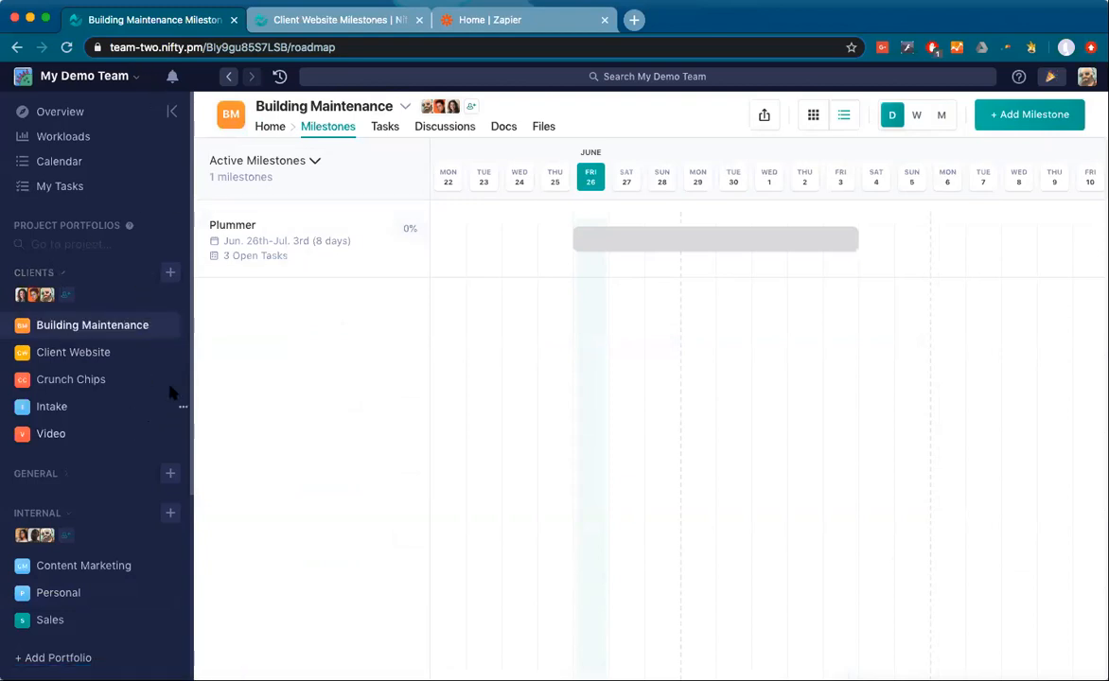
{"action": "left_click", "coordinate": [69, 354]}
{"action": "left_click", "coordinate": [38, 272]}
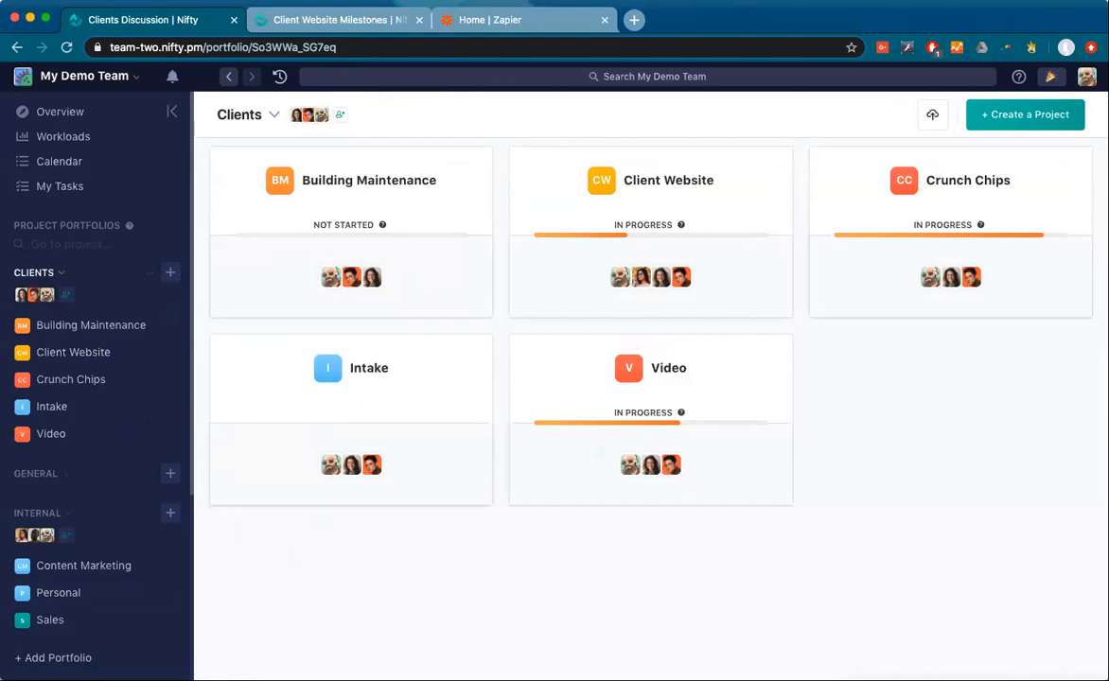
{"action": "scroll", "coordinate": [225, 252], "scroll_direction": "up", "scroll_amount": 5}
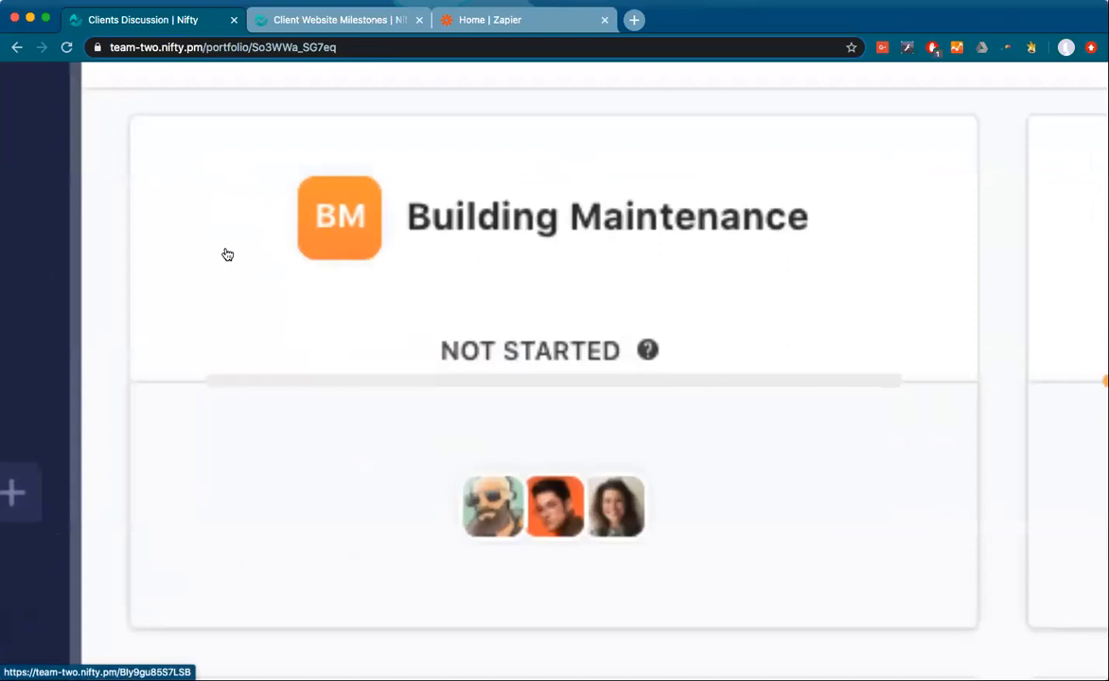
{"action": "scroll", "coordinate": [135, 186], "scroll_direction": "down", "scroll_amount": 5}
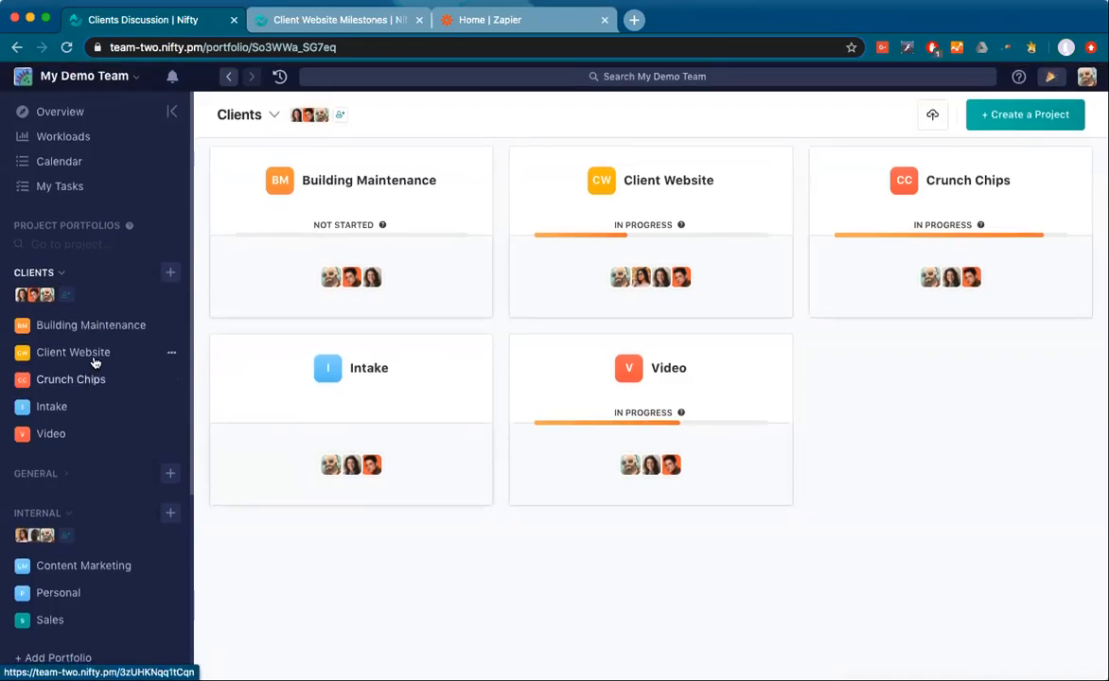
{"action": "left_click", "coordinate": [84, 353]}
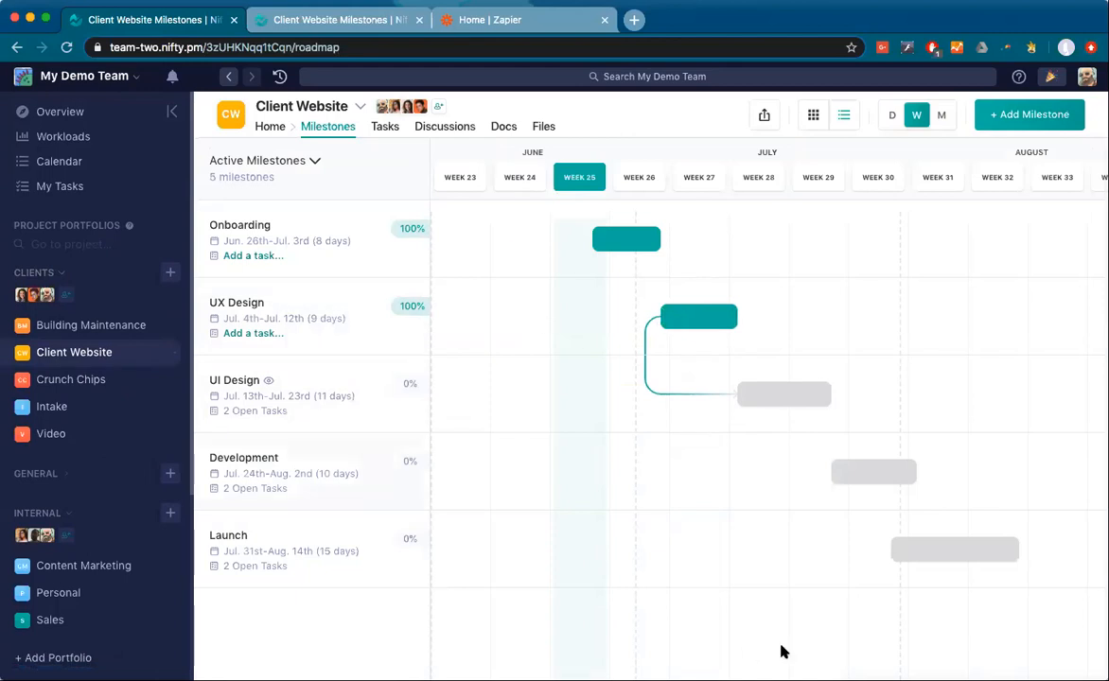
Make the UX Design milestone depend on Onboarding
{"action": "left_click", "coordinate": [718, 315]}
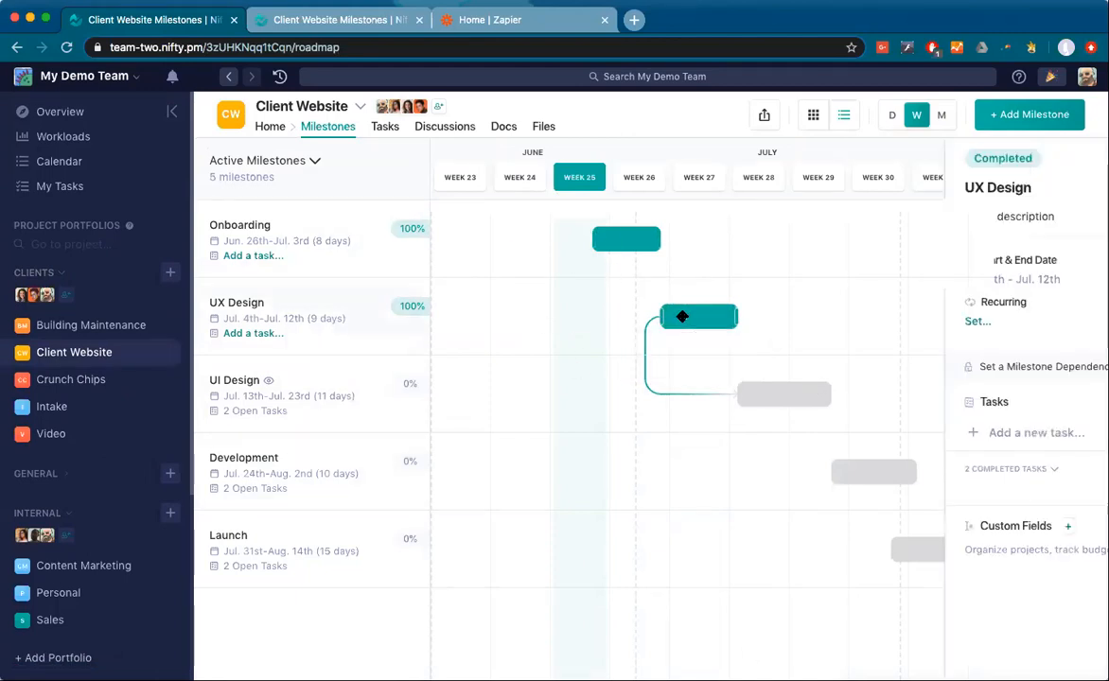
{"action": "left_click", "coordinate": [745, 378]}
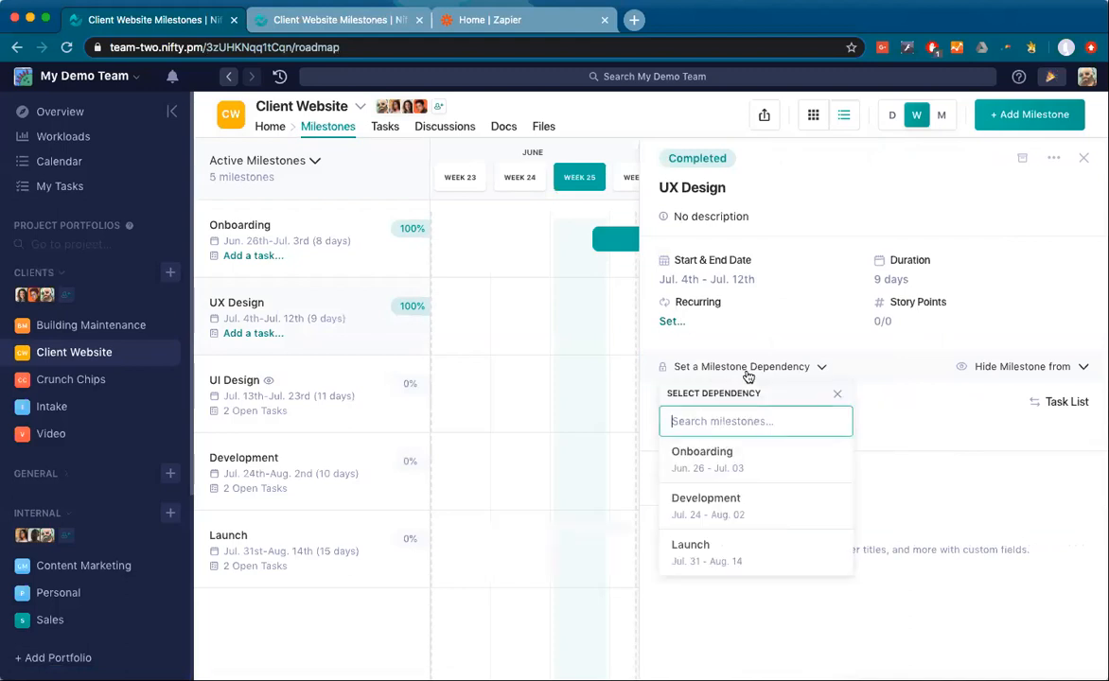
{"action": "left_click", "coordinate": [720, 456]}
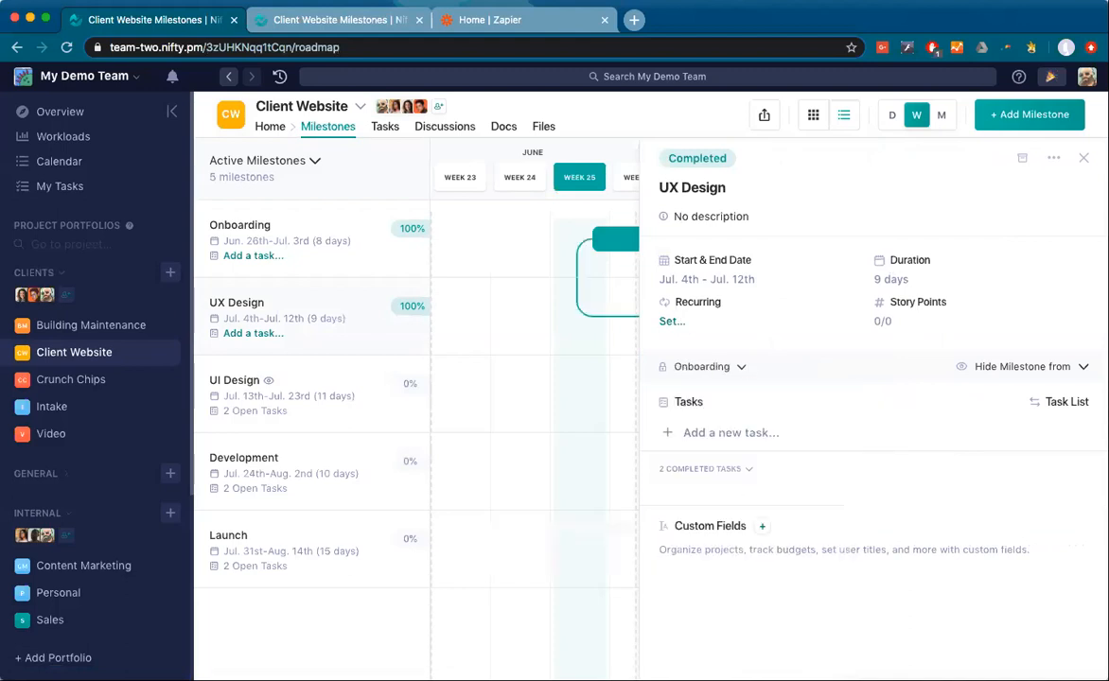
{"action": "left_click", "coordinate": [1084, 158]}
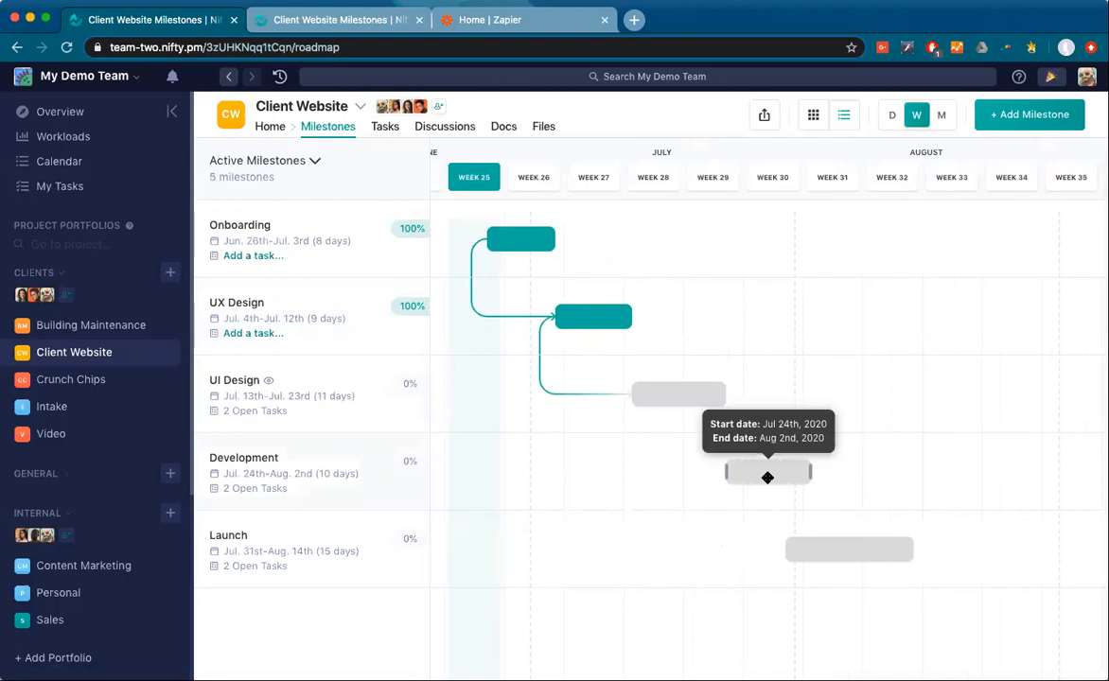
Make the Development milestone depend on UI Design, leaving its dates and repeat unchanged
{"action": "left_click", "coordinate": [768, 473]}
{"action": "left_click", "coordinate": [746, 281]}
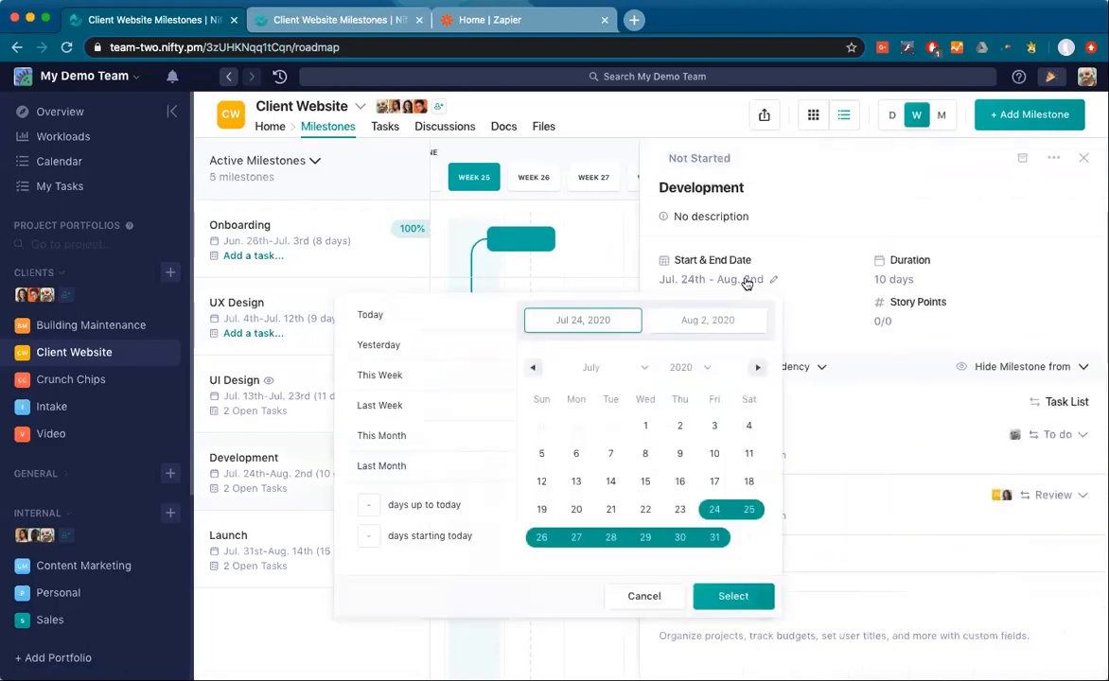
{"action": "left_click", "coordinate": [817, 322]}
{"action": "left_click", "coordinate": [689, 326]}
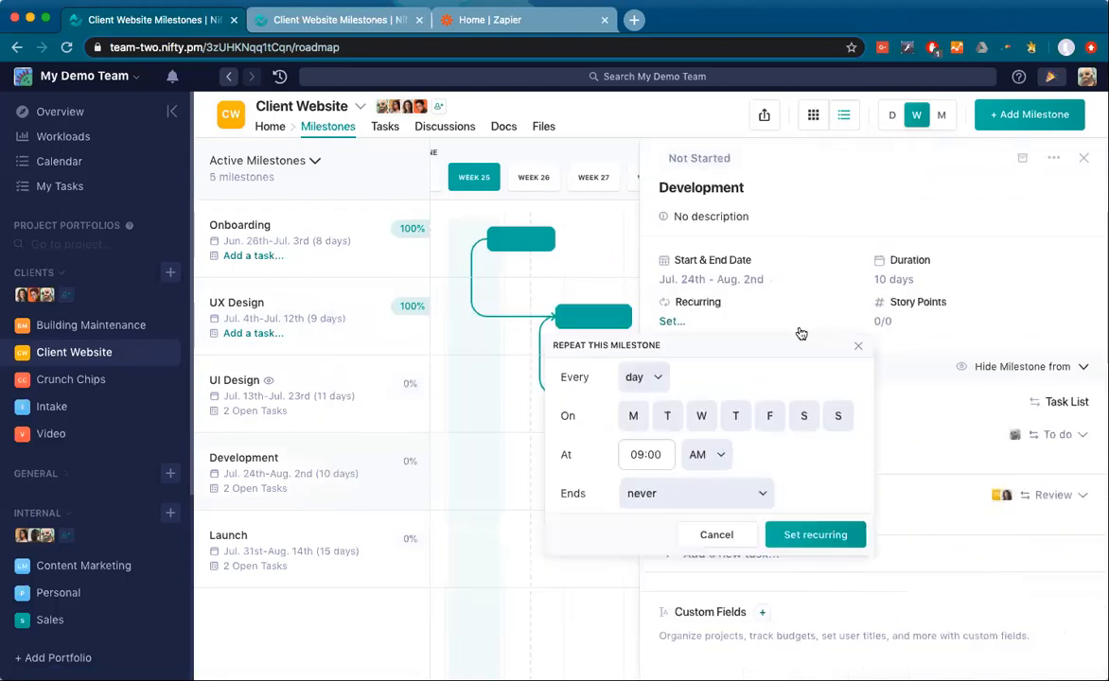
{"action": "left_click", "coordinate": [689, 326]}
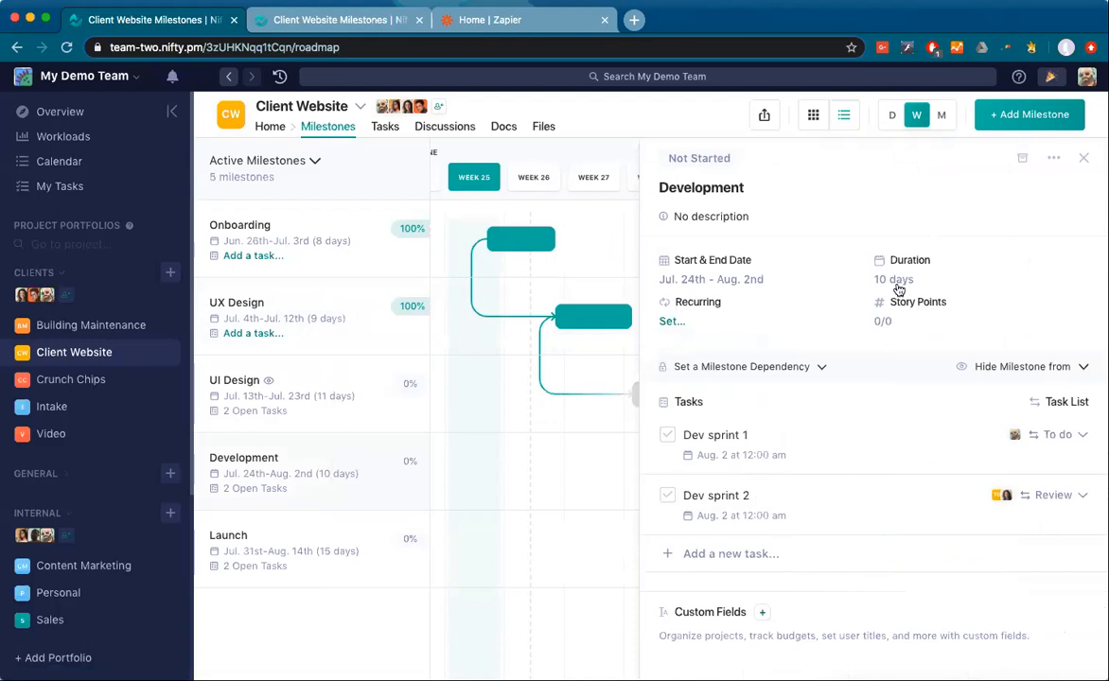
{"action": "left_click", "coordinate": [775, 378]}
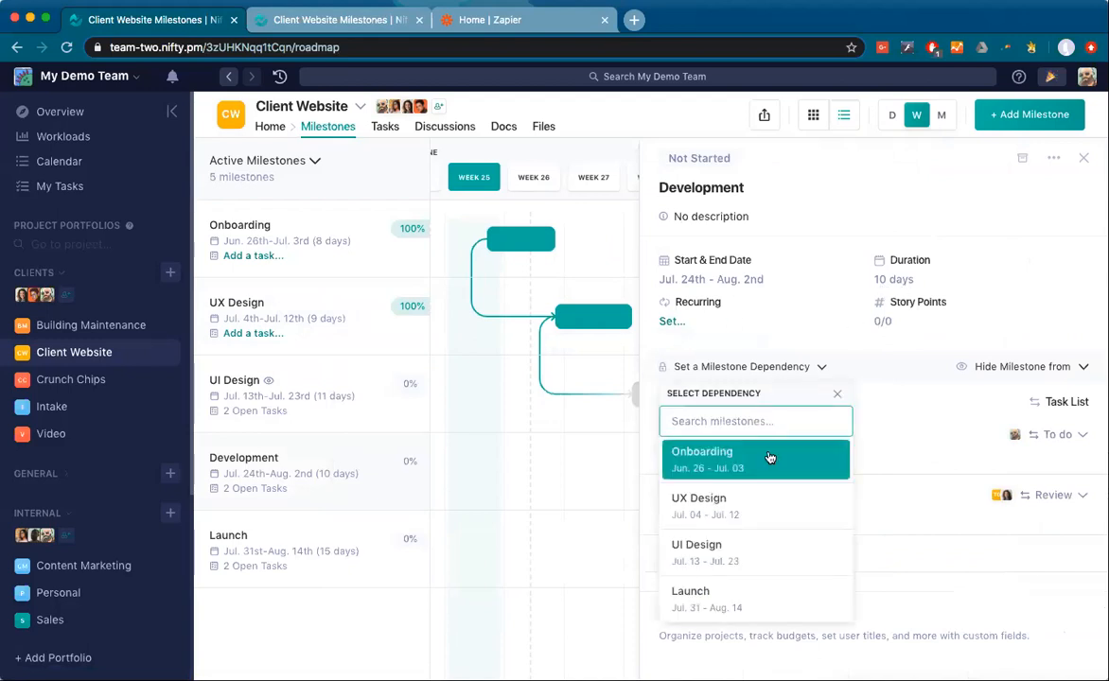
{"action": "left_click", "coordinate": [757, 551]}
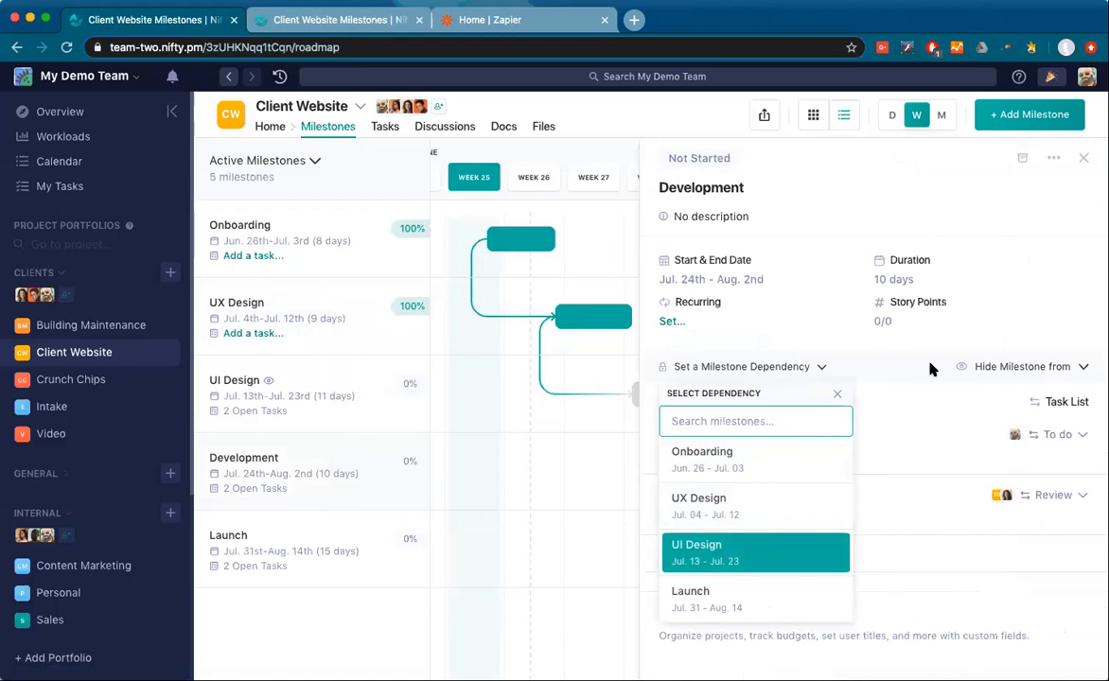
{"action": "left_click", "coordinate": [1084, 158]}
Make the Launch milestone depend on Development
{"action": "left_click", "coordinate": [837, 543]}
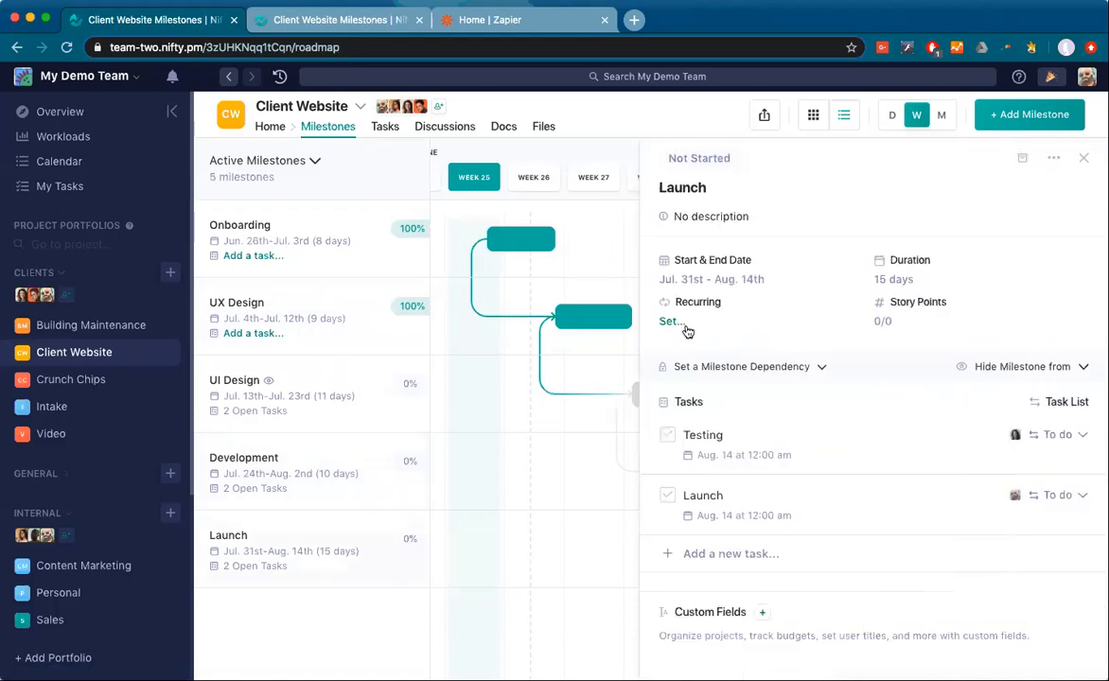
{"action": "left_click", "coordinate": [691, 367]}
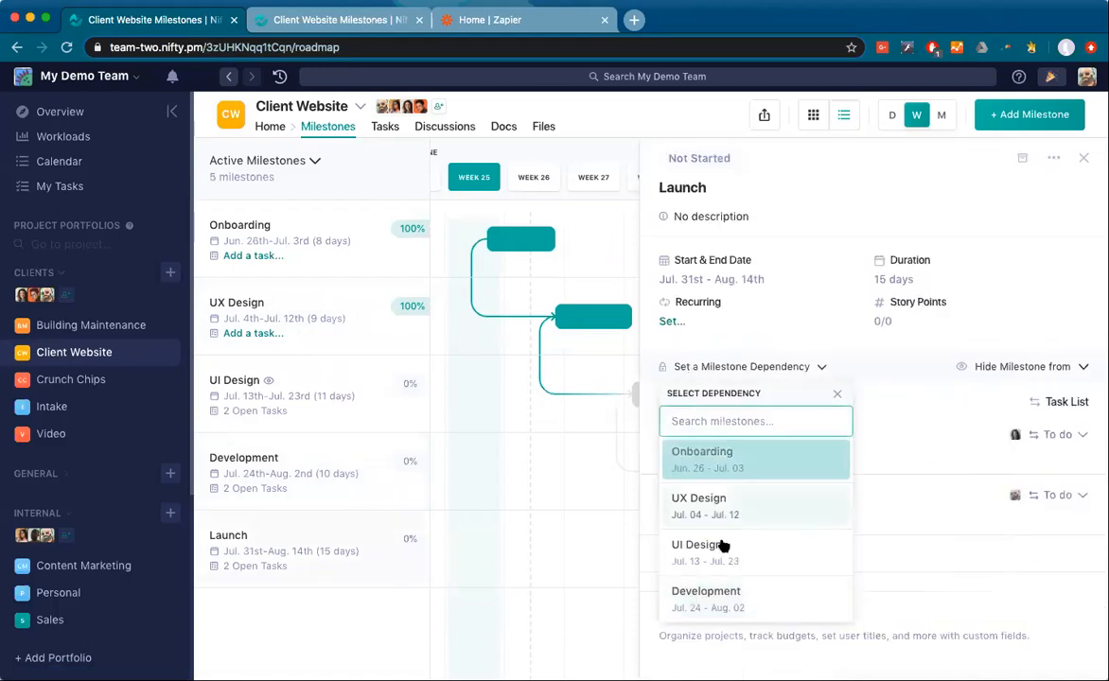
{"action": "left_click", "coordinate": [736, 596]}
{"action": "left_click", "coordinate": [1083, 159]}
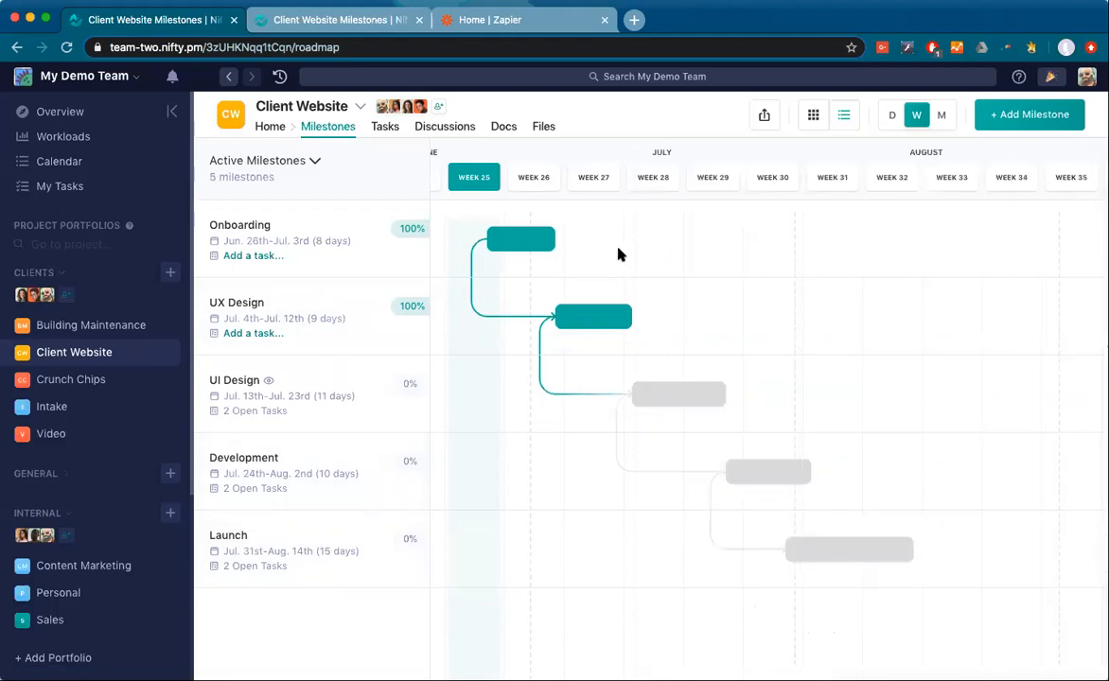
Drag Onboarding to Jul 19th–26th so Launch shifts to Aug 23rd–Sep 6th
{"action": "left_click_drag", "start_coordinate": [520, 241], "coordinate": [711, 246]}
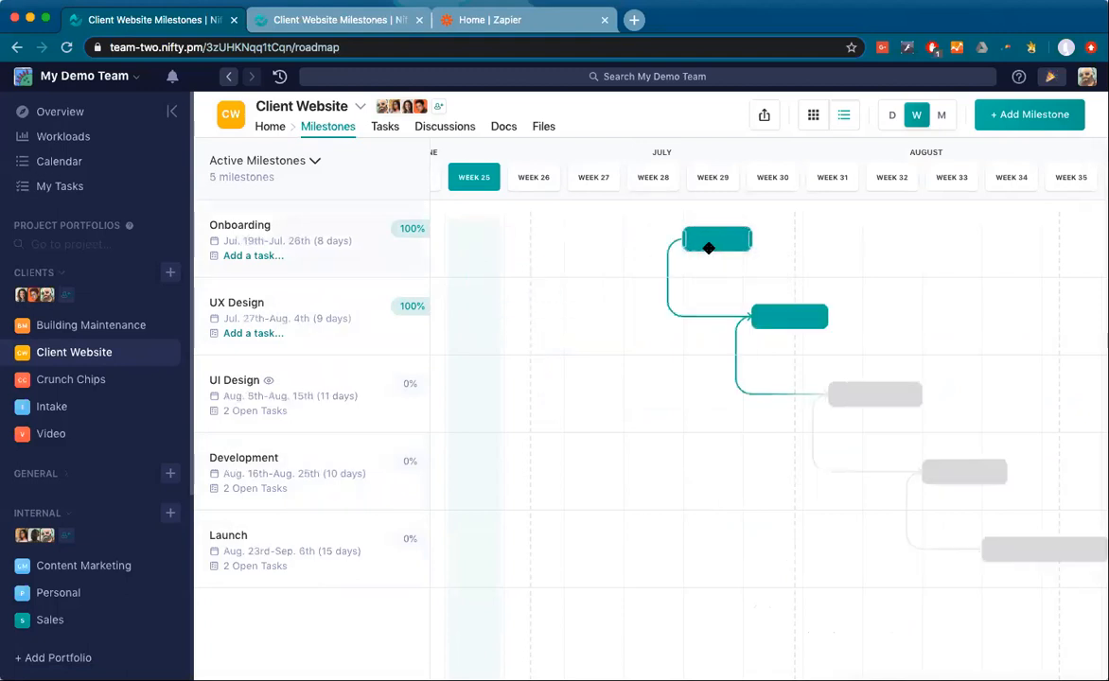
{"action": "scroll", "coordinate": [727, 262], "scroll_direction": "right", "scroll_amount": 5}
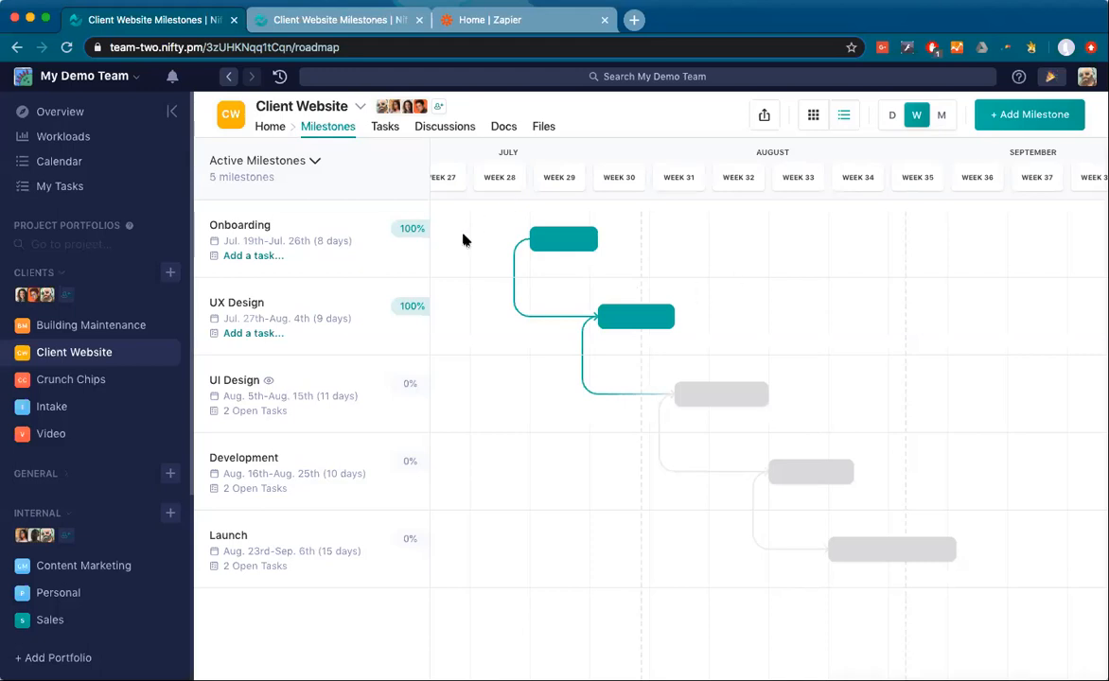
Rename the Client Website task 'About US UI' to 'About US UX'
{"action": "left_click", "coordinate": [387, 133]}
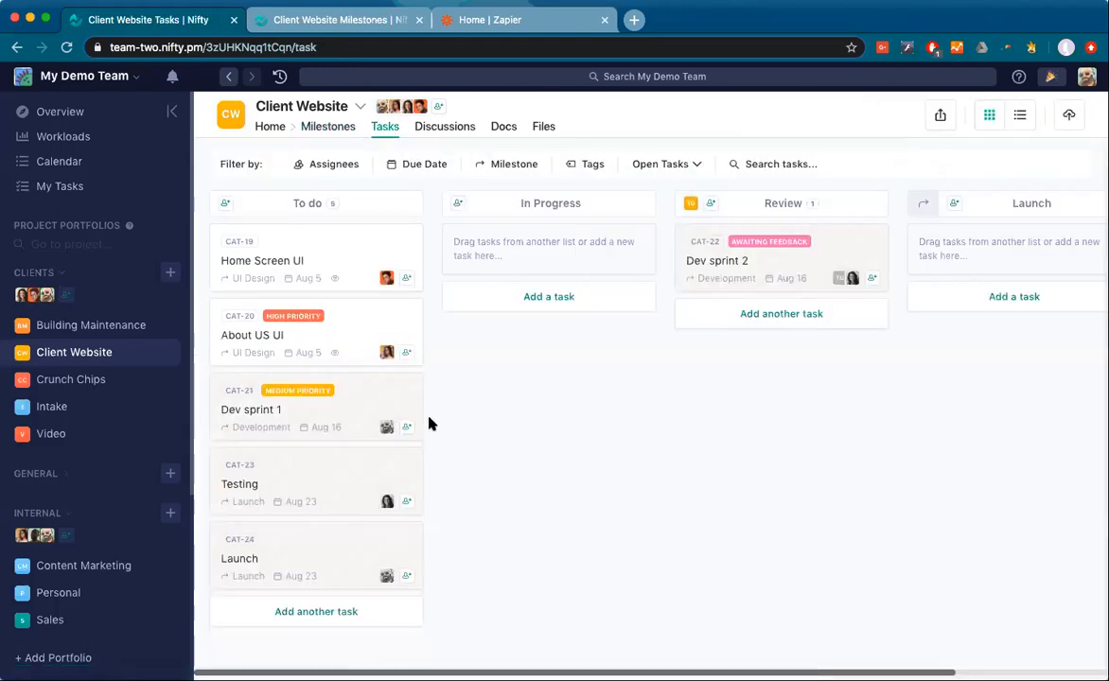
{"action": "left_click", "coordinate": [375, 339]}
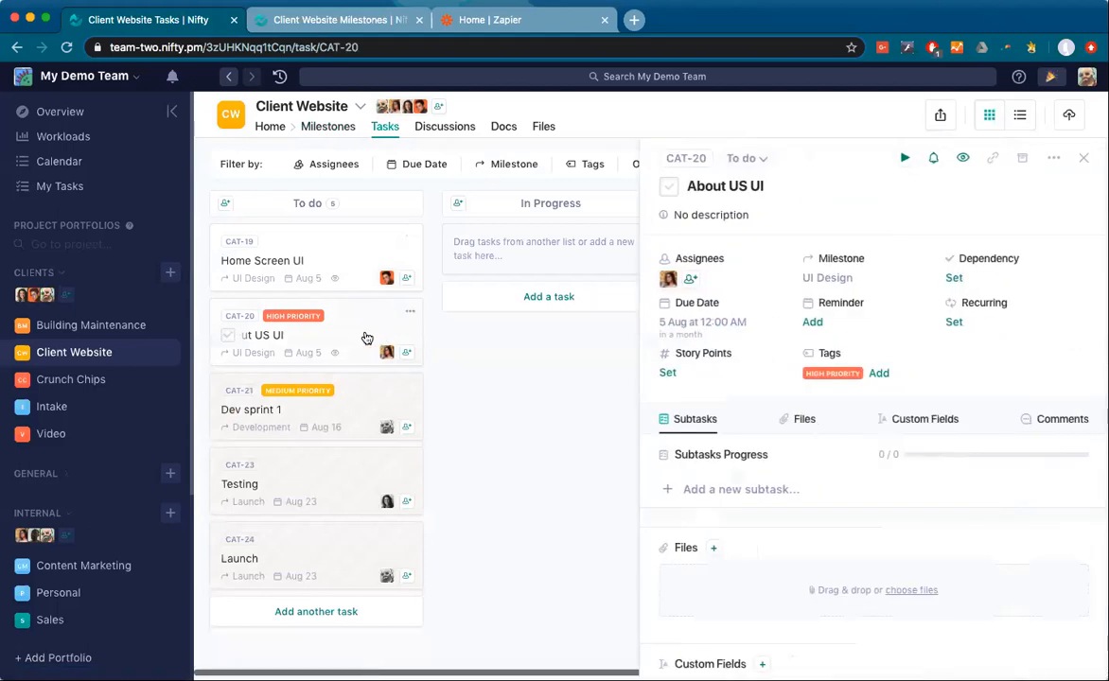
{"action": "left_click", "coordinate": [726, 480]}
{"action": "left_click", "coordinate": [768, 187]}
{"action": "key", "text": "BackSpace"}
{"action": "type", "text": "X"}
Add subtasks 'Include vertical headshots', 'show previous employer logos' and 'Need a mobile version as well'
{"action": "left_click", "coordinate": [720, 490]}
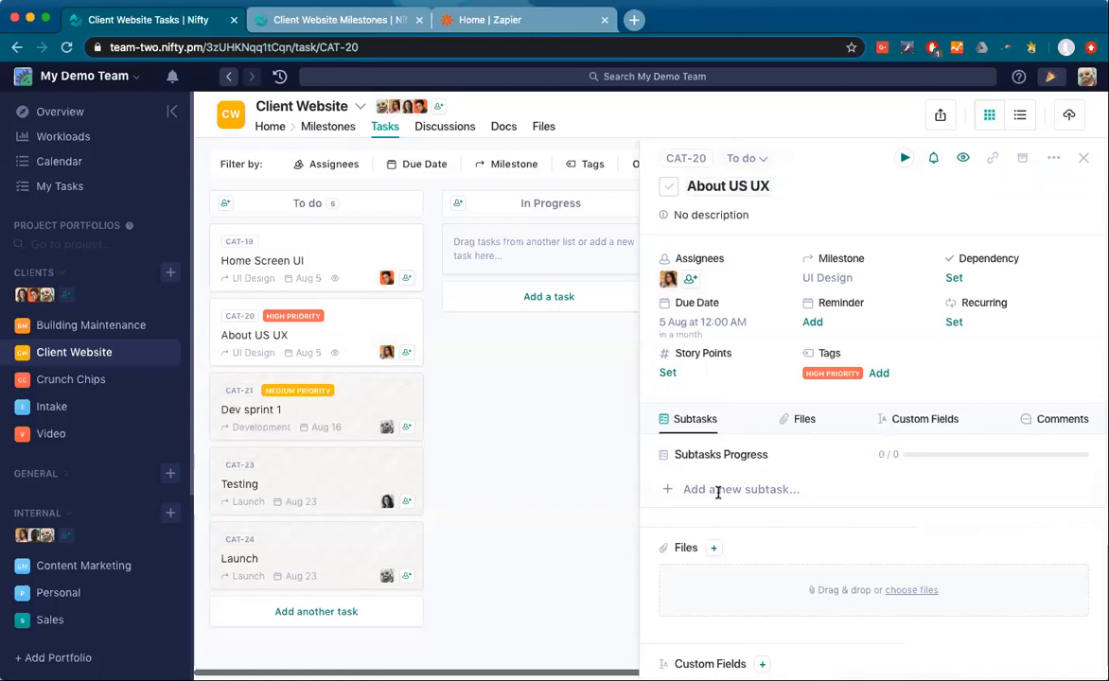
{"action": "type", "text": "Include vertical headshot"}
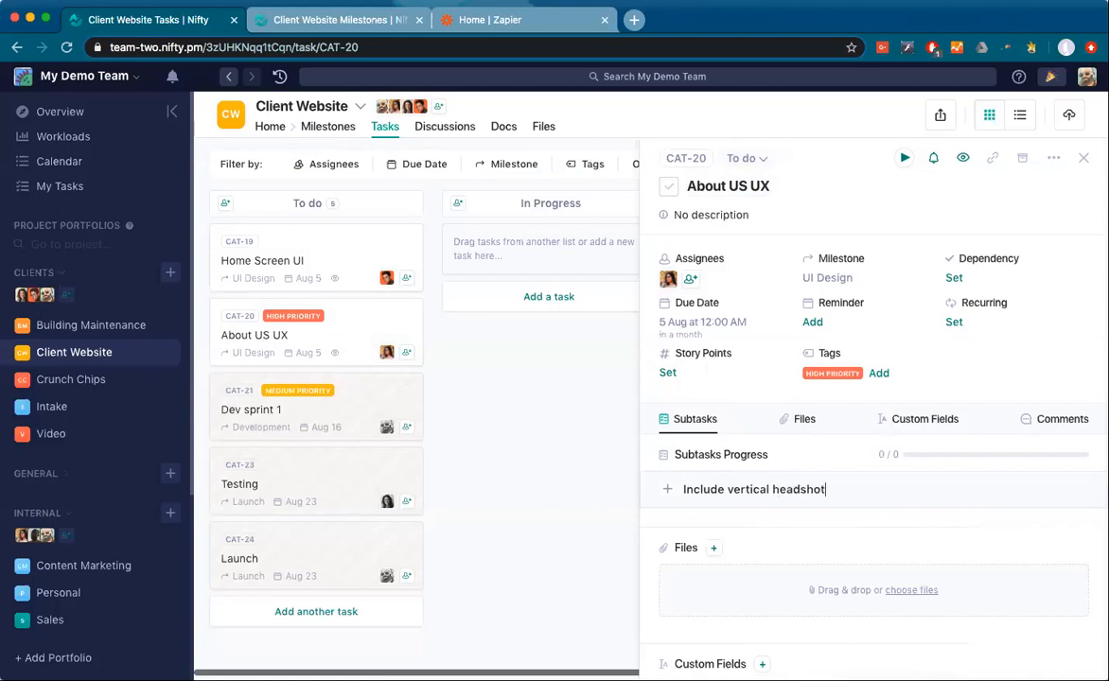
{"action": "type", "text": "s"}
{"action": "key", "text": "Return"}
{"action": "type", "text": "show previous employer logio"}
{"action": "key", "text": "BackSpace"}
{"action": "key", "text": "BackSpace"}
{"action": "type", "text": "os"}
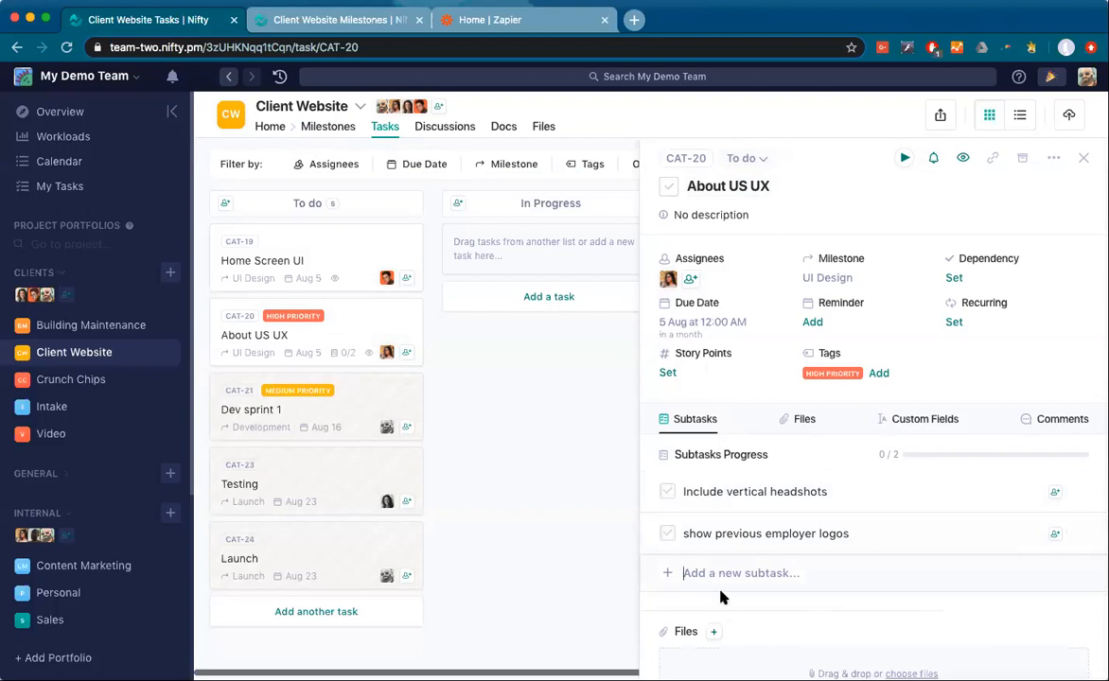
{"action": "type", "text": "Need a mov"}
{"action": "type", "text": "ile version as well"}
{"action": "key", "text": "Return"}
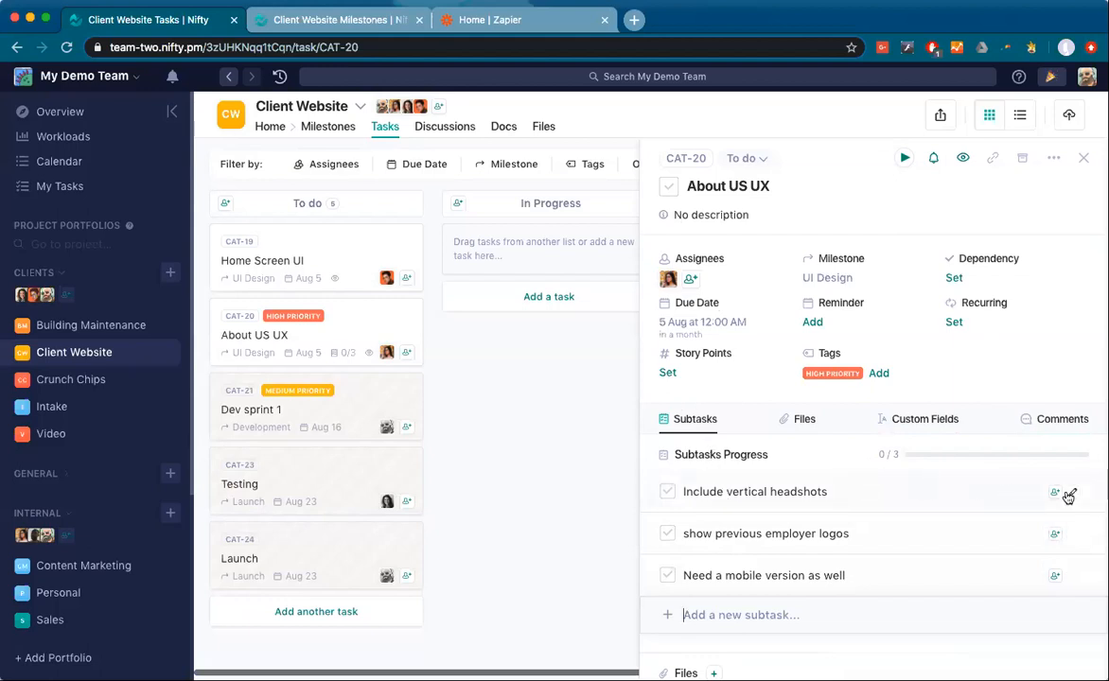
Assign the 'Need a mobile version as well' subtask to a teammate
{"action": "left_click", "coordinate": [1073, 579]}
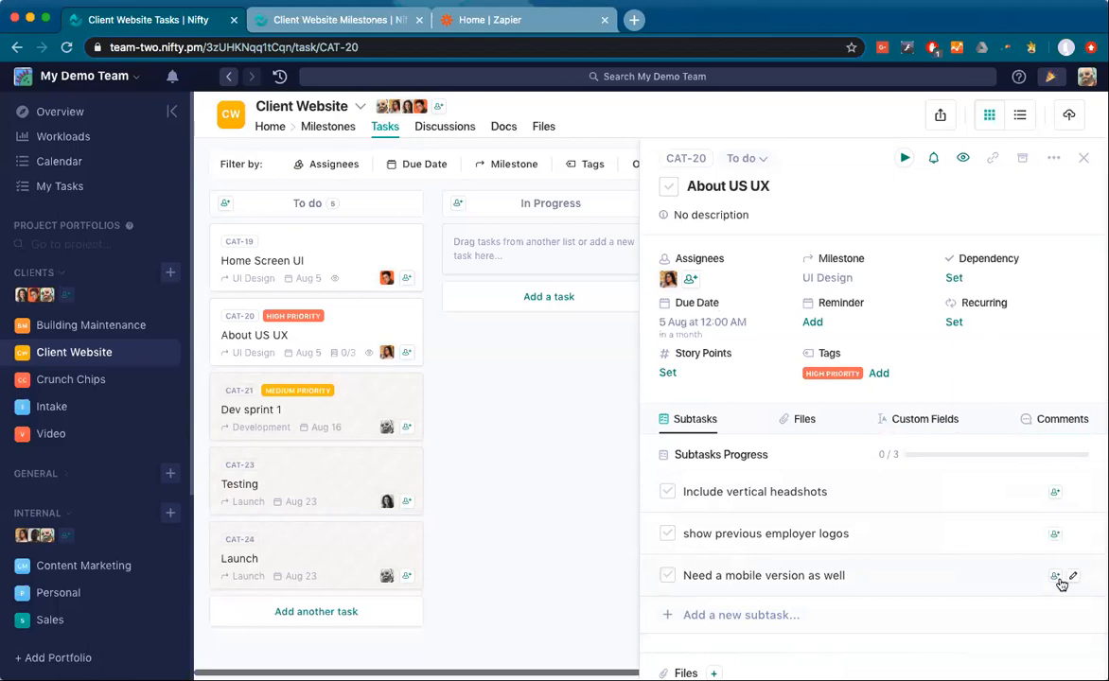
{"action": "left_click", "coordinate": [1056, 577]}
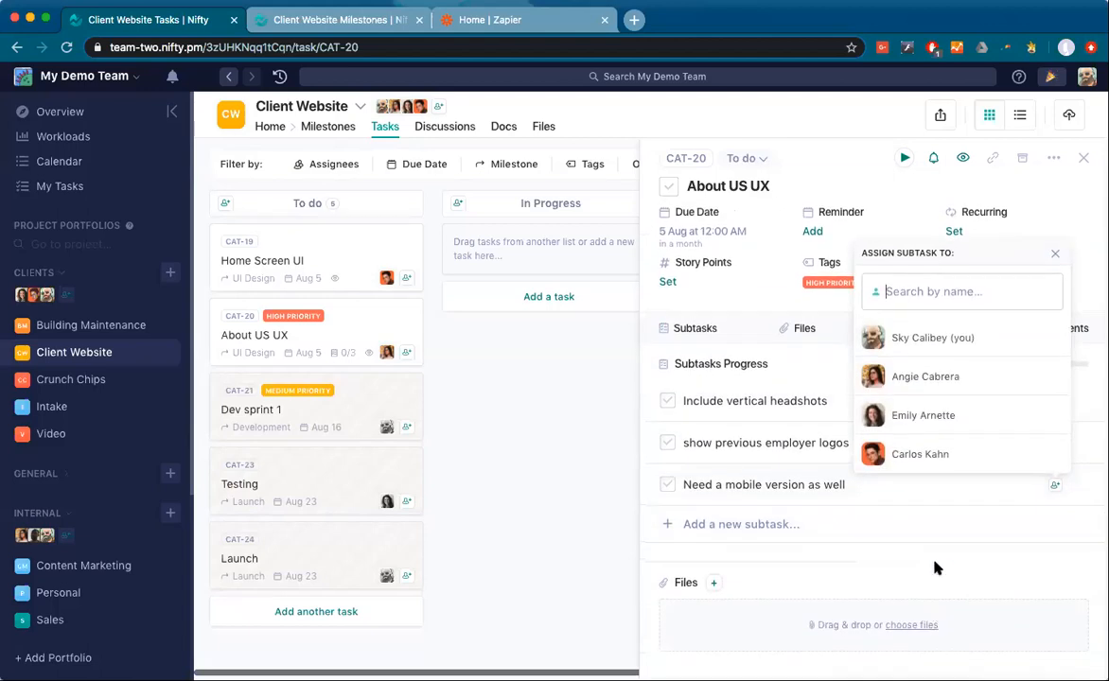
{"action": "left_click", "coordinate": [933, 422]}
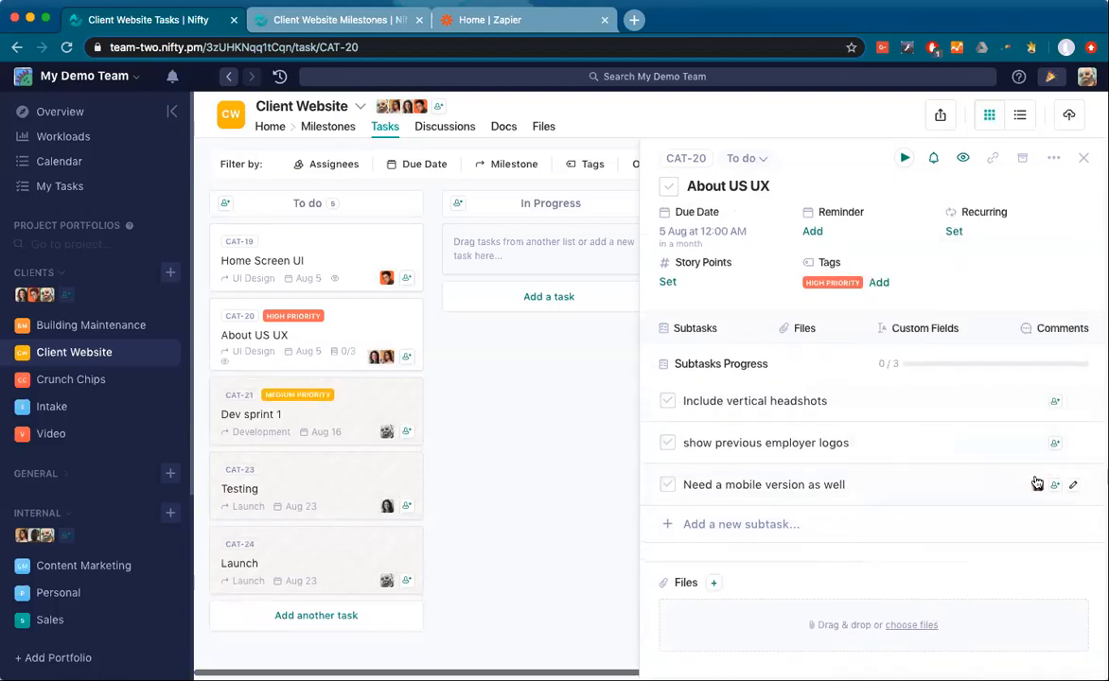
Open the Home Screen UI task's details
{"action": "scroll", "coordinate": [889, 489], "scroll_direction": "up", "scroll_amount": 1}
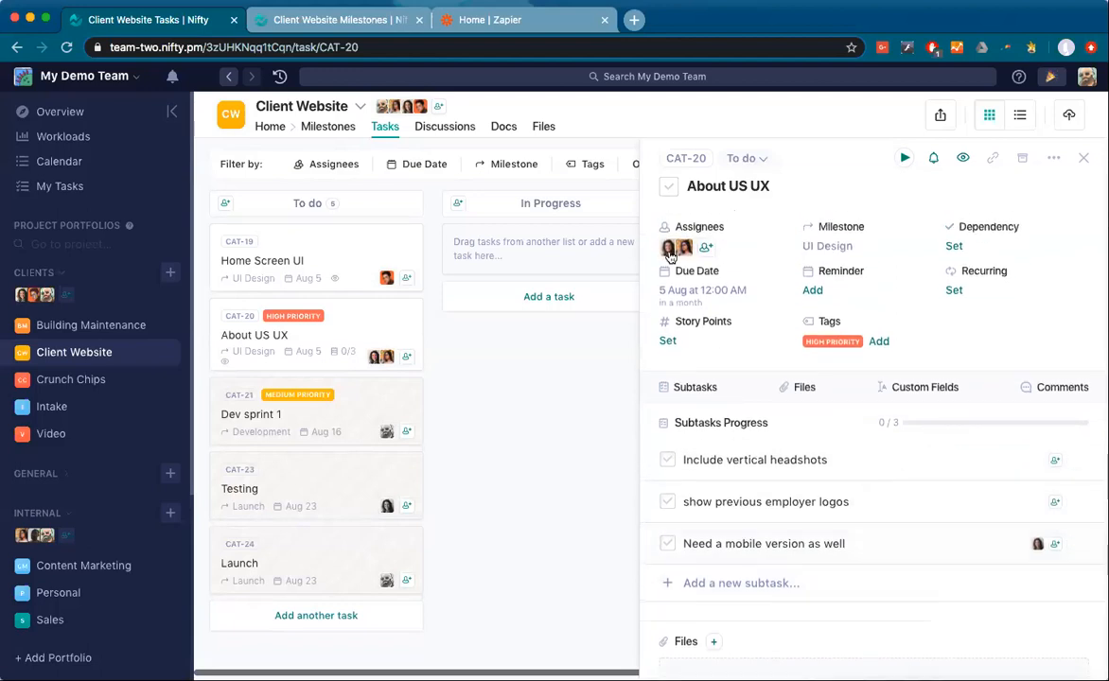
{"action": "mouse_move", "coordinate": [670, 256]}
{"action": "left_click", "coordinate": [320, 260]}
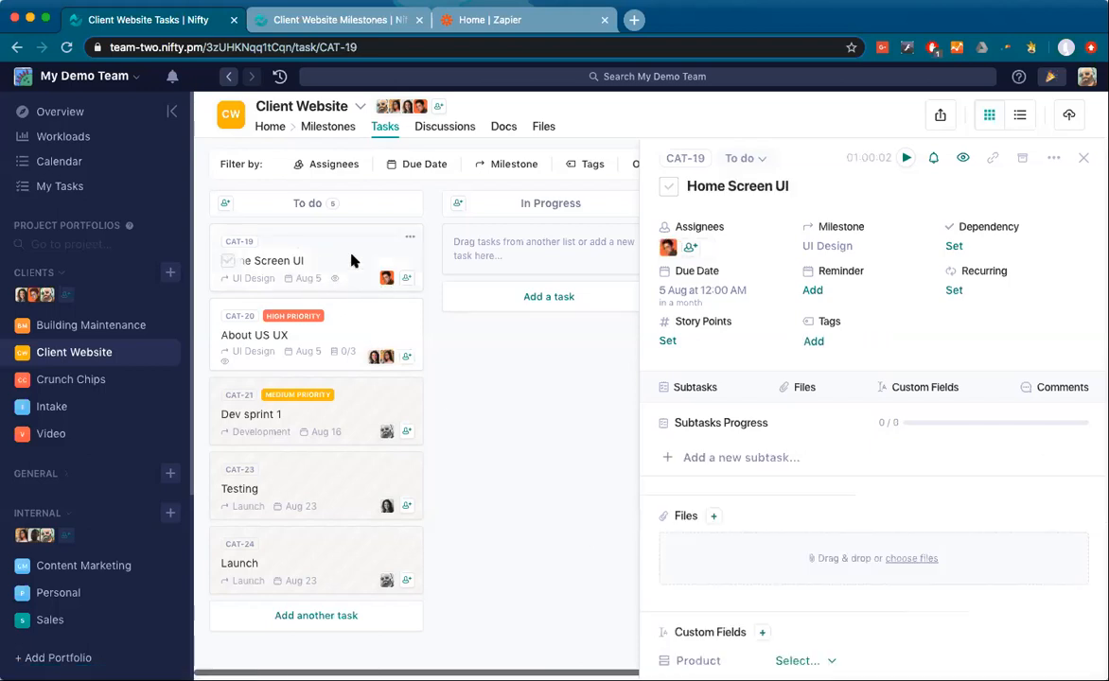
Create 'Mobile About UX' (CAT-28) in the To do column and open its details
{"action": "left_click", "coordinate": [1087, 161]}
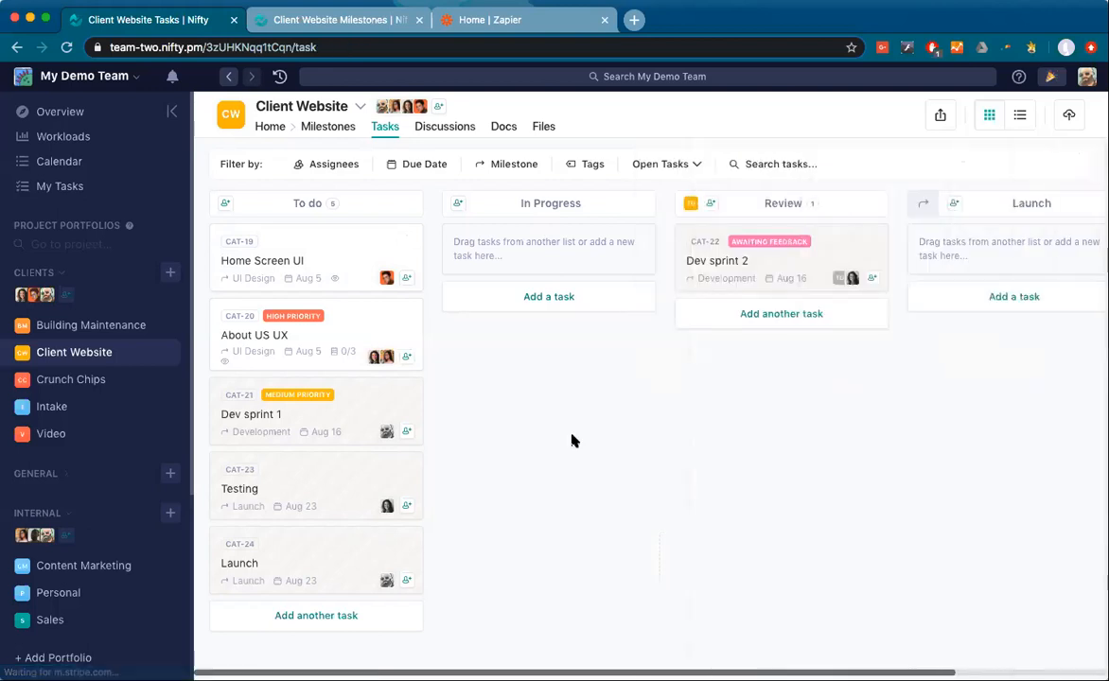
{"action": "left_click", "coordinate": [312, 615]}
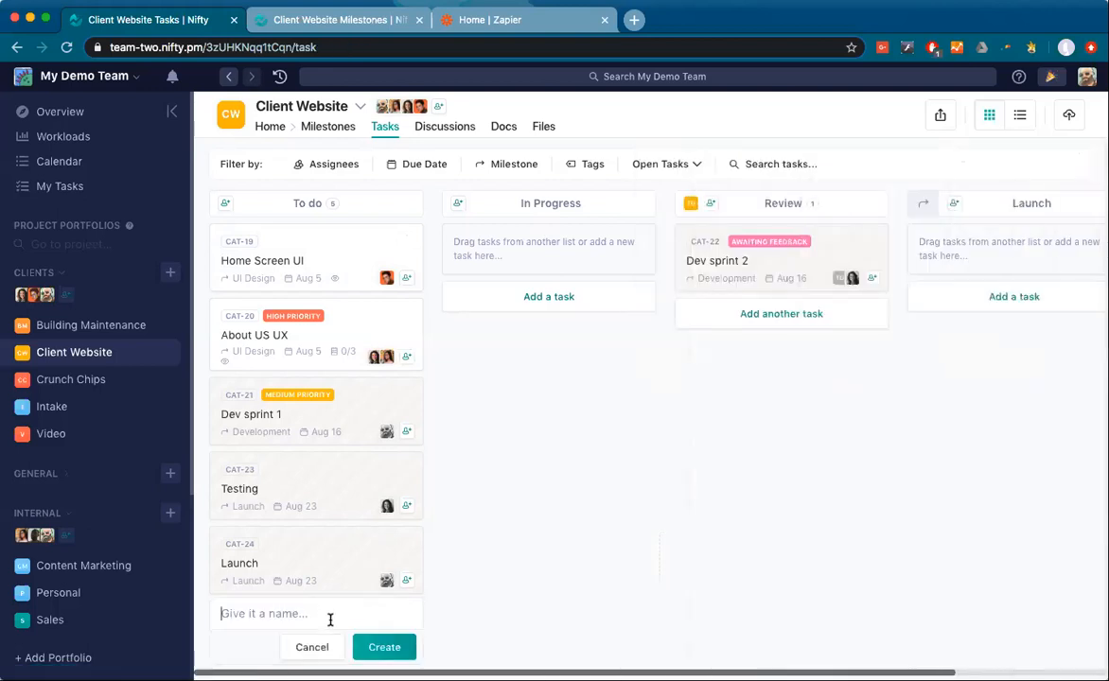
{"action": "type", "text": "Mobile About UCX"}
{"action": "key", "text": "Return"}
{"action": "left_click", "coordinate": [334, 598]}
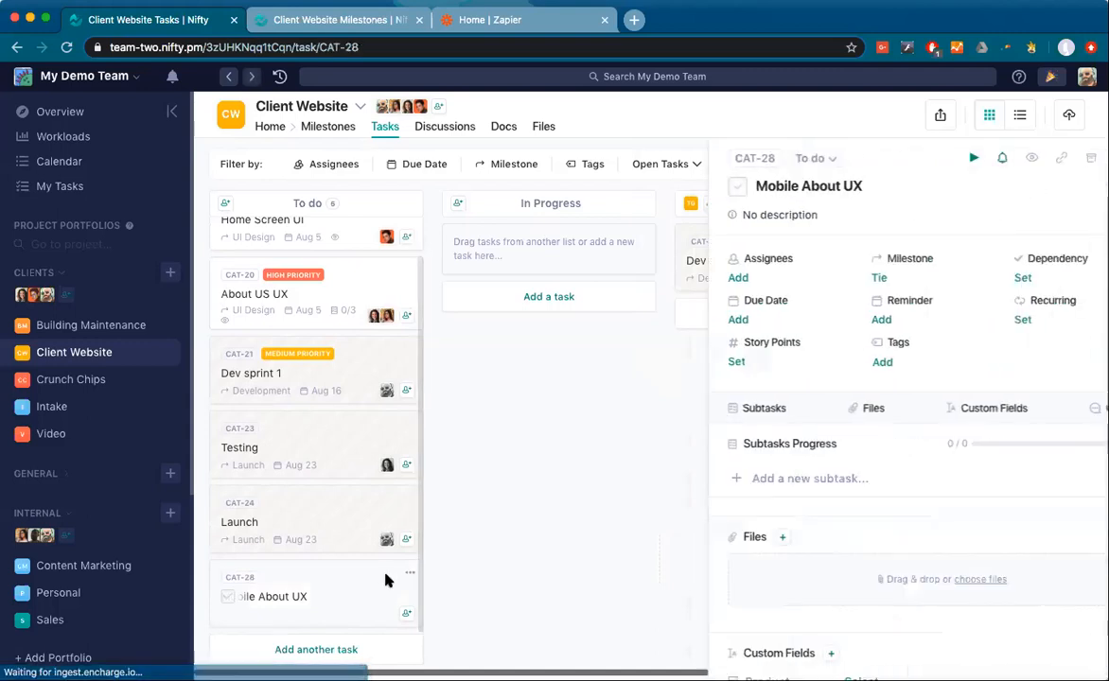
{"action": "left_click", "coordinate": [706, 482]}
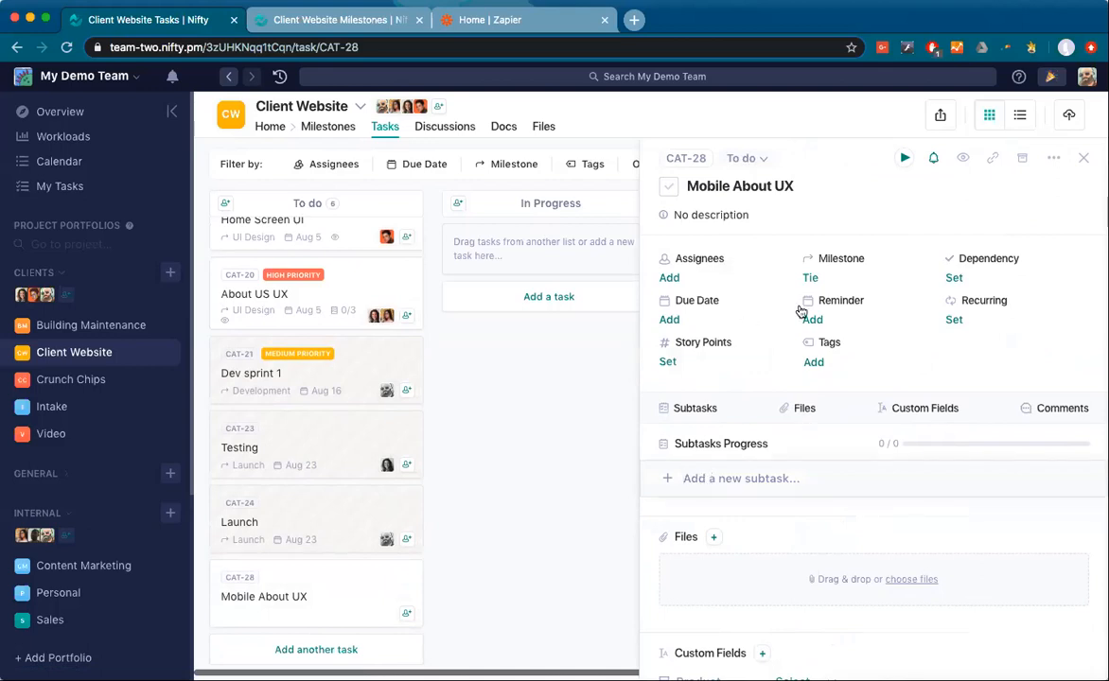
{"action": "left_click", "coordinate": [729, 216]}
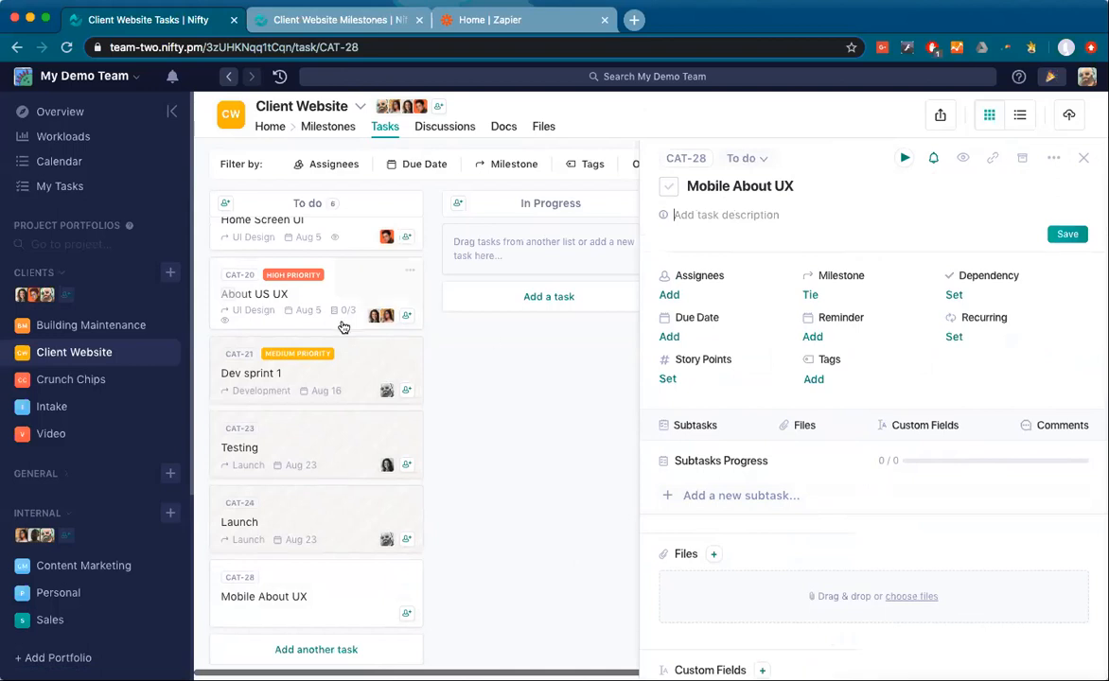
{"action": "scroll", "coordinate": [340, 326], "scroll_direction": "up", "scroll_amount": 2}
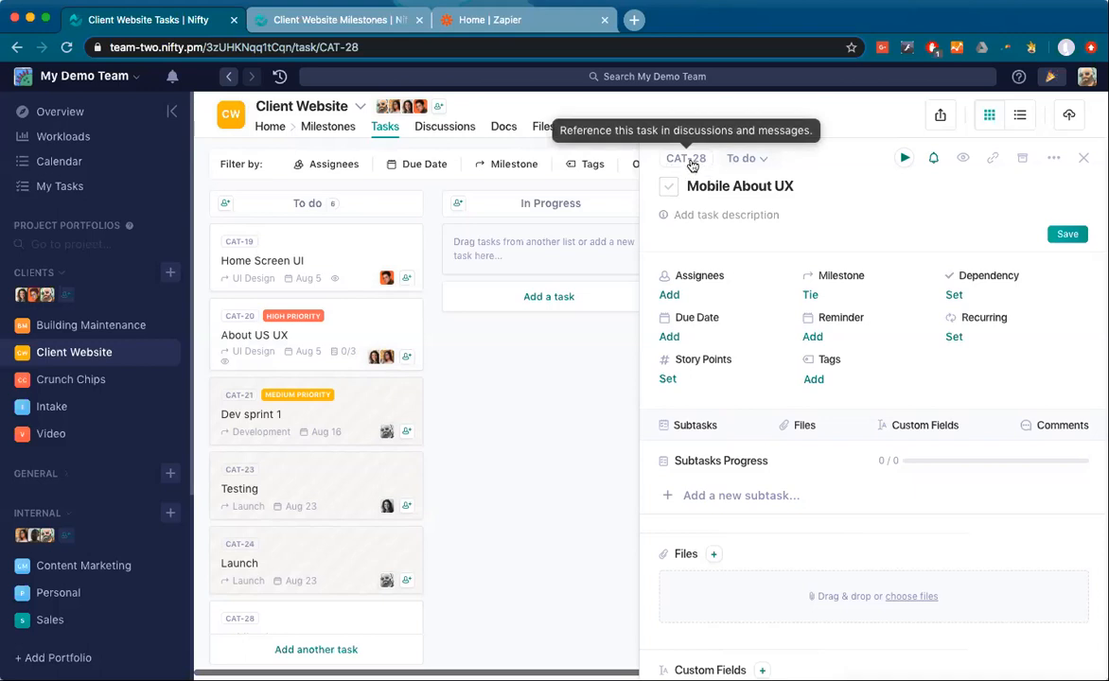
Paste the CAT-28 reference at the end of the 'Need a mobile version as well' subtask
{"action": "left_click", "coordinate": [684, 166]}
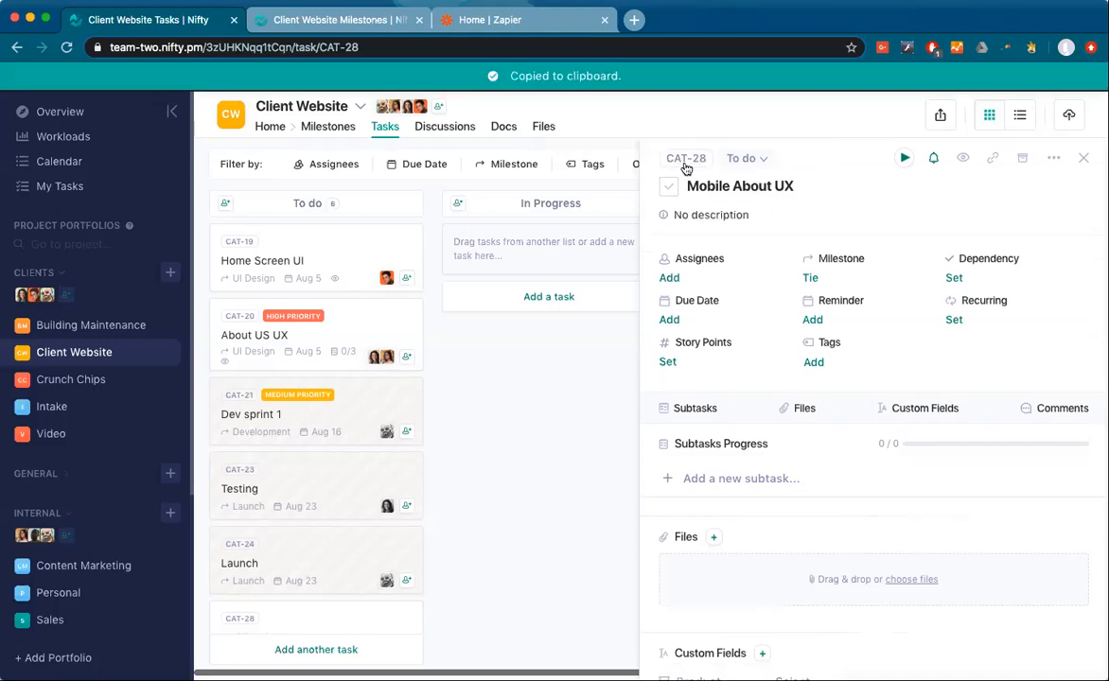
{"action": "left_click", "coordinate": [350, 342]}
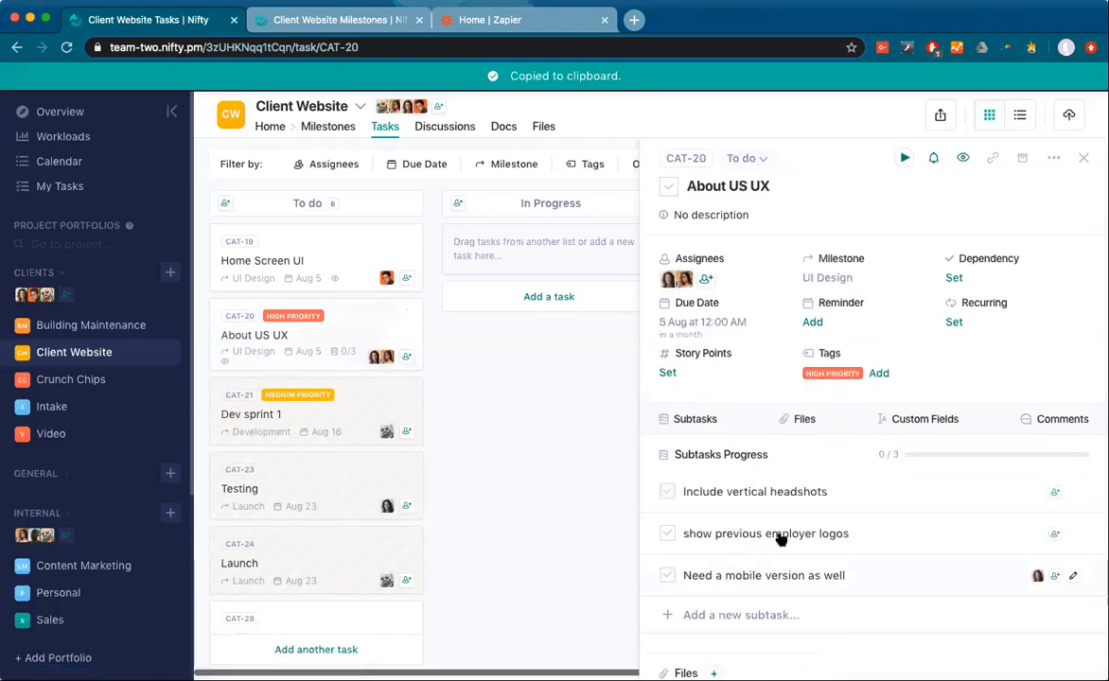
{"action": "left_click", "coordinate": [875, 581]}
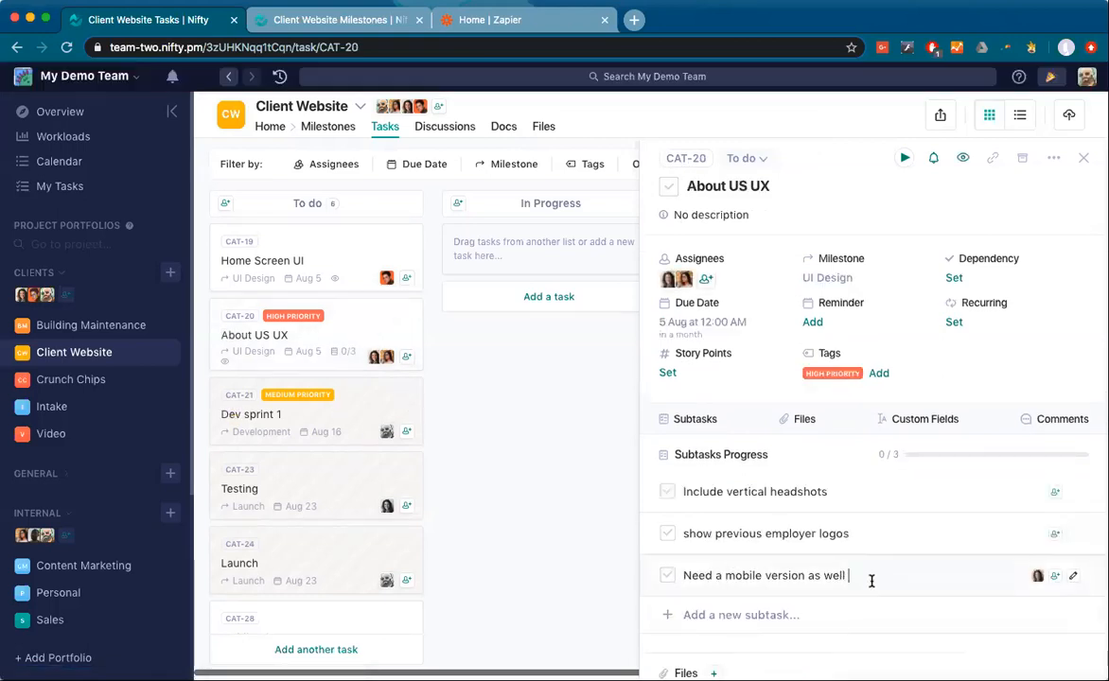
{"action": "key", "text": "super+v"}
{"action": "key", "text": "Return"}
Follow the CAT-28 link to Mobile About UX, then view the project's Discussions
{"action": "mouse_move", "coordinate": [876, 583]}
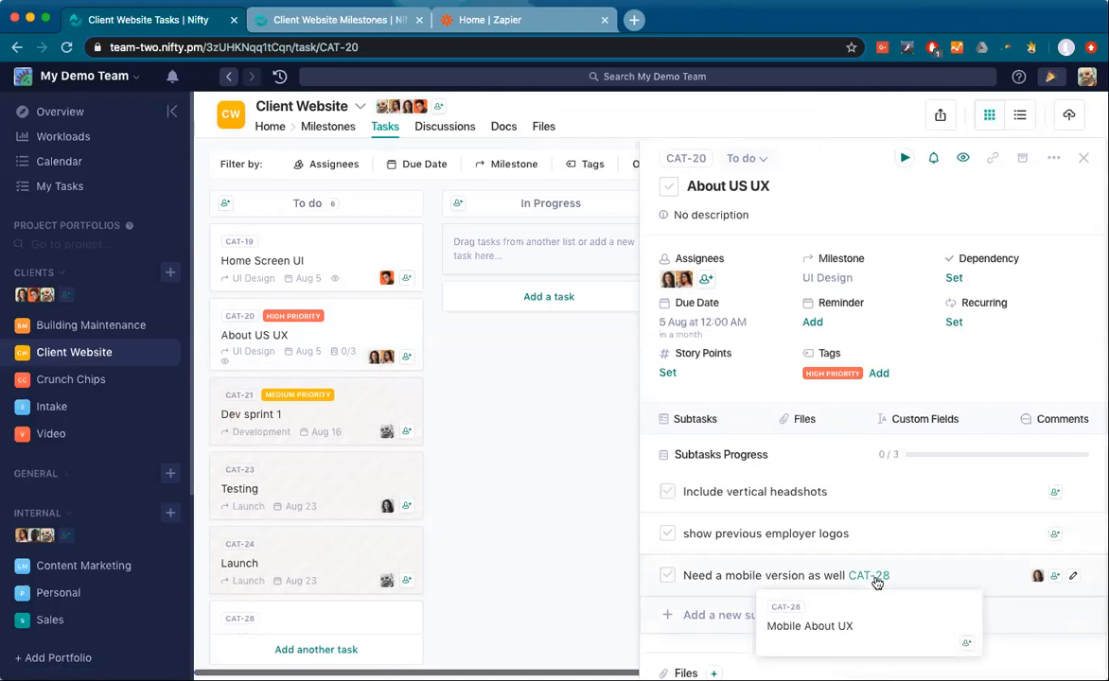
{"action": "left_click", "coordinate": [873, 577]}
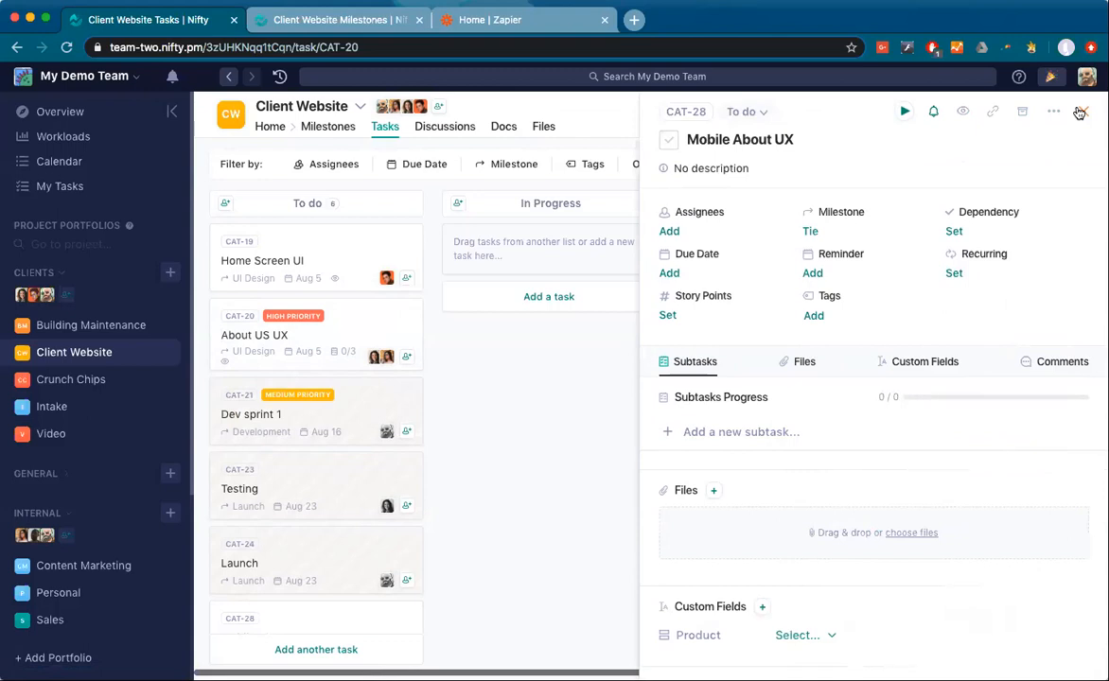
{"action": "left_click", "coordinate": [1081, 113]}
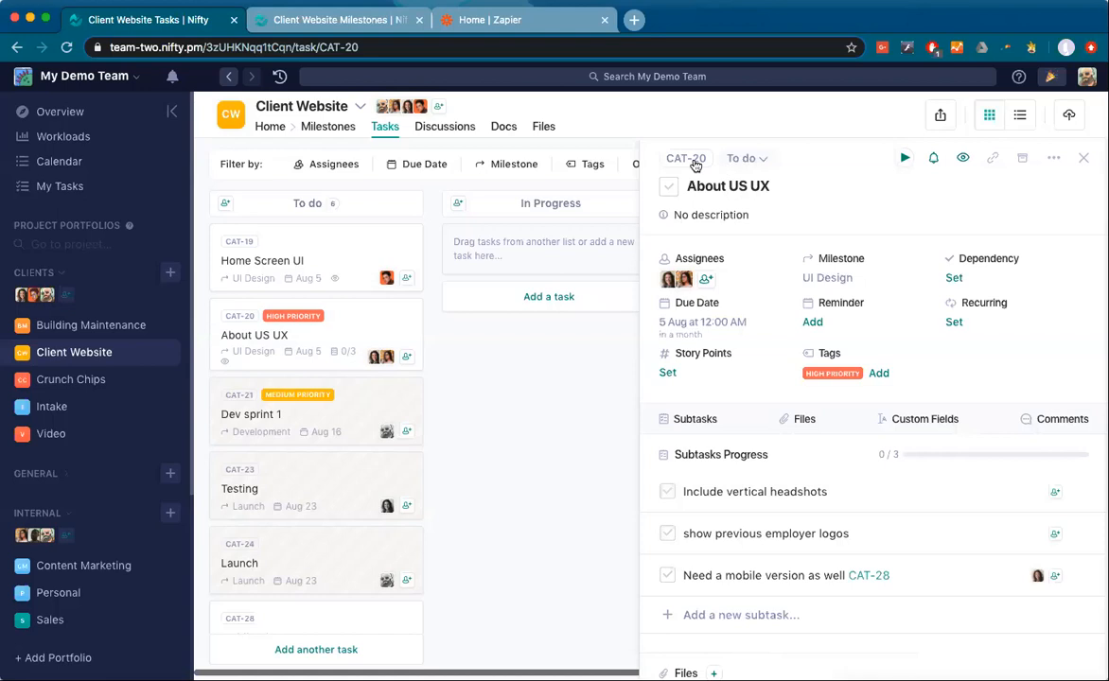
{"action": "left_click", "coordinate": [1084, 158]}
{"action": "left_click", "coordinate": [447, 127]}
Post CAT-28 in the Client Website discussion and open the referenced Mobile About UX task
{"action": "type", "text": "CAT-28"}
{"action": "key", "text": "Return"}
{"action": "left_click", "coordinate": [271, 607]}
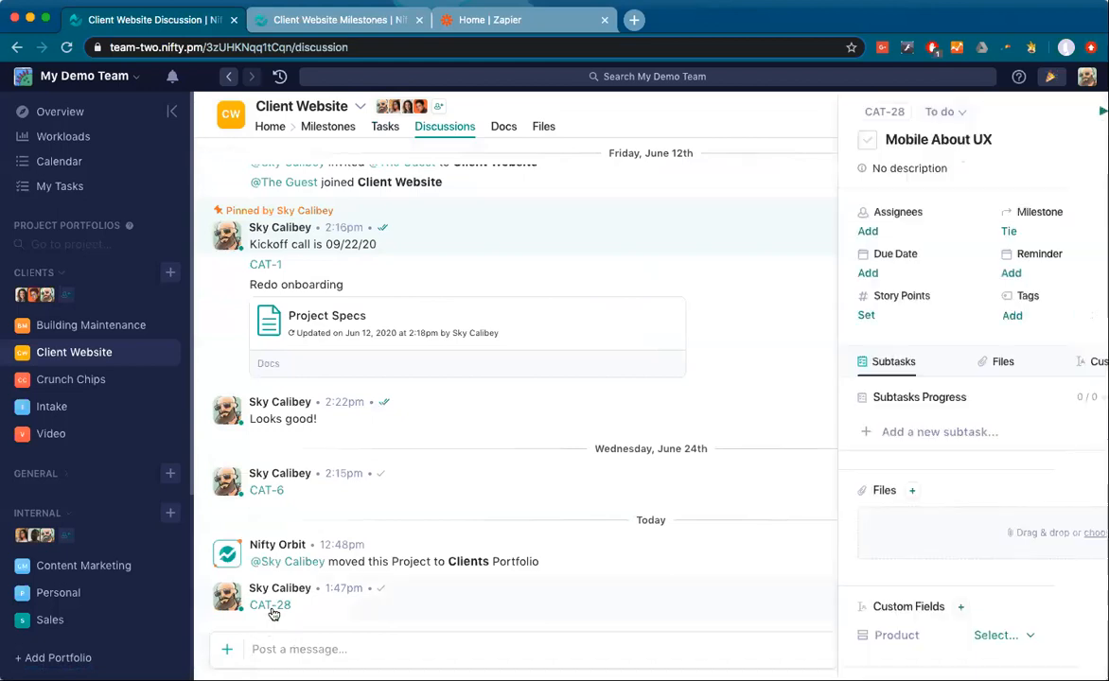
{"action": "scroll", "coordinate": [83, 544], "scroll_direction": "down", "scroll_amount": 5}
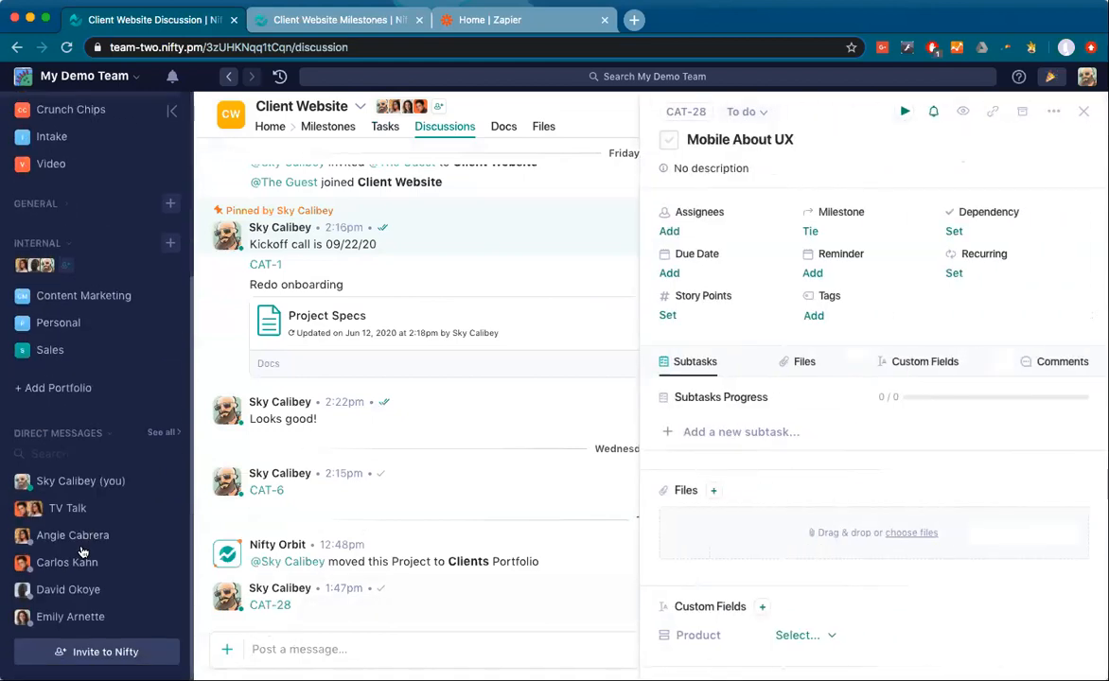
Send a teammate the direct message 'CAT-28 Looks great!'
{"action": "left_click", "coordinate": [69, 508]}
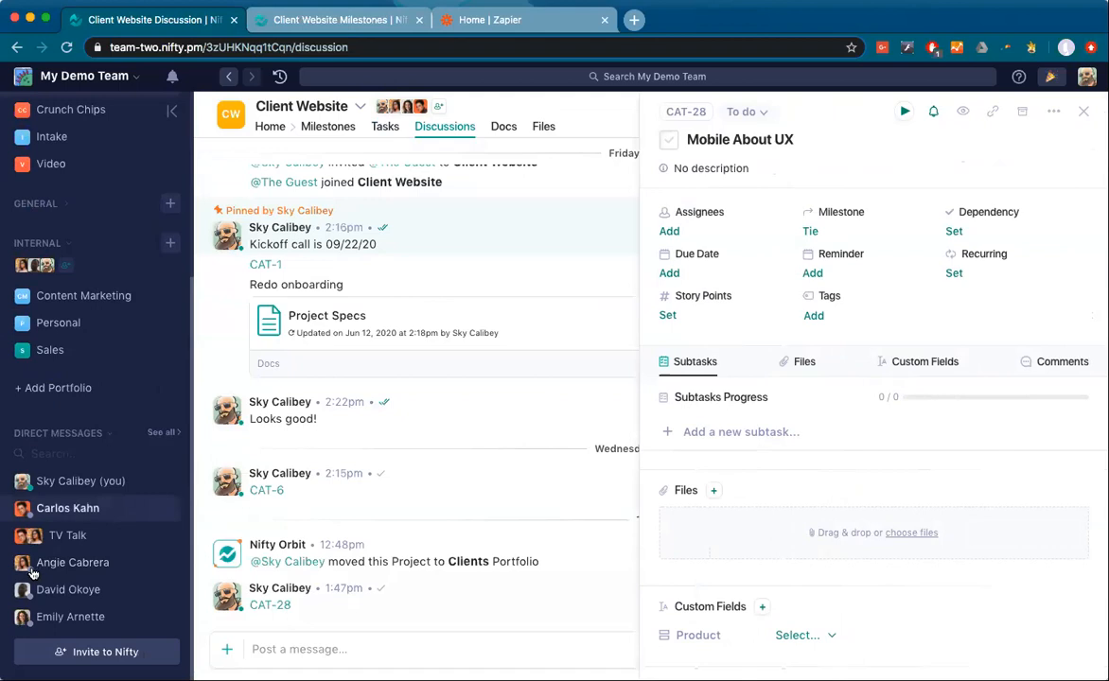
{"action": "left_click", "coordinate": [1083, 111]}
{"action": "left_click", "coordinate": [81, 562]}
{"action": "left_click", "coordinate": [70, 508]}
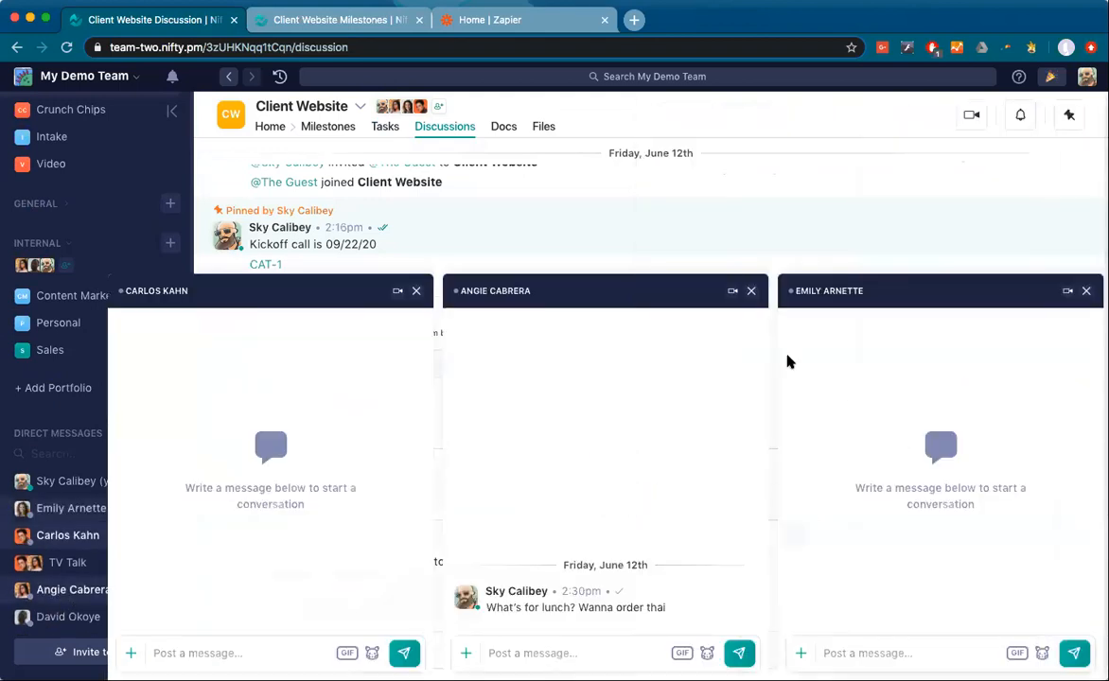
{"action": "type", "text": "CAT-28 Looks great!"}
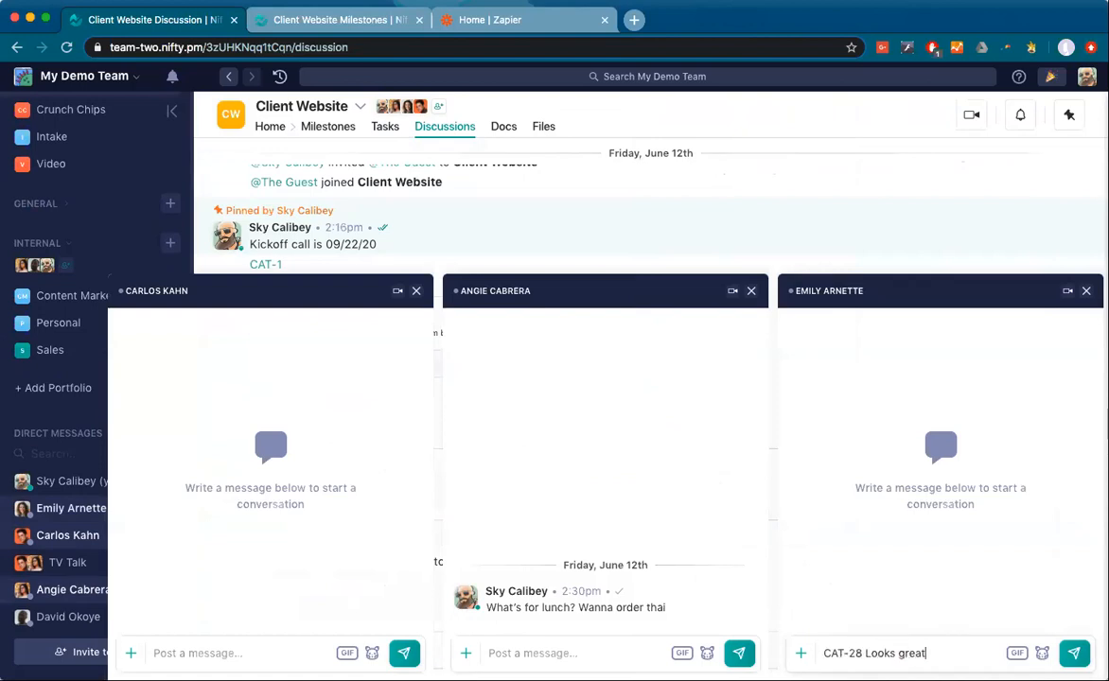
{"action": "key", "text": "Return"}
View the task linked in the message, then close it and all three chat windows
{"action": "left_click", "coordinate": [841, 607]}
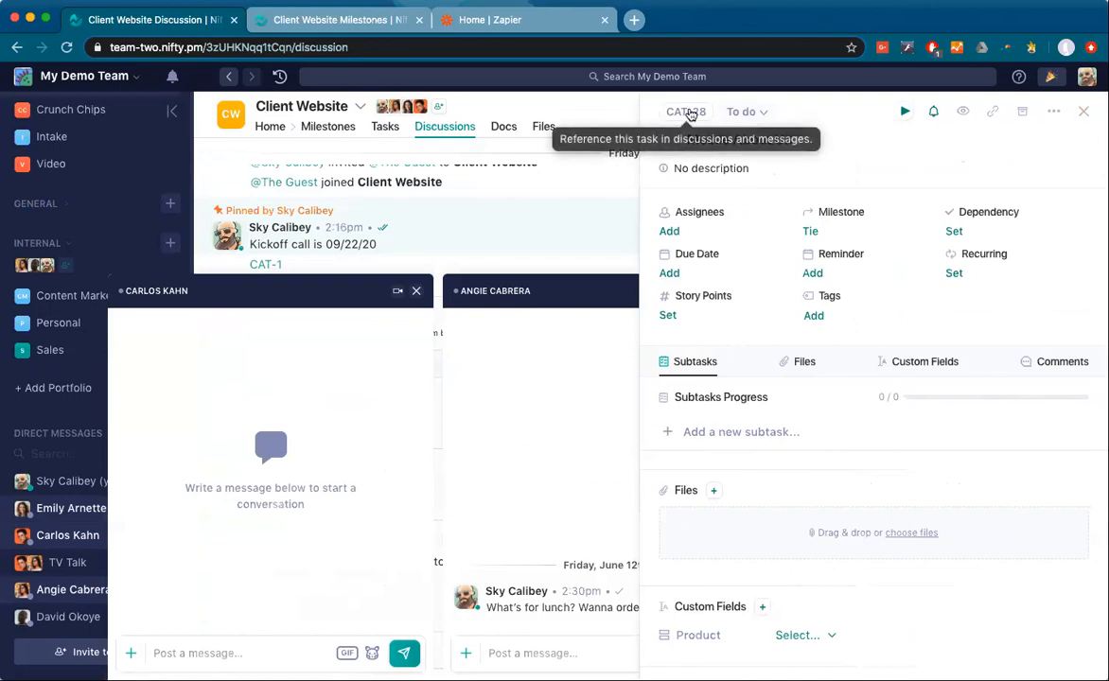
{"action": "key", "text": "Escape"}
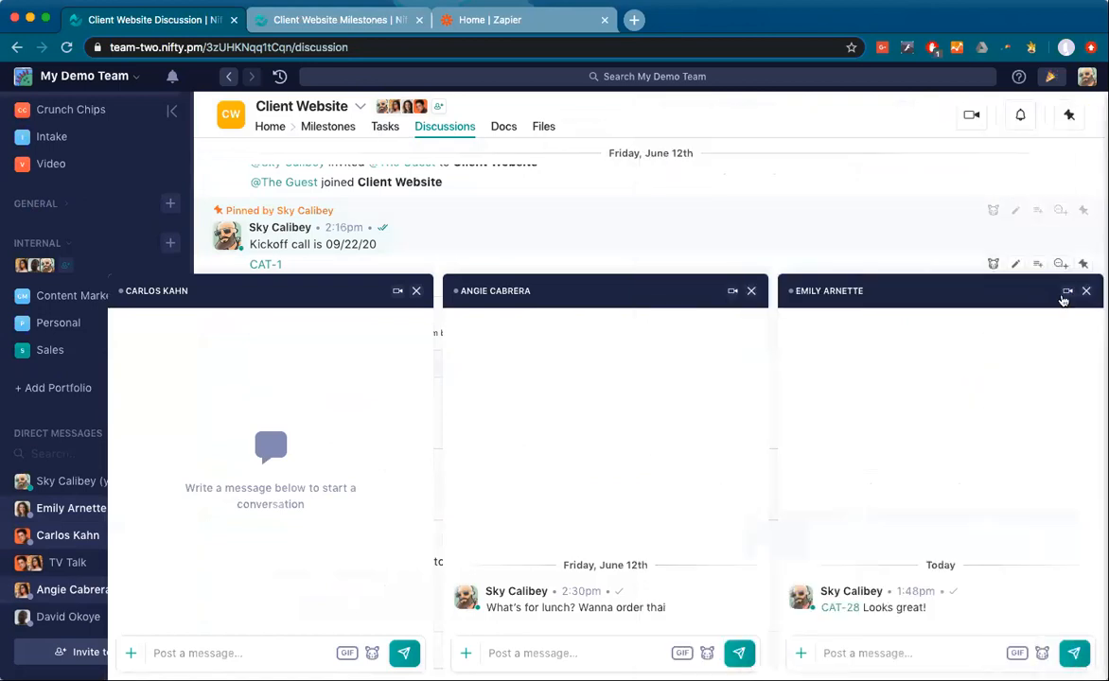
{"action": "left_click", "coordinate": [1084, 293]}
{"action": "left_click", "coordinate": [1086, 292]}
{"action": "left_click", "coordinate": [1085, 293]}
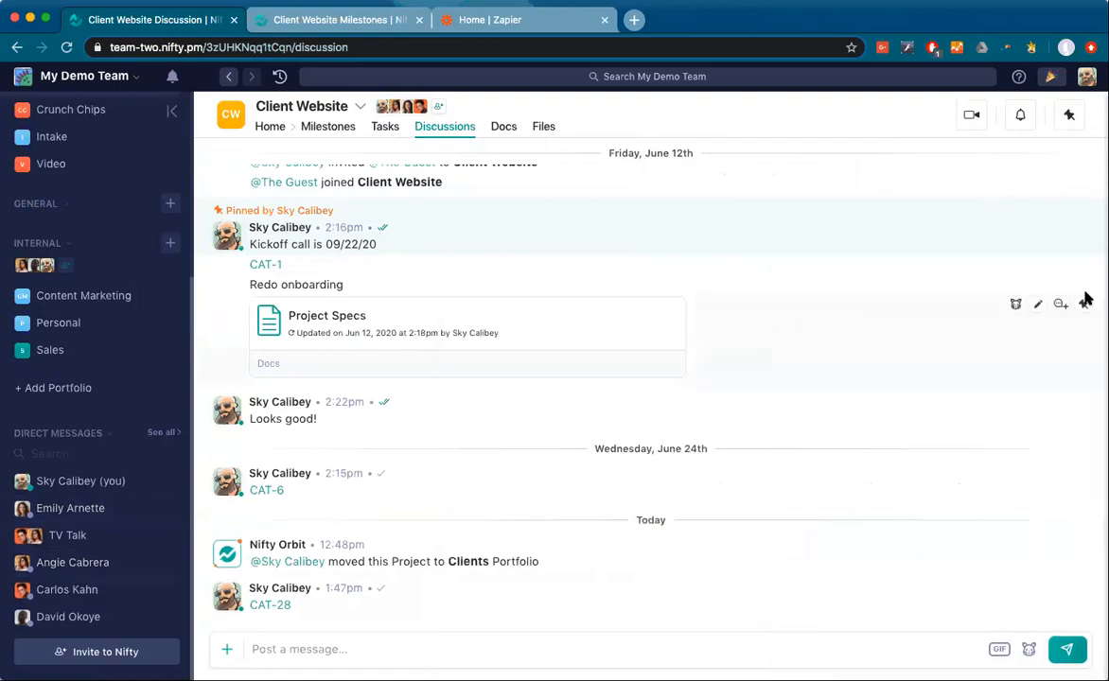
Track time on the Home Screen UI task and stop the timer at 00:00:25
{"action": "left_click", "coordinate": [398, 135]}
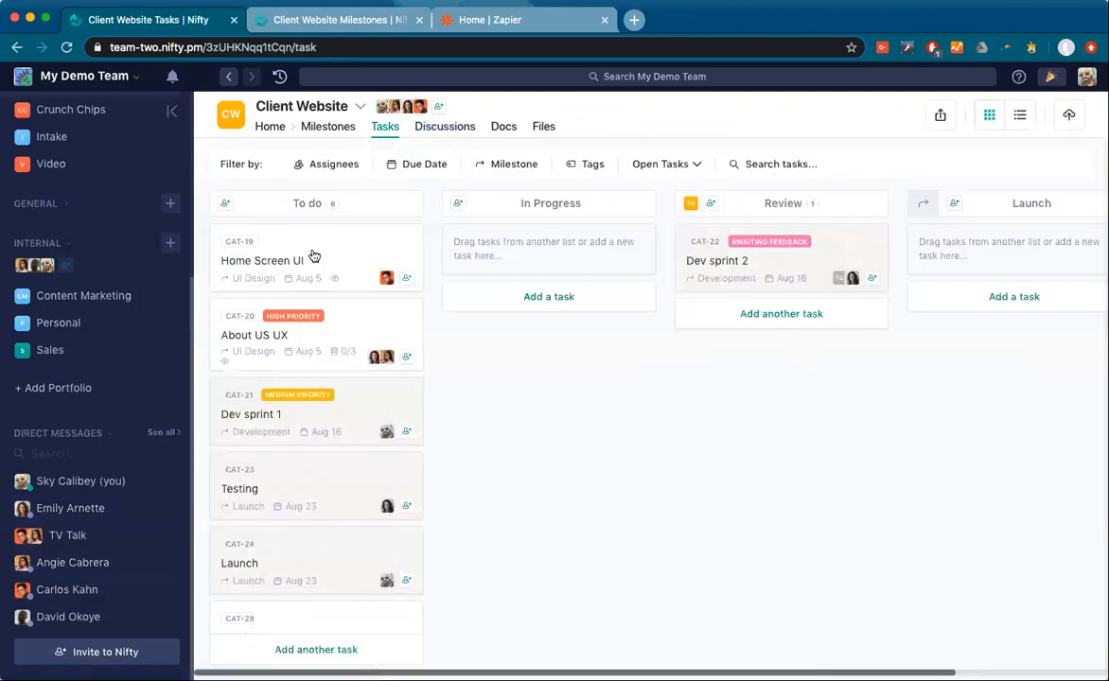
{"action": "left_click", "coordinate": [341, 273]}
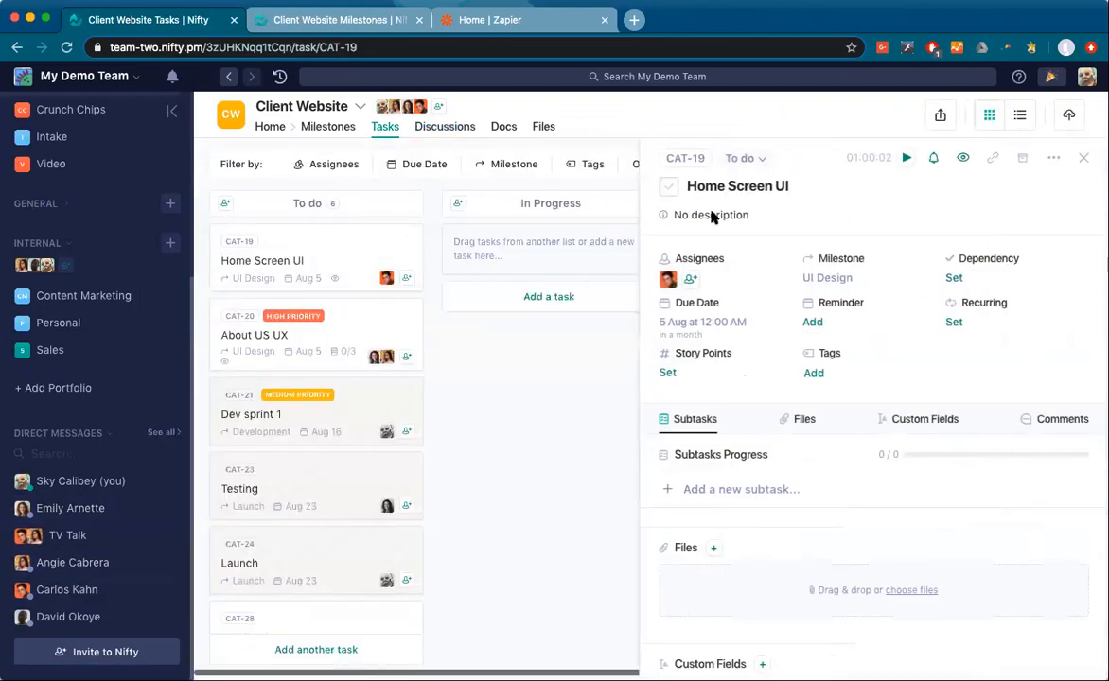
{"action": "left_click", "coordinate": [904, 161]}
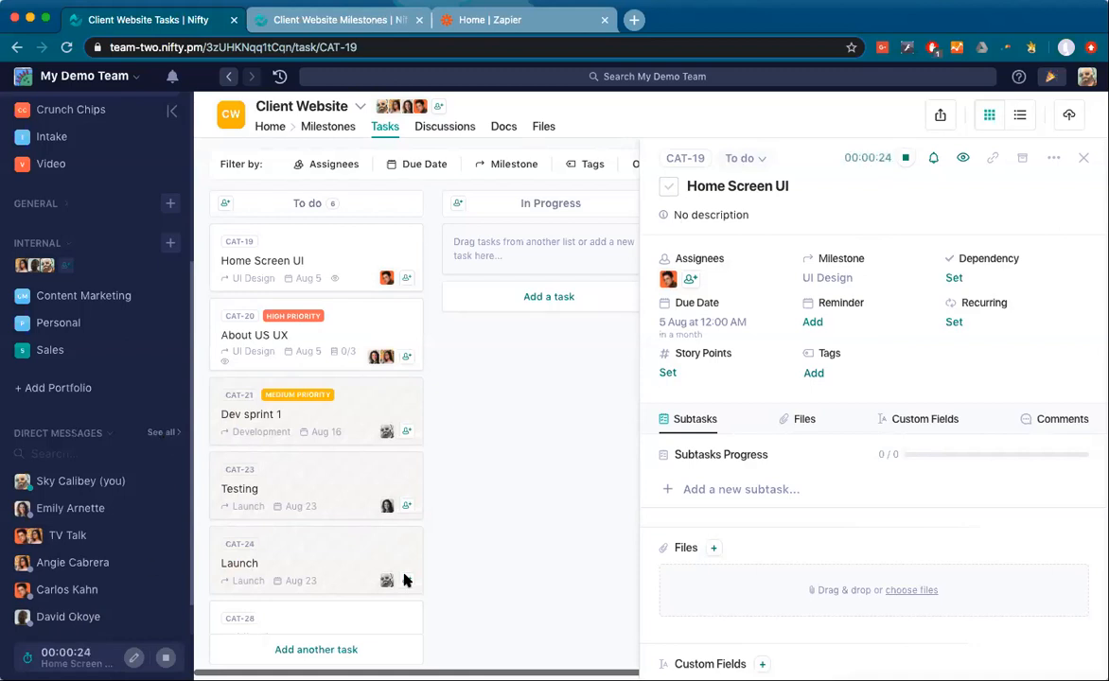
{"action": "left_click", "coordinate": [906, 158]}
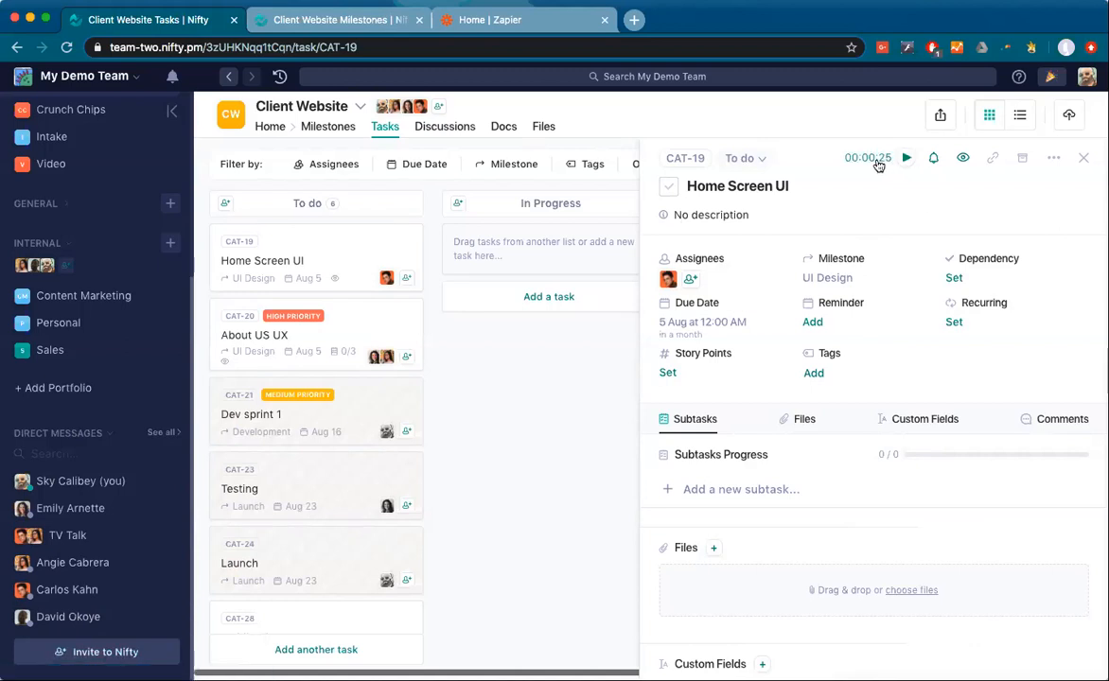
Review the Home Screen UI time log and its Assignees filter, then go to the project home
{"action": "left_click", "coordinate": [868, 158]}
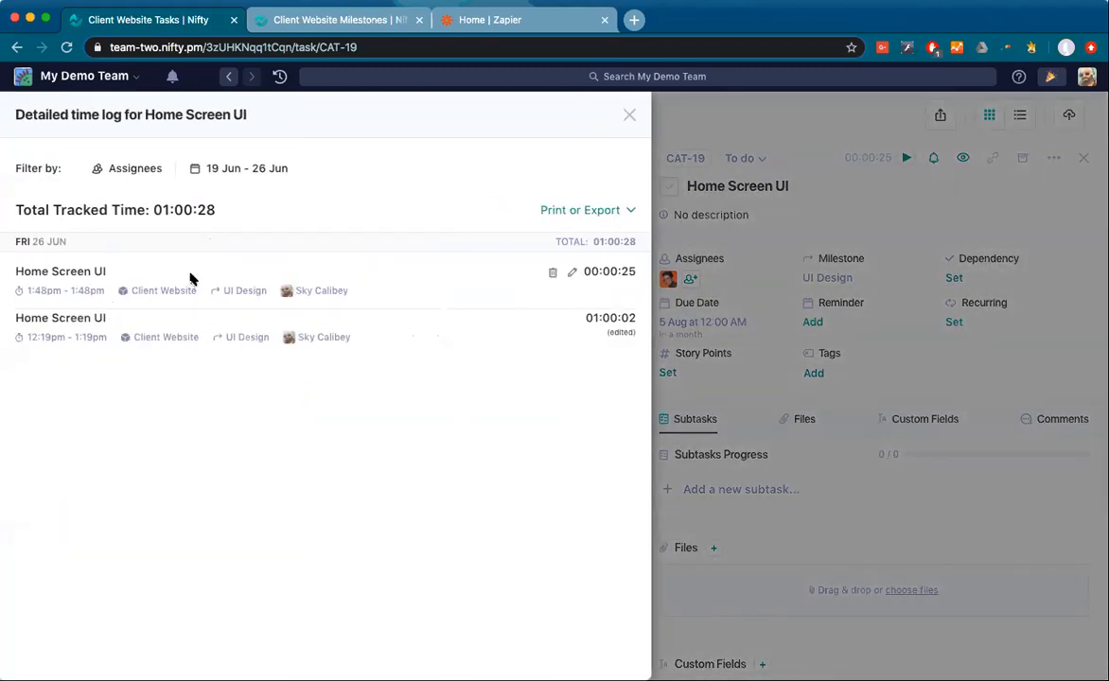
{"action": "left_click", "coordinate": [138, 170]}
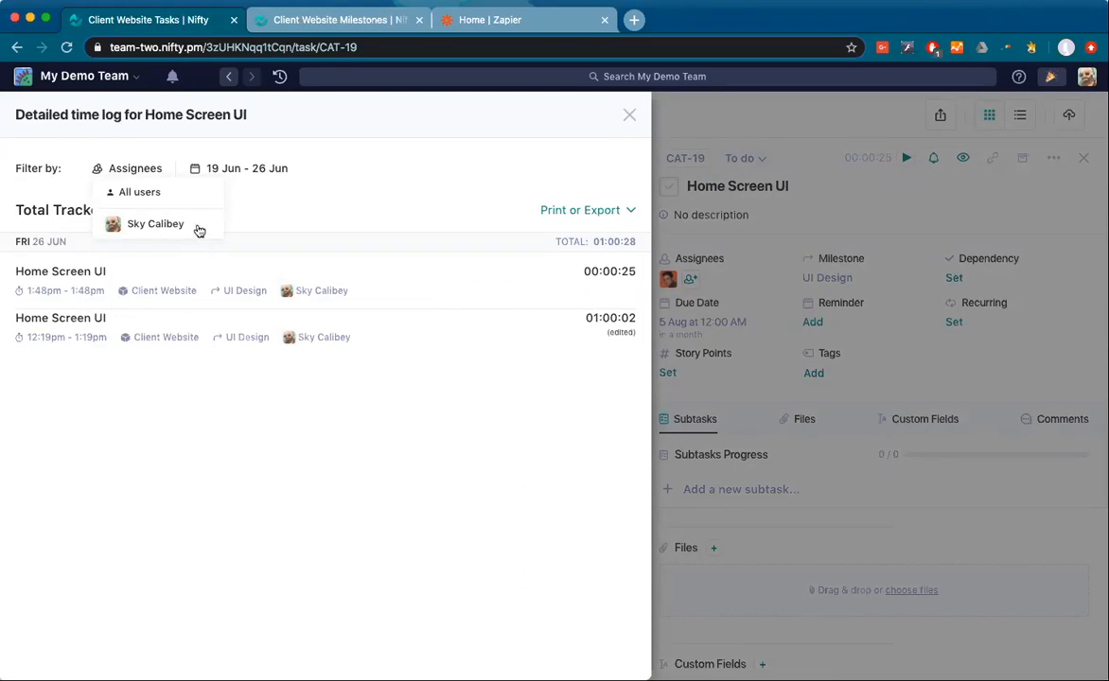
{"action": "left_click", "coordinate": [630, 114]}
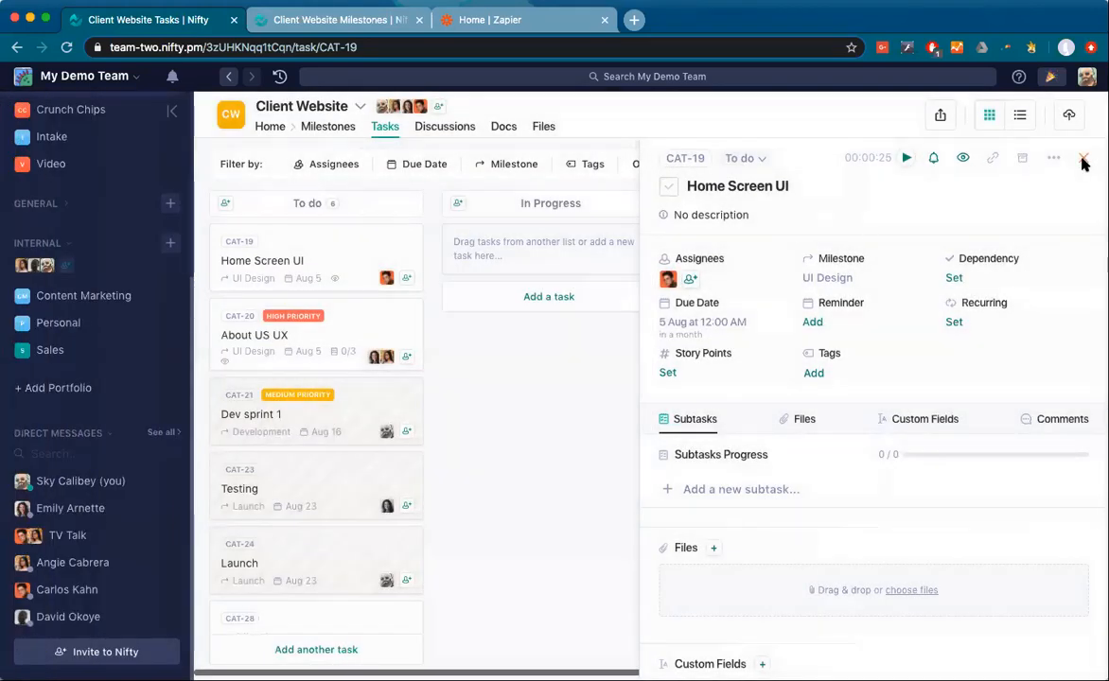
{"action": "key", "text": "Escape"}
{"action": "left_click", "coordinate": [269, 128]}
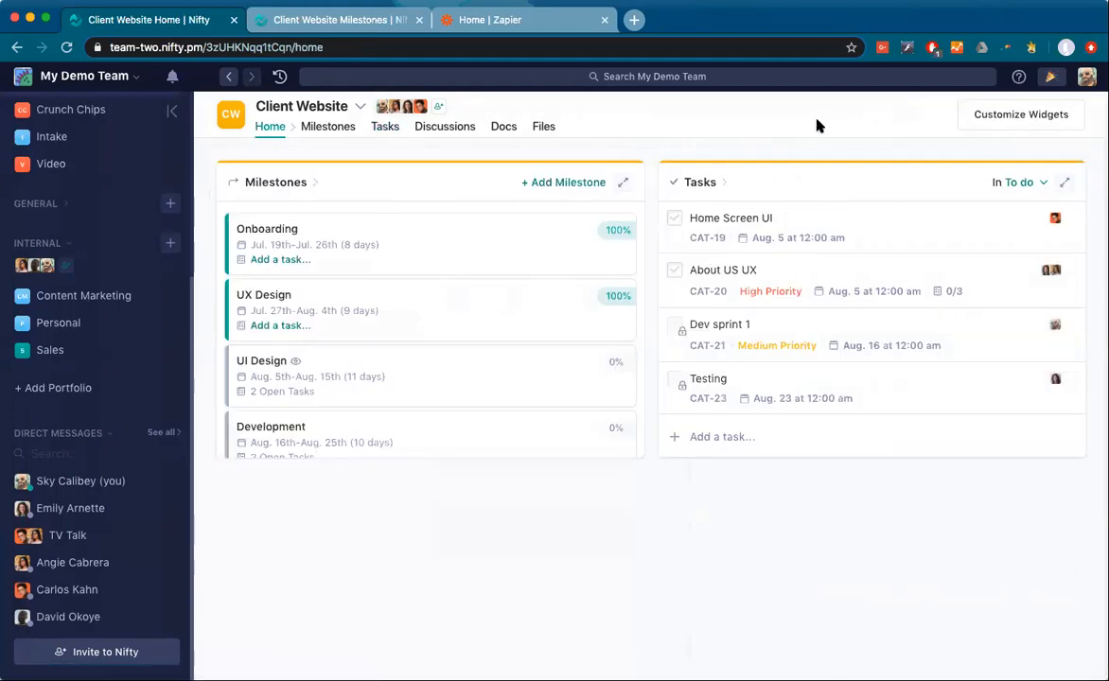
Add the Time Tracking widget to the Client Website home dashboard
{"action": "left_click", "coordinate": [1003, 113]}
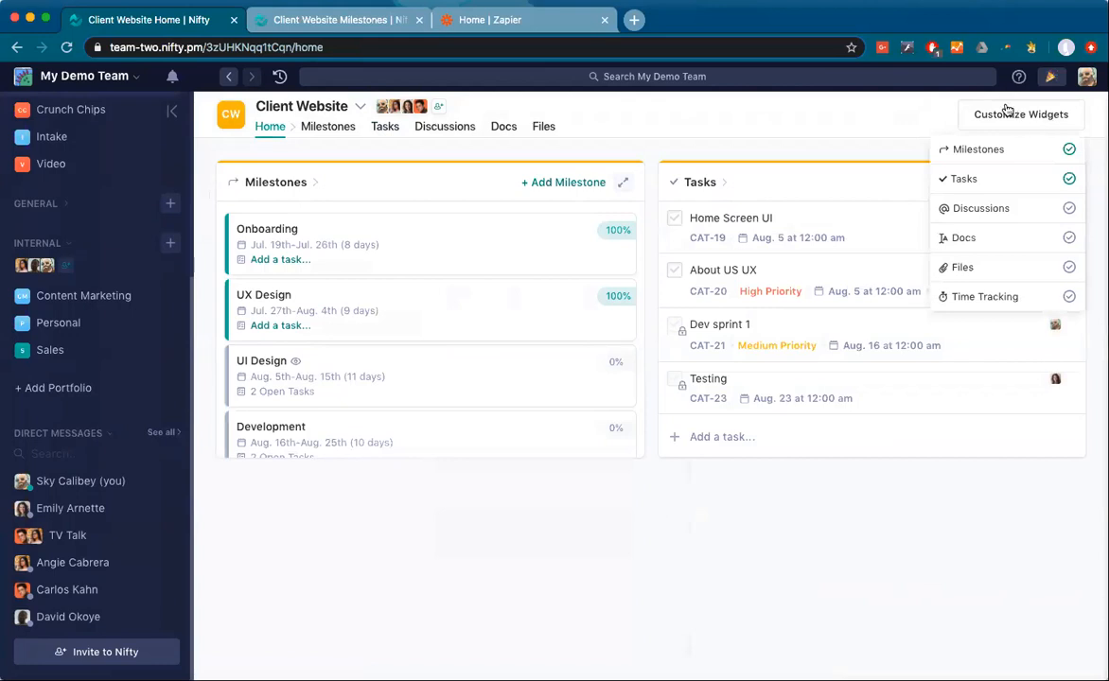
{"action": "left_click", "coordinate": [954, 292]}
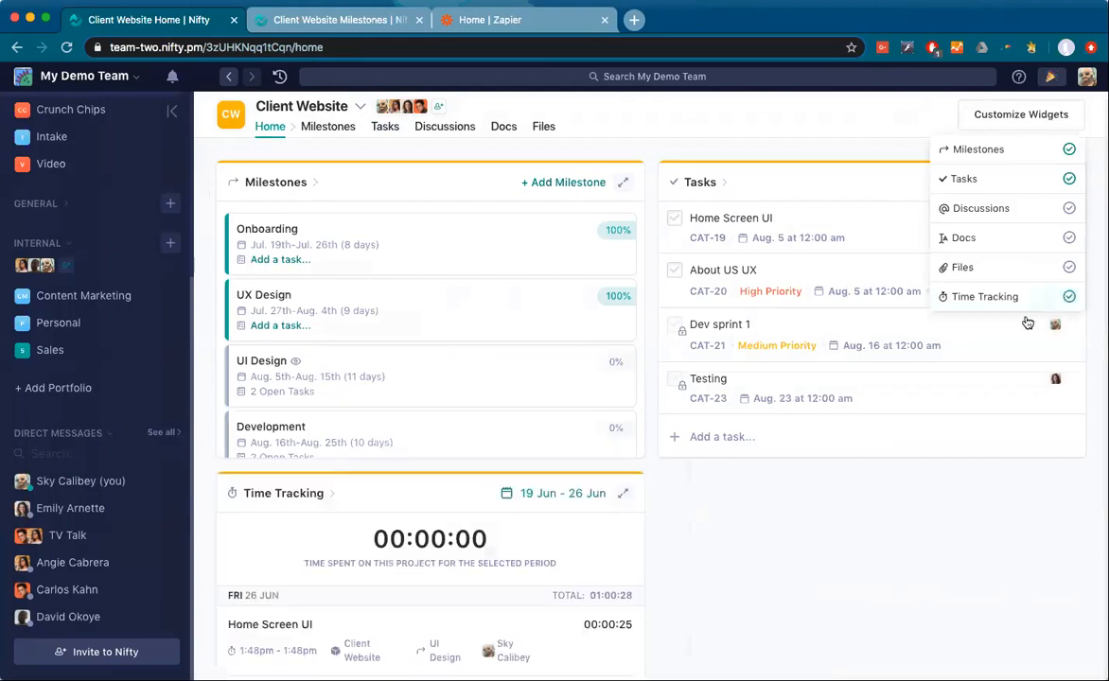
{"action": "left_click", "coordinate": [743, 535]}
{"action": "scroll", "coordinate": [447, 595], "scroll_direction": "down", "scroll_amount": 2}
{"action": "scroll", "coordinate": [421, 503], "scroll_direction": "down", "scroll_amount": 1}
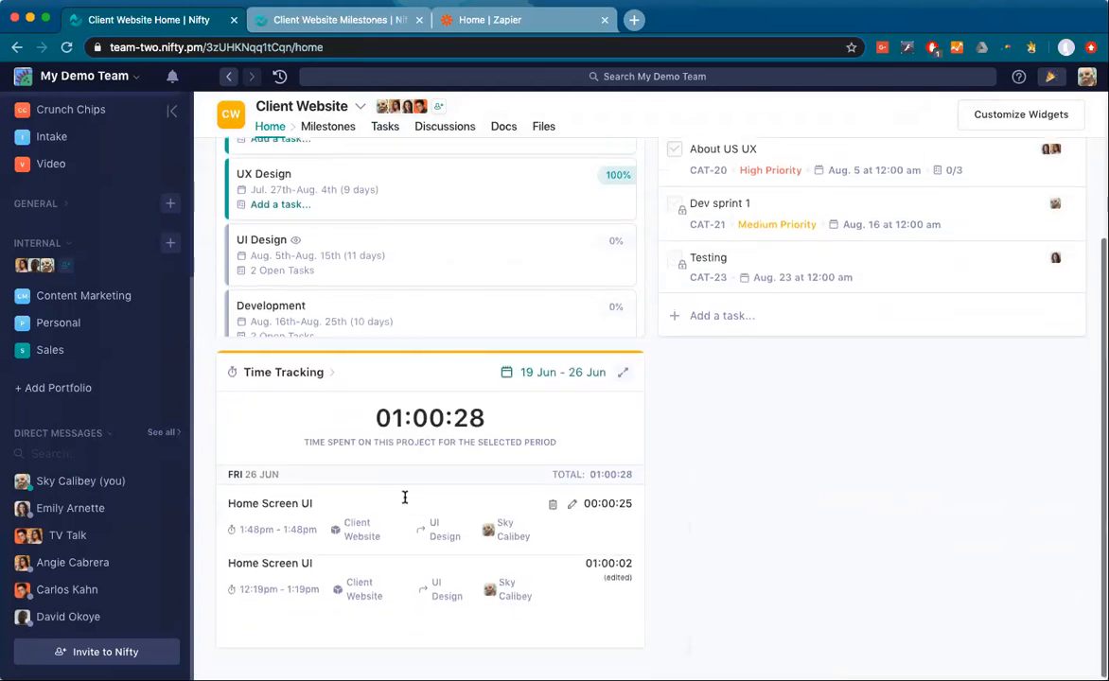
Start the timer on the About US UX task
{"action": "left_click", "coordinate": [383, 127]}
{"action": "left_click", "coordinate": [802, 268]}
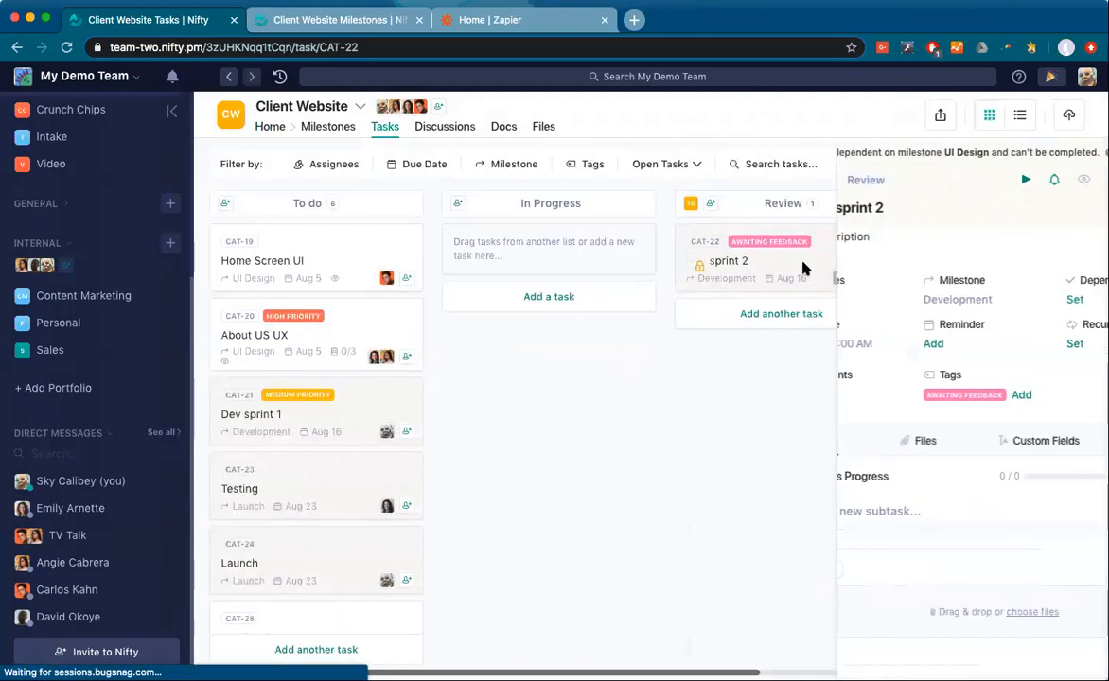
{"action": "left_click", "coordinate": [1080, 180]}
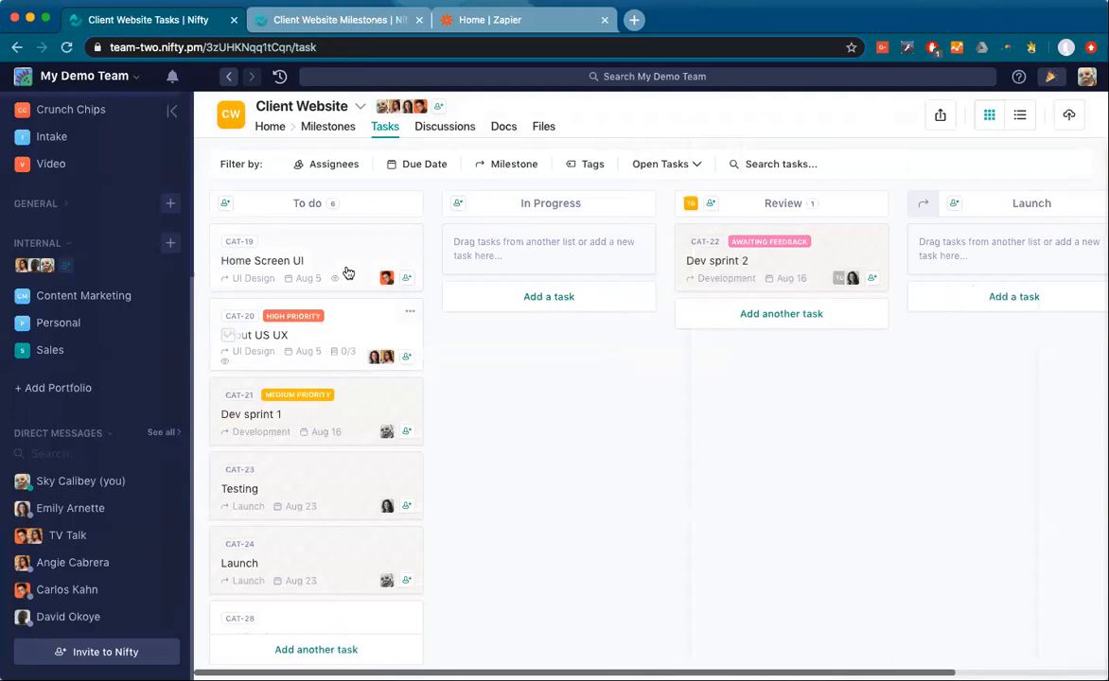
{"action": "left_click", "coordinate": [347, 337]}
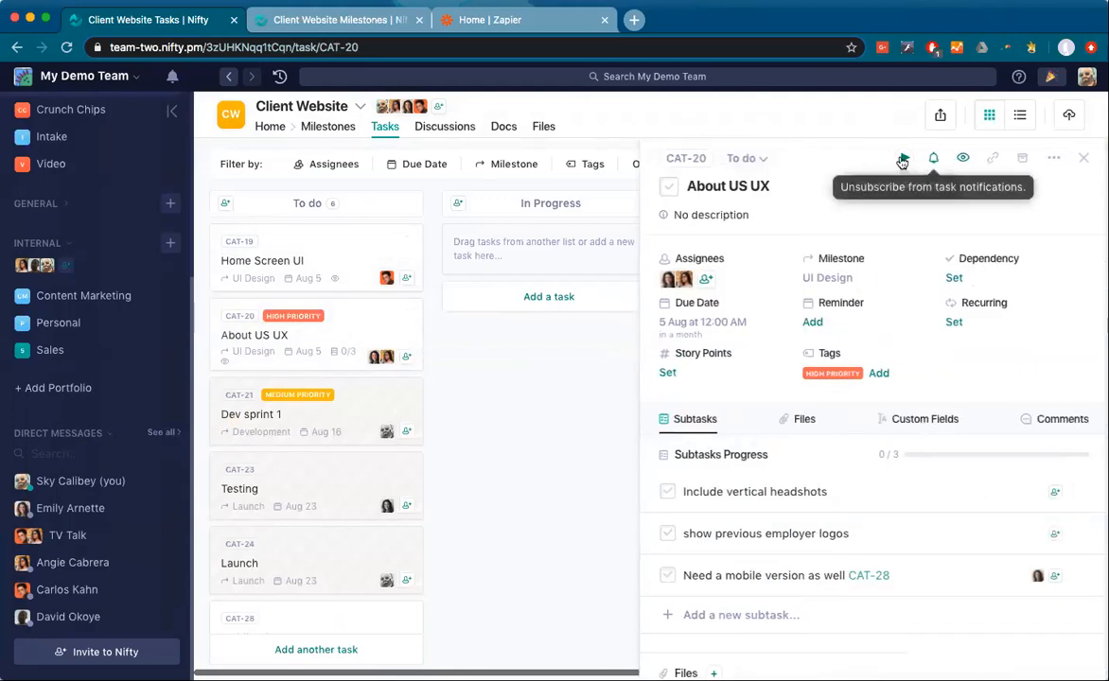
{"action": "left_click", "coordinate": [904, 159]}
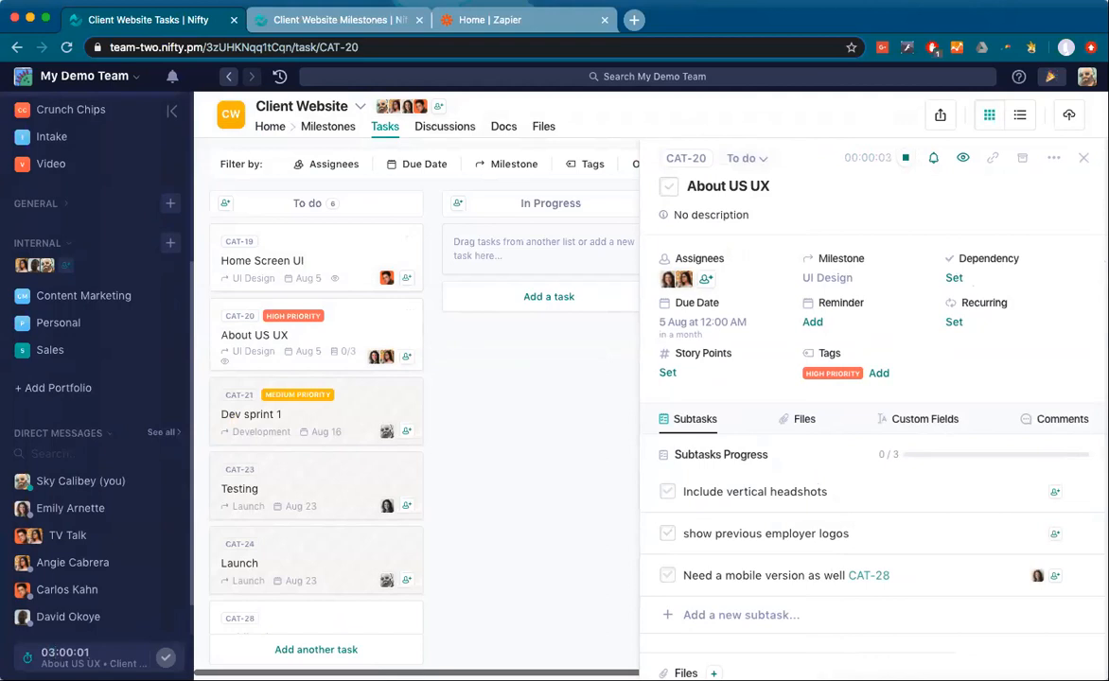
{"action": "left_click", "coordinate": [1084, 158]}
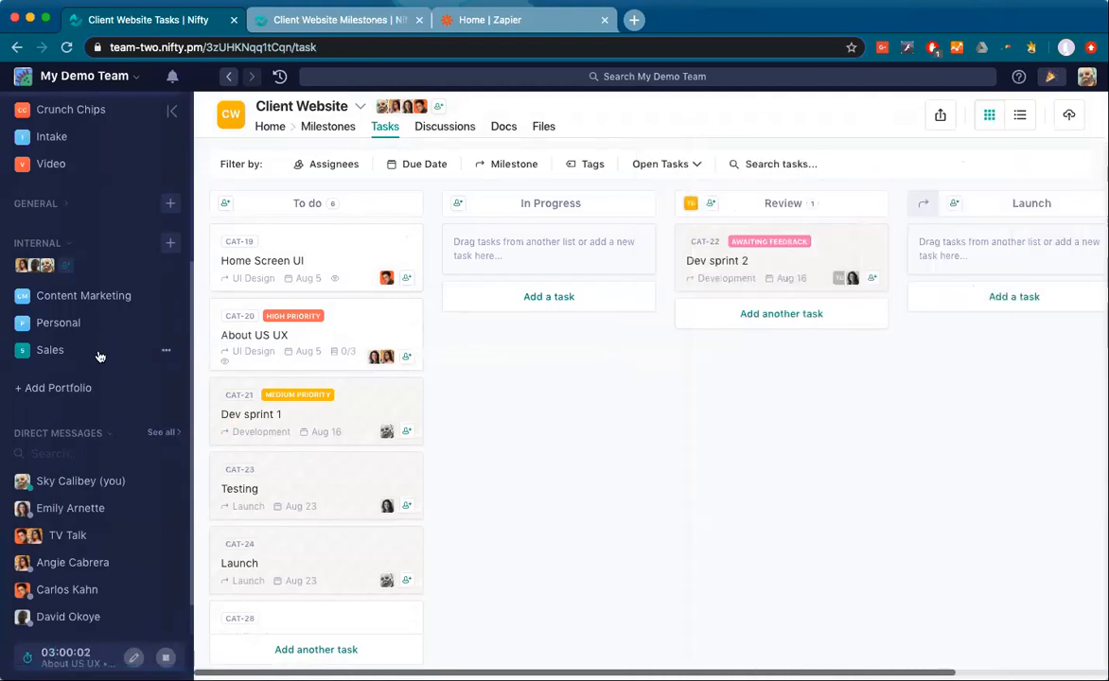
Stop the About US UX timer from the home widget, bringing the total to 04:00:36
{"action": "left_click", "coordinate": [270, 126]}
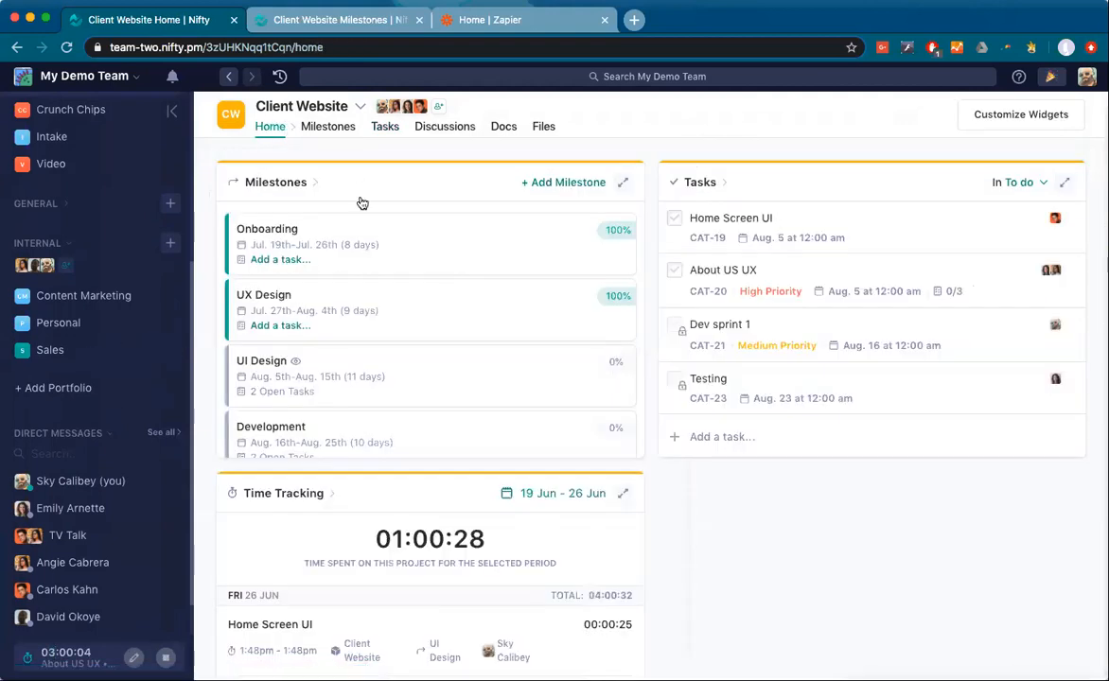
{"action": "scroll", "coordinate": [470, 421], "scroll_direction": "down", "scroll_amount": 3}
{"action": "scroll", "coordinate": [577, 521], "scroll_direction": "down", "scroll_amount": 2}
{"action": "scroll", "coordinate": [755, 587], "scroll_direction": "down", "scroll_amount": 3}
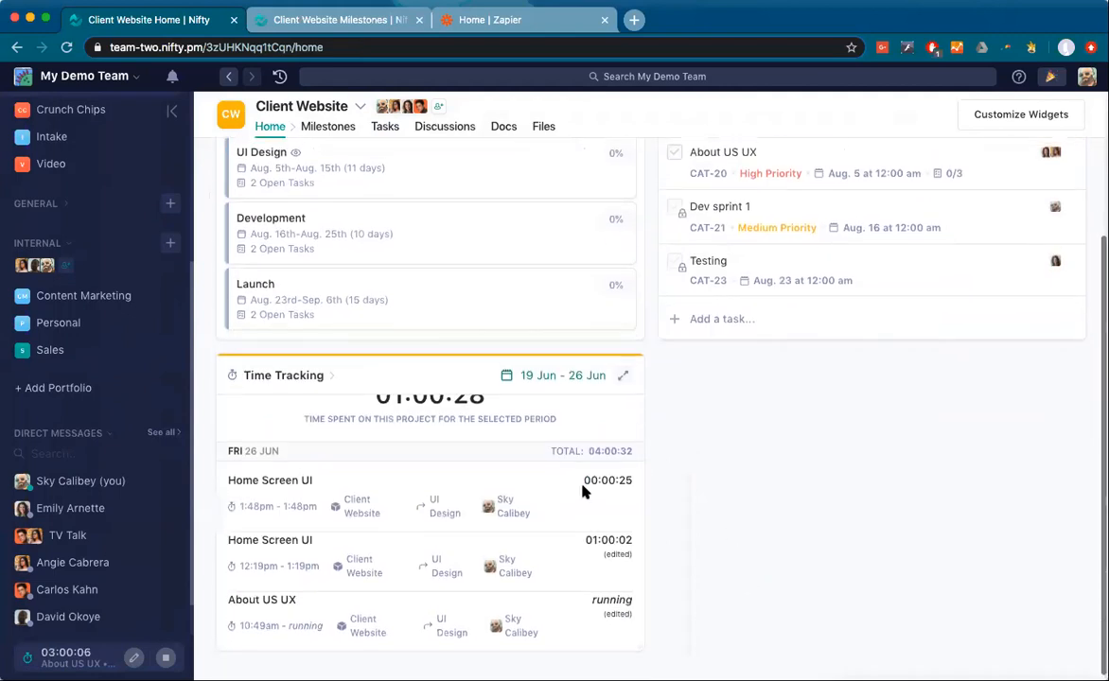
{"action": "left_click", "coordinate": [167, 657]}
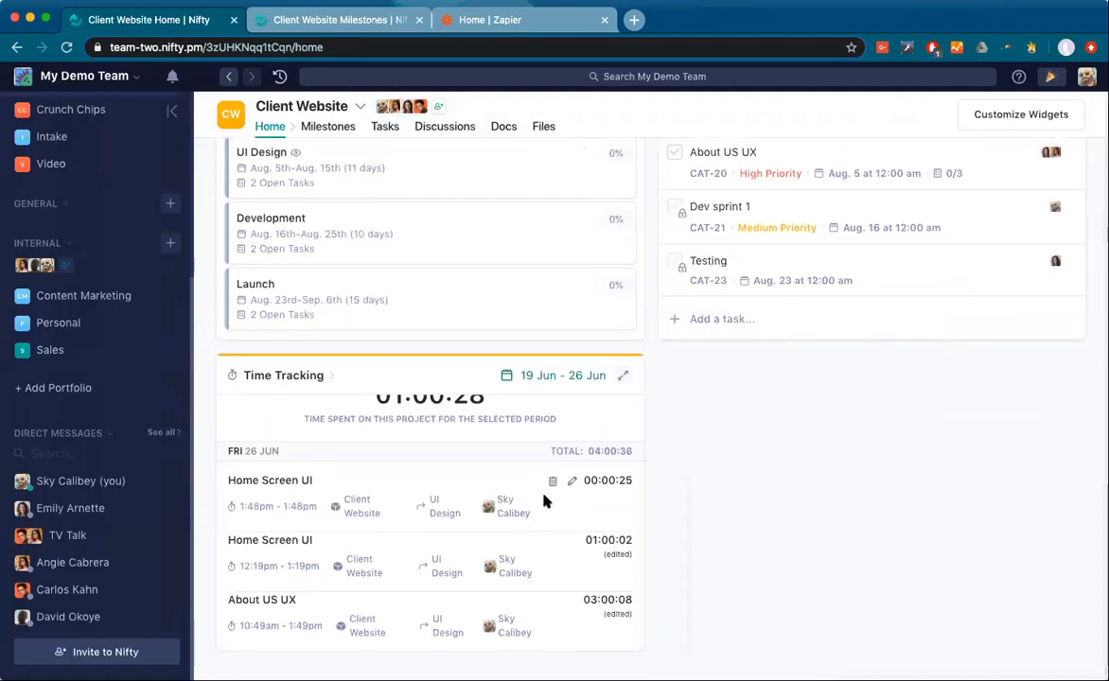
{"action": "scroll", "coordinate": [544, 501], "scroll_direction": "up", "scroll_amount": 2}
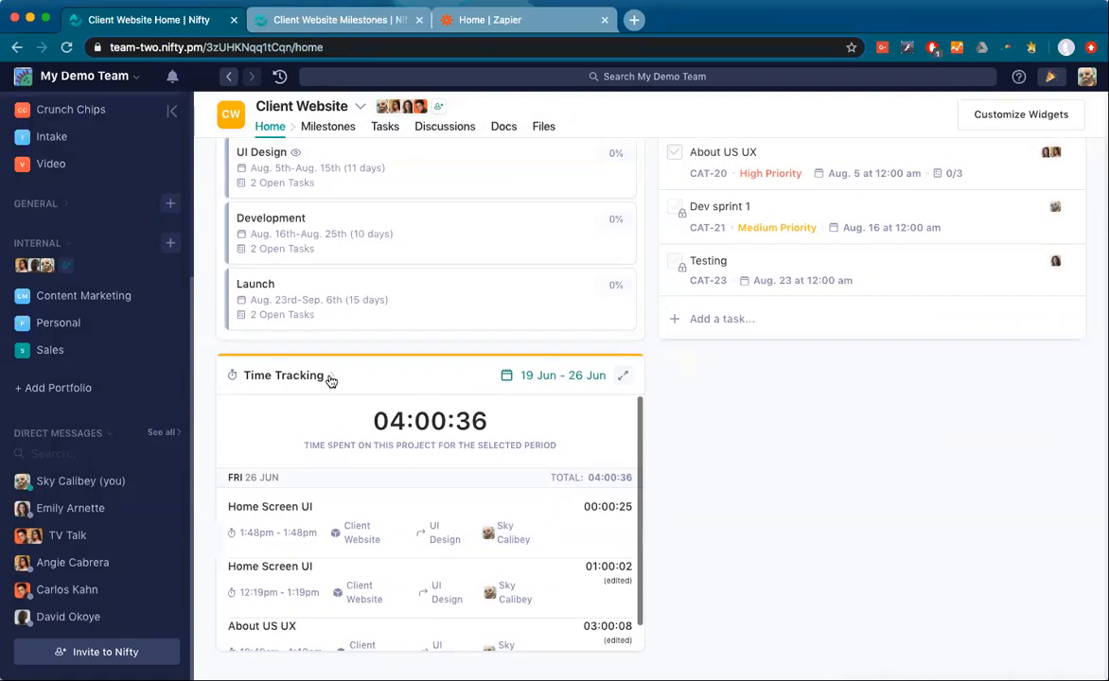
{"action": "scroll", "coordinate": [52, 445], "scroll_direction": "up", "scroll_amount": 5}
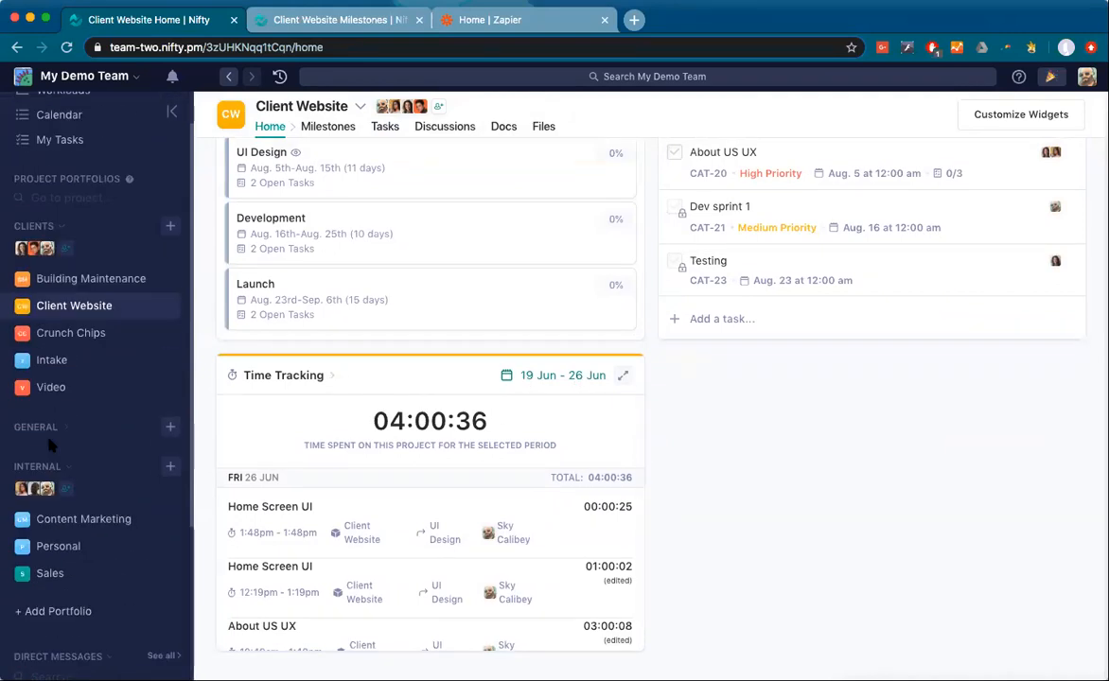
{"action": "scroll", "coordinate": [52, 445], "scroll_direction": "up", "scroll_amount": 1}
{"action": "left_click", "coordinate": [165, 355]}
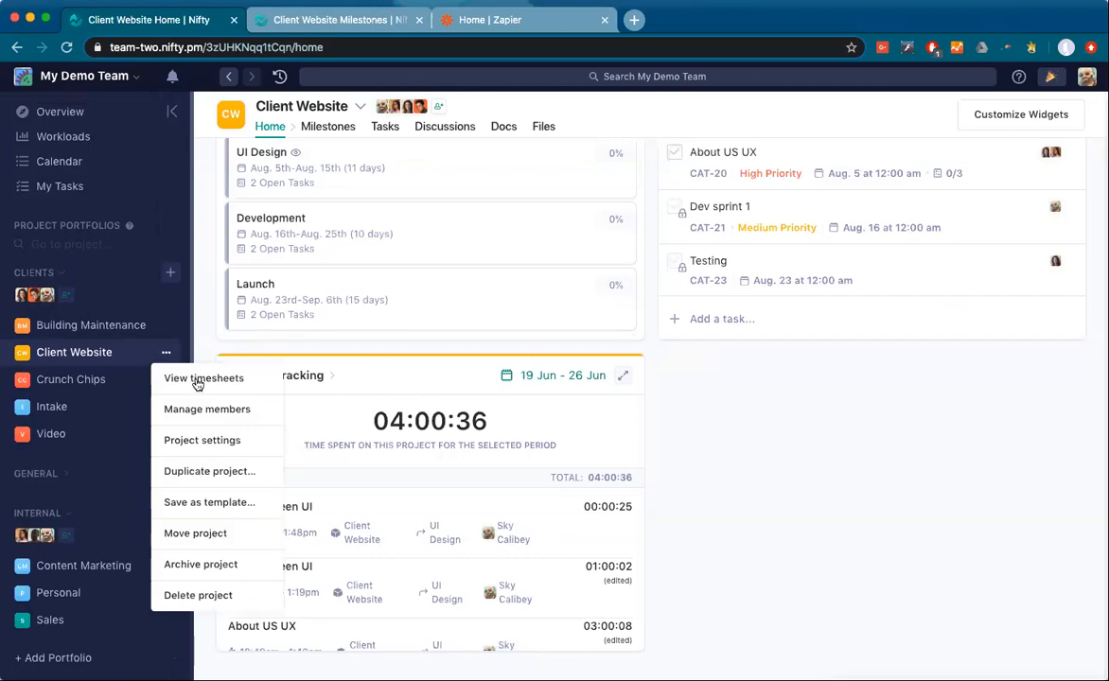
{"action": "left_click", "coordinate": [196, 383]}
{"action": "left_click", "coordinate": [253, 177]}
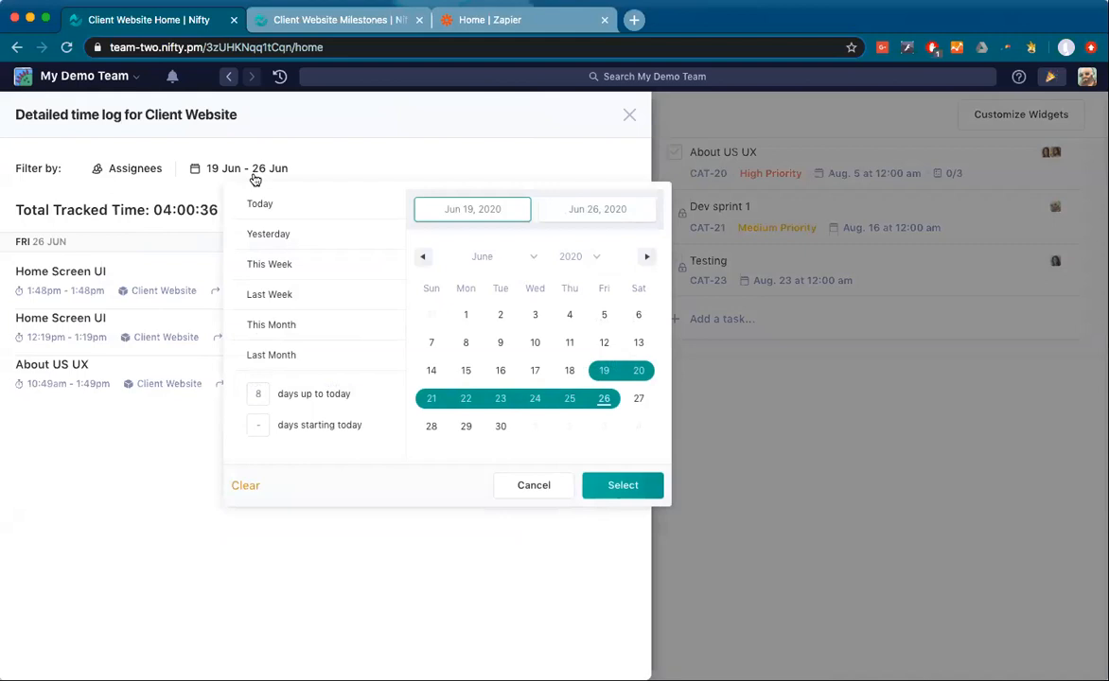
{"action": "left_click", "coordinate": [526, 484]}
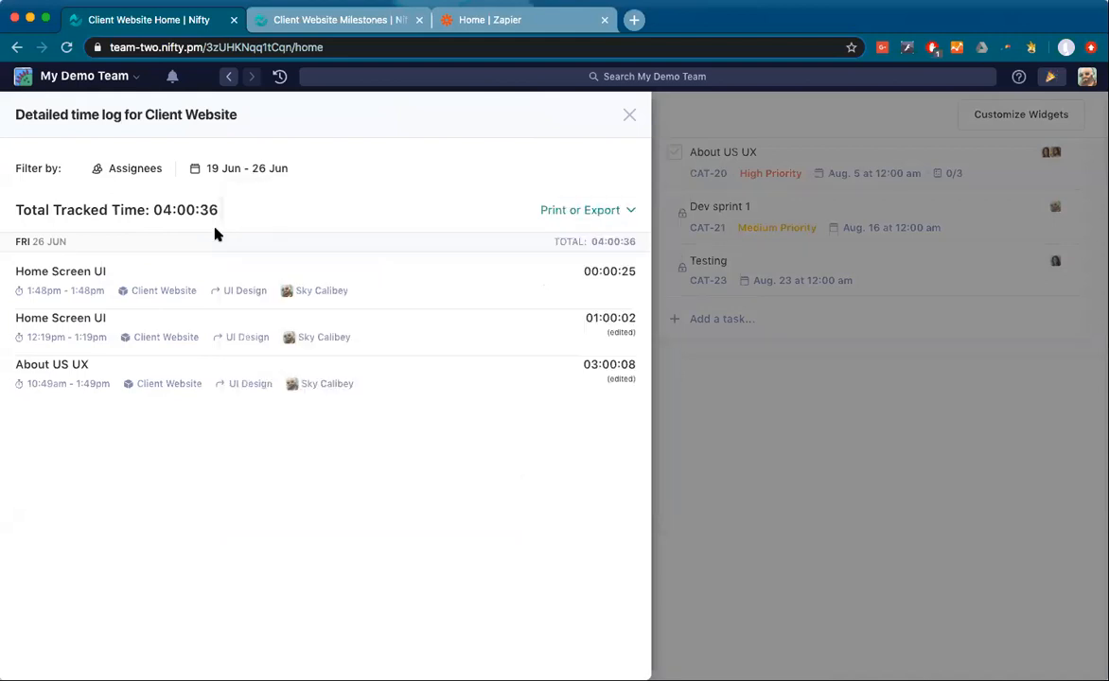
{"action": "left_click", "coordinate": [132, 176]}
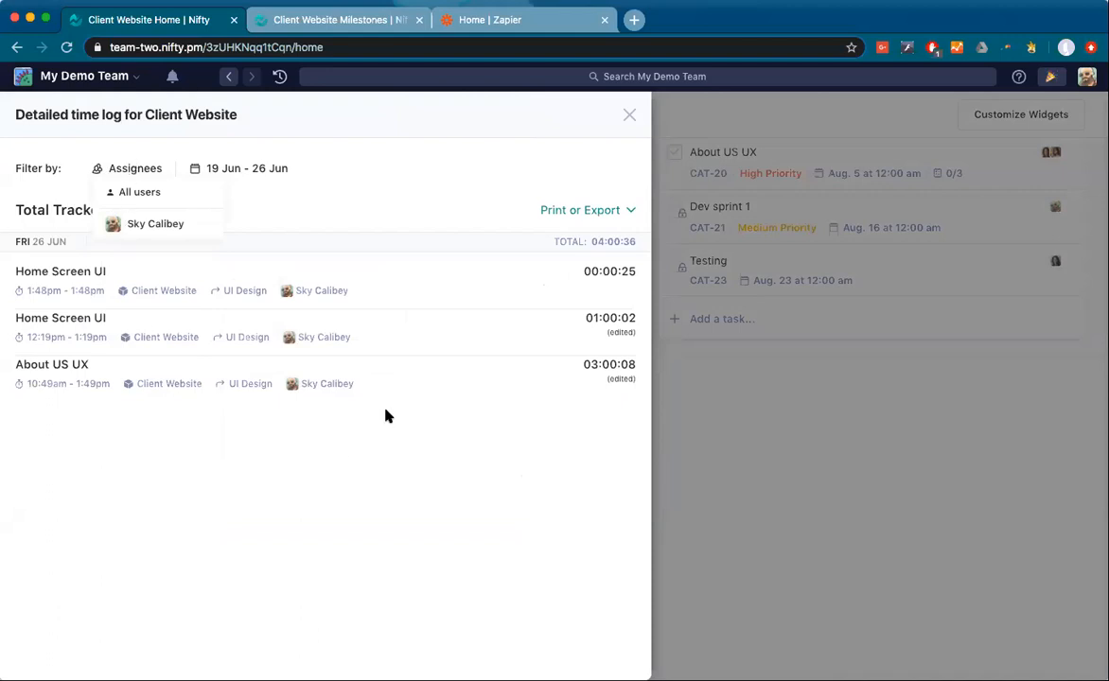
{"action": "left_click", "coordinate": [117, 175]}
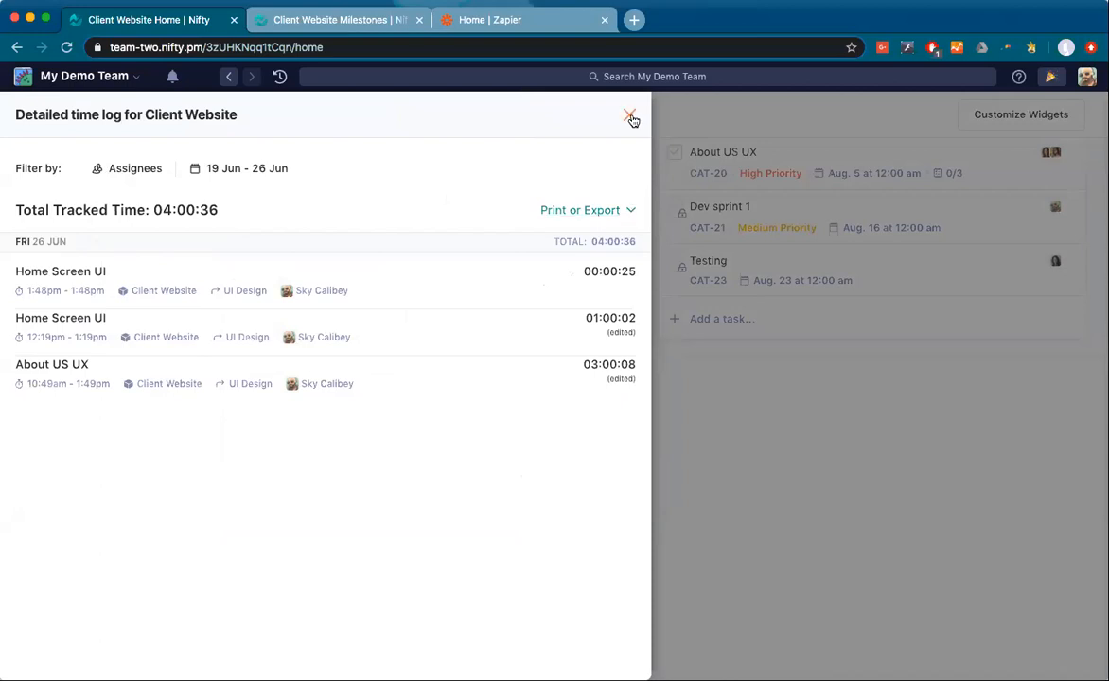
{"action": "left_click", "coordinate": [632, 118]}
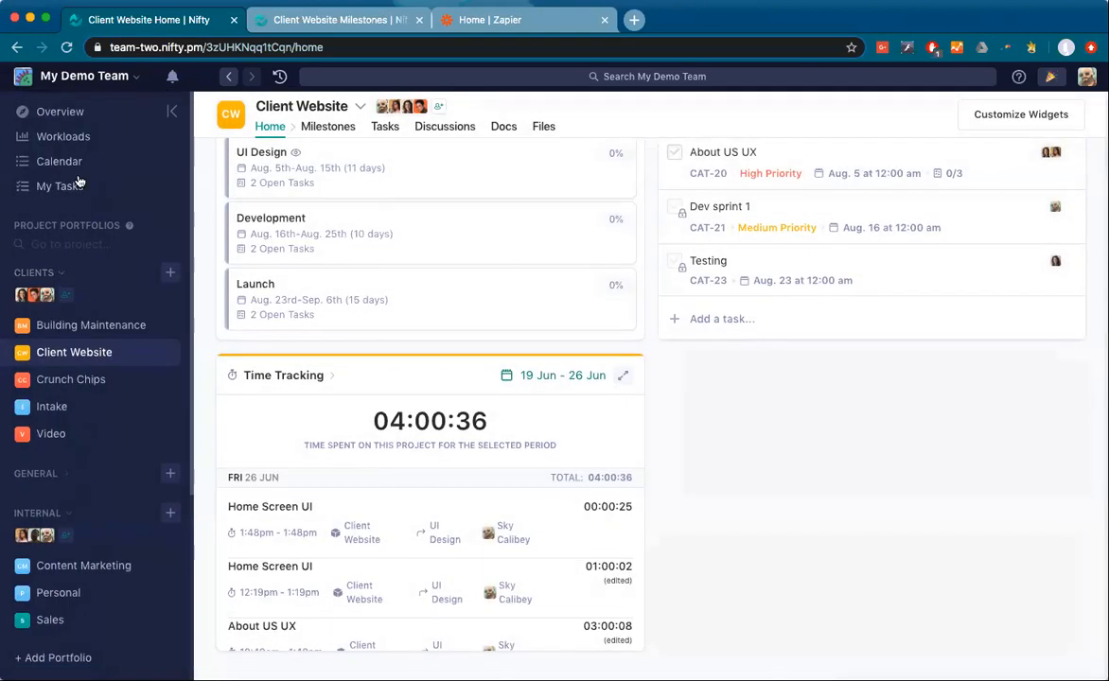
{"action": "left_click", "coordinate": [62, 187]}
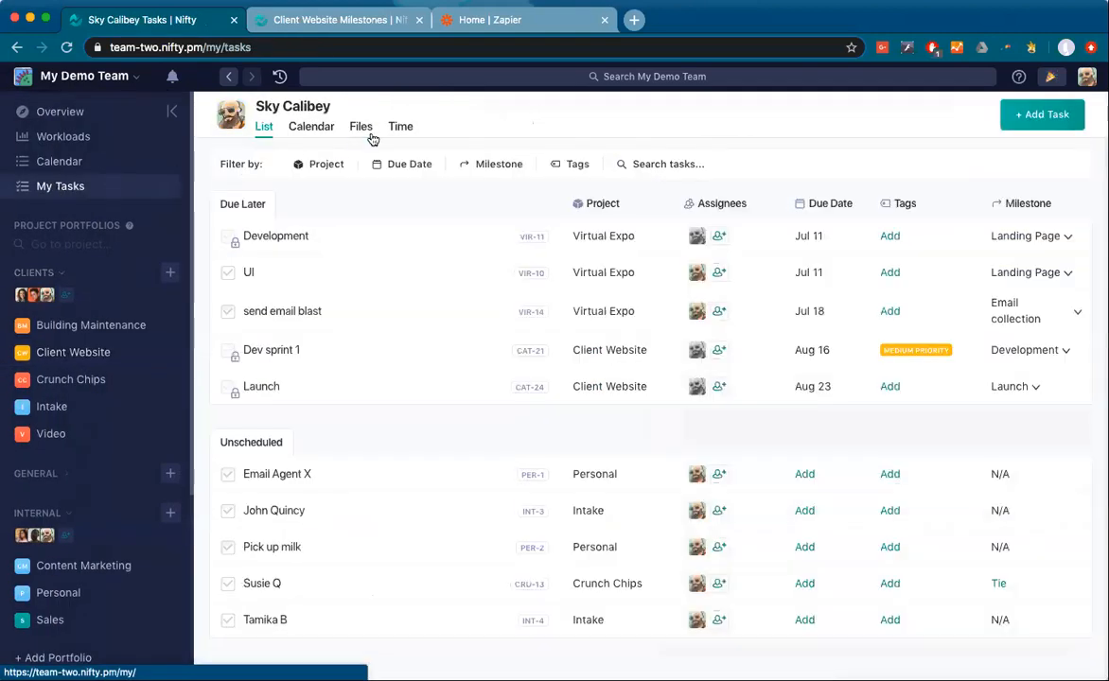
View the My Tasks time log showing 04:00:36 on Client Website, and check a teammate's tracked time
{"action": "left_click", "coordinate": [400, 129]}
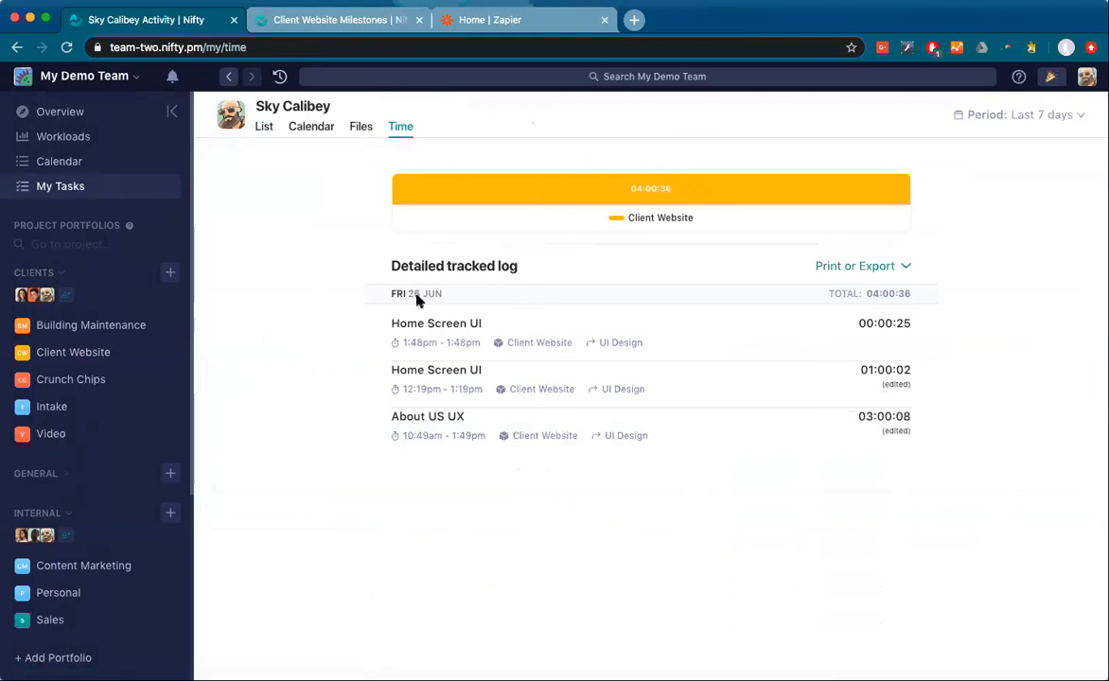
{"action": "mouse_move", "coordinate": [33, 294]}
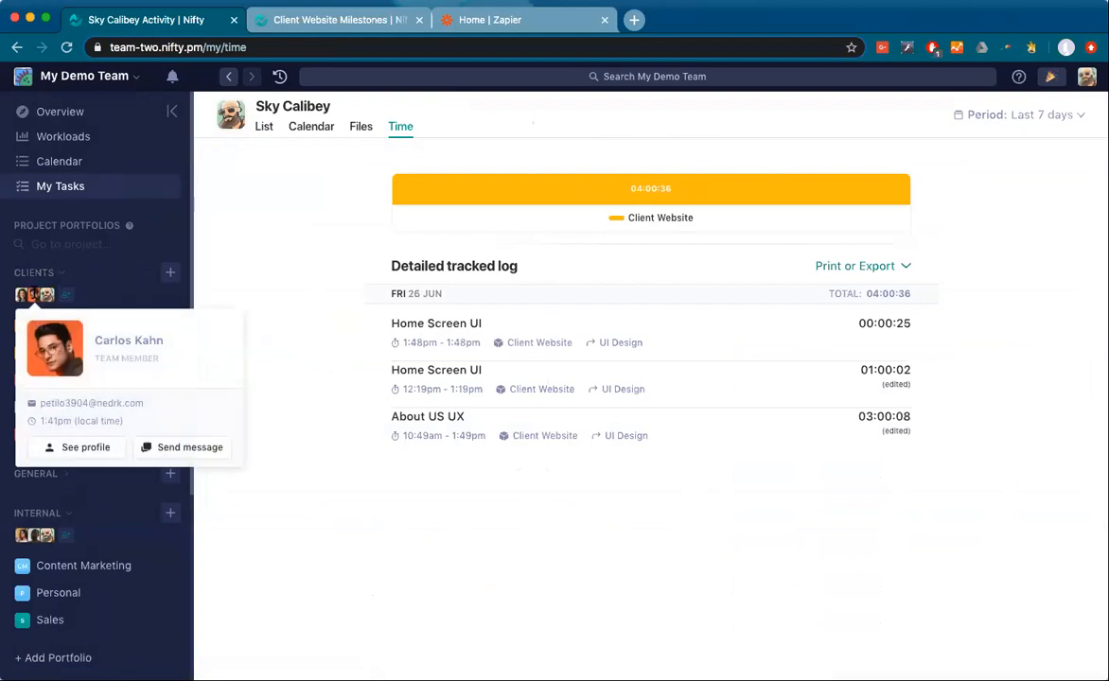
{"action": "left_click", "coordinate": [98, 451]}
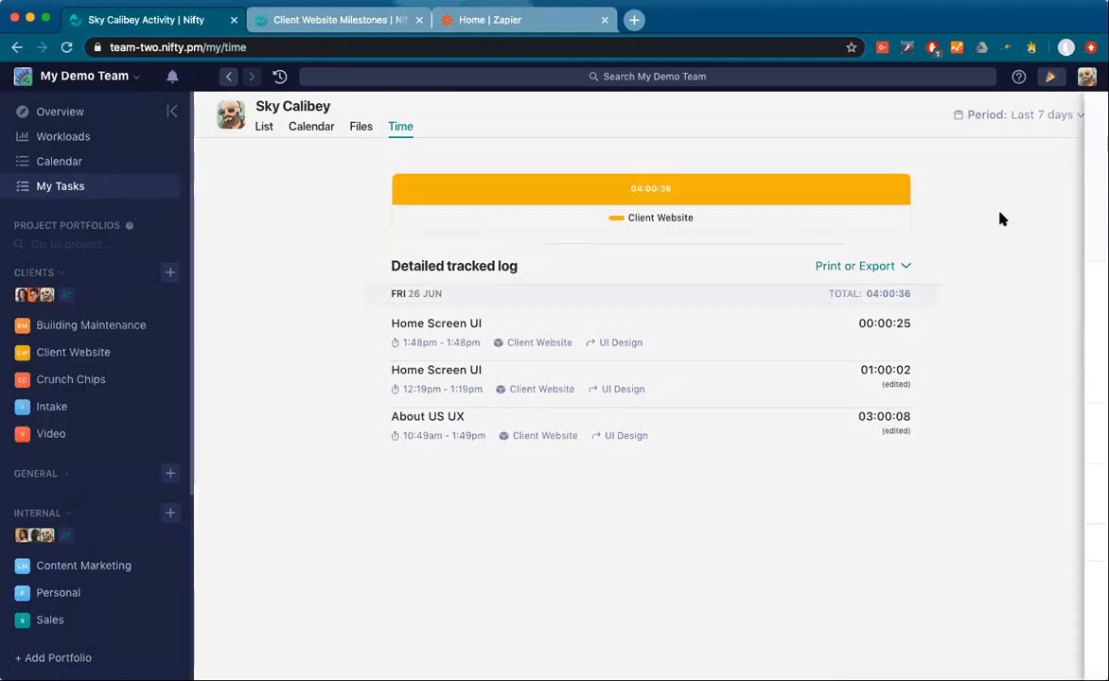
{"action": "left_click", "coordinate": [784, 233]}
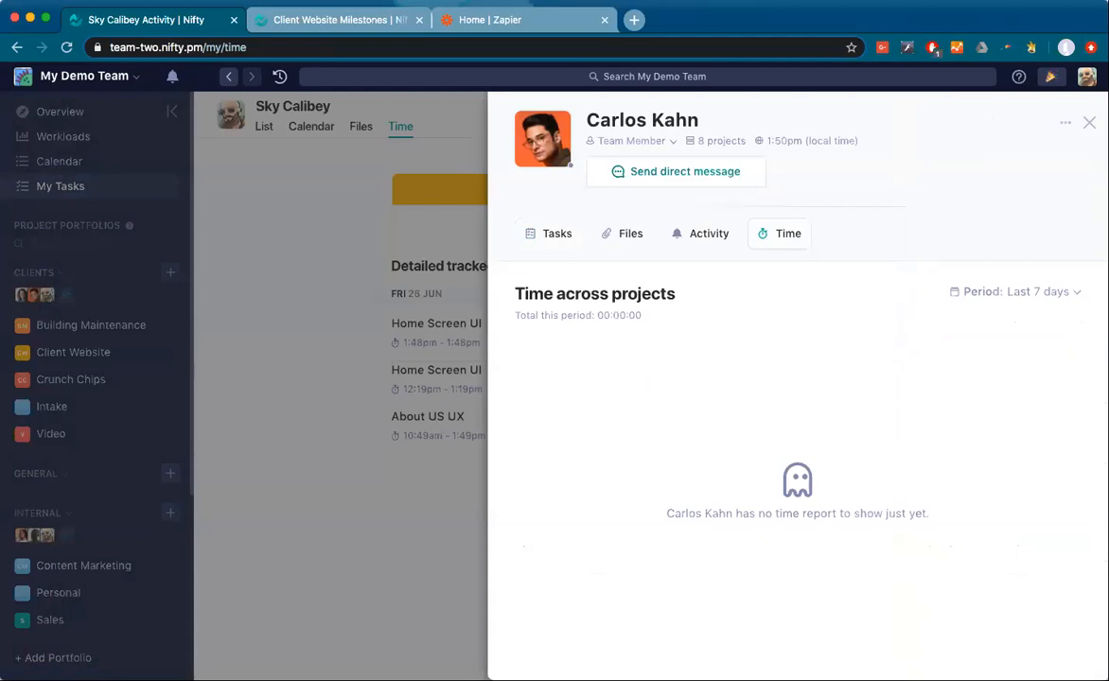
{"action": "left_click", "coordinate": [1089, 123]}
{"action": "left_click", "coordinate": [171, 111]}
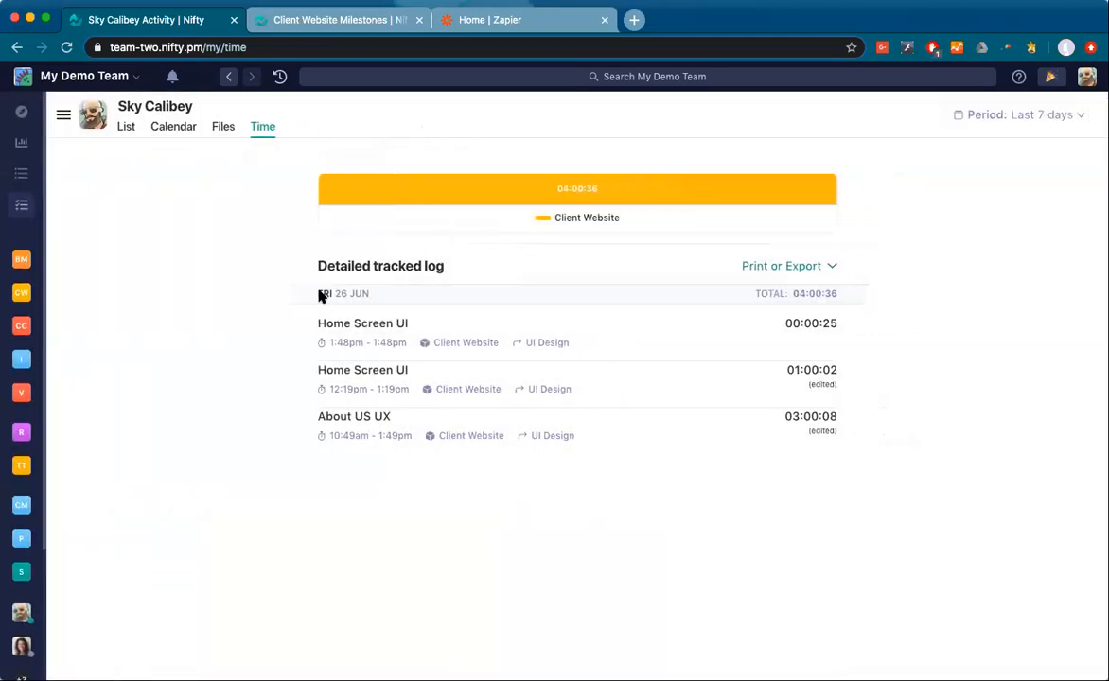
{"action": "left_click", "coordinate": [57, 115]}
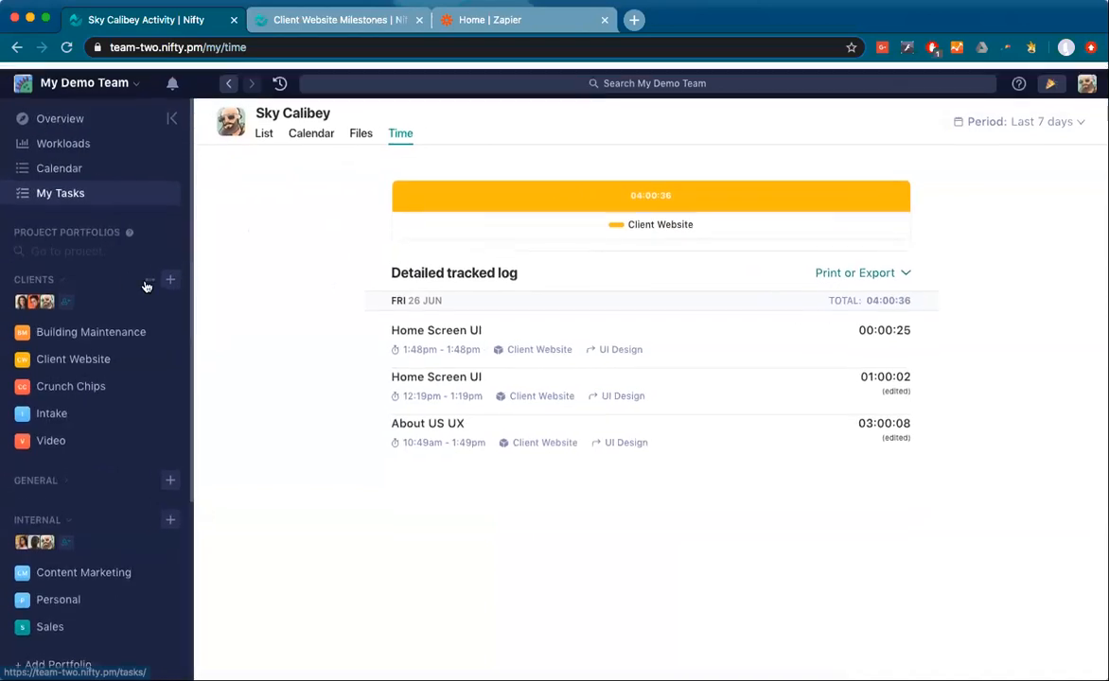
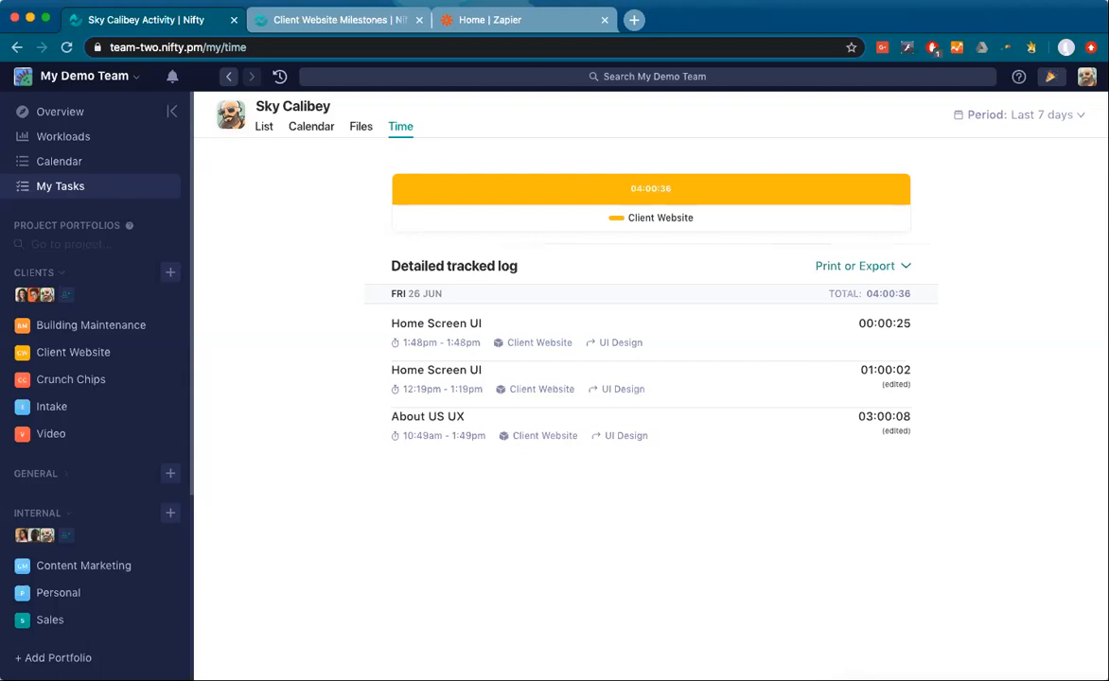
Check a Clients member's profile card, then open the Search My Demo Team panel
{"action": "scroll", "coordinate": [82, 243], "scroll_direction": "down", "scroll_amount": 5}
{"action": "scroll", "coordinate": [81, 240], "scroll_direction": "up", "scroll_amount": 5}
{"action": "left_click", "coordinate": [34, 296]}
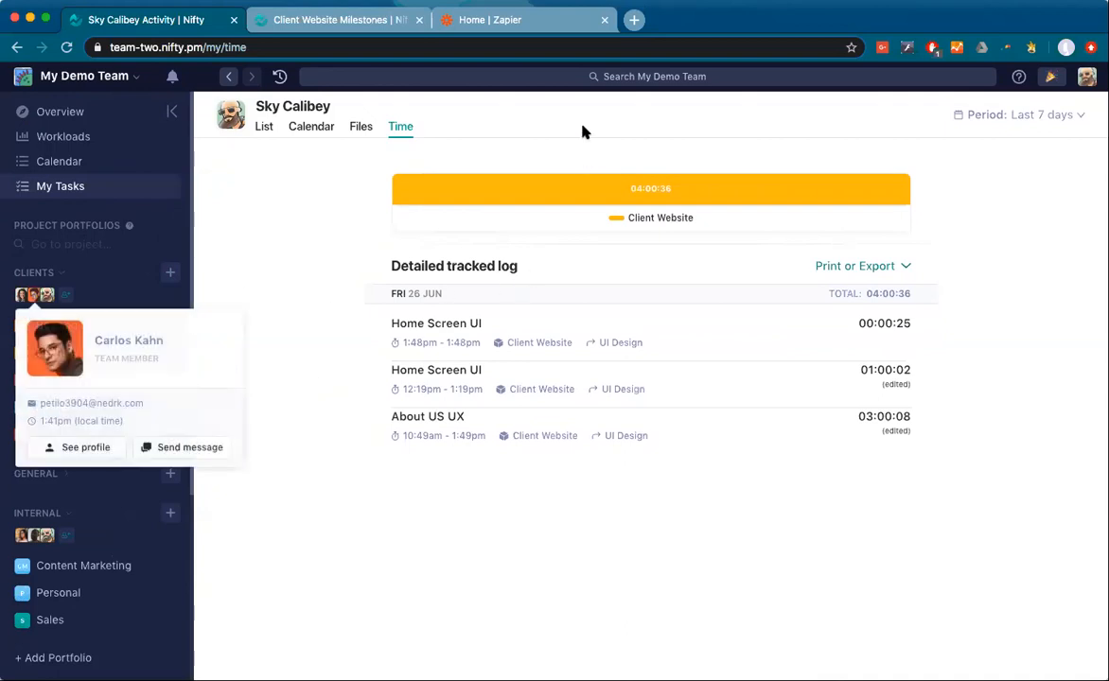
{"action": "left_click", "coordinate": [595, 78]}
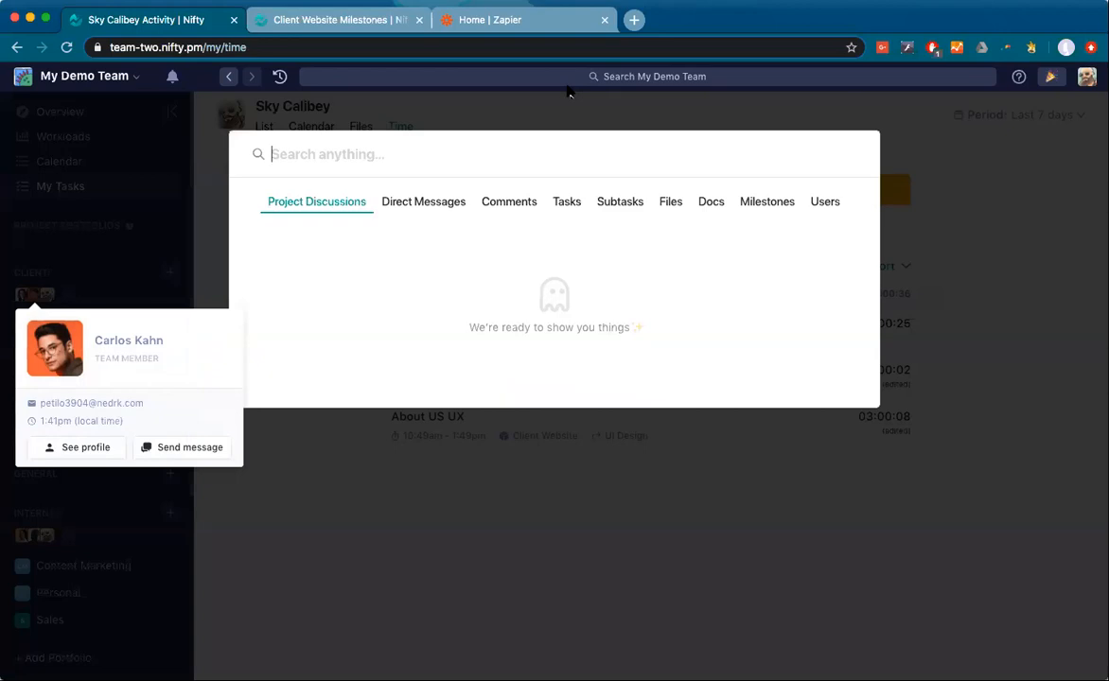
Search Docs for 'cat' to find the CatApp Specs doc
{"action": "left_click", "coordinate": [150, 283]}
{"action": "left_click", "coordinate": [557, 81]}
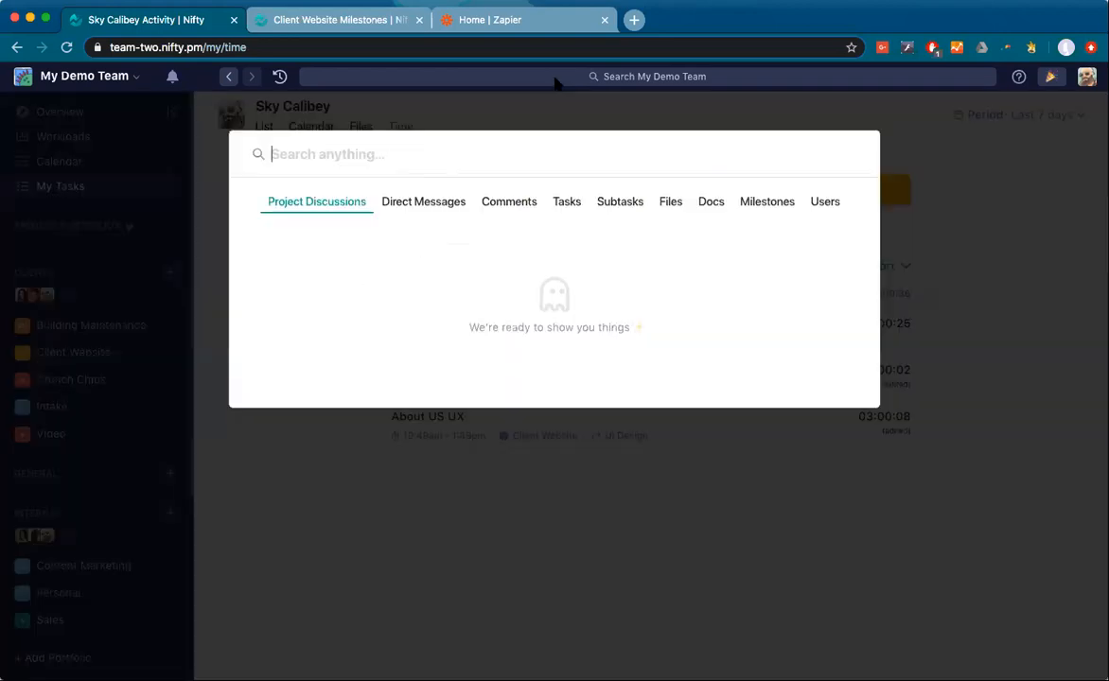
{"action": "left_click", "coordinate": [712, 202]}
{"action": "left_click", "coordinate": [384, 161]}
{"action": "type", "text": "cat"}
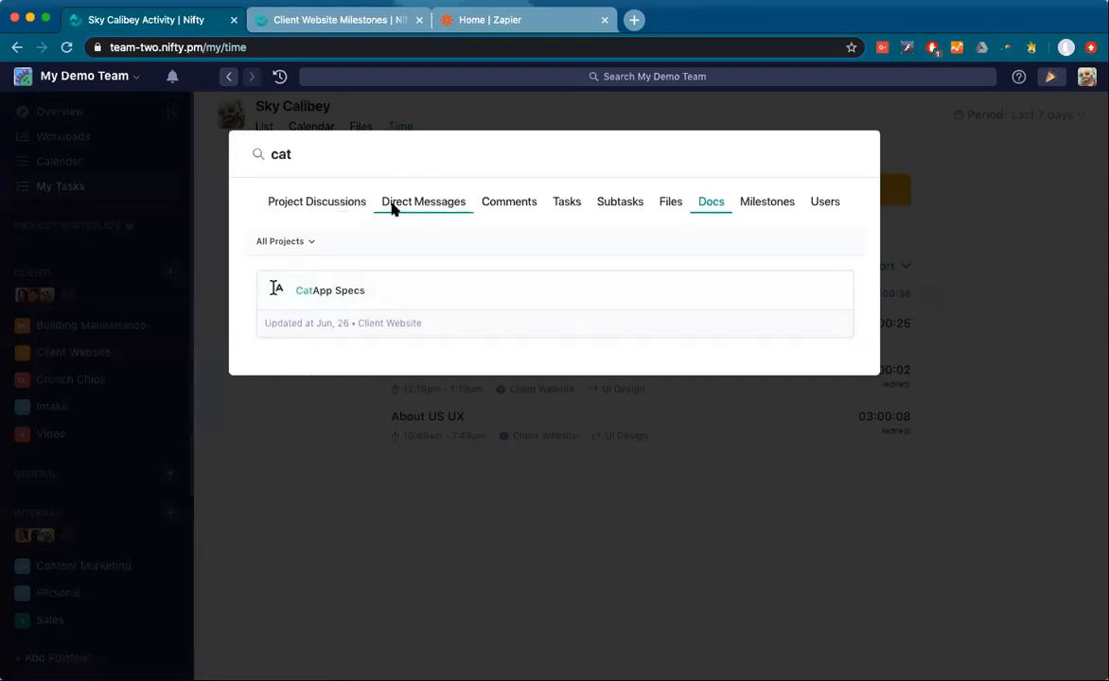
Close the search and go to My Tasks from the recently visited pages
{"action": "left_click", "coordinate": [208, 204]}
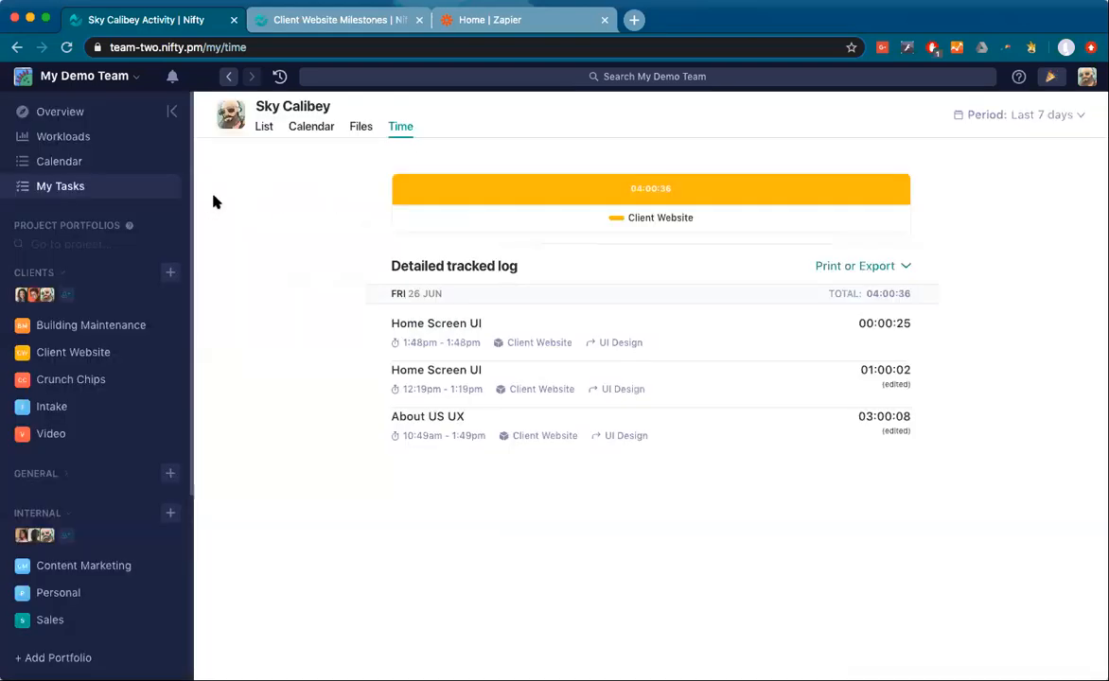
{"action": "left_click", "coordinate": [279, 76]}
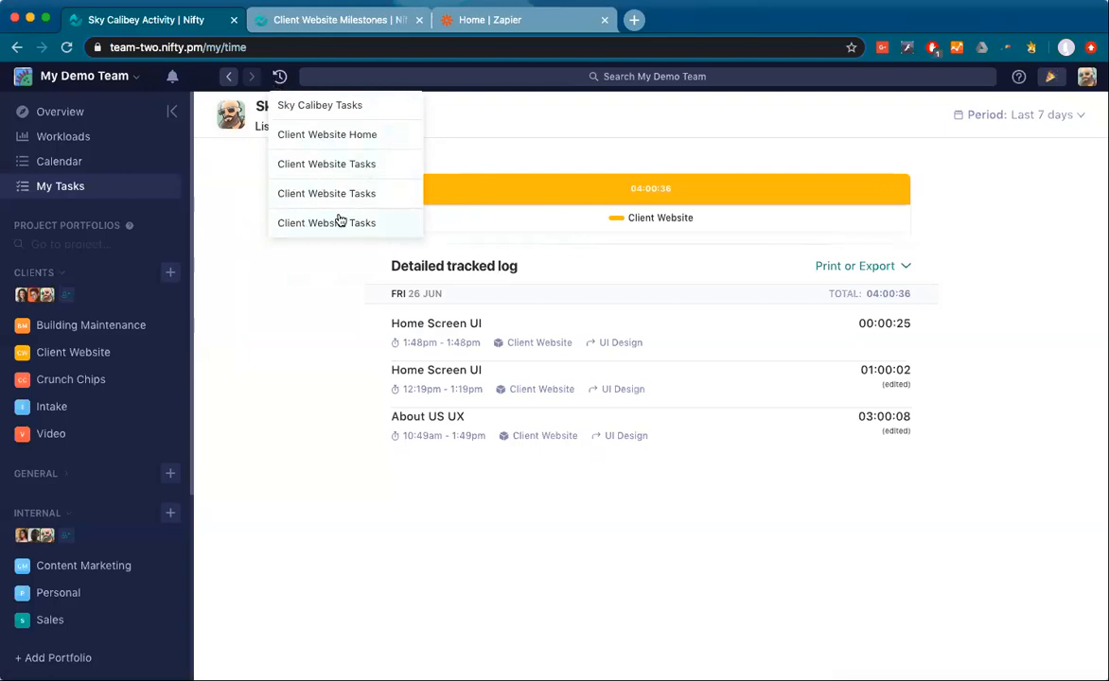
{"action": "left_click", "coordinate": [301, 107]}
Return to the Client Website milestones roadmap after briefly opening the Personal project
{"action": "left_click", "coordinate": [231, 78]}
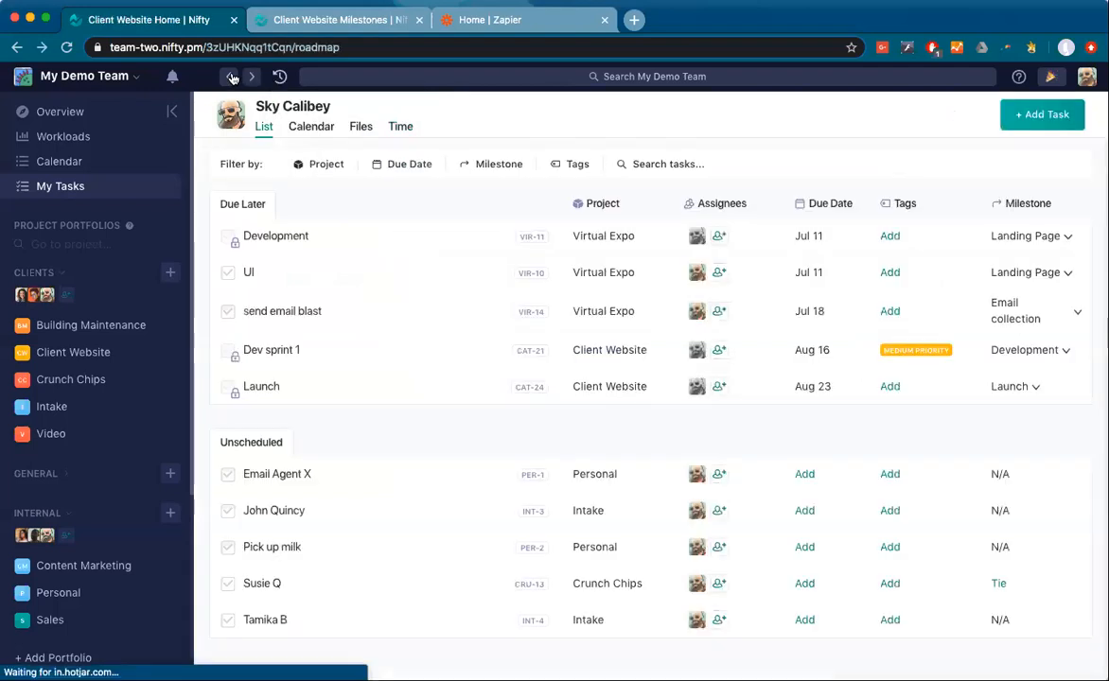
{"action": "scroll", "coordinate": [94, 548], "scroll_direction": "down", "scroll_amount": 1}
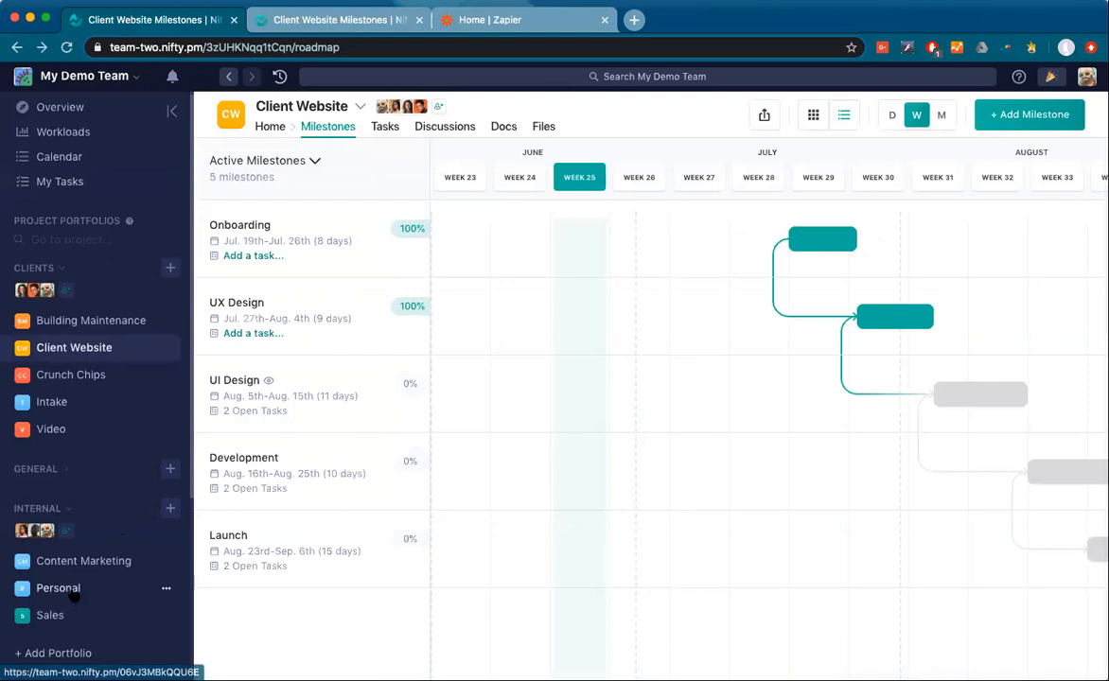
{"action": "left_click", "coordinate": [62, 588]}
{"action": "left_click", "coordinate": [228, 76]}
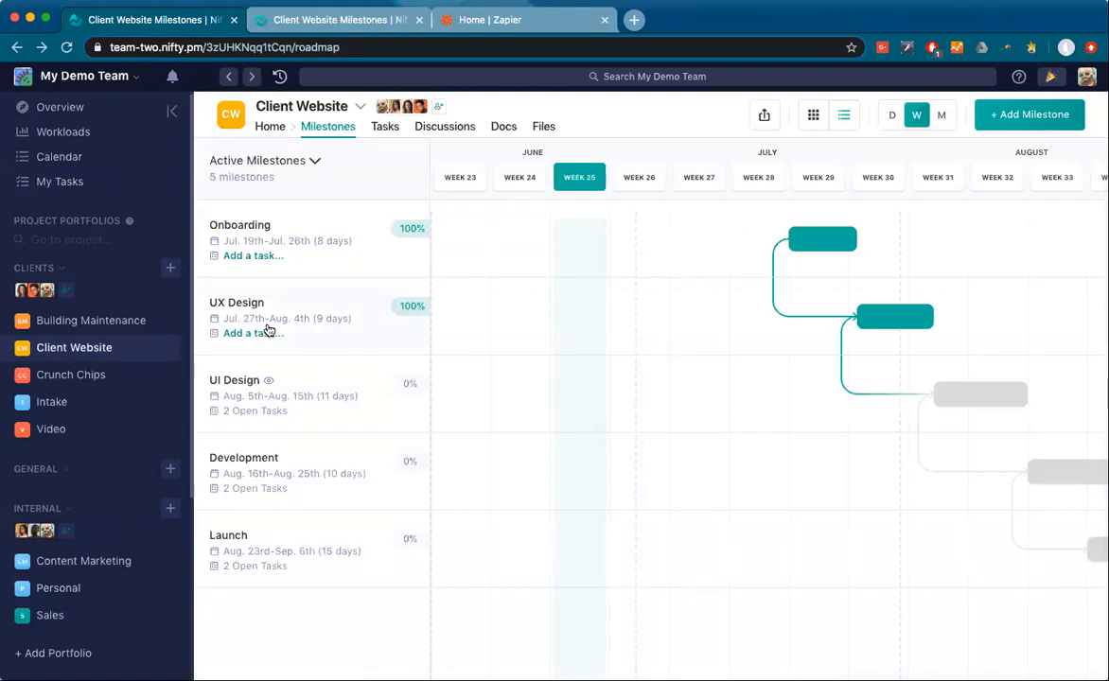
Turn Dark Mode on from the My Demo Team menu, then back off to the light theme
{"action": "left_click", "coordinate": [133, 79]}
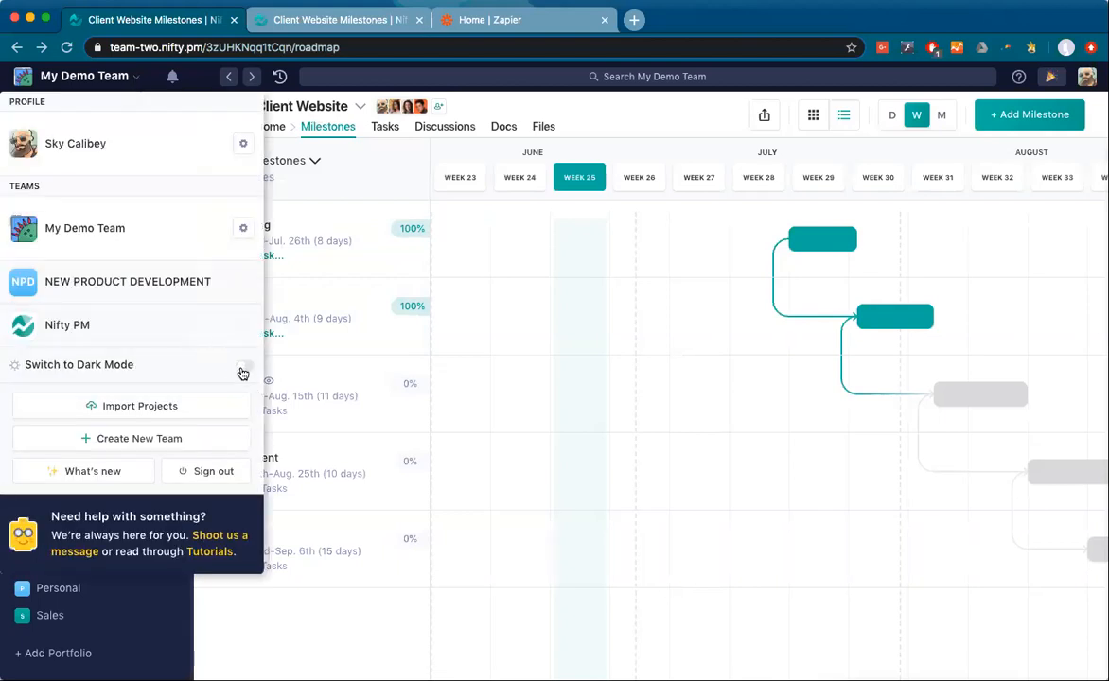
{"action": "left_click", "coordinate": [243, 367]}
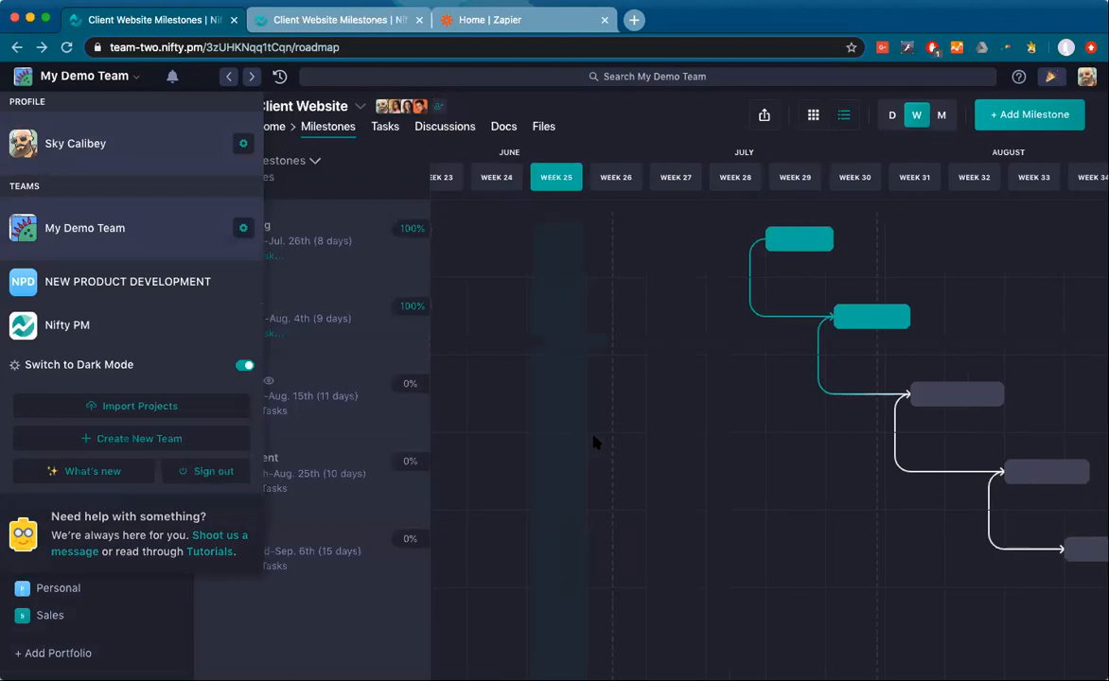
{"action": "scroll", "coordinate": [540, 394], "scroll_direction": "right", "scroll_amount": 5}
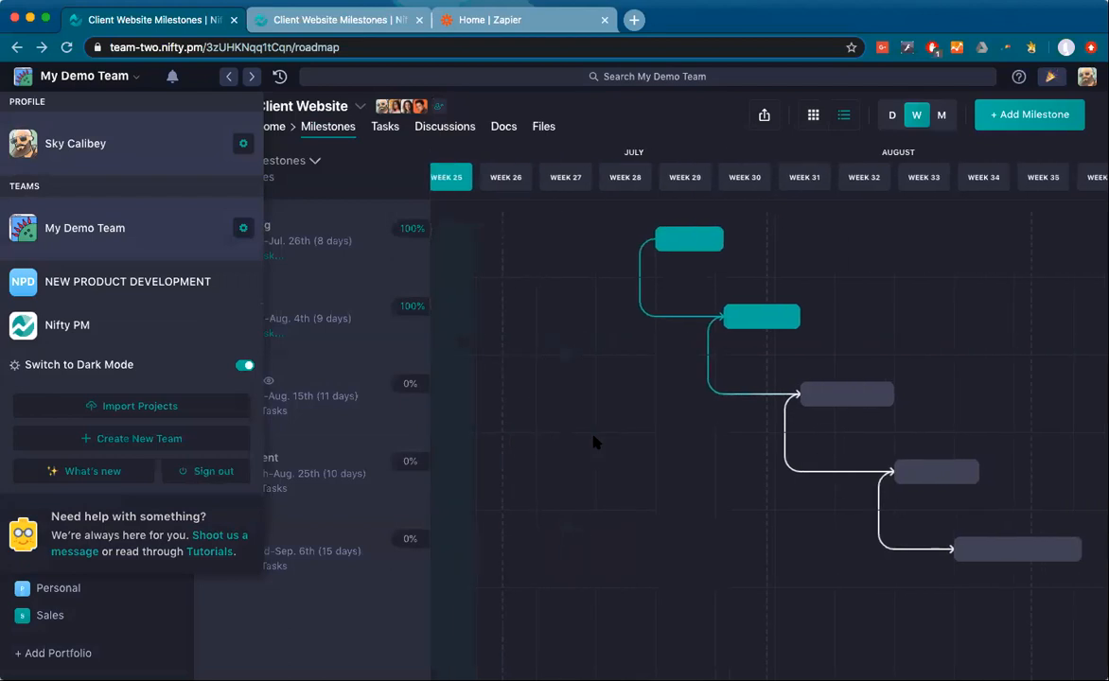
{"action": "left_click", "coordinate": [244, 367]}
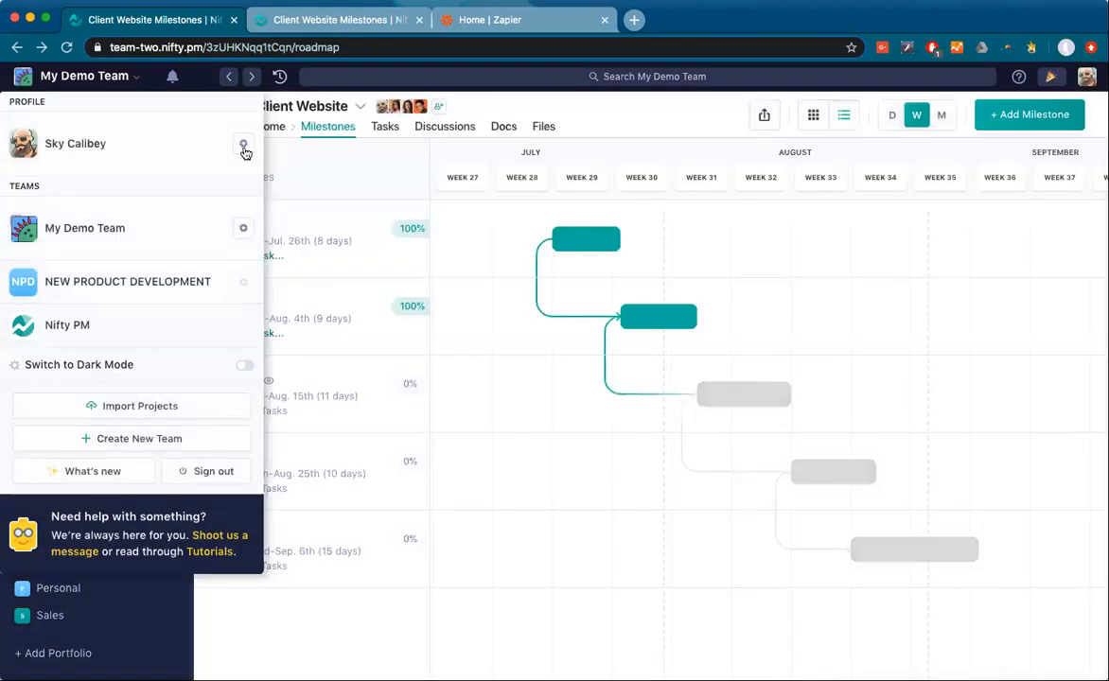
{"action": "left_click", "coordinate": [243, 144]}
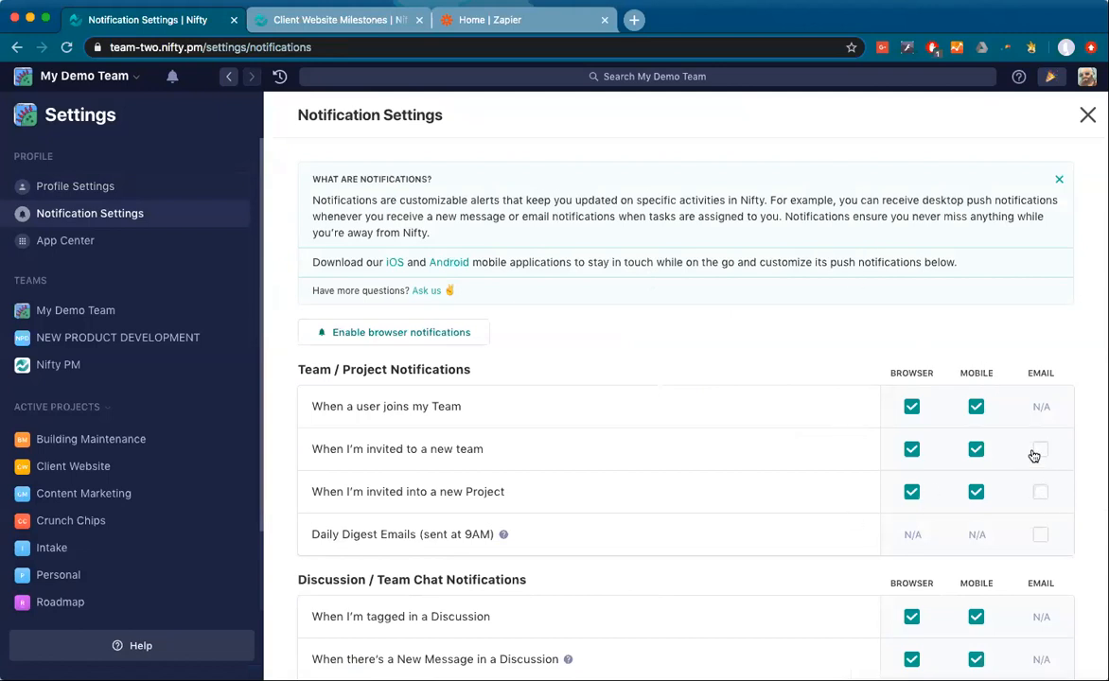
Browse Notification Settings, highlighting the Daily Digest Emails option
{"action": "scroll", "coordinate": [1041, 425], "scroll_direction": "down", "scroll_amount": 3}
{"action": "scroll", "coordinate": [913, 279], "scroll_direction": "down", "scroll_amount": 4}
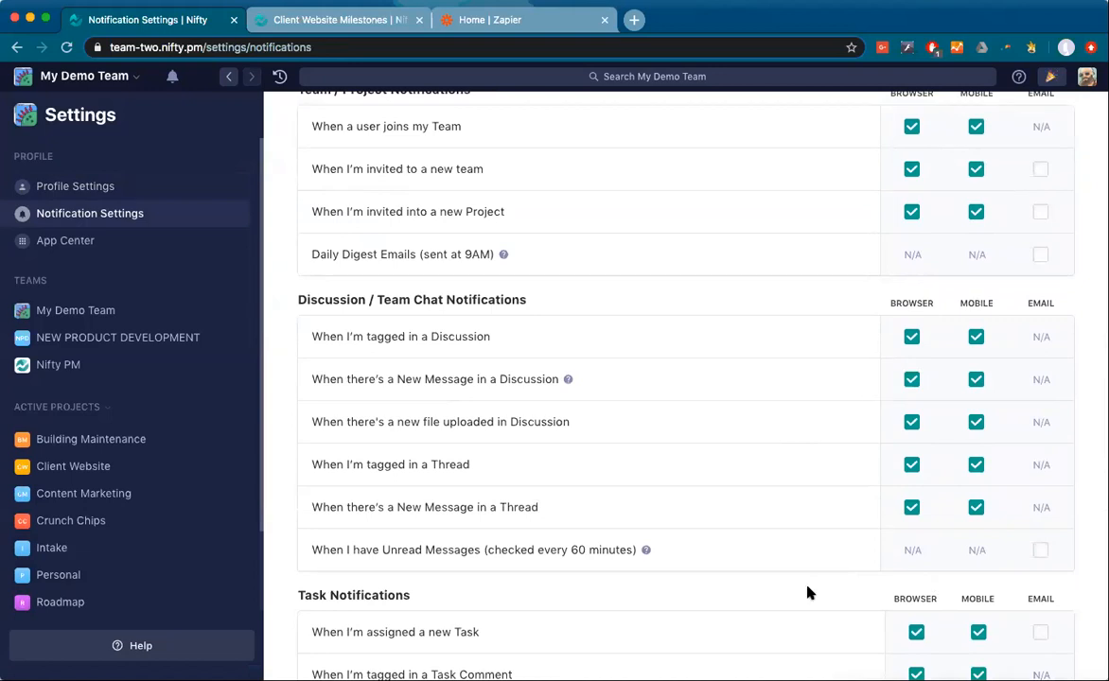
{"action": "scroll", "coordinate": [918, 358], "scroll_direction": "down", "scroll_amount": 1}
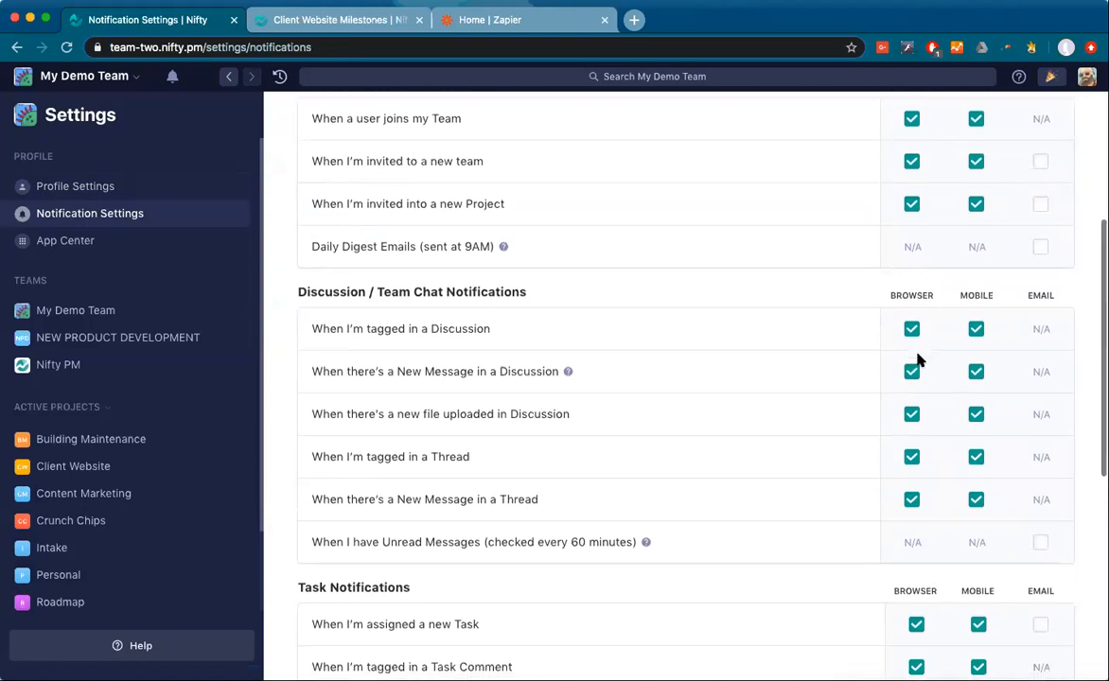
{"action": "scroll", "coordinate": [922, 340], "scroll_direction": "down", "scroll_amount": 2}
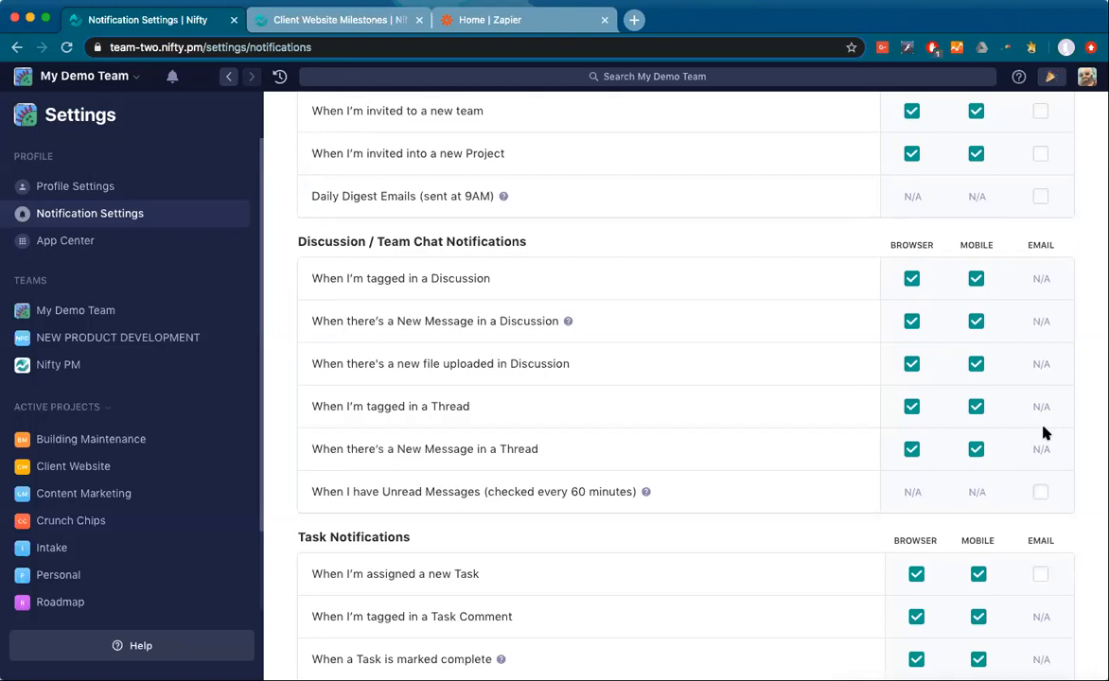
{"action": "scroll", "coordinate": [747, 285], "scroll_direction": "up", "scroll_amount": 1}
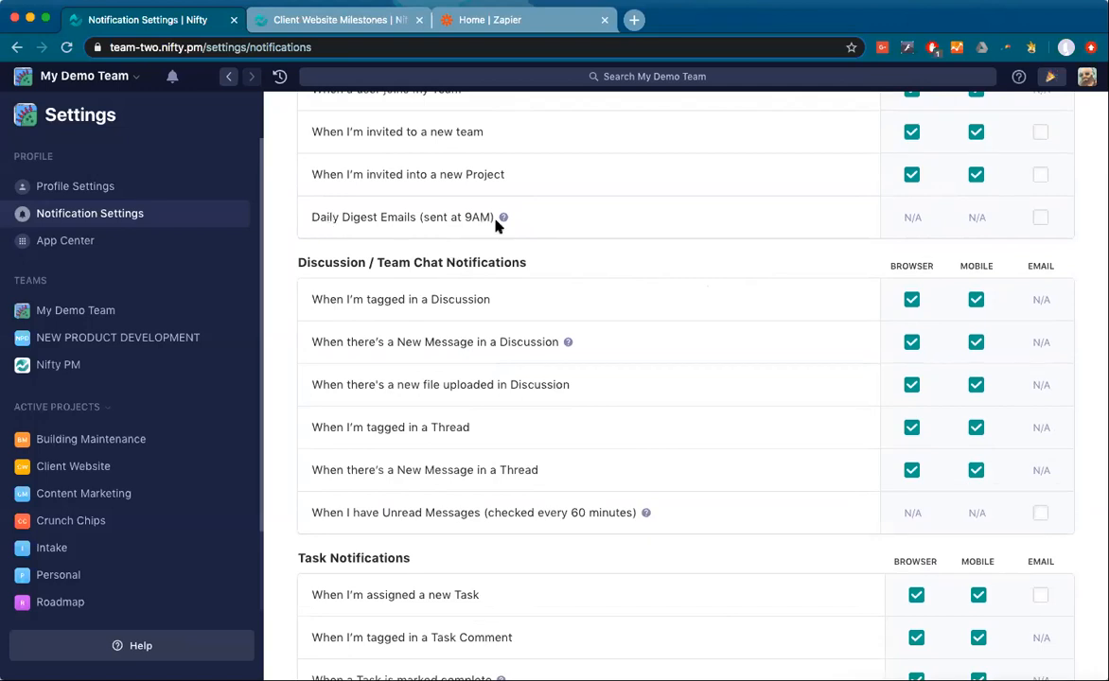
{"action": "left_click_drag", "start_coordinate": [494, 218], "coordinate": [315, 219]}
{"action": "left_click", "coordinate": [365, 217]}
{"action": "mouse_move", "coordinate": [504, 220]}
Review the remaining alert options and close Notification Settings back to the roadmap
{"action": "scroll", "coordinate": [912, 337], "scroll_direction": "down", "scroll_amount": 3}
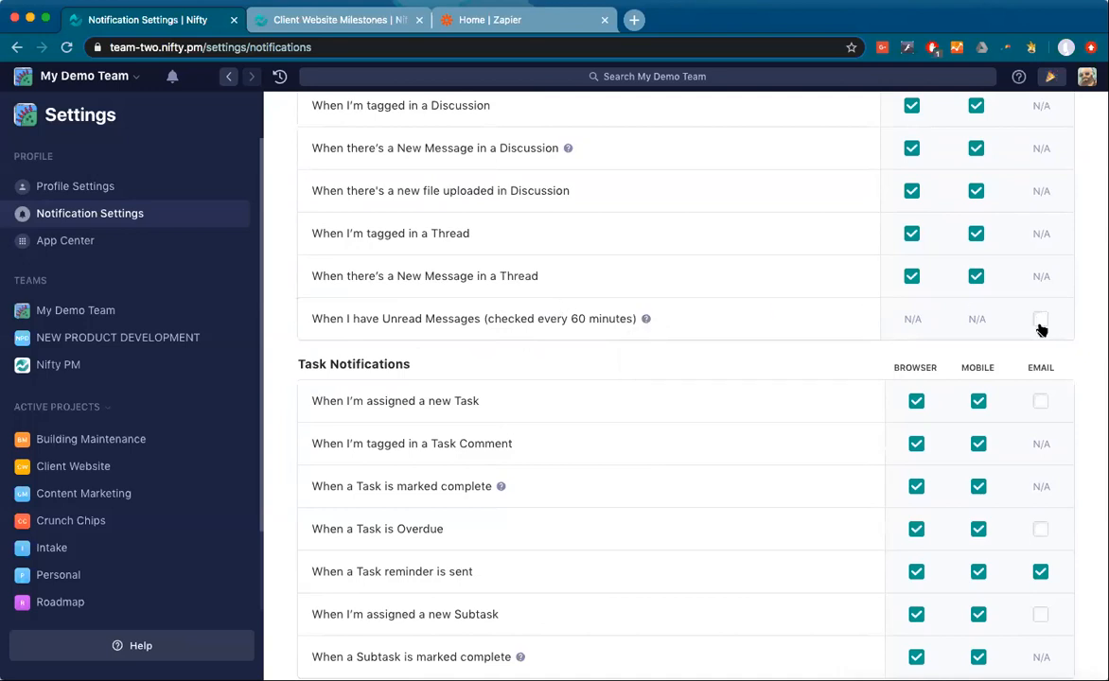
{"action": "scroll", "coordinate": [1041, 329], "scroll_direction": "down", "scroll_amount": 3}
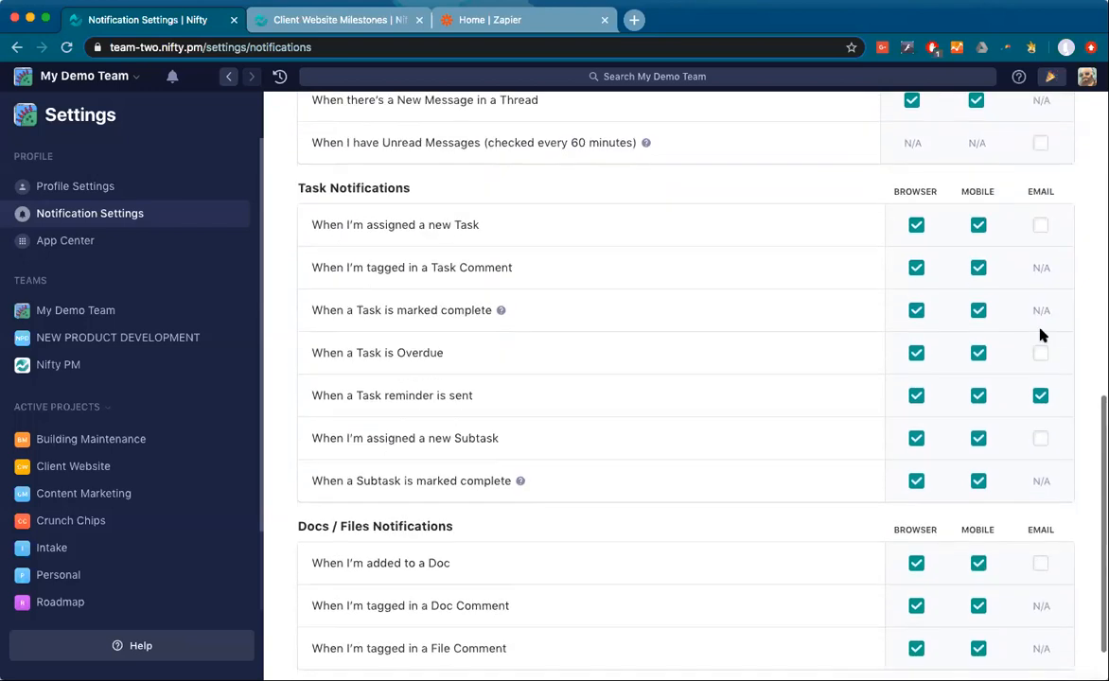
{"action": "scroll", "coordinate": [597, 467], "scroll_direction": "up", "scroll_amount": 5}
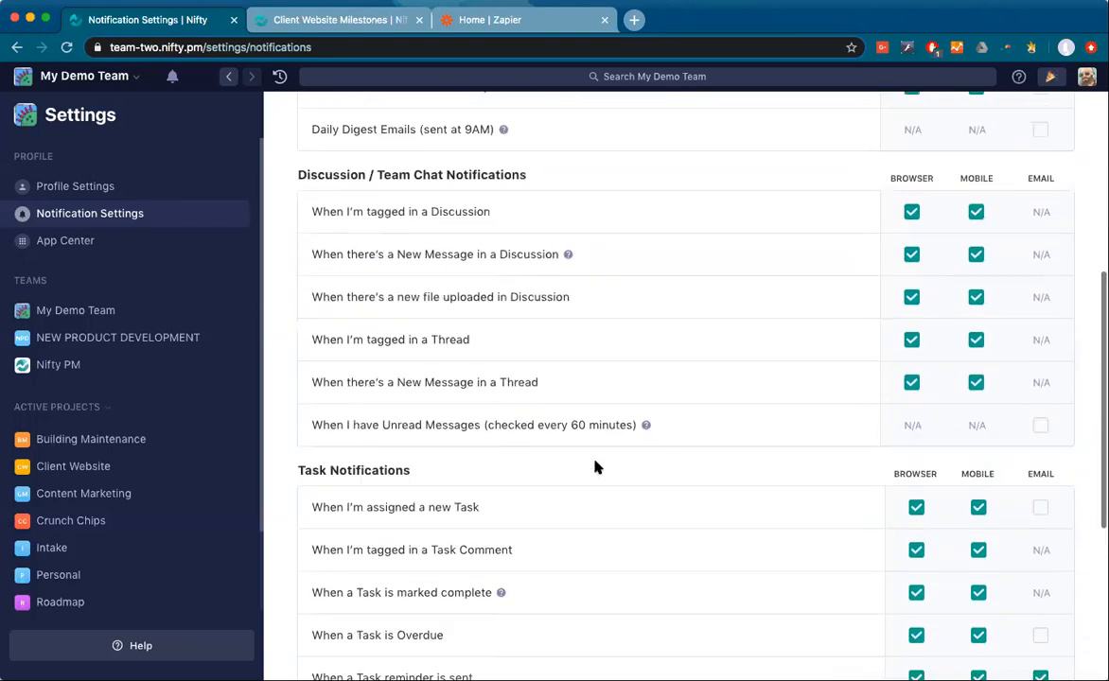
{"action": "scroll", "coordinate": [594, 467], "scroll_direction": "up", "scroll_amount": 7}
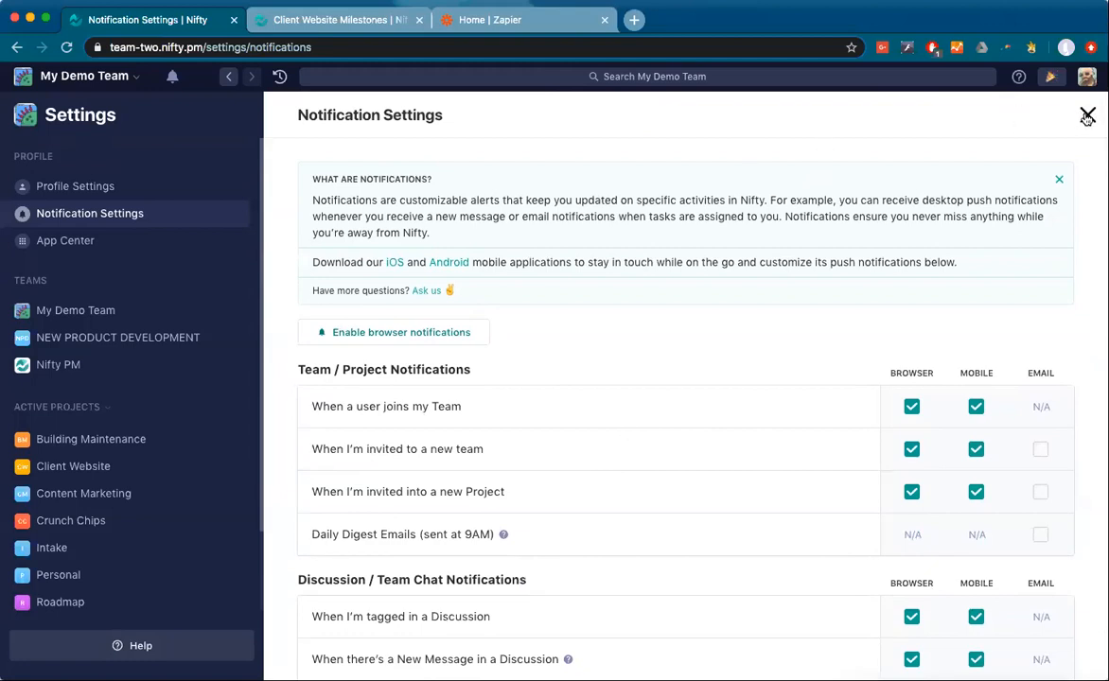
{"action": "left_click", "coordinate": [1086, 116]}
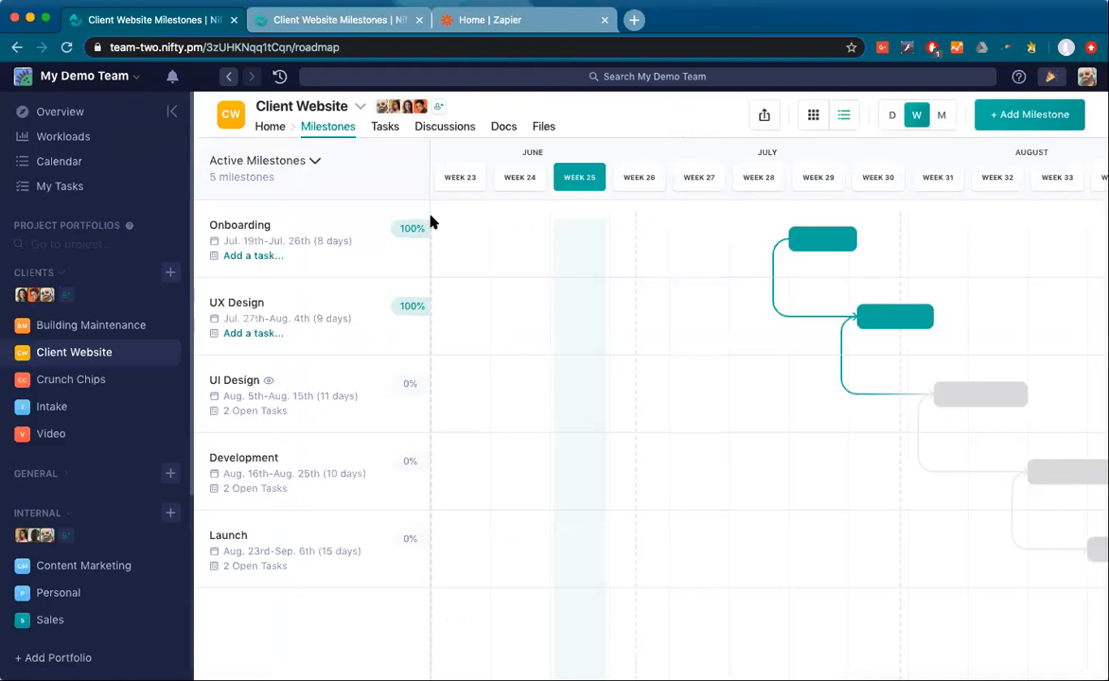
Open My Demo Team's General Settings and cancel a Team Name edit, keeping 'My Demo Team'
{"action": "left_click", "coordinate": [118, 78]}
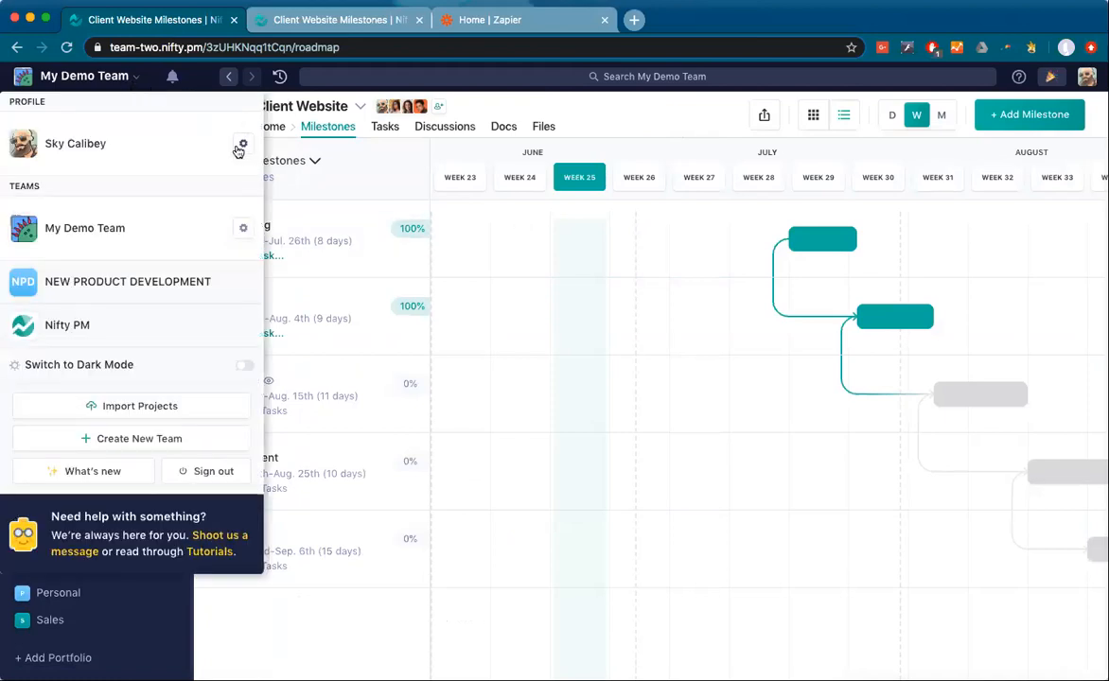
{"action": "left_click", "coordinate": [242, 143]}
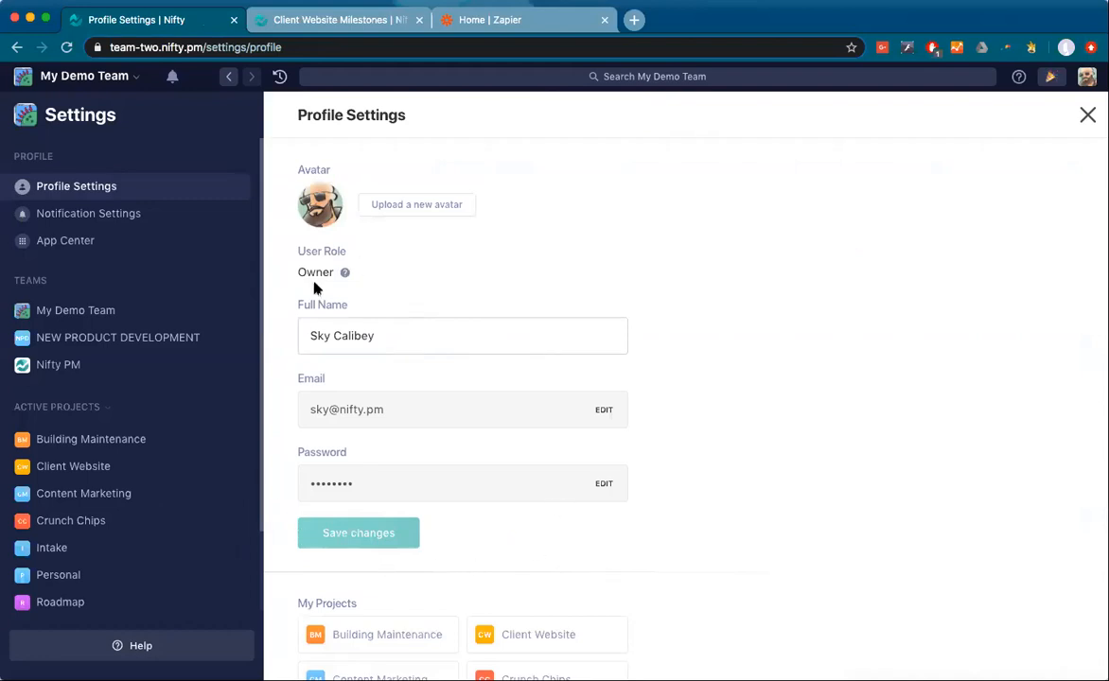
{"action": "left_click", "coordinate": [124, 315]}
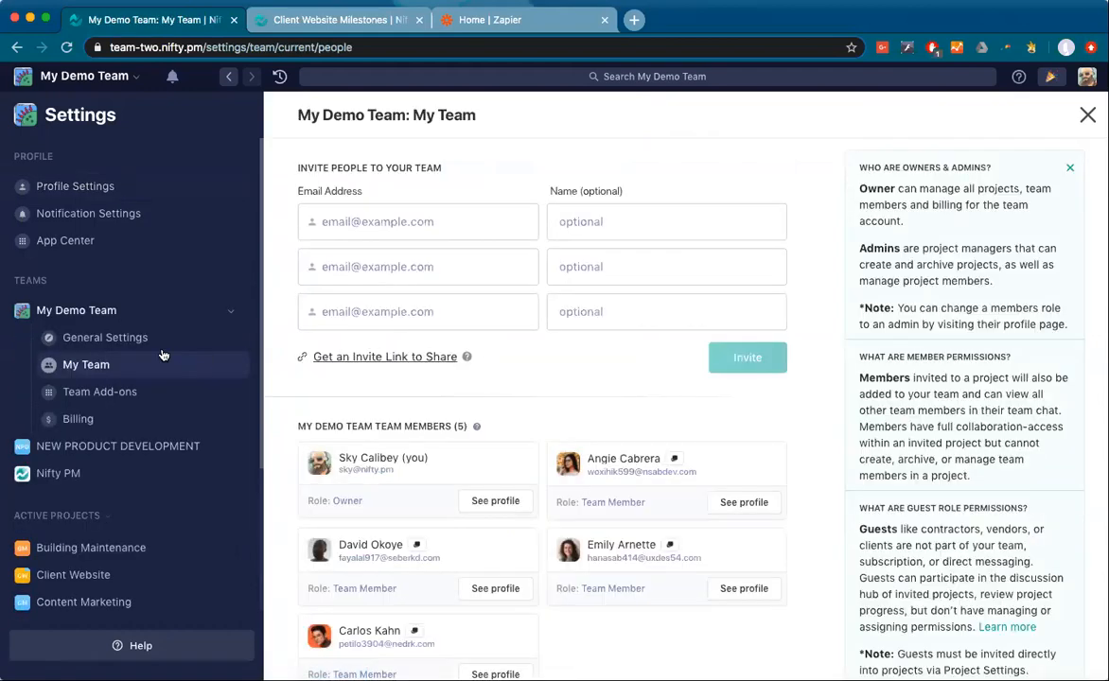
{"action": "left_click", "coordinate": [138, 340]}
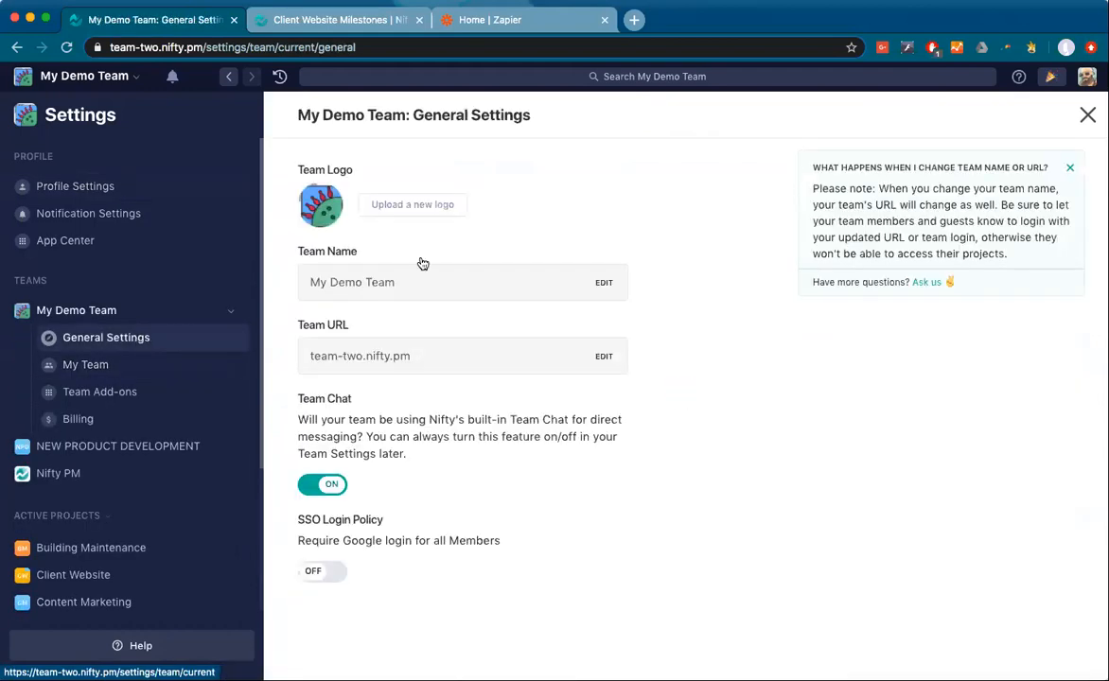
{"action": "left_click", "coordinate": [606, 284]}
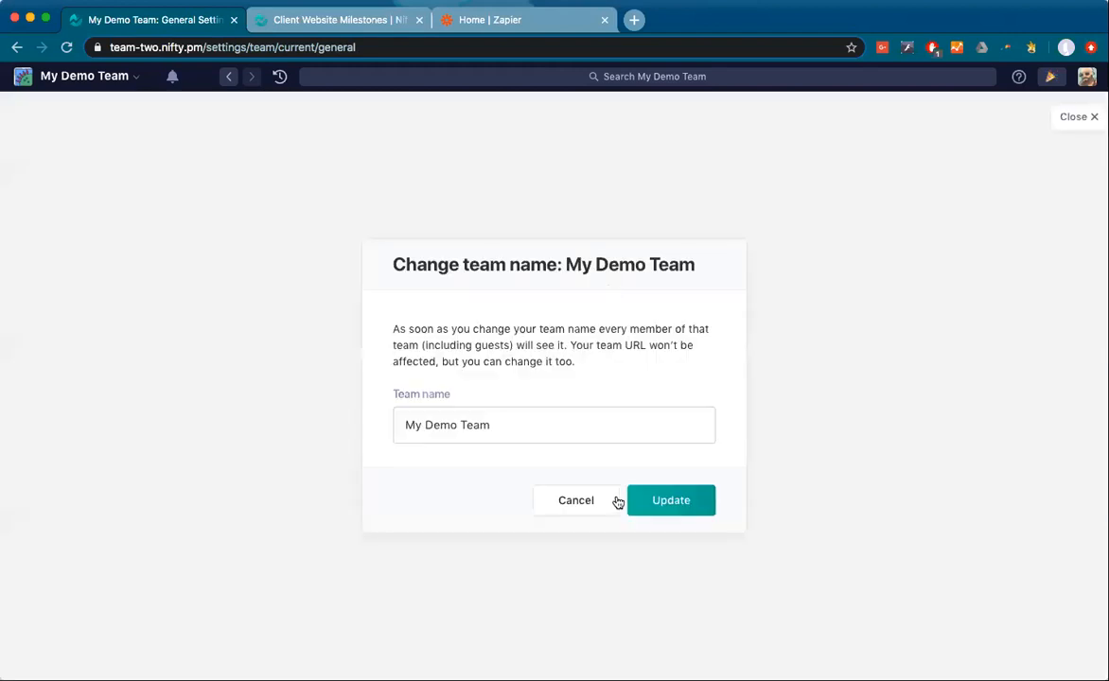
{"action": "left_click", "coordinate": [582, 498]}
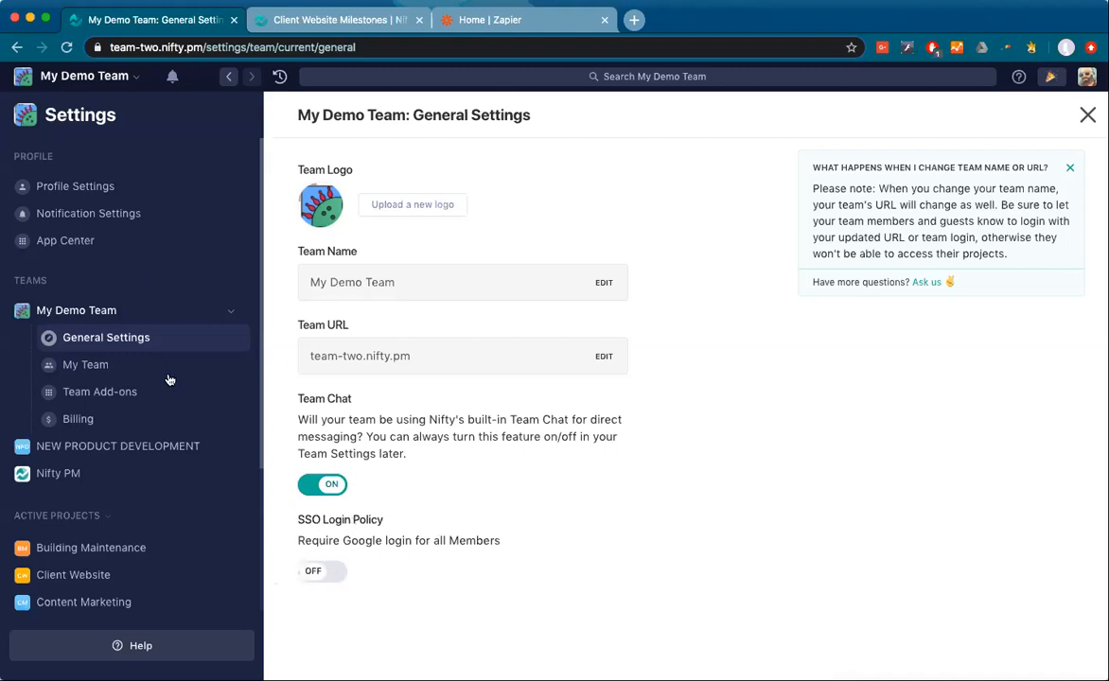
Open Change role for the last team member in My Team, then cancel it
{"action": "left_click", "coordinate": [111, 375]}
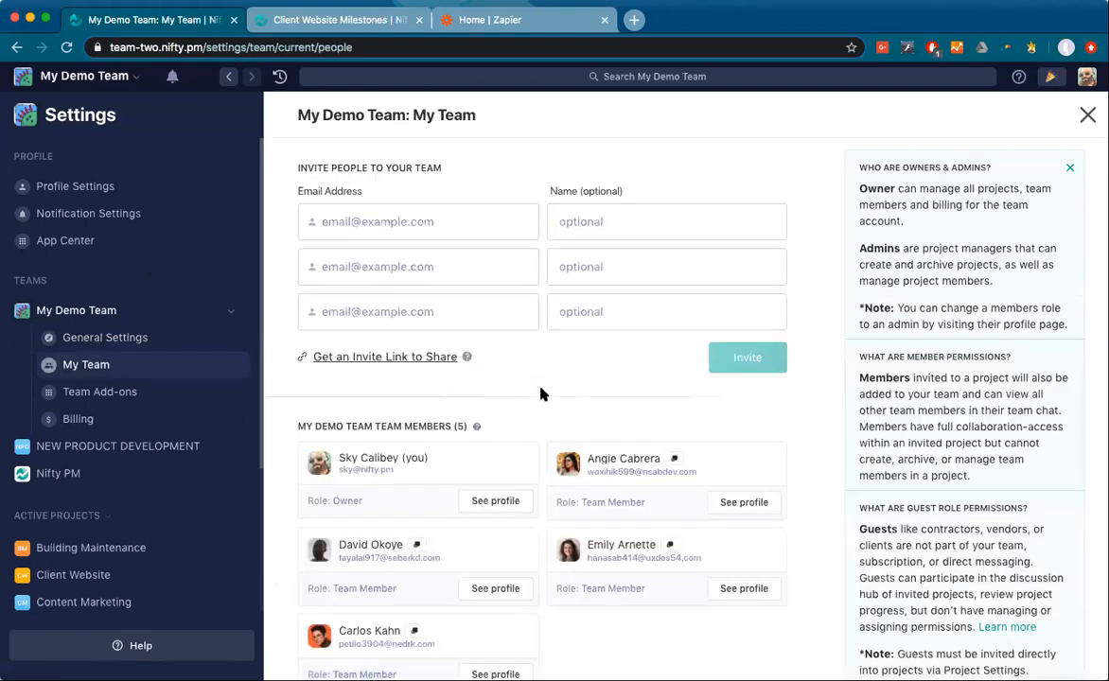
{"action": "scroll", "coordinate": [539, 398], "scroll_direction": "down", "scroll_amount": 2}
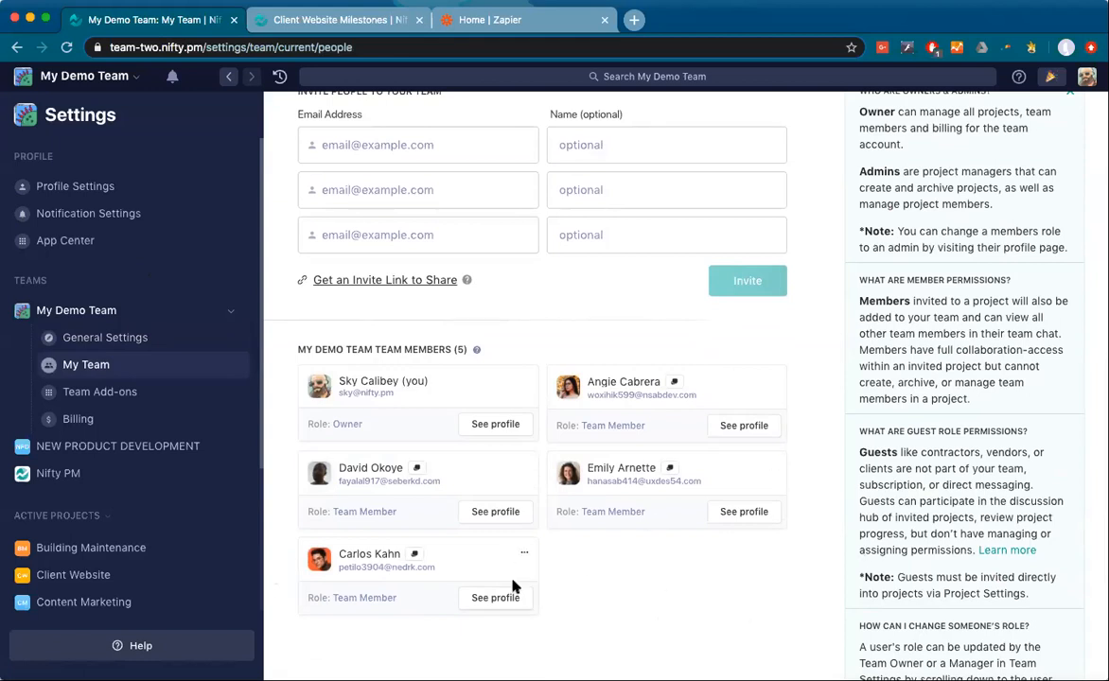
{"action": "left_click", "coordinate": [527, 557]}
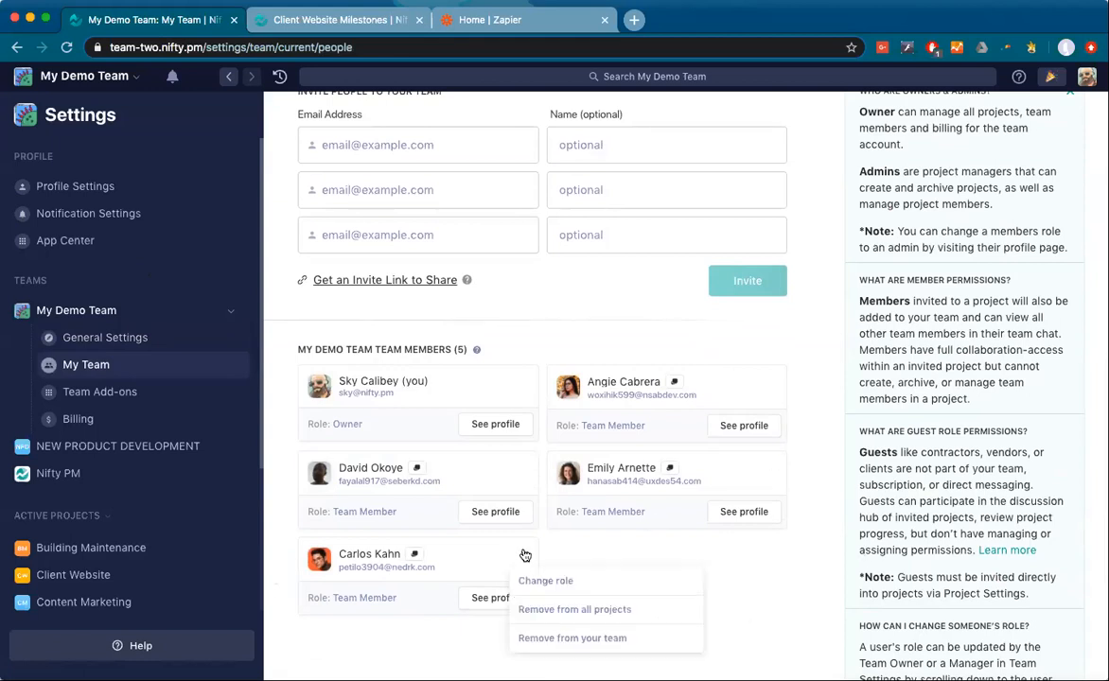
{"action": "left_click", "coordinate": [549, 582]}
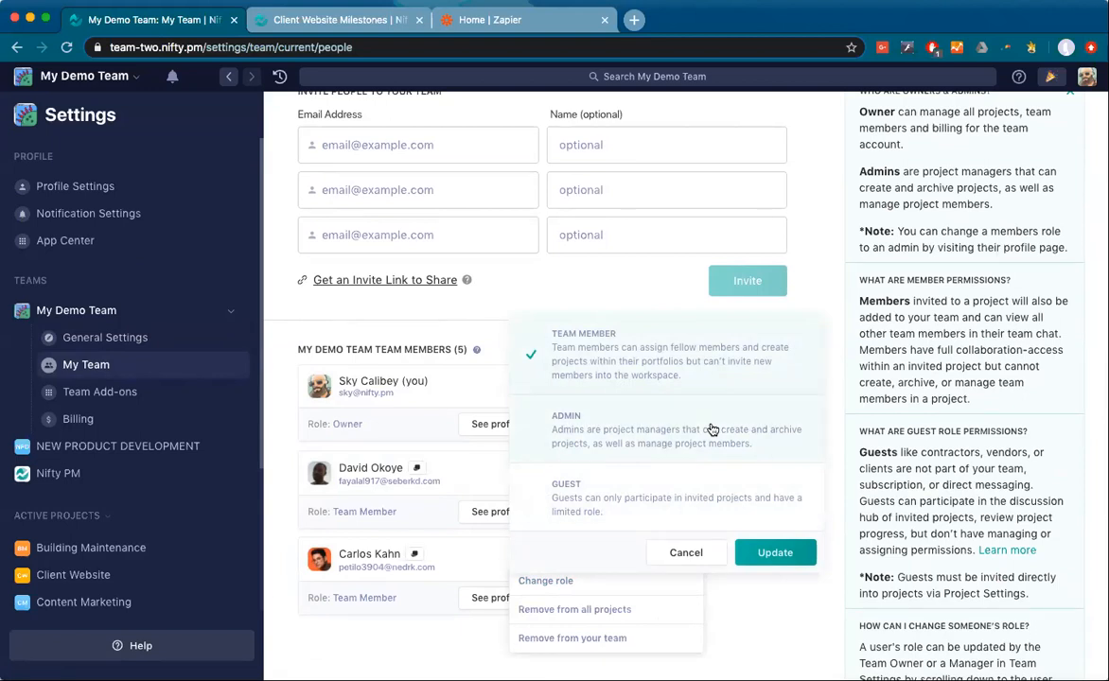
{"action": "left_click", "coordinate": [685, 554]}
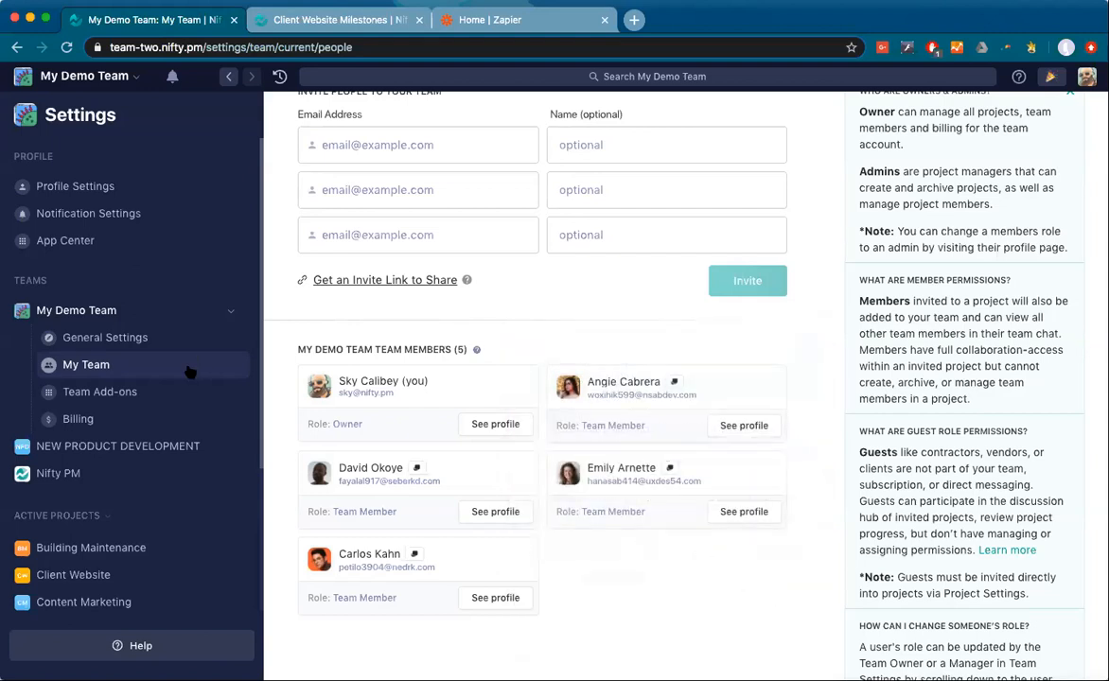
Browse the team's Billing and Team Add-ons pages, then close settings to the roadmap
{"action": "left_click", "coordinate": [94, 420]}
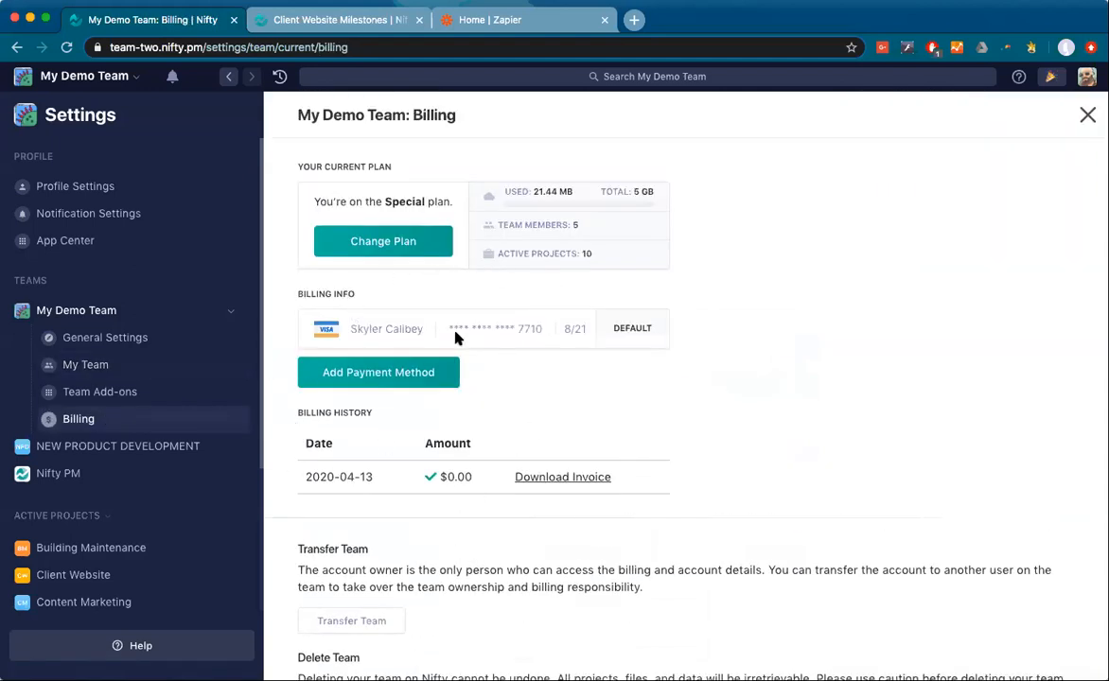
{"action": "left_click", "coordinate": [127, 392]}
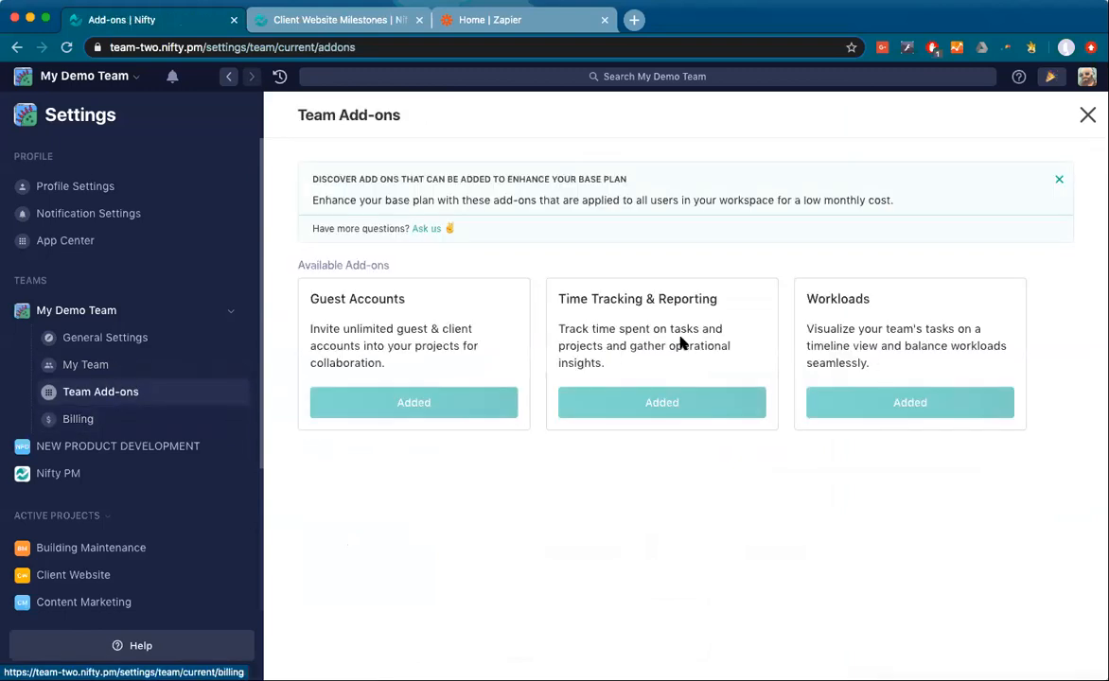
{"action": "scroll", "coordinate": [949, 251], "scroll_direction": "left", "scroll_amount": 5}
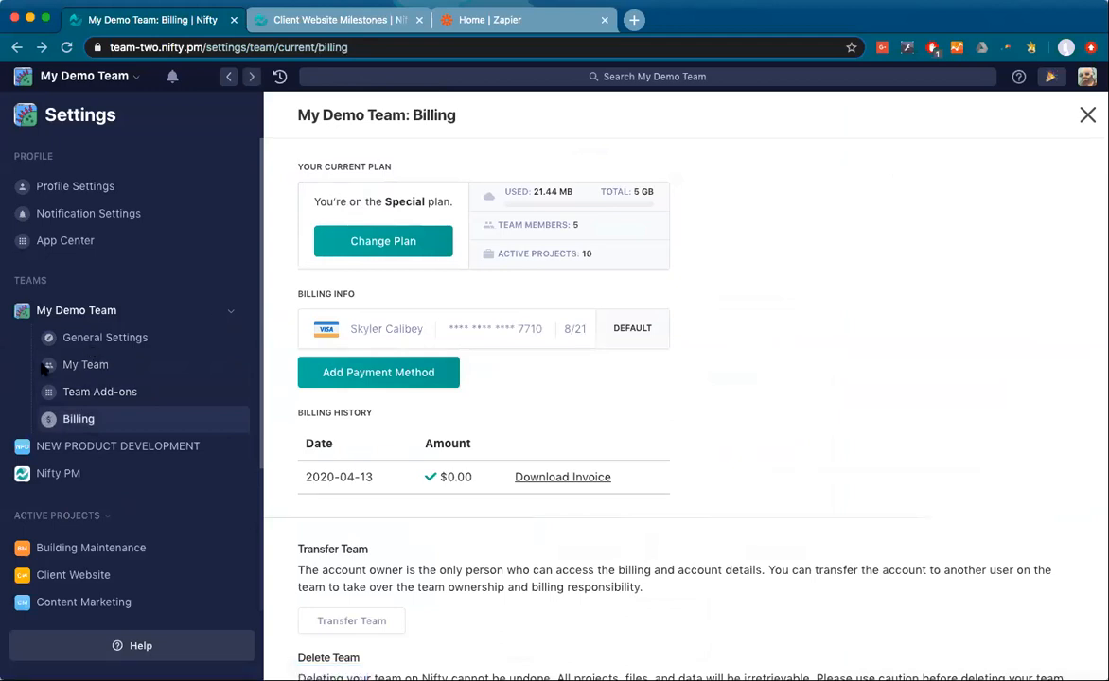
{"action": "left_click", "coordinate": [111, 393]}
{"action": "left_click", "coordinate": [106, 365]}
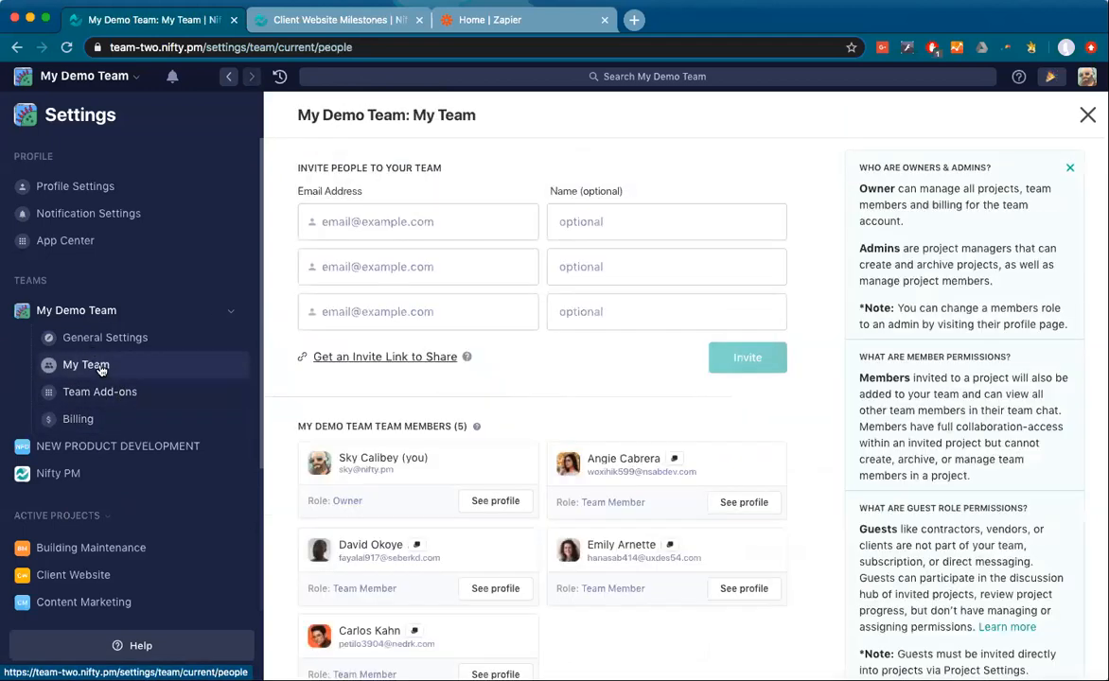
{"action": "left_click", "coordinate": [106, 341]}
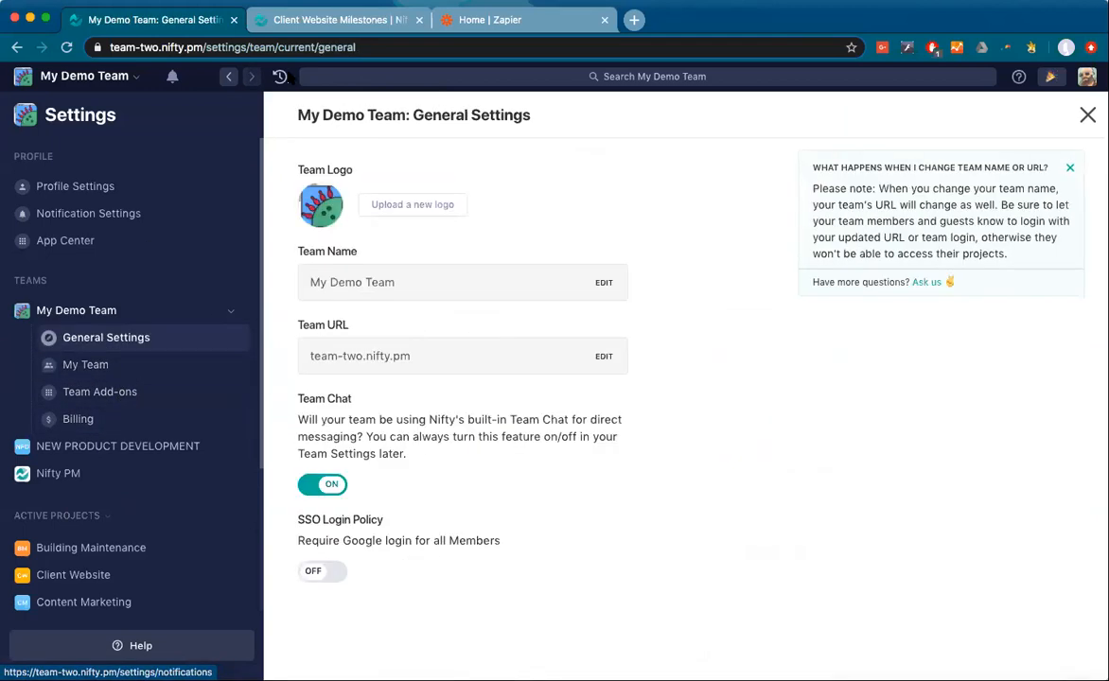
{"action": "left_click", "coordinate": [1087, 116]}
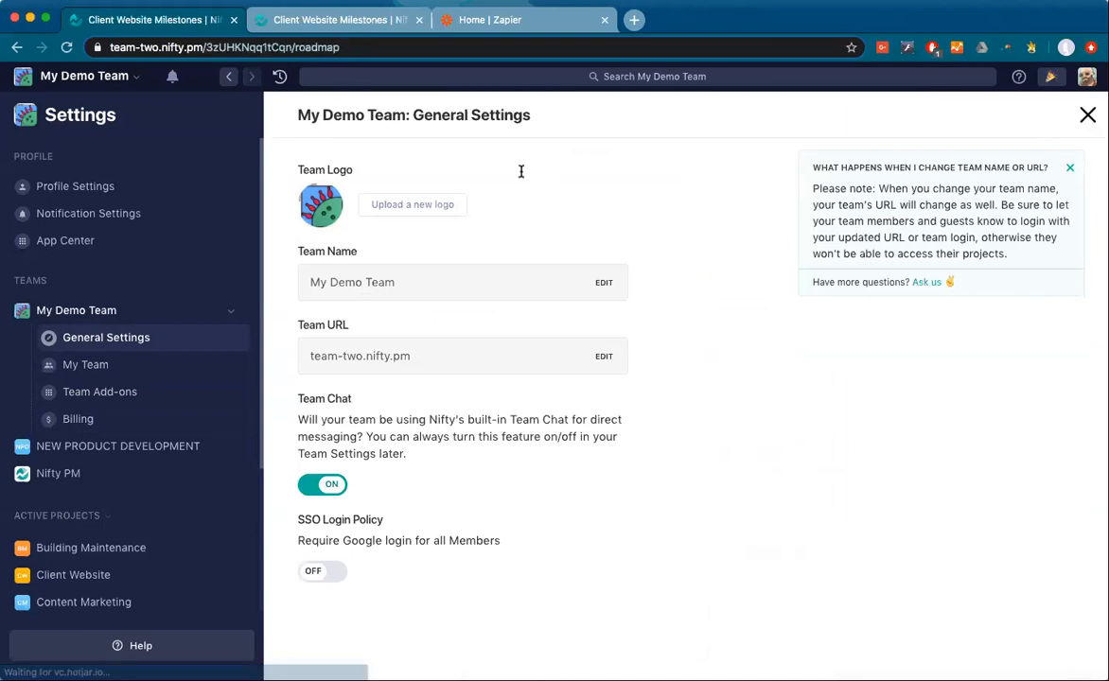